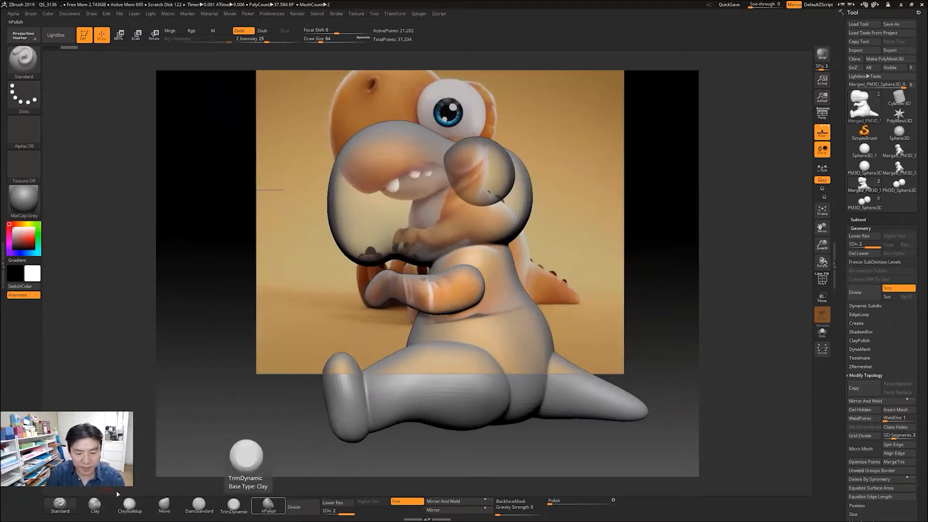
- Choose the ClayBuildup brush and hide the reference images around the dinosaur
left_click_drag(247, 493, 245, 468)
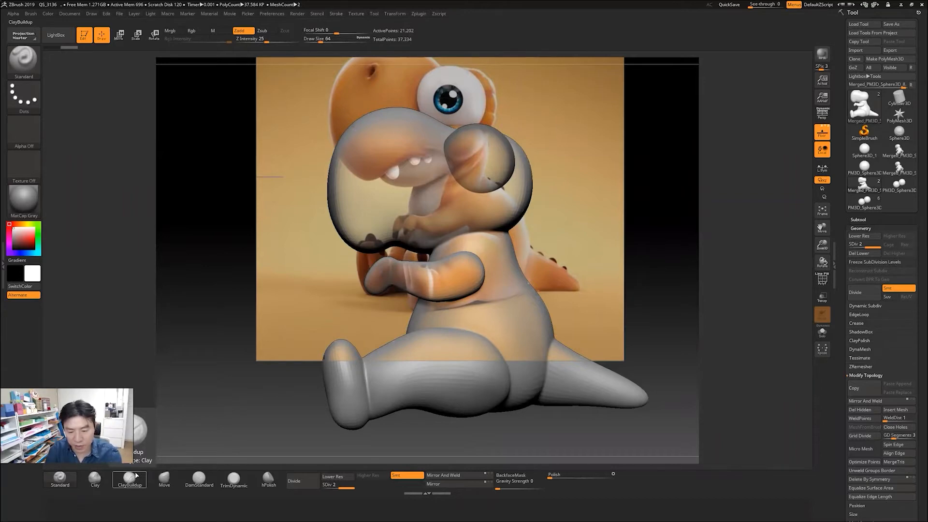
left_click(133, 477)
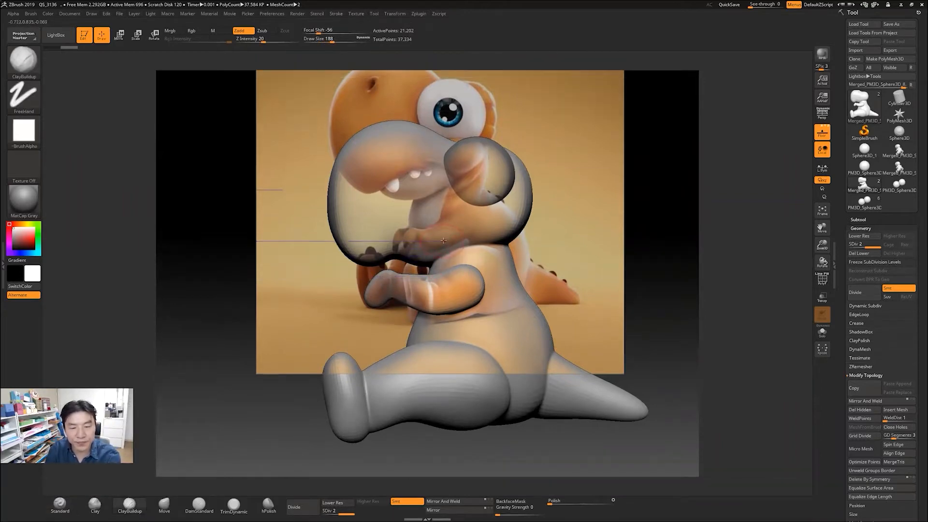
left_click_drag(624, 274, 484, 198)
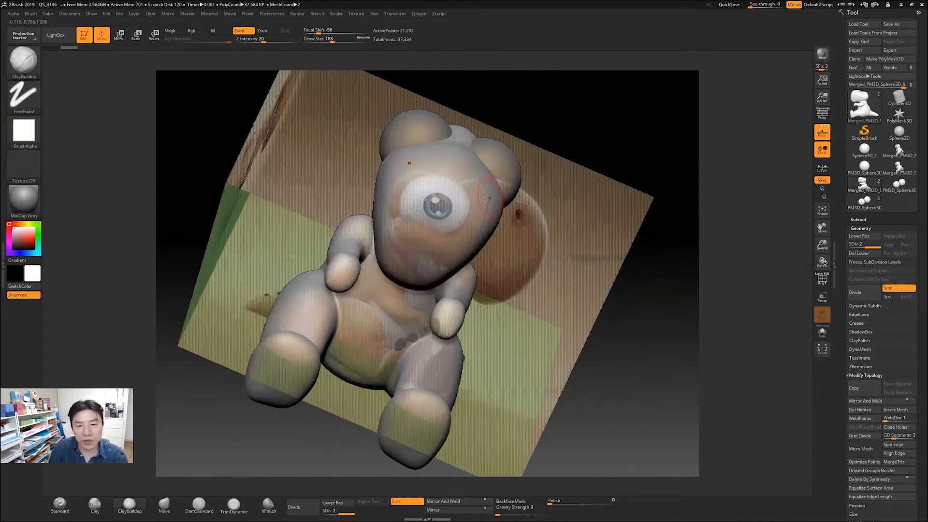
left_click(822, 133)
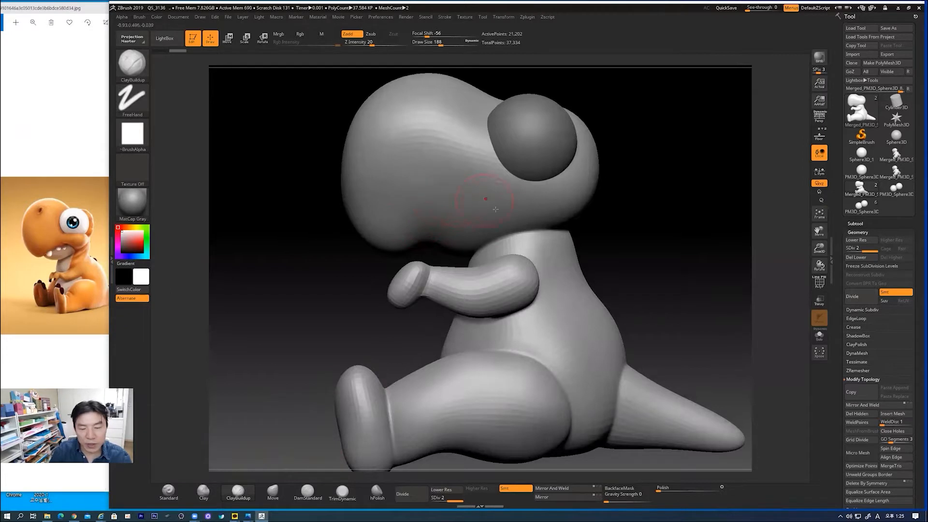
mouse_move(660, 247)
left_mouse_down()
mouse_move(694, 251)
mouse_move(677, 251)
left_mouse_up()
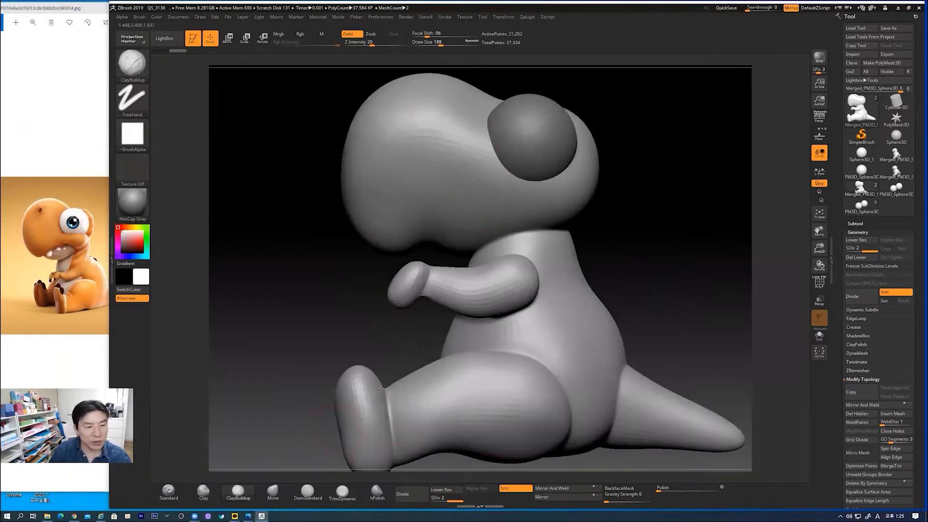
- Mask the dinosaur's foot and ankle, switching the masking brush to MaskLasso
left_click_drag(686, 297, 619, 258, "alt")
left_click_drag(299, 261, 420, 458, "ctrl")
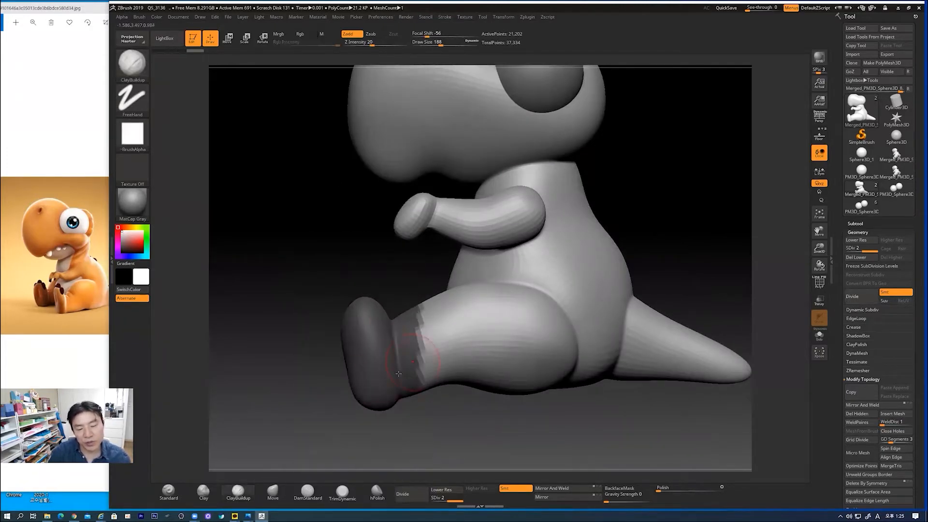
left_click_drag(320, 265, 429, 467, "ctrl")
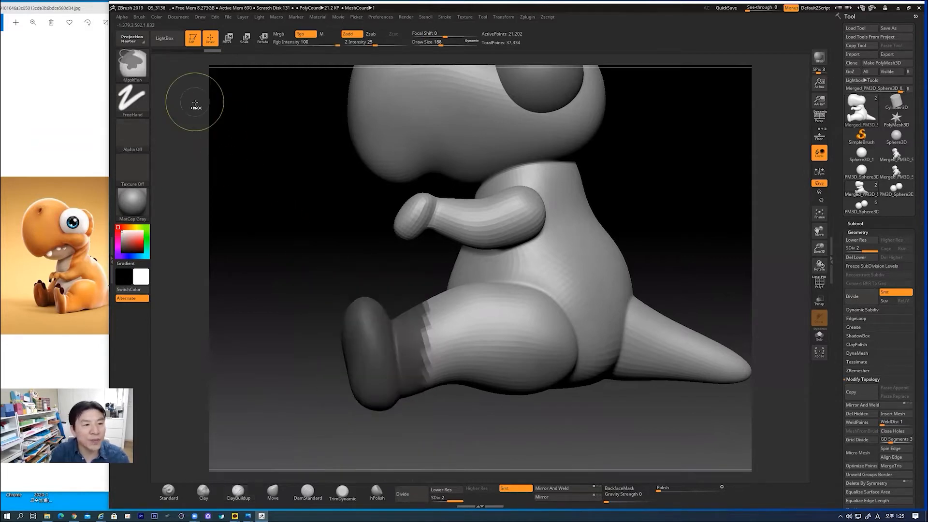
left_click(147, 67, "ctrl")
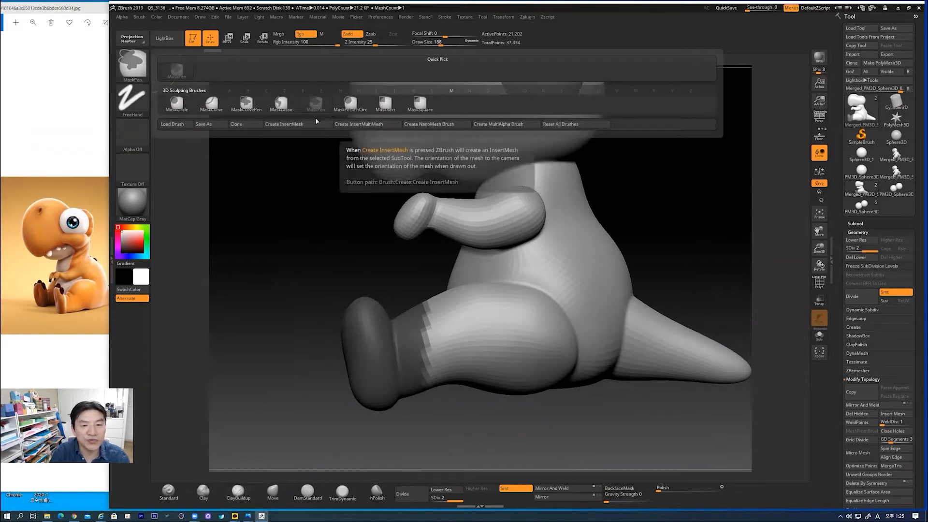
left_click(281, 104, "ctrl")
mouse_move(296, 271)
left_mouse_down("ctrl")
mouse_move(290, 416)
mouse_move(386, 454)
mouse_move(425, 367)
mouse_move(437, 295)
mouse_move(294, 290)
left_mouse_up("ctrl")
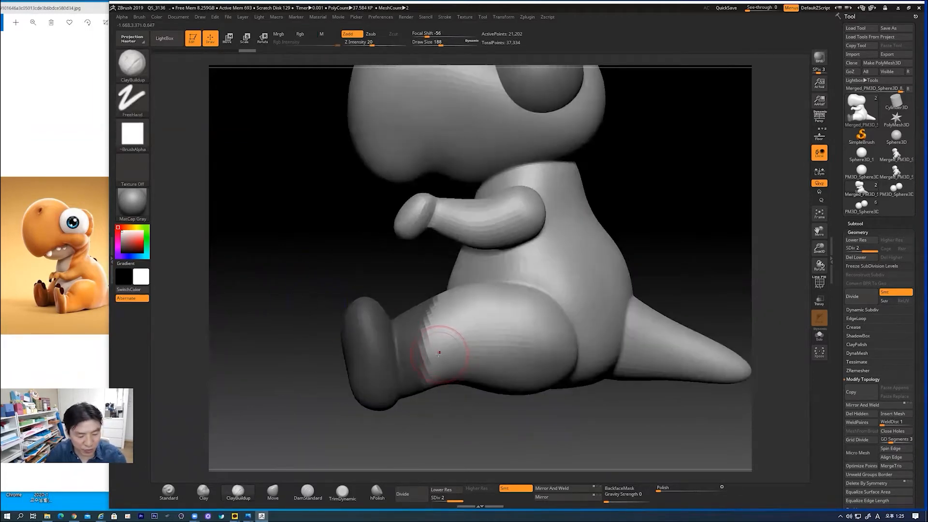
- Soften the mask's edge at the ankle and invert it so only the foot is editable
key("ctrl")
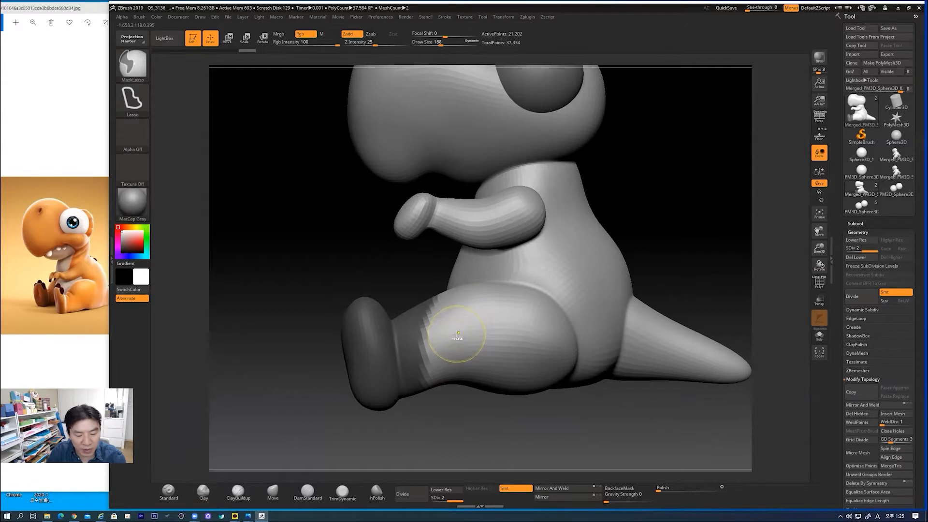
key("ctrl")
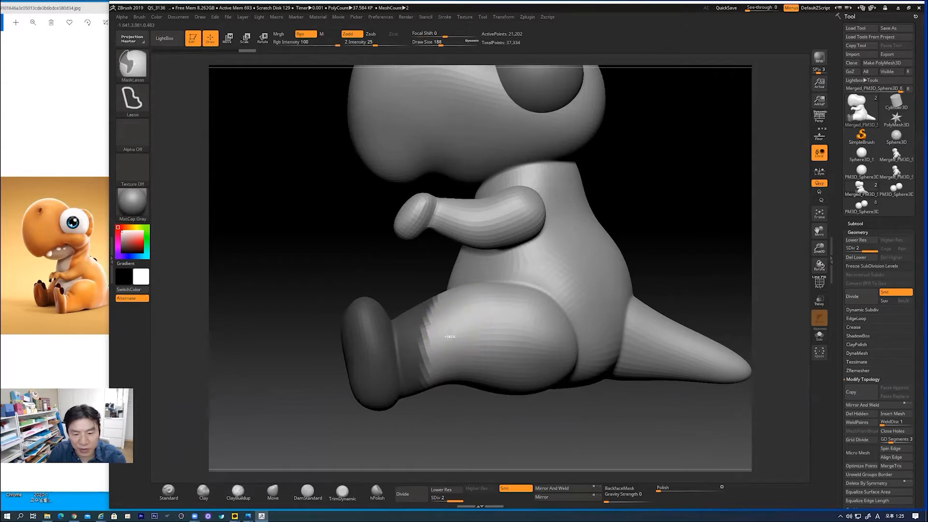
left_click(449, 331, "ctrl")
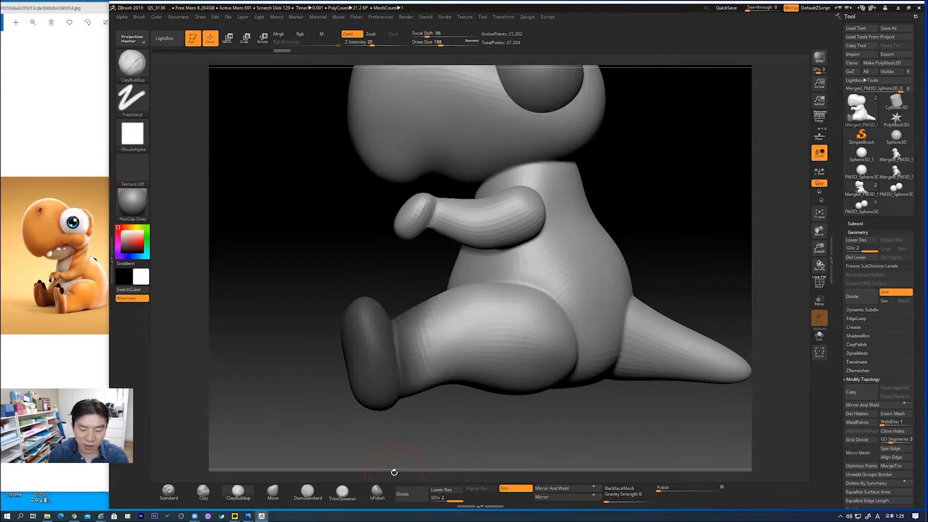
key("ctrl")
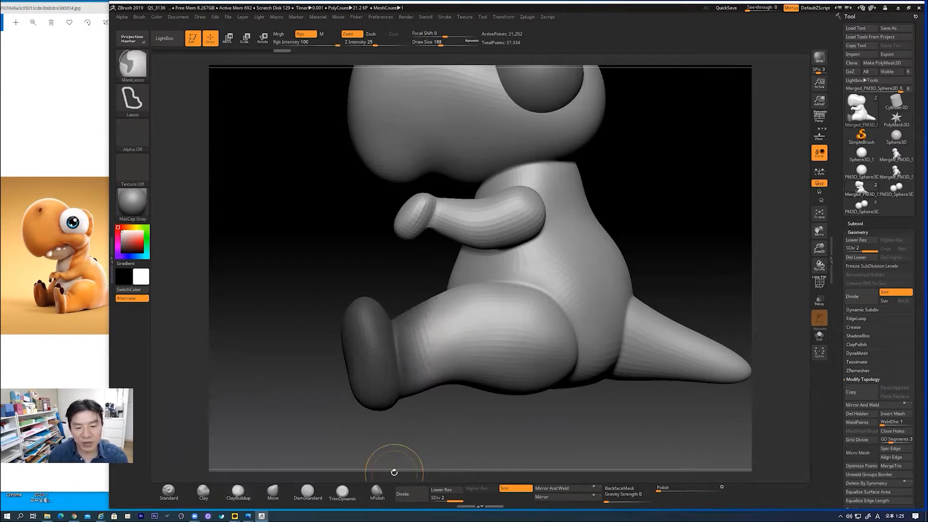
left_click(394, 472, "ctrl")
- Place the transform gizmo on the lower leg and move the unmasked foot towards the body to shorten the leg
key("w")
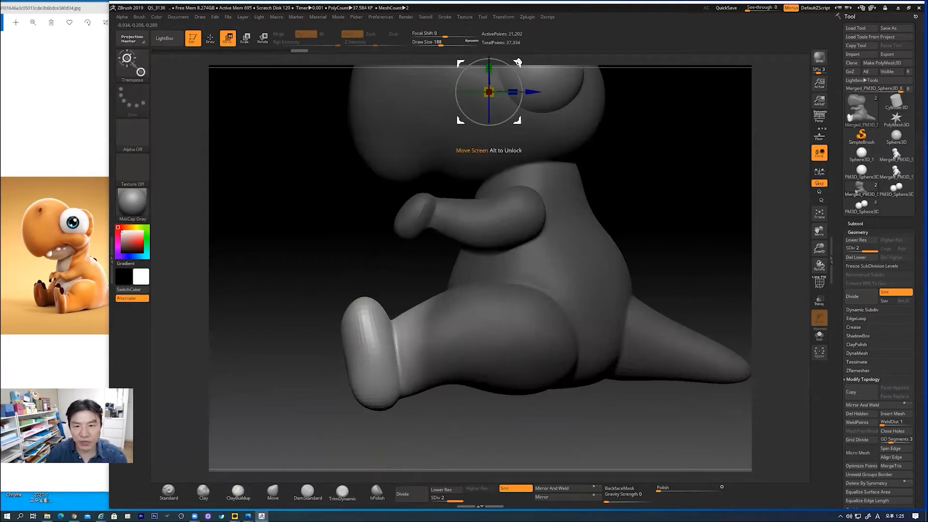
left_click_drag(638, 161, 616, 224, "alt")
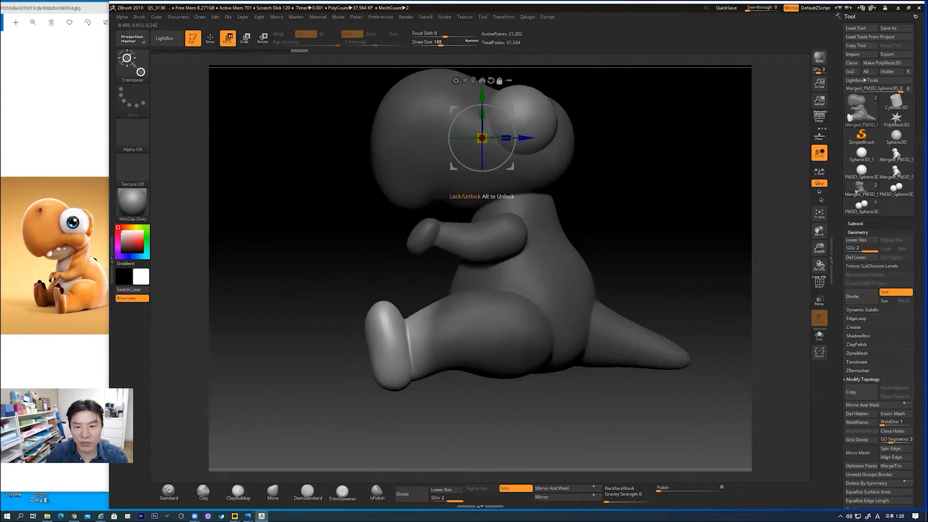
left_click_drag(516, 109, 479, 310)
left_click(445, 288)
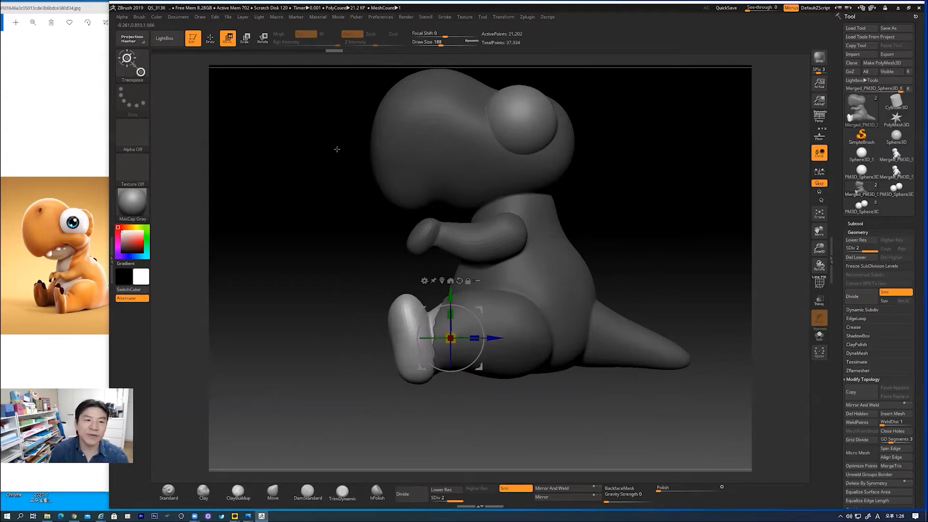
- Return to Draw mode and clear the mask from the body
left_click(209, 38)
mouse_move(662, 262)
left_mouse_down()
mouse_move(681, 246)
mouse_move(670, 279)
left_mouse_up()
left_click_drag(643, 228, 660, 296, "ctrl")
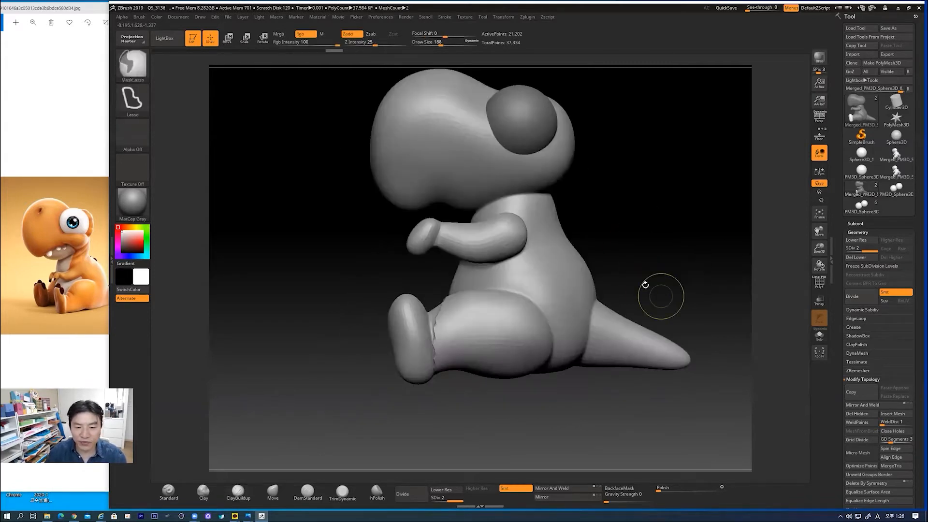
- Smooth the jagged seam around the ankle and lower leg from several sides
left_click_drag(649, 245, 656, 193, "alt")
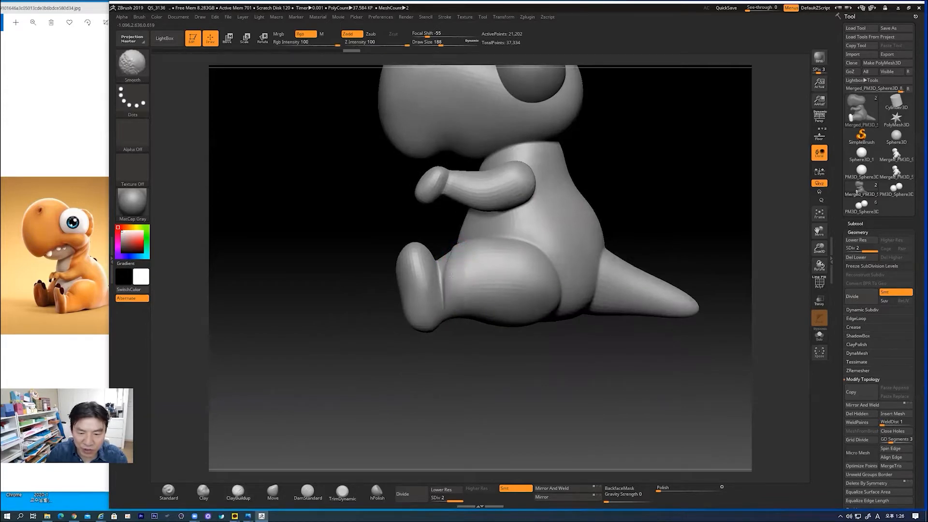
left_click_drag(662, 209, 559, 246)
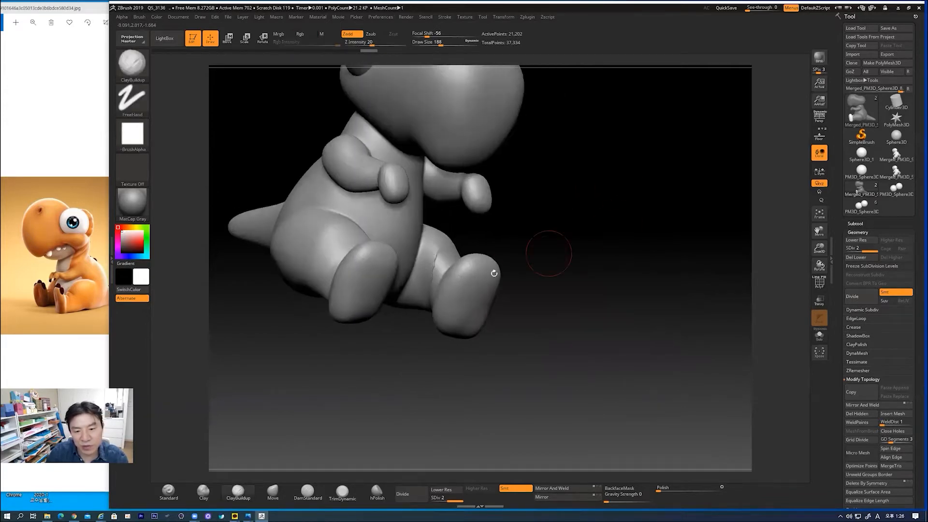
left_click_drag(430, 370, 444, 245)
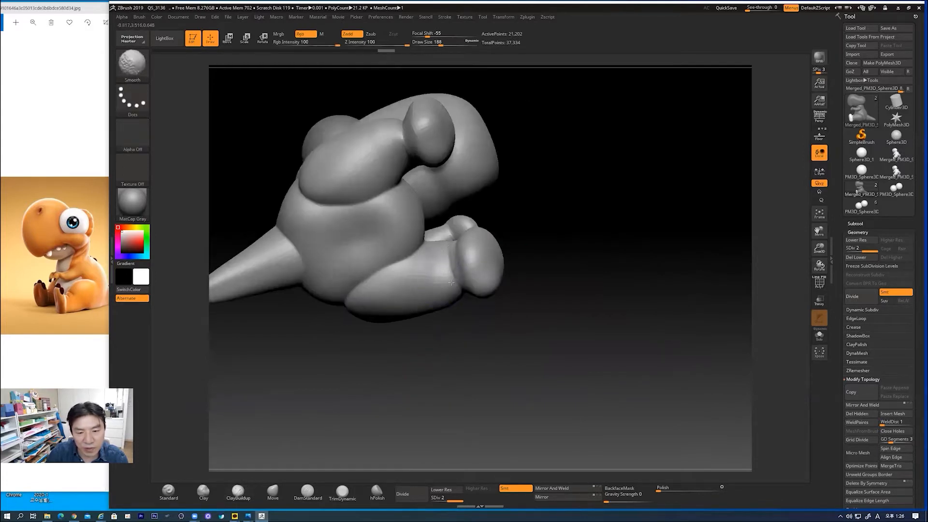
left_click_drag(496, 342, 491, 281)
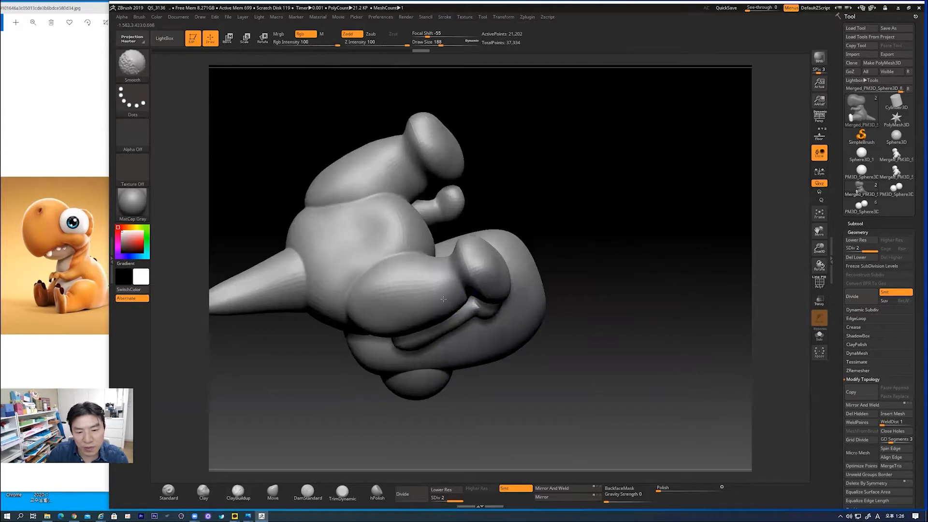
mouse_move(580, 253)
left_mouse_down("shift")
mouse_move(530, 317)
mouse_move(473, 359)
left_mouse_up("shift")
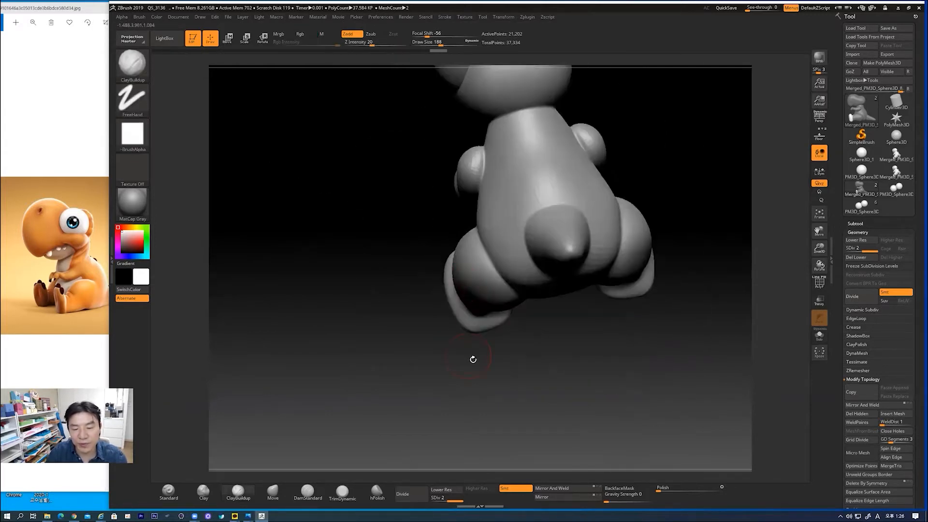
left_click_drag(542, 351, 467, 439, "shift")
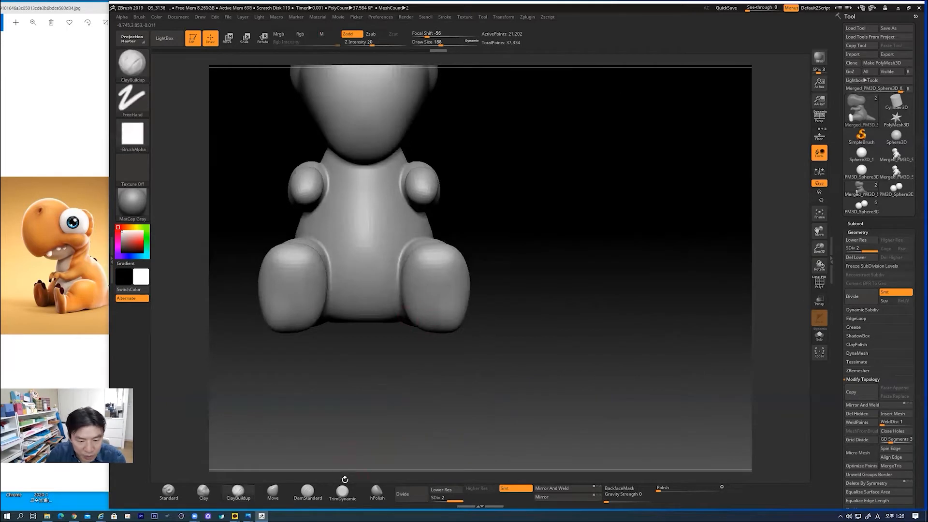
- Reshape the feet and shins with the Move brush, enlarging the draw size to 328
left_click(273, 490)
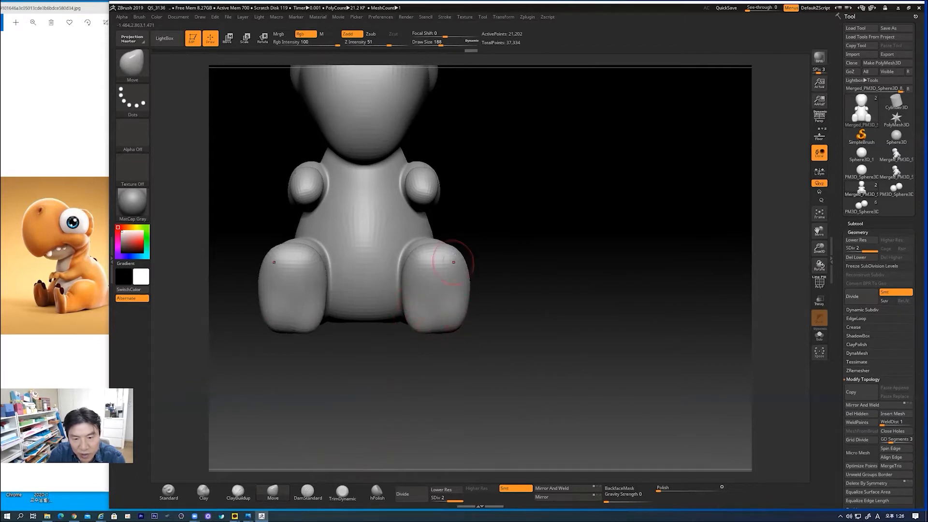
left_click_drag(514, 240, 367, 323)
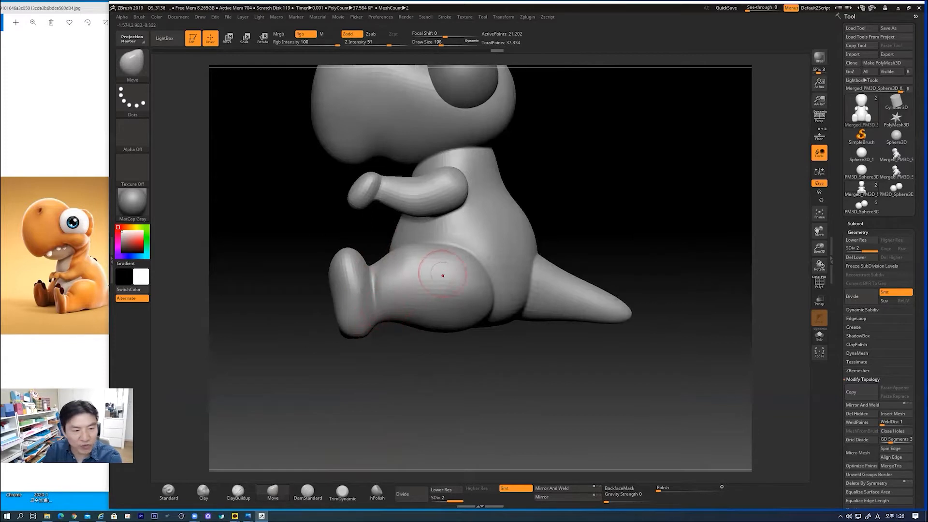
key("bracketright")
key("bracketright")
key("bracketright")
key("bracketright")
key("bracketright")
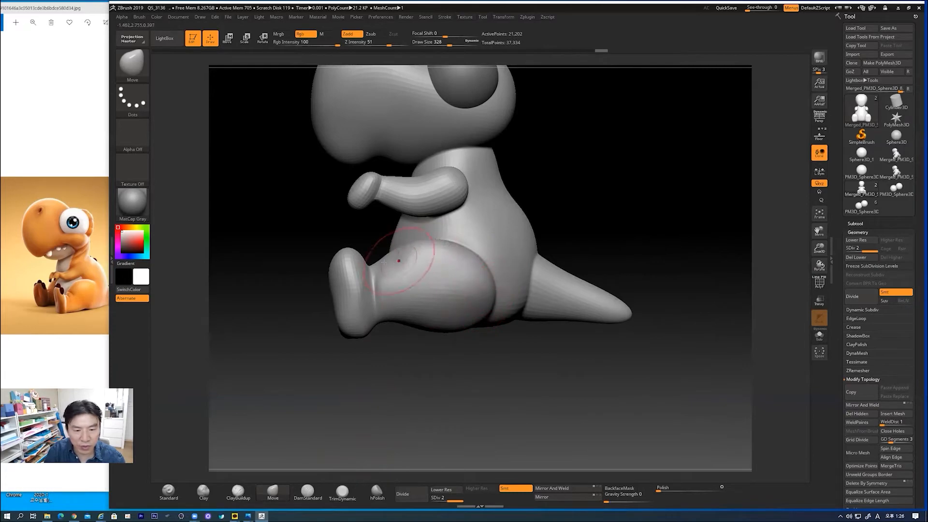
left_click_drag(380, 265, 378, 269)
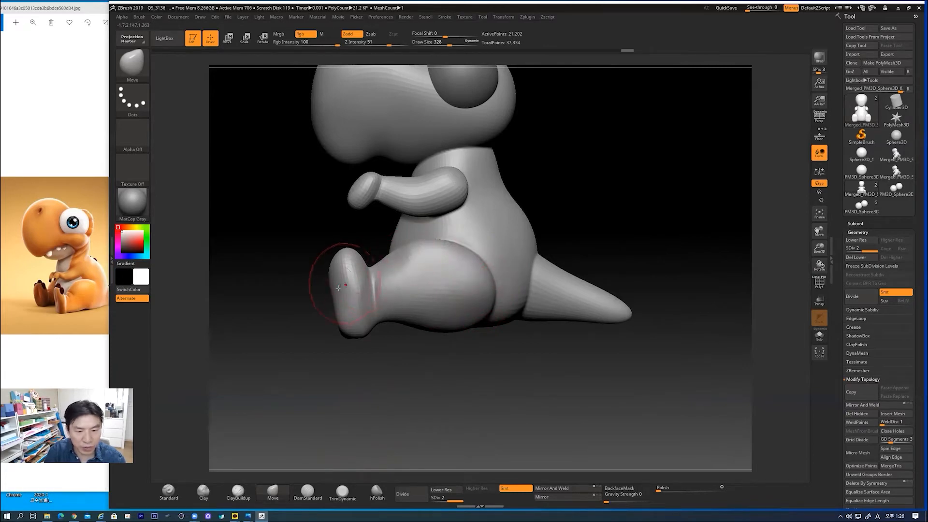
left_click_drag(333, 277, 335, 298)
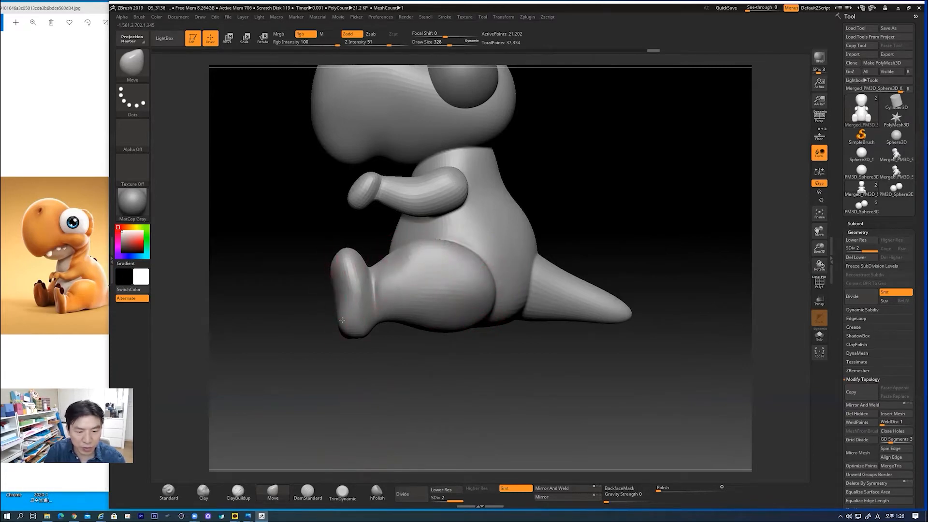
- Smooth the upper edge of the shin where it meets the foot
left_click_drag(326, 383, 512, 352, "shift")
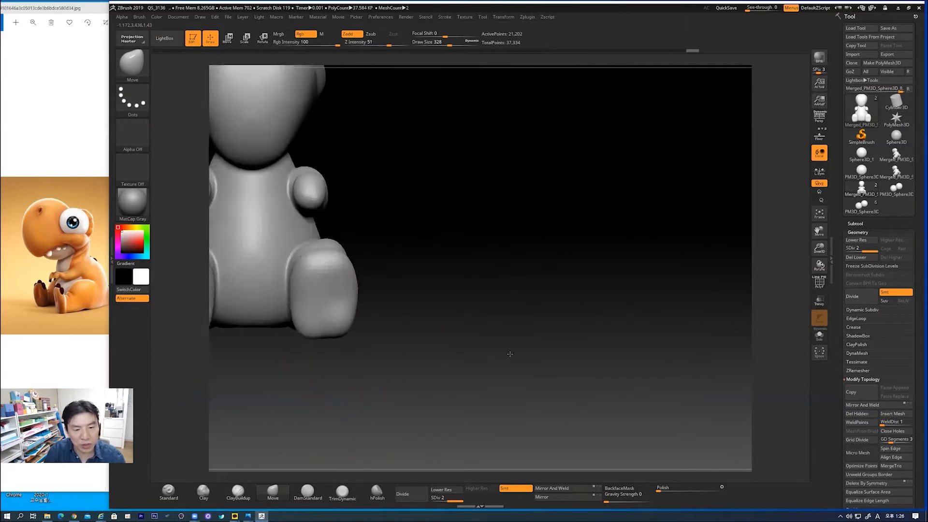
left_click_drag(543, 283, 500, 289)
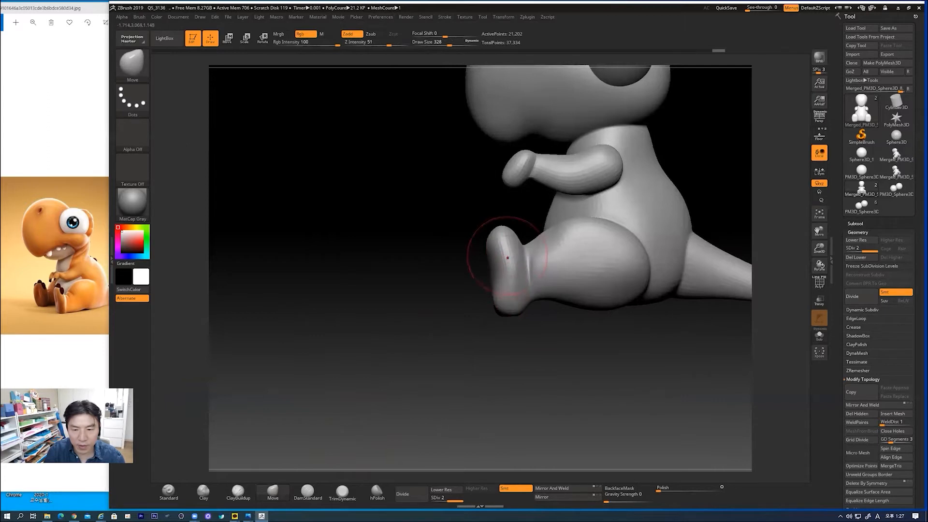
key("shift")
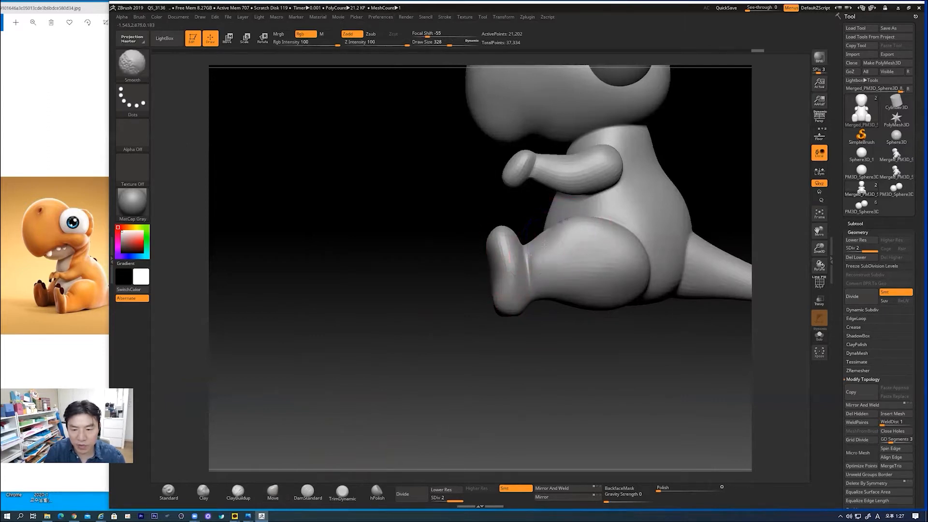
left_click_drag(538, 244, 546, 238, "shift")
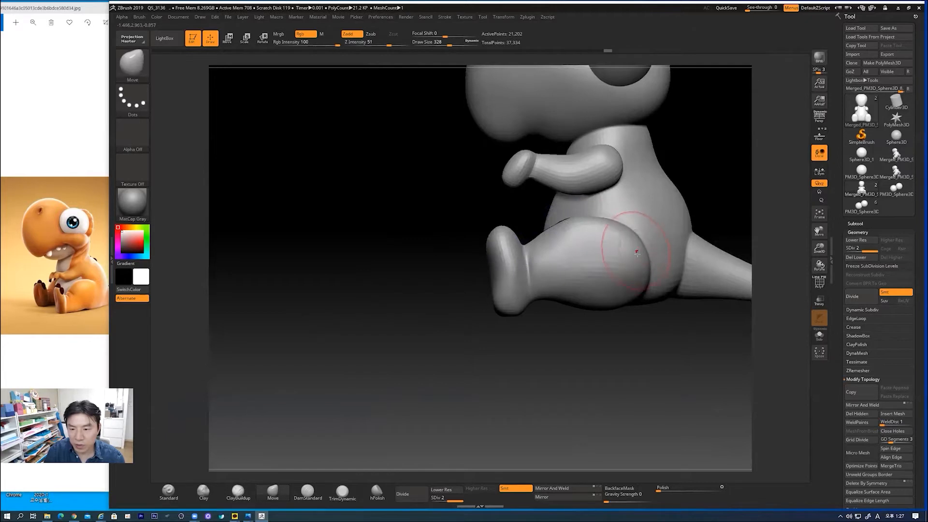
- Build up volume on the outer thigh and lower leg with the ClayBuildup brush and smooth the strokes
left_click_drag(599, 347, 482, 276)
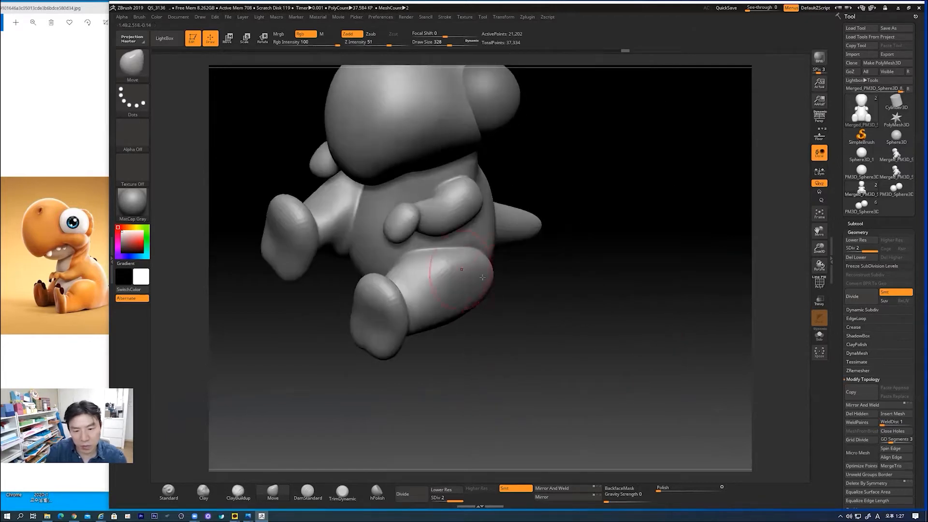
left_click(237, 491)
left_click_drag(471, 347, 432, 289)
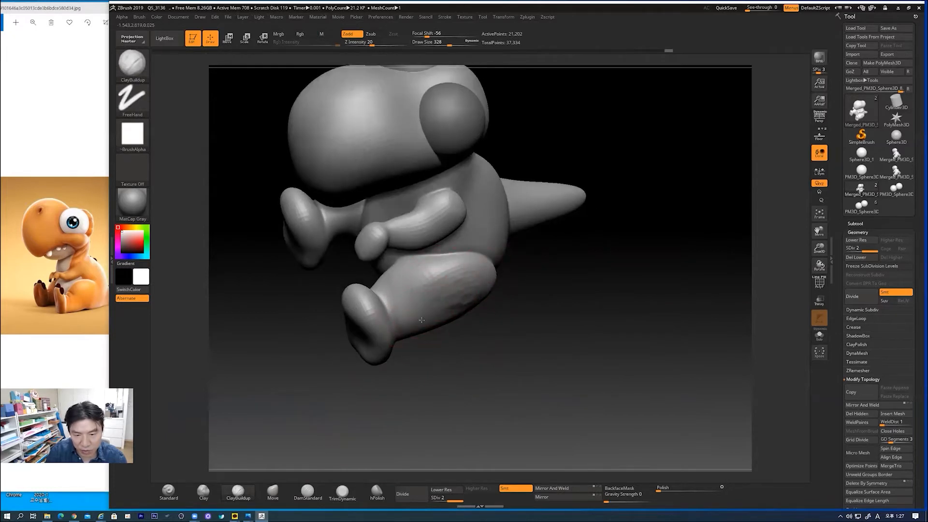
key("shift")
mouse_move(581, 325)
left_mouse_down()
mouse_move(568, 307)
mouse_move(449, 322)
left_mouse_up()
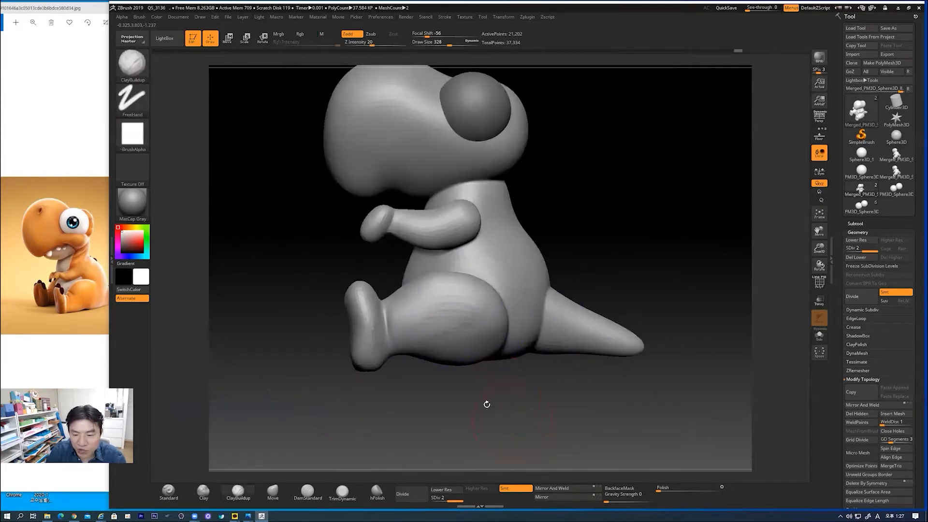
- Expand the Deformation settings of the dinosaur body to reach its Polish options
left_click_drag(517, 395, 523, 403)
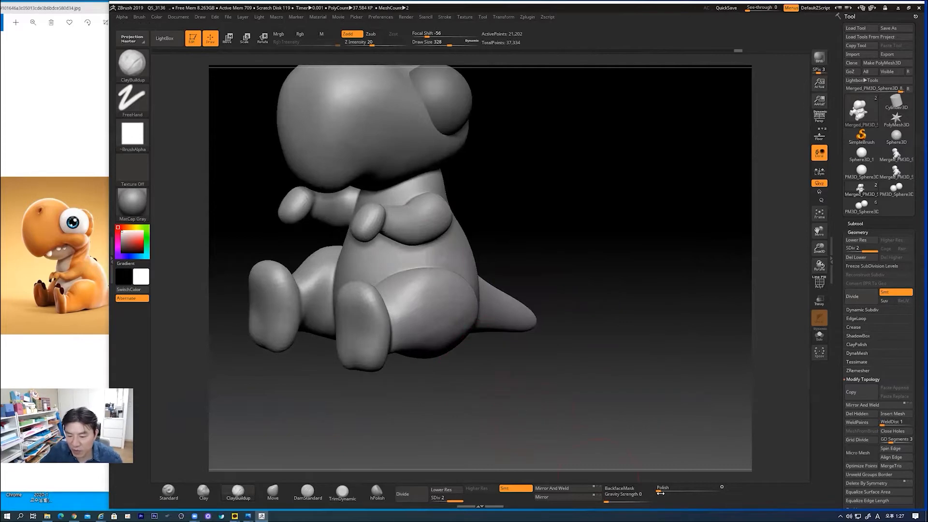
scroll(837, 368, "down", 6)
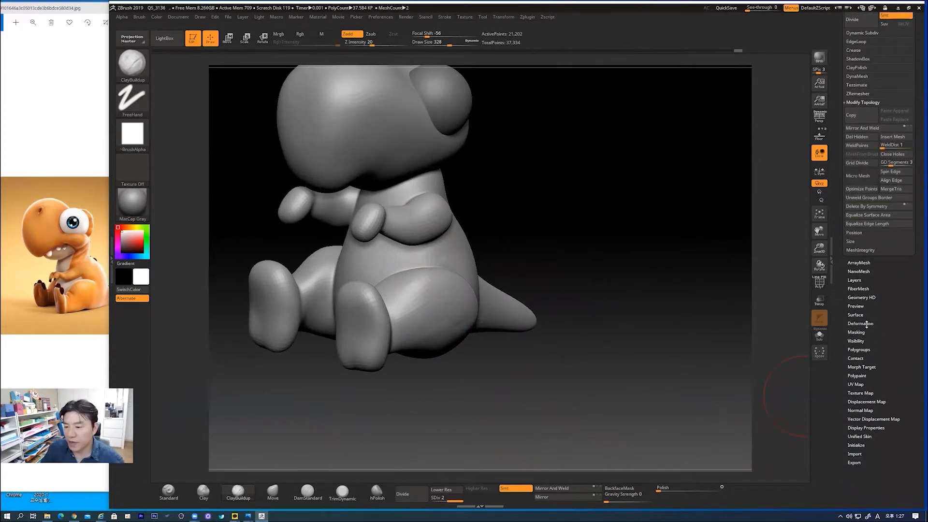
left_click(867, 323)
scroll(838, 149, "down", 2)
scroll(838, 149, "up", 1)
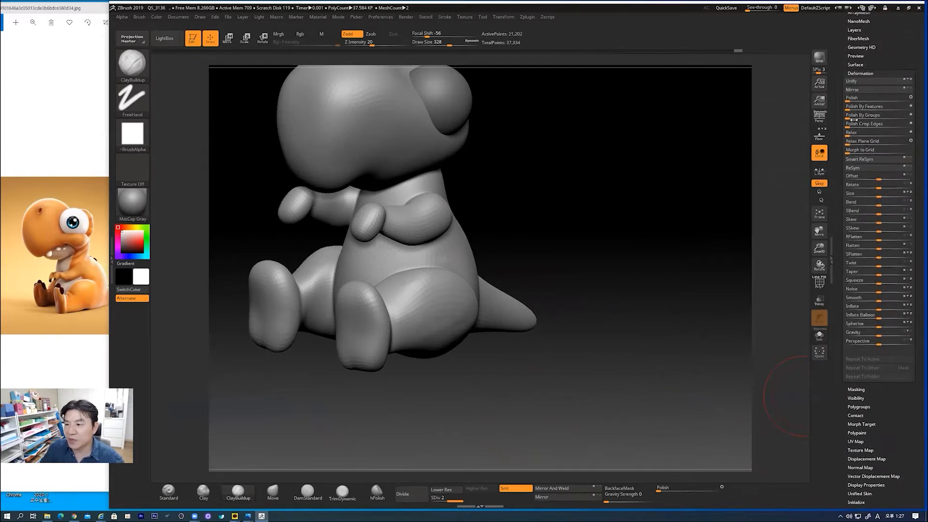
- With interface customization enabled, remove the Polish slider from the custom shelf and add it back from the Deformation settings
left_click(380, 17)
left_click(390, 44)
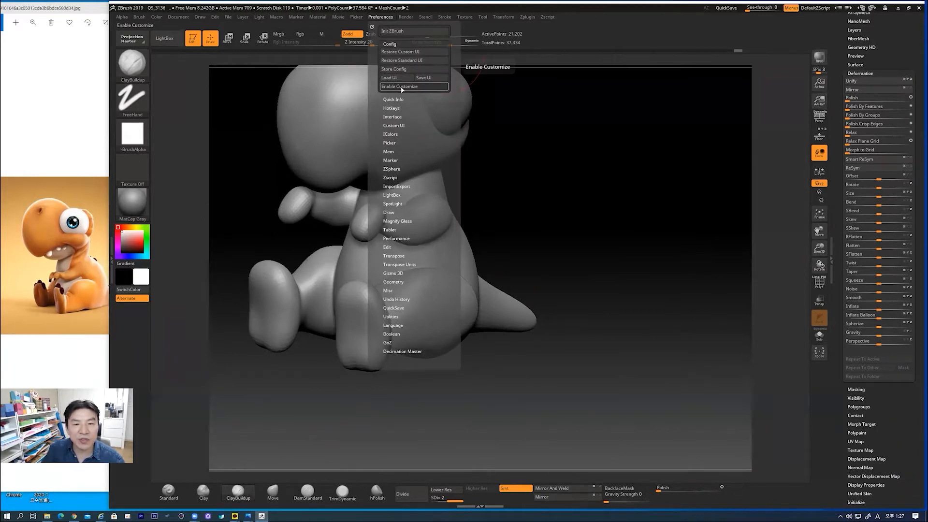
left_click(401, 87)
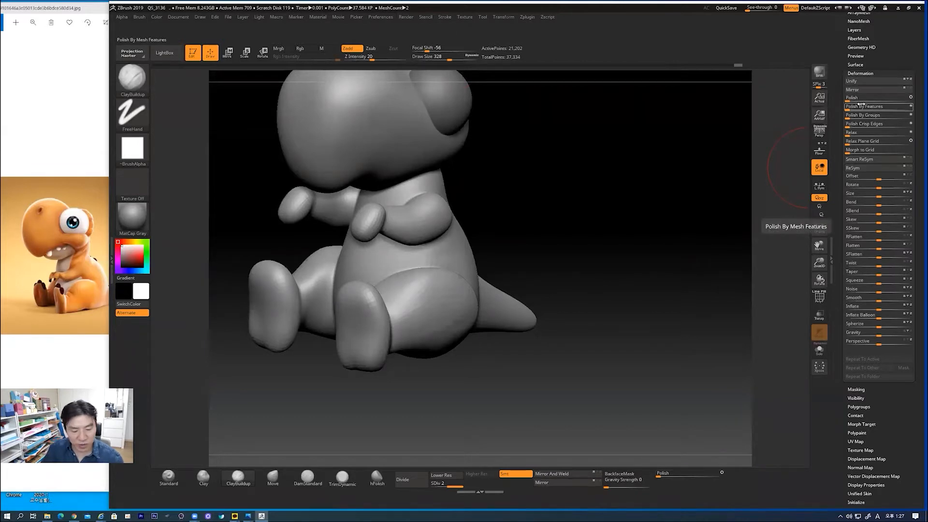
mouse_move(856, 98)
left_mouse_down("ctrl+alt")
mouse_move(741, 292)
mouse_move(703, 424)
mouse_move(669, 485)
mouse_move(708, 412)
mouse_move(711, 427)
left_mouse_up("ctrl+alt")
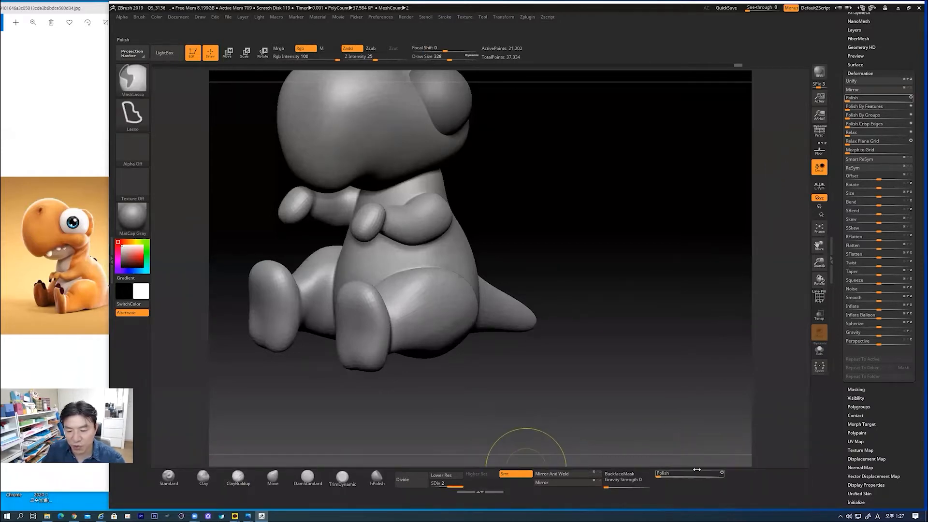
left_click_drag(680, 473, 686, 427, "ctrl+alt")
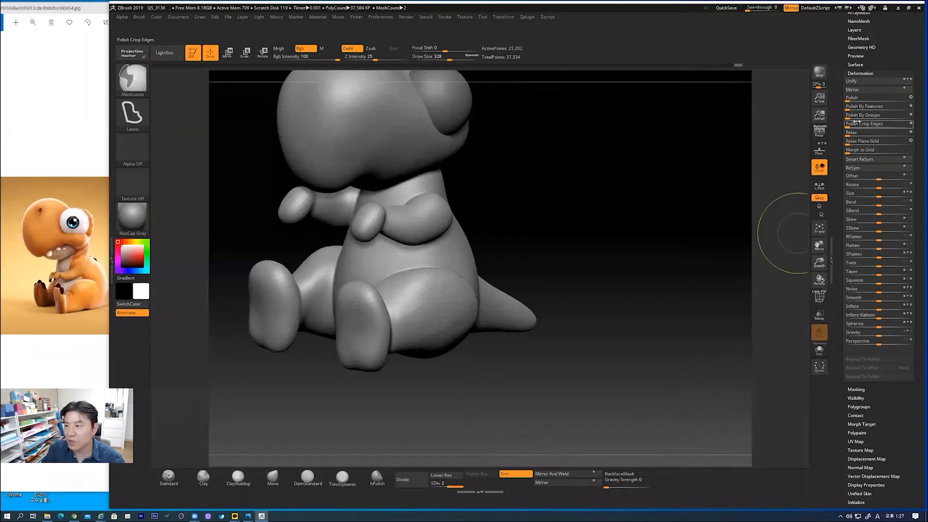
left_click_drag(866, 98, 672, 473, "ctrl+alt")
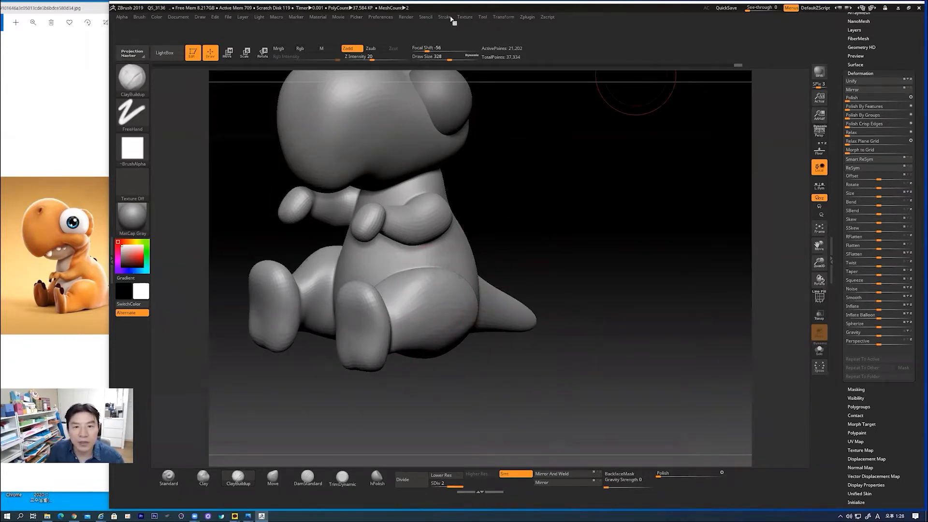
left_click(380, 17)
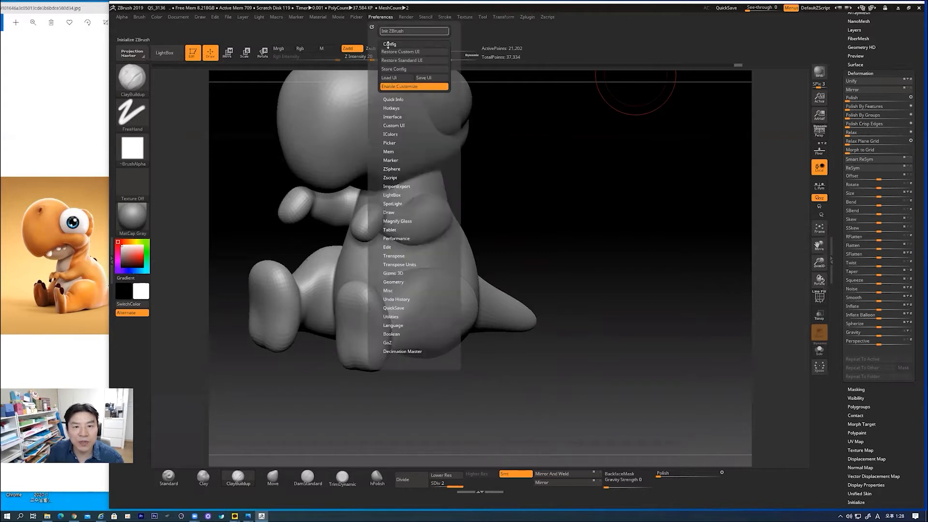
left_click(405, 87)
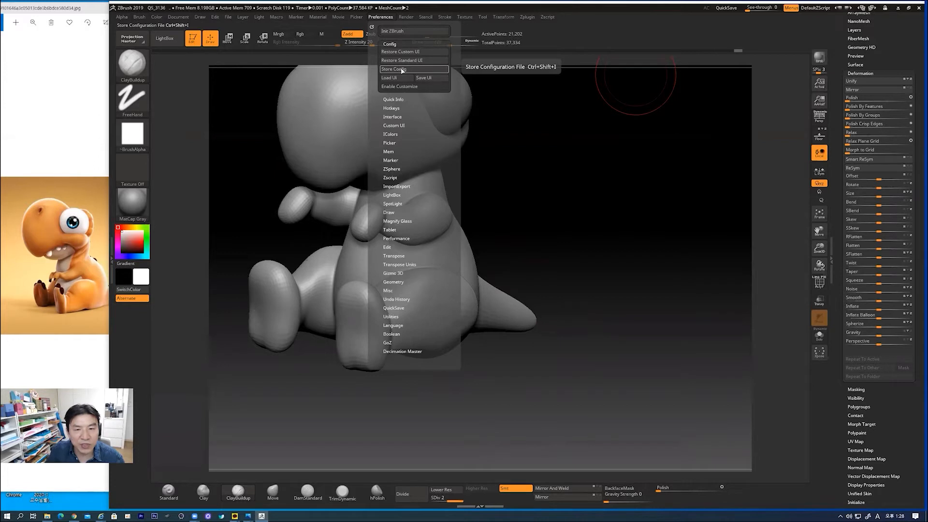
- Store the current interface layout as the default configuration
left_click(400, 69)
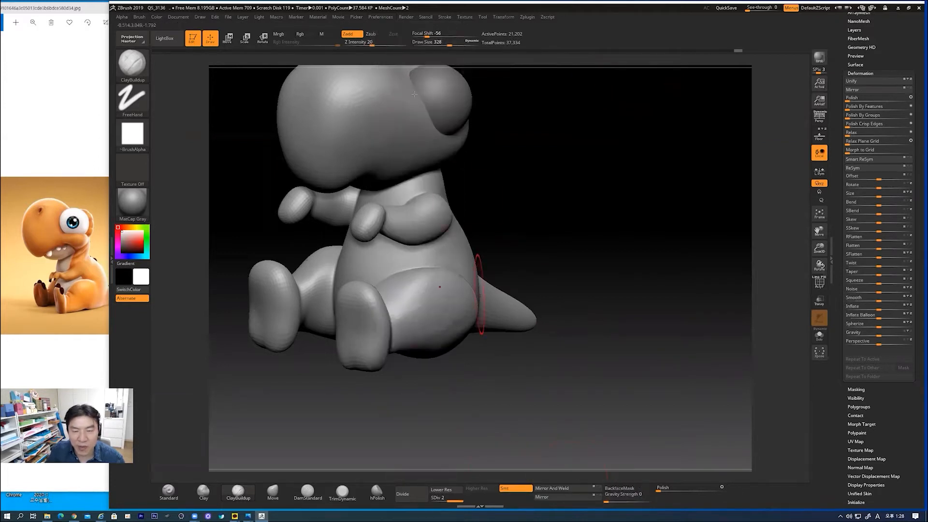
left_click(375, 17)
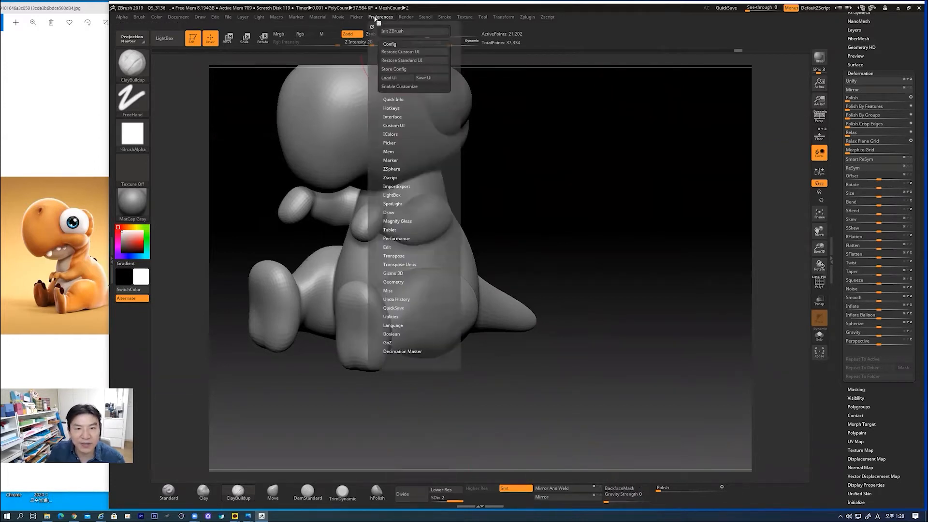
left_click(396, 70)
left_click(520, 283)
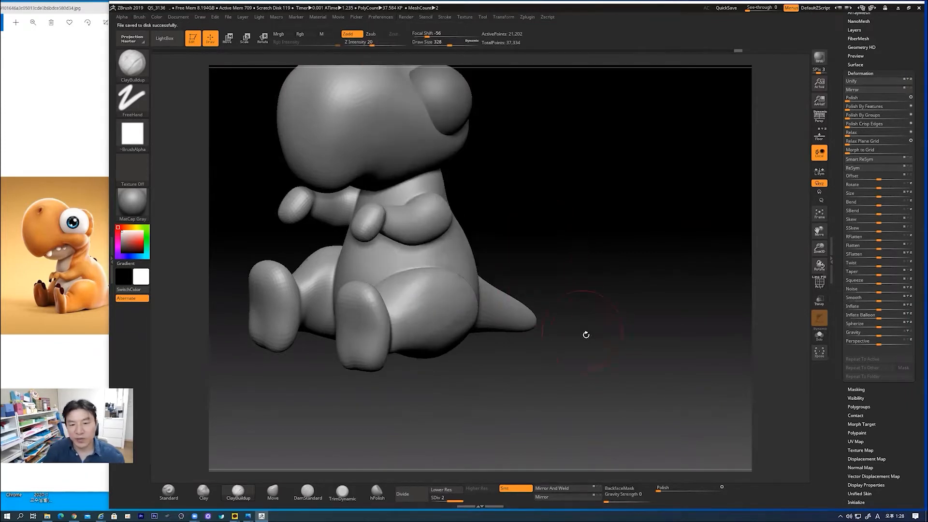
- Build up clay strokes on the outer thigh with ClayBuildup and even them out with a slight Polish deformation
left_click_drag(633, 303, 572, 323)
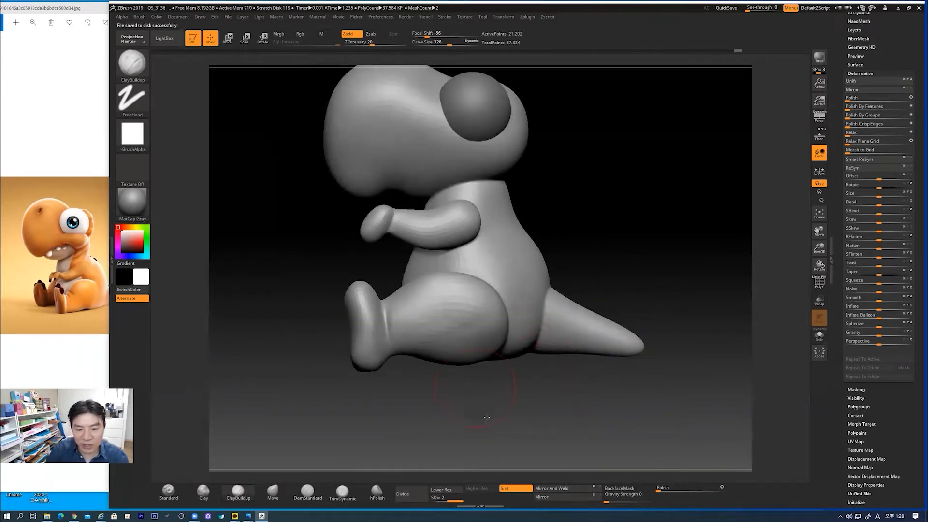
left_click_drag(479, 402, 513, 425)
mouse_move(405, 292)
left_mouse_down()
mouse_move(447, 294)
mouse_move(419, 314)
mouse_move(479, 316)
mouse_move(429, 309)
mouse_move(449, 305)
mouse_move(425, 290)
mouse_move(459, 287)
left_mouse_up()
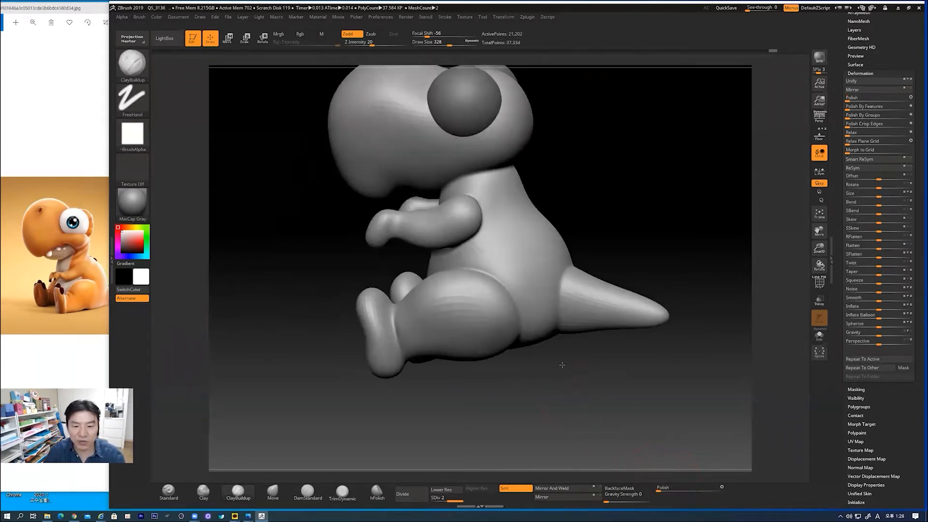
left_click_drag(562, 365, 559, 349)
mouse_move(458, 320)
left_mouse_down()
mouse_move(442, 323)
mouse_move(468, 342)
mouse_move(462, 322)
mouse_move(483, 344)
left_mouse_up()
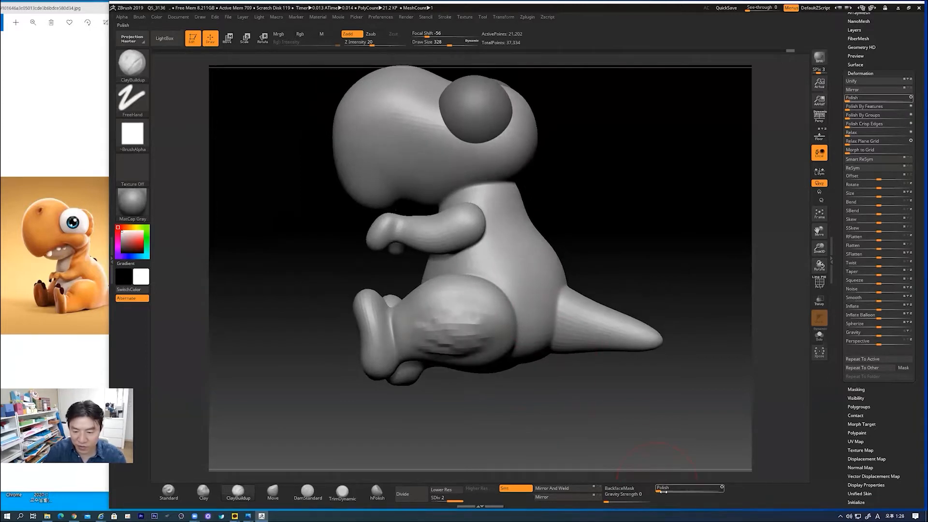
left_click_drag(658, 491, 663, 491)
- Add more clay along the underside of the thigh and polish the mesh again
left_click_drag(624, 419, 618, 338)
mouse_move(447, 362)
left_mouse_down()
mouse_move(484, 349)
mouse_move(429, 376)
mouse_move(457, 369)
mouse_move(476, 344)
mouse_move(450, 349)
mouse_move(478, 384)
mouse_move(435, 372)
left_mouse_up()
left_click_drag(659, 491, 665, 491)
mouse_move(652, 351)
left_mouse_down()
mouse_move(667, 328)
mouse_move(642, 360)
left_mouse_up()
key("shift")
left_click_drag(556, 408, 533, 425)
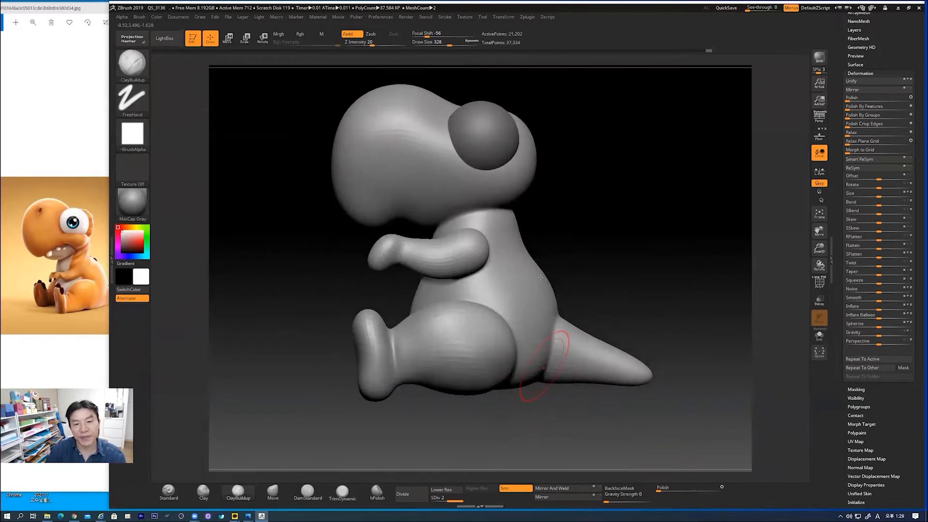
- Fill in the shoulder and upper back behind the arm with ClayBuildup, then polish the strokes
mouse_move(594, 211)
left_mouse_down()
mouse_move(514, 261)
mouse_move(480, 262)
mouse_move(485, 288)
left_mouse_up()
mouse_move(476, 248)
left_mouse_down()
mouse_move(488, 254)
mouse_move(492, 280)
left_mouse_up()
mouse_move(594, 222)
left_mouse_down()
mouse_move(615, 257)
mouse_move(558, 225)
left_mouse_up()
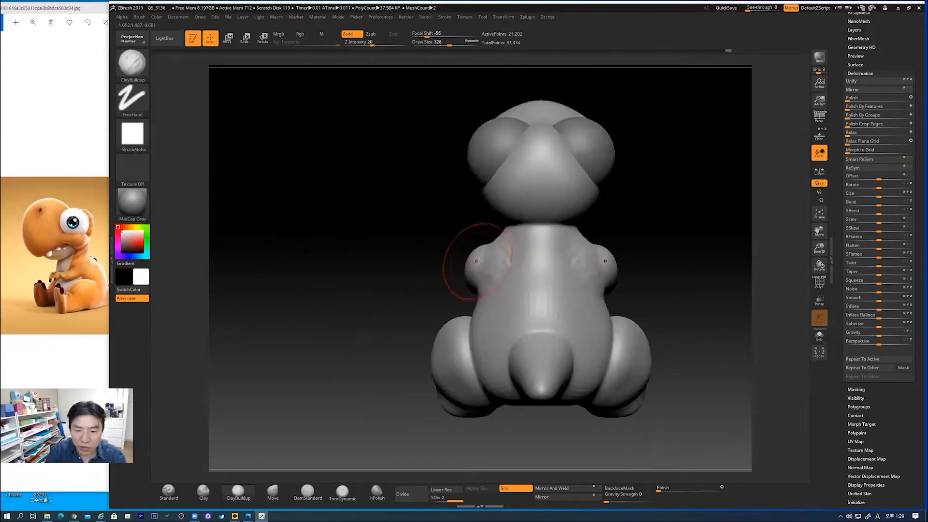
left_click_drag(437, 260, 476, 263)
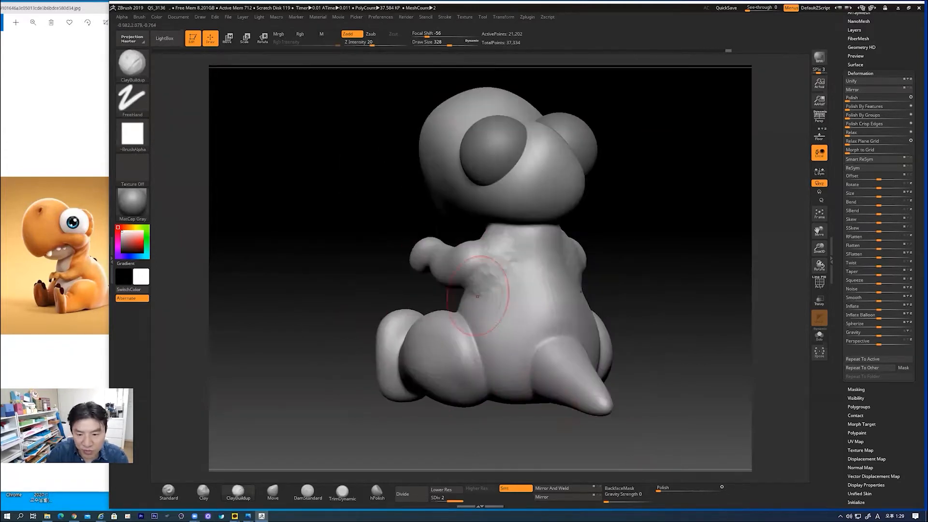
left_click(660, 489)
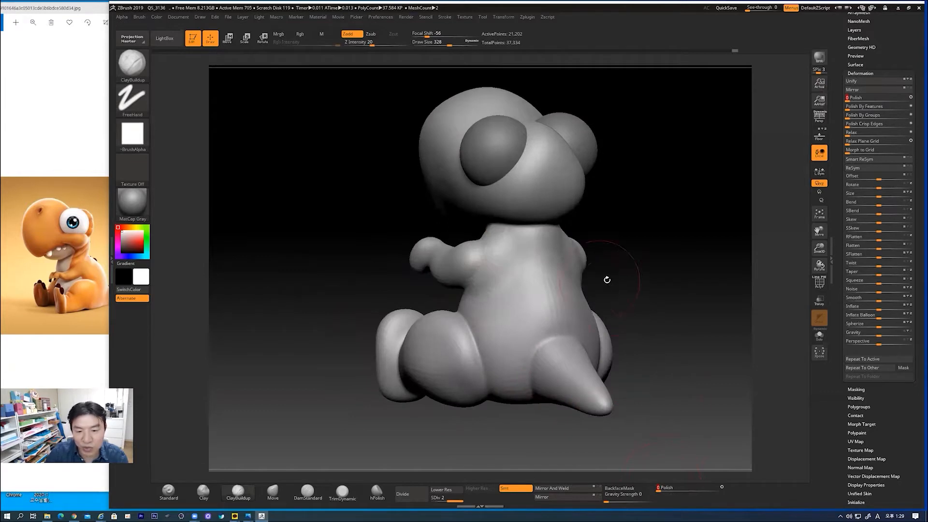
- Smooth the transition between the upper arm and shoulder from several sides, reducing the draw size to 180
left_click_drag(597, 280, 603, 295)
mouse_move(467, 249)
left_mouse_down("shift")
mouse_move(469, 261)
mouse_move(468, 252)
left_mouse_up("shift")
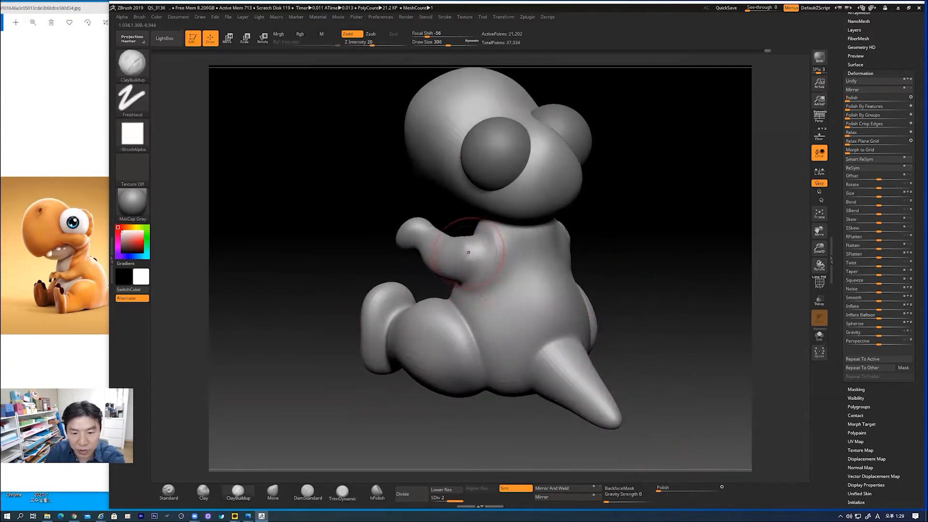
key("shift")
mouse_move(485, 238)
left_mouse_down("shift")
mouse_move(482, 246)
mouse_move(490, 241)
left_mouse_up("shift")
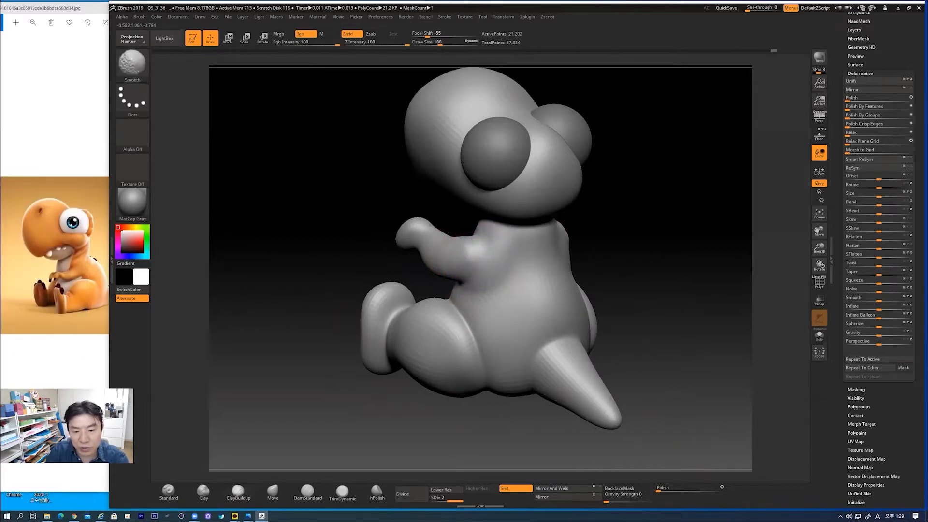
left_click_drag(632, 264, 481, 255)
key("shift")
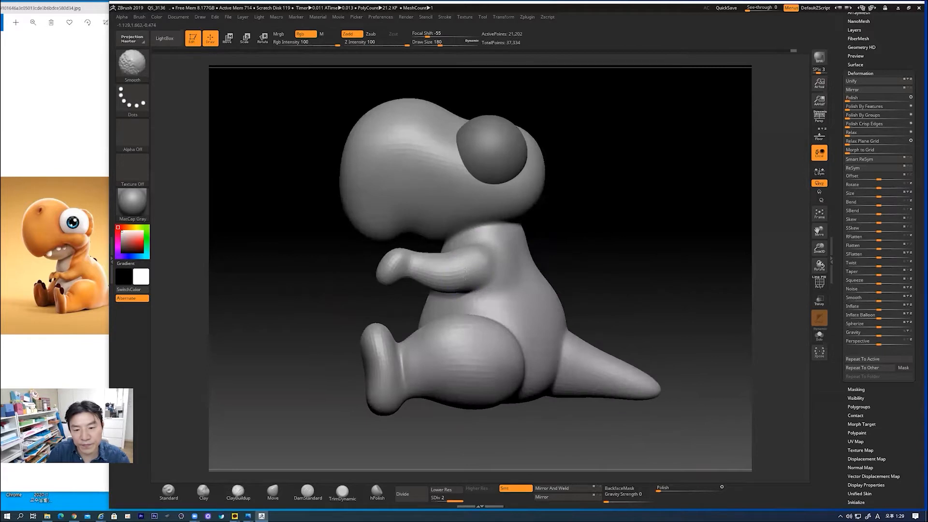
left_click_drag(491, 245, 483, 236, "shift")
mouse_move(603, 240)
left_mouse_down()
mouse_move(626, 294)
mouse_move(563, 268)
left_mouse_up()
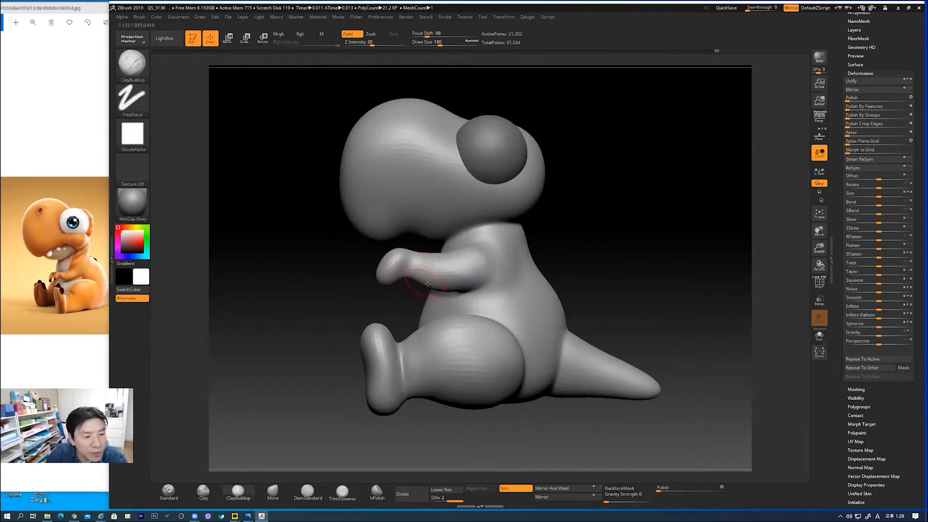
- Mask the forearm and hand with MaskLasso and blur the mask's edge
left_click_drag(407, 311, 404, 316)
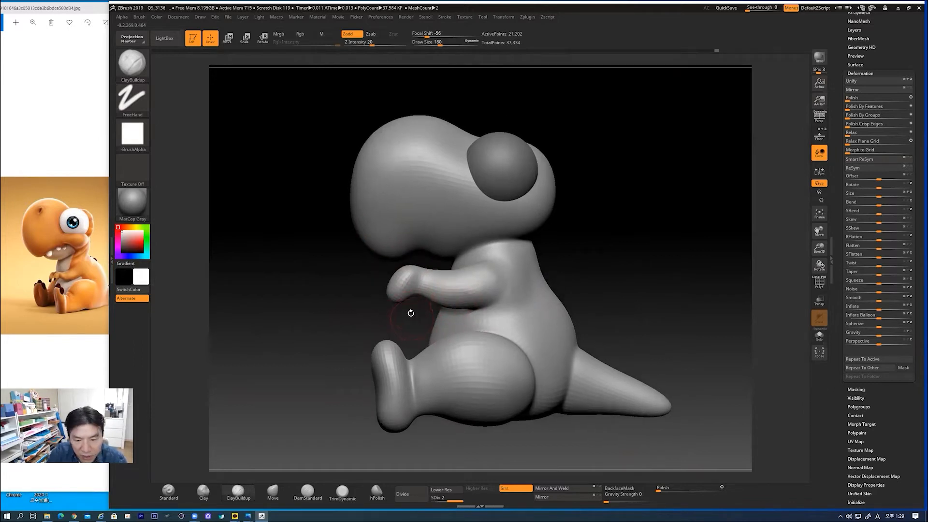
mouse_move(409, 308)
left_mouse_down("ctrl+shift")
mouse_move(386, 310)
mouse_move(379, 270)
mouse_move(413, 263)
mouse_move(445, 285)
mouse_move(398, 312)
mouse_move(412, 307)
left_mouse_up("ctrl+shift")
left_click(468, 288, "ctrl")
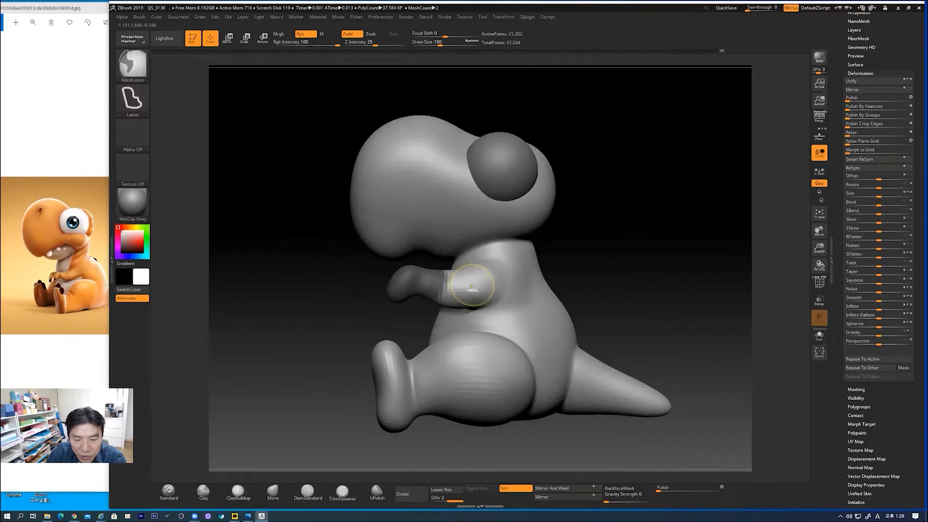
left_click(472, 290, "ctrl")
left_click(472, 292, "ctrl")
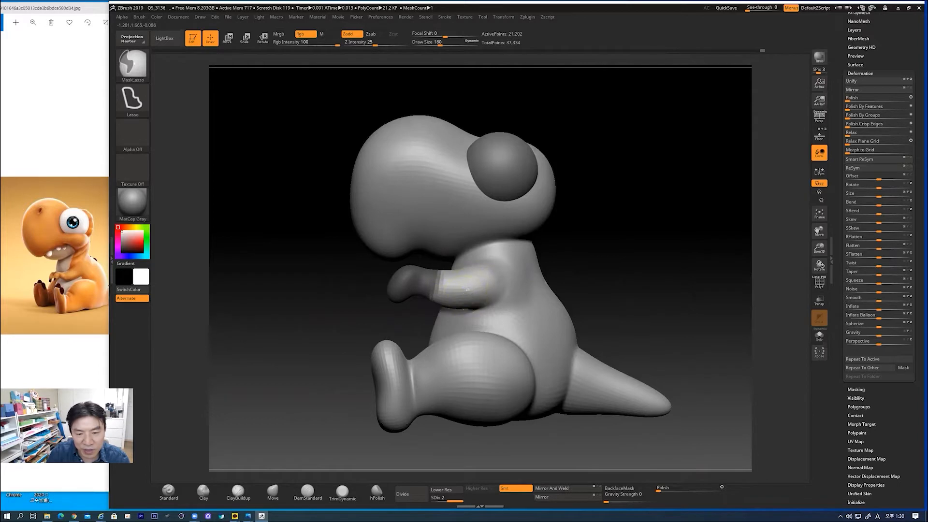
- Refine the softness of the forearm mask's edge and invert the mask so only the forearm and hand stay editable
mouse_move(596, 262)
left_mouse_down()
mouse_move(570, 268)
mouse_move(631, 254)
mouse_move(623, 293)
left_mouse_up()
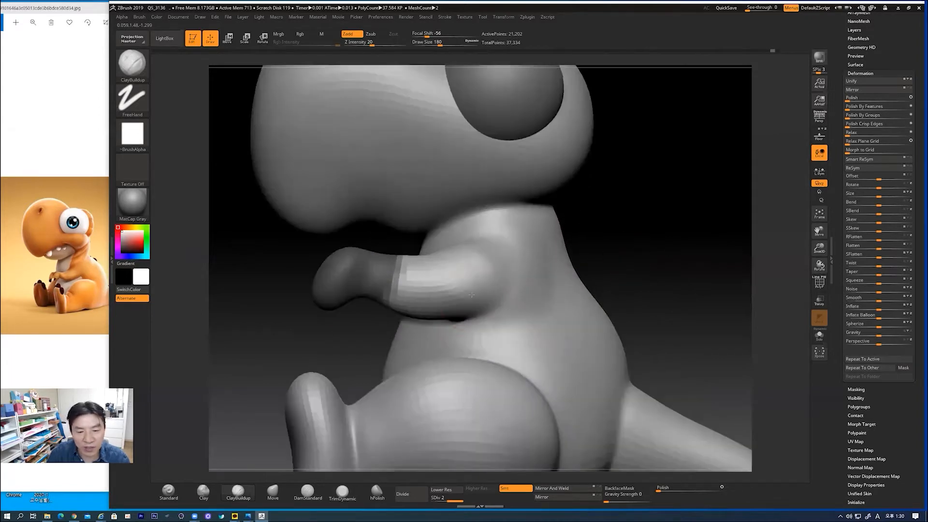
left_click(423, 291, "ctrl+alt")
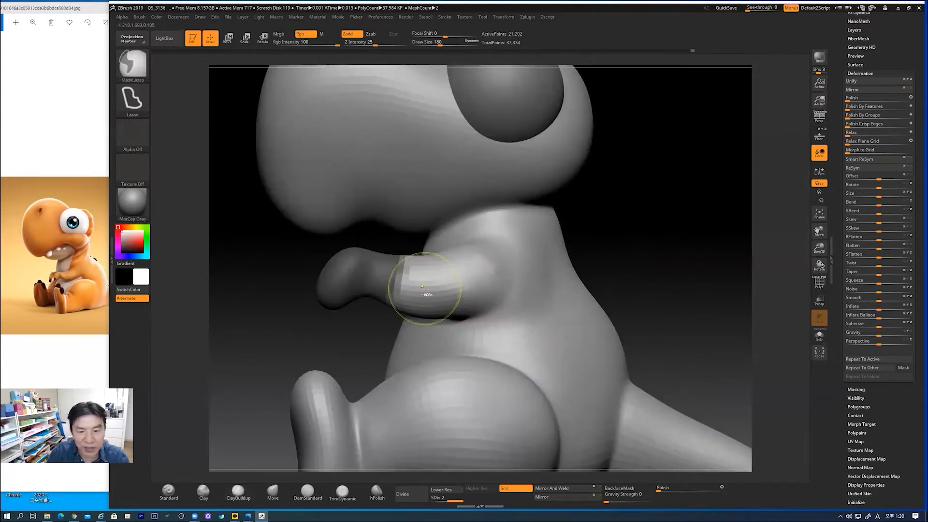
left_click(464, 281, "ctrl")
left_click(464, 281, "ctrl")
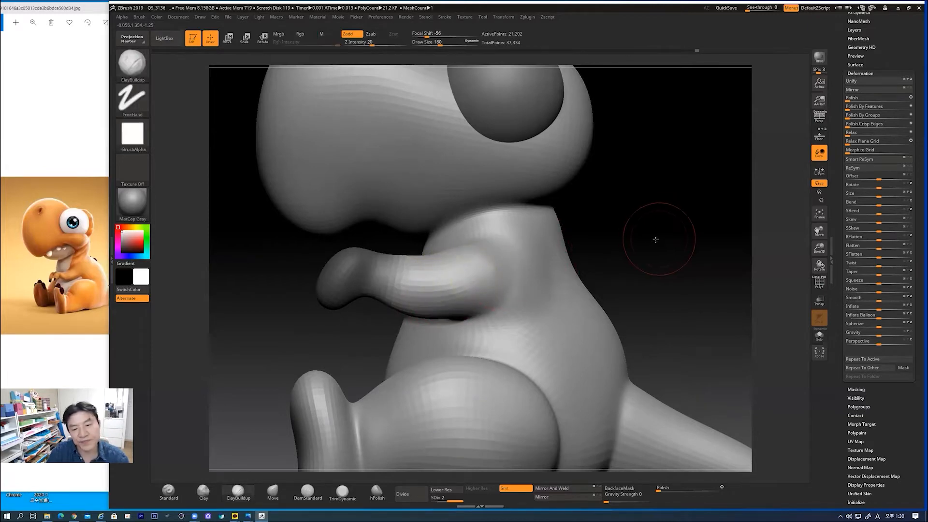
left_click_drag(658, 238, 630, 236, "alt")
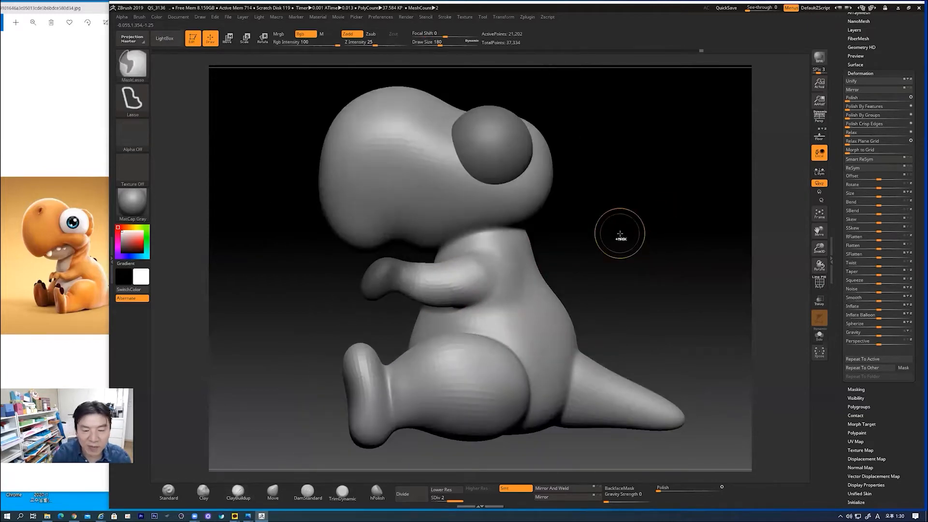
left_click(620, 234, "ctrl")
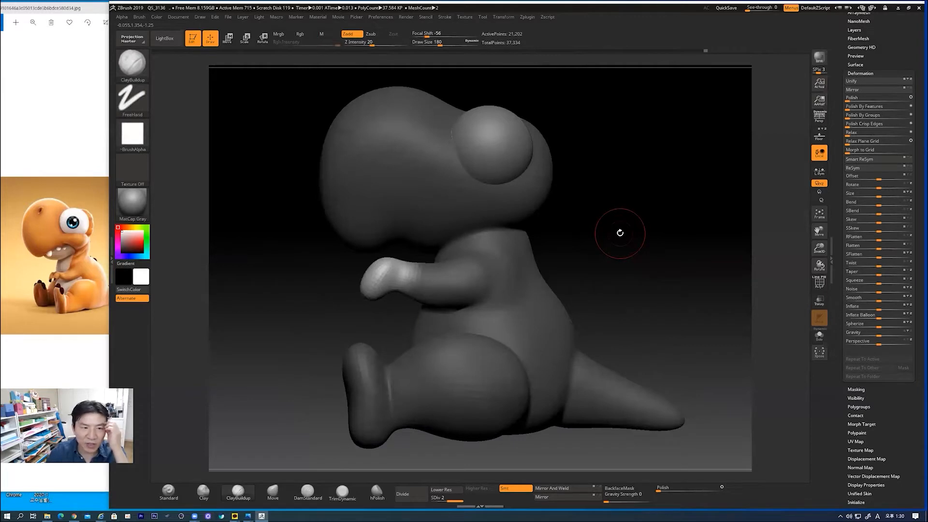
- Bring up the Move gizmo, unlock it to place its pivot on the forearm near the wrist, and lock it again
key("w")
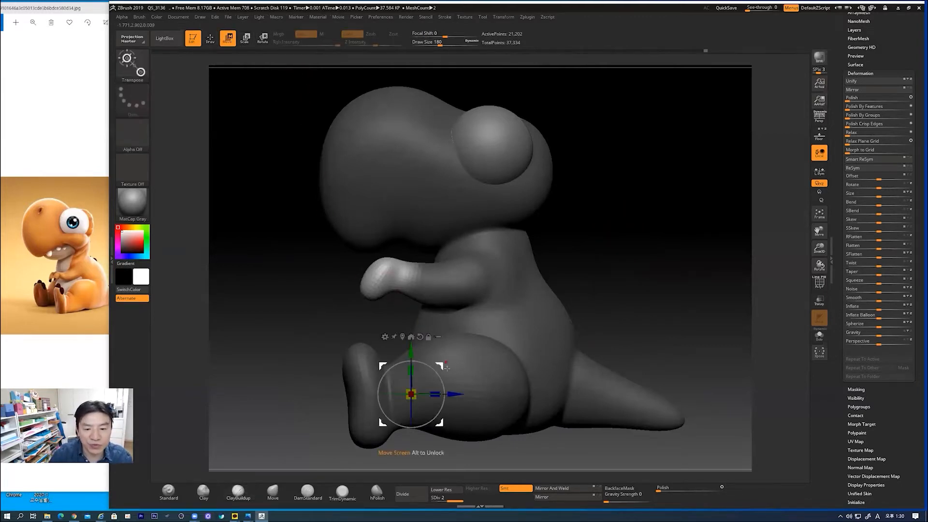
left_click(428, 336)
left_click_drag(410, 393, 407, 275)
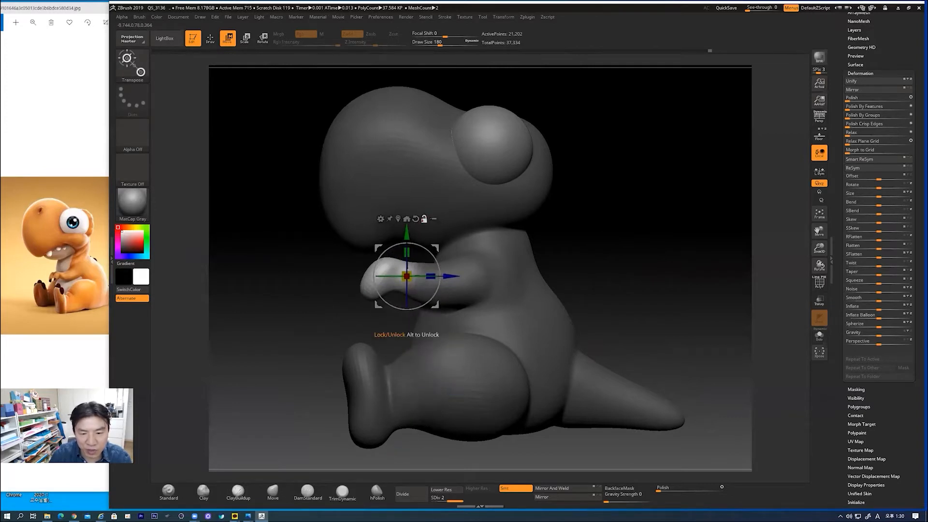
left_click(423, 218)
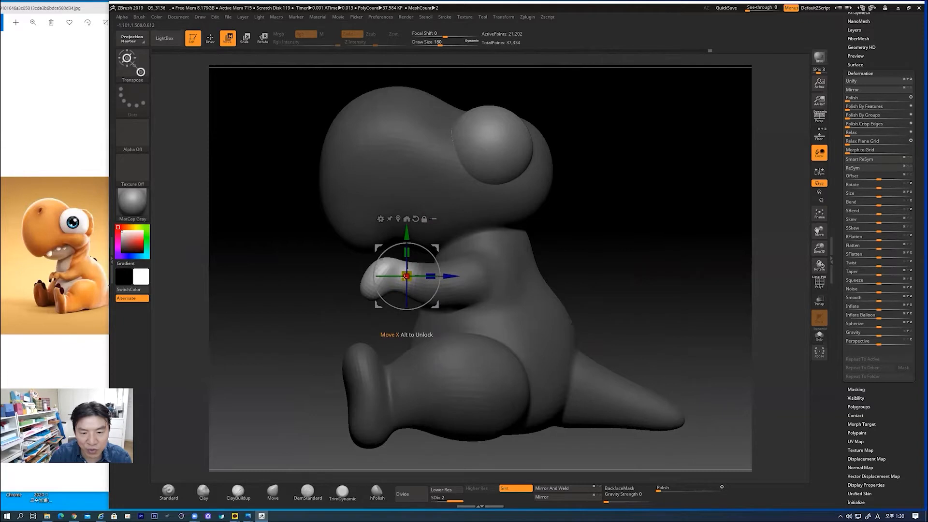
- Adjust the position of the unmasked forearms with the gizmo, return to drawing and clear the mask
left_click_drag(408, 273, 406, 287)
left_click_drag(604, 250, 645, 252)
left_click_drag(450, 276, 439, 277)
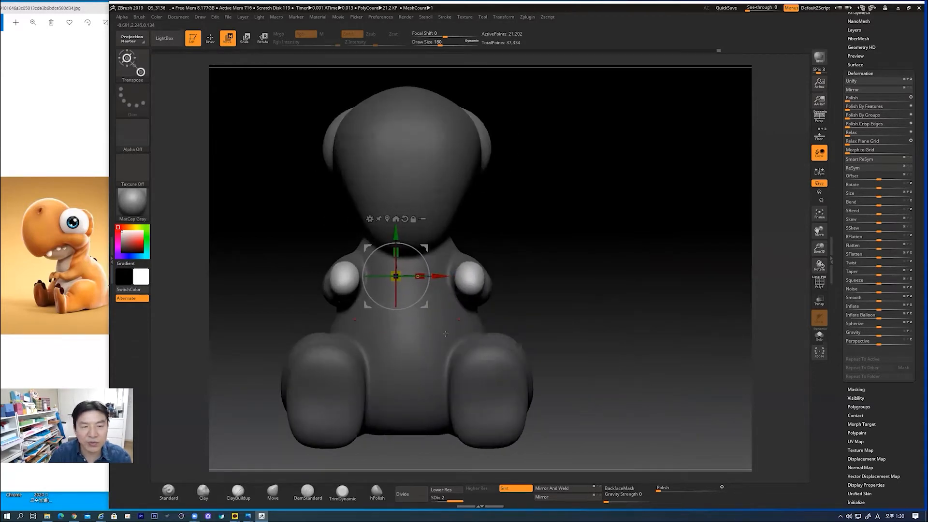
left_click(210, 39)
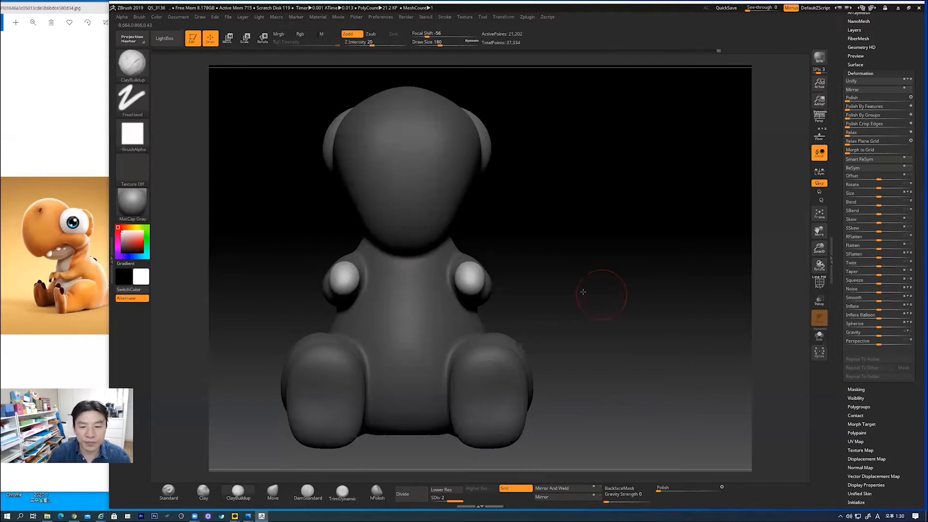
left_click_drag(597, 294, 577, 292, "shift")
left_click_drag(608, 254, 629, 322, "ctrl")
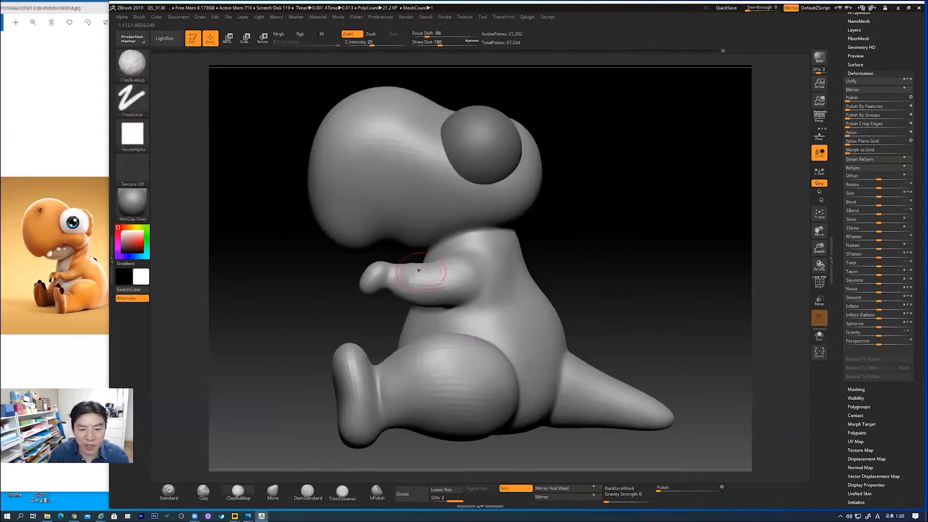
- Smooth the forearm and its transition into the wrist, comparing the side and front views
left_click_drag(406, 265, 411, 269, "shift")
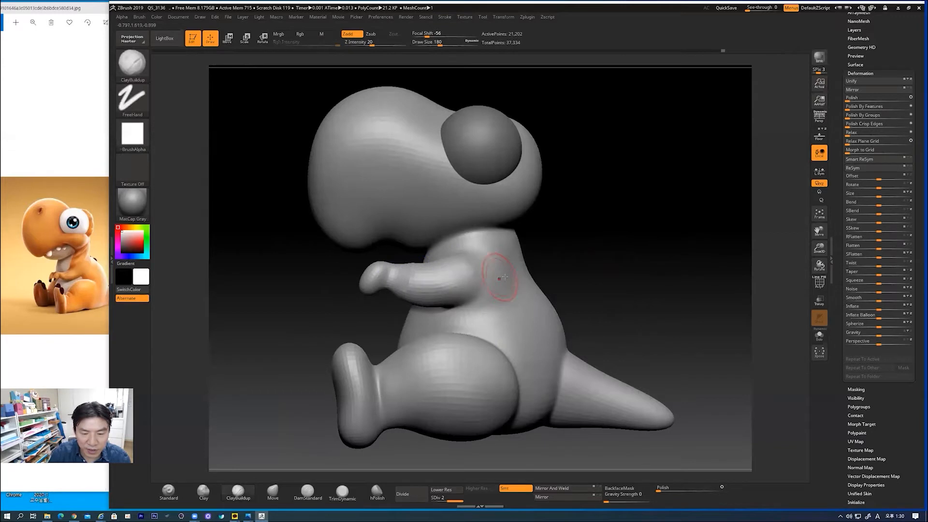
key("ctrl")
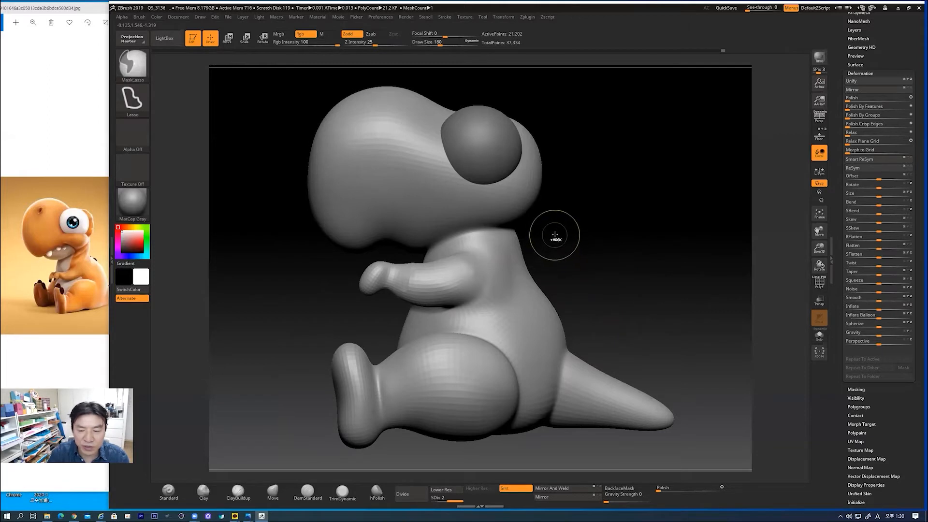
key("shift")
left_click_drag(419, 270, 408, 276, "shift")
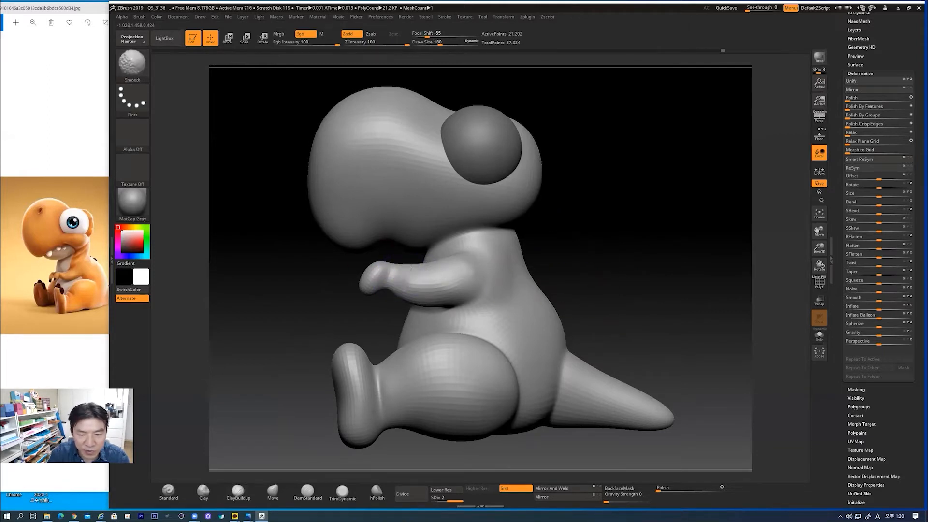
mouse_move(428, 290)
left_mouse_down("shift")
mouse_move(424, 270)
mouse_move(404, 269)
mouse_move(421, 294)
mouse_move(460, 286)
mouse_move(399, 285)
left_mouse_up("shift")
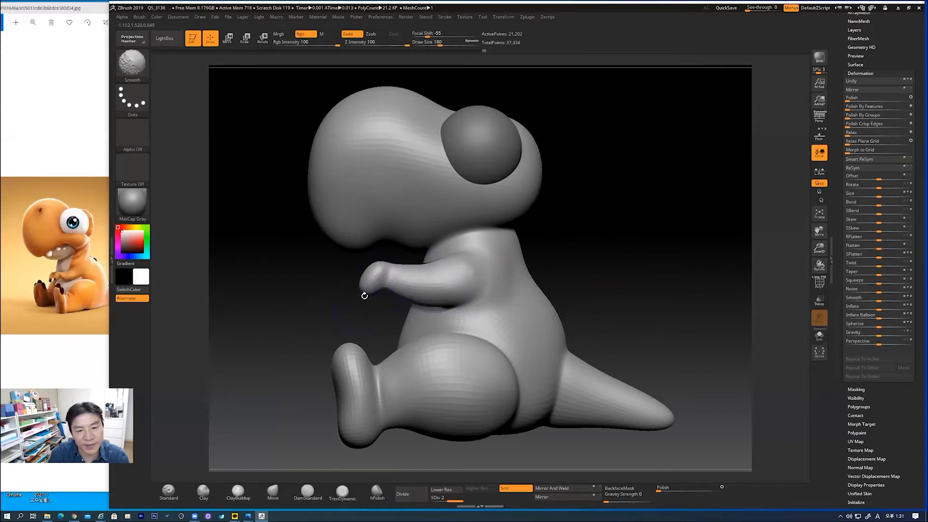
left_click_drag(611, 251, 619, 257, "shift")
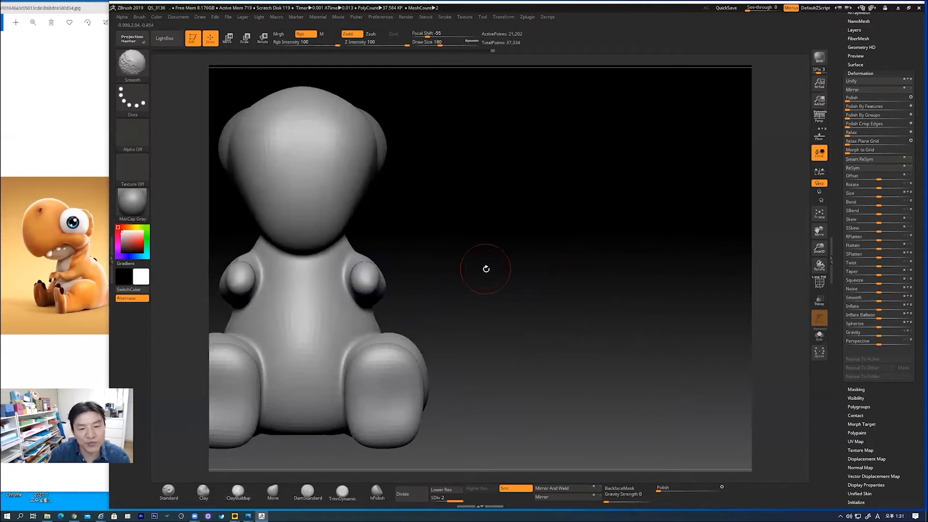
left_click_drag(486, 269, 363, 301, "shift")
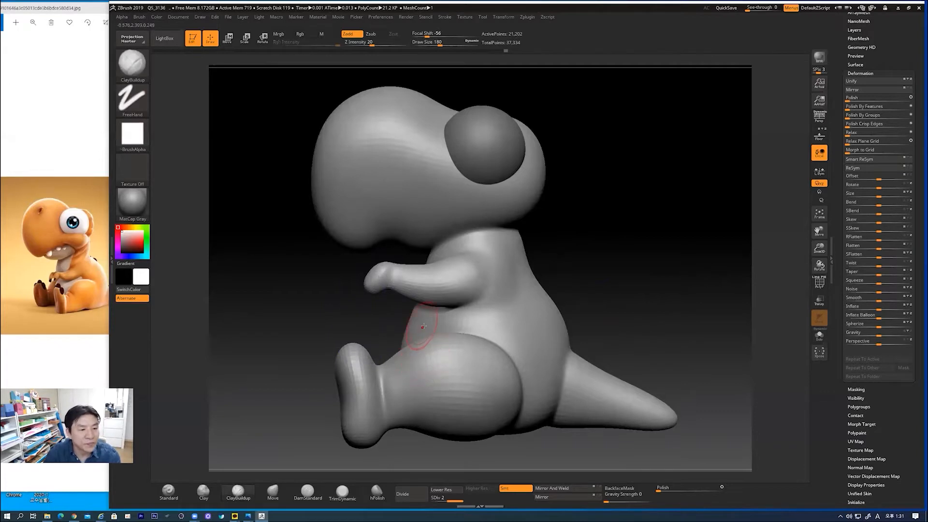
- Mask the forearm and hand, invert the mask so only they stay editable, soften its edge and select the ClayBuildup brush
left_click_drag(298, 352, 118, 302, "alt")
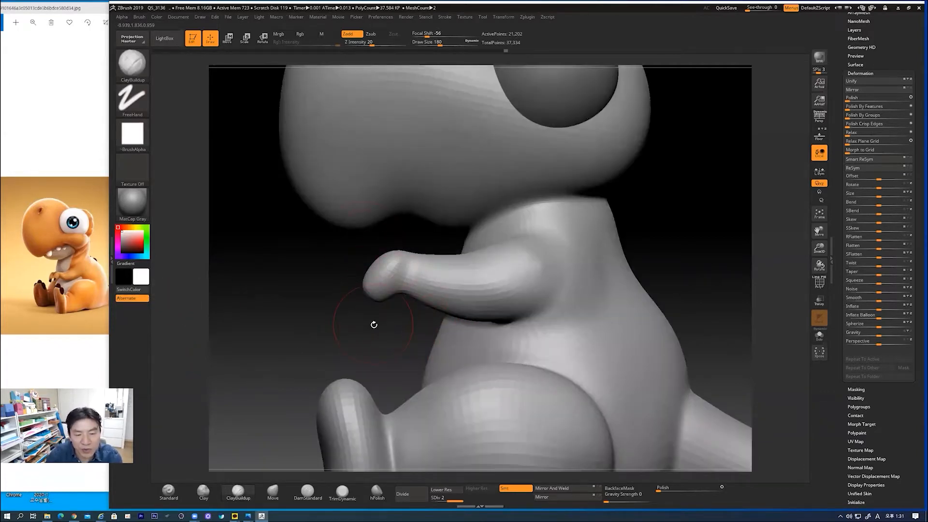
right_click_drag(335, 302, 365, 248, "ctrl")
mouse_move(350, 290)
left_mouse_down("ctrl")
mouse_move(380, 273)
mouse_move(411, 275)
mouse_move(375, 317)
left_mouse_up("ctrl")
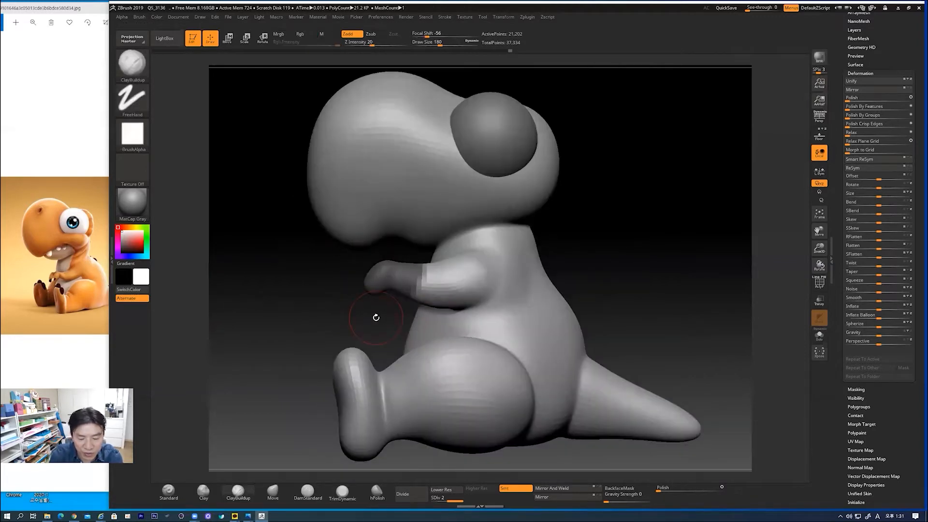
left_click(376, 317, "ctrl")
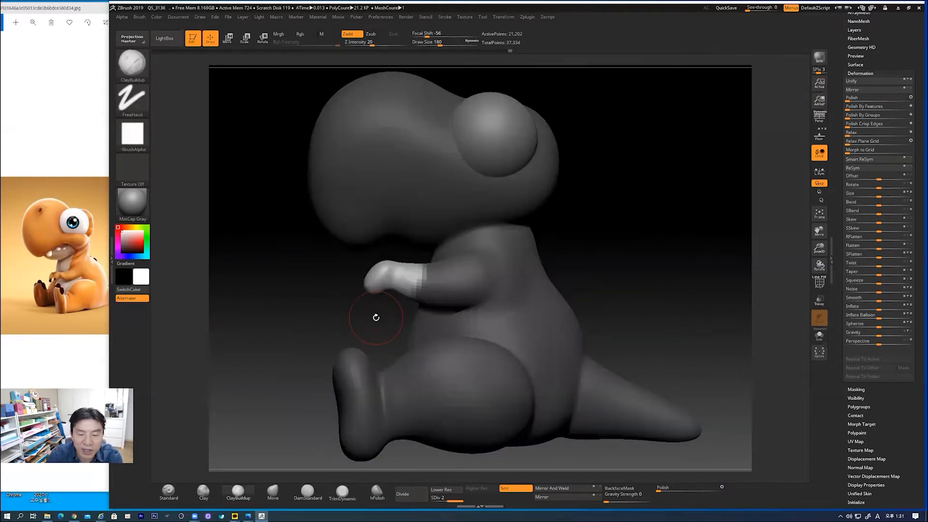
left_click(450, 292, "ctrl")
left_click(617, 248, "ctrl")
key("b")
key("c")
key("b")
left_click_drag(609, 255, 586, 294, "alt")
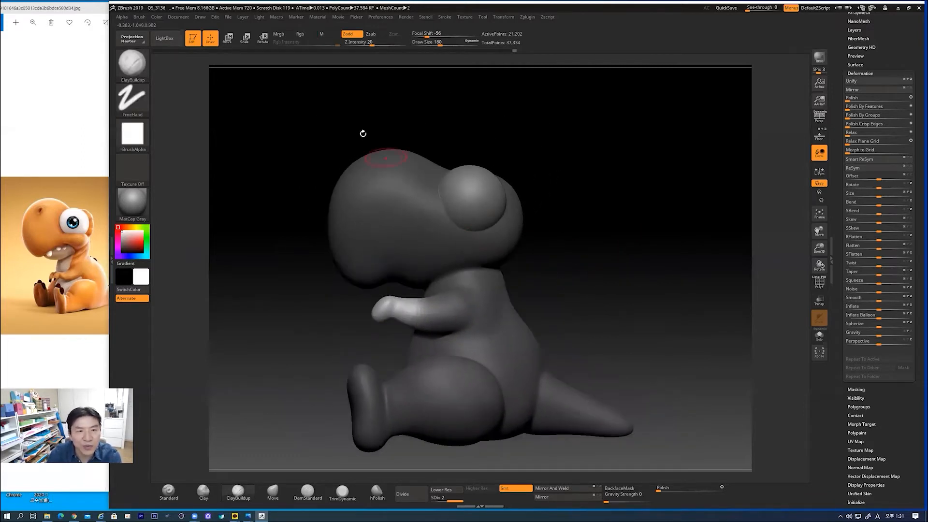
- Shift the gizmo pivot back along the forearm, rotate the unmasked forearm and hand slightly upward, and return to drawing
left_click(229, 37)
left_click_drag(555, 282, 588, 284, "alt")
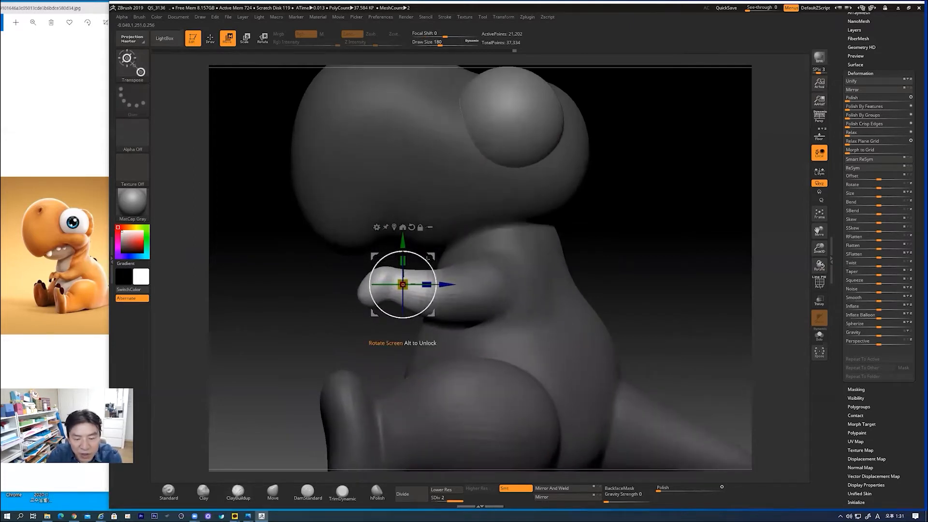
left_click_drag(429, 258, 441, 262)
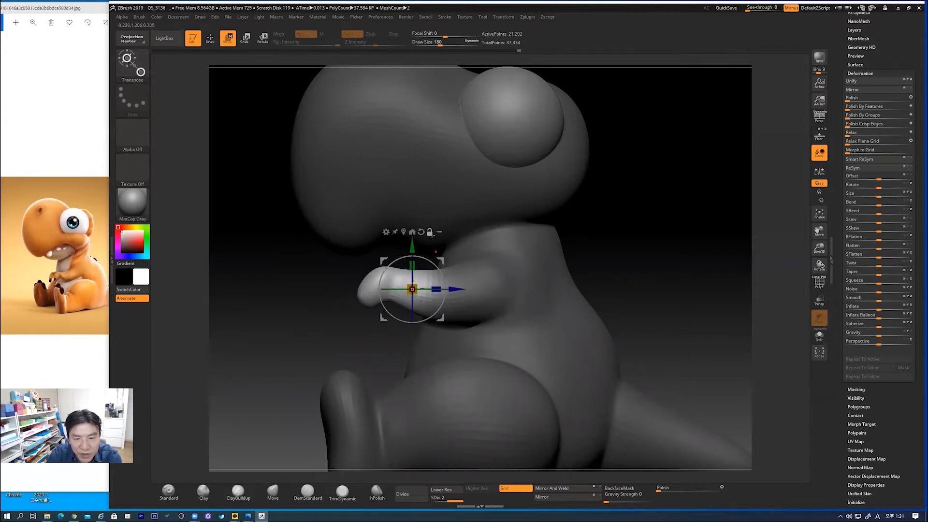
left_click_drag(438, 267, 437, 270)
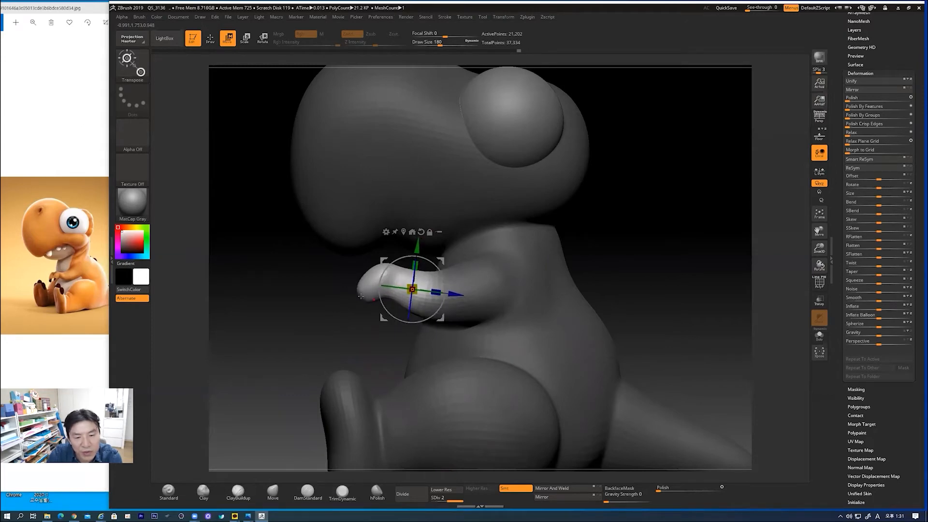
left_click(210, 38)
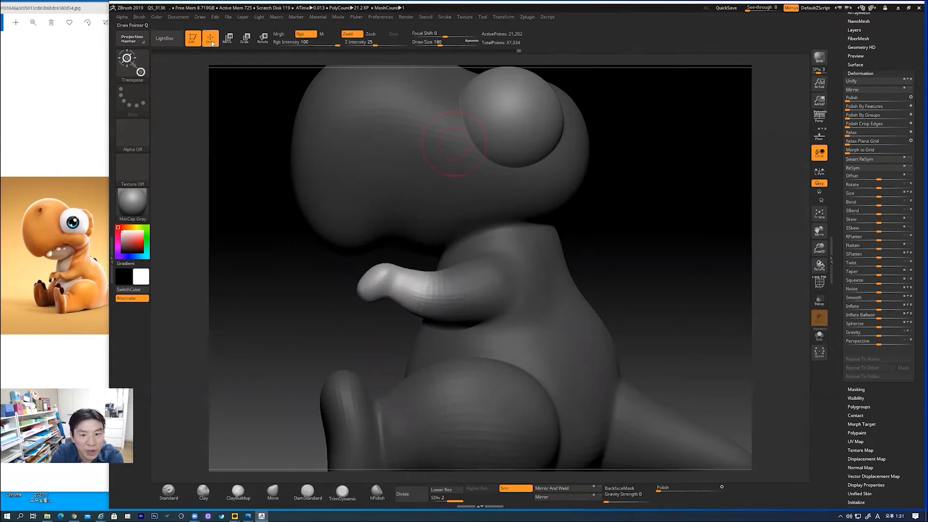
- Clear the forearm mask, mask only the hand up to the wrist with MaskLasso and invert the mask
left_click(362, 337, "ctrl")
mouse_move(362, 338)
left_mouse_down("ctrl")
mouse_move(338, 309)
mouse_move(360, 271)
mouse_move(397, 269)
left_mouse_up("ctrl")
left_click_drag(389, 302, 387, 319, "ctrl")
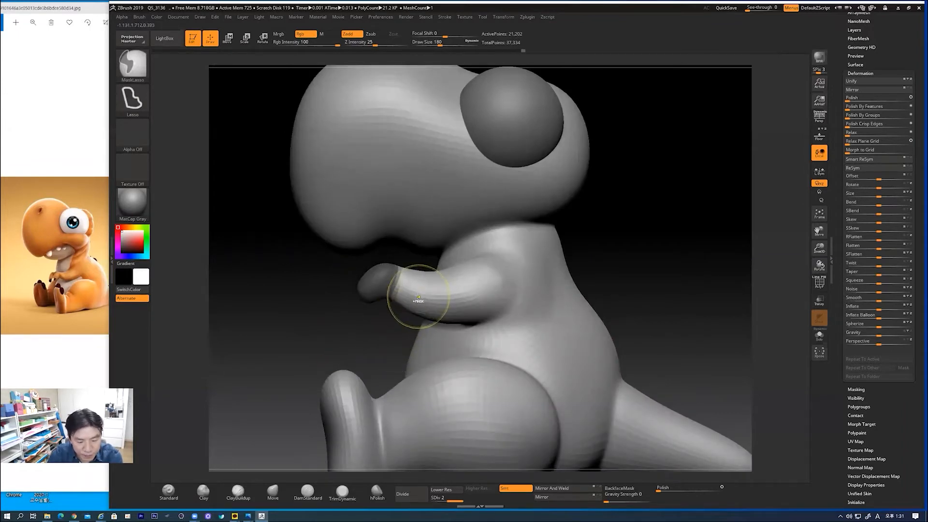
key("ctrl+i")
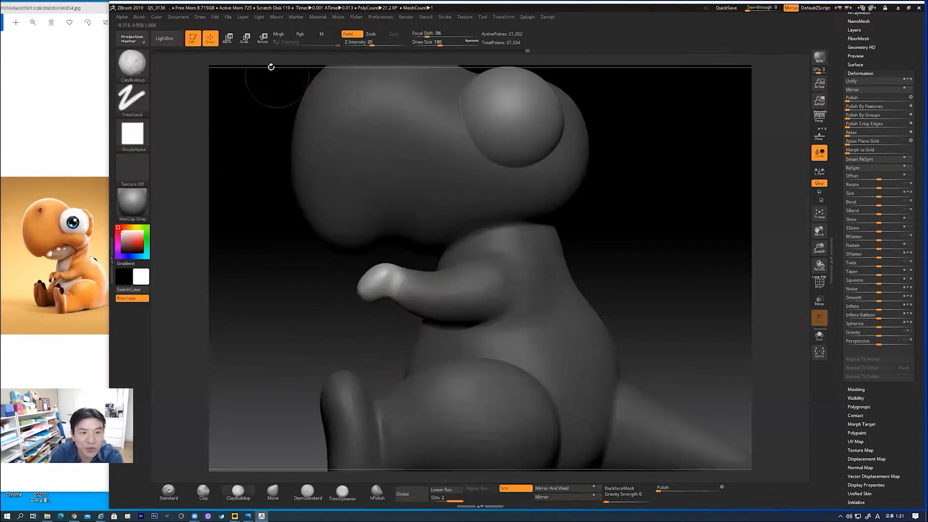
- Place the unlocked gizmo pivot at the wrist, lock it, bend the hand downward and clear the mask
left_click(228, 38)
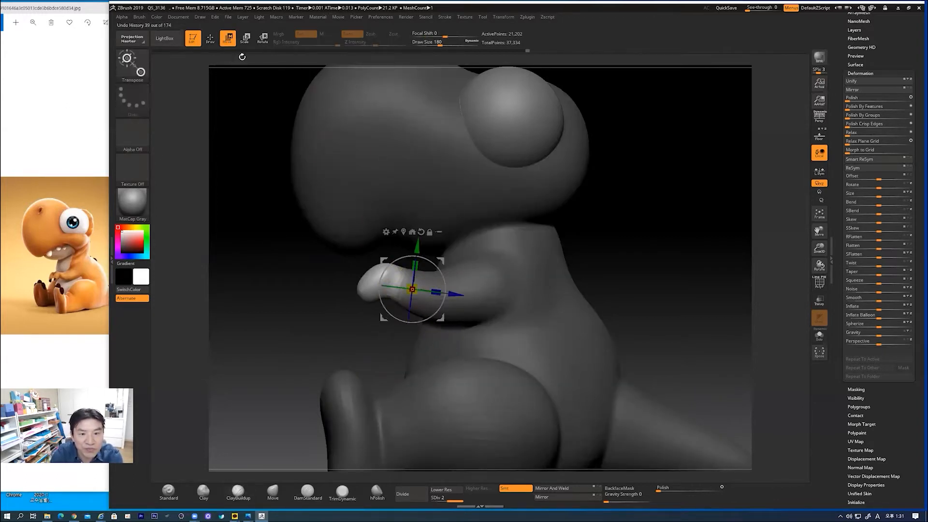
left_click(429, 235, "alt")
left_click(438, 177)
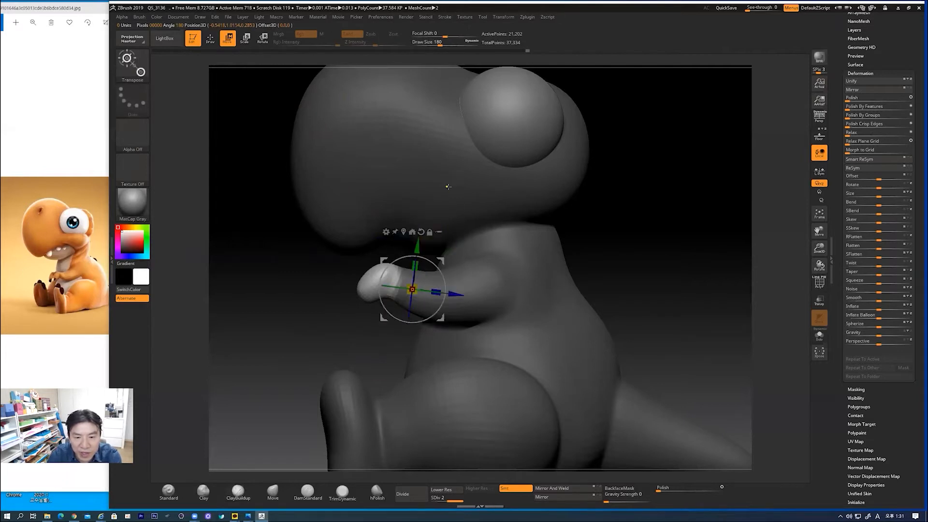
left_click_drag(447, 266, 428, 258, "alt")
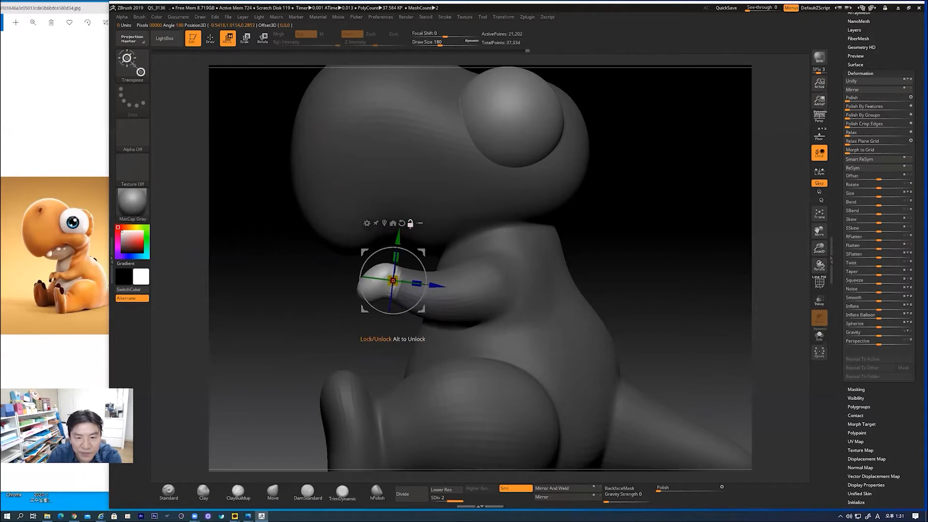
left_click_drag(422, 262, 412, 245)
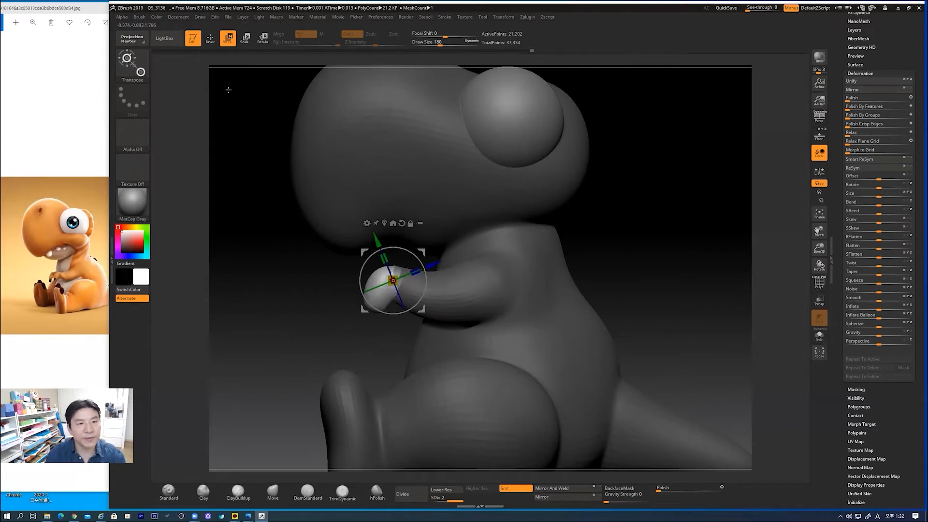
left_click(215, 43)
left_click_drag(302, 294, 321, 350)
- Smooth the bent wrist and forearm from below and from the side, reducing the draw size to 120
left_click_drag(655, 259, 425, 238)
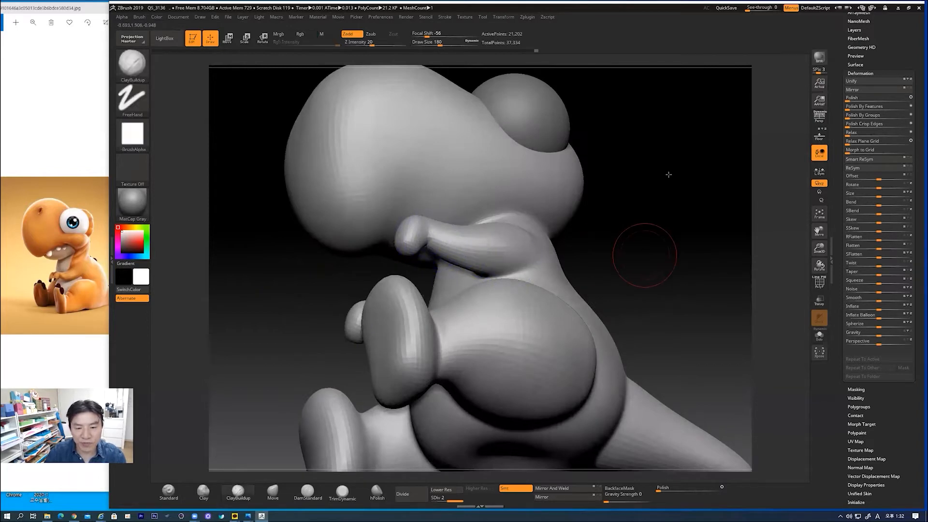
left_click_drag(669, 174, 479, 249)
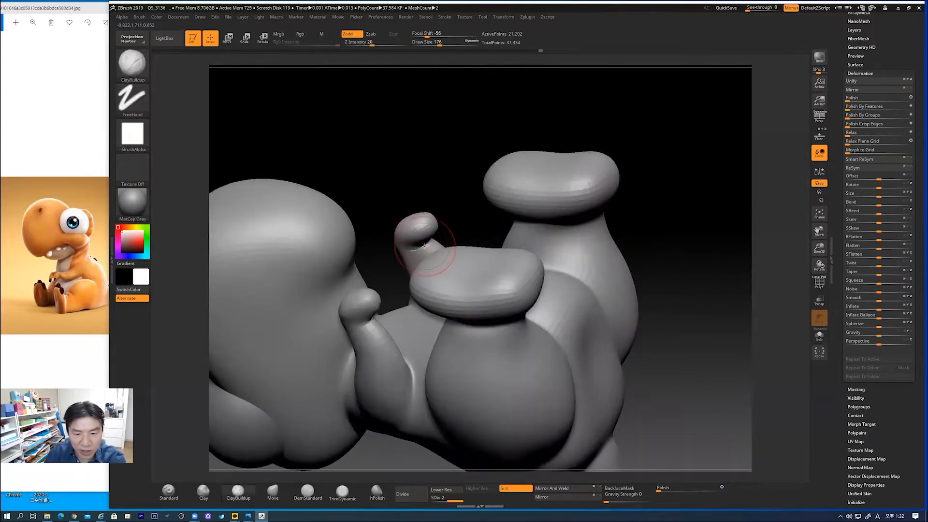
left_click_drag(468, 218, 467, 211)
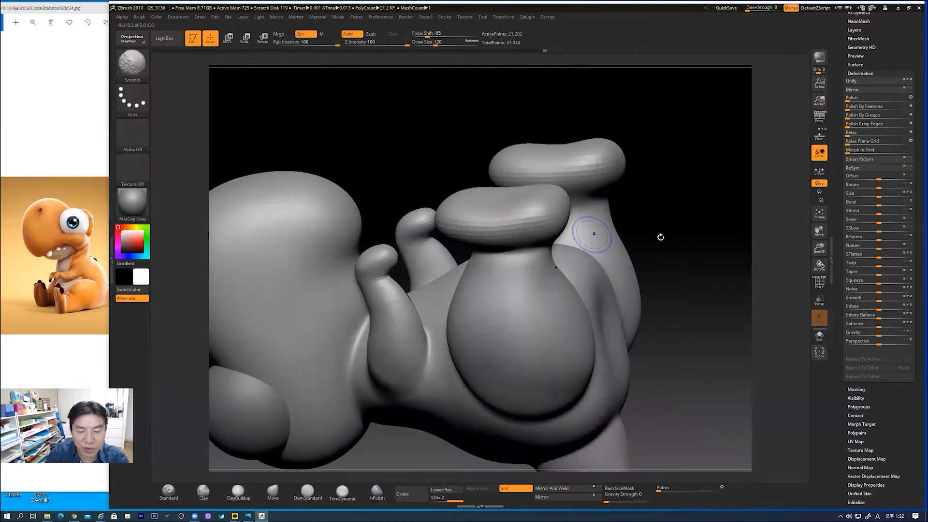
mouse_move(667, 220)
left_mouse_down()
mouse_move(624, 336)
mouse_move(543, 269)
left_mouse_up()
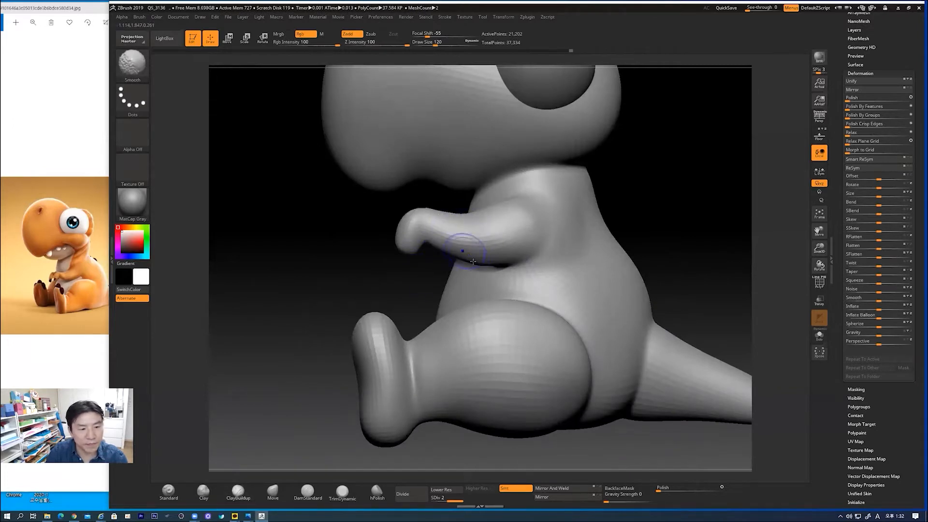
left_click_drag(684, 213, 611, 236, "alt")
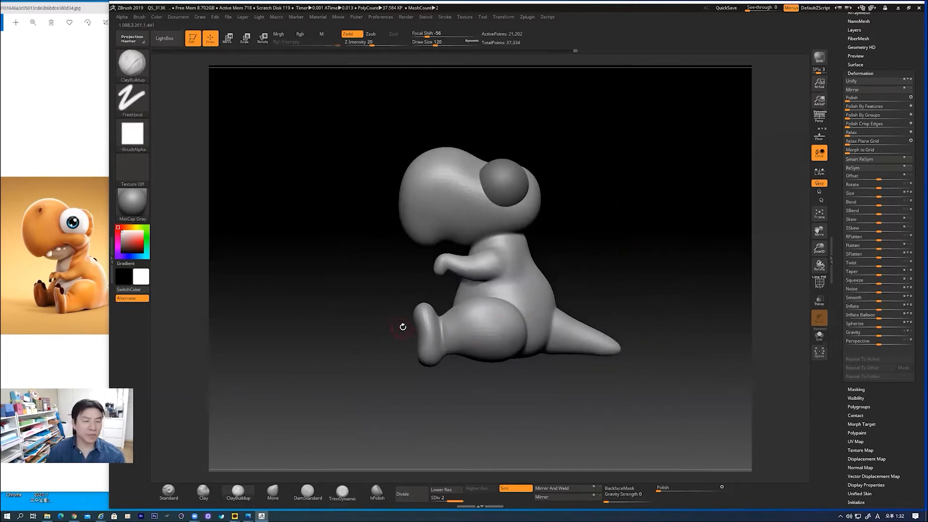
- Mask the whole head with MaskLasso down to the neck and invert the mask so only the head stays editable
left_click_drag(390, 360, 608, 251, "alt")
key("ctrl")
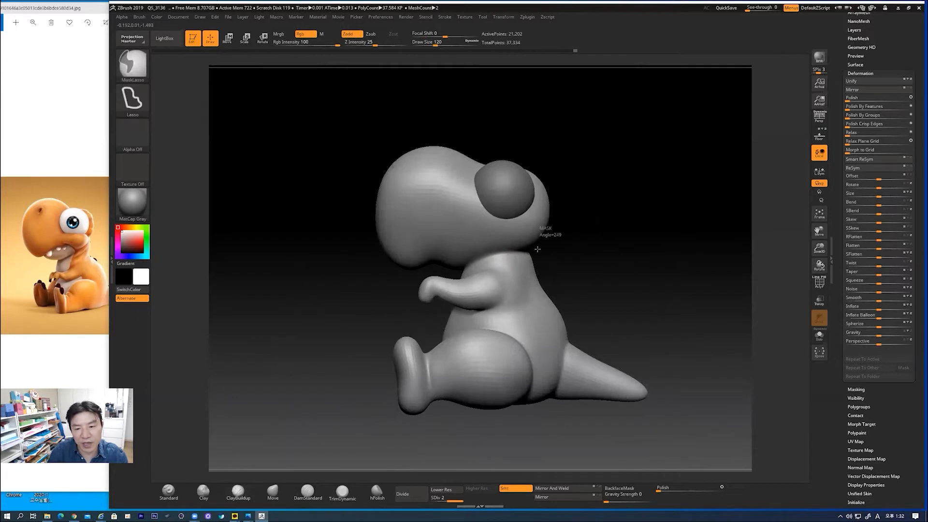
mouse_move(380, 281)
left_mouse_down("ctrl")
mouse_move(415, 114)
mouse_move(591, 197)
mouse_move(473, 178)
left_mouse_up("ctrl")
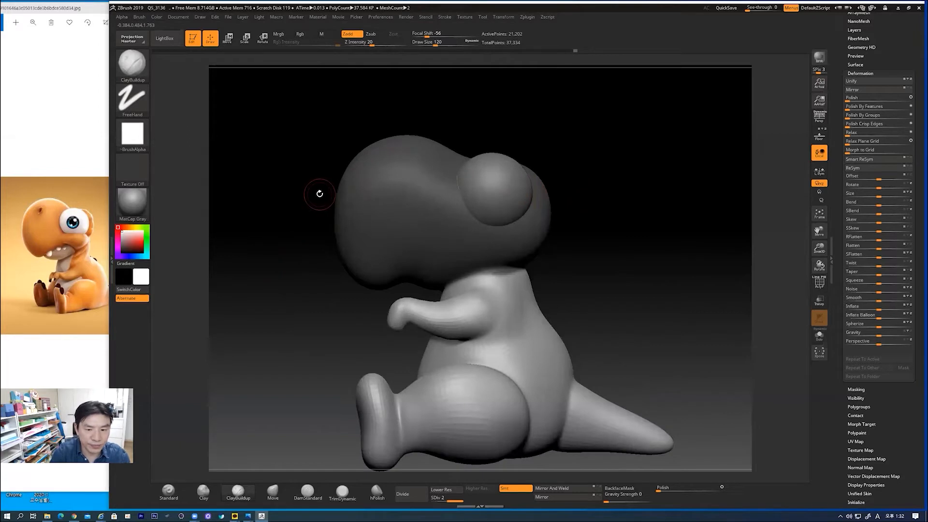
key("ctrl")
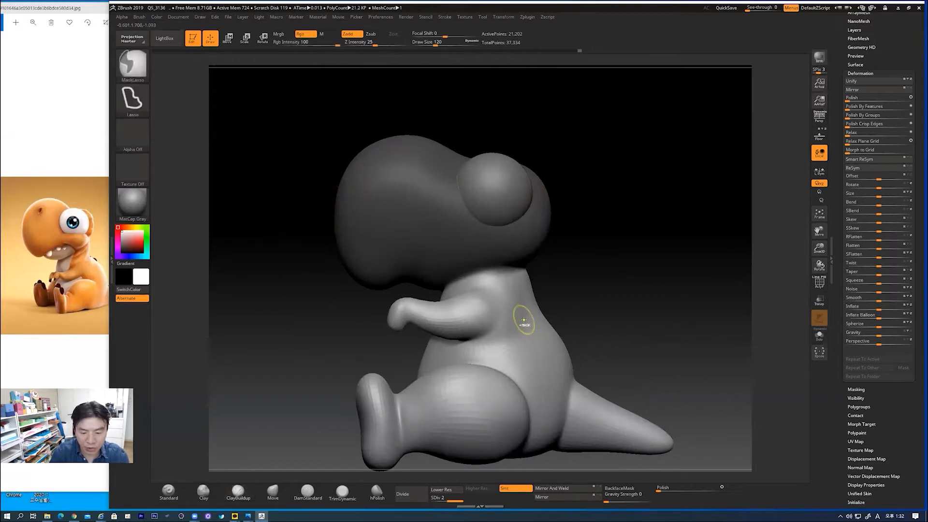
key("ctrl+i")
- Place the gizmo pivot at the neck, scale the head up uniformly by about 1.15 and return to drawing
key("w")
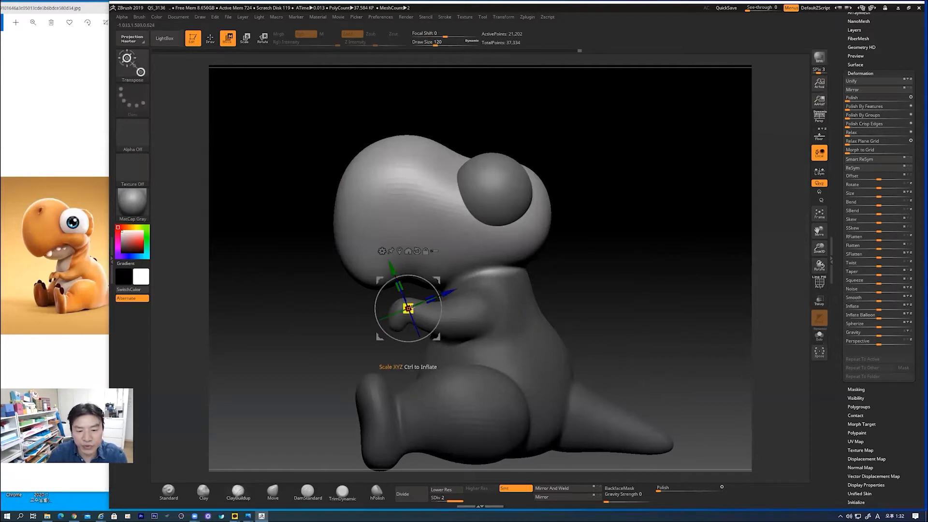
left_click(426, 248)
left_click_drag(436, 281, 491, 245)
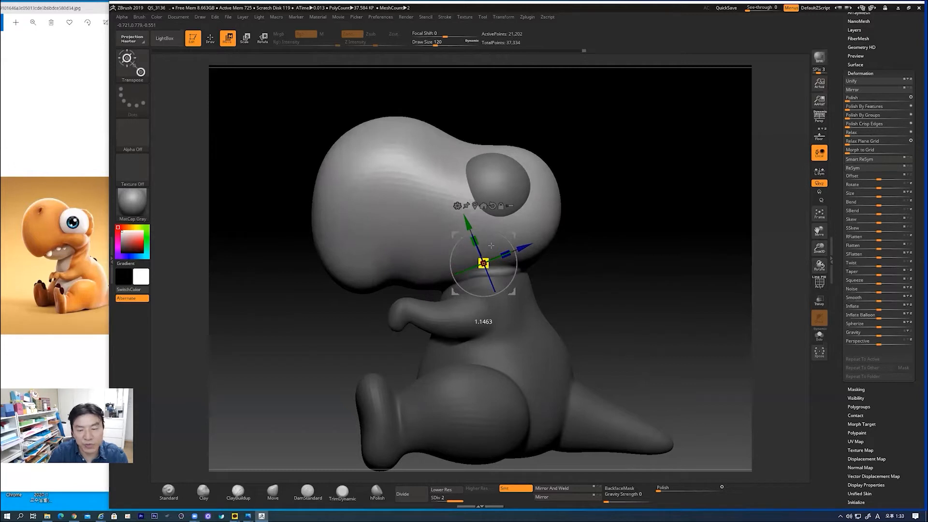
left_click_drag(491, 245, 491, 246)
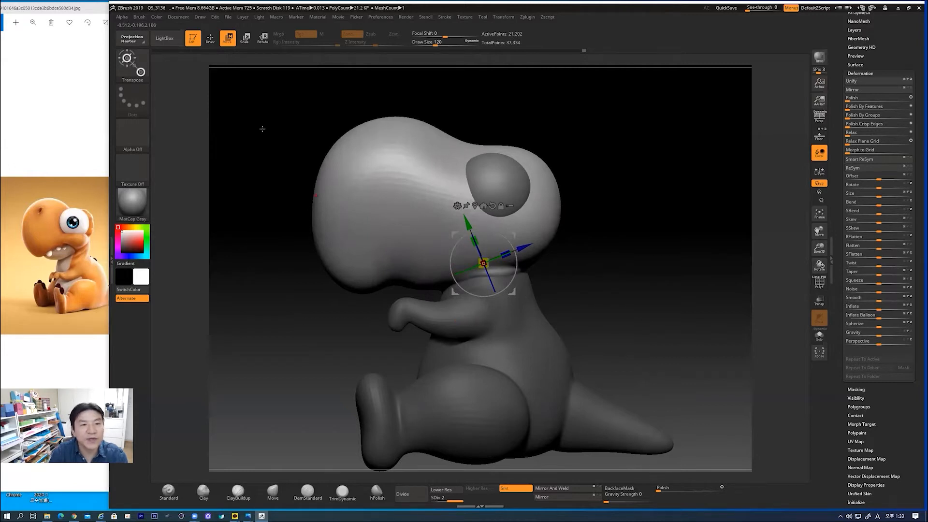
left_click(213, 42)
mouse_move(607, 298)
left_mouse_down()
mouse_move(622, 290)
mouse_move(580, 266)
mouse_move(585, 306)
mouse_move(584, 293)
left_mouse_up()
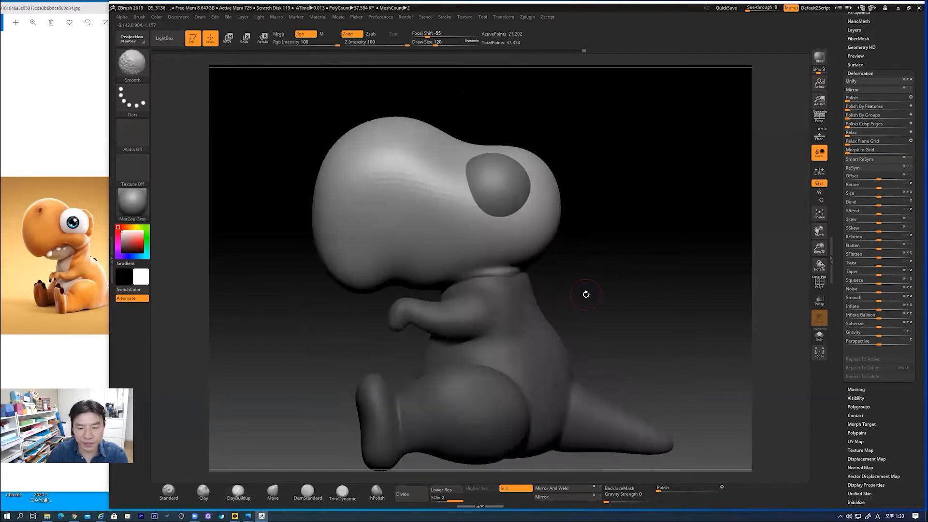
- Clear the mask and smooth the seam between the enlarged head and the neck at draw size 220
key("ctrl")
left_click(598, 274, "ctrl")
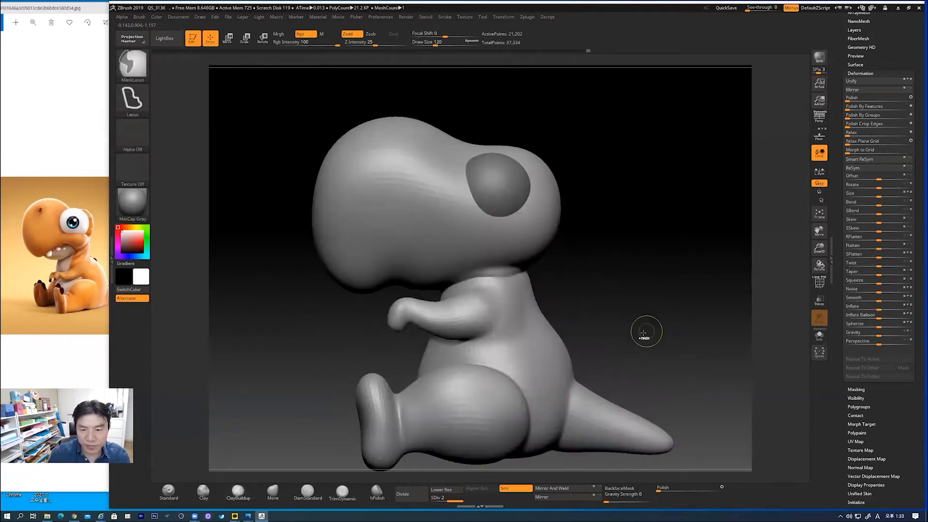
key("bracketright")
key("bracketright")
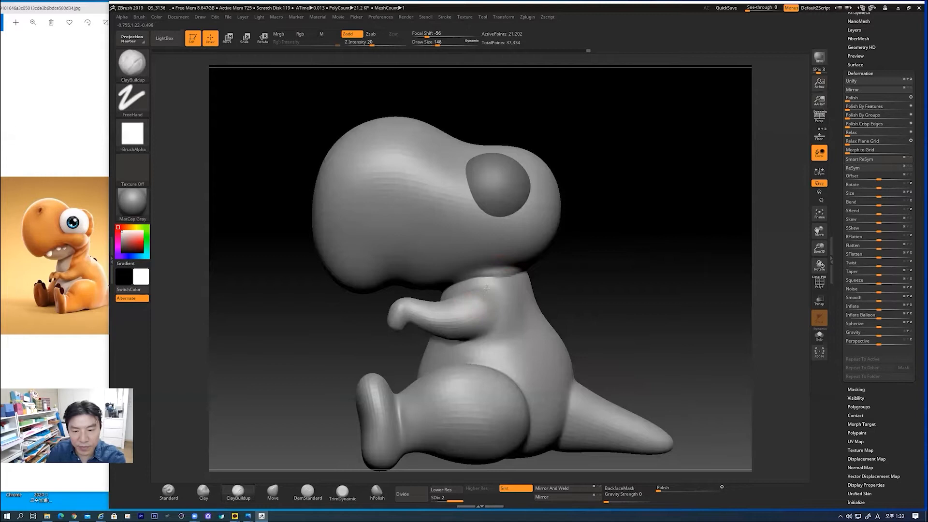
key("shift")
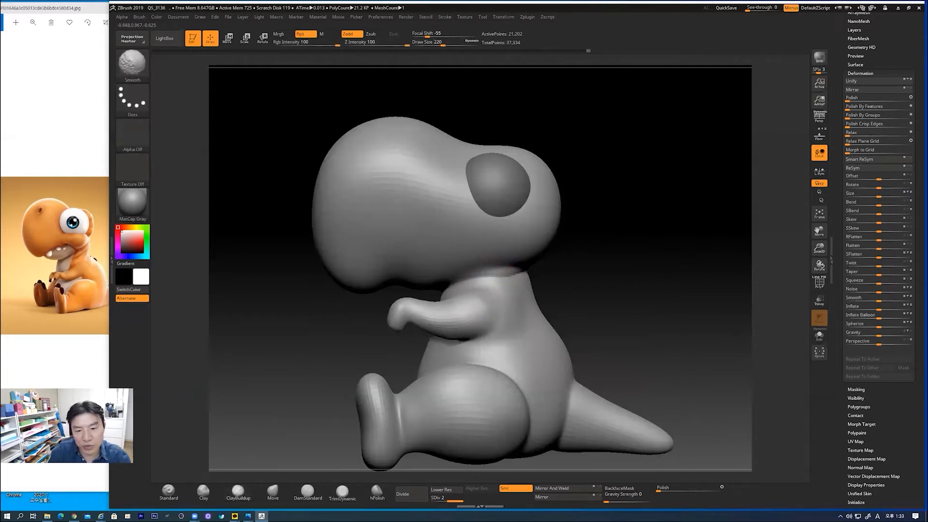
left_click_drag(602, 275, 522, 275, "shift")
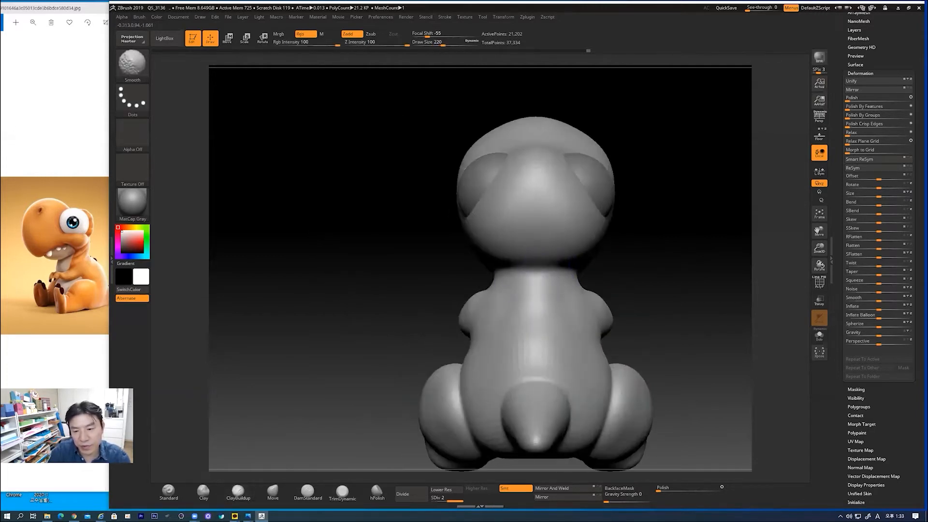
left_click_drag(646, 276, 569, 277)
key("shift")
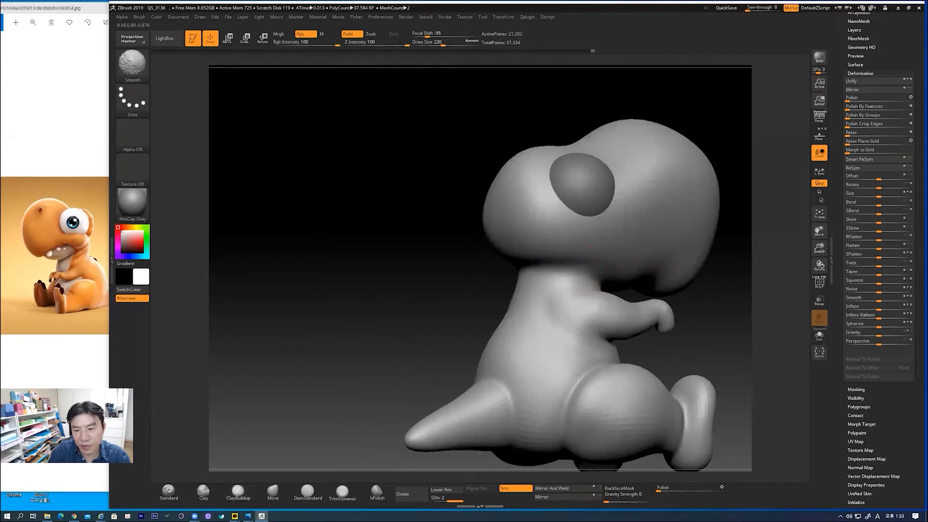
- Make the eye spheres the active subtool and show the dinosaur body together with them
left_click_drag(704, 328, 850, 326)
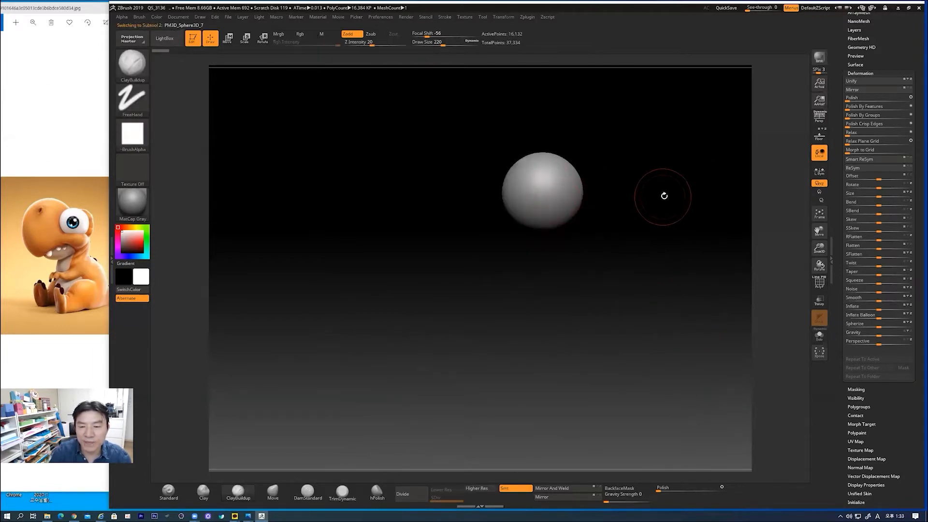
left_click_drag(836, 20, 835, 111)
left_click(851, 88)
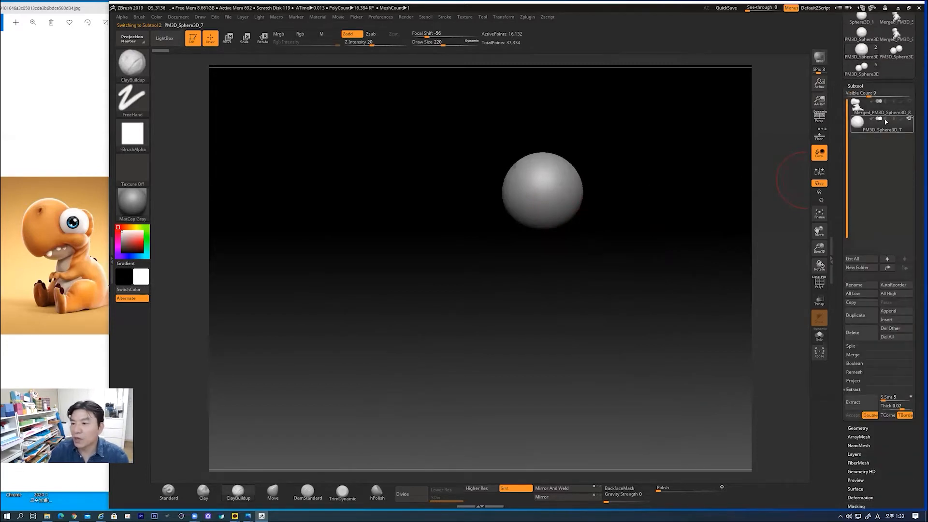
left_click(910, 103)
left_click_drag(682, 189, 665, 192)
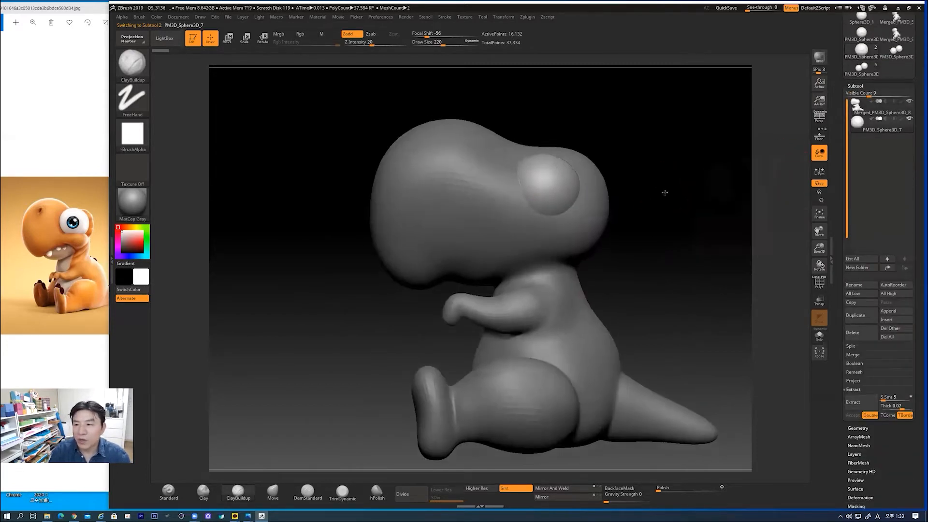
- Move the eye spheres higher on the head with the gizmo, spread them slightly apart, and lower them by about 0.197
left_click(229, 37)
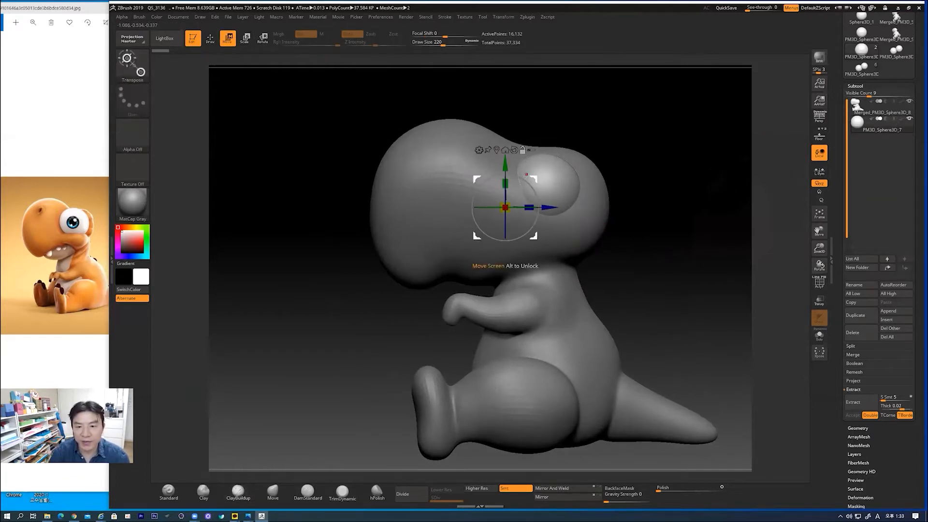
left_click_drag(538, 181, 575, 121)
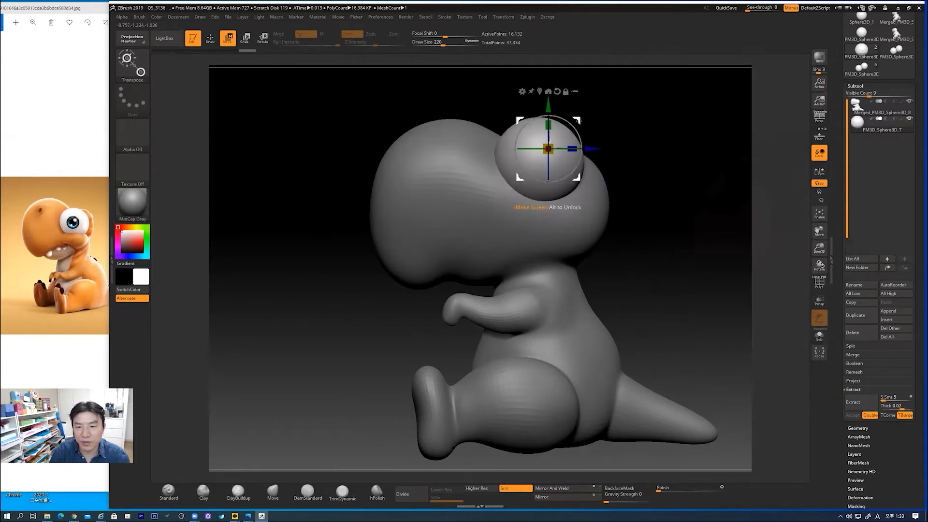
left_click_drag(626, 147, 583, 155)
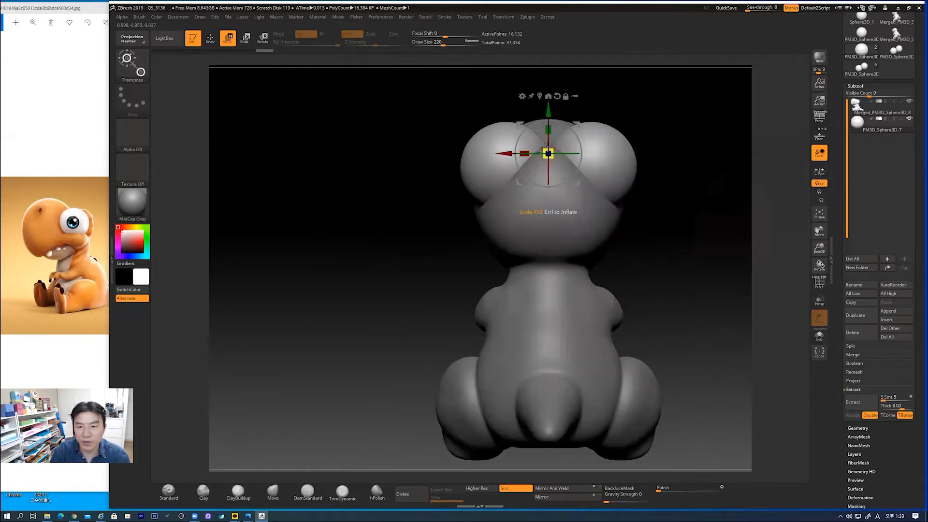
mouse_move(506, 153)
left_mouse_down()
mouse_move(498, 153)
mouse_move(516, 153)
left_mouse_up()
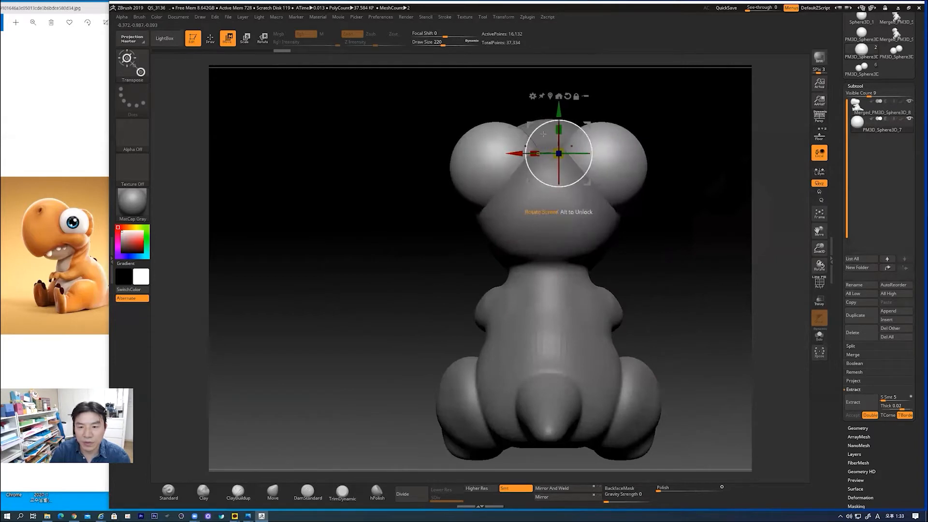
left_click_drag(559, 112, 560, 124)
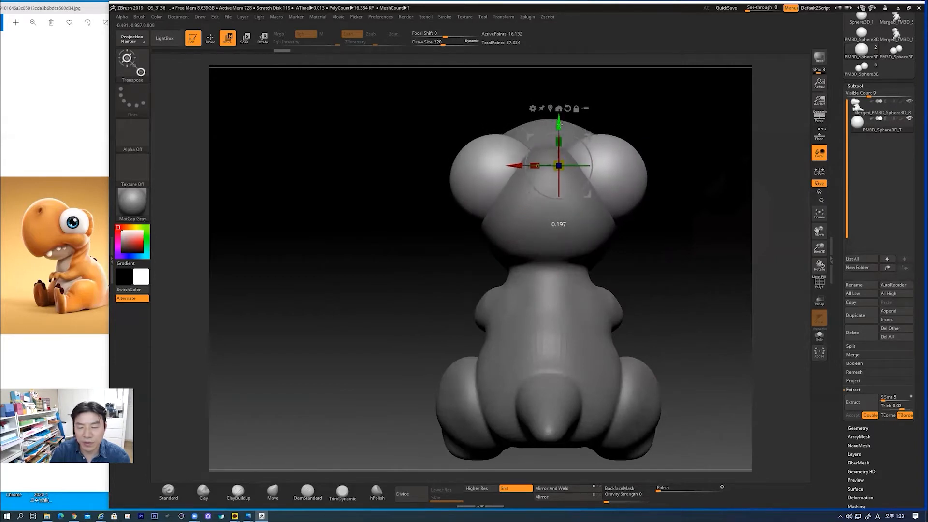
- Raise the eyes by about 0.0173, nudge them slightly toward the back of the head and return to drawing
left_click_drag(648, 224, 690, 225)
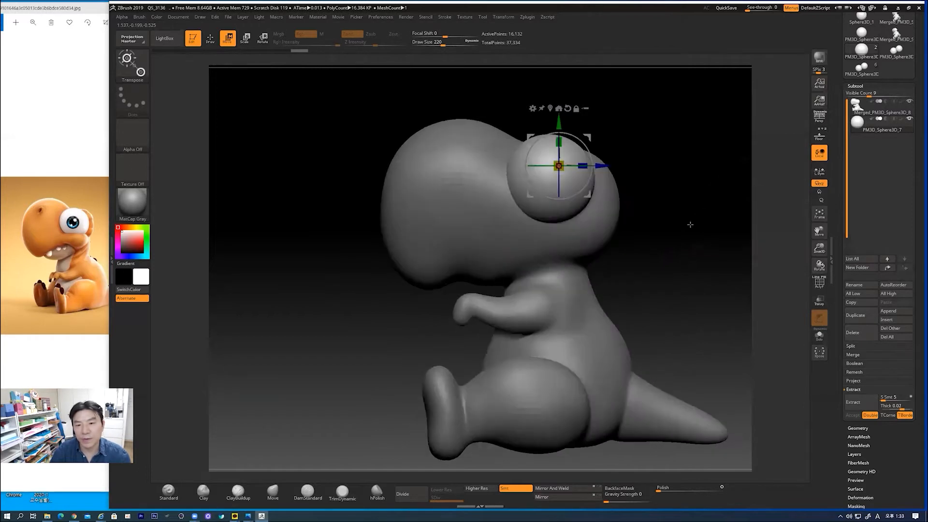
left_click_drag(562, 128, 561, 127)
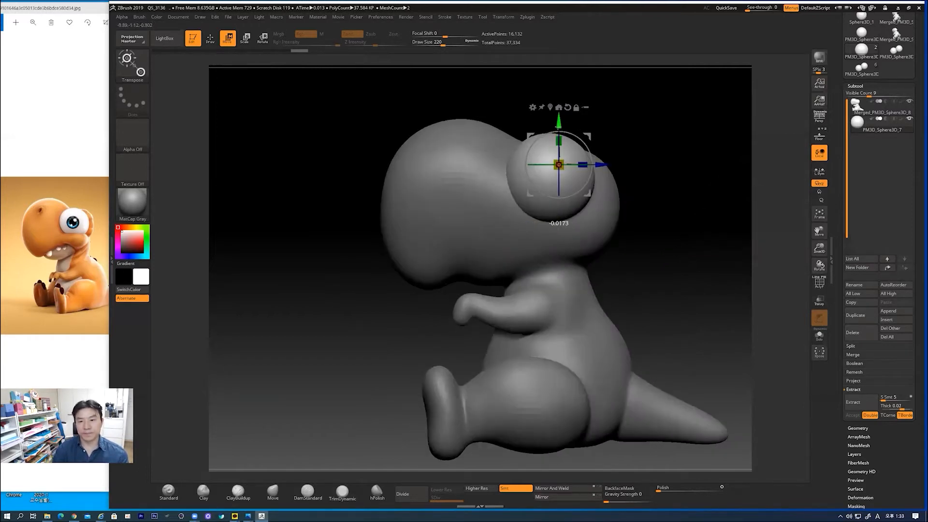
left_click_drag(666, 223, 641, 193)
left_click_drag(602, 165, 605, 165)
left_click_drag(671, 242, 663, 212)
key("q")
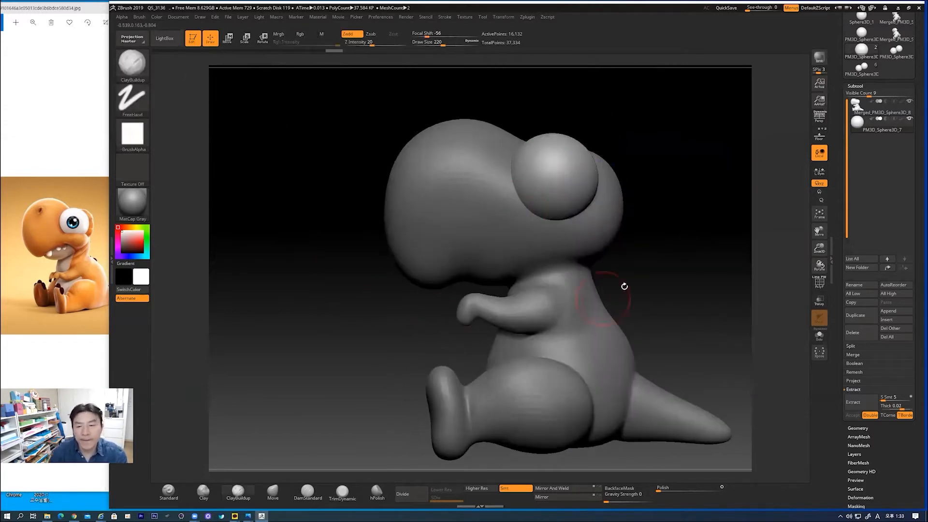
- Make the merged dinosaur body the active subtool and choose the Move brush at draw size 336
left_click_drag(673, 274, 632, 279, "alt")
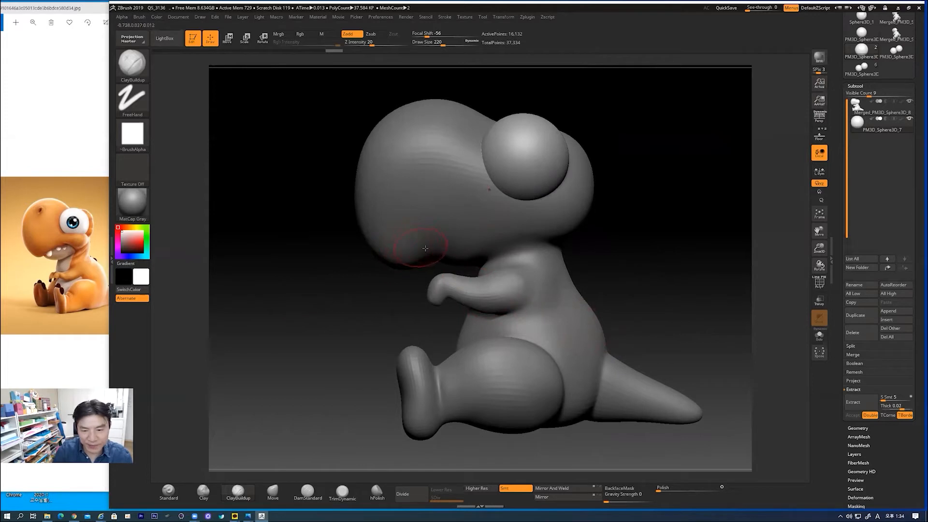
left_click(875, 114)
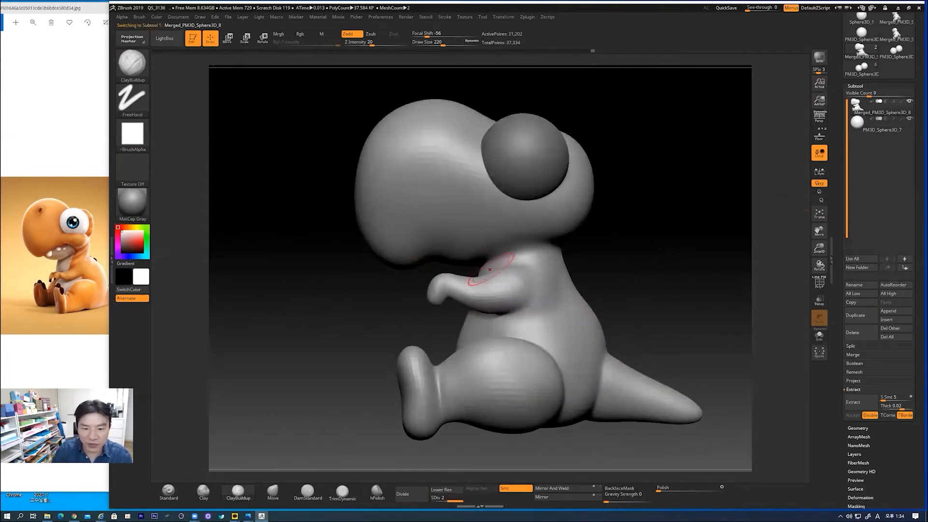
left_click(272, 492)
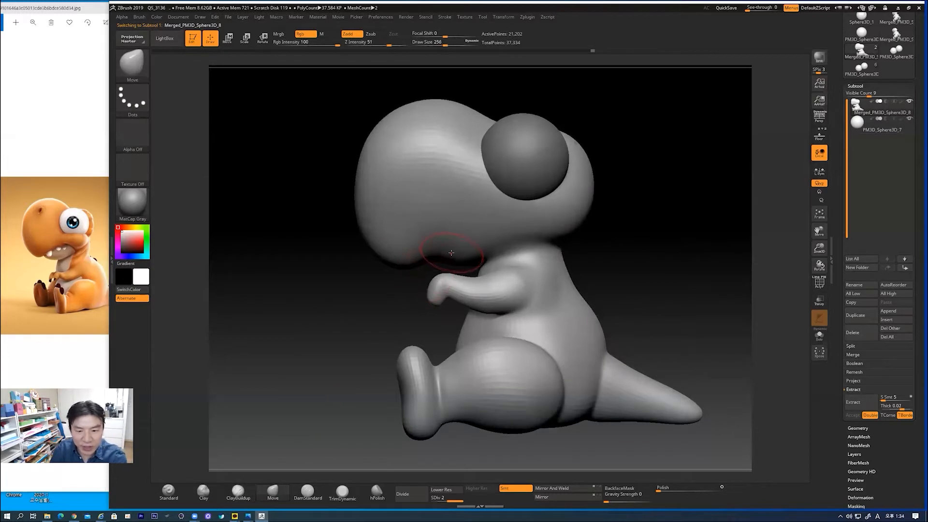
key("bracketright")
key("bracketright")
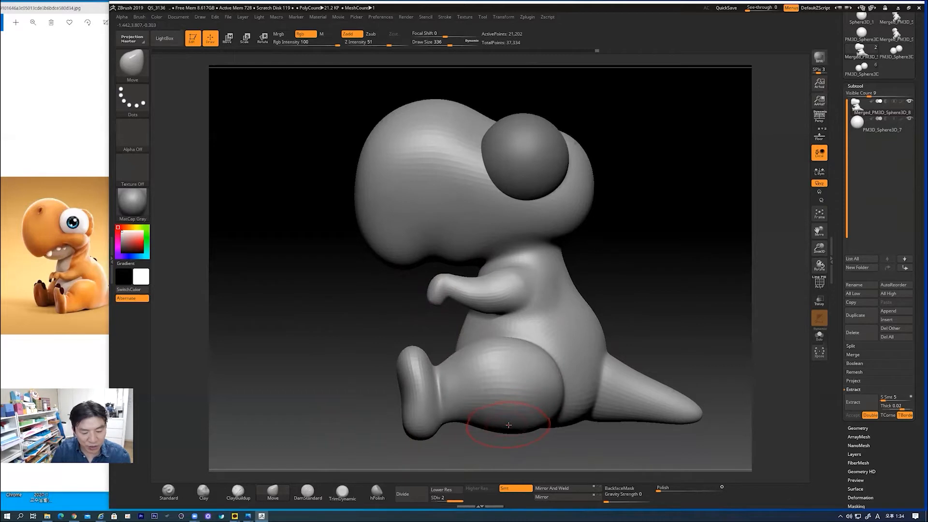
mouse_move(386, 449)
left_mouse_down("ctrl+shift")
mouse_move(580, 424)
mouse_move(729, 372)
mouse_move(725, 271)
left_mouse_up("ctrl+shift")
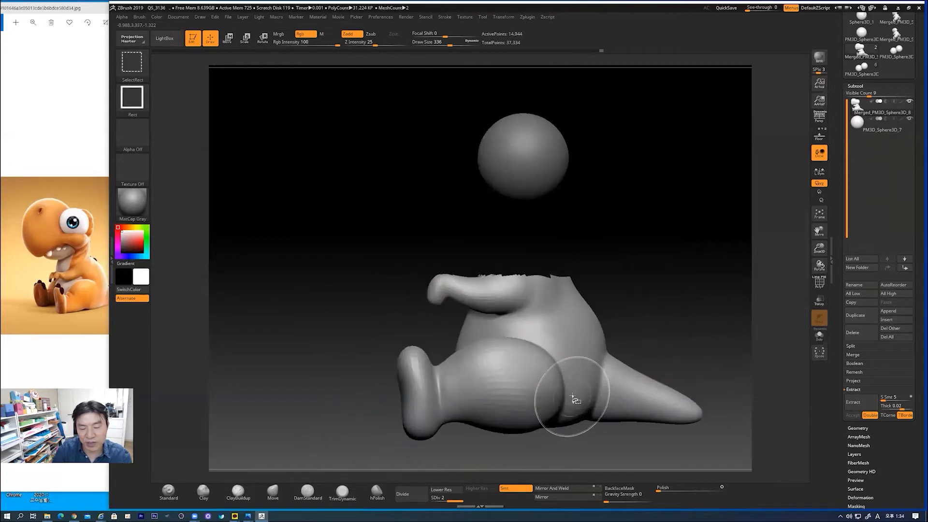
left_click(722, 317, "ctrl+shift")
left_click_drag(732, 441, 356, 267, "ctrl+shift")
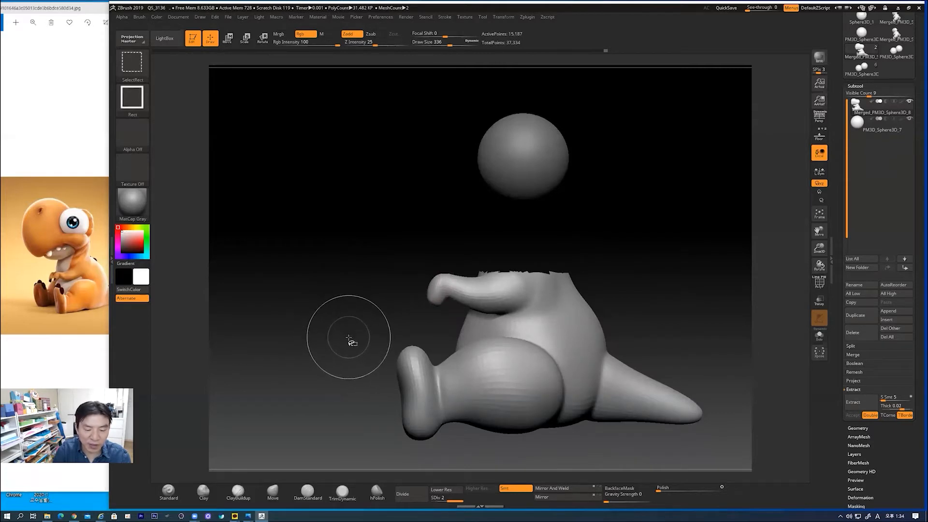
left_click(350, 340, "ctrl+shift")
left_click_drag(370, 449, 760, 346, "ctrl+shift")
left_click_drag(709, 277, 716, 265, "ctrl+shift")
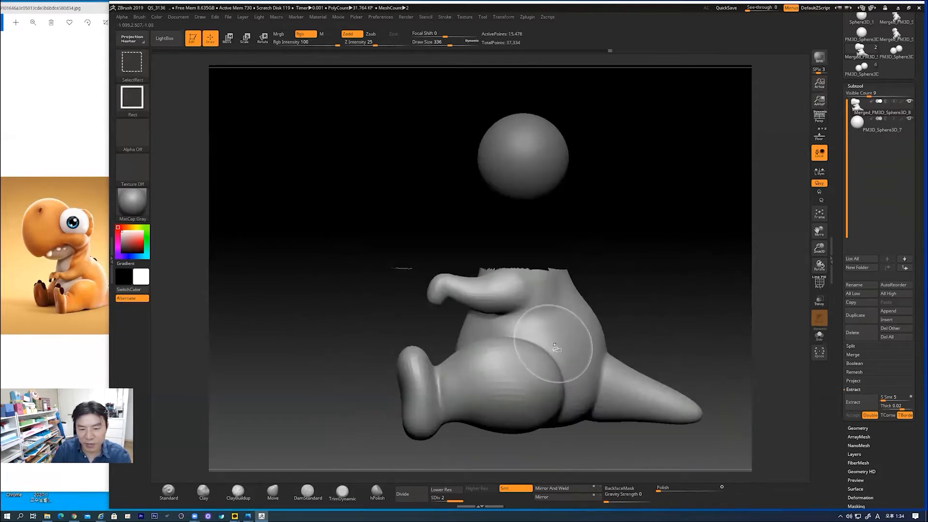
left_click(703, 309, "ctrl+shift")
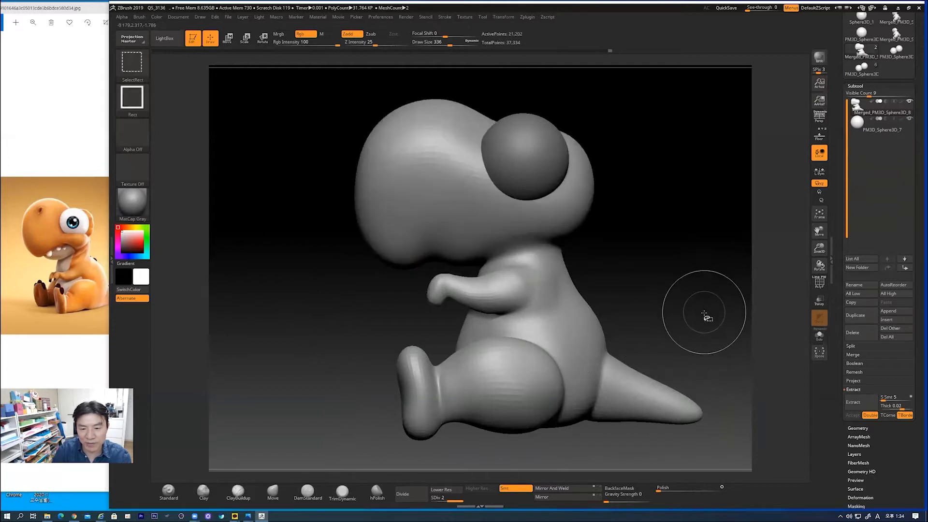
- Isolate the head and neck by box-selecting the lower body and inverting visibility, and hide the leftover sliver of hand
mouse_move(725, 445)
left_mouse_down("ctrl+shift")
mouse_move(399, 393)
mouse_move(334, 306)
mouse_move(340, 274)
left_mouse_up("ctrl+shift")
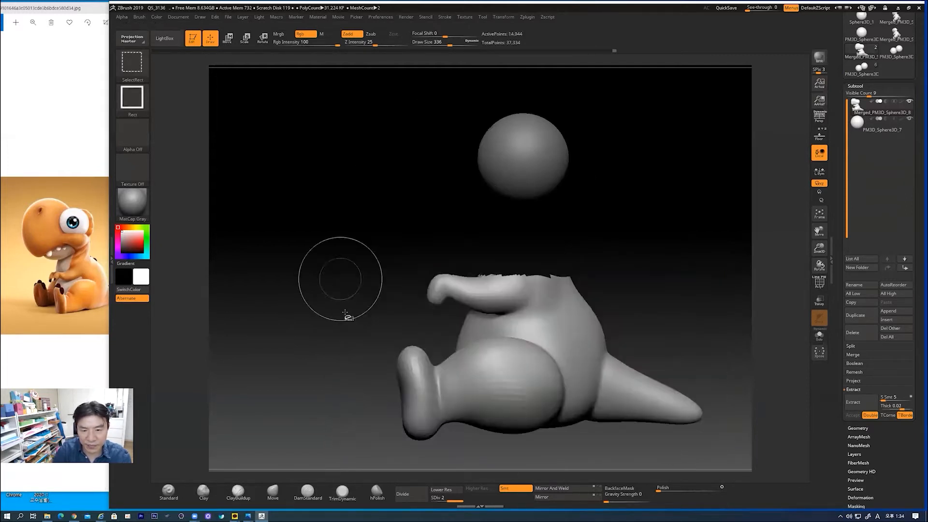
left_click(563, 345, "ctrl+shift")
mouse_move(646, 298)
left_mouse_down()
mouse_move(667, 259)
mouse_move(644, 290)
mouse_move(654, 319)
left_mouse_up()
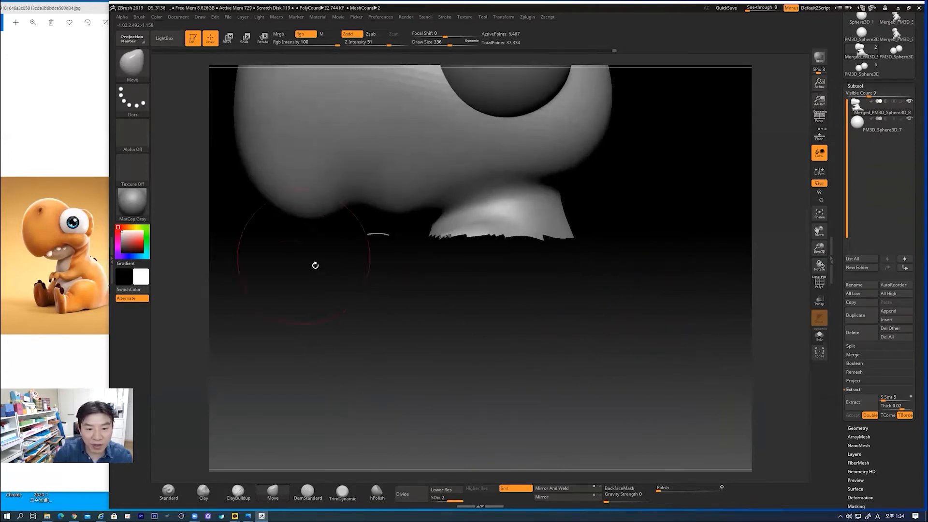
left_click_drag(342, 292, 402, 225, "ctrl+shift")
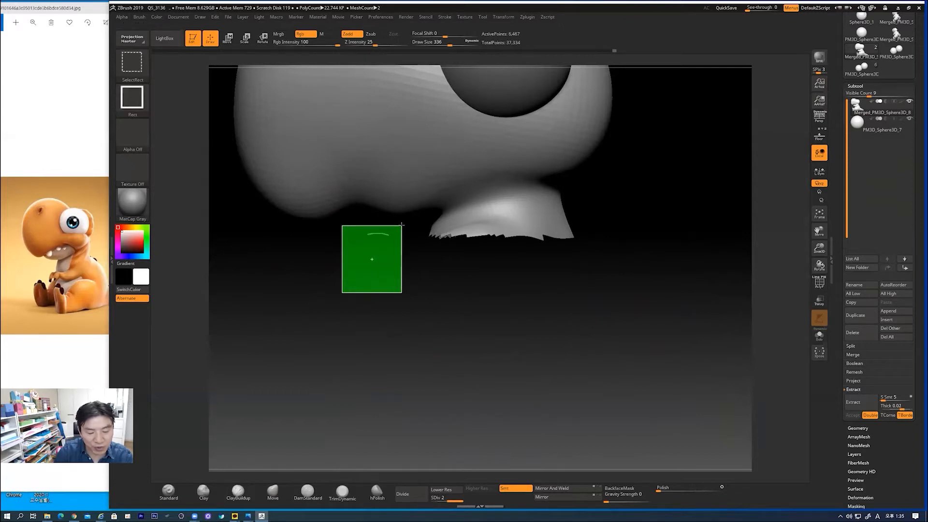
left_click_drag(401, 224, 402, 224, "ctrl+alt+shift")
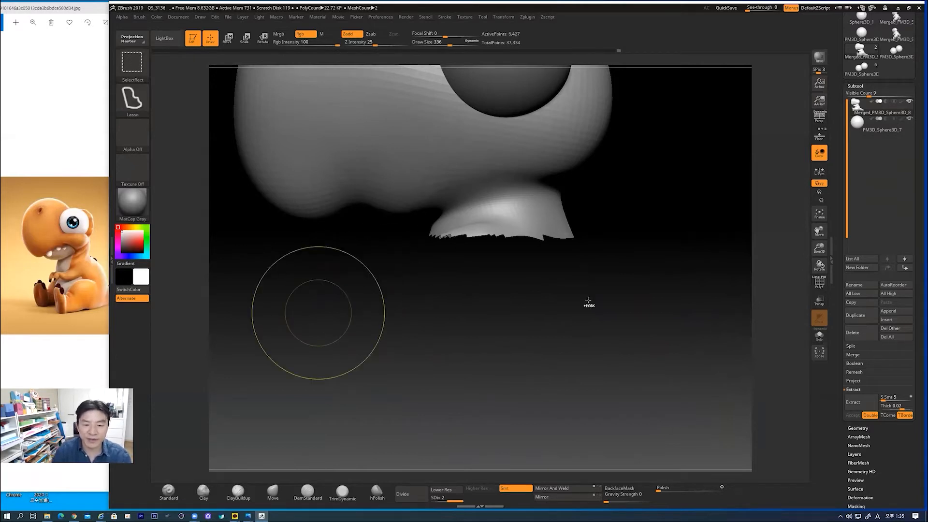
- Pull the lower jaw's underside down slightly behind the muzzle with the Move brush
left_click_drag(663, 242, 673, 243)
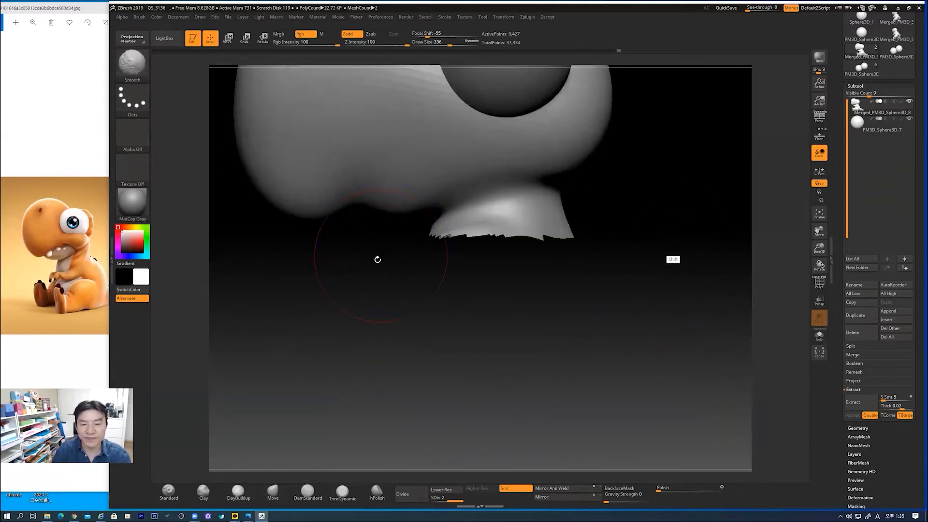
mouse_move(361, 261)
left_mouse_down("alt")
mouse_move(333, 263)
mouse_move(329, 309)
mouse_move(403, 343)
left_mouse_up("alt")
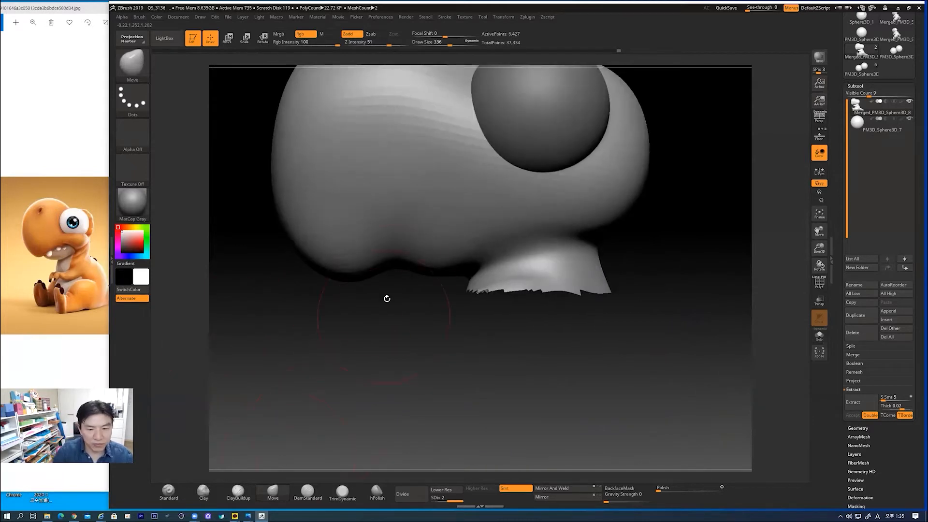
mouse_move(425, 265)
left_mouse_down()
mouse_move(401, 274)
mouse_move(421, 272)
left_mouse_up()
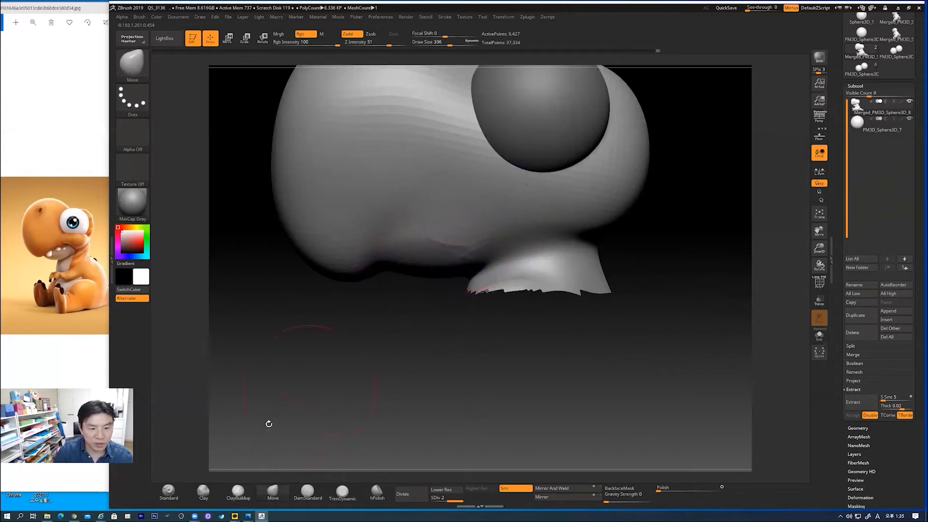
- Build up the upper lip ridge from the muzzle back to the cheek below the eye with ClayBuildup, reducing the draw size to 256
left_click(238, 490)
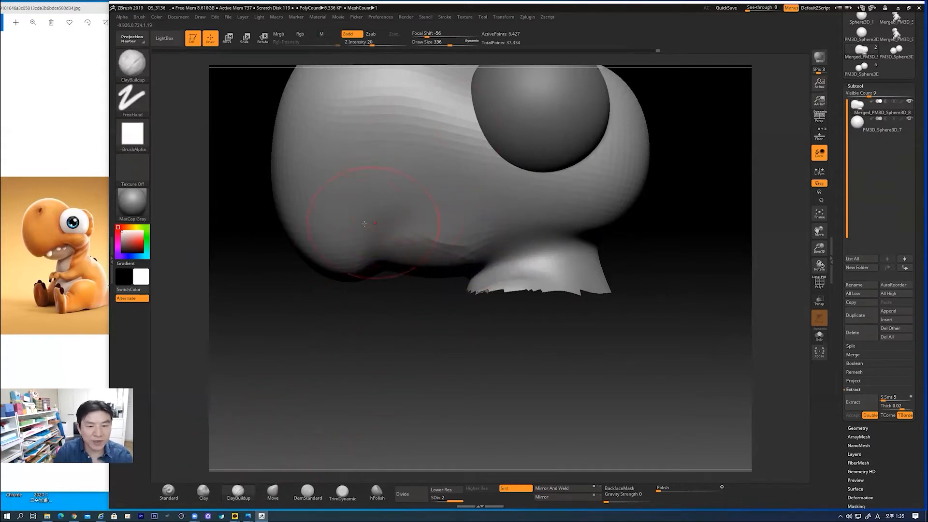
key("bracketright")
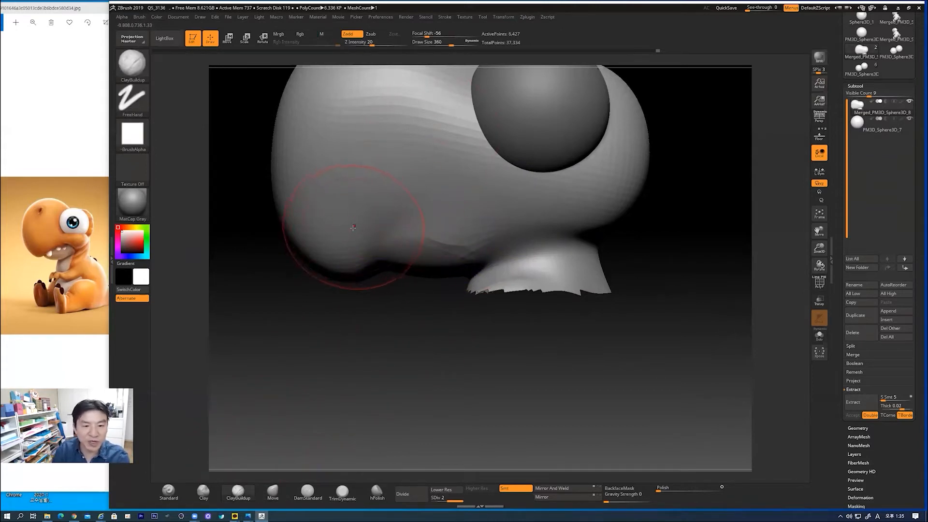
key("bracketleft")
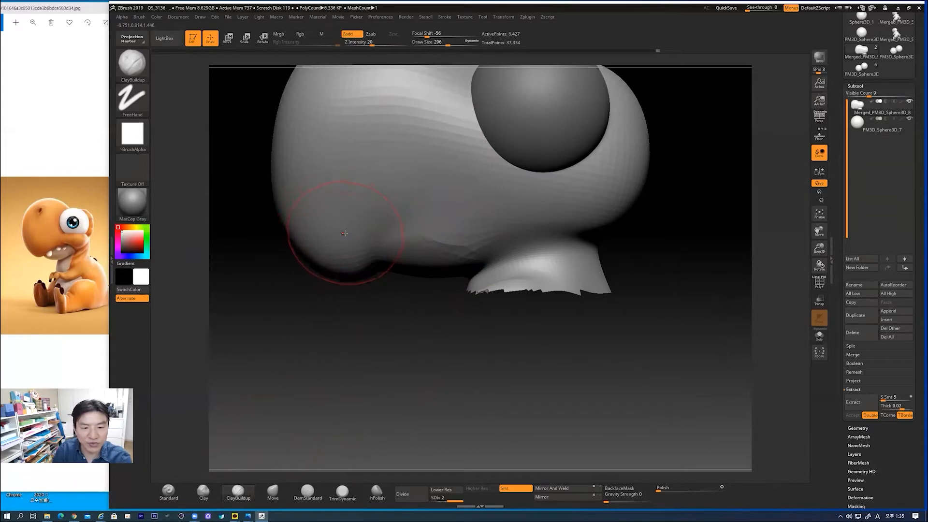
mouse_move(362, 224)
left_mouse_down()
mouse_move(372, 201)
mouse_move(503, 203)
mouse_move(541, 214)
mouse_move(500, 201)
mouse_move(510, 165)
mouse_move(503, 213)
mouse_move(546, 215)
mouse_move(570, 202)
mouse_move(524, 211)
mouse_move(483, 198)
mouse_move(450, 208)
mouse_move(522, 186)
left_mouse_up()
left_click_drag(448, 371, 537, 365)
mouse_move(576, 300)
left_mouse_down("alt")
mouse_move(581, 343)
mouse_move(571, 313)
mouse_move(488, 312)
left_mouse_up("alt")
mouse_move(495, 220)
left_mouse_down("shift")
mouse_move(515, 242)
mouse_move(452, 243)
mouse_move(439, 255)
left_mouse_up("shift")
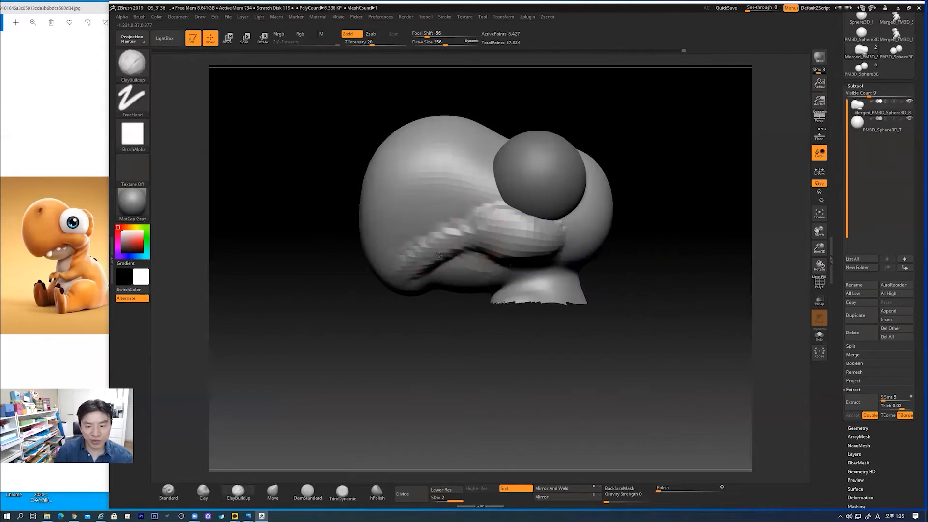
- Polish the visible head and rebuild the upper lip ridge from the cheek toward the muzzle with ClayBuildup
left_click_drag(660, 491, 664, 491)
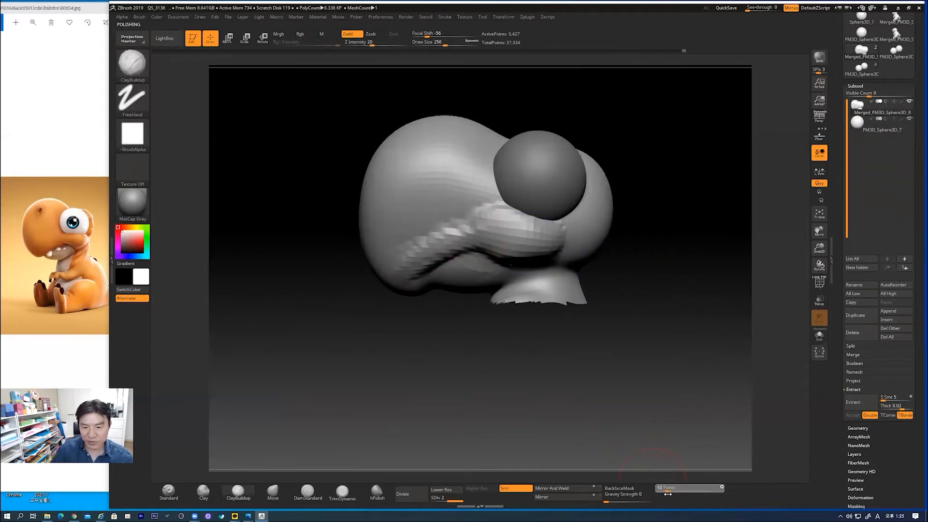
mouse_move(681, 358)
left_mouse_down()
mouse_move(709, 359)
mouse_move(676, 355)
left_mouse_up()
mouse_move(508, 213)
left_mouse_down()
mouse_move(489, 211)
mouse_move(456, 242)
left_mouse_up()
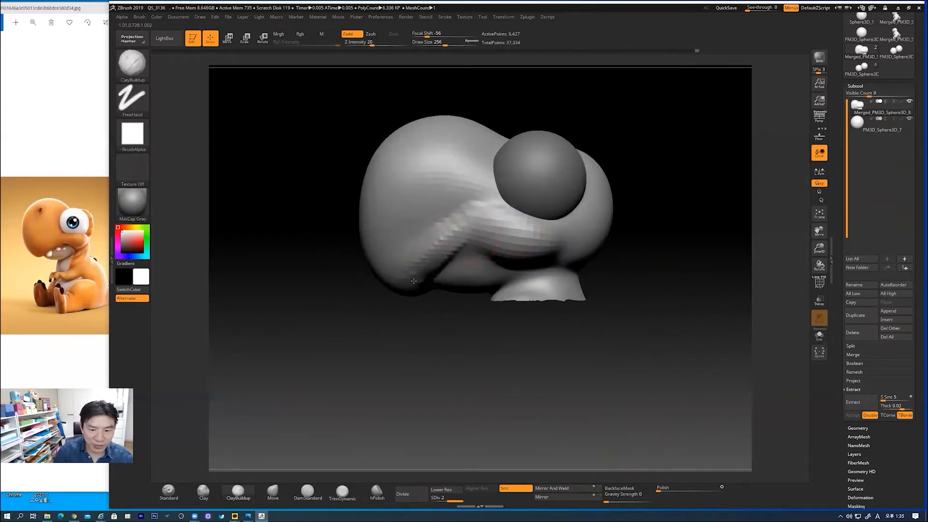
- Build up the side of the muzzle in front of the eye with ClayBuildup strokes and polish the head smooth
mouse_move(435, 253)
left_mouse_down()
mouse_move(489, 236)
mouse_move(409, 256)
left_mouse_up()
mouse_move(473, 203)
left_mouse_down()
mouse_move(415, 236)
mouse_move(419, 217)
left_mouse_up()
mouse_move(454, 188)
left_mouse_down()
mouse_move(416, 212)
mouse_move(415, 199)
mouse_move(473, 191)
mouse_move(458, 156)
mouse_move(448, 208)
left_mouse_up()
mouse_move(484, 168)
left_mouse_down()
mouse_move(466, 223)
mouse_move(404, 252)
left_mouse_up()
mouse_move(367, 331)
left_mouse_down()
mouse_move(398, 325)
mouse_move(385, 332)
mouse_move(394, 203)
mouse_move(410, 215)
left_mouse_up()
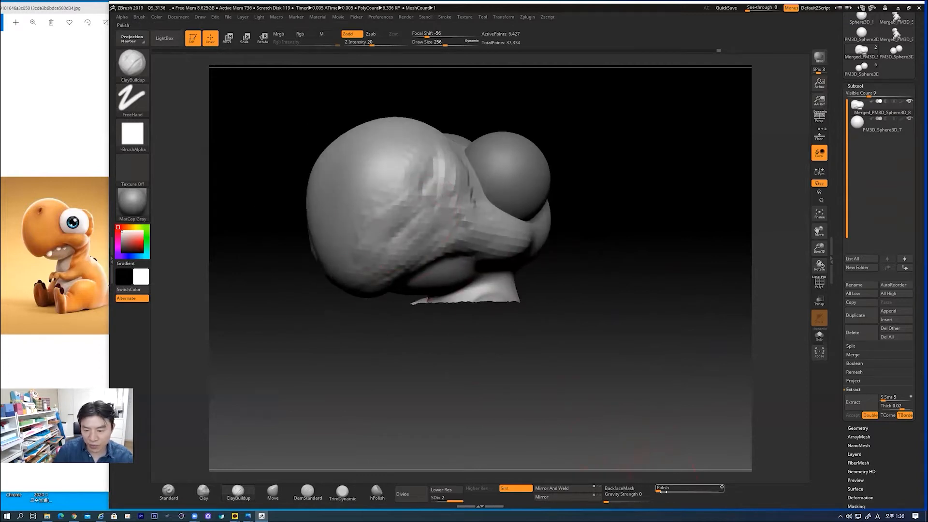
left_click_drag(661, 492, 670, 492)
left_click_drag(616, 371, 582, 366)
- Smooth the muzzle-to-cheek transition and thicken the cheek ridge beneath the eye with ClayBuildup
mouse_move(468, 220)
left_mouse_down("shift")
mouse_move(462, 178)
mouse_move(514, 234)
left_mouse_up("shift")
mouse_move(471, 179)
left_mouse_down()
mouse_move(511, 214)
mouse_move(508, 222)
left_mouse_up()
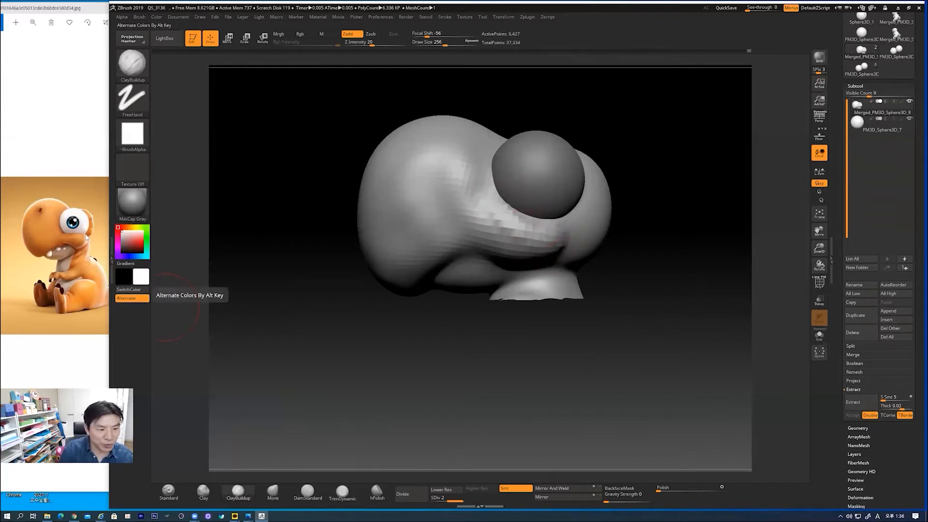
left_click_drag(466, 332, 503, 294)
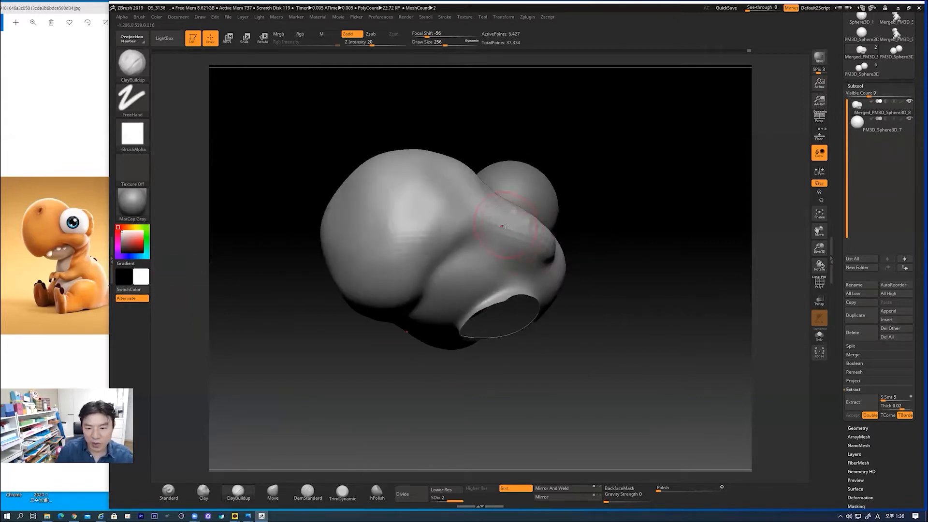
mouse_move(522, 253)
left_mouse_down()
mouse_move(528, 240)
mouse_move(522, 258)
mouse_move(546, 256)
left_mouse_up()
left_click_drag(623, 276, 553, 269)
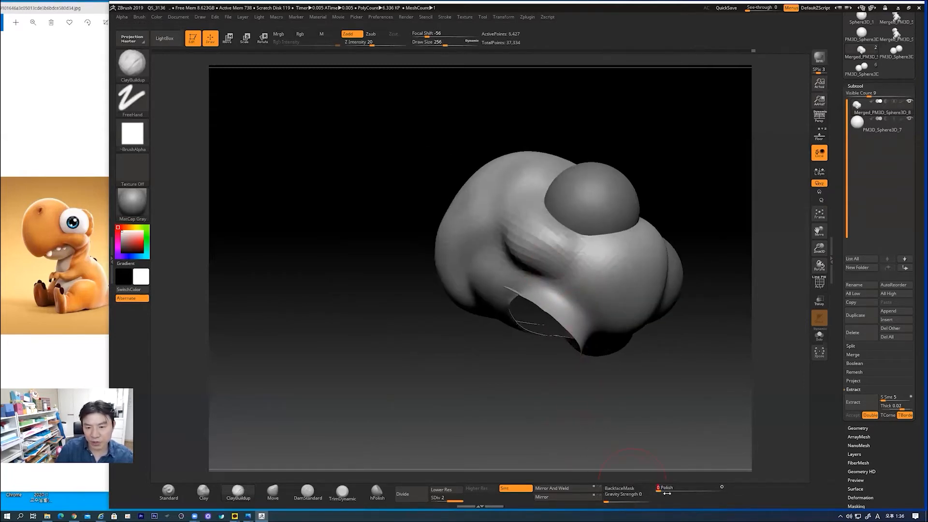
left_click_drag(684, 402, 691, 385, "shift")
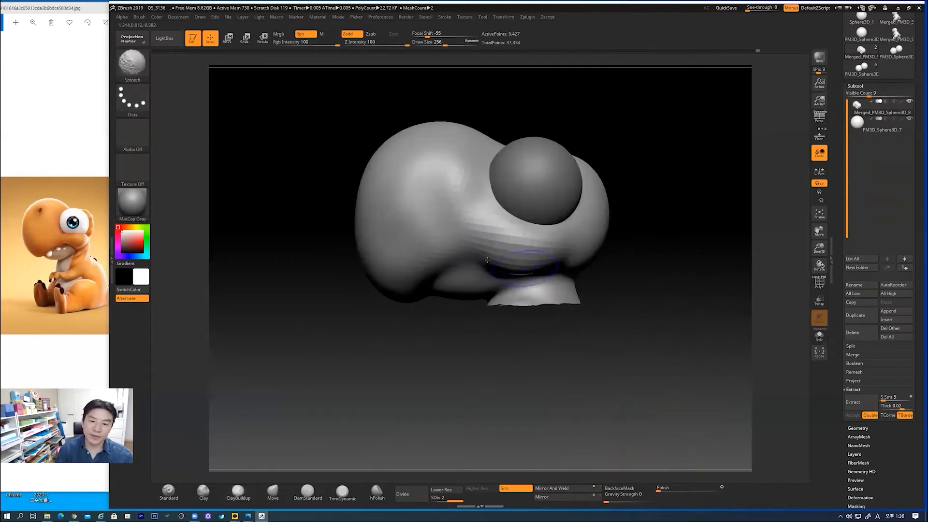
- Fill out the rear underside of the cheek just above the neck with ClayBuildup
mouse_move(649, 312)
left_mouse_down("alt")
mouse_move(656, 302)
mouse_move(677, 317)
left_mouse_up("alt")
left_click_drag(597, 337, 576, 341, "alt")
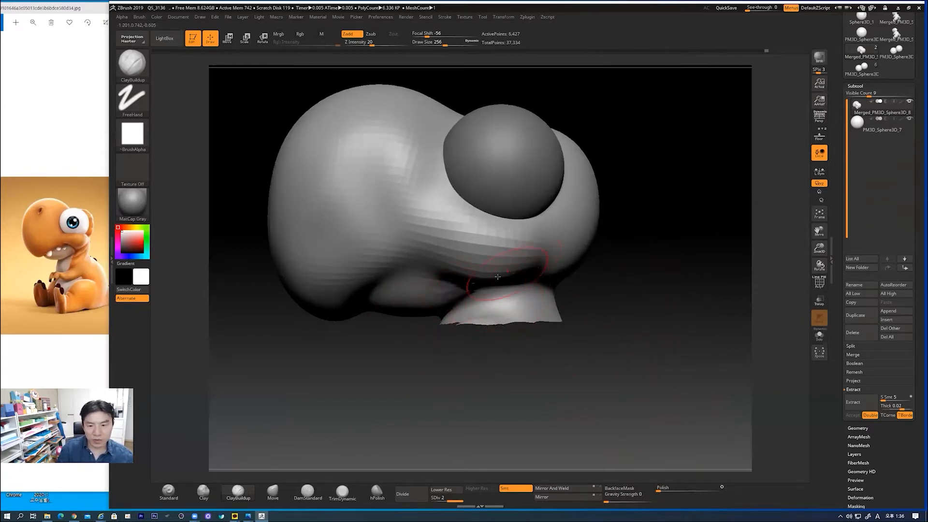
left_click_drag(637, 294, 641, 254)
mouse_move(514, 295)
left_mouse_down()
mouse_move(488, 293)
mouse_move(529, 285)
mouse_move(476, 287)
mouse_move(452, 262)
mouse_move(520, 278)
mouse_move(503, 285)
mouse_move(529, 272)
left_mouse_up()
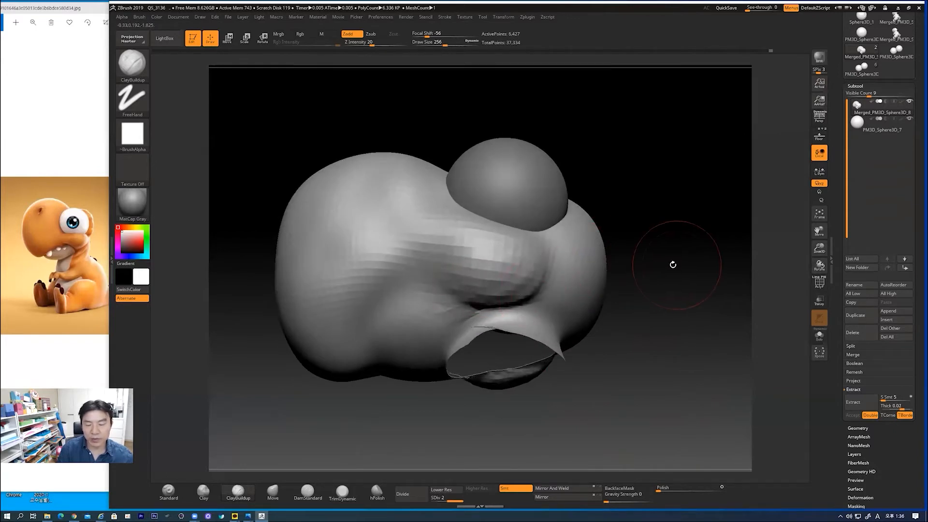
- Add volume to the back of the head behind the eyes with ClayBuildup, smooth the strokes and polish the surface
left_click_drag(672, 265, 604, 298)
mouse_move(690, 292)
left_mouse_down("alt")
mouse_move(536, 271)
mouse_move(558, 271)
left_mouse_up("alt")
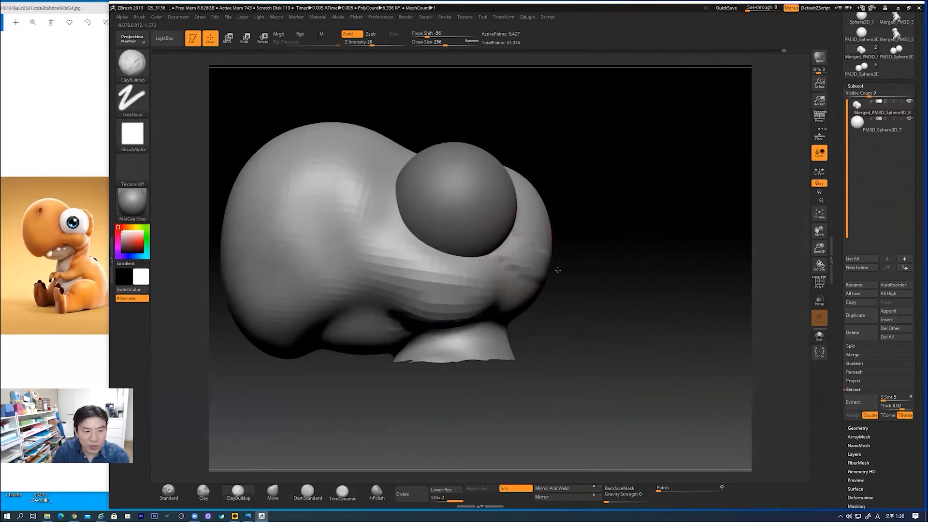
left_click_drag(614, 265, 546, 268, "shift")
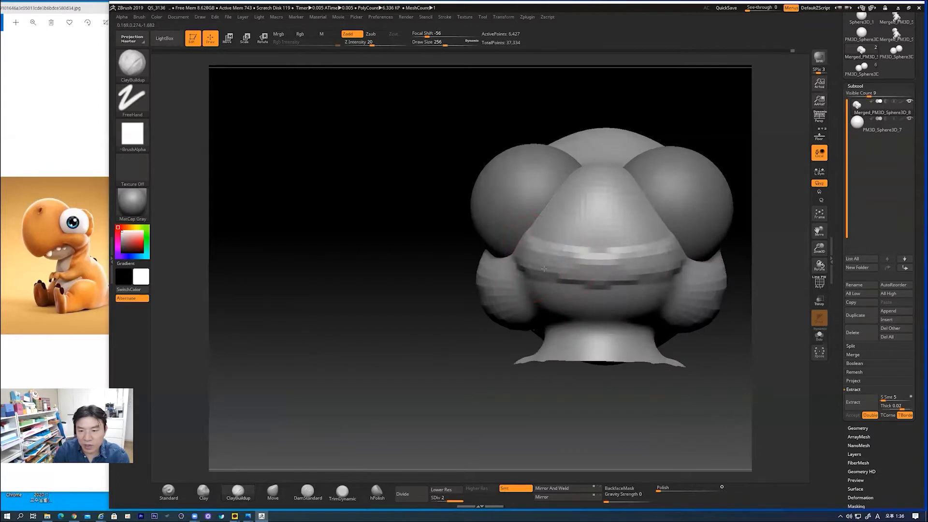
mouse_move(562, 212)
left_mouse_down()
mouse_move(623, 216)
mouse_move(577, 217)
mouse_move(629, 227)
left_mouse_up()
mouse_move(608, 272)
left_mouse_down()
mouse_move(648, 282)
mouse_move(539, 285)
mouse_move(614, 312)
left_mouse_up()
left_click_drag(566, 397, 562, 288, "shift")
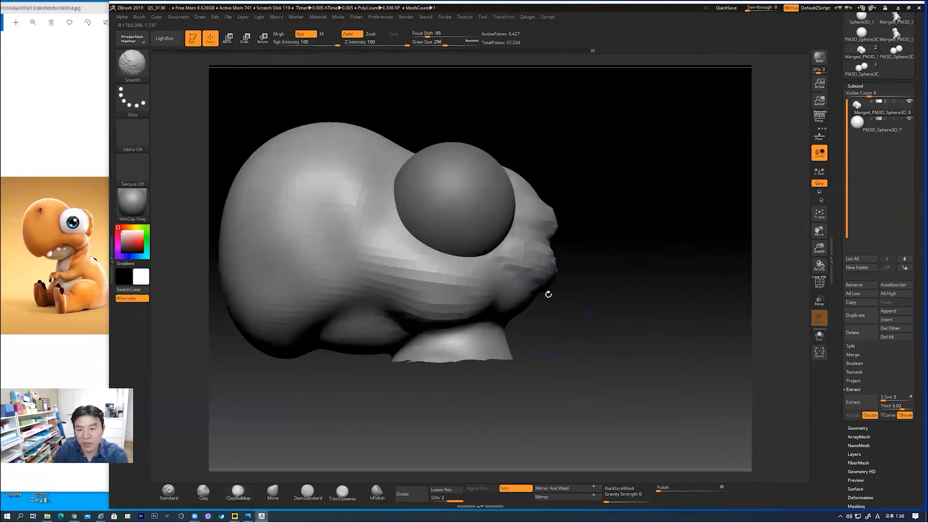
left_click_drag(660, 489, 658, 499)
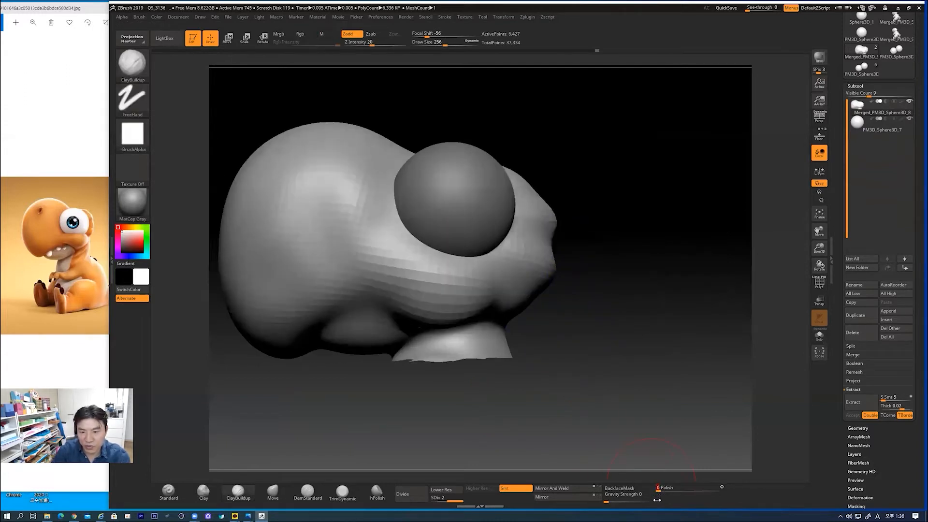
- Pull the lower jaw down beneath the muzzle and adjust the mouth corner with the Move brush at draw size 388
left_click_drag(619, 376, 548, 432)
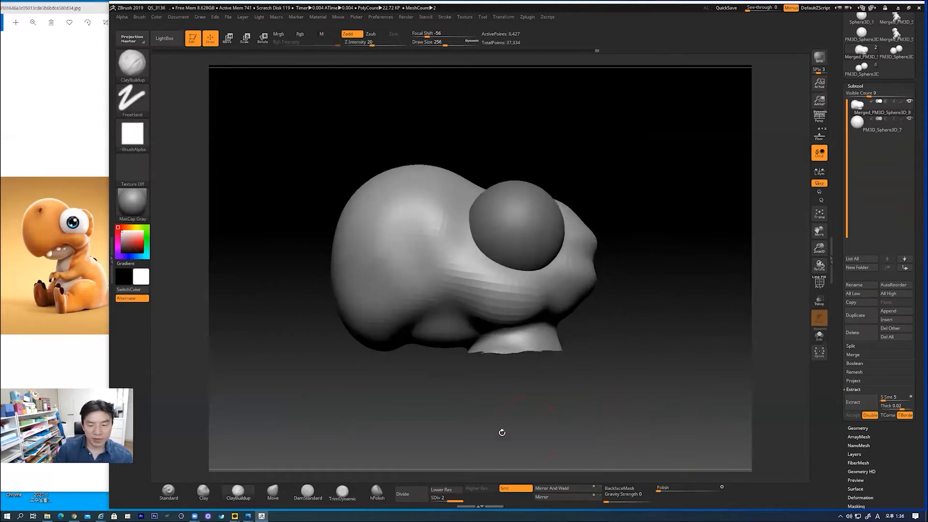
left_click(271, 493)
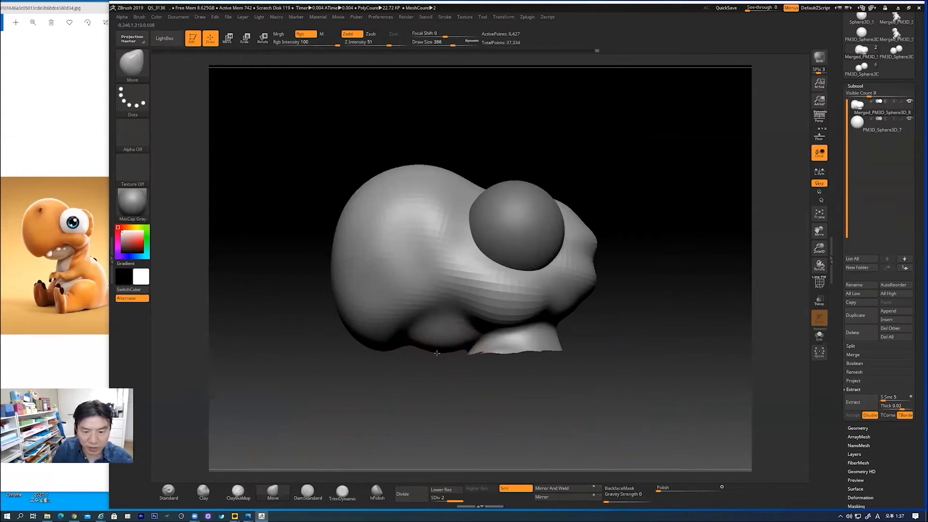
left_click_drag(463, 337, 400, 332)
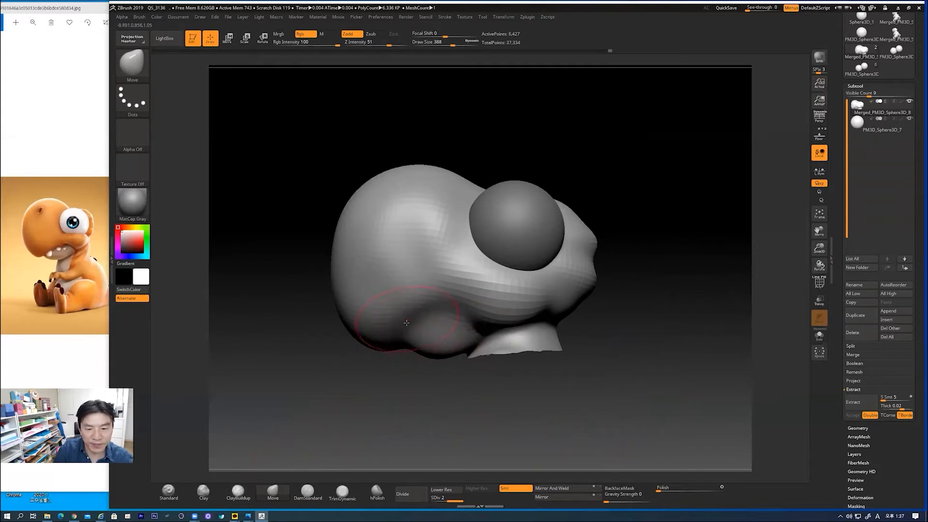
left_click_drag(447, 290, 469, 322)
mouse_move(425, 401)
left_mouse_down()
mouse_move(444, 377)
mouse_move(430, 372)
mouse_move(451, 381)
mouse_move(487, 354)
left_mouse_up()
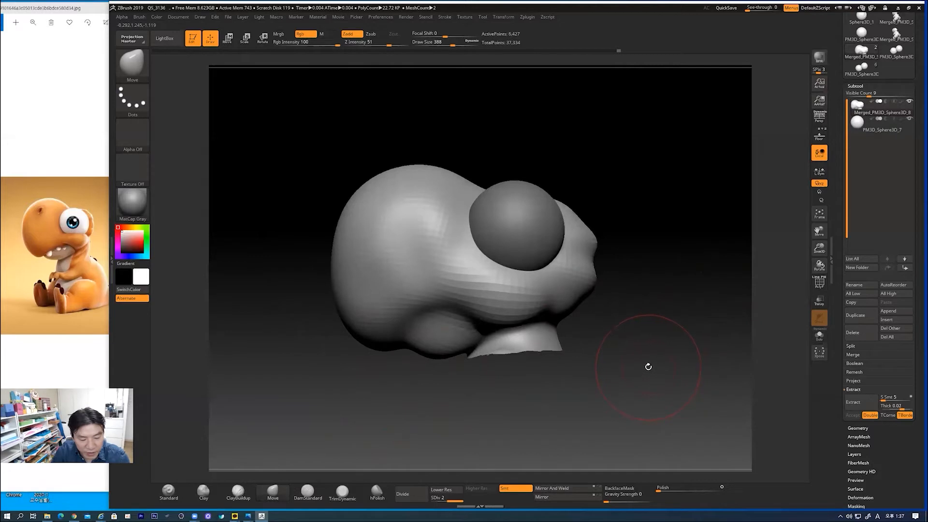
- Unhide the rest of the dinosaur's body
key("ctrl+shift")
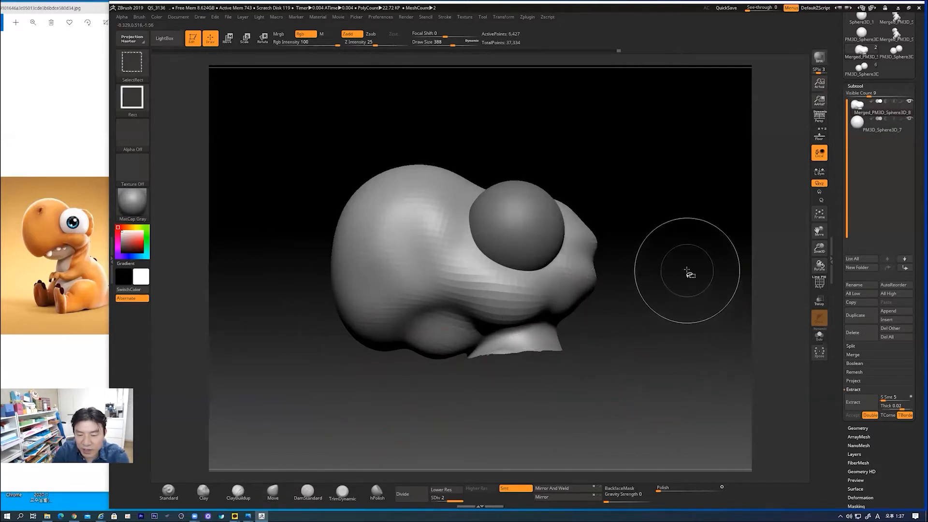
left_click(684, 285, "ctrl+shift")
key("f")
mouse_move(654, 289)
left_mouse_down()
mouse_move(612, 289)
mouse_move(637, 284)
mouse_move(625, 284)
mouse_move(659, 302)
left_mouse_up()
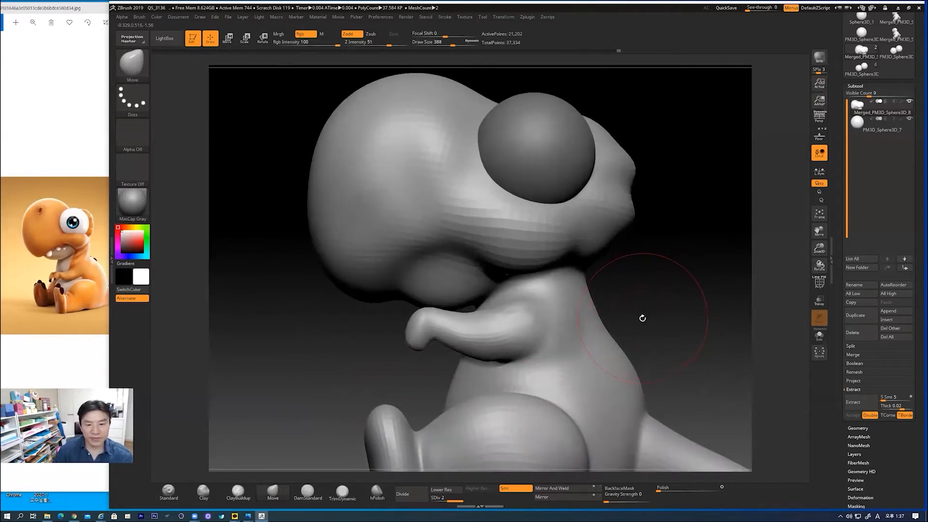
- Build up the neck just beneath the cheek with ClayBuildup at draw size 132
left_click(237, 491)
key("bracketleft")
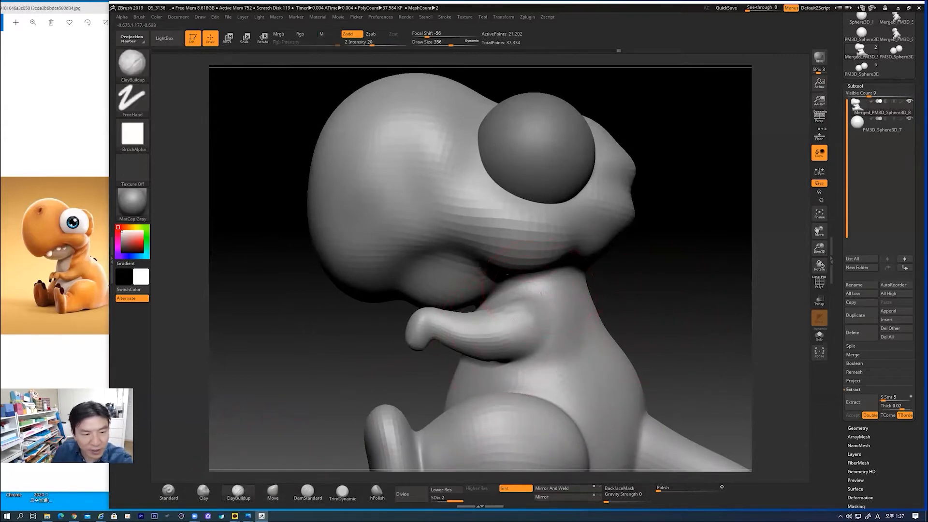
key("bracketleft")
key("bracketleft")
key("bracketright")
mouse_move(511, 290)
left_mouse_down()
mouse_move(564, 269)
mouse_move(504, 291)
left_mouse_up()
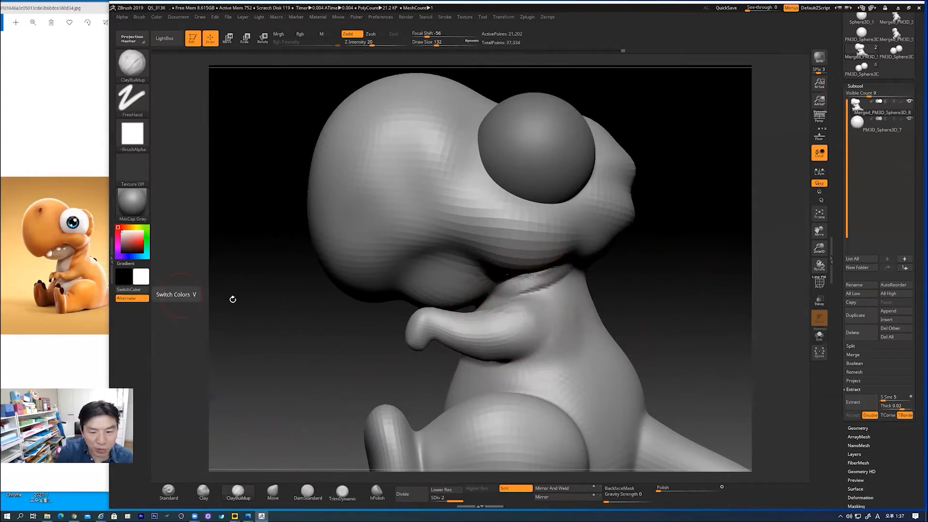
- Lasso-mask the legs, arms, torso and tail from the front and activate the Move transform gizmo
left_click_drag(665, 295, 647, 218, "alt")
left_click_drag(656, 254, 660, 259)
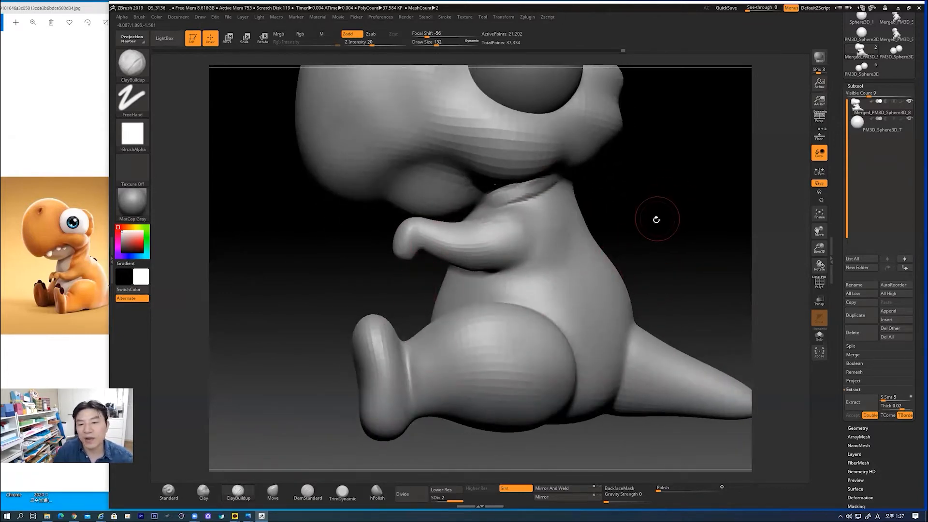
left_click_drag(652, 234, 601, 257)
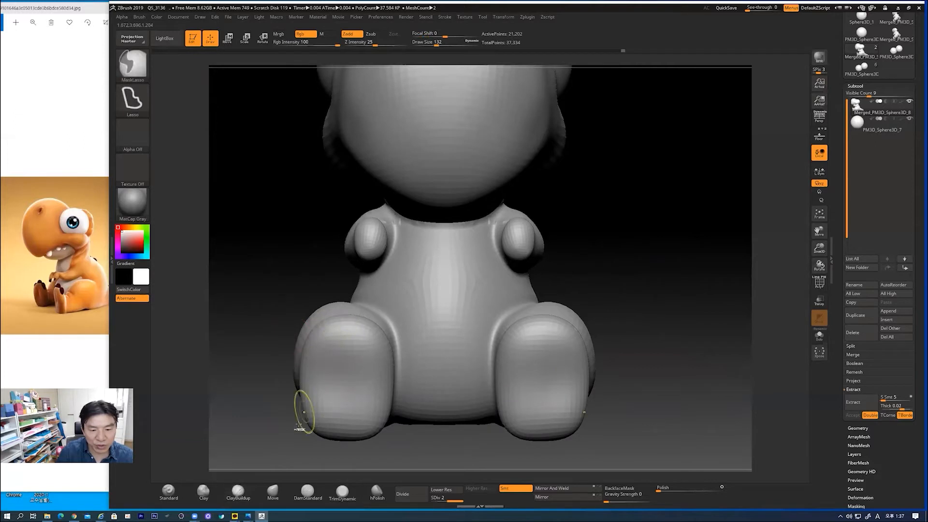
mouse_move(280, 445)
left_mouse_down("ctrl")
mouse_move(279, 318)
mouse_move(310, 224)
mouse_move(360, 199)
mouse_move(528, 276)
mouse_move(553, 201)
mouse_move(454, 203)
mouse_move(418, 297)
mouse_move(425, 382)
mouse_move(467, 467)
mouse_move(696, 273)
left_mouse_up("ctrl")
left_click_drag(660, 277, 623, 271)
left_click(228, 39)
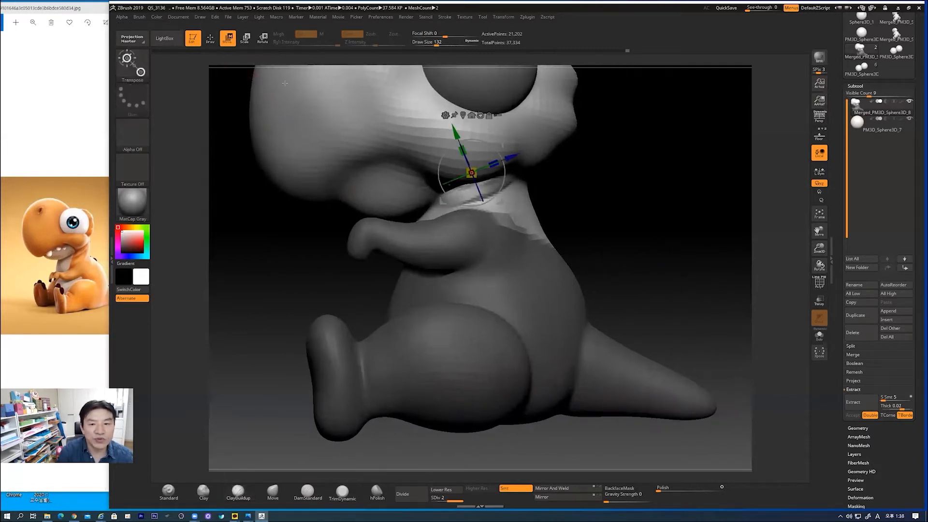
left_click_drag(502, 143, 502, 149)
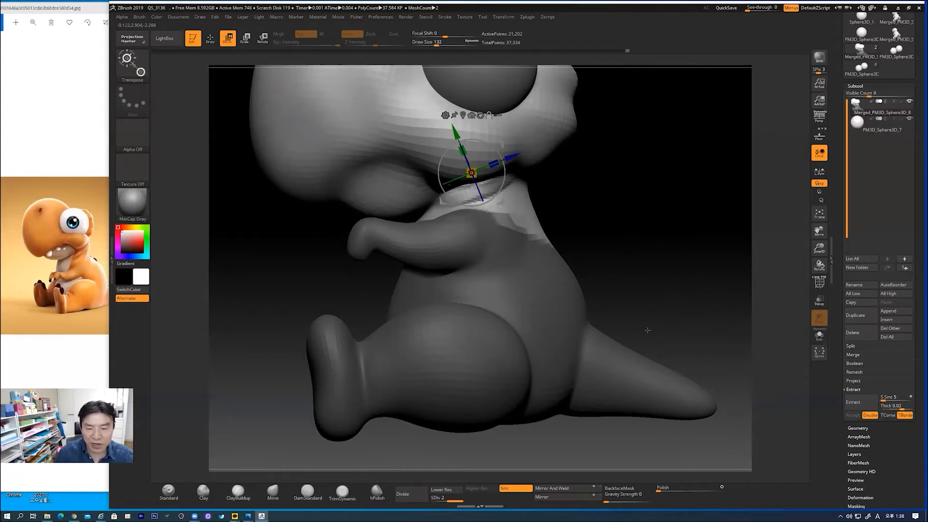
- Invert the mask to protect the head and move the body down and back to lengthen the neck
left_click_drag(637, 269, 619, 257, "alt")
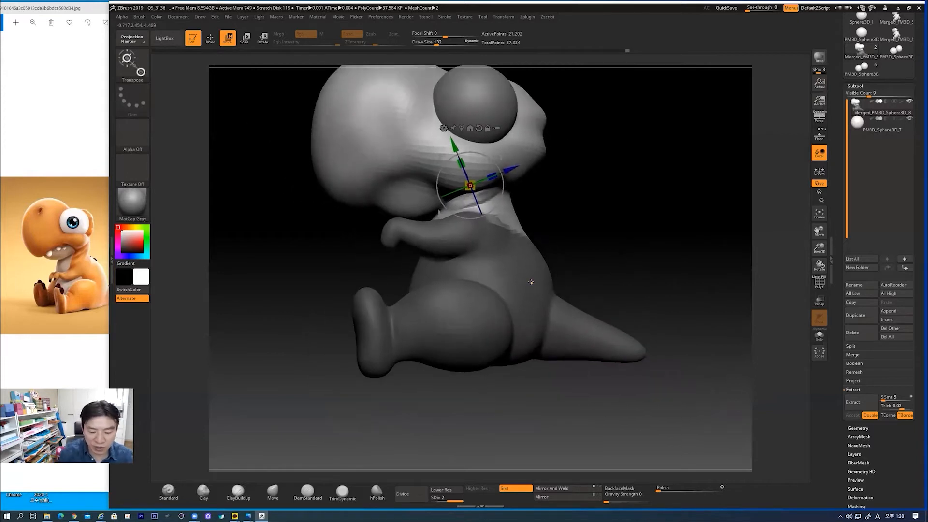
key("ctrl+i")
left_click_drag(502, 154, 502, 162)
key("ctrl+z")
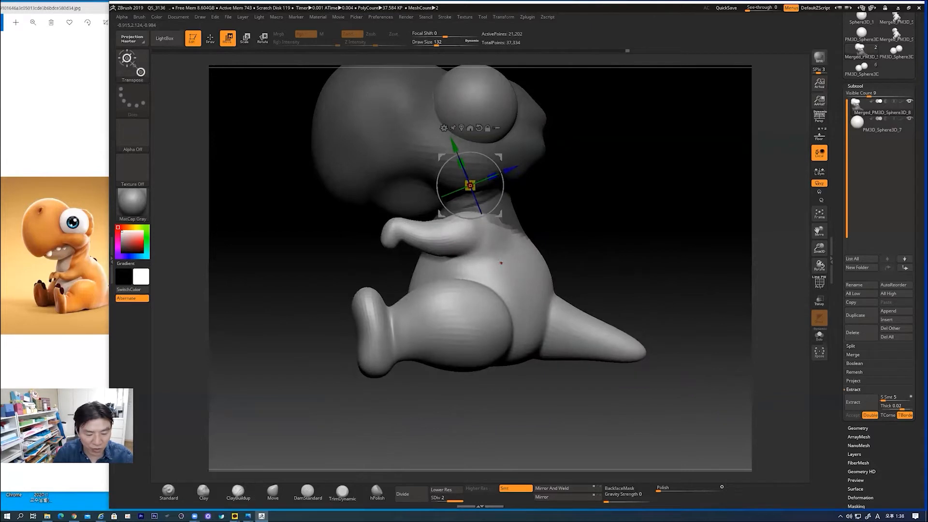
left_click_drag(501, 159, 518, 192)
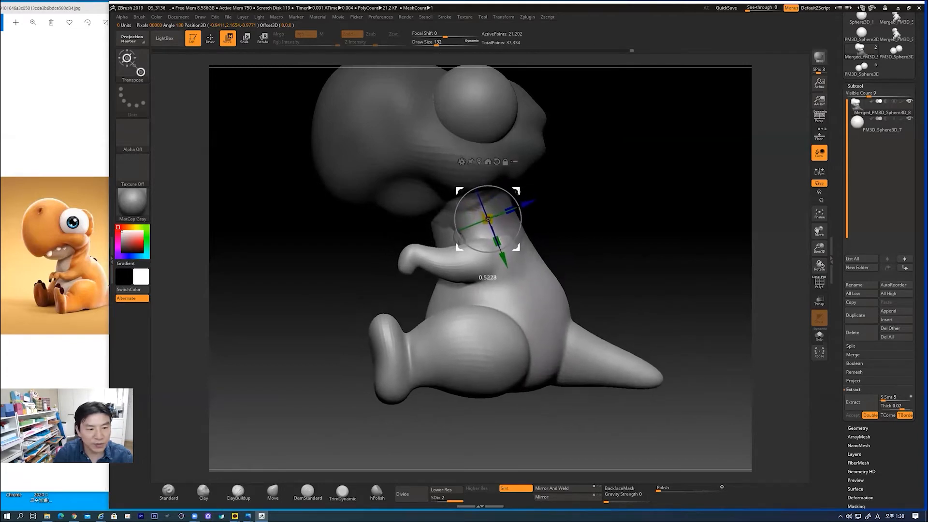
- Return to sculpting, clear the mask and smooth the stretched neck and shoulder area
key("q")
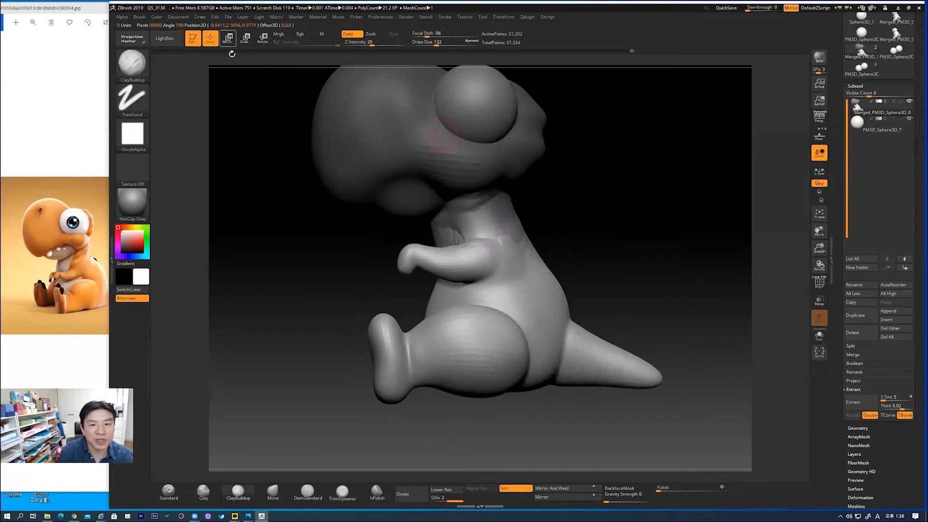
mouse_move(601, 211)
left_mouse_down()
mouse_move(633, 261)
mouse_move(611, 239)
left_mouse_up()
mouse_move(505, 249)
left_mouse_down("shift")
mouse_move(499, 260)
mouse_move(489, 229)
left_mouse_up("shift")
mouse_move(561, 230)
left_mouse_down("shift")
mouse_move(536, 207)
mouse_move(483, 232)
mouse_move(534, 238)
left_mouse_up("shift")
left_click_drag(598, 223, 586, 248)
left_click_drag(553, 218, 535, 204, "shift")
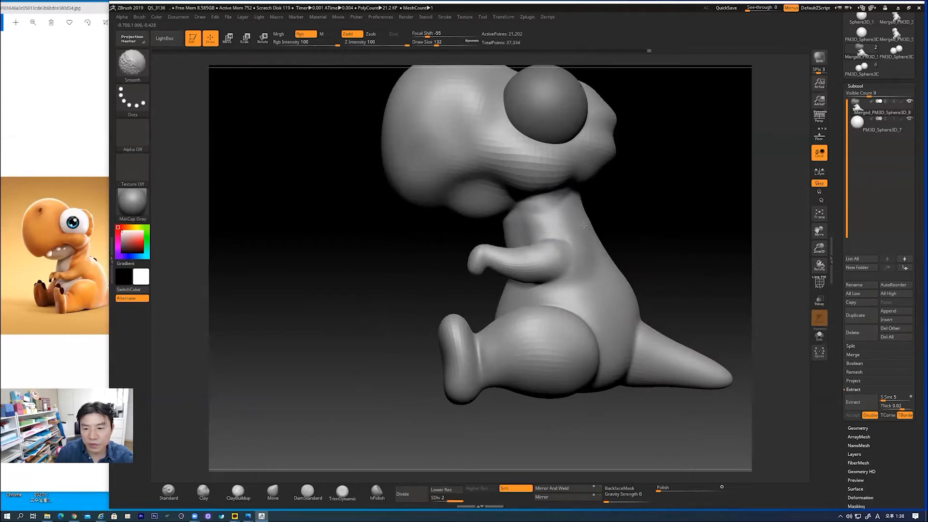
- Build up the upper neck below the jaw with ClayBuildup and polish the body
left_click_drag(668, 222, 582, 232, "alt")
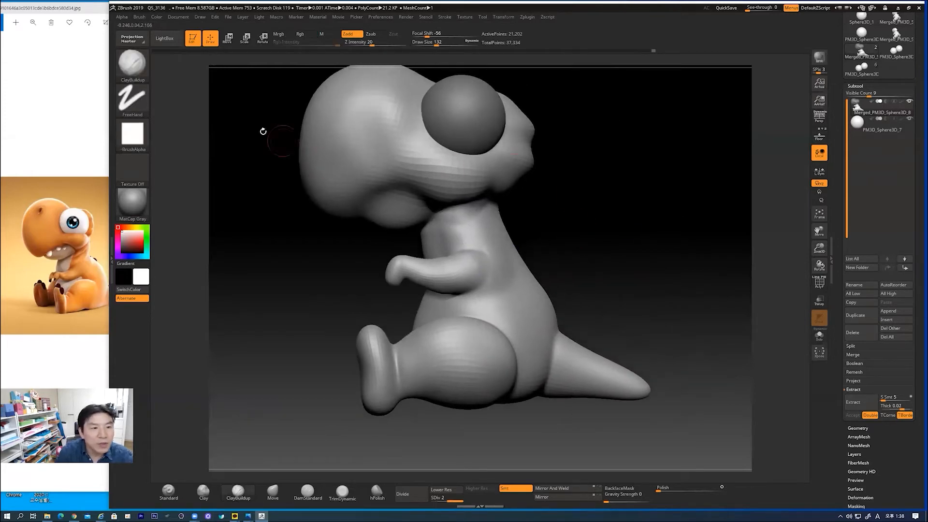
key("b")
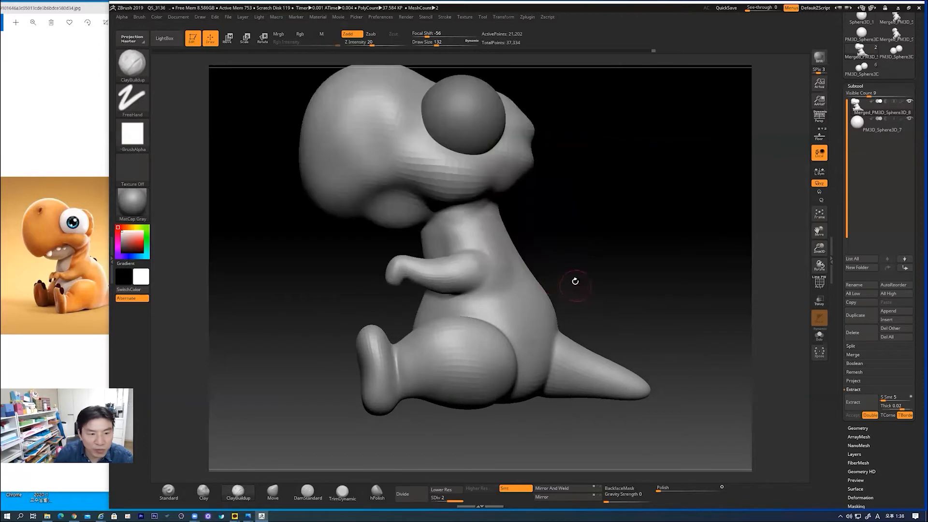
left_click_drag(568, 250, 570, 271, "alt")
mouse_move(456, 220)
left_mouse_down()
mouse_move(502, 195)
mouse_move(434, 215)
mouse_move(495, 197)
mouse_move(426, 232)
mouse_move(491, 199)
mouse_move(428, 232)
mouse_move(473, 224)
left_mouse_up()
left_click_drag(659, 489, 661, 488)
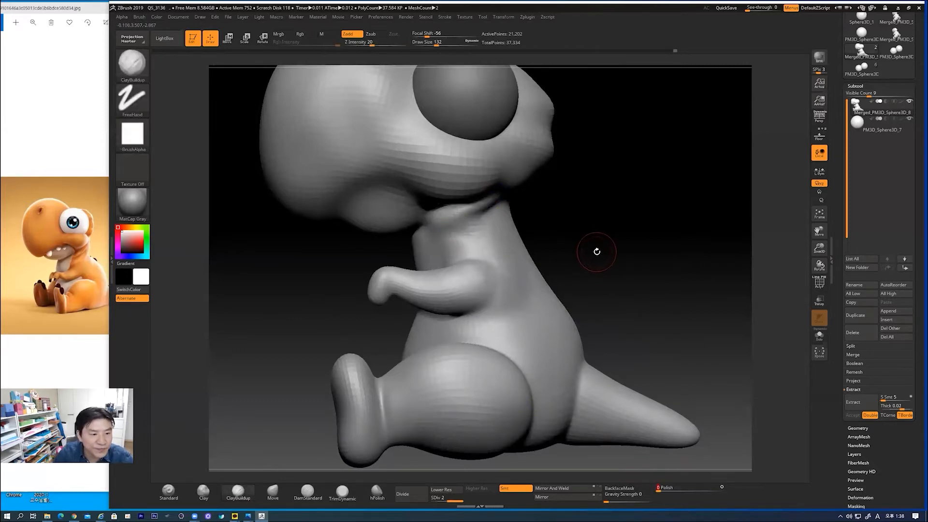
- Build up the chest and belly between the arms and legs with ClayBuildup strokes
mouse_move(598, 247)
left_mouse_down()
mouse_move(595, 255)
mouse_move(632, 253)
mouse_move(595, 304)
mouse_move(518, 315)
left_mouse_up()
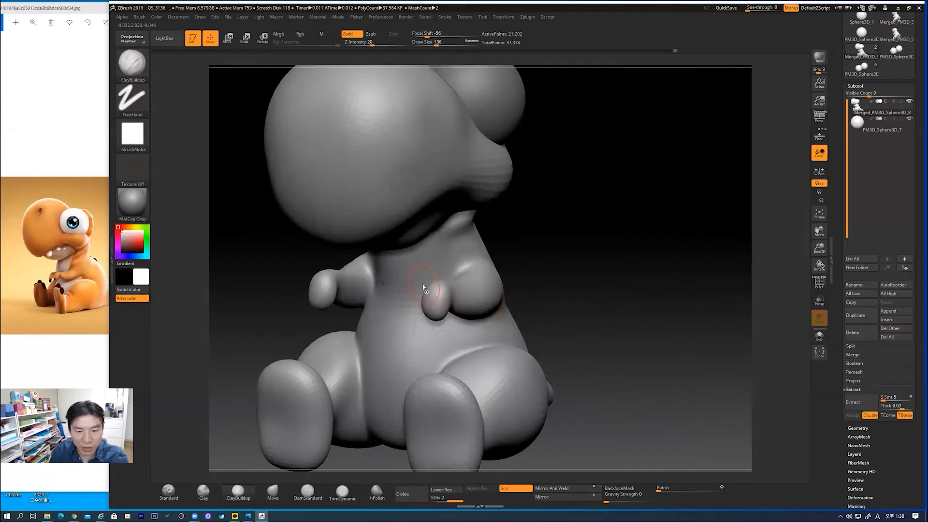
mouse_move(407, 274)
left_mouse_down()
mouse_move(391, 333)
mouse_move(416, 311)
mouse_move(398, 321)
left_mouse_up()
left_click_drag(584, 239, 603, 241)
left_click_drag(436, 265, 428, 289)
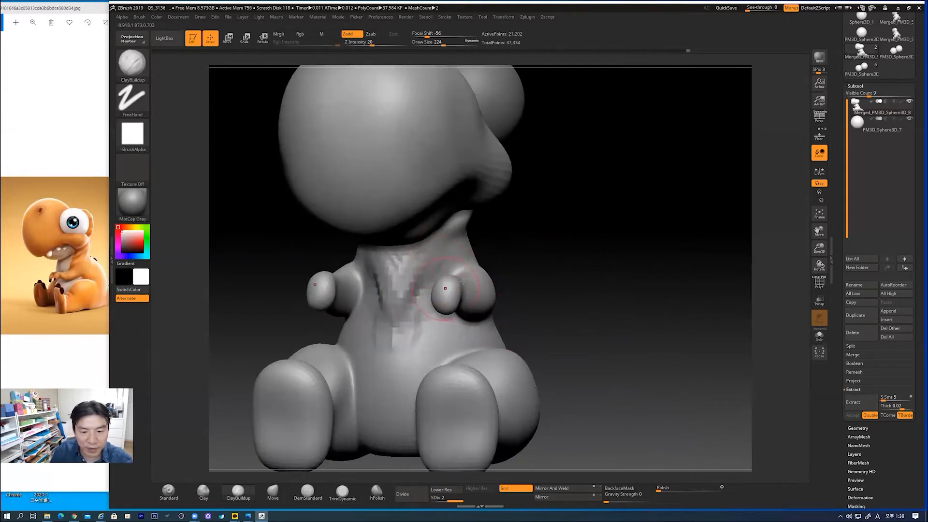
left_click_drag(516, 245, 561, 244)
mouse_move(431, 270)
left_mouse_down()
mouse_move(416, 334)
mouse_move(438, 326)
mouse_move(428, 314)
mouse_move(410, 389)
left_mouse_up()
mouse_move(420, 353)
left_mouse_down()
mouse_move(416, 388)
mouse_move(407, 393)
left_mouse_up()
left_click_drag(419, 340, 424, 394)
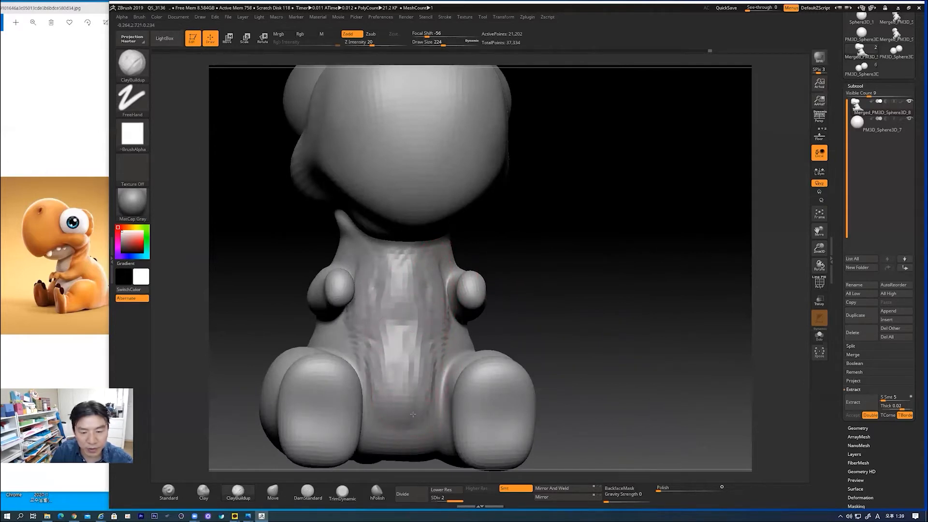
- Polish the body and smooth the built-up belly, chest and sides of the neck
left_click_drag(658, 496, 689, 462)
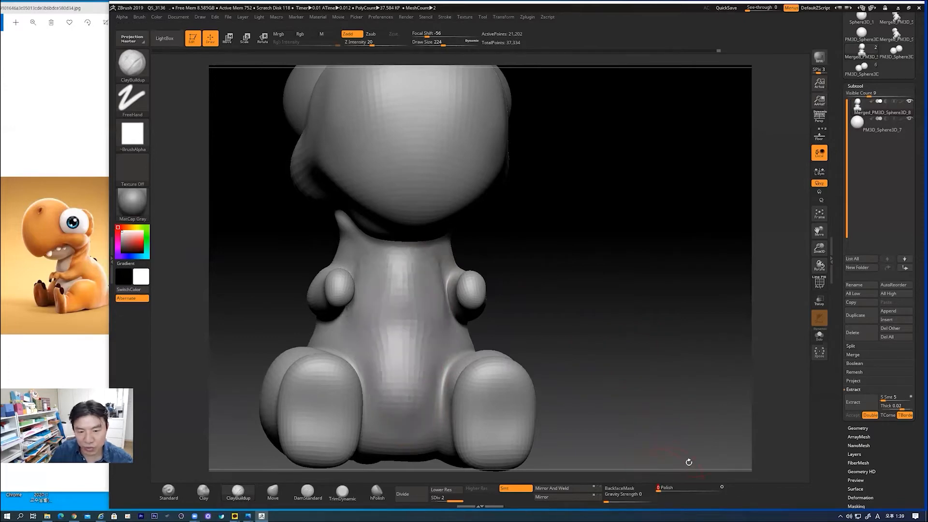
left_click_drag(636, 378, 608, 377, "shift")
left_click_drag(410, 375, 417, 345, "shift")
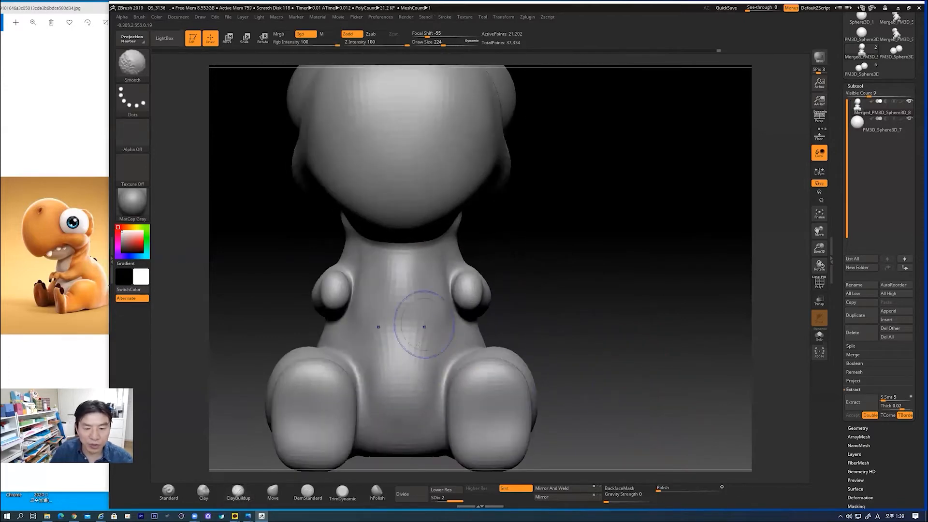
left_click_drag(598, 308, 538, 310, "shift")
mouse_move(452, 242)
left_mouse_down("shift")
mouse_move(450, 263)
mouse_move(461, 255)
left_mouse_up("shift")
mouse_move(627, 238)
left_mouse_down("alt")
mouse_move(579, 273)
mouse_move(642, 271)
mouse_move(566, 295)
mouse_move(601, 298)
left_mouse_up("alt")
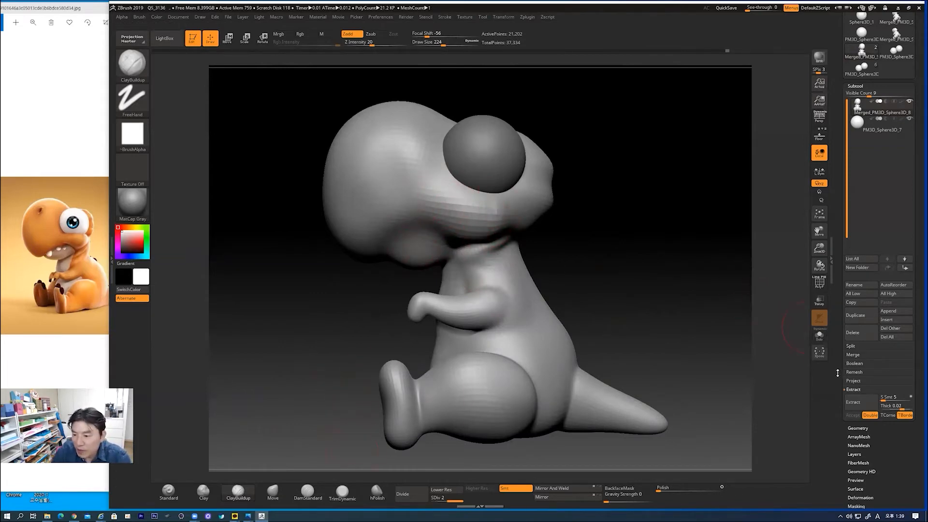
- Subdivide the dinosaur body mesh to subdivision level 3
scroll(850, 367, "down", 2)
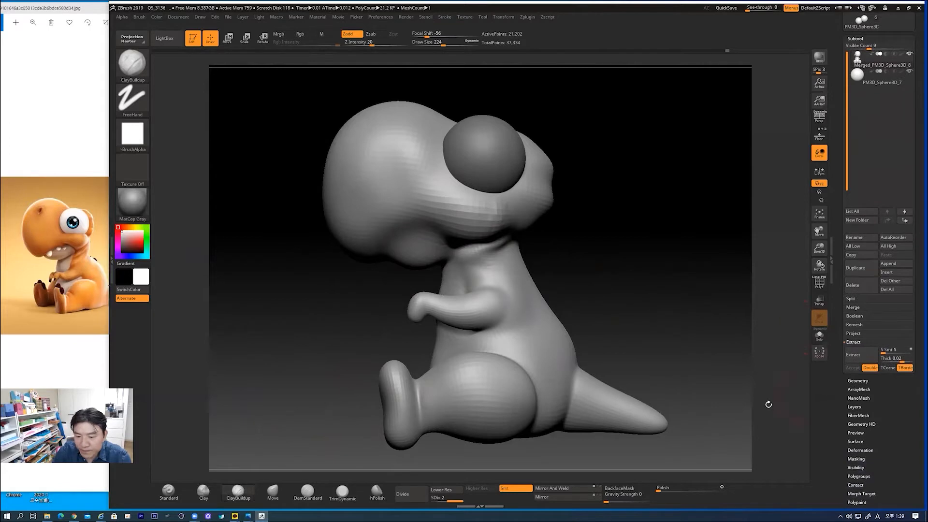
left_click(417, 496)
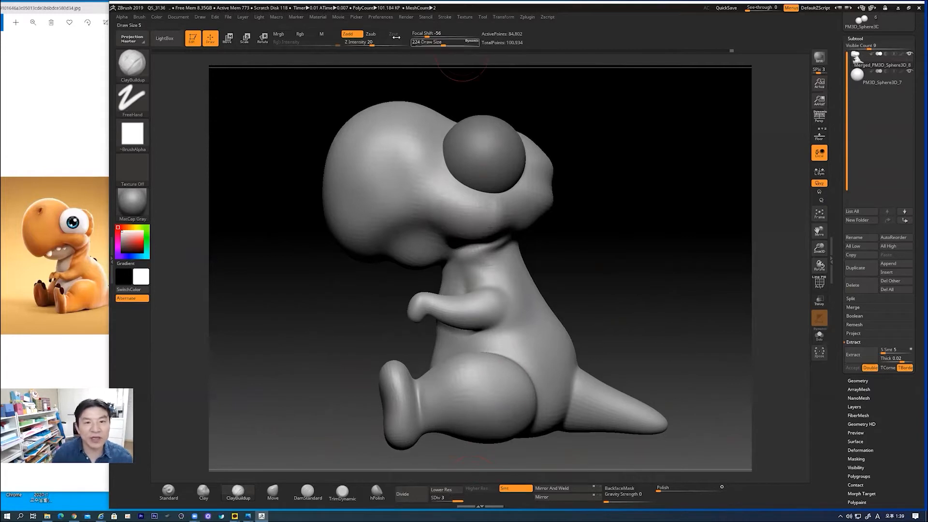
left_click(216, 17)
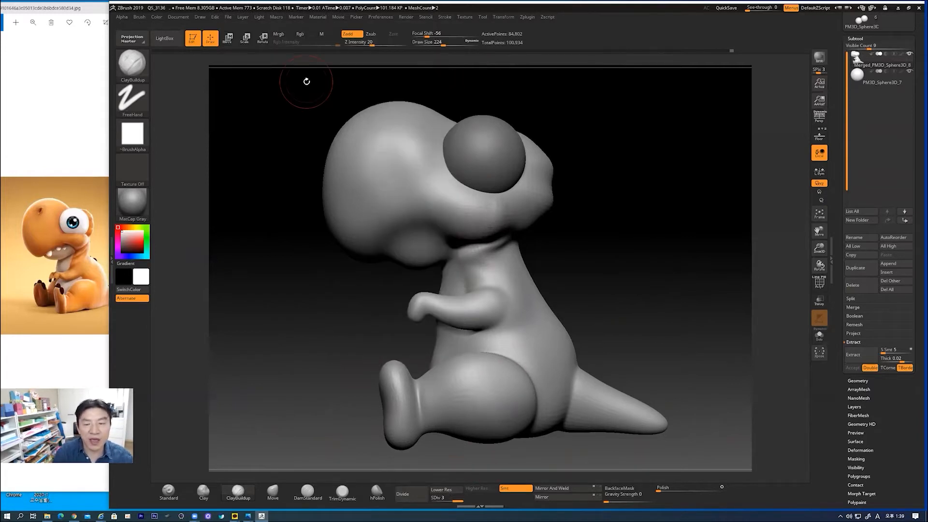
left_click(374, 18)
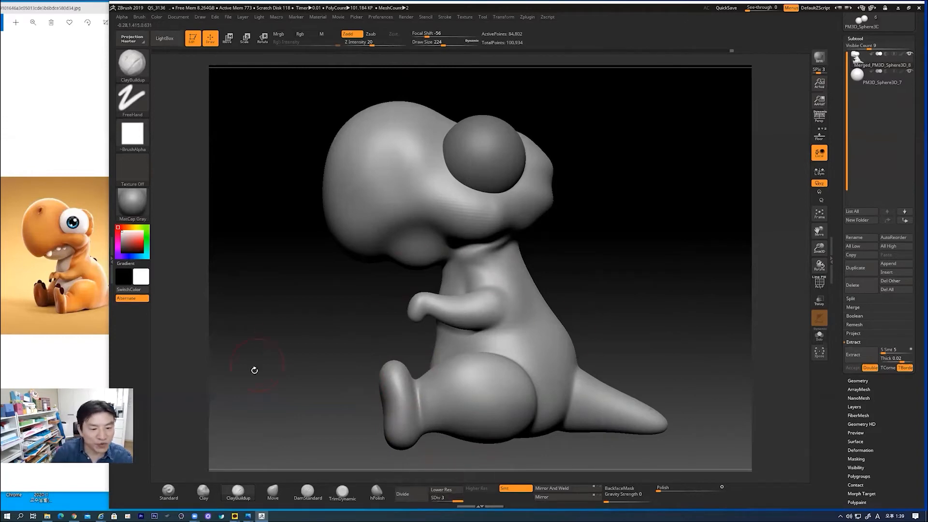
- Carve the mouth line between the snout and lower jaw with DamStandard, undoing and redoing the first stroke
left_click(307, 491)
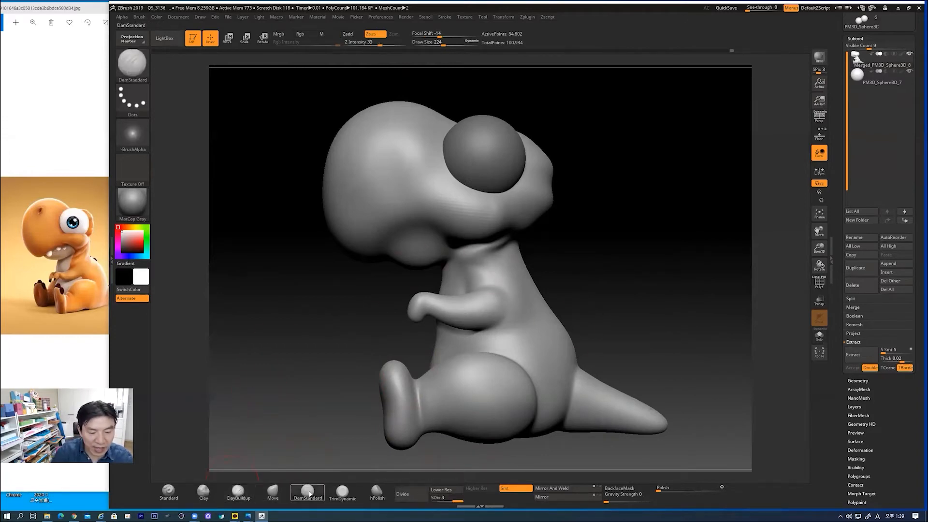
mouse_move(321, 317)
left_mouse_down()
mouse_move(379, 256)
mouse_move(376, 267)
left_mouse_up()
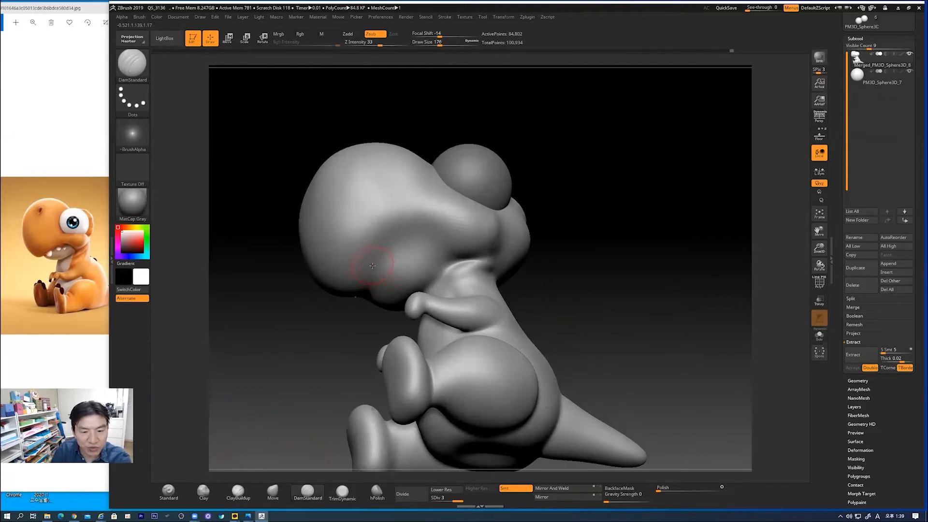
mouse_move(342, 348)
left_mouse_down()
mouse_move(378, 306)
mouse_move(369, 309)
mouse_move(360, 284)
mouse_move(374, 262)
left_mouse_up()
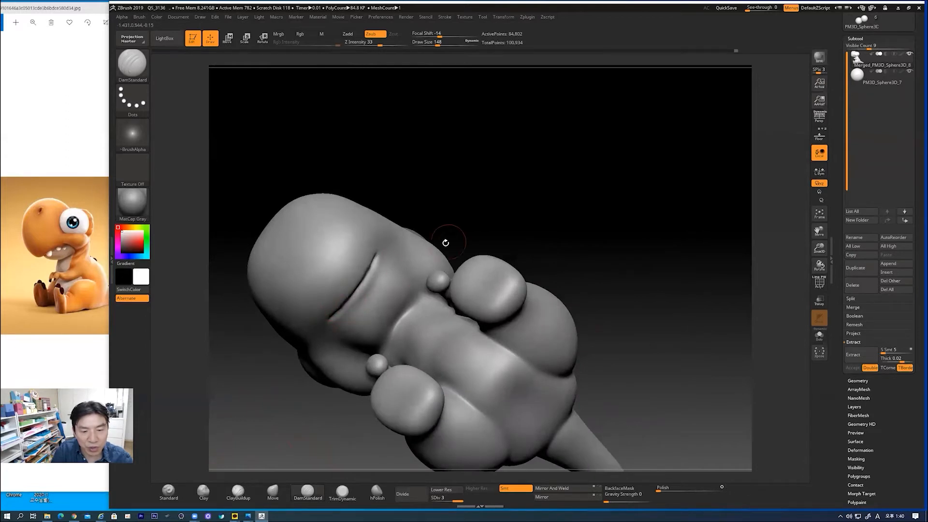
key("ctrl+z")
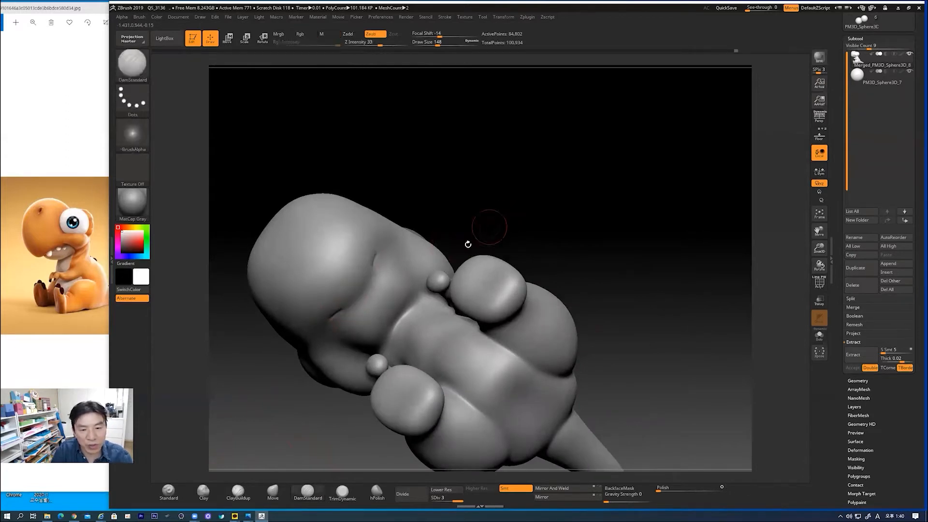
mouse_move(492, 210)
left_mouse_down()
mouse_move(489, 227)
mouse_move(398, 272)
mouse_move(376, 260)
mouse_move(416, 250)
left_mouse_up()
left_click_drag(563, 252, 572, 271)
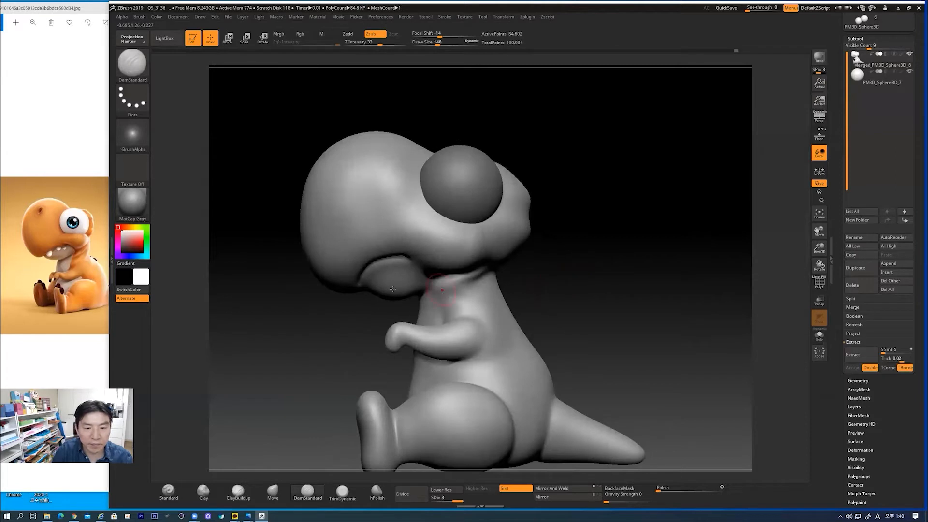
left_click_drag(334, 356, 359, 281)
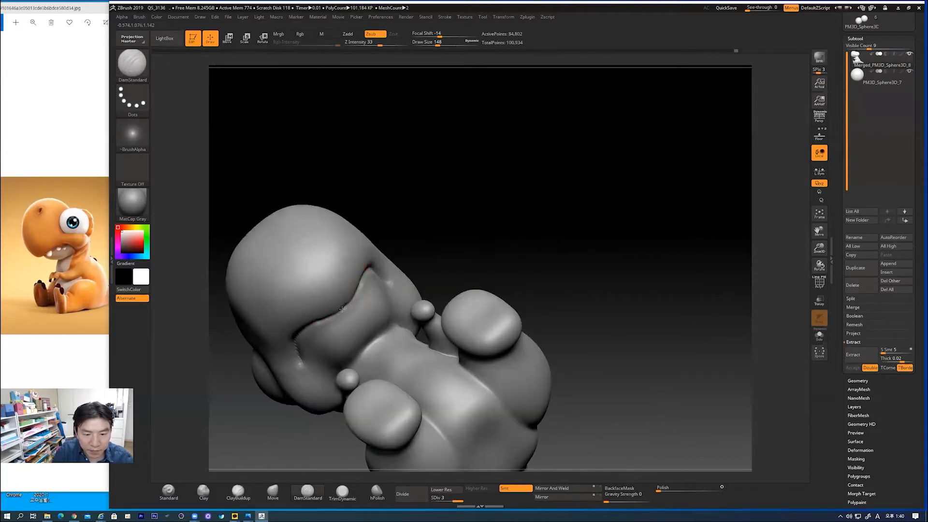
- Deepen the crease around the lower jaw with DamStandard and smooth its edges
left_click_drag(467, 218, 425, 270)
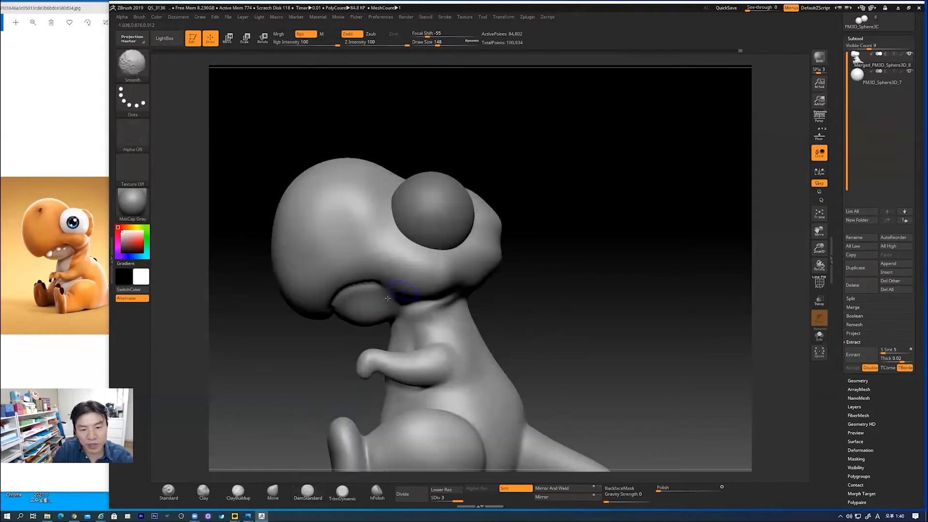
left_click_drag(331, 375, 348, 322)
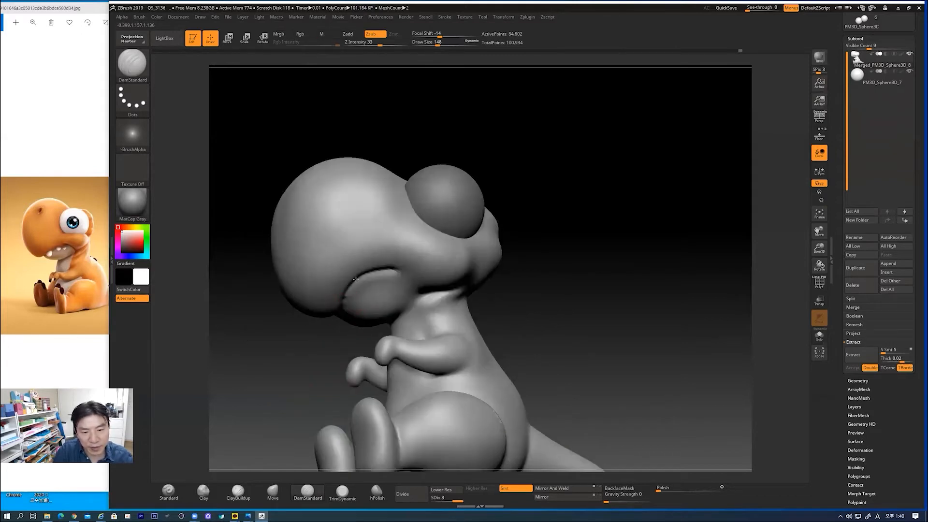
left_click_drag(553, 278, 591, 254, "shift")
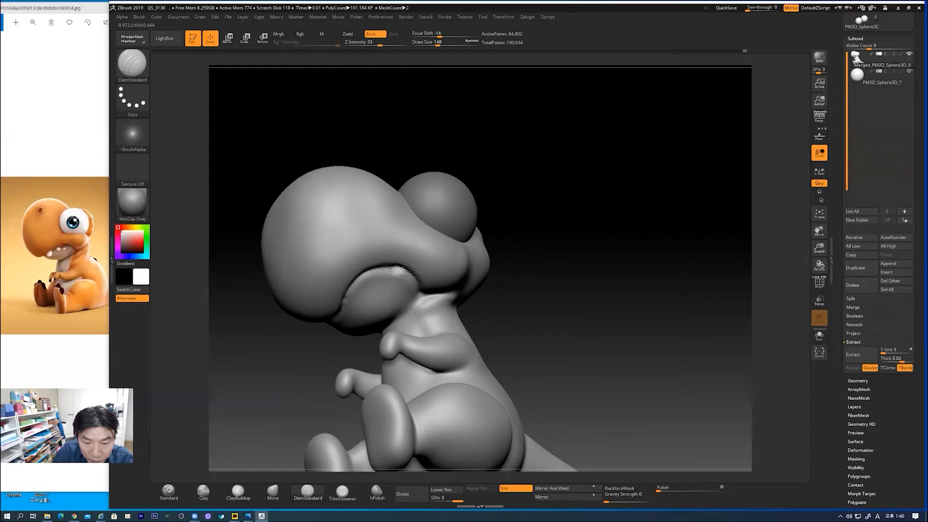
mouse_move(552, 276)
left_mouse_down()
mouse_move(549, 300)
mouse_move(587, 303)
left_mouse_up()
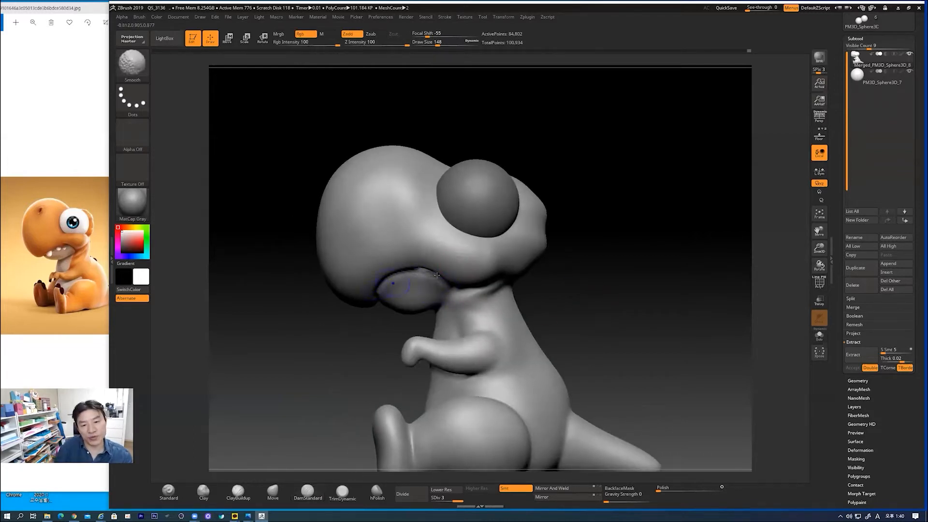
left_click_drag(366, 346, 436, 276)
- Carve a diagonal cheek crease at the mouth corner with DamStandard and soften it
mouse_move(610, 254)
left_mouse_down()
mouse_move(420, 264)
mouse_move(434, 261)
left_mouse_up()
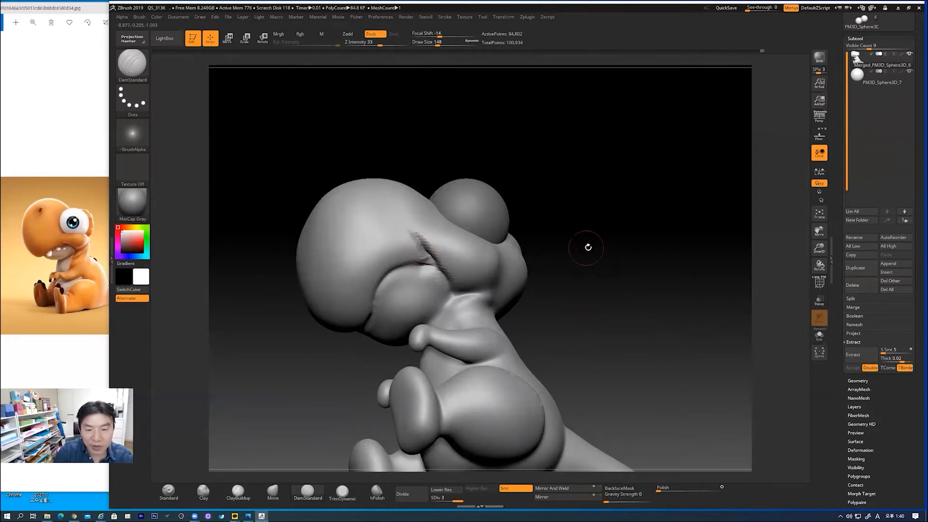
left_click_drag(586, 244, 585, 299)
mouse_move(423, 244)
left_mouse_down("shift")
mouse_move(425, 232)
mouse_move(411, 243)
mouse_move(427, 267)
mouse_move(403, 264)
mouse_move(432, 259)
left_mouse_up("shift")
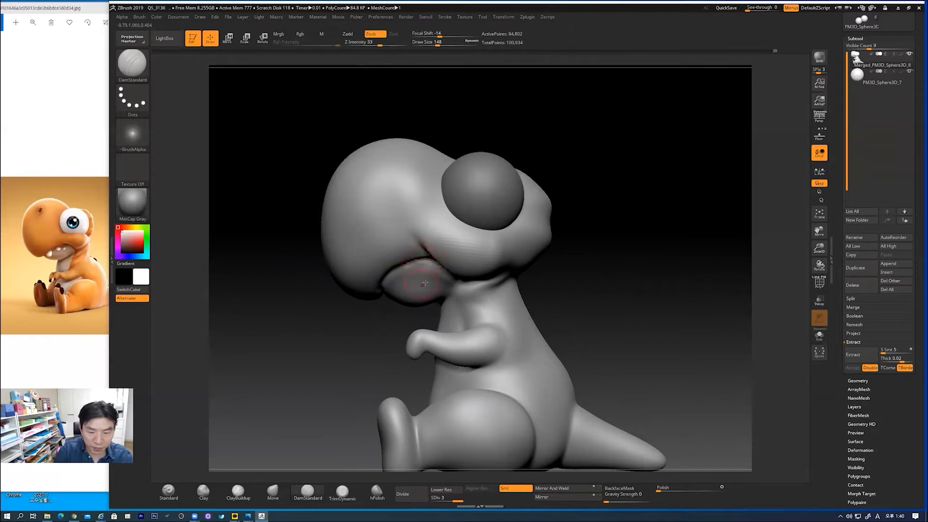
- Adjust the mouth corner with the Move brush and smooth both ends of the mouth line
left_click(273, 492)
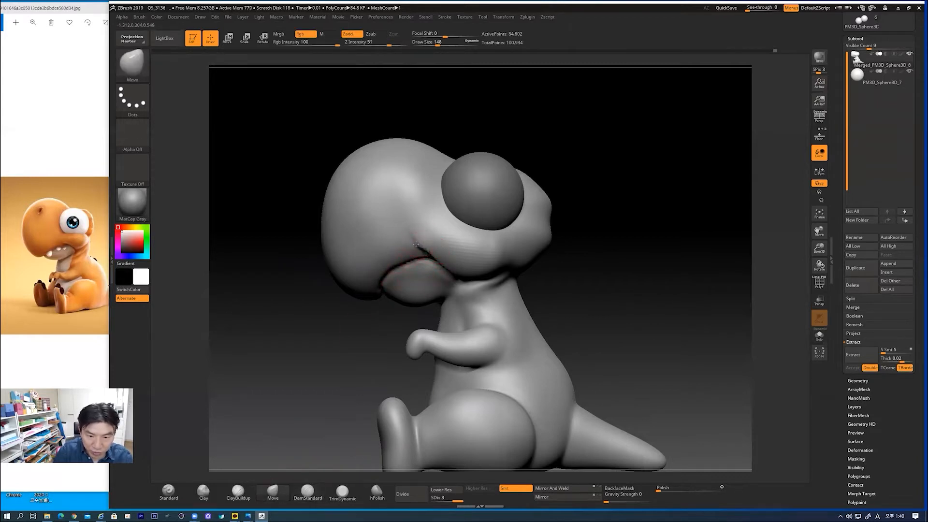
left_click_drag(417, 246, 440, 257, "shift")
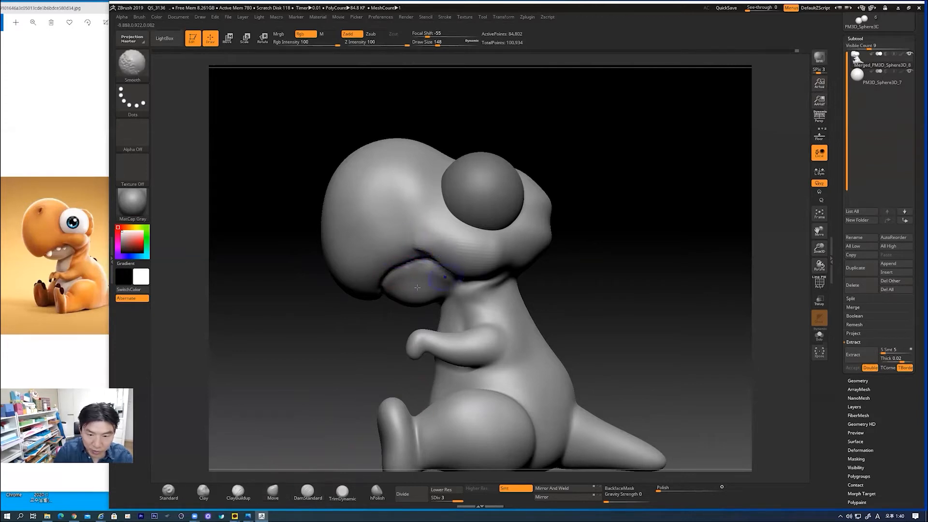
left_click_drag(380, 291, 385, 301, "shift")
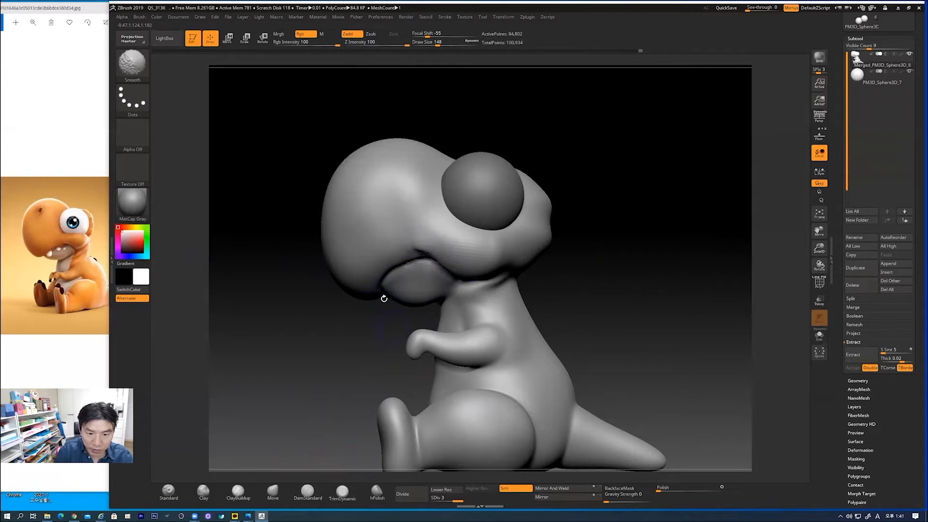
- Sharpen the mouth crease from below along the lower jaw with DamStandard and smooth the cheek
left_click_drag(375, 338, 369, 283)
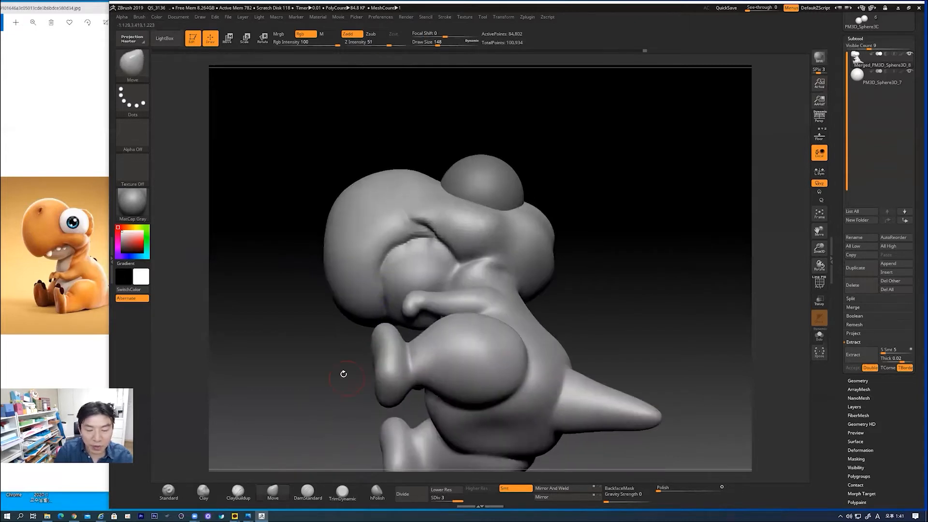
left_click_drag(342, 375, 368, 440)
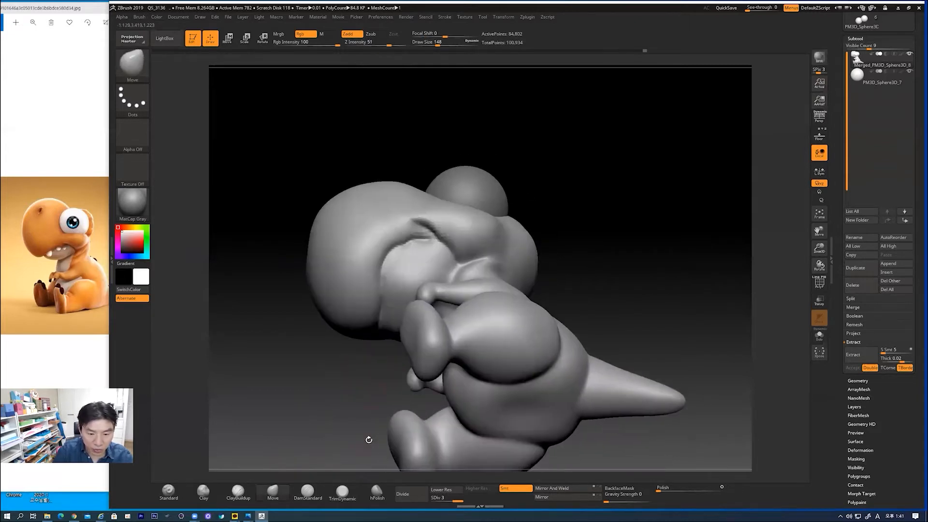
left_click(307, 492)
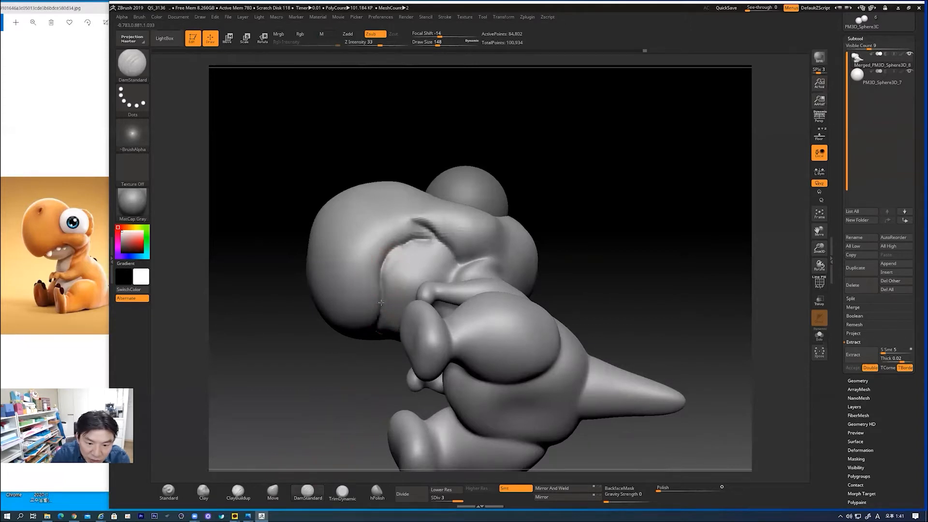
left_click_drag(397, 245, 399, 244)
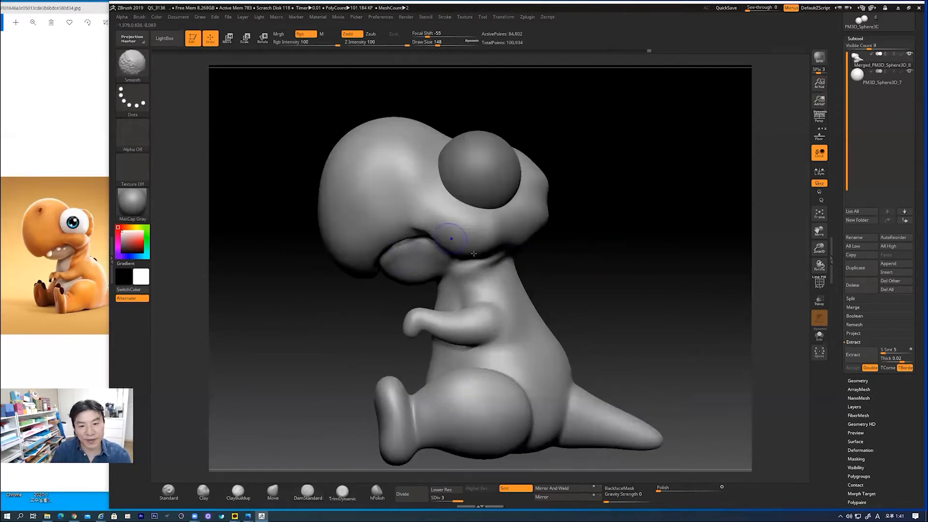
- Enlarge the Move brush to draw size 616 and pull the snout's top higher and rounder from the side and front
mouse_move(634, 283)
left_mouse_down("alt")
mouse_move(616, 288)
mouse_move(623, 298)
left_mouse_up("alt")
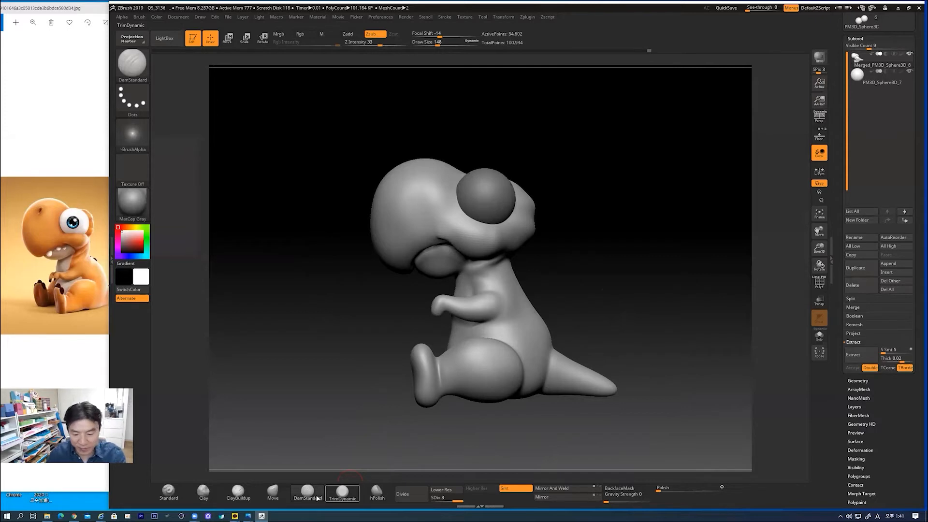
left_click(274, 493)
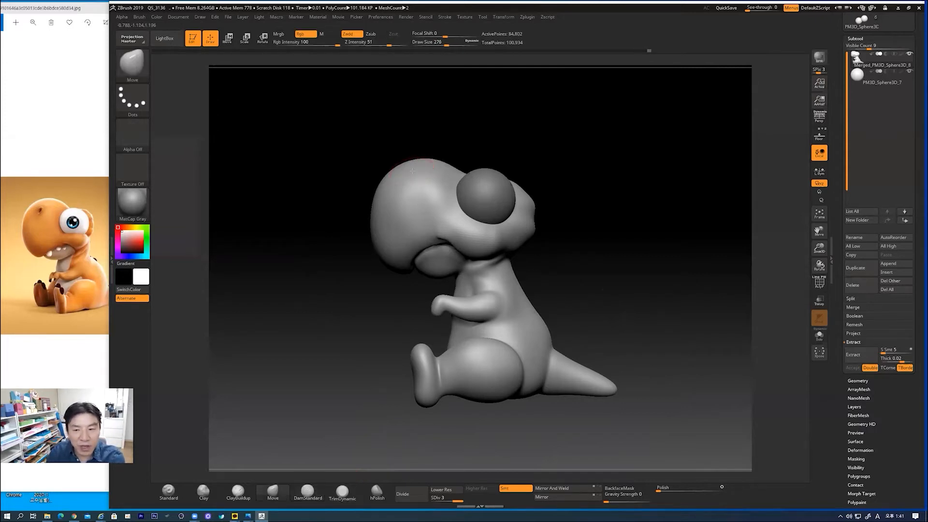
key("bracketright")
key("bracketright")
key("bracketright")
key("bracketright")
key("bracketright")
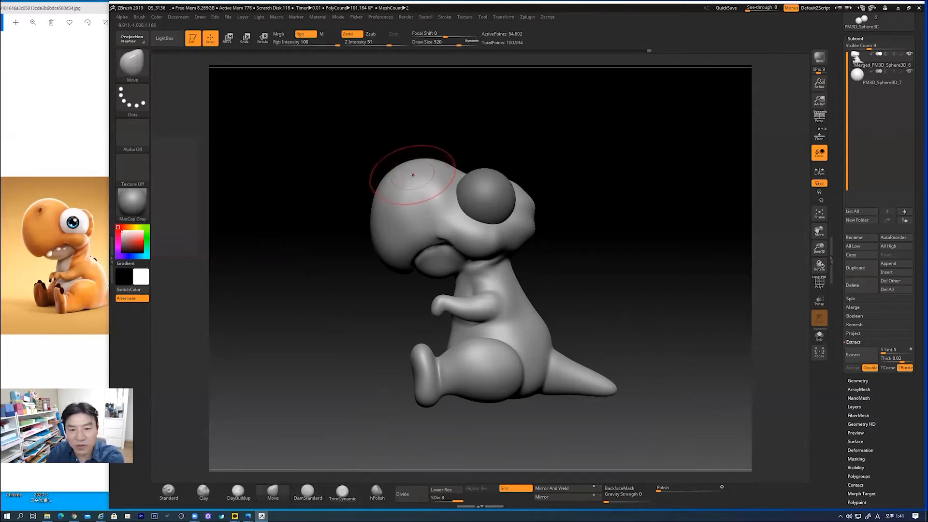
key("bracketright")
left_click_drag(416, 168, 446, 163)
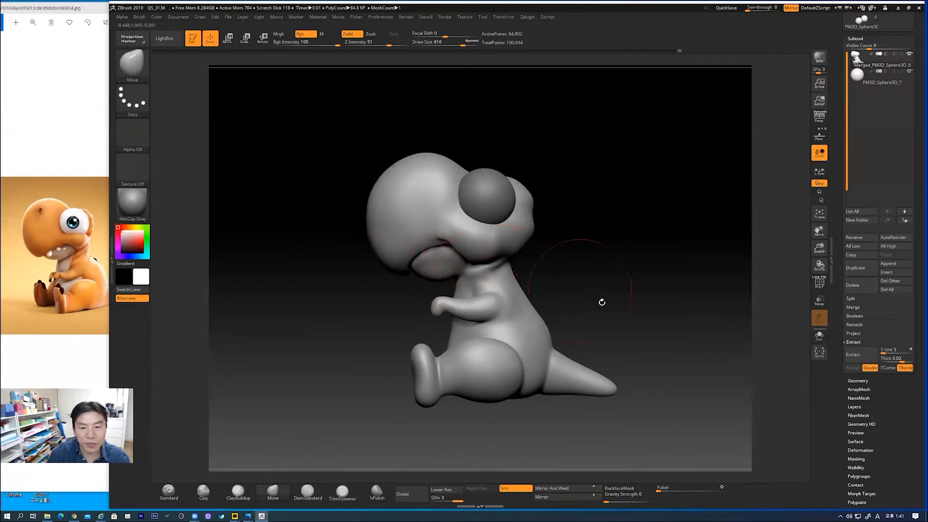
left_click_drag(601, 303, 637, 301, "shift")
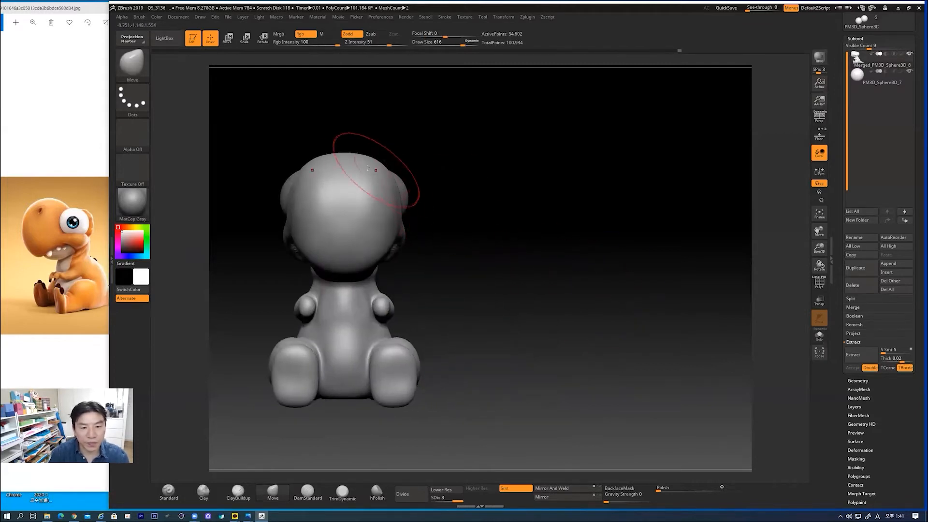
mouse_move(361, 154)
left_mouse_down()
mouse_move(376, 160)
mouse_move(356, 146)
mouse_move(386, 165)
left_mouse_up()
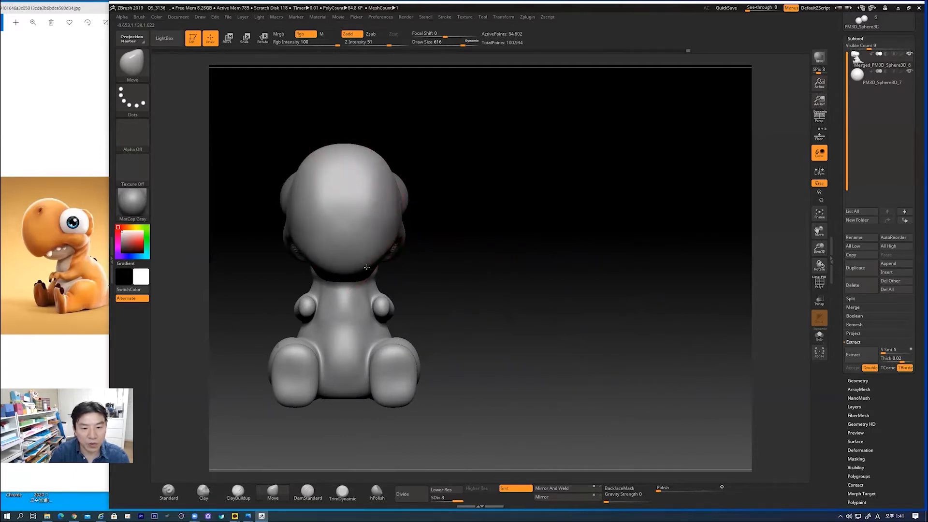
- Round out the snout's top and front with the Move brush, checking front and side, and smooth the front surface
left_click_drag(492, 214, 420, 218, "shift")
left_click_drag(433, 162, 439, 157)
left_click_drag(363, 173, 354, 186)
left_click_drag(432, 159, 398, 152)
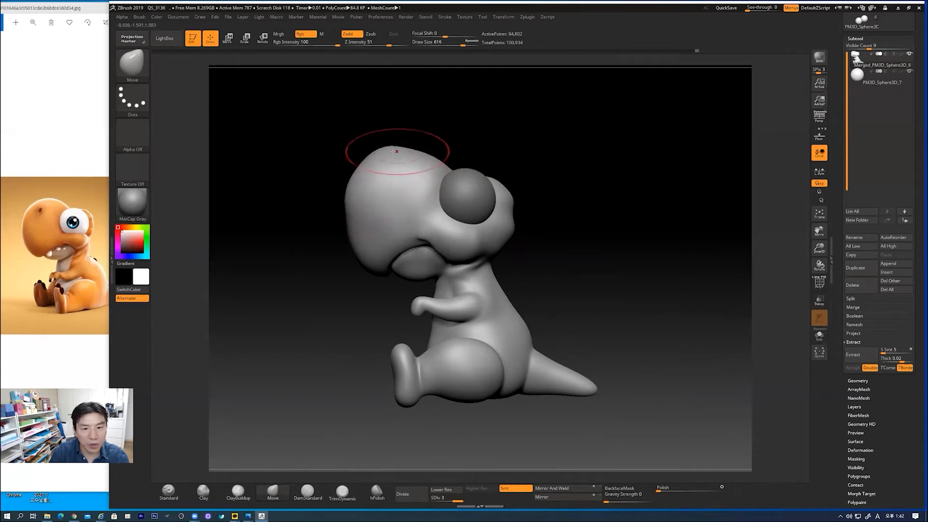
left_click_drag(353, 223, 348, 222)
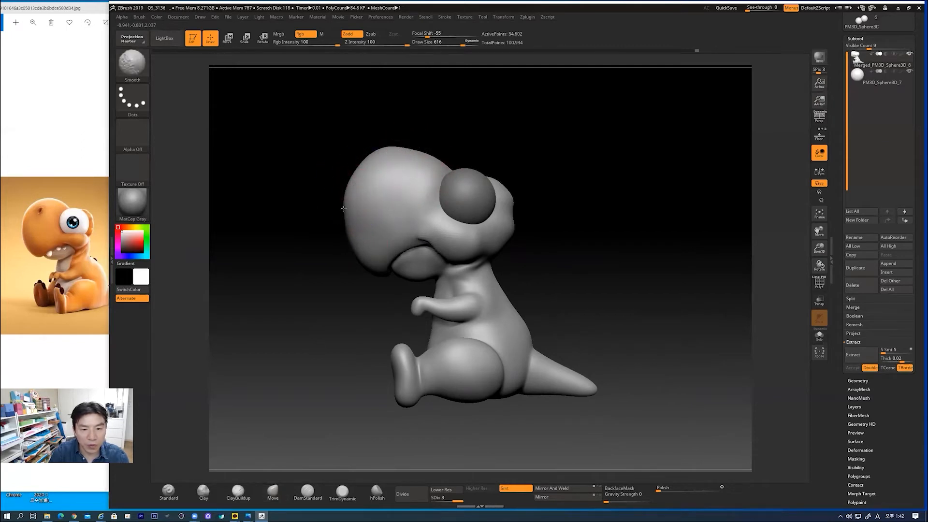
- Reduce the Move brush size and reshape the upper thighs and the underside of the rump from behind
mouse_move(590, 280)
left_mouse_down()
mouse_move(640, 283)
mouse_move(554, 323)
mouse_move(591, 333)
mouse_move(437, 333)
mouse_move(420, 323)
mouse_move(394, 329)
mouse_move(390, 348)
left_mouse_up()
key("bracketleft")
key("bracketleft")
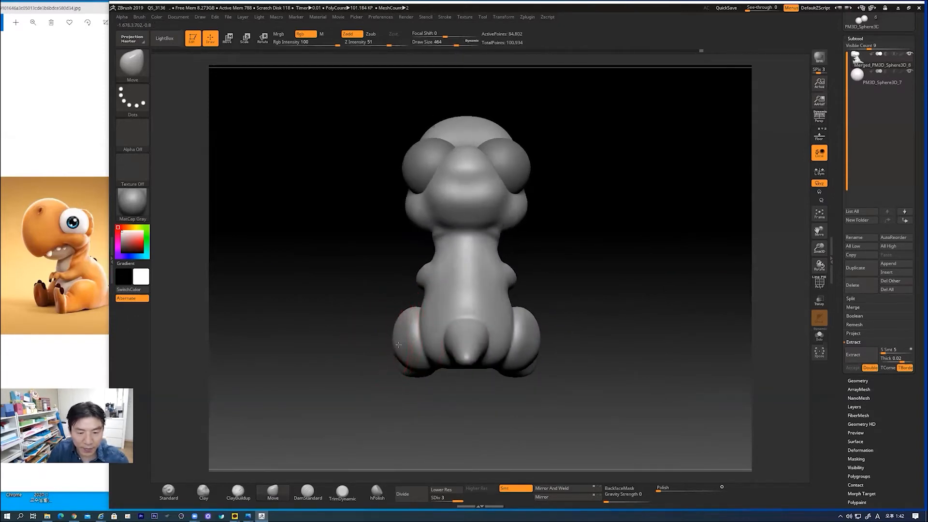
mouse_move(406, 316)
left_mouse_down()
mouse_move(426, 337)
mouse_move(427, 363)
mouse_move(419, 314)
left_mouse_up()
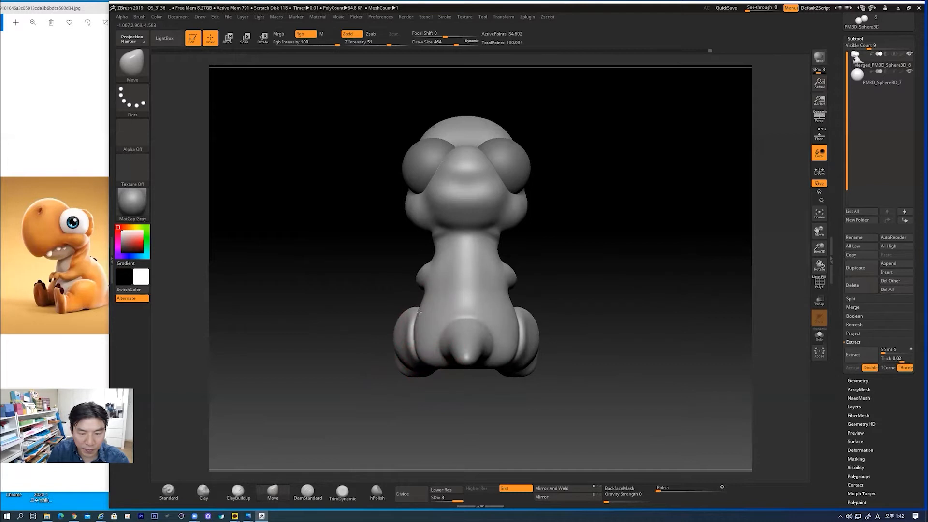
left_click_drag(590, 365, 586, 342)
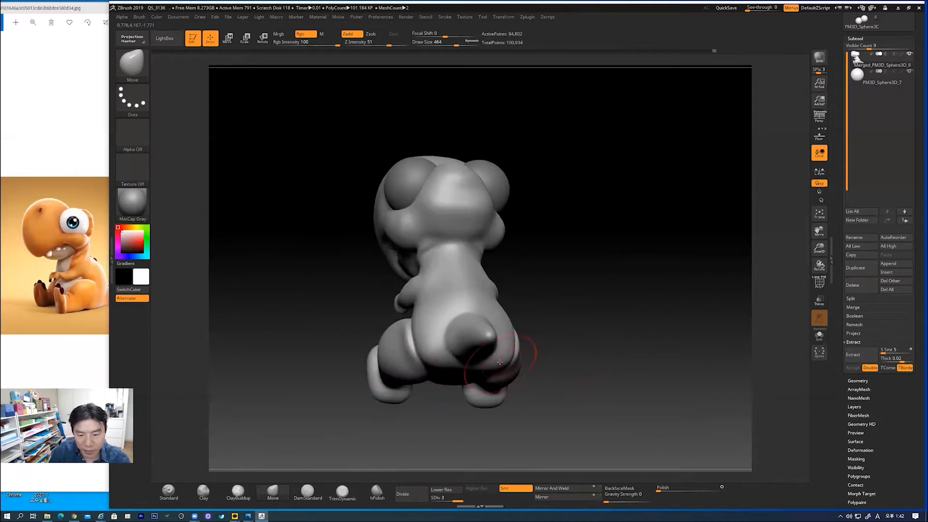
left_click_drag(477, 354, 477, 358)
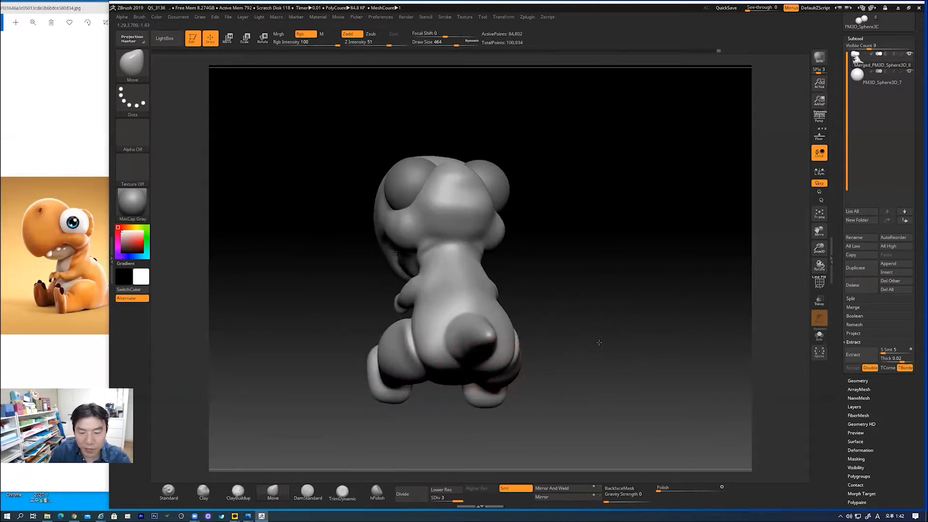
left_click_drag(599, 342, 623, 339, "shift")
left_click_drag(511, 356, 507, 358)
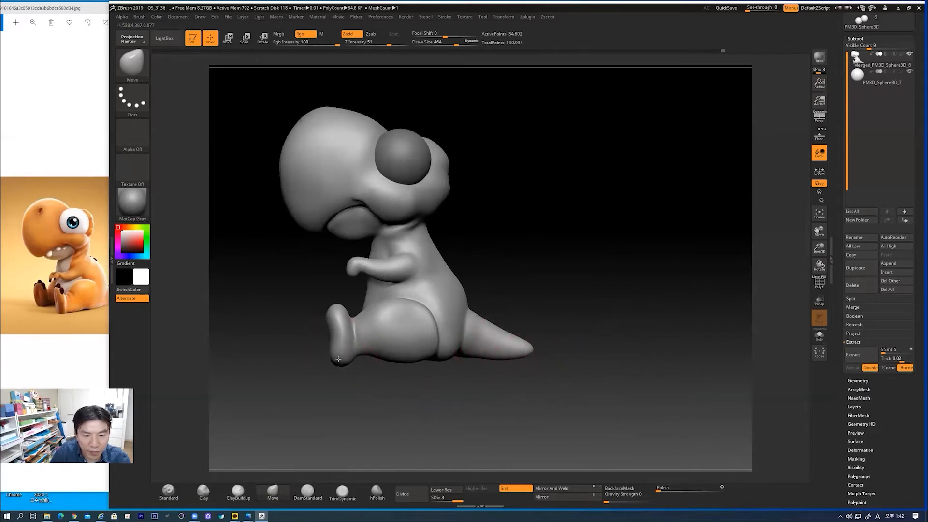
- Check the feet from the front and side, and nudge the snout's front profile outward with the Move brush
mouse_move(362, 400)
left_mouse_down("shift")
mouse_move(338, 377)
mouse_move(355, 361)
left_mouse_up("shift")
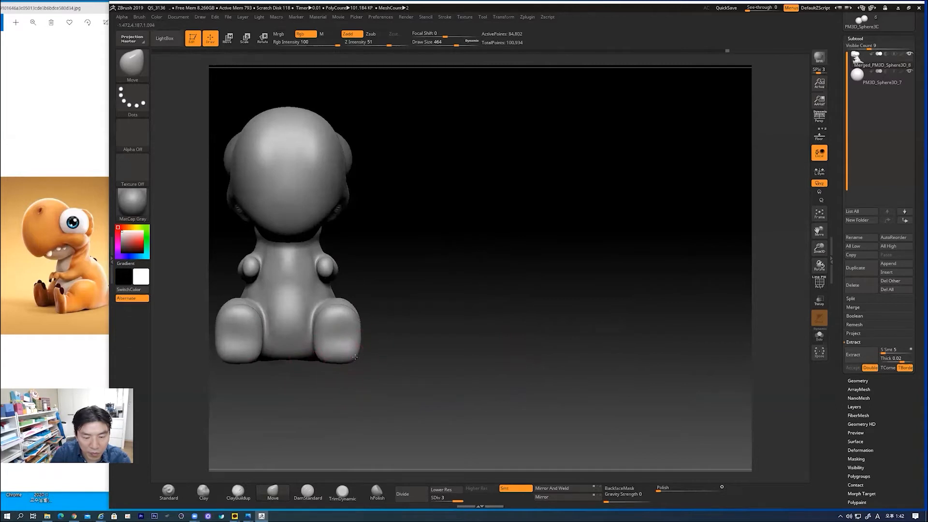
left_click_drag(433, 329, 421, 331, "shift")
left_click_drag(491, 305, 592, 250)
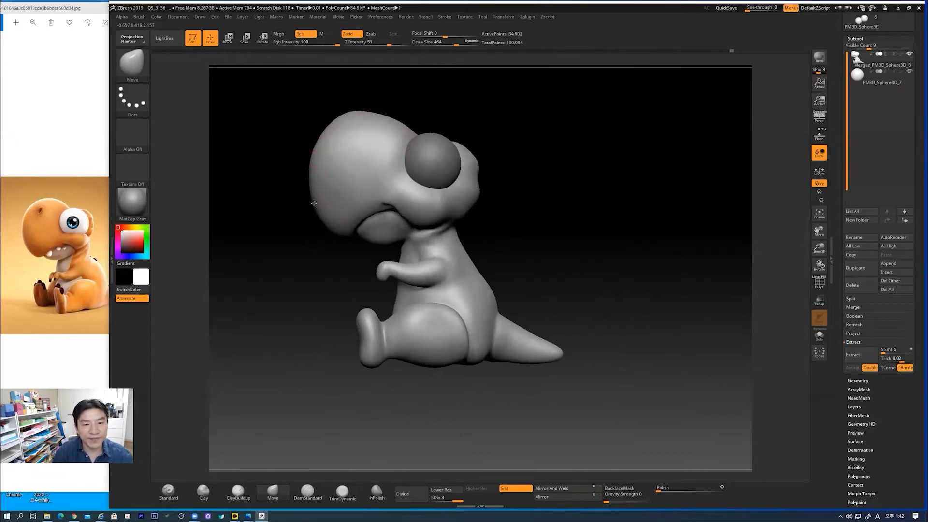
left_click_drag(332, 184, 330, 181)
mouse_move(589, 258)
left_mouse_down()
mouse_move(551, 251)
mouse_move(565, 257)
mouse_move(536, 259)
mouse_move(552, 253)
mouse_move(582, 271)
mouse_move(564, 271)
mouse_move(577, 269)
left_mouse_up()
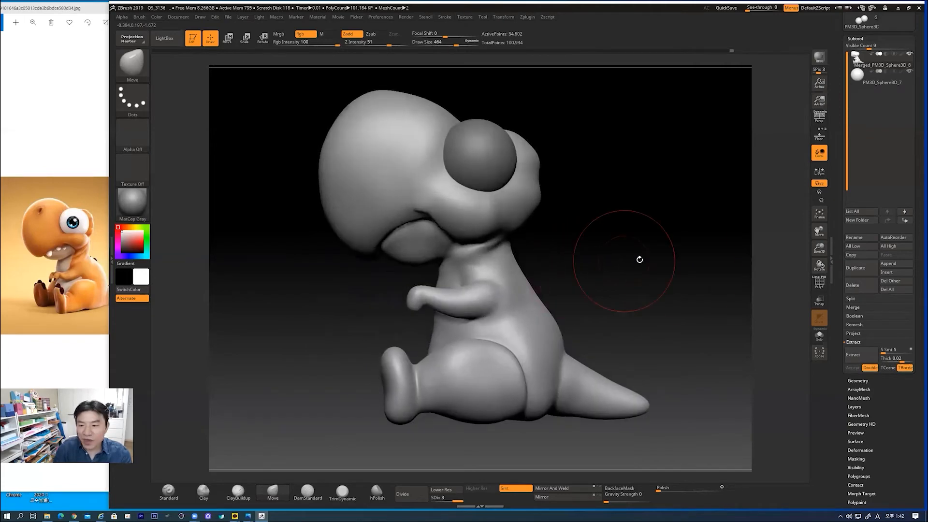
- Display the wireframe, examine the polygon flow around the mouth, eye, arm and leg, and hide the wireframe again
left_click(819, 283)
left_click_drag(629, 241, 444, 254)
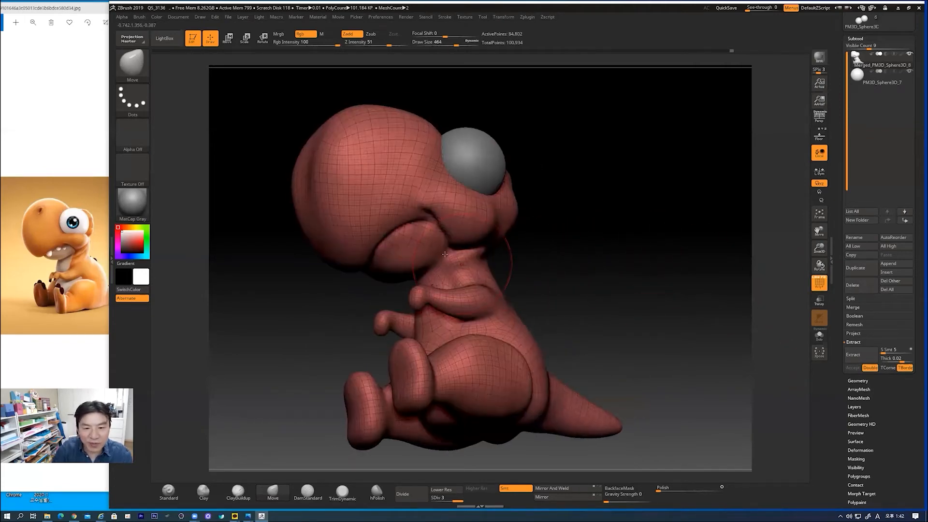
mouse_move(580, 259)
left_mouse_down()
mouse_move(600, 244)
mouse_move(591, 270)
mouse_move(539, 269)
mouse_move(572, 268)
left_mouse_up()
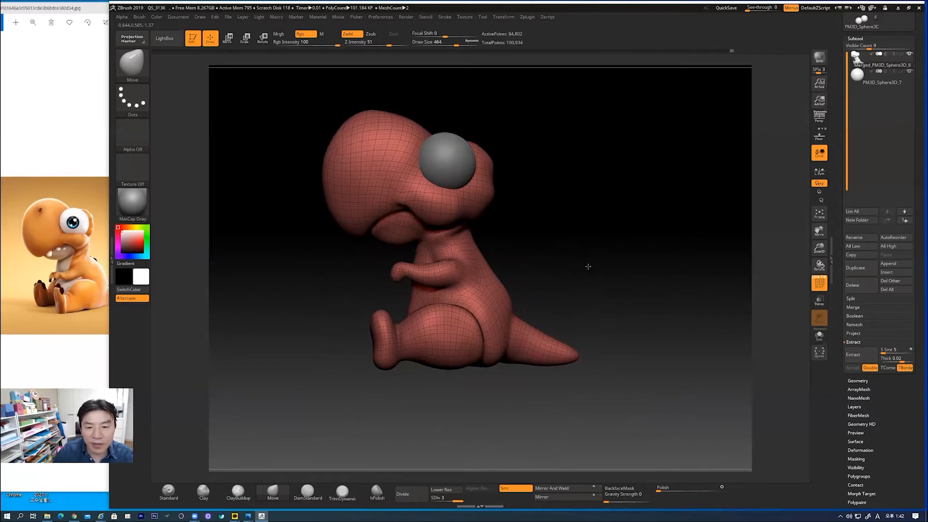
left_click_drag(586, 266, 575, 314, "alt")
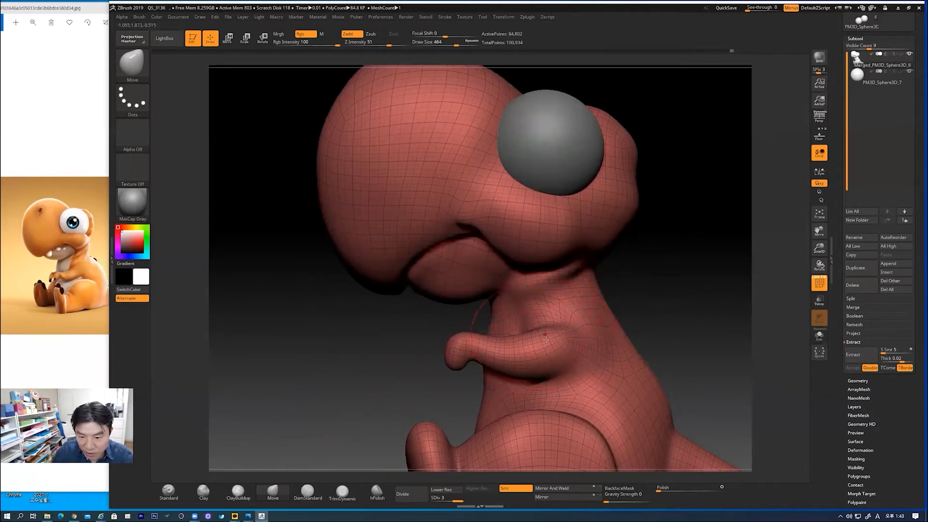
key("bracketright")
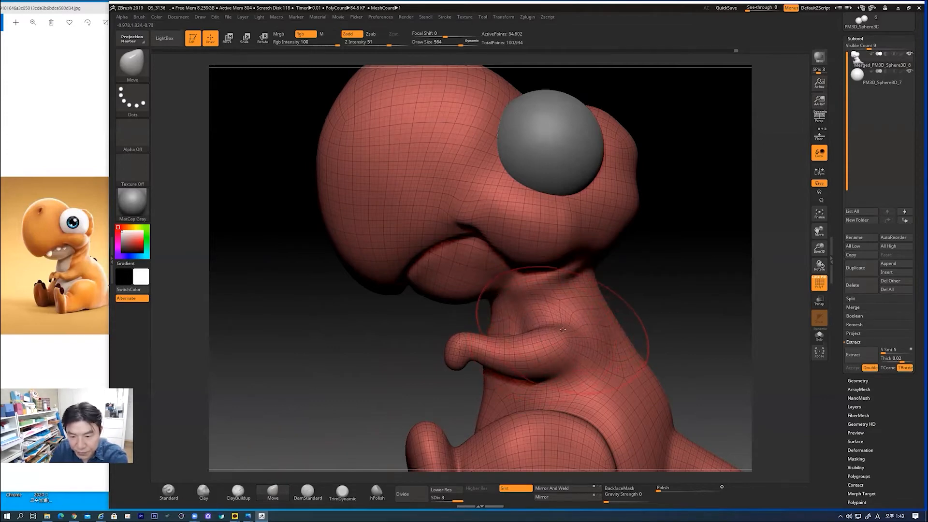
key("bracketleft")
key("bracketleft")
key("bracketleft")
key("bracketleft")
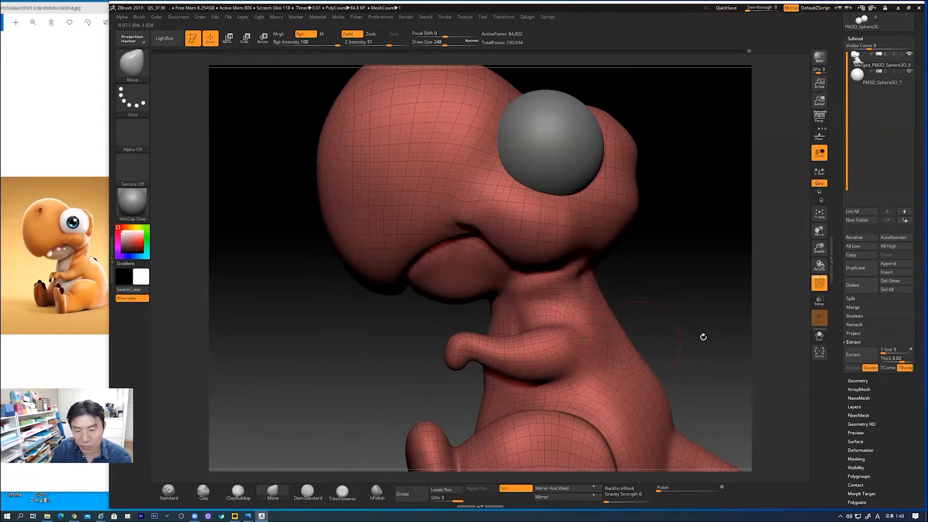
left_click_drag(694, 314, 664, 297, "alt")
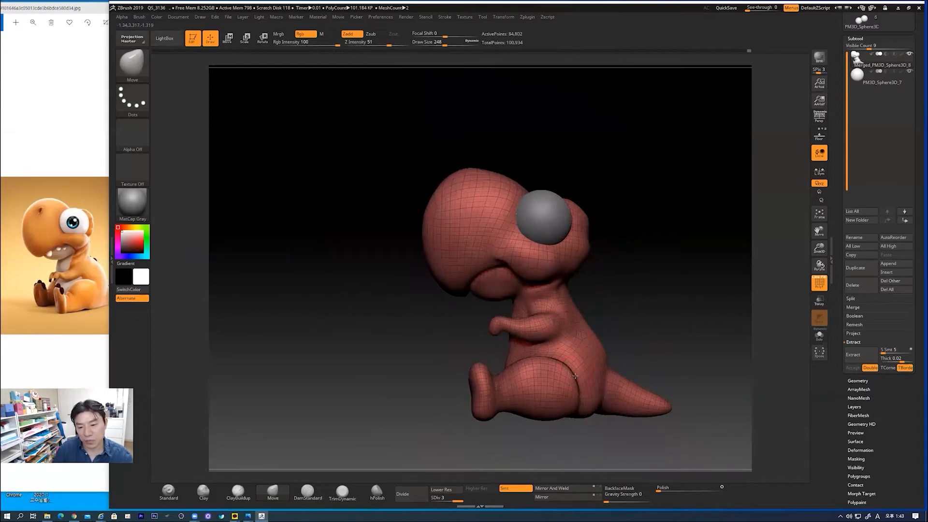
left_click(822, 285)
- Switch to the ZRemesherGuides brush and draw a guide loop around the eye socket with a crossing guide down the cheek
left_click_drag(686, 317, 628, 315)
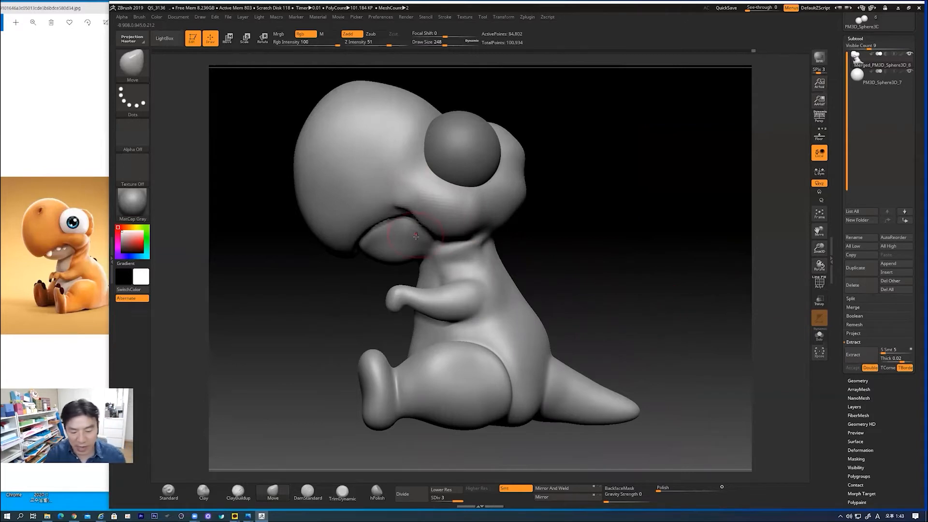
key("bracketleft")
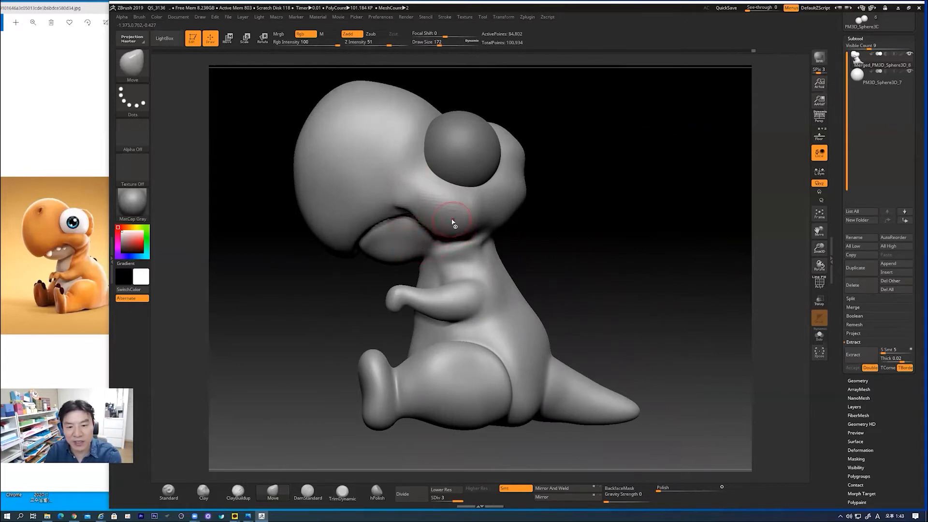
left_click(132, 63)
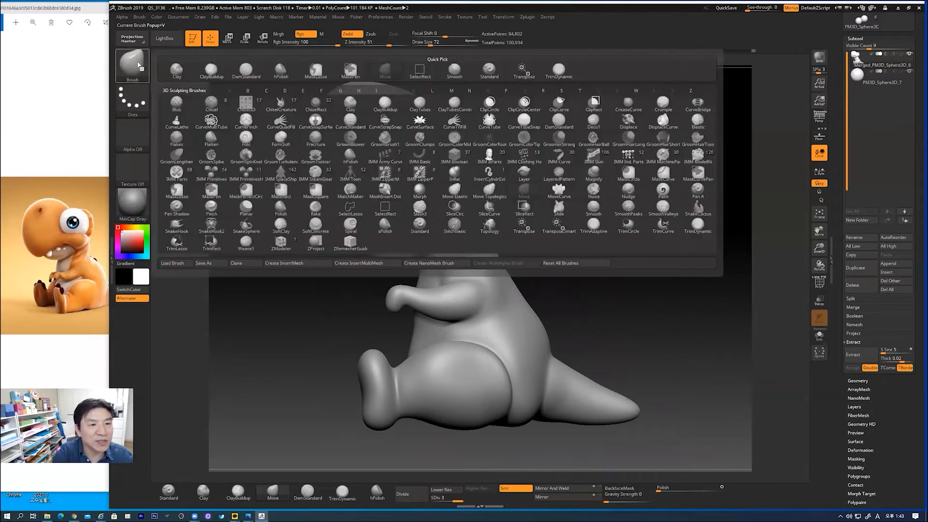
left_click(347, 246)
left_click_drag(612, 228, 583, 313)
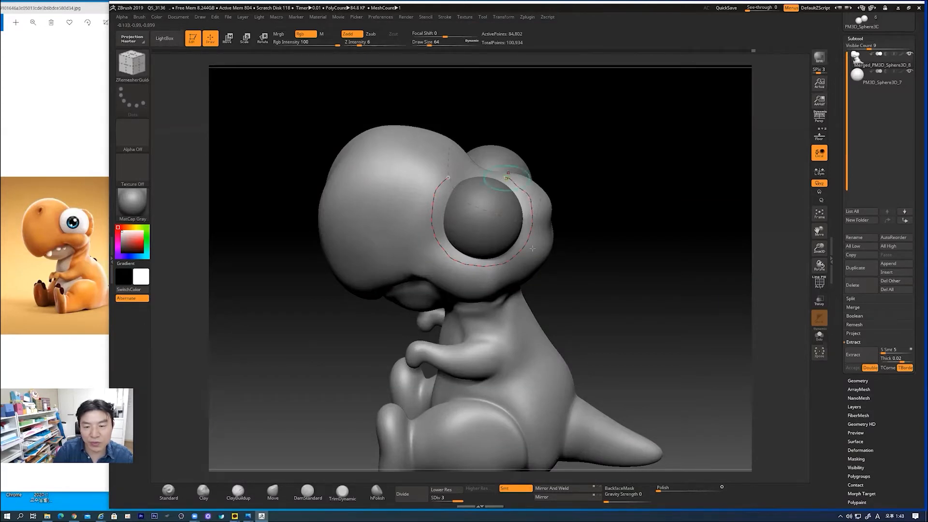
left_click_drag(642, 279, 642, 265)
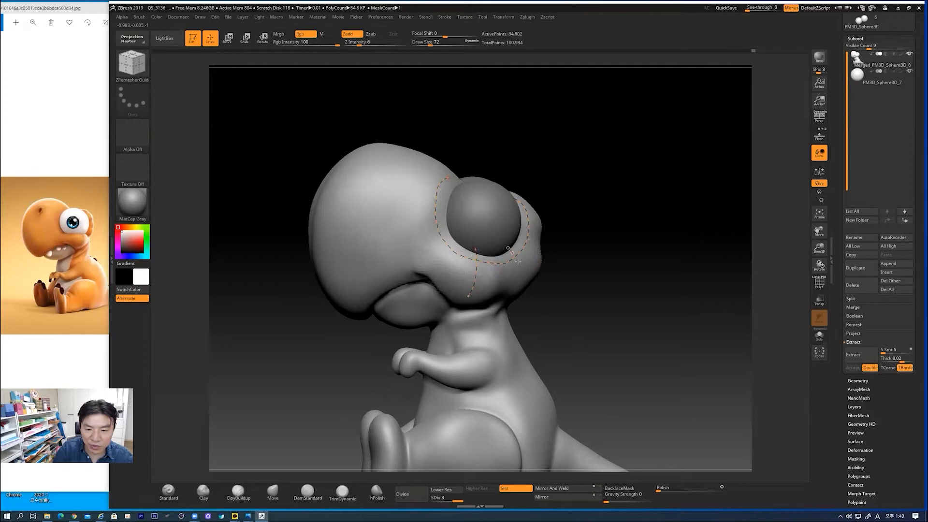
- Draw guide curves from the eye loop across the rear cheek and back of the head, with one crossing them
left_click_drag(628, 289, 559, 274)
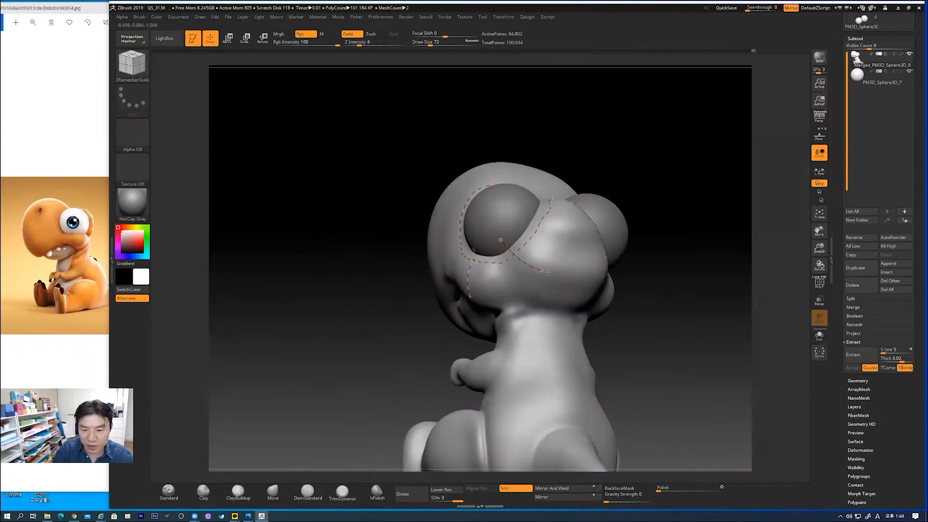
left_click(558, 274)
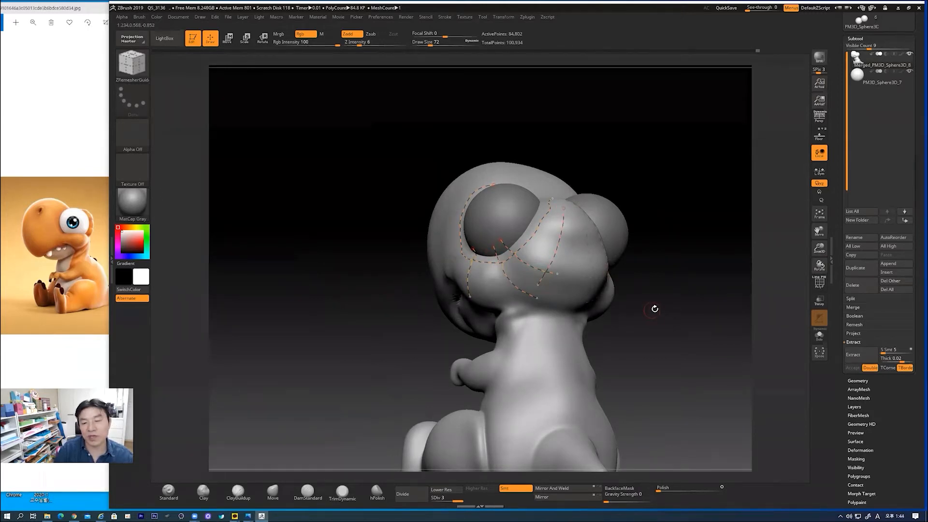
left_click_drag(655, 308, 660, 311)
left_click(512, 294)
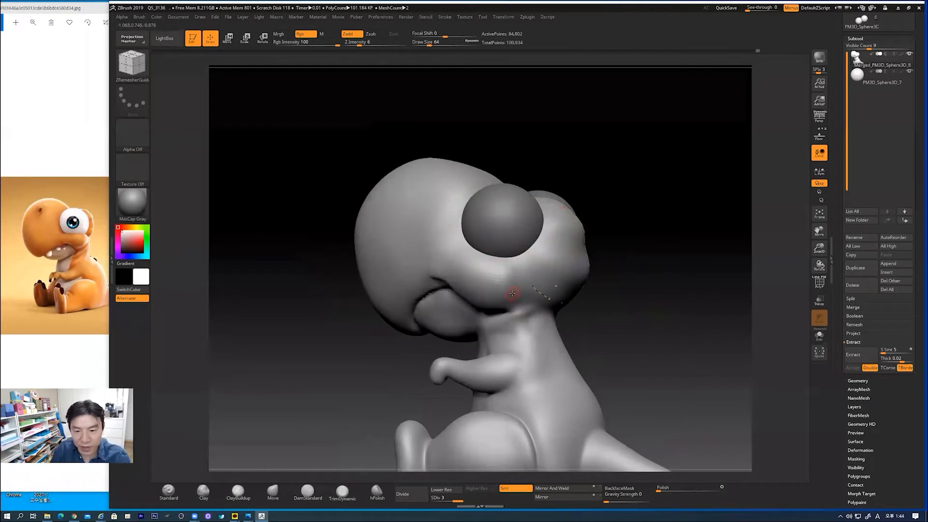
- Draw two lengthwise guide curves along the side of the snout and one vertical guide crossing them
left_click_drag(646, 313, 651, 322)
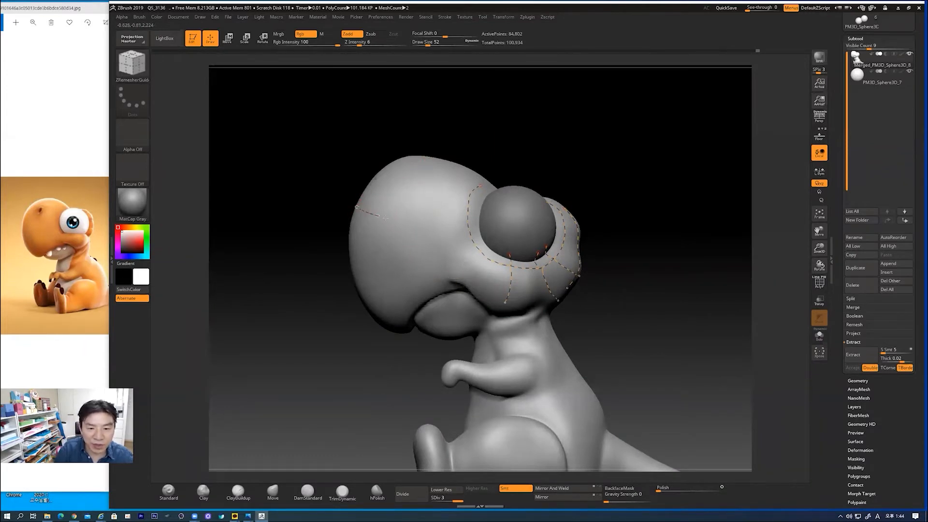
left_click_drag(423, 226, 434, 225)
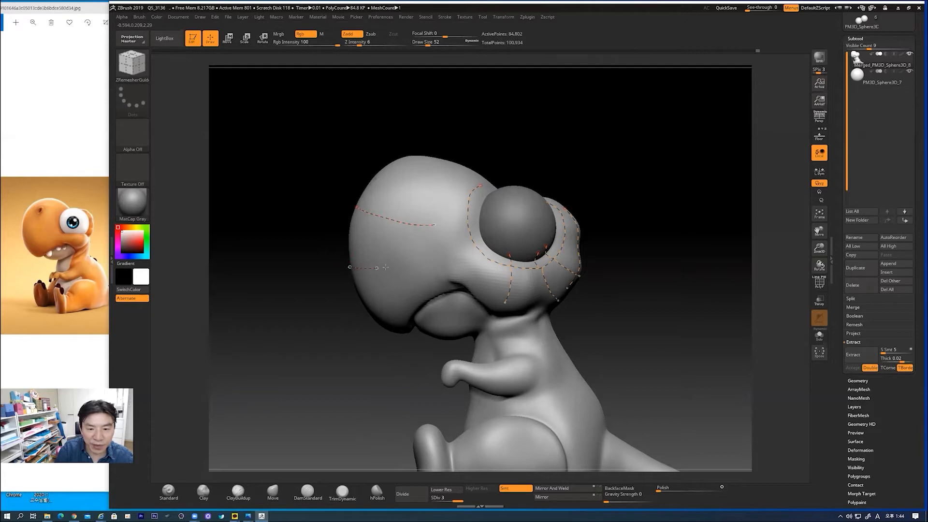
left_click_drag(432, 257, 433, 257)
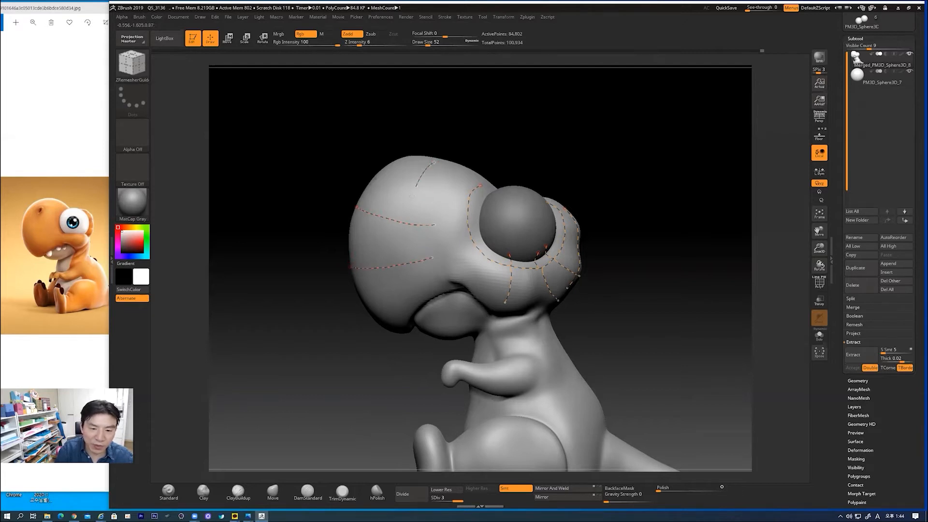
- Draw two lengthwise guide curves along the lower jaw and several short guides crossing them, adjusting the brush size as needed
left_click_drag(647, 339, 670, 297, "alt")
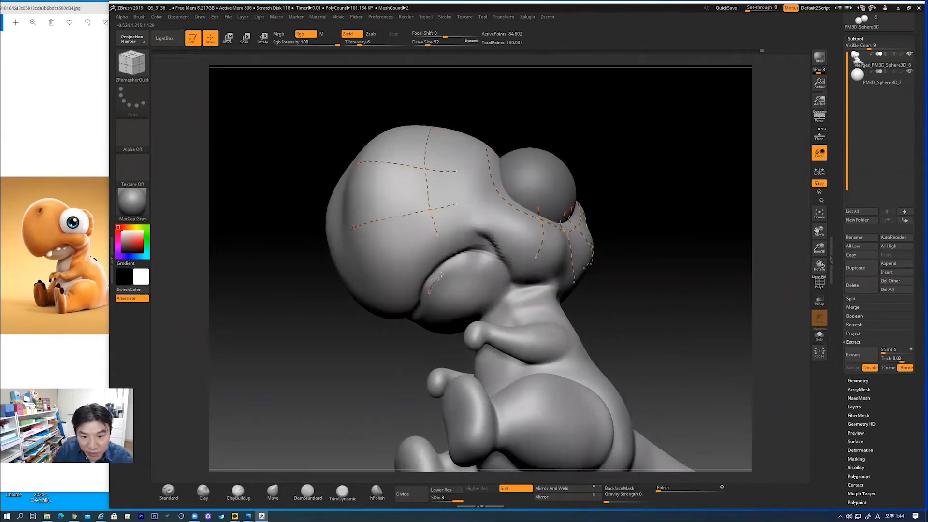
left_click_drag(503, 276, 503, 277)
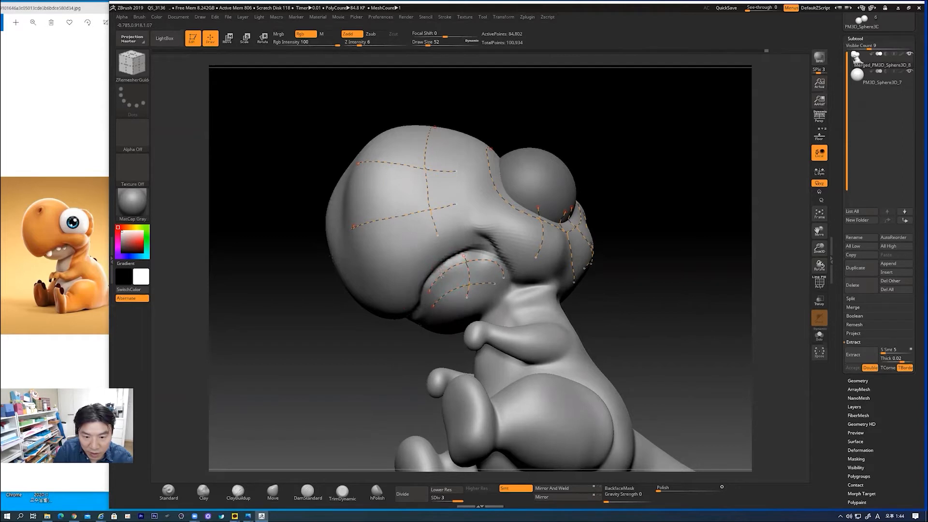
left_click_drag(450, 304, 453, 306)
left_click_drag(619, 312, 598, 313)
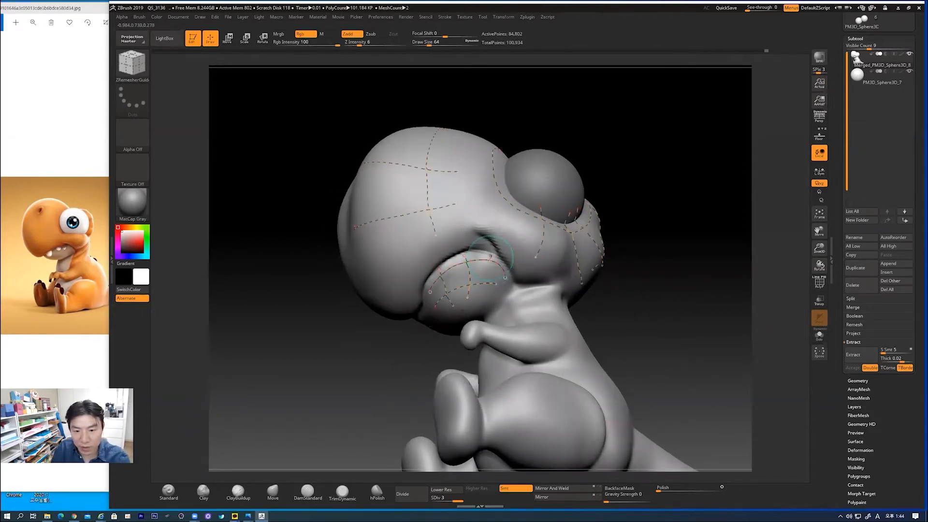
key("bracketleft")
key("bracketleft")
key("bracketleft")
key("bracketleft")
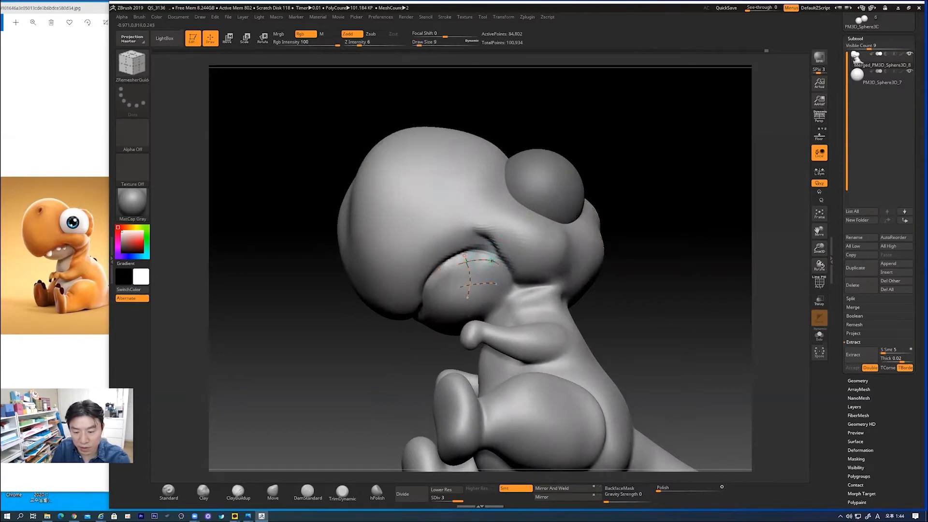
key("bracketright")
key("bracketright")
key("bracketright")
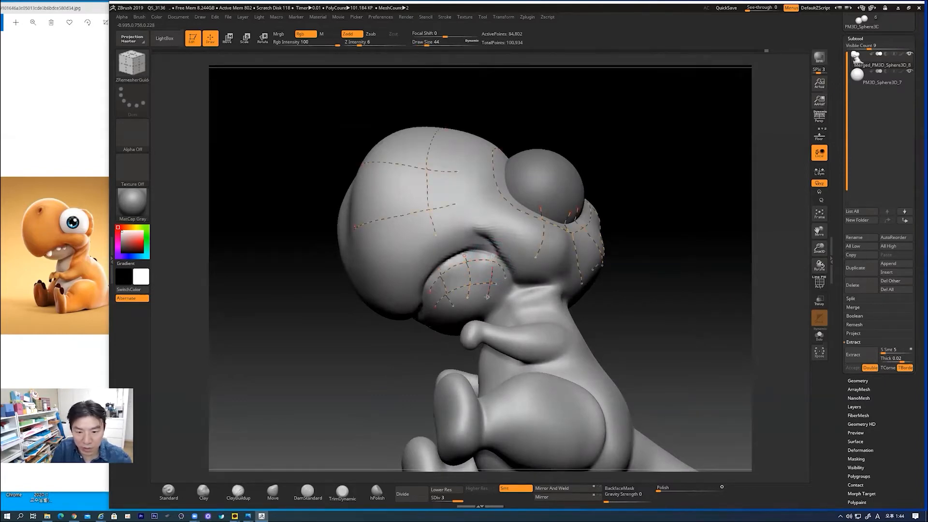
- Draw two concentric ZRemesher guide loops around the base of the arm at the shoulder, continuing them onto the chest
mouse_move(648, 317)
left_mouse_down()
mouse_move(627, 332)
mouse_move(658, 318)
mouse_move(642, 338)
mouse_move(710, 321)
mouse_move(632, 288)
mouse_move(652, 300)
mouse_move(645, 333)
left_mouse_up()
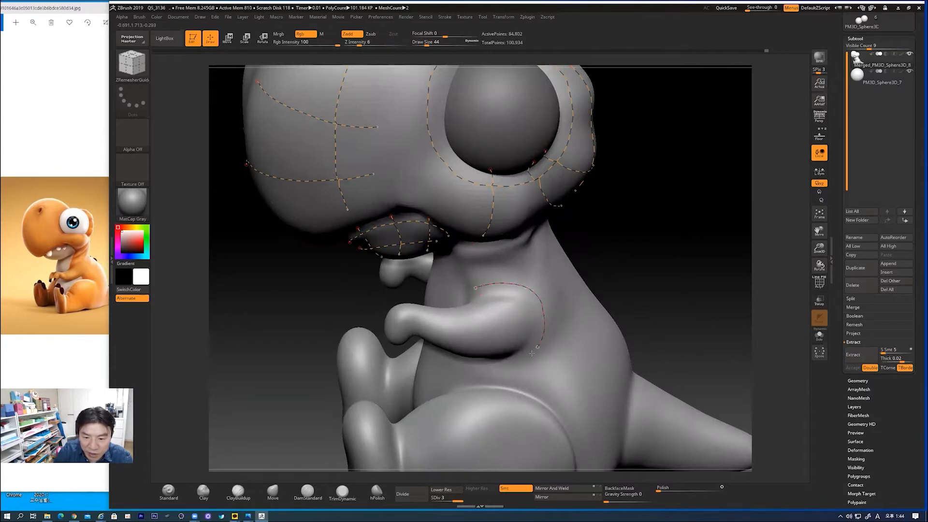
left_click_drag(655, 288, 600, 287)
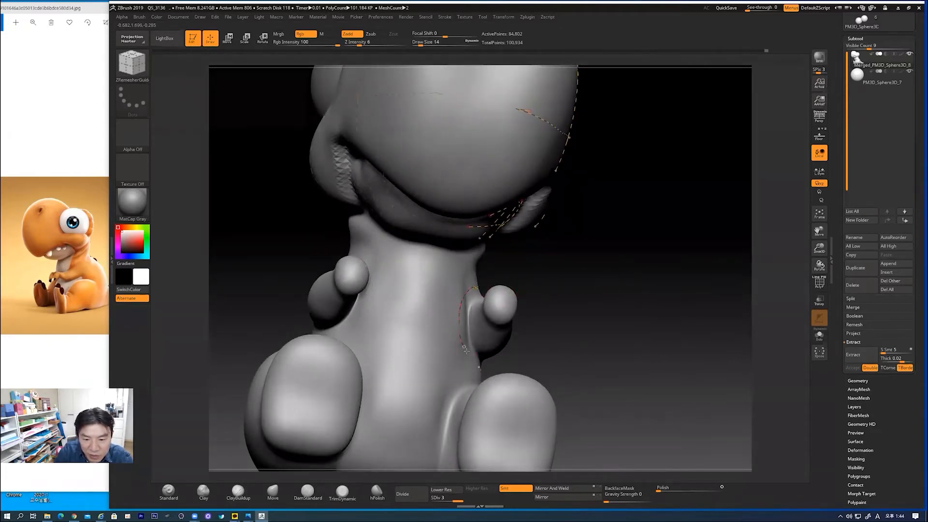
left_click_drag(637, 344, 493, 334)
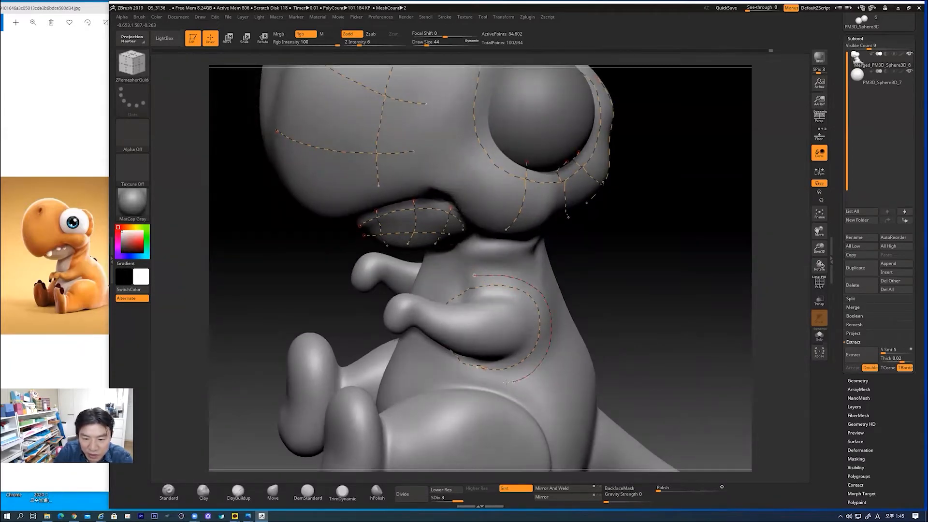
left_click_drag(613, 271, 667, 278)
left_click_drag(473, 274, 454, 283)
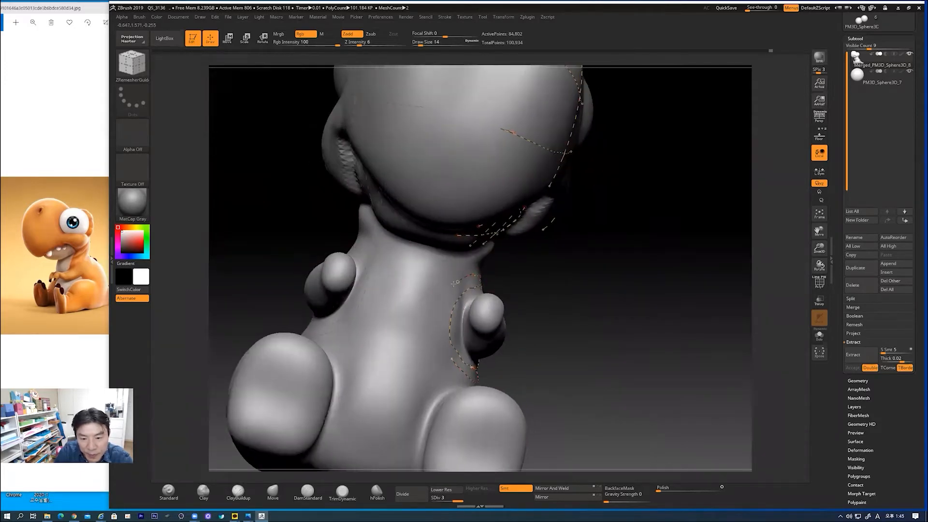
- Draw a guide loop around the hip where the thigh meets the body, continuing it along the belly side
mouse_move(592, 351)
left_mouse_down()
mouse_move(575, 338)
mouse_move(560, 343)
mouse_move(587, 339)
mouse_move(638, 261)
mouse_move(542, 293)
left_mouse_up()
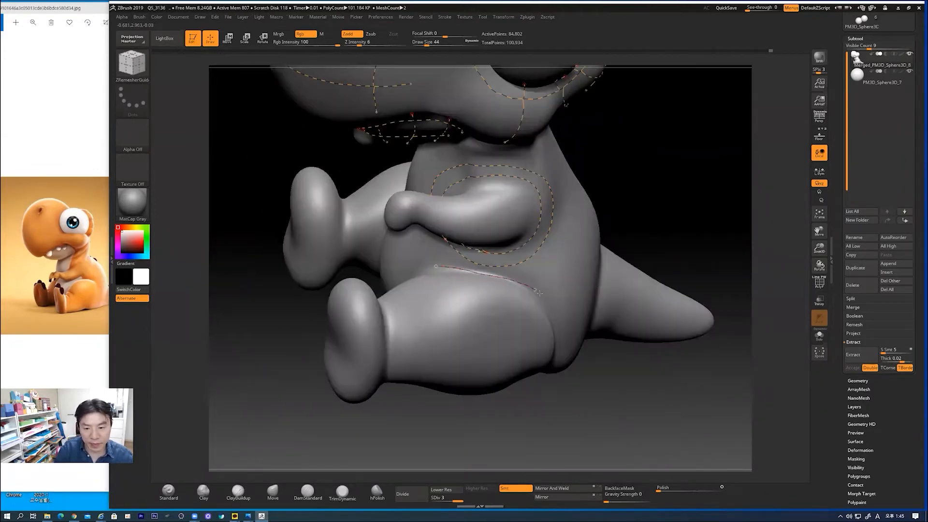
mouse_move(558, 337)
left_mouse_down()
mouse_move(587, 342)
mouse_move(561, 323)
mouse_move(545, 363)
left_mouse_up()
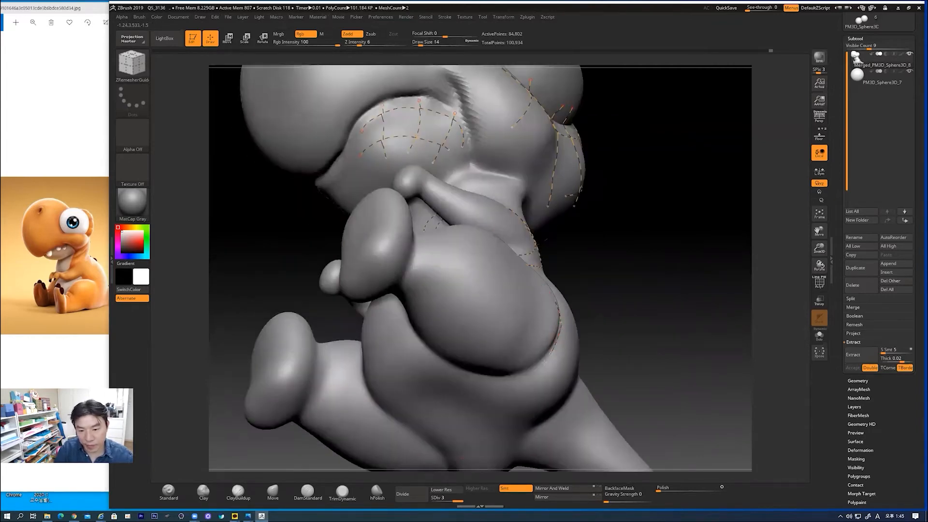
left_click_drag(437, 360, 436, 359)
left_click_drag(629, 279, 649, 291)
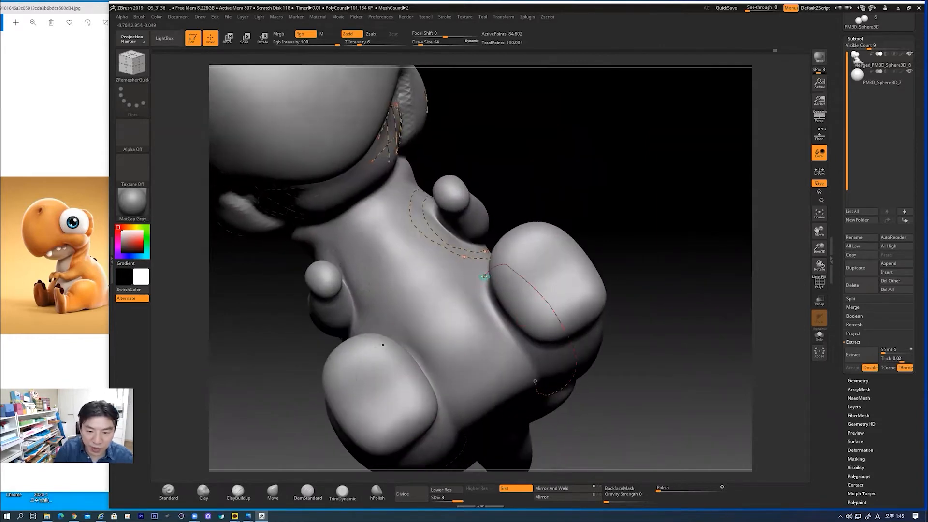
left_click_drag(485, 276, 477, 302)
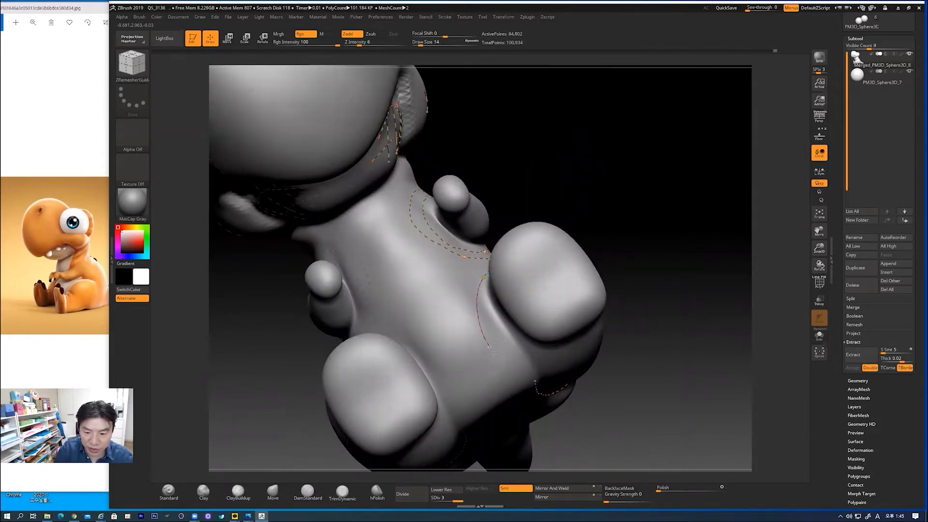
left_click_drag(530, 380, 534, 380)
- Try to draw a guide curve around the base of the tail, extending it beneath the tail
mouse_move(731, 315)
left_mouse_down()
mouse_move(693, 352)
mouse_move(729, 285)
mouse_move(522, 252)
left_mouse_up()
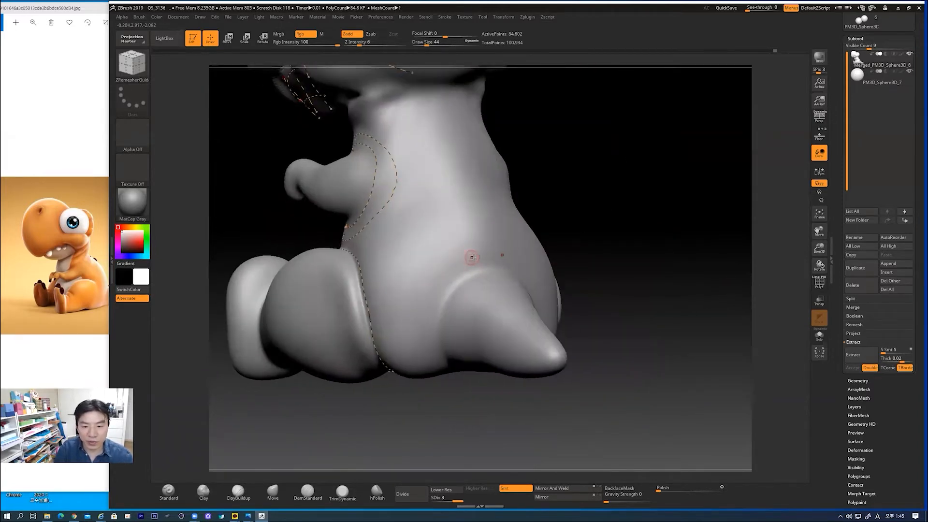
right_click_drag(476, 256, 459, 265)
mouse_move(385, 362)
left_mouse_down()
mouse_move(474, 245)
mouse_move(487, 247)
left_mouse_up()
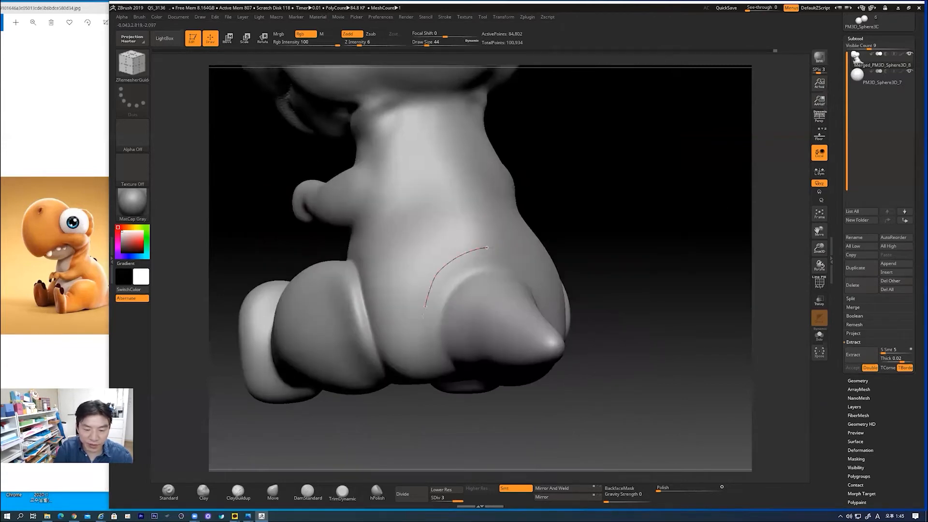
left_click_drag(440, 366, 441, 366)
right_click_drag(522, 429, 448, 351)
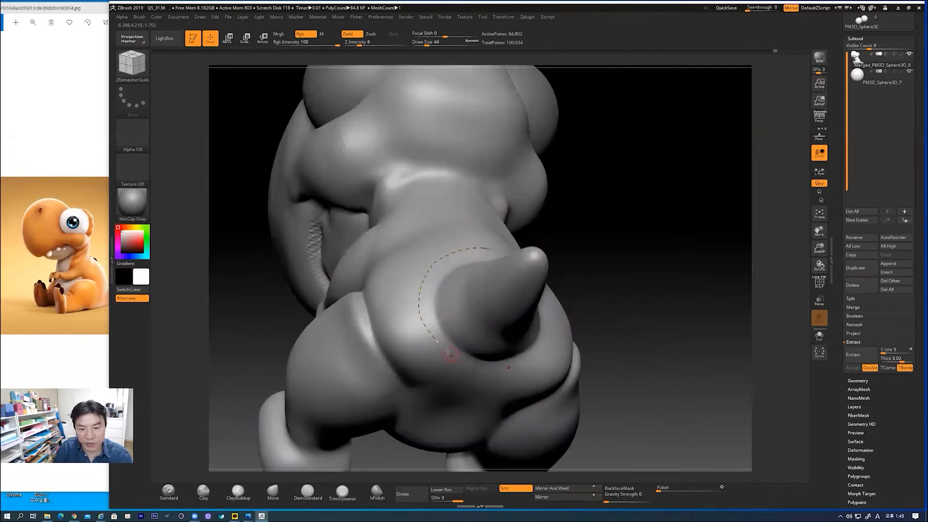
left_click_drag(476, 363, 480, 364)
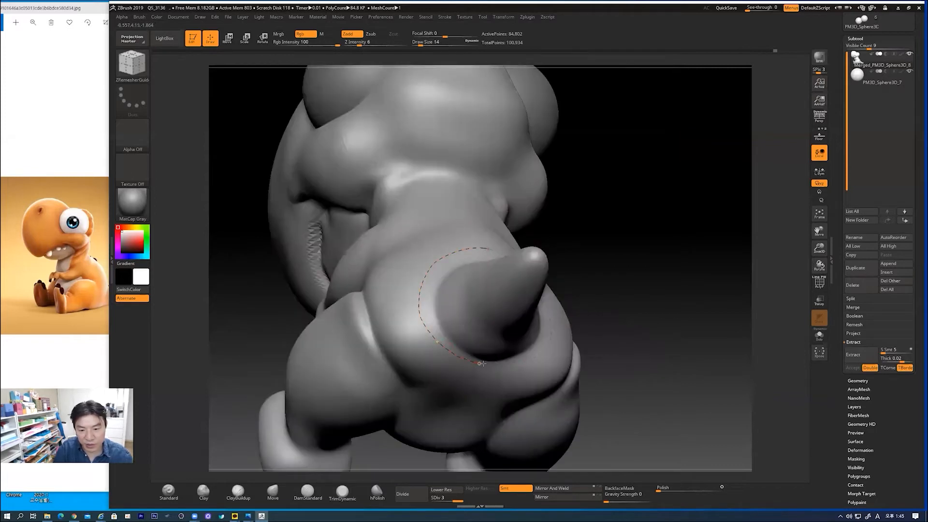
left_click_drag(646, 335, 601, 355, "shift")
left_click_drag(653, 290, 564, 295, "alt")
mouse_move(564, 295)
left_mouse_down()
mouse_move(586, 305)
mouse_move(572, 338)
mouse_move(534, 337)
mouse_move(524, 356)
mouse_move(561, 285)
mouse_move(595, 284)
mouse_move(523, 294)
left_mouse_up()
key("ctrl")
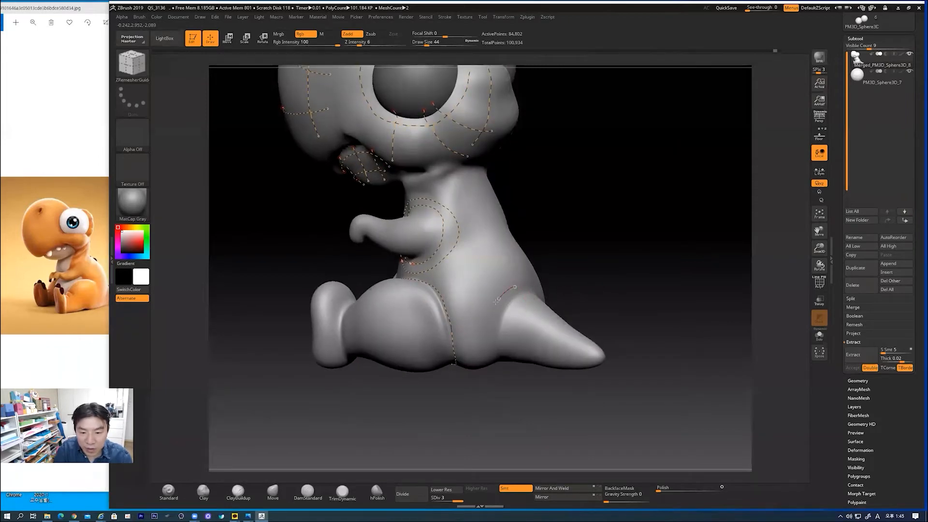
- Draw the guide curve around one side of the tail base from the back to the underside, undoing stray strokes
mouse_move(530, 400)
left_mouse_down()
mouse_move(483, 339)
mouse_move(512, 364)
left_mouse_up()
mouse_move(653, 312)
left_mouse_down()
mouse_move(656, 321)
mouse_move(633, 310)
left_mouse_up()
key("bracketleft")
key("bracketleft")
key("bracketleft")
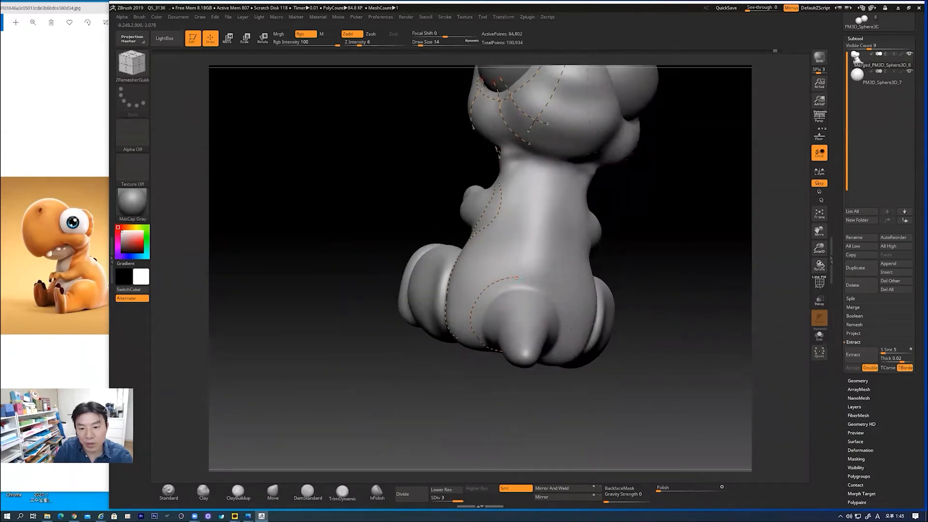
left_click_drag(534, 279, 652, 292)
key("ctrl+z")
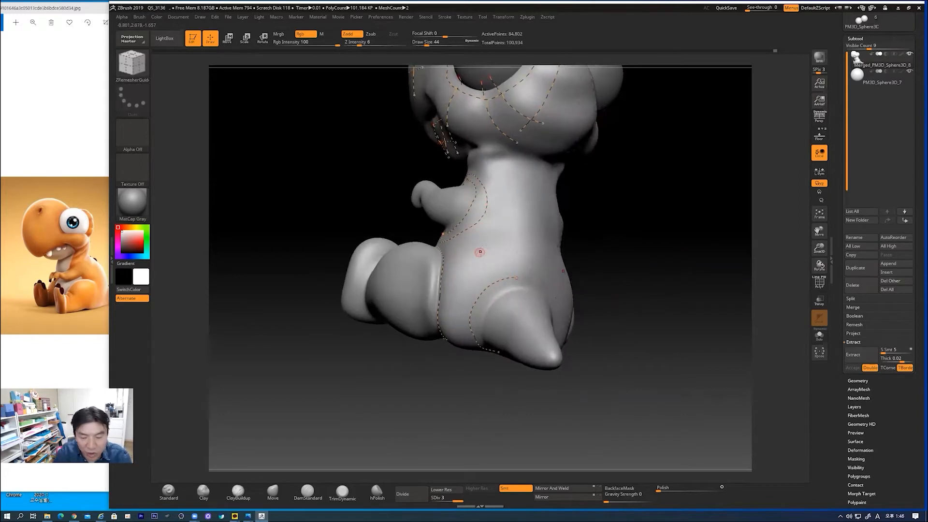
left_click(488, 250)
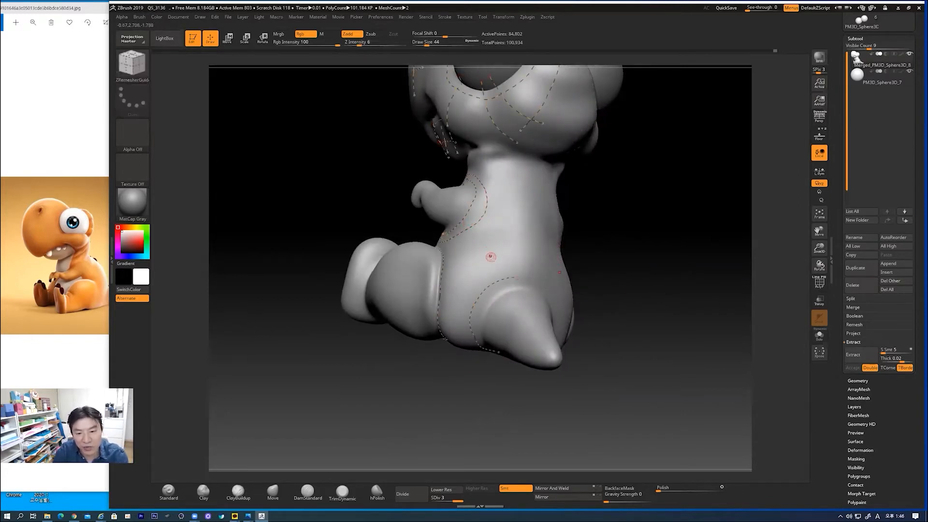
key("ctrl+z")
- Try to draw a guide curve down the outer side of the ankle, undoing the misplaced stroke
left_click_drag(603, 274, 642, 230)
left_click_drag(440, 342, 395, 305, "alt")
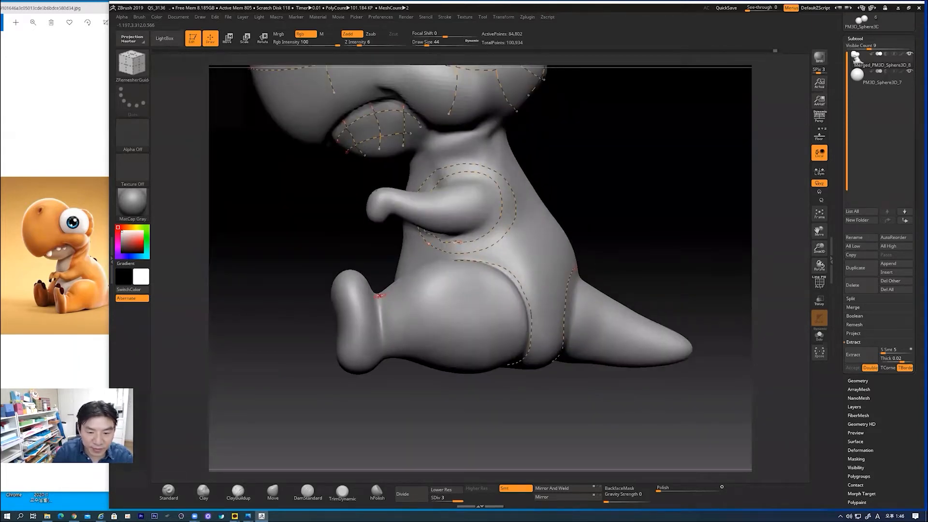
left_click_drag(395, 394, 408, 382)
key("ctrl+z")
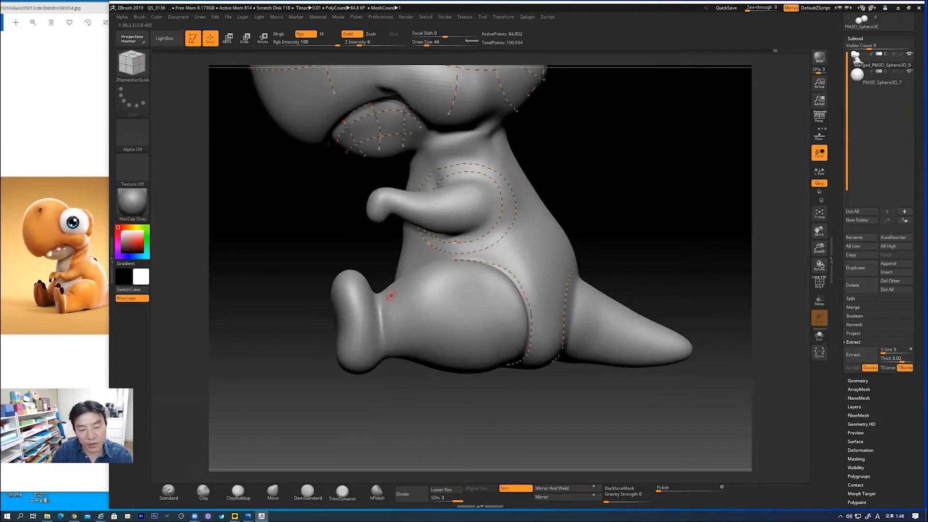
left_click_drag(390, 408, 384, 313)
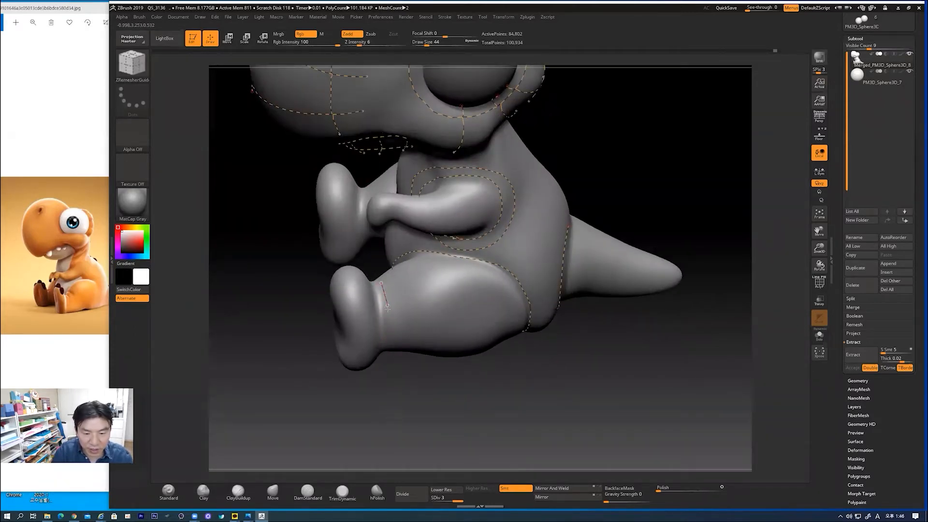
left_click_drag(399, 358, 412, 385)
mouse_move(419, 313)
left_mouse_down()
mouse_move(441, 415)
mouse_move(406, 387)
left_mouse_up()
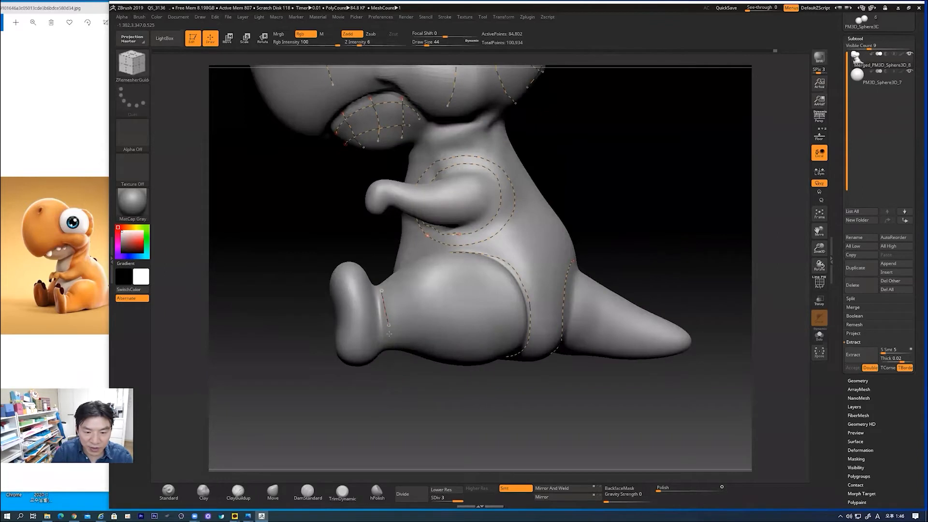
- Try guide curves running from the front of the ankle across the lower leg, and undo them
mouse_move(391, 353)
left_mouse_down()
mouse_move(399, 377)
mouse_move(379, 369)
mouse_move(390, 352)
mouse_move(403, 352)
left_mouse_up()
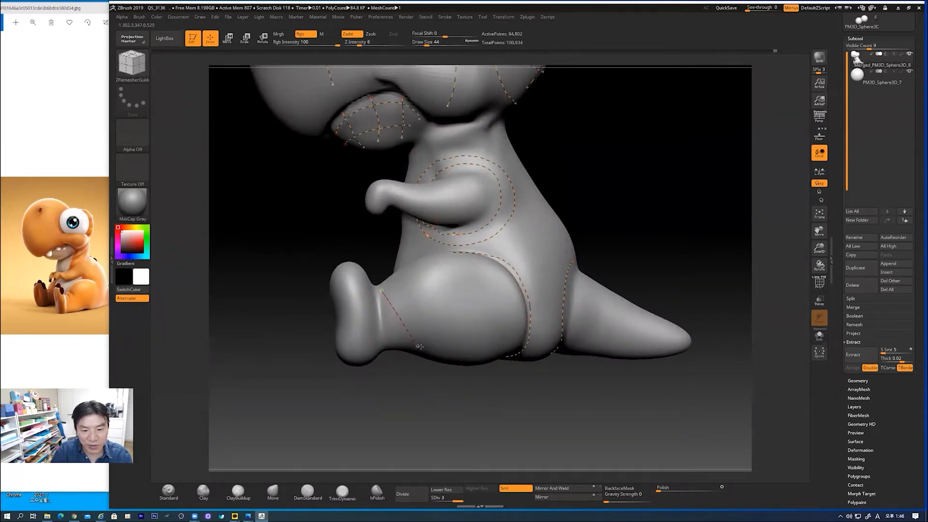
mouse_move(419, 357)
left_mouse_down()
mouse_move(352, 281)
mouse_move(333, 287)
left_mouse_up()
mouse_move(374, 253)
left_mouse_down()
mouse_move(384, 276)
mouse_move(389, 269)
left_mouse_up()
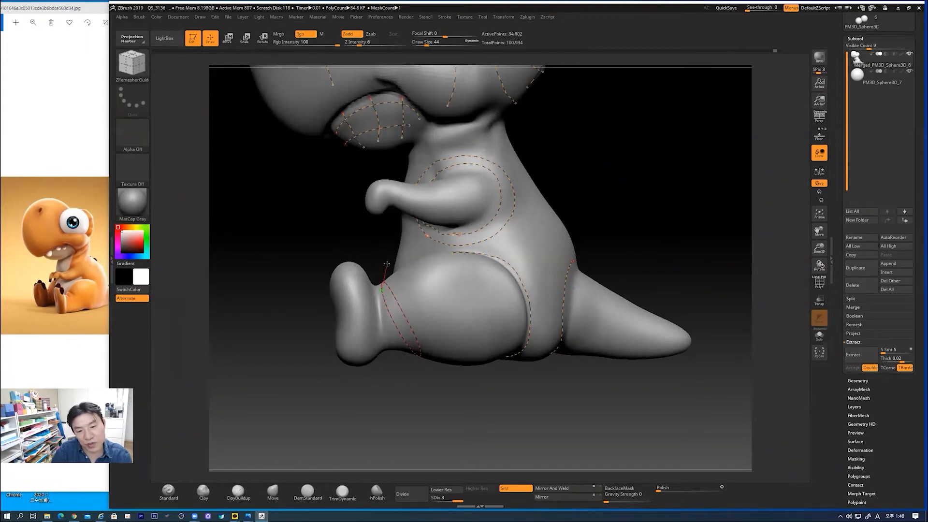
mouse_move(382, 255)
left_mouse_down()
mouse_move(353, 242)
mouse_move(374, 232)
left_mouse_up()
mouse_move(398, 441)
left_mouse_down()
mouse_move(408, 416)
mouse_move(399, 382)
left_mouse_up()
key("ctrl+z")
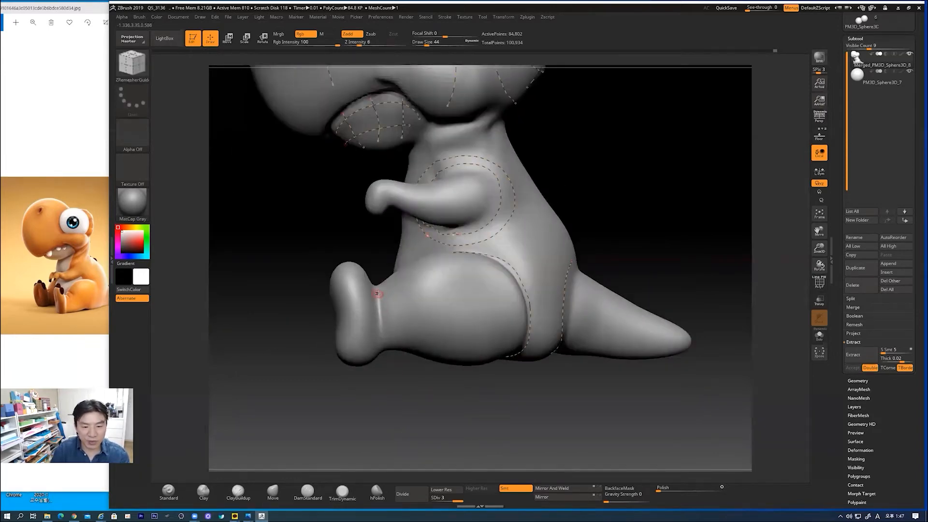
- Retry the ankle guide right behind the foot with short strokes, and undo the misplaced curves
left_click_drag(386, 360, 390, 361)
key("ctrl+z")
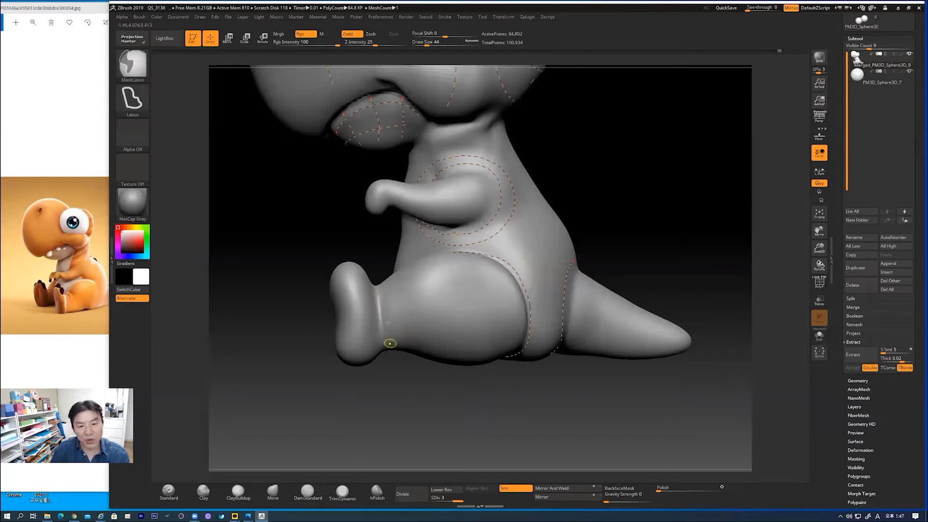
key("ctrl+z")
left_click_drag(378, 288, 382, 297)
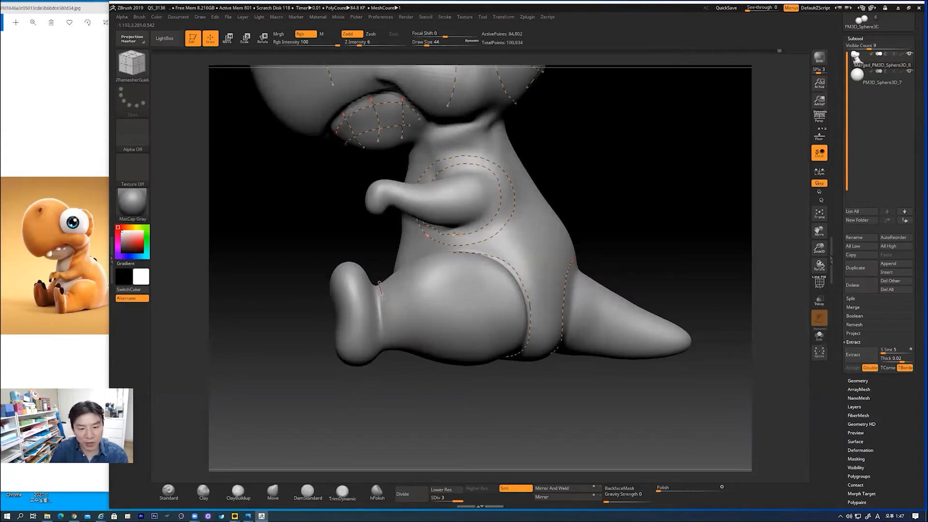
mouse_move(384, 342)
left_mouse_down()
mouse_move(387, 361)
mouse_move(378, 348)
mouse_move(392, 339)
mouse_move(384, 349)
left_mouse_up()
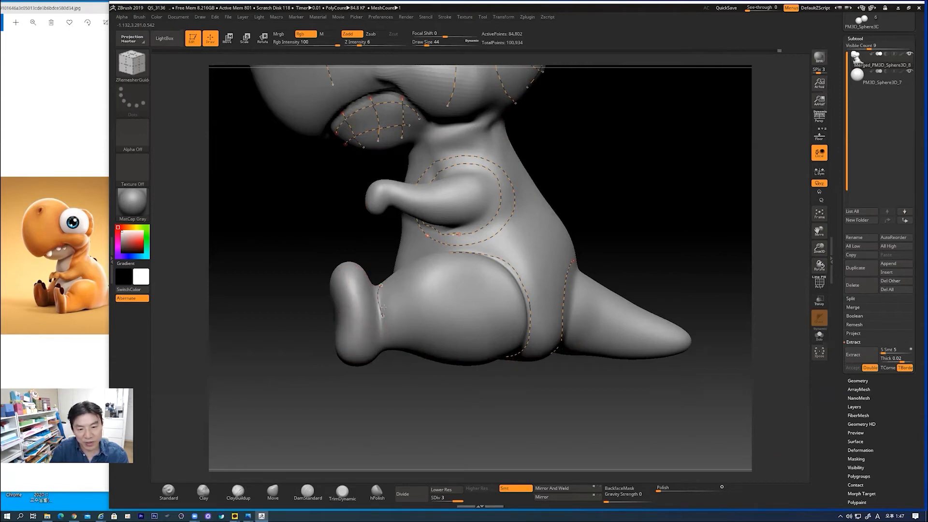
mouse_move(380, 287)
left_mouse_down()
mouse_move(388, 260)
mouse_move(410, 276)
left_mouse_up()
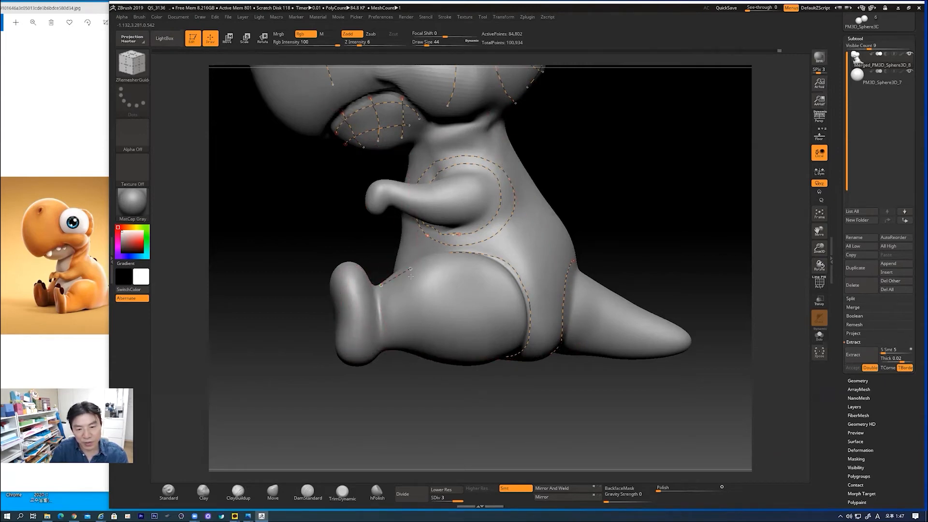
left_click_drag(404, 390, 417, 340)
key("ctrl+z")
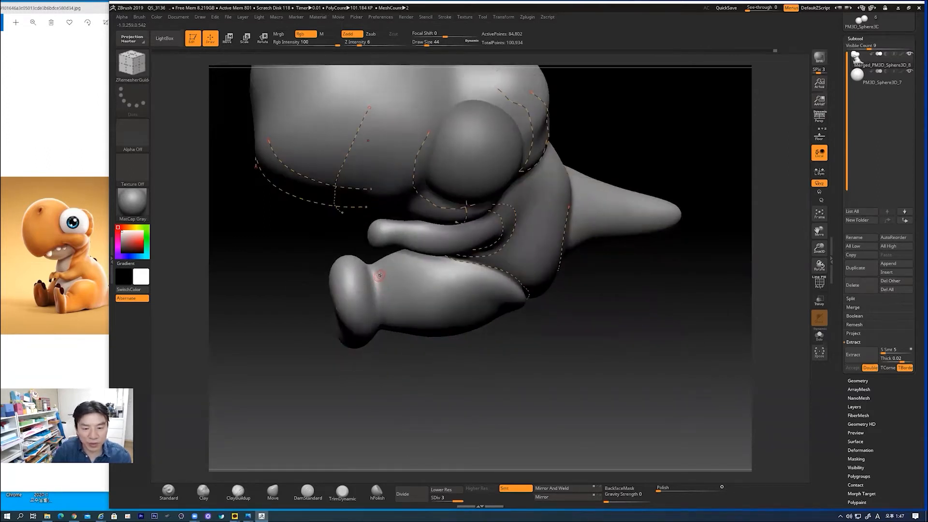
- Try another guide from the top of the ankle across the lower leg to its underside
mouse_move(395, 340)
left_mouse_down()
mouse_move(383, 366)
mouse_move(394, 343)
mouse_move(389, 312)
left_mouse_up()
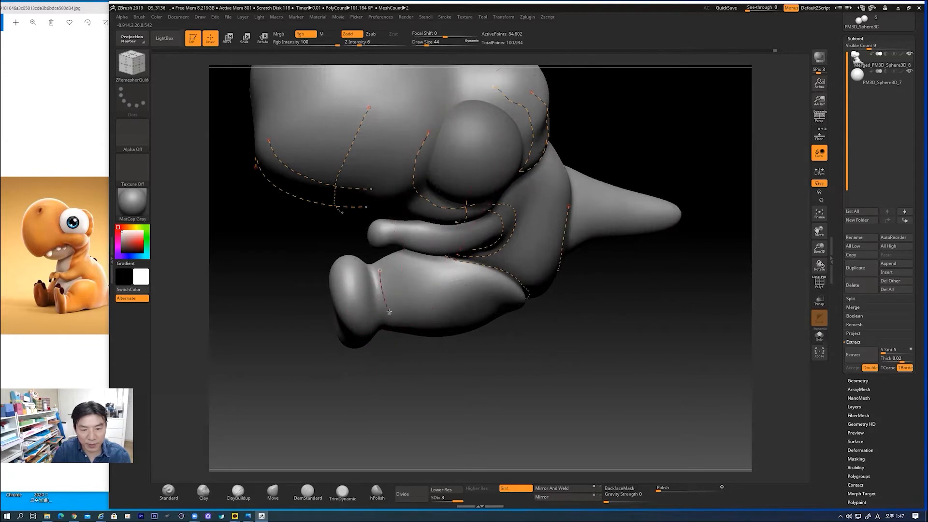
left_click_drag(369, 256, 385, 240)
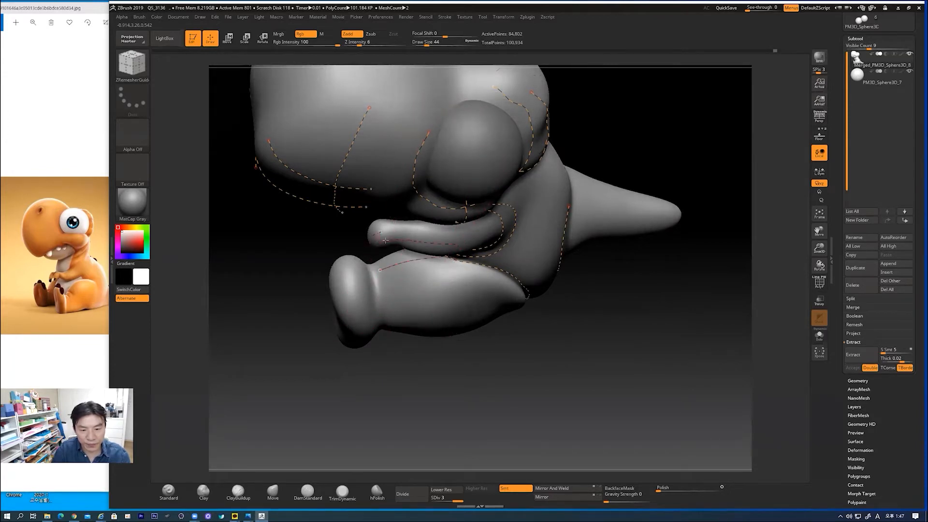
mouse_move(396, 276)
left_mouse_down()
mouse_move(383, 249)
mouse_move(383, 265)
left_mouse_up()
mouse_move(445, 384)
left_mouse_down()
mouse_move(443, 352)
mouse_move(413, 377)
mouse_move(416, 325)
mouse_move(386, 274)
mouse_move(416, 342)
mouse_move(436, 349)
mouse_move(441, 327)
left_mouse_up()
mouse_move(370, 259)
left_mouse_down()
mouse_move(371, 245)
mouse_move(369, 252)
left_mouse_up()
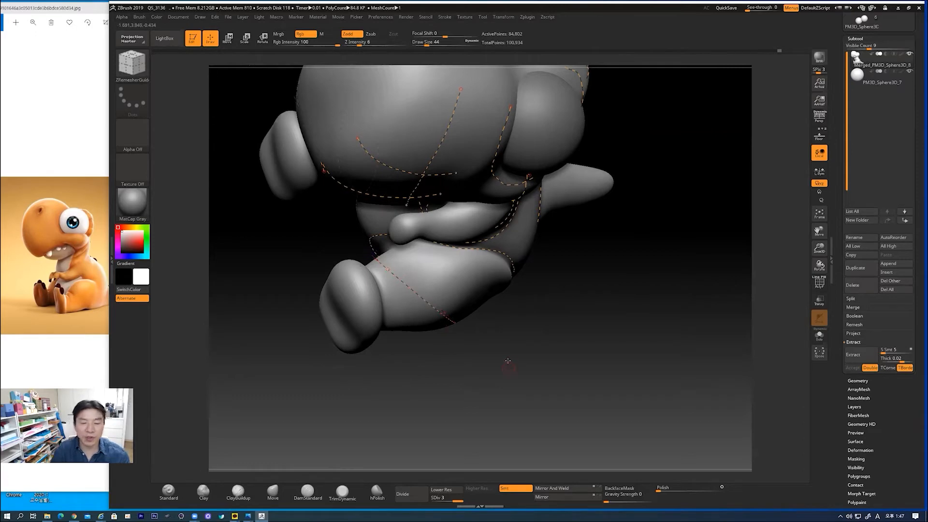
- Draw a guide curve around the ankle, from the inner side over the lower leg to its outer underside
left_click_drag(507, 362, 501, 296)
left_click_drag(642, 300, 509, 262)
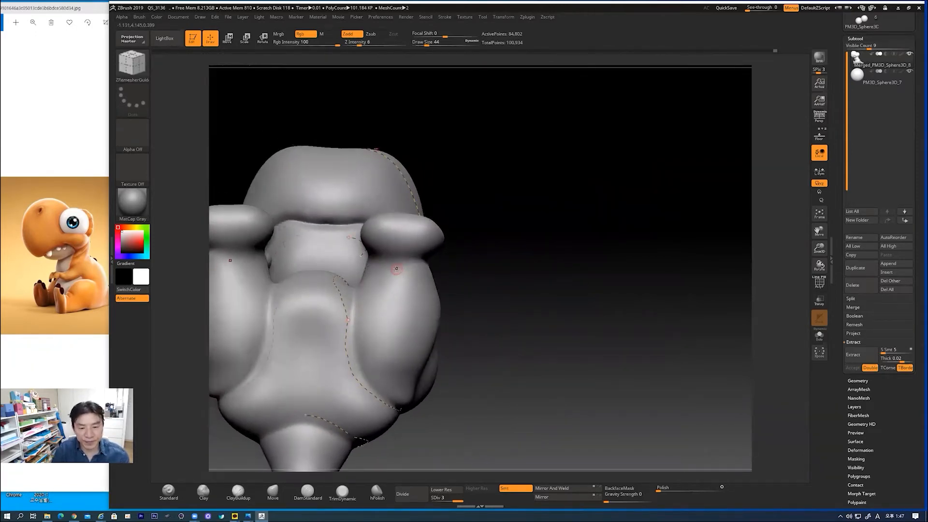
mouse_move(463, 274)
left_mouse_down()
mouse_move(488, 288)
mouse_move(471, 297)
mouse_move(490, 289)
left_mouse_up()
left_click_drag(497, 215, 557, 314)
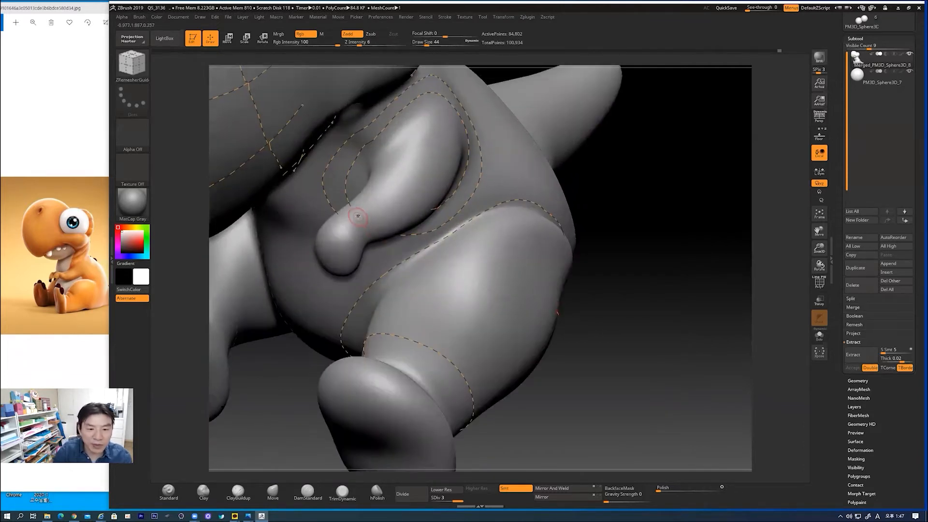
- Try to draw a guide curve around the wrist, crossing from the front of the arm to its underside
mouse_move(389, 234)
left_mouse_down()
mouse_move(325, 233)
mouse_move(353, 248)
left_mouse_up()
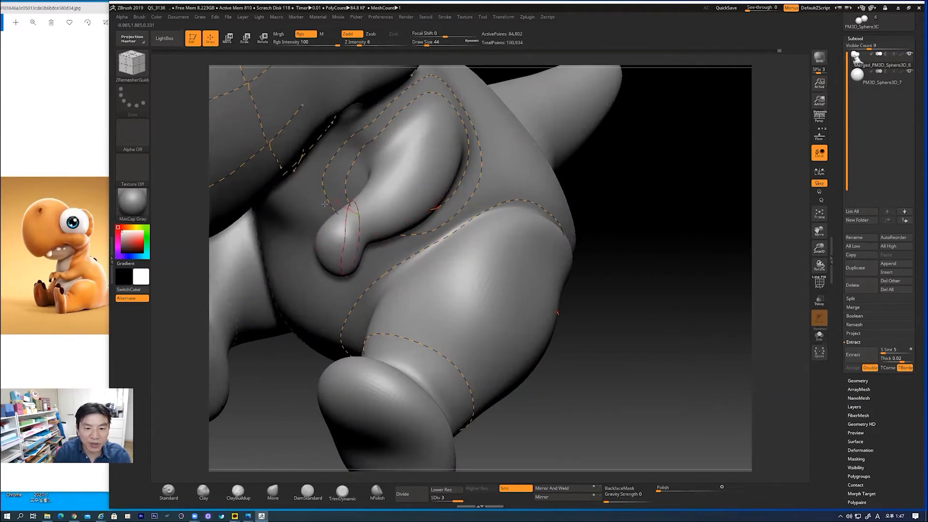
left_click_drag(517, 251, 614, 242)
left_click_drag(476, 244, 557, 232)
mouse_move(470, 234)
left_mouse_down()
mouse_move(451, 234)
mouse_move(454, 161)
mouse_move(435, 277)
mouse_move(368, 223)
left_mouse_up()
key("shift")
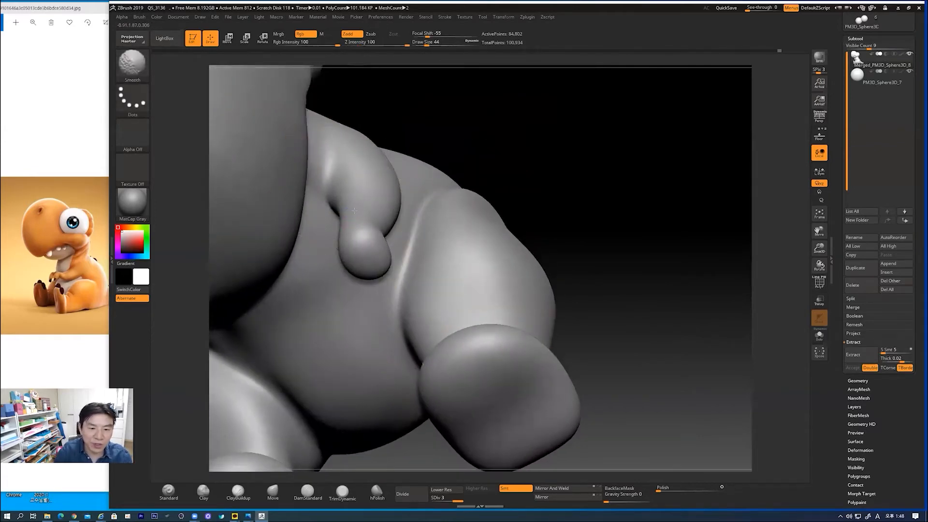
mouse_move(383, 197)
left_mouse_down()
mouse_move(371, 219)
mouse_move(314, 257)
left_mouse_up()
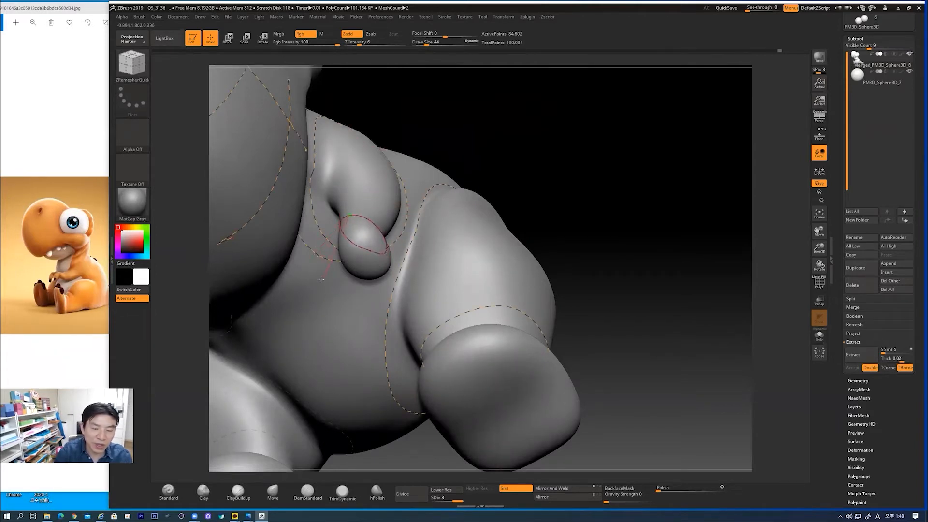
left_click_drag(555, 175, 401, 257)
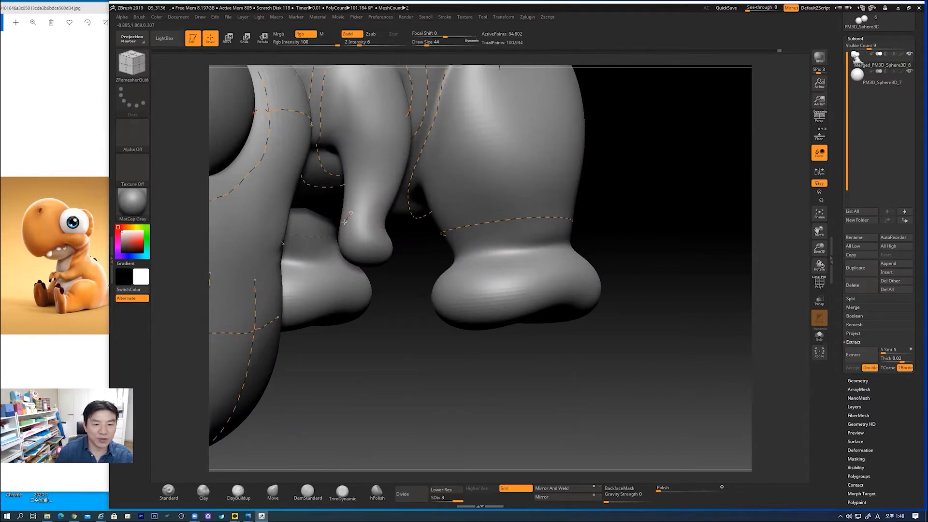
left_click_drag(387, 315, 368, 338)
left_click_drag(666, 223, 513, 238)
left_click_drag(575, 258, 619, 257)
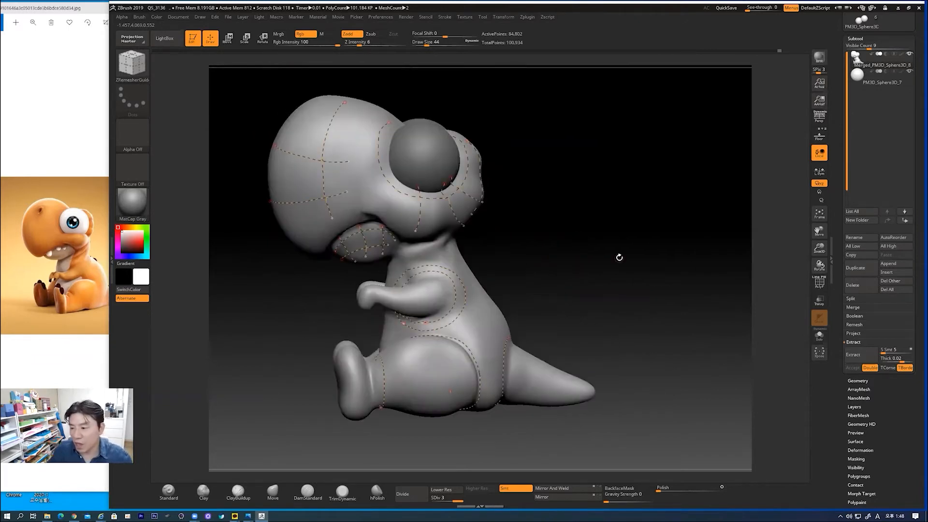
- Remesh the dinosaur's body along the guides with ZRemesher at a target polygon count of 3, and display its wireframe
left_click(857, 381)
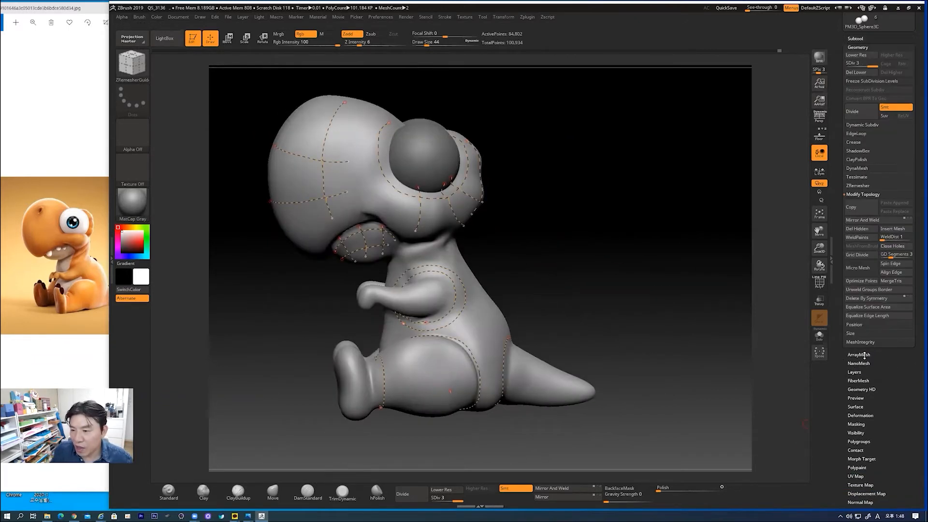
left_click(854, 188)
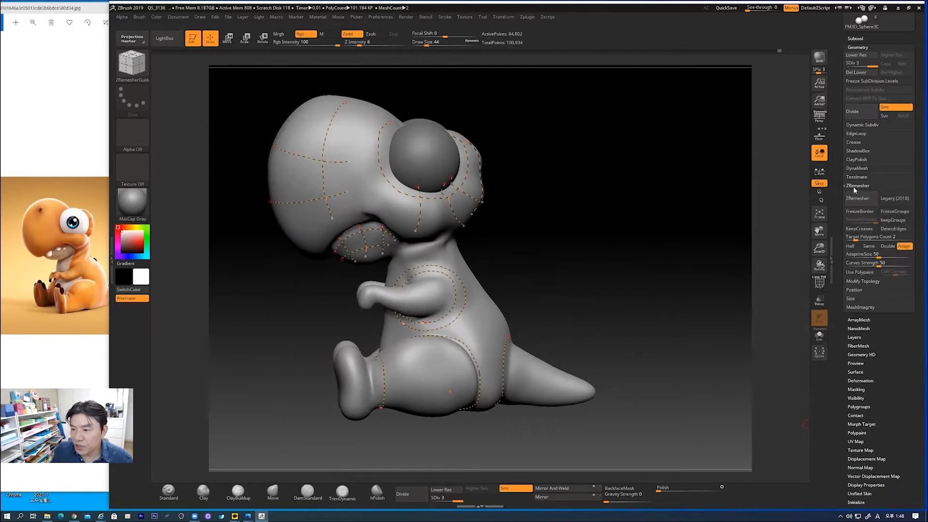
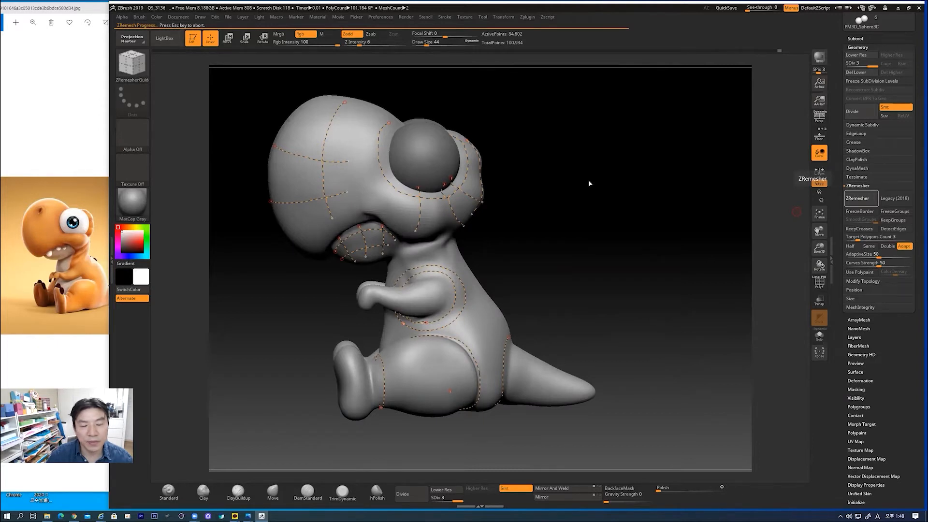
left_click(821, 285)
left_click_drag(529, 224, 622, 282)
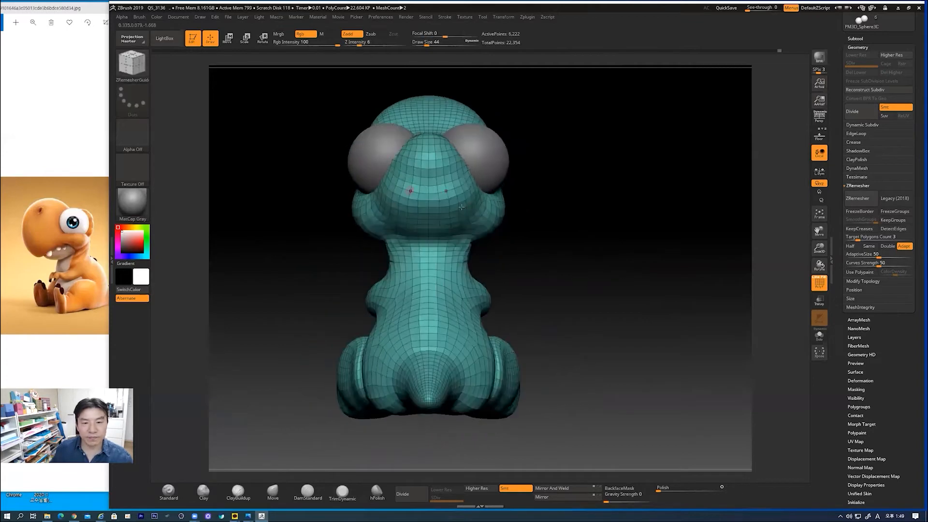
left_click_drag(570, 310, 686, 304)
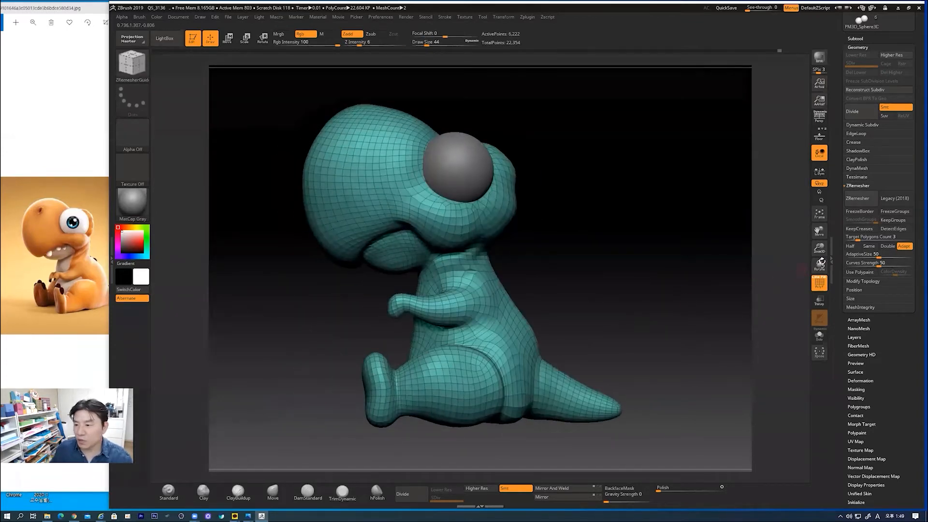
- Remesh the body again at a target polygon count of 1, and inspect the belly and feet topology
left_click(858, 238)
type("1")
key("Return")
left_click(858, 198)
left_click_drag(580, 257, 586, 228)
left_click_drag(633, 208, 473, 210)
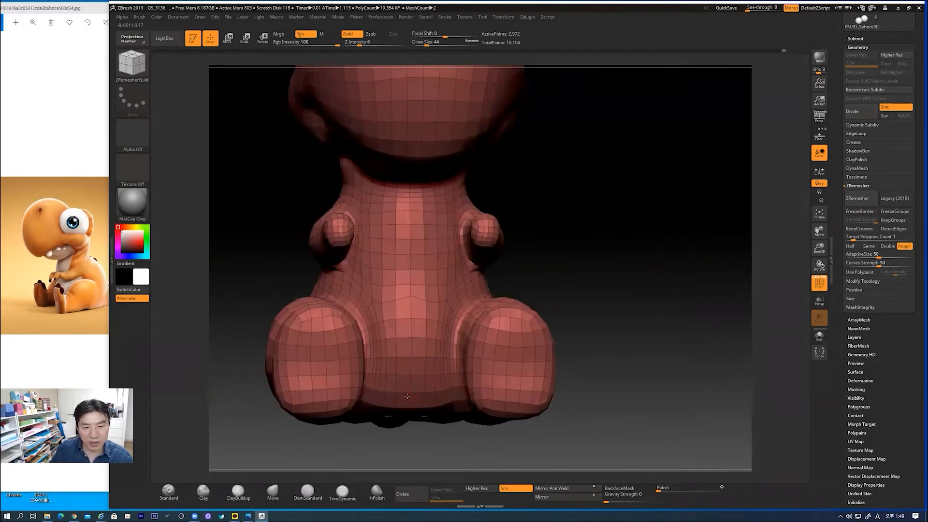
left_click_drag(595, 286, 594, 282)
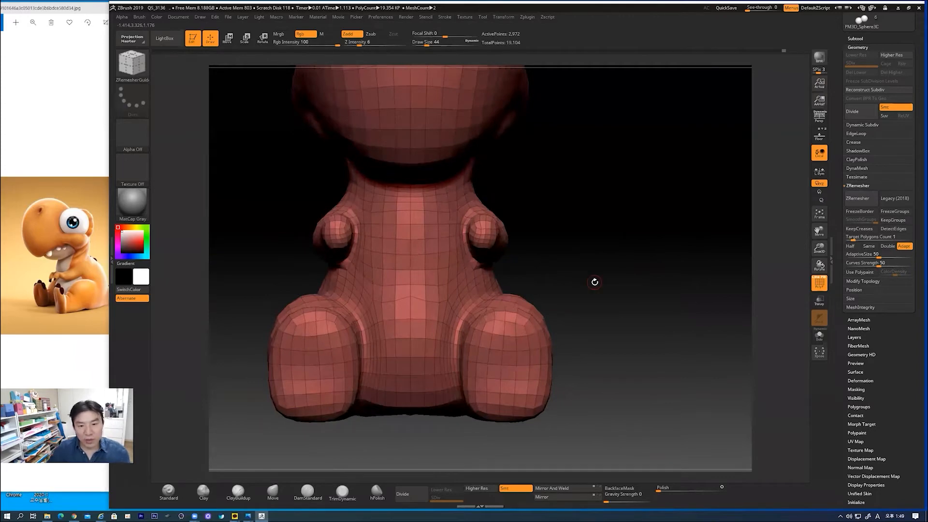
left_click_drag(624, 278, 614, 278)
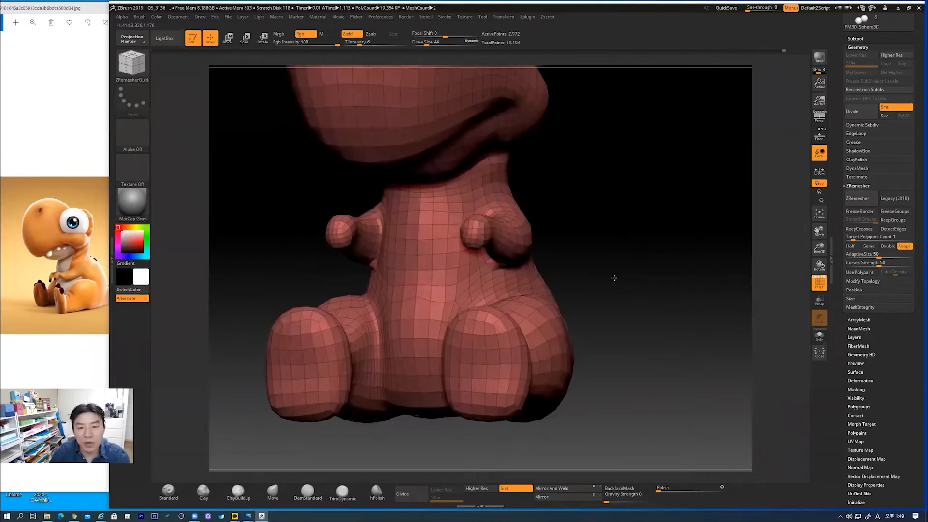
left_click_drag(626, 246, 617, 265)
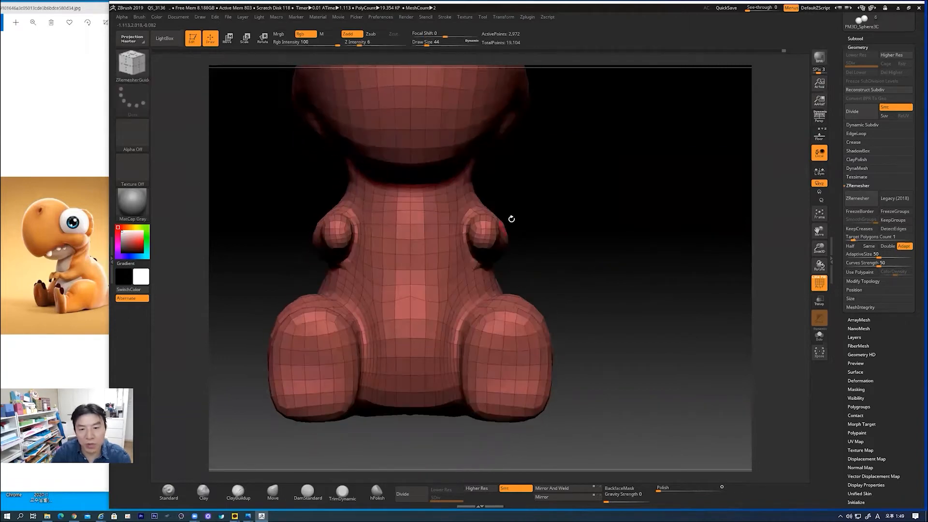
- Draw a guide curve from the side of the neck down along the belly, curving in between the legs
left_click_drag(552, 211, 466, 189)
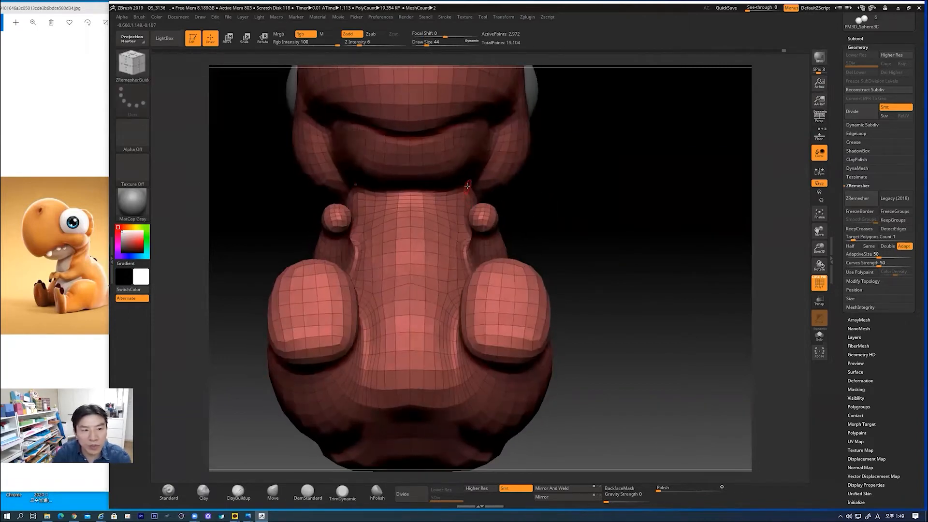
left_click_drag(540, 185, 493, 184)
left_click_drag(540, 219, 479, 205)
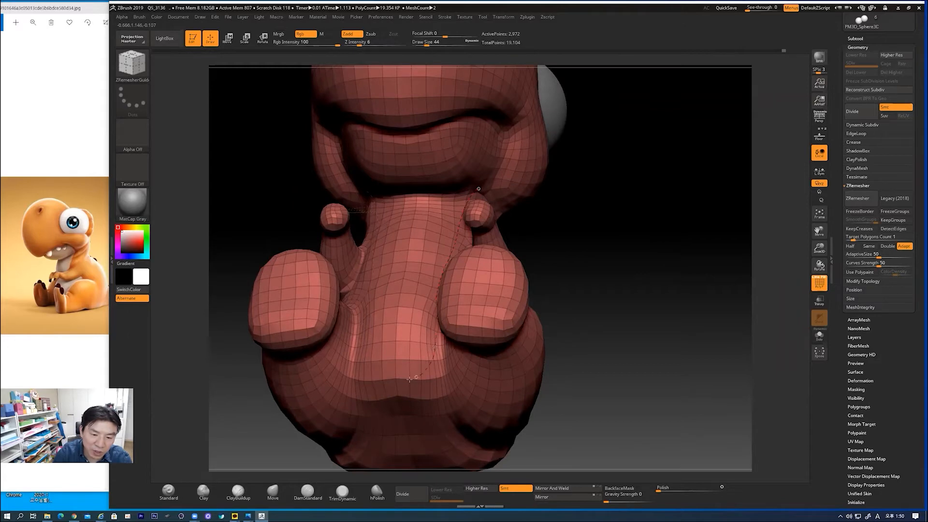
left_click_drag(394, 381, 396, 382)
left_click_drag(633, 273, 629, 292)
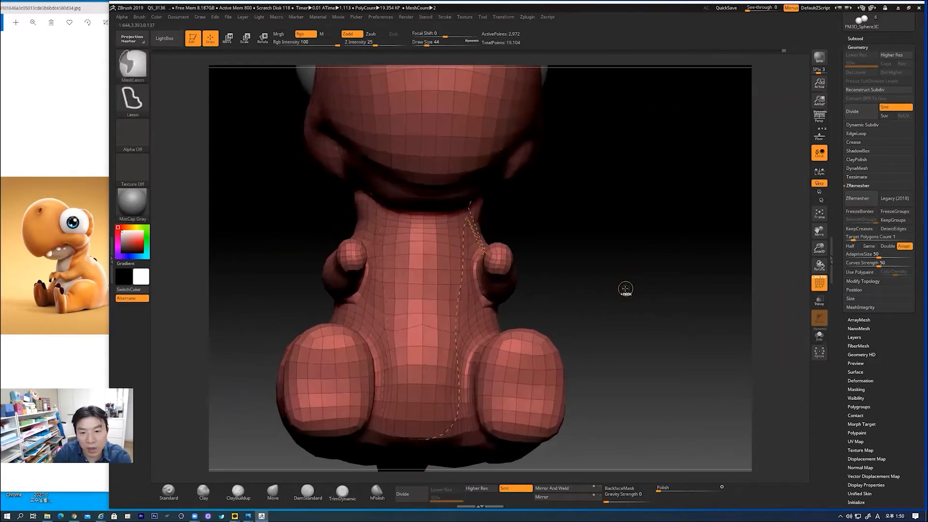
- Redraw the belly guide starting higher under the jaw, try remeshing with it, and undo the remesh
left_click_drag(569, 244, 475, 202)
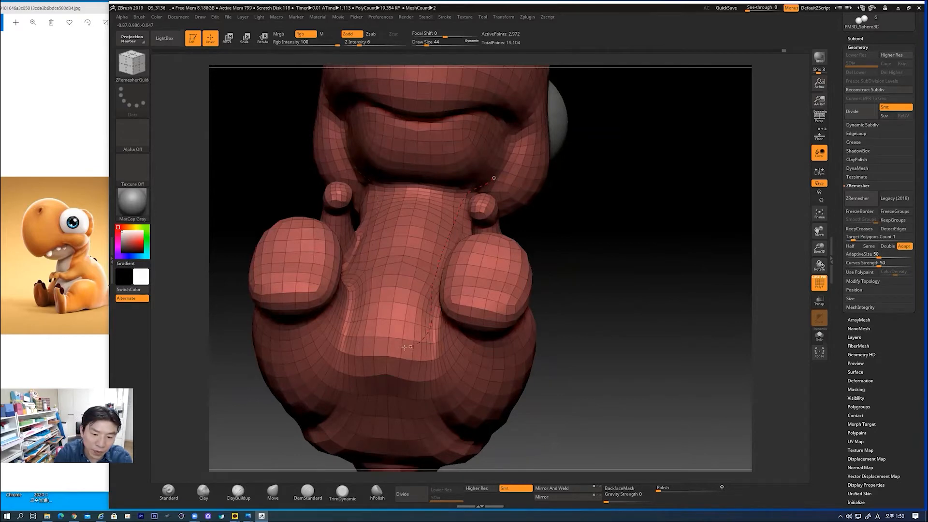
left_click_drag(387, 349, 386, 350)
left_click_drag(662, 300, 671, 317)
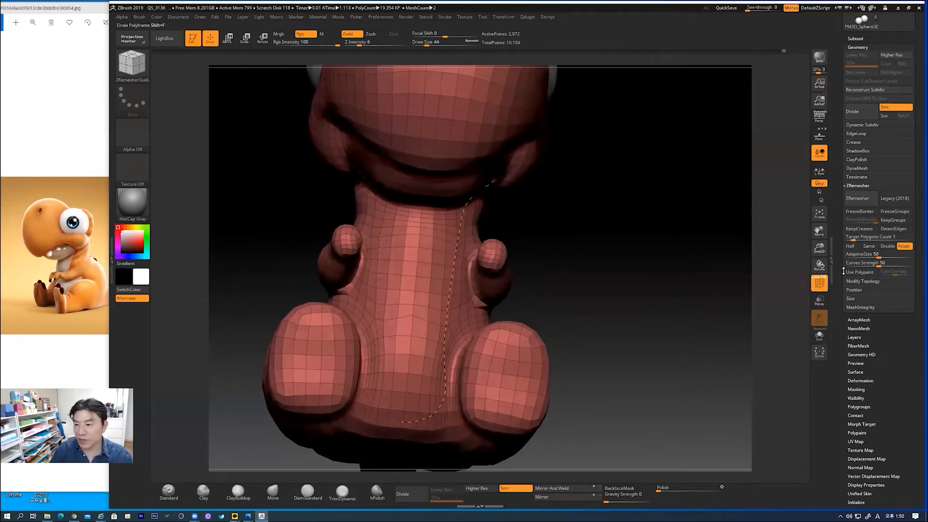
left_click(852, 199)
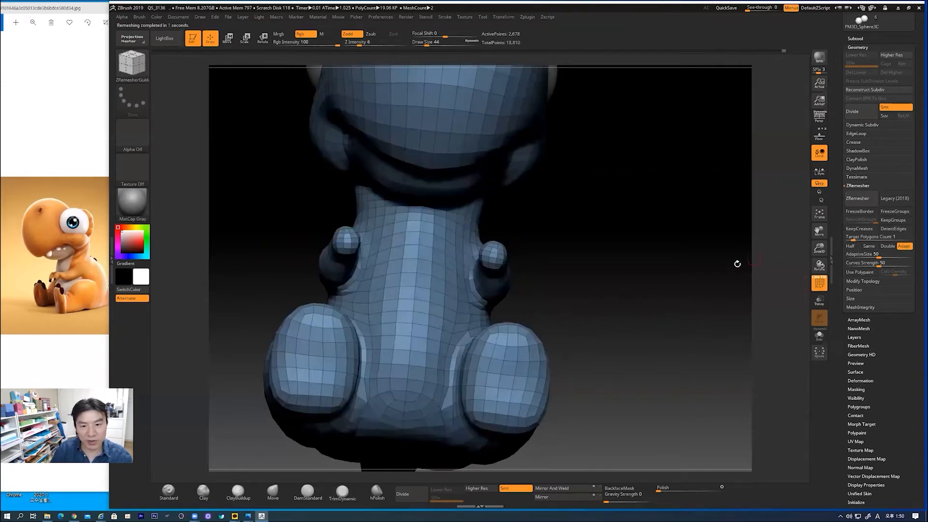
mouse_move(698, 258)
left_mouse_down()
mouse_move(685, 257)
mouse_move(718, 267)
mouse_move(702, 283)
mouse_move(627, 263)
mouse_move(648, 222)
mouse_move(640, 264)
mouse_move(662, 236)
mouse_move(669, 263)
left_mouse_up()
key("ctrl+z")
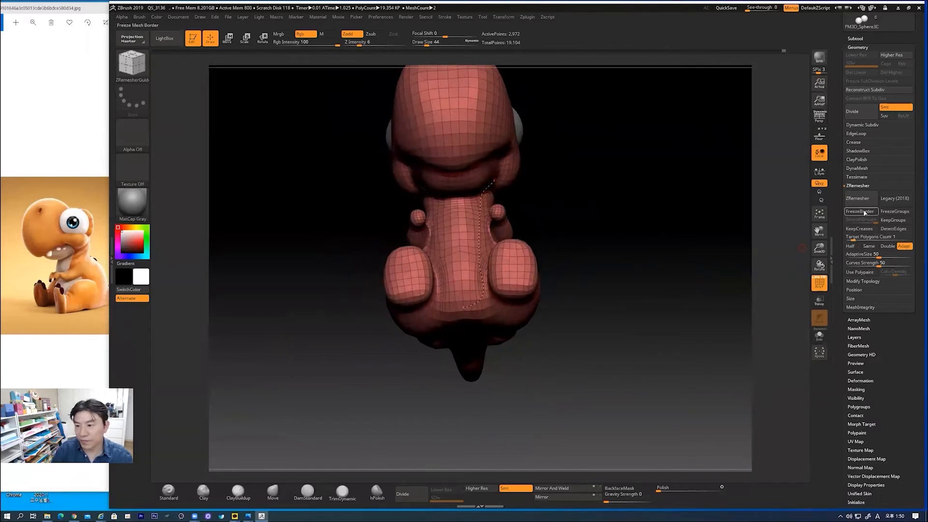
- Run ZRemesher once more with the belly guide, and undo back to the denser mesh made at target polygon count 3
left_click(858, 203)
mouse_move(644, 280)
left_mouse_down()
mouse_move(693, 288)
mouse_move(623, 289)
mouse_move(651, 286)
mouse_move(650, 266)
mouse_move(685, 228)
mouse_move(582, 226)
left_mouse_up()
key("ctrl+z")
key("ctrl")
key("ctrl+z")
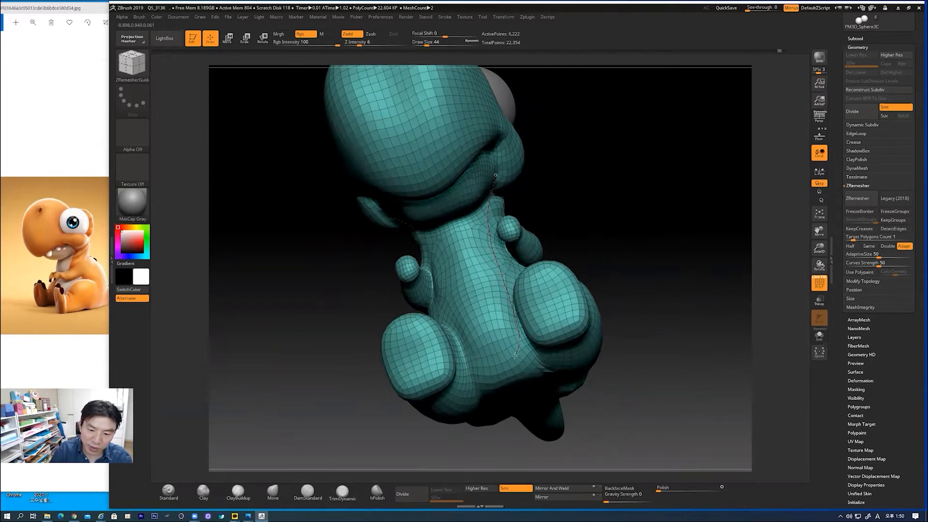
- Try remeshing the denser mesh at a target polygon count of 3 with a guide along the belly, and undo it
left_click_drag(695, 278, 719, 275)
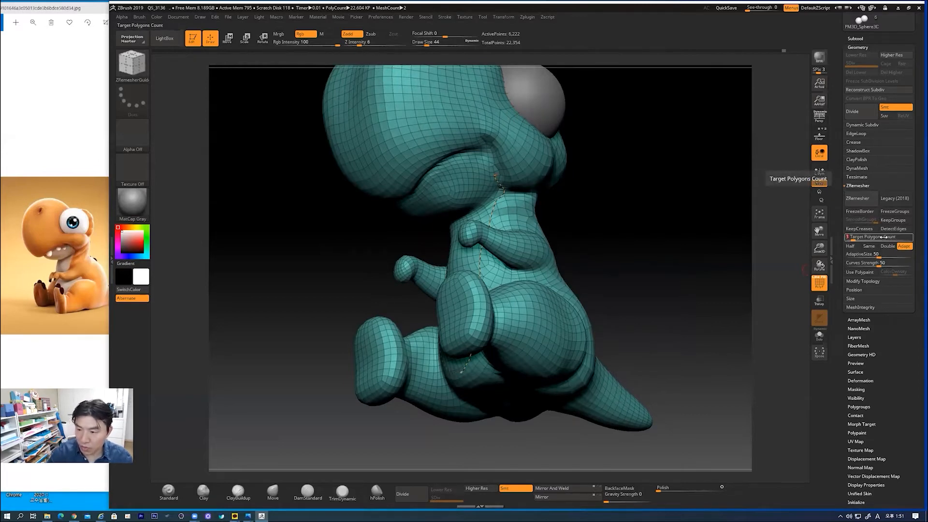
left_click(857, 198)
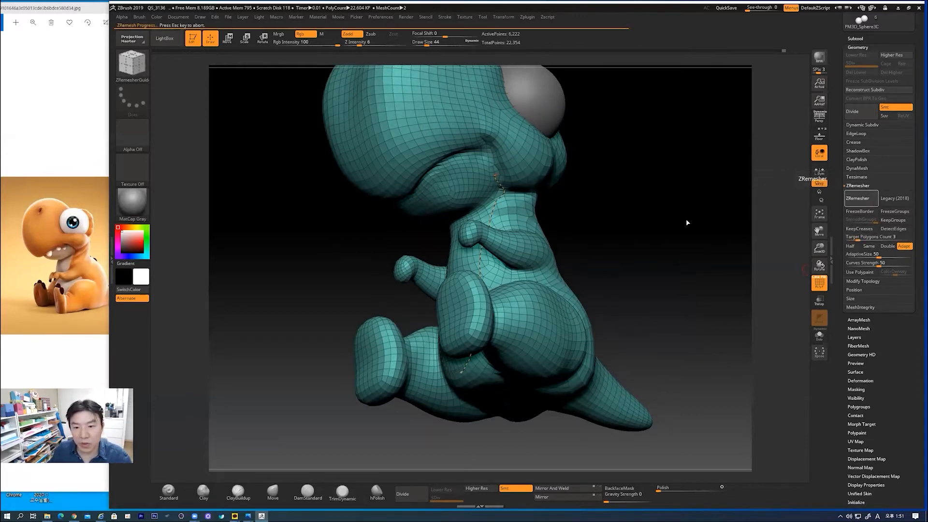
left_click_drag(654, 252, 652, 222)
left_click_drag(658, 220, 644, 285)
key("ctrl+shift+z")
mouse_move(676, 255)
left_mouse_down()
mouse_move(697, 255)
mouse_move(675, 253)
left_mouse_up()
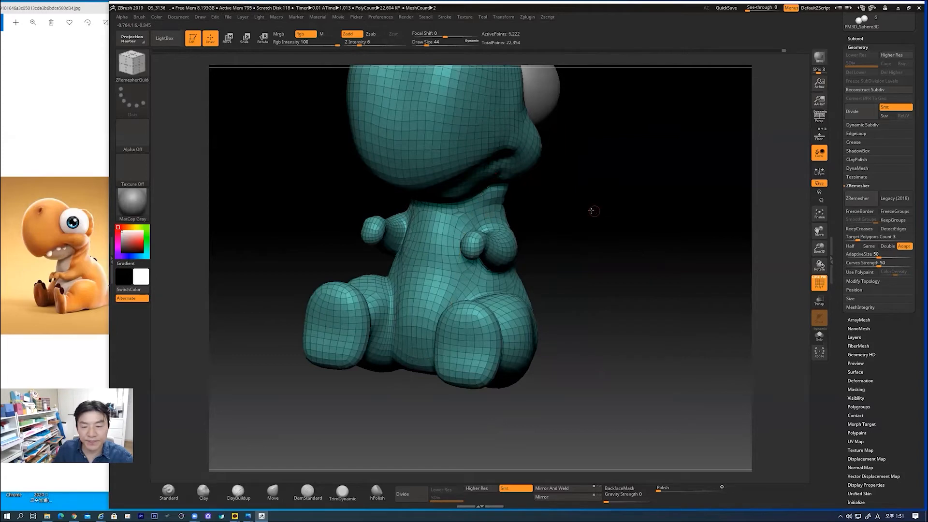
- Subdivide the remeshed body twice to reach subdivision level 3, and check the current tool's polygon count
left_click_drag(595, 211, 561, 211, "shift")
left_click_drag(584, 240, 563, 275, "alt")
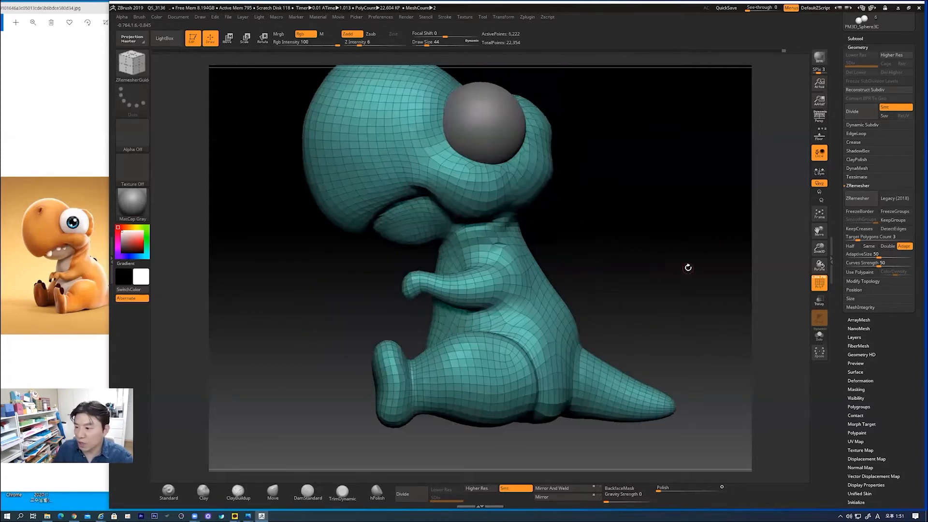
left_click_drag(674, 265, 658, 258)
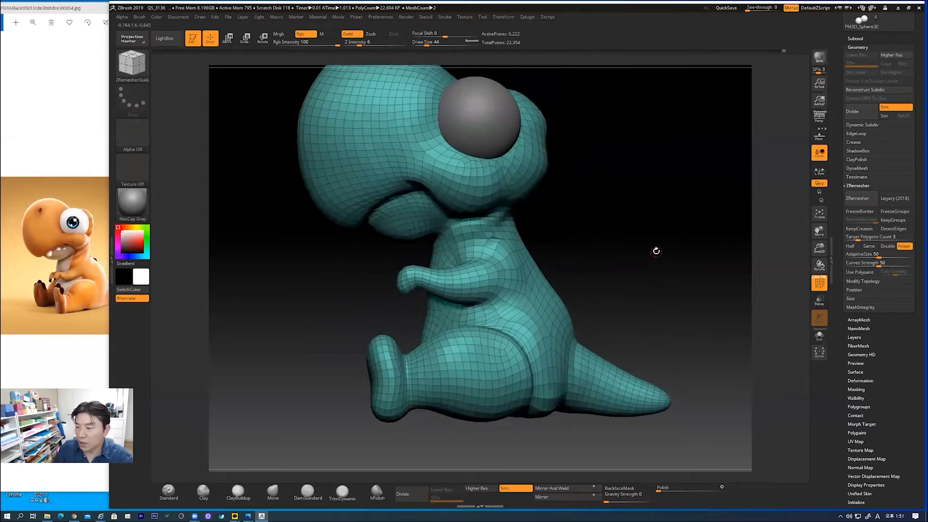
left_click_drag(656, 246, 631, 257)
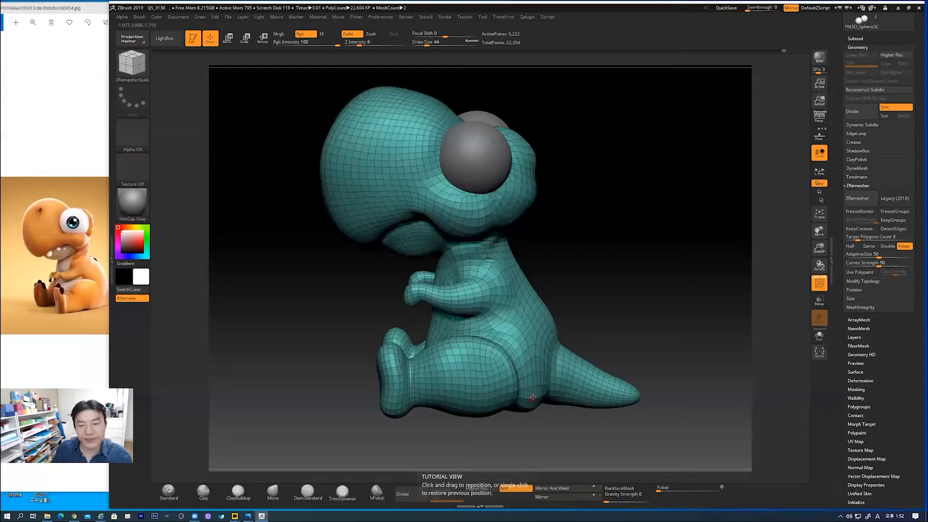
left_click_drag(625, 304, 626, 290)
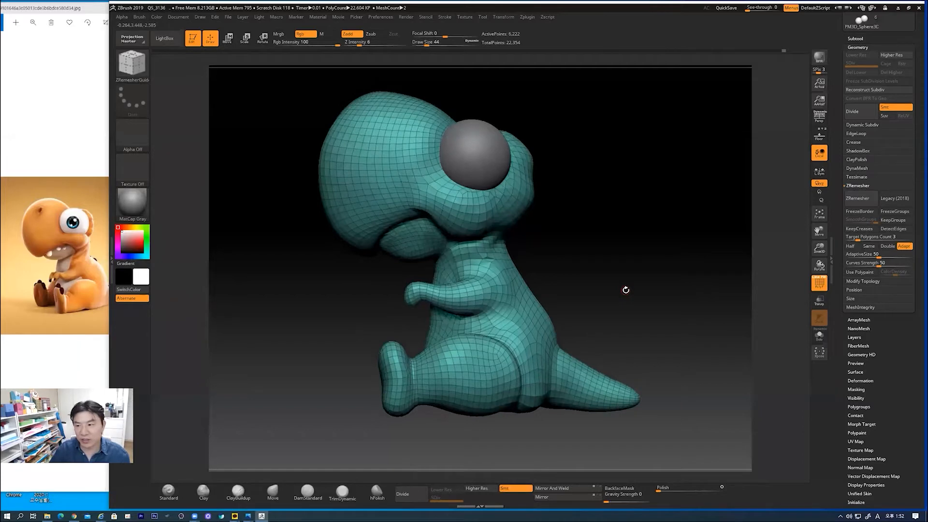
left_click(415, 498)
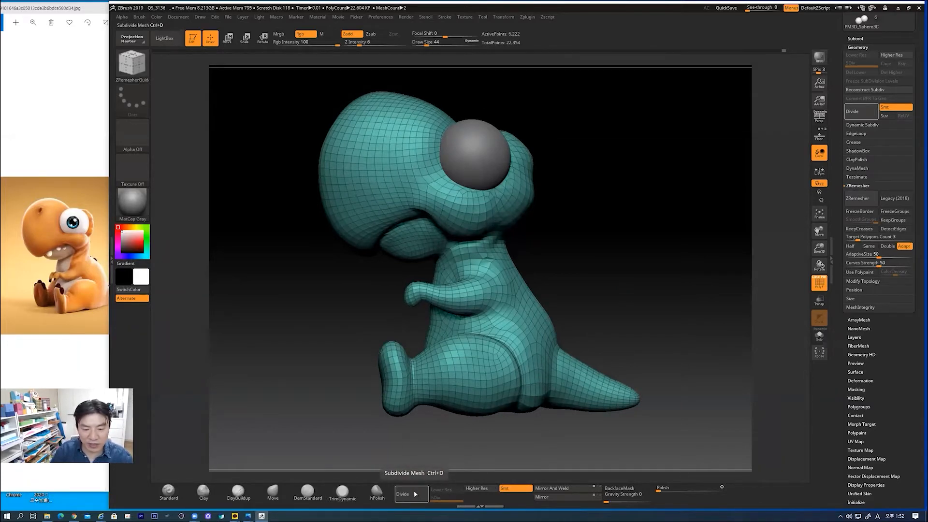
left_click(415, 497)
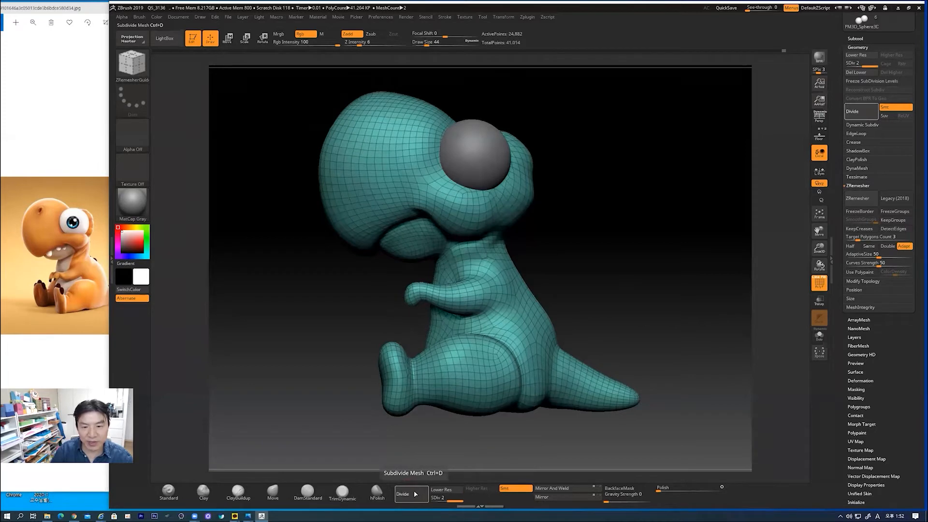
scroll(874, 256, "up", 5)
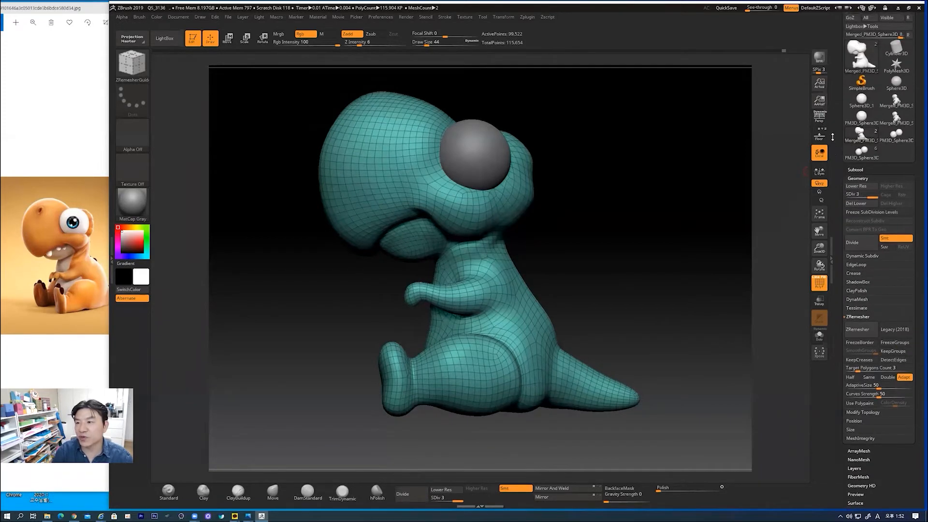
mouse_move(866, 59)
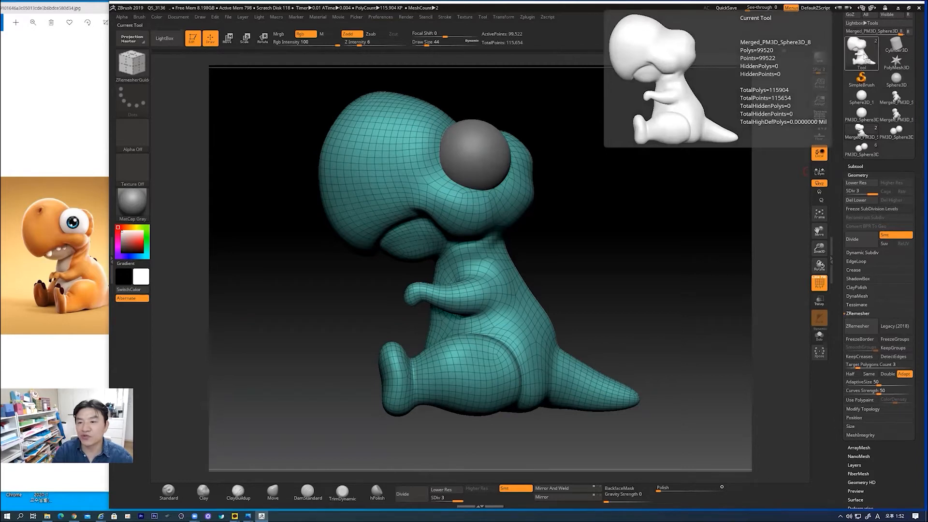
- Select the ClayBuildup brush and enlarge its draw size to 320
mouse_move(612, 254)
left_mouse_down()
mouse_move(609, 242)
mouse_move(592, 269)
mouse_move(613, 275)
mouse_move(590, 291)
mouse_move(612, 264)
left_mouse_up()
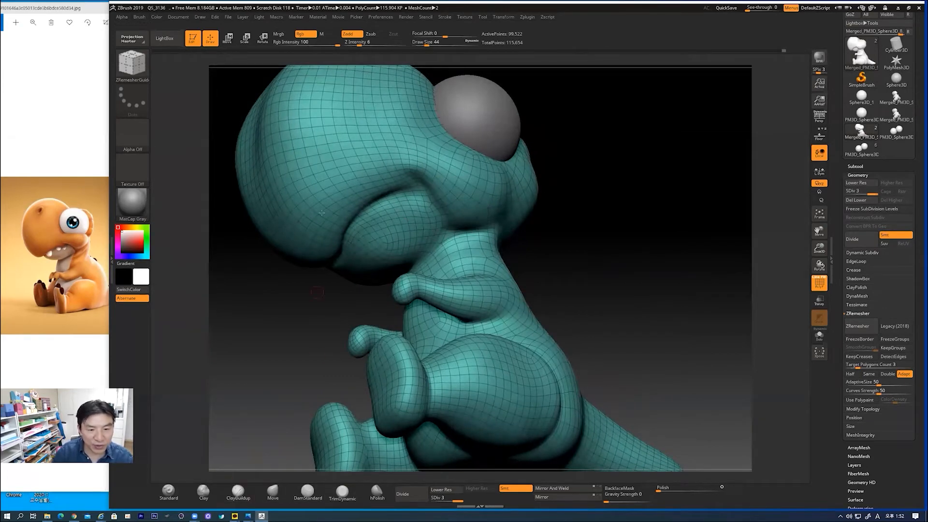
left_click_drag(300, 314, 293, 419)
left_click(307, 491)
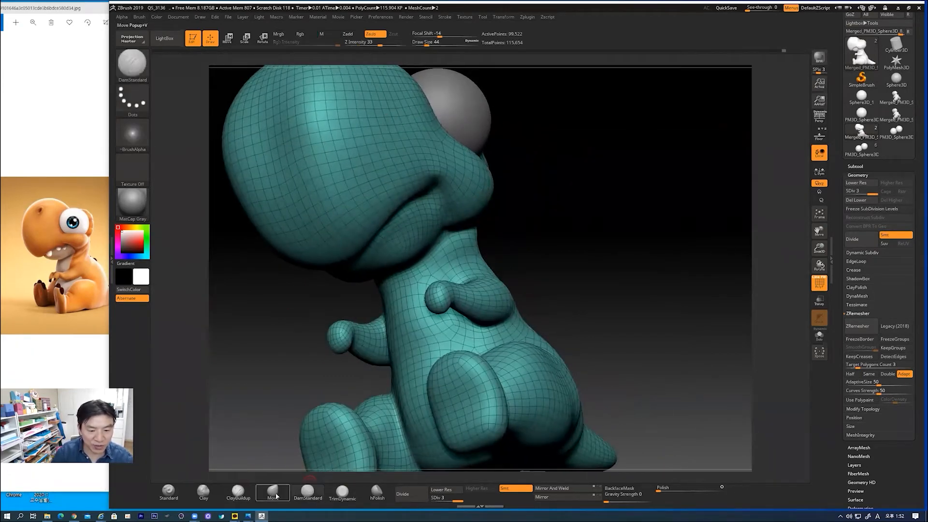
left_click(238, 491)
key("bracketright")
key("bracketright")
key("bracketright")
key("bracketright")
key("bracketright")
key("bracketright")
key("bracketright")
key("bracketright")
key("bracketright")
key("bracketright")
key("bracketright")
key("bracketright")
key("bracketright")
key("bracketright")
key("bracketright")
key("bracketright")
key("bracketright")
key("bracketright")
key("bracketright")
key("bracketright")
key("bracketright")
left_click_drag(286, 306, 286, 263, "alt")
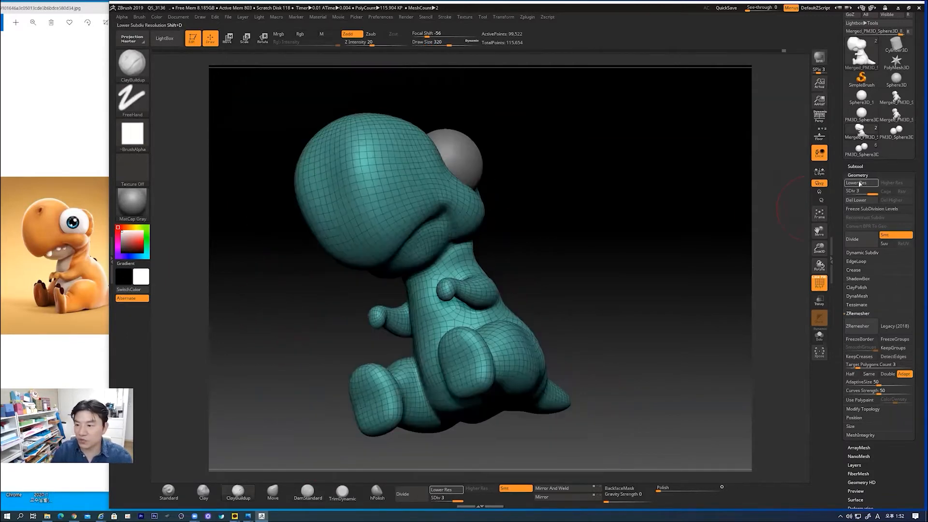
- At subdivision level 2, build up and smooth the side of the snout, and turn off the wireframe display
left_click(856, 183)
mouse_move(356, 152)
left_mouse_down()
mouse_move(352, 235)
mouse_move(363, 240)
mouse_move(331, 241)
mouse_move(341, 244)
left_mouse_up()
mouse_move(338, 213)
left_mouse_down("shift")
mouse_move(368, 151)
mouse_move(353, 245)
left_mouse_up("shift")
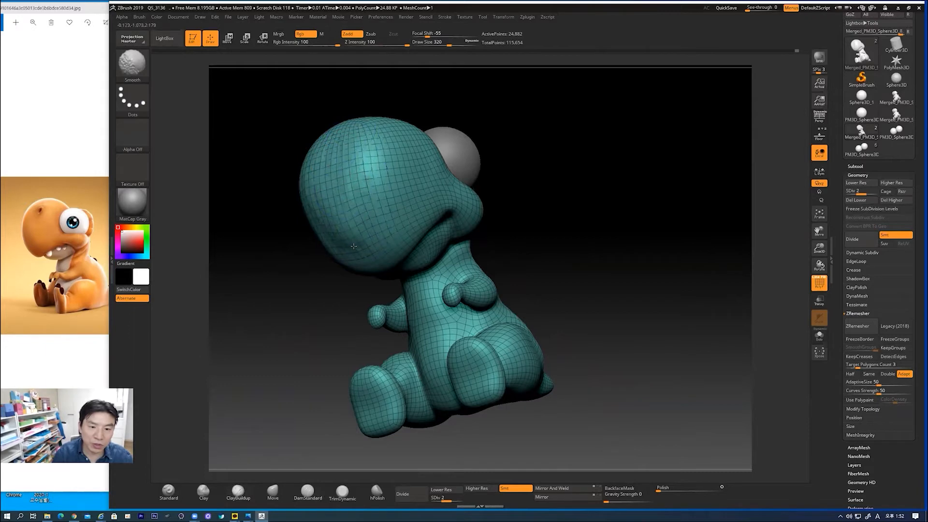
key("shift+f")
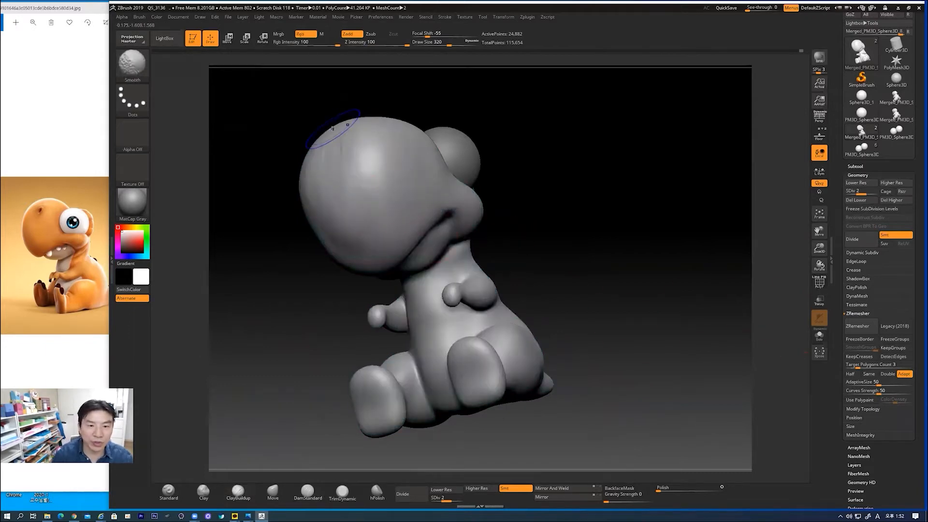
- Build up the cheek below the eye with ClayBuildup strokes and smooth the added volume
mouse_move(606, 263)
left_mouse_down()
mouse_move(584, 269)
mouse_move(642, 292)
left_mouse_up()
left_click_drag(686, 319, 621, 318, "alt")
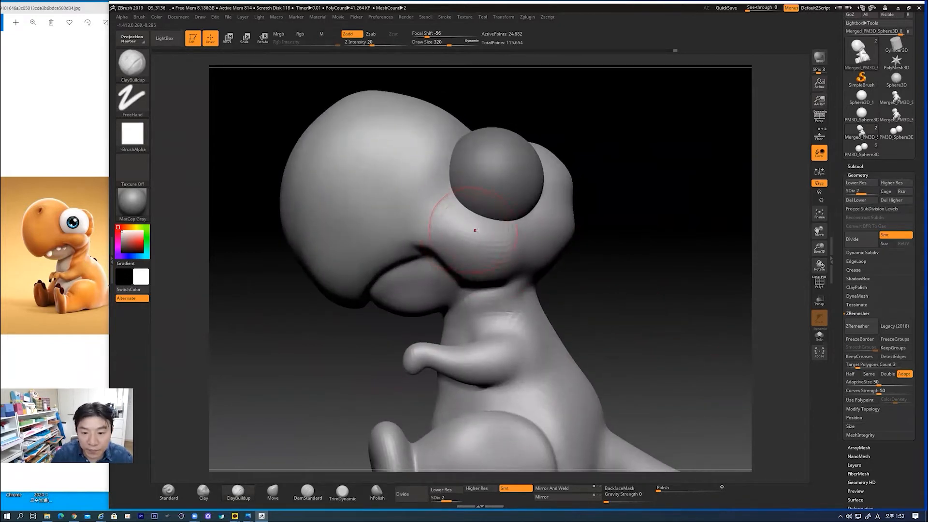
mouse_move(514, 241)
left_mouse_down()
mouse_move(507, 234)
mouse_move(500, 245)
mouse_move(496, 270)
mouse_move(478, 273)
mouse_move(509, 232)
mouse_move(464, 244)
mouse_move(467, 261)
mouse_move(488, 277)
left_mouse_up()
left_click_drag(575, 279, 646, 284)
left_click_drag(496, 253, 485, 228, "shift")
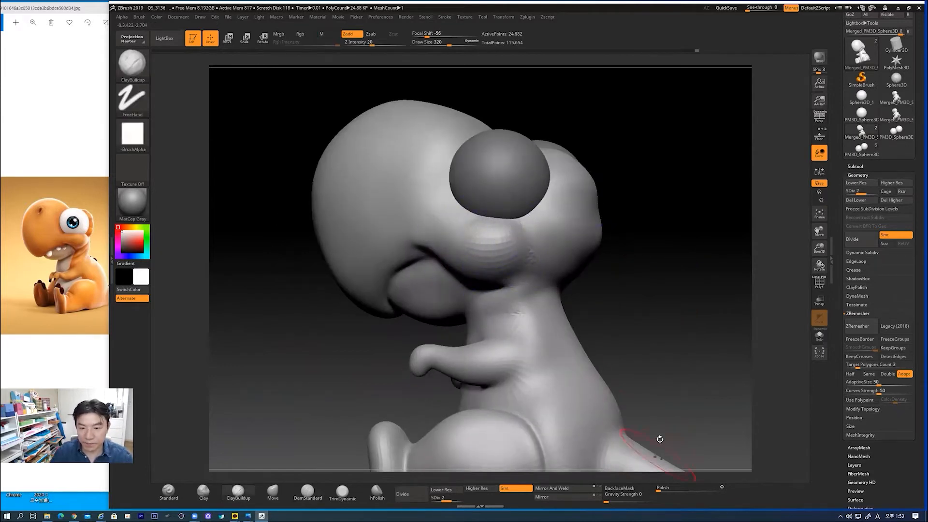
- Carve the mouth line between the upper and lower jaw using the DamStandard brush at draw size 172
mouse_move(692, 347)
left_mouse_down()
mouse_move(711, 307)
mouse_move(536, 346)
left_mouse_up()
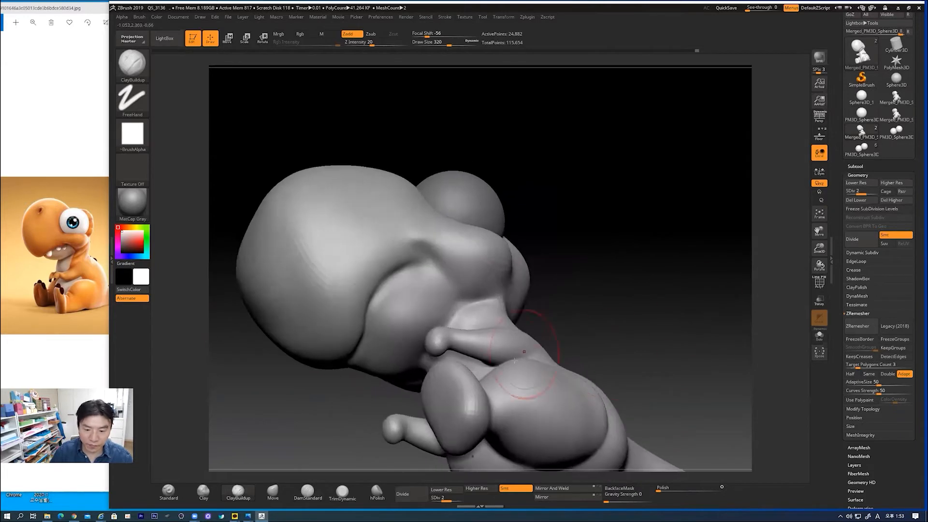
left_click(307, 491)
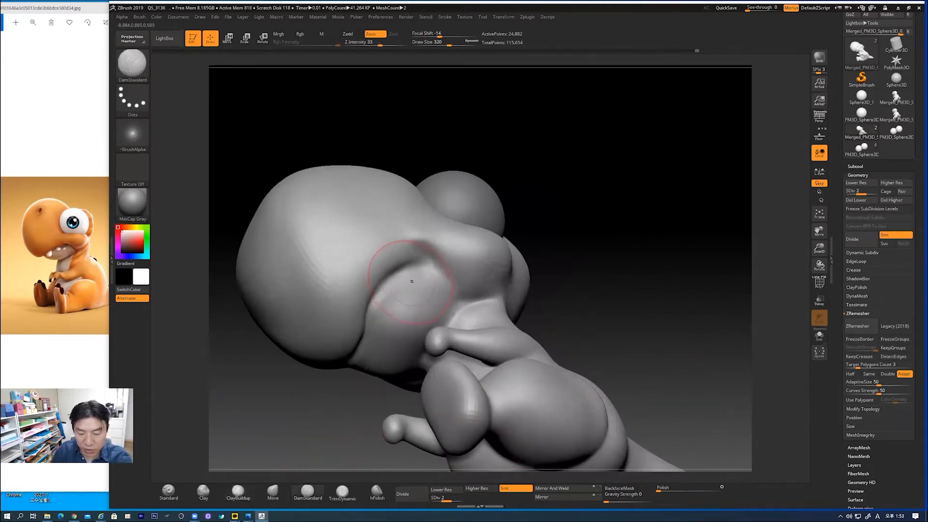
key("bracketleft")
key("bracketleft")
key("bracketleft")
mouse_move(380, 286)
left_mouse_down()
mouse_move(394, 290)
mouse_move(405, 271)
mouse_move(430, 264)
mouse_move(421, 263)
left_mouse_up()
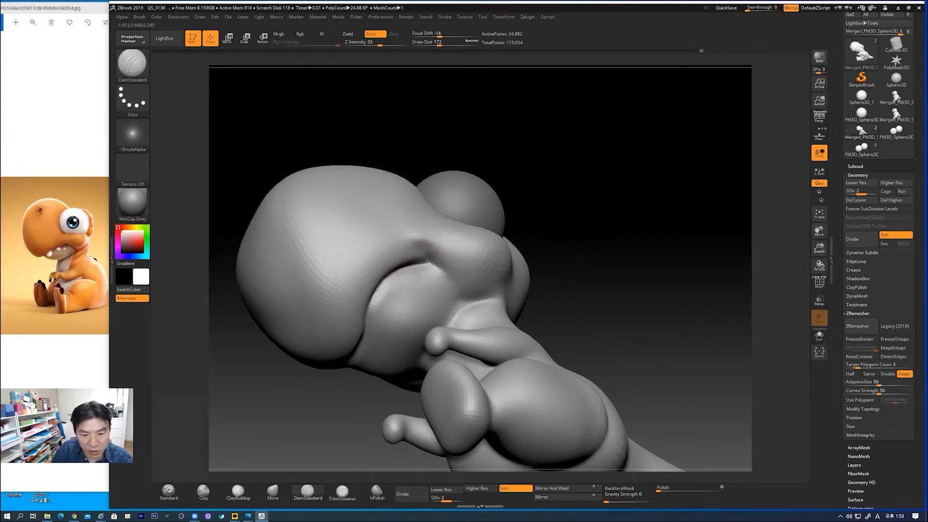
- Refine and smooth the mouth crease from the mouth corner to the front of the jaw with draw size 108
left_click_drag(559, 262, 534, 237)
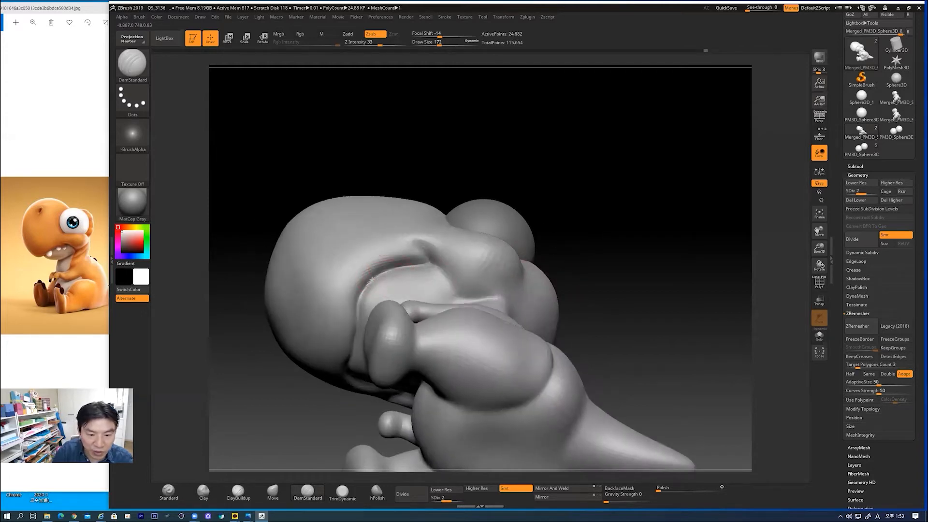
left_click_drag(360, 300, 358, 321, "shift")
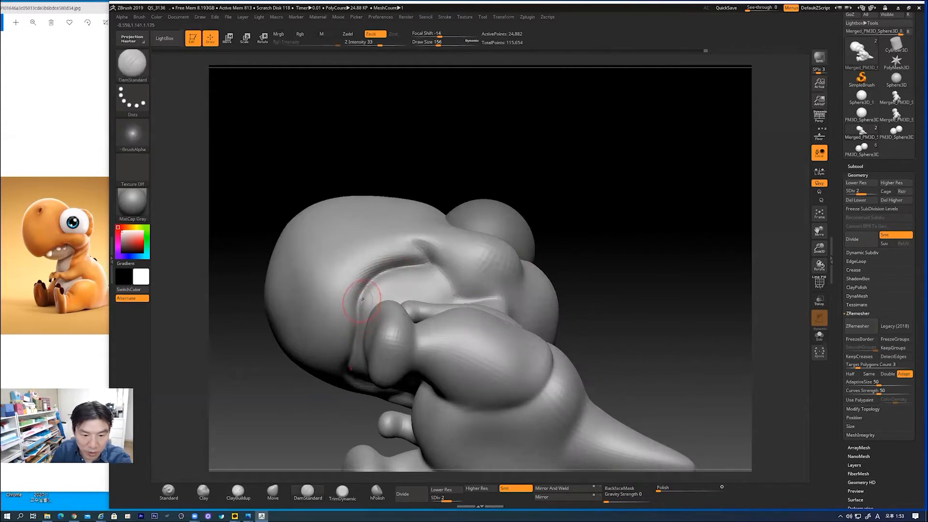
key("bracketleft")
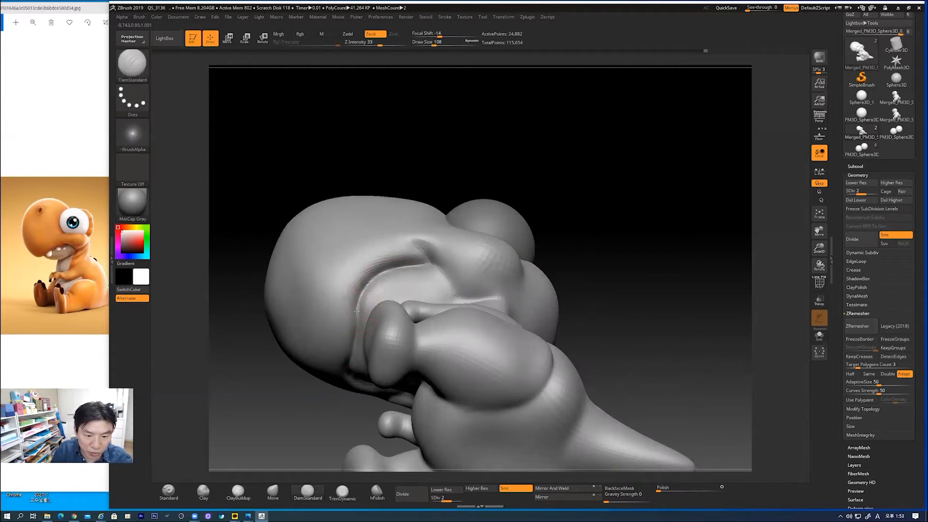
left_click_drag(356, 348, 356, 329, "shift")
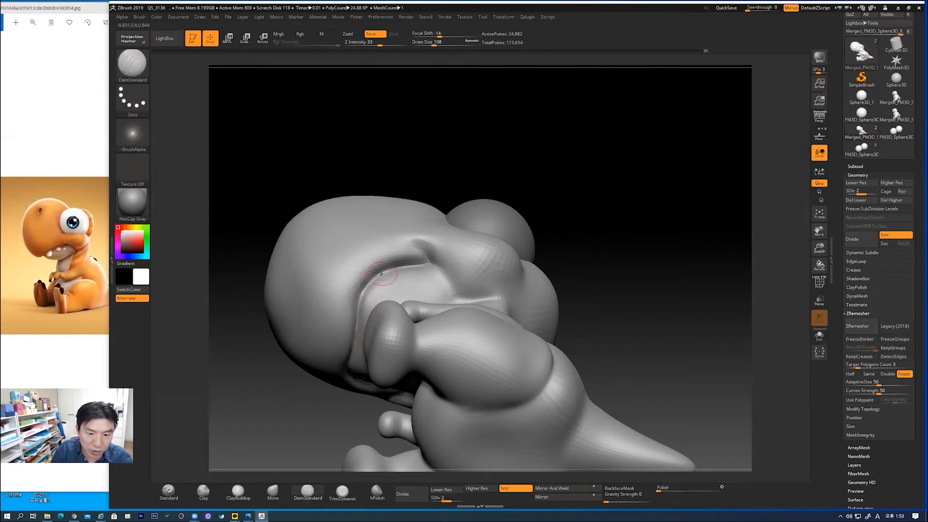
left_click_drag(617, 228, 514, 276, "shift")
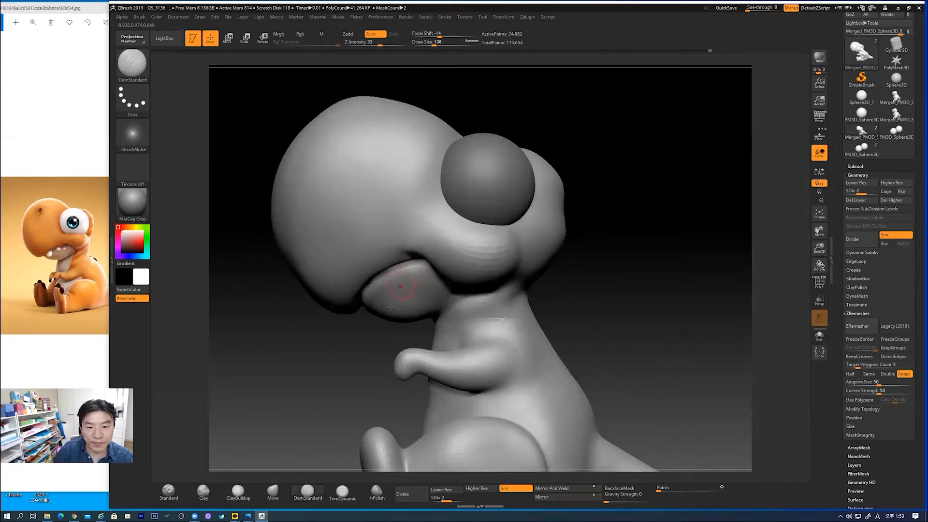
mouse_move(375, 328)
left_mouse_down()
mouse_move(435, 251)
mouse_move(420, 247)
left_mouse_up()
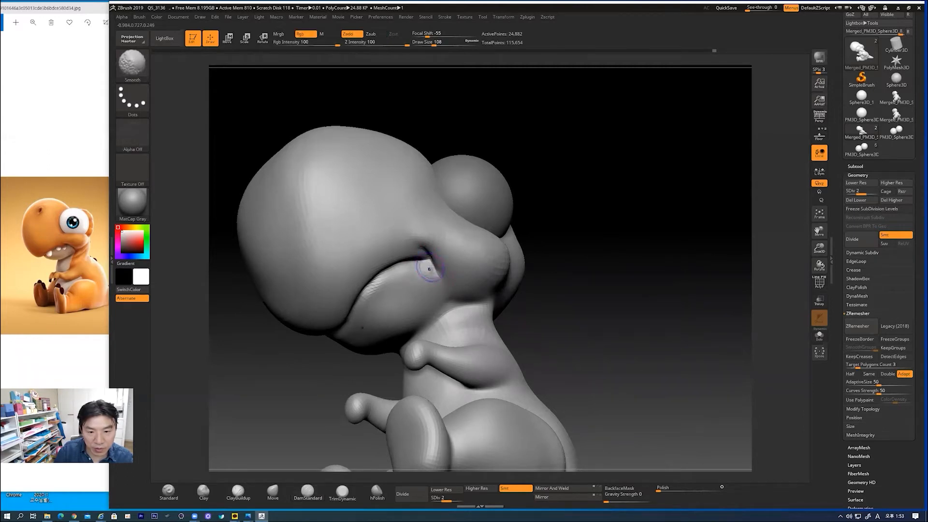
left_click_drag(653, 259, 474, 261, "shift")
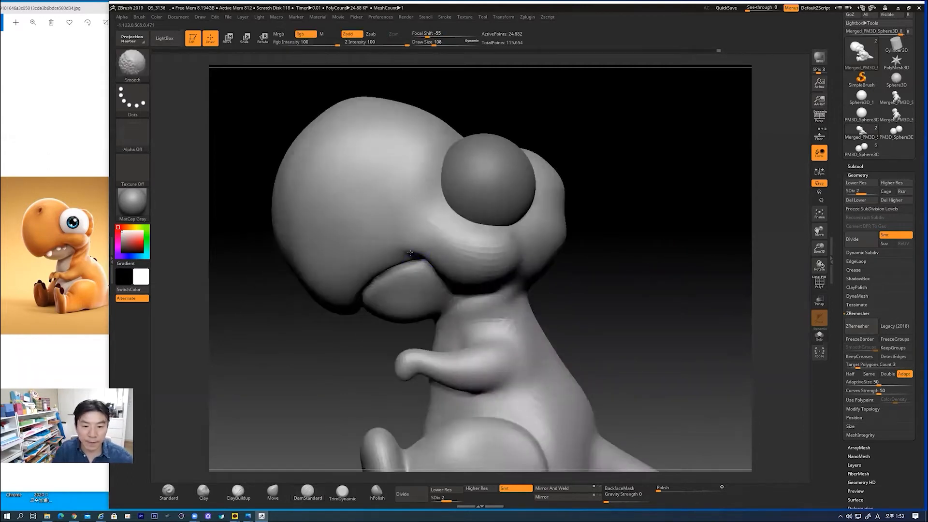
- Carve a crease behind the cheek from the eye down to the neck, and smooth its jagged edge
mouse_move(654, 300)
left_mouse_down("alt")
mouse_move(614, 312)
mouse_move(575, 284)
left_mouse_up("alt")
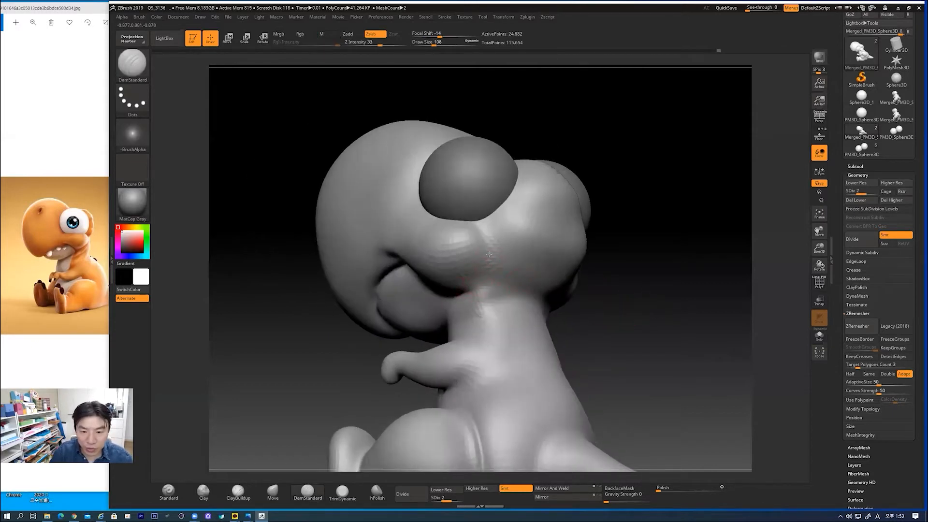
left_click_drag(629, 304, 625, 282)
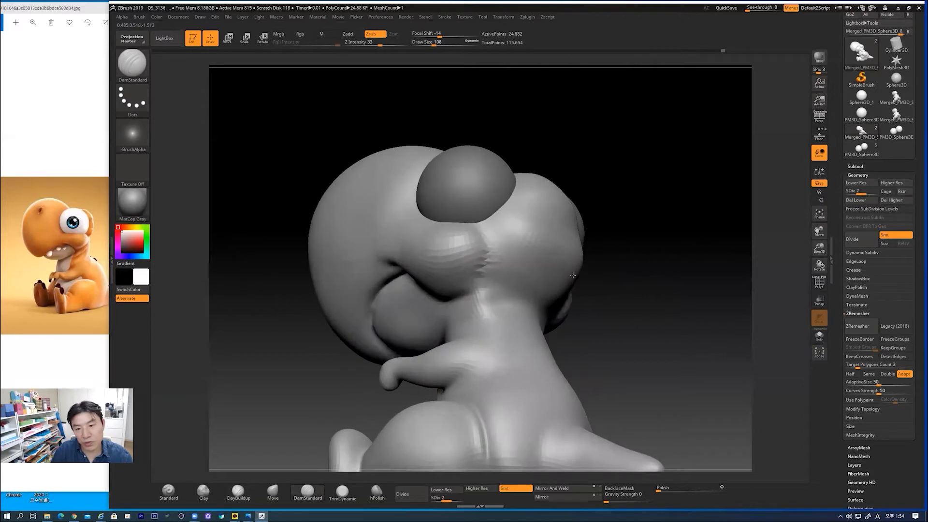
left_click_drag(493, 262, 484, 271, "shift")
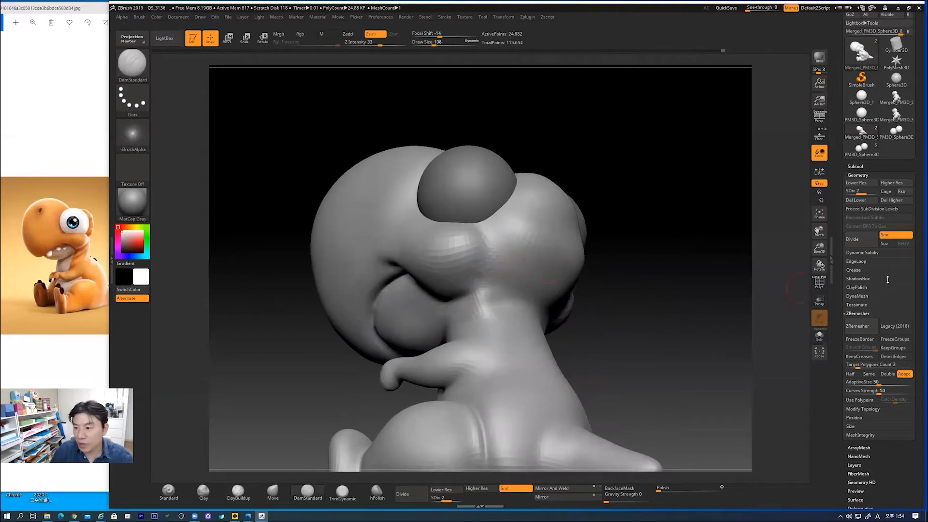
- Go up to subdivision level 3 and recarve the crease behind the cheek more cleanly with DamStandard
left_click_drag(865, 192, 875, 192)
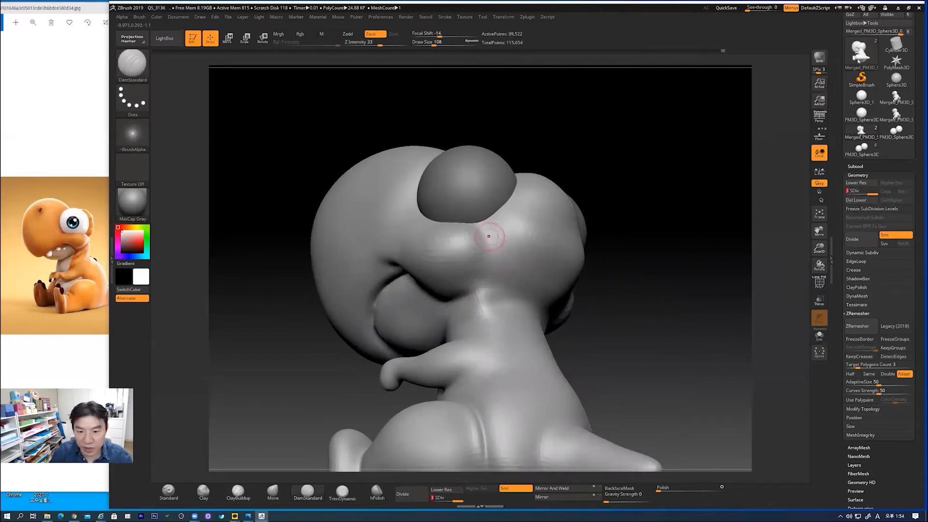
mouse_move(484, 275)
left_mouse_down()
mouse_move(492, 259)
mouse_move(487, 296)
mouse_move(493, 241)
left_mouse_up()
left_click_drag(670, 285, 672, 314, "alt")
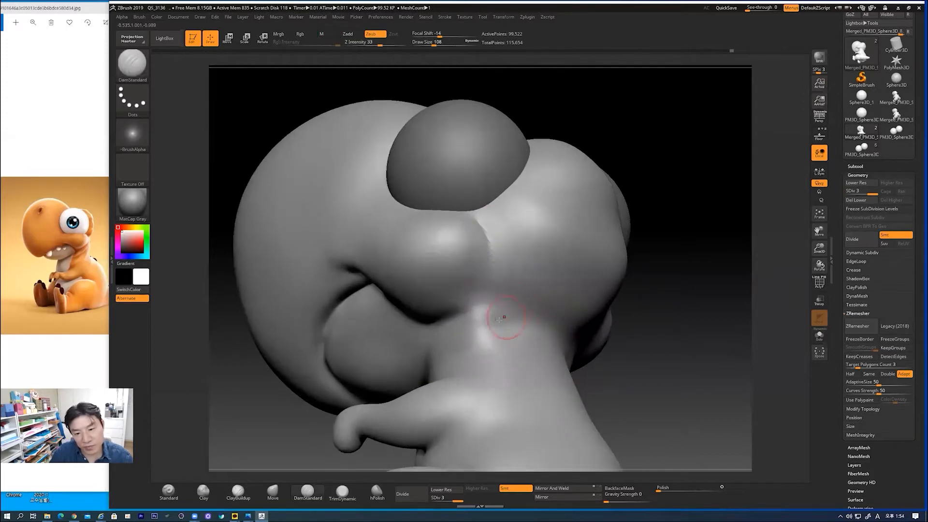
- Sharpen the mouth line along the top edge of the lower jaw and check it in side view
mouse_move(616, 339)
left_mouse_down()
mouse_move(666, 346)
mouse_move(517, 275)
left_mouse_up()
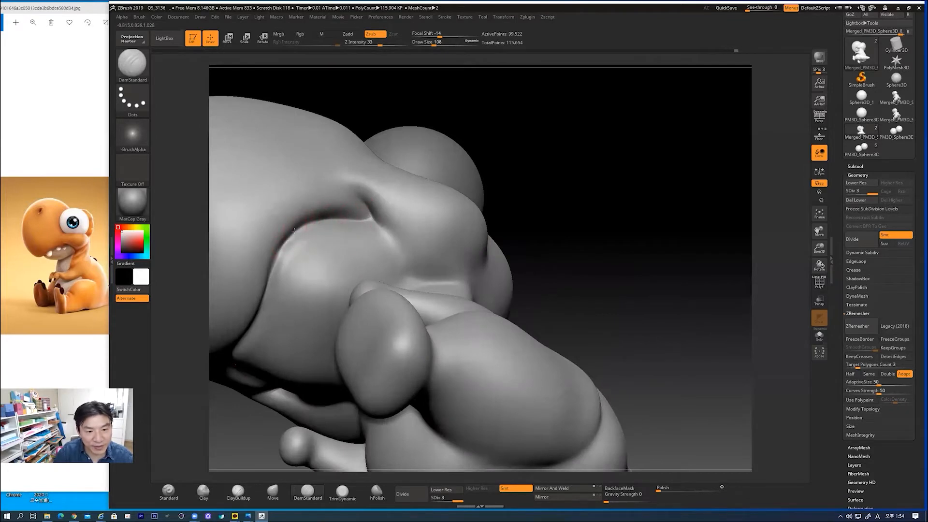
left_click_drag(615, 234, 600, 280)
key("shift")
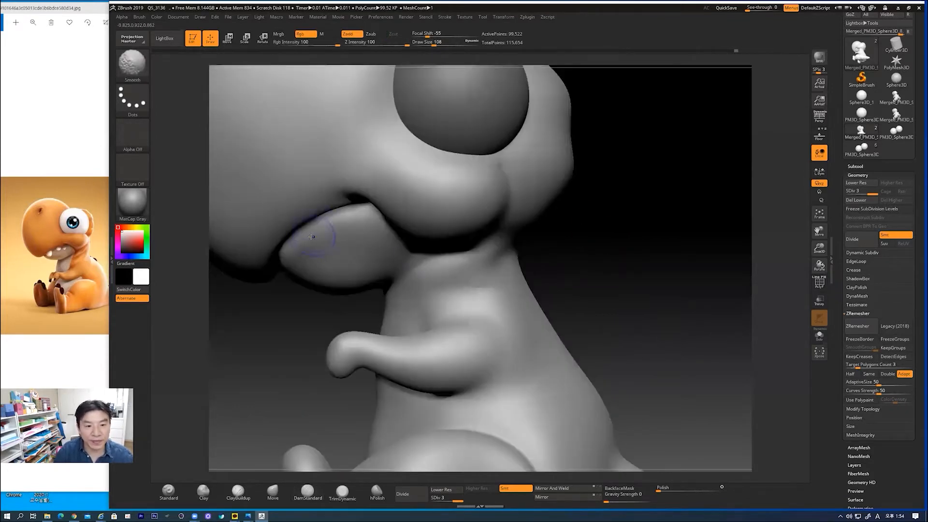
- Soften the crease behind the cheek below the eye, and retouch it with a short DamStandard stroke
left_click_drag(645, 252, 612, 283, "alt")
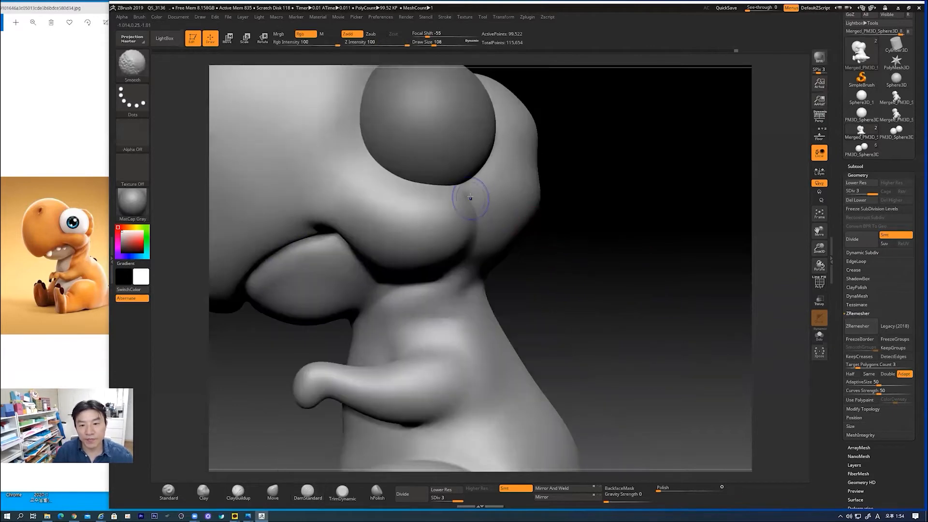
mouse_move(446, 193)
left_mouse_down("shift")
mouse_move(473, 221)
mouse_move(470, 201)
left_mouse_up("shift")
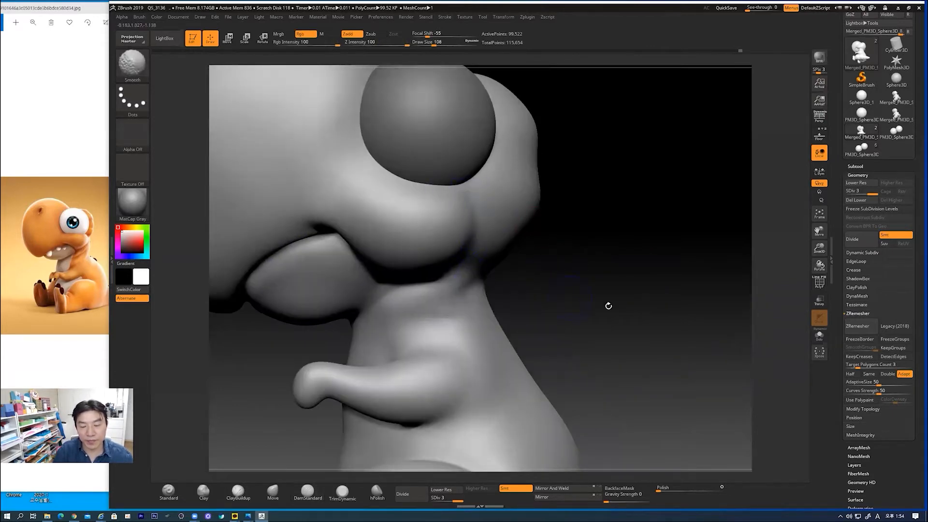
mouse_move(551, 283)
left_mouse_down()
mouse_move(607, 260)
mouse_move(607, 248)
left_mouse_up()
left_click_drag(449, 232, 456, 222)
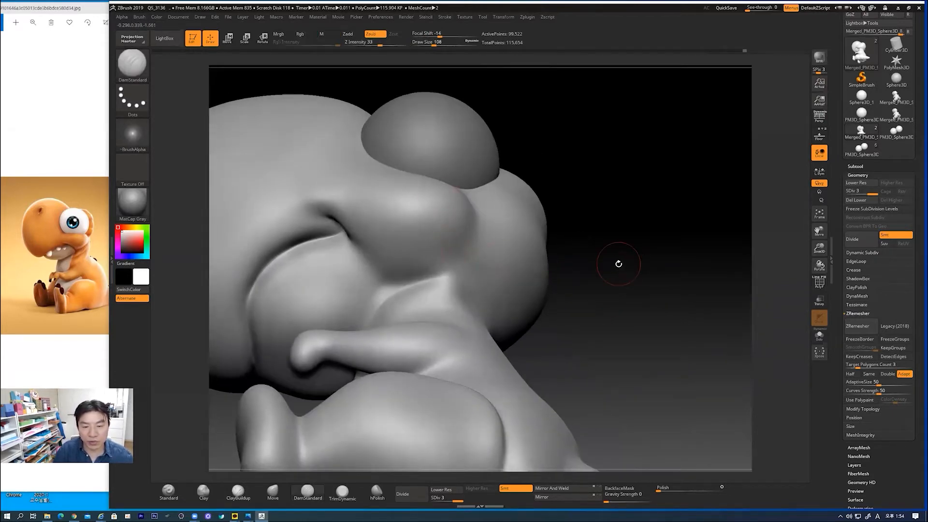
- Switch back to the ClayBuildup brush for sculpting the neck behind the cheek
left_click_drag(616, 317, 611, 340)
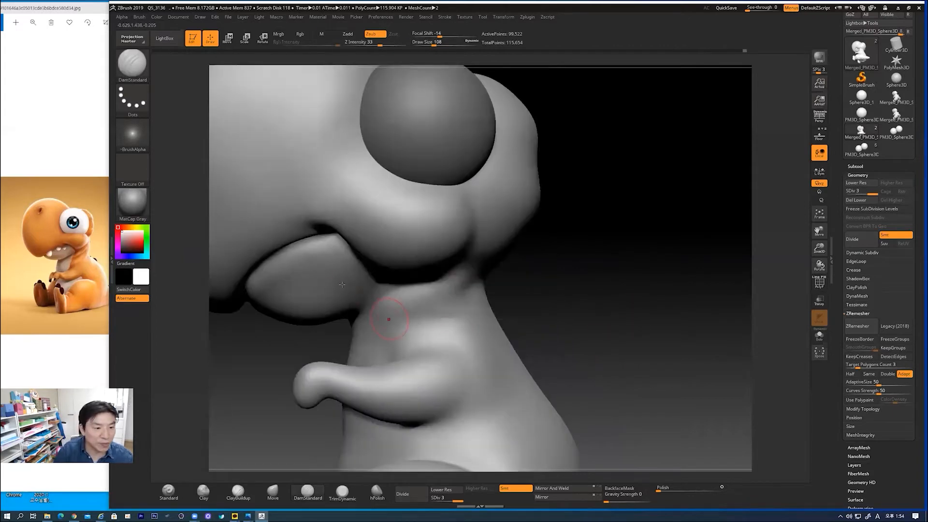
left_click(247, 490)
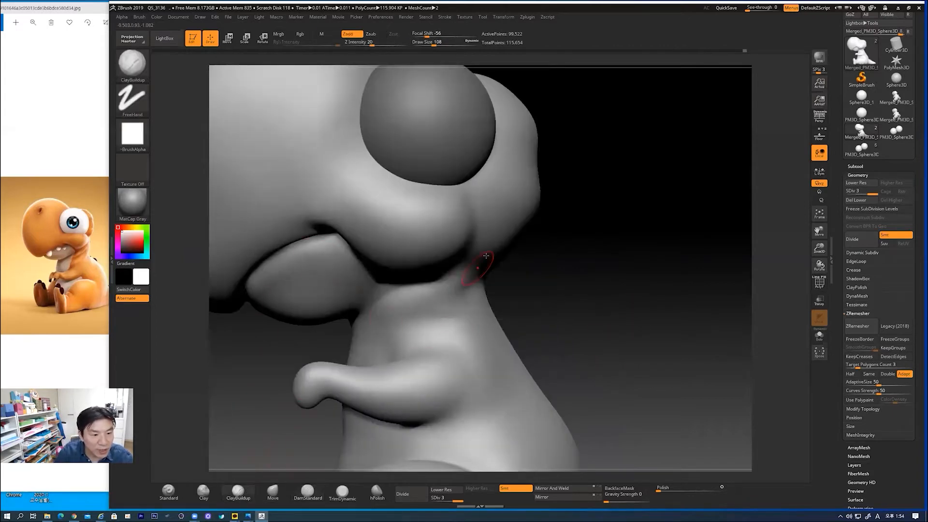
- Build up the neck just below the jaw with ClayBuildup at draw size 140 and smooth the added volume
key("]")
key("]")
key("[")
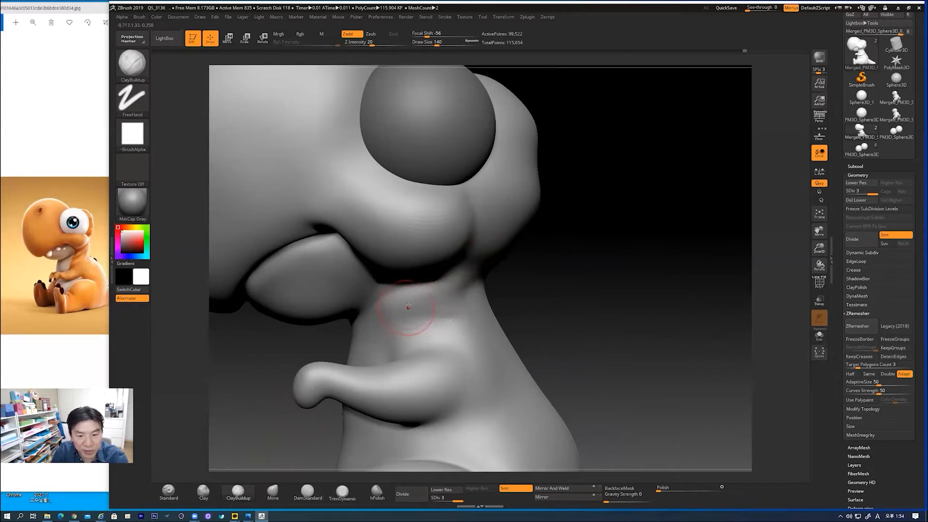
mouse_move(381, 310)
left_mouse_down()
mouse_move(446, 285)
mouse_move(380, 311)
mouse_move(402, 306)
left_mouse_up()
mouse_move(448, 277)
left_mouse_down()
mouse_move(401, 307)
mouse_move(386, 309)
mouse_move(427, 294)
mouse_move(372, 304)
mouse_move(450, 280)
mouse_move(377, 309)
mouse_move(415, 304)
mouse_move(482, 263)
mouse_move(435, 292)
mouse_move(449, 285)
left_mouse_up()
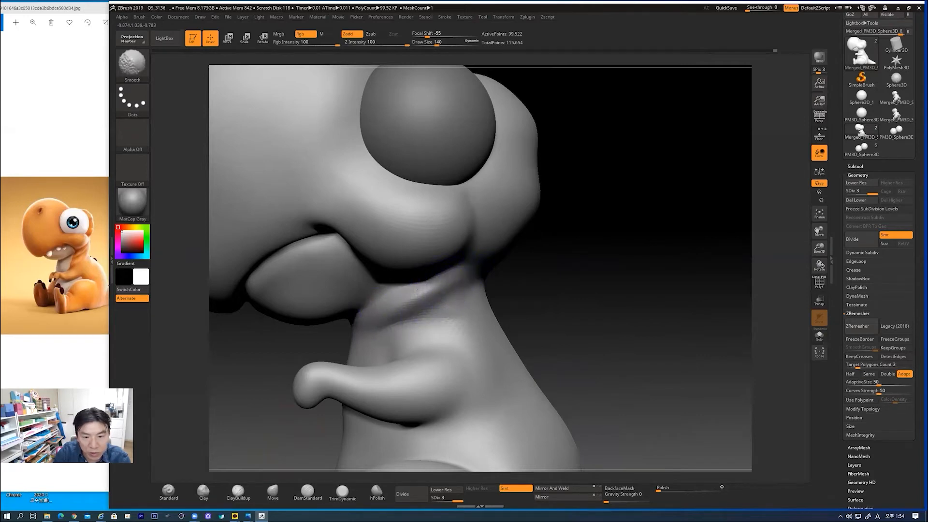
- Carve a diagonal fold across the side of the neck below the cheek with DamStandard and soften its edges
left_click(307, 491)
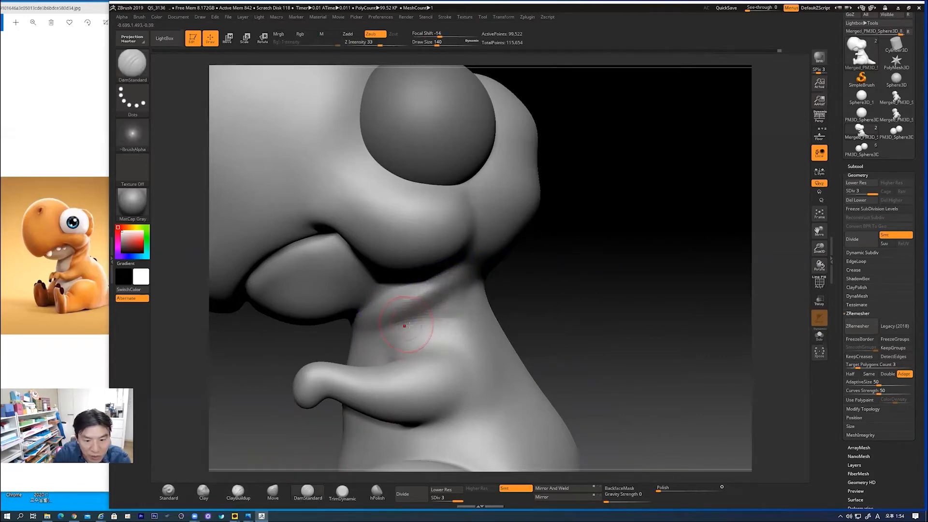
mouse_move(407, 325)
left_mouse_down()
mouse_move(477, 266)
mouse_move(414, 325)
left_mouse_up()
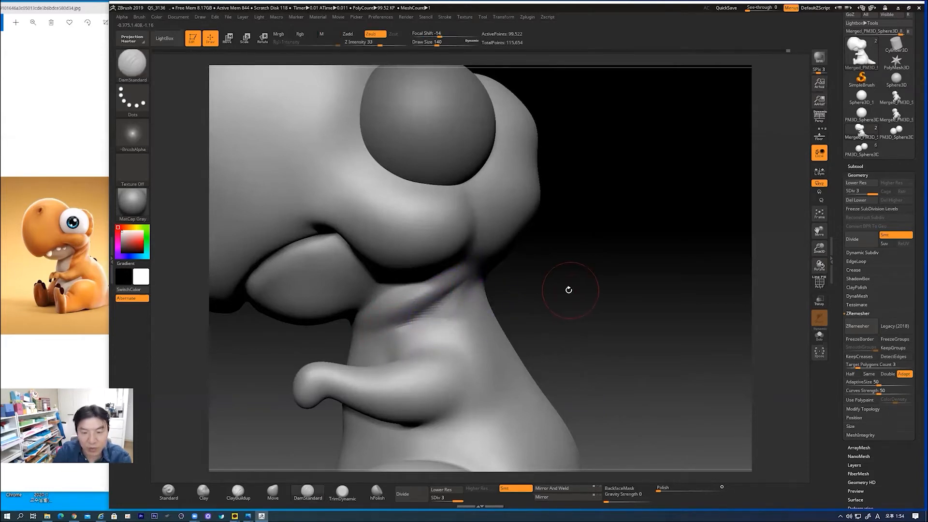
key("f")
mouse_move(533, 305)
left_mouse_down()
mouse_move(560, 294)
mouse_move(574, 301)
mouse_move(464, 310)
left_mouse_up()
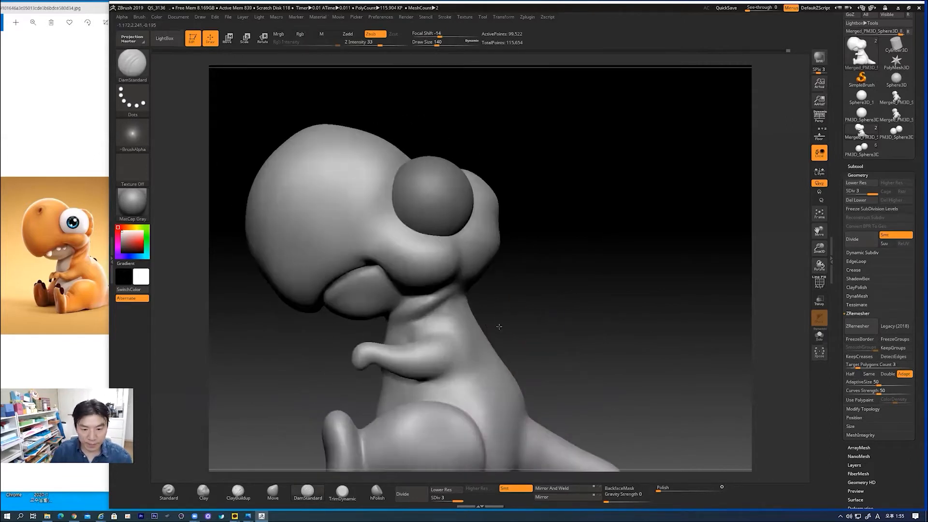
key("shift")
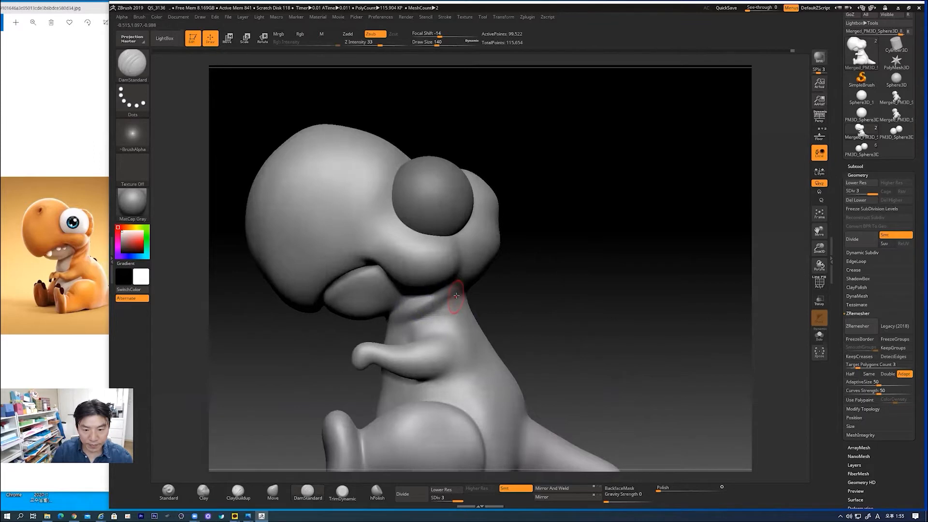
left_click_drag(413, 321, 450, 299)
mouse_move(411, 325)
left_mouse_down()
mouse_move(471, 277)
mouse_move(433, 321)
left_mouse_up()
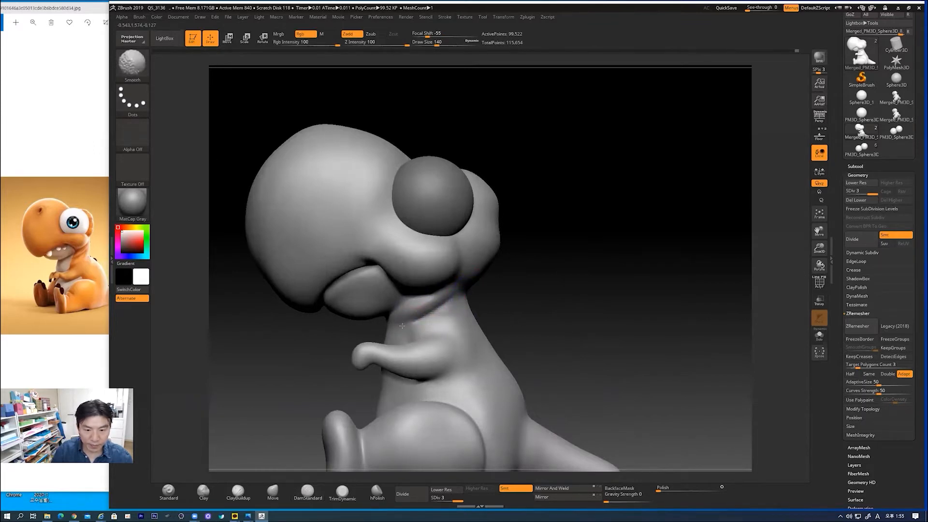
left_click_drag(526, 305, 549, 302, "shift")
left_click_drag(504, 324, 534, 318)
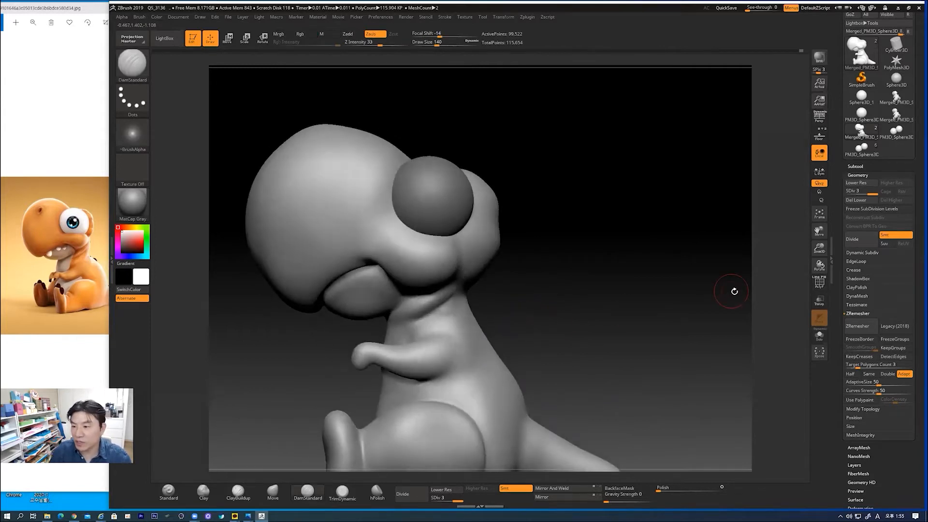
- Subdivide the body to level 4, then carve and smooth a curved DamStandard crease behind the cheek from the eye to the neck
mouse_move(861, 56)
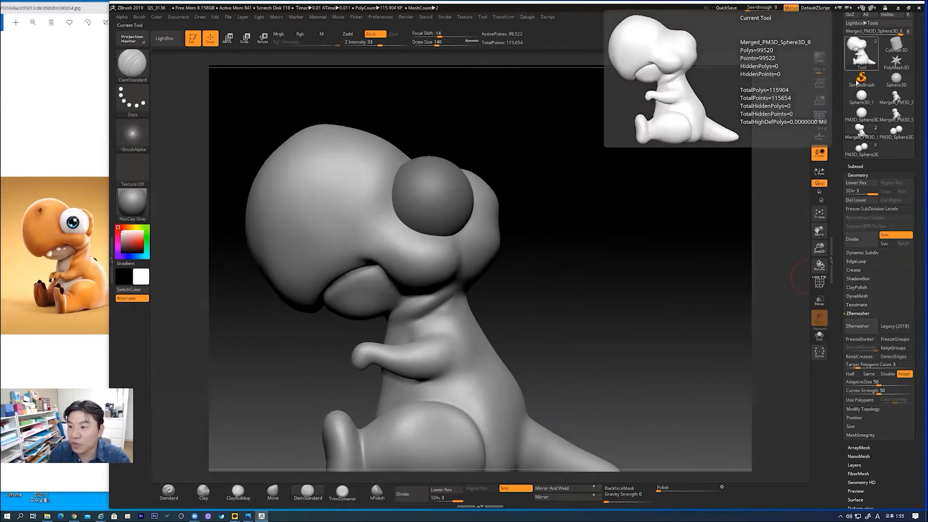
left_click(852, 249)
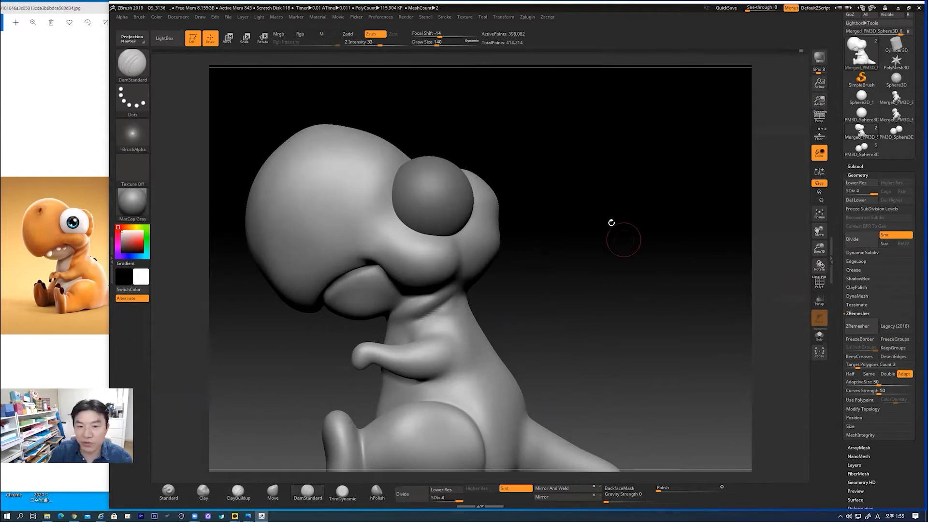
left_click_drag(577, 290, 436, 280)
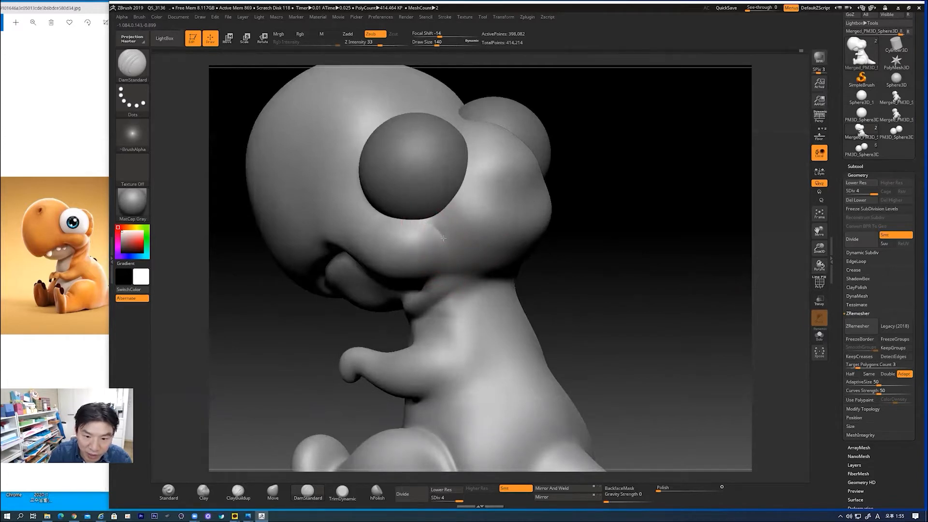
mouse_move(445, 245)
left_mouse_down()
mouse_move(422, 222)
mouse_move(442, 237)
left_mouse_up()
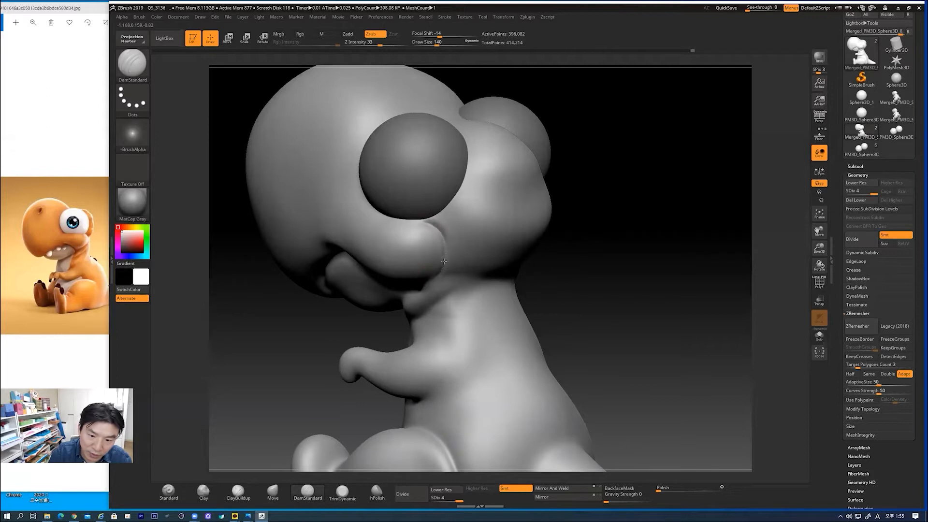
left_click_drag(422, 283, 420, 286)
left_click_drag(446, 229, 431, 222, "shift")
mouse_move(446, 257)
left_mouse_down("shift")
mouse_move(434, 232)
mouse_move(439, 249)
left_mouse_up("shift")
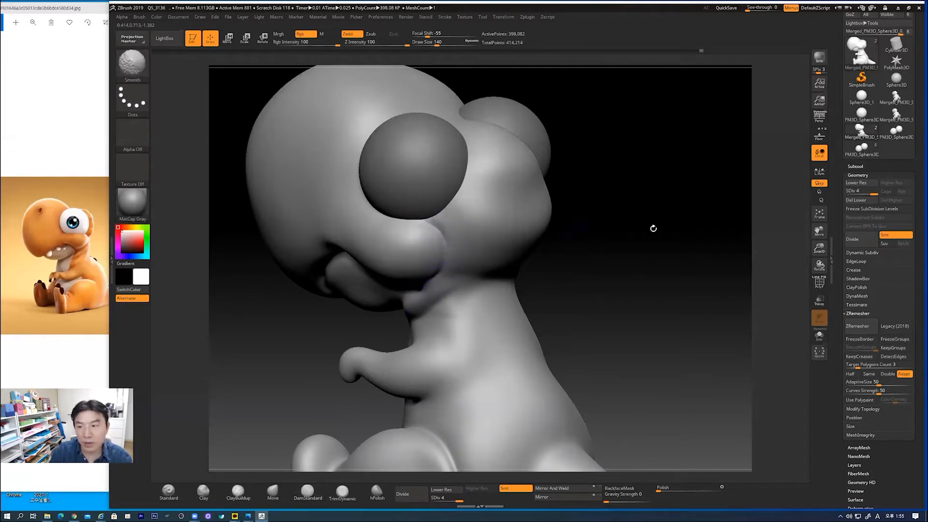
- Subdivide the body to level 5 and smooth the crease behind the cheek
mouse_move(860, 63)
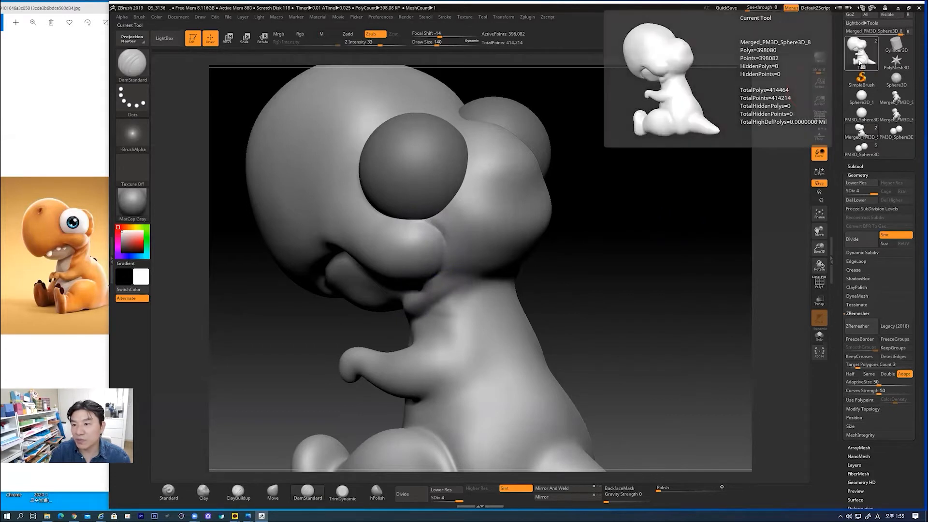
left_click(860, 240)
mouse_move(863, 60)
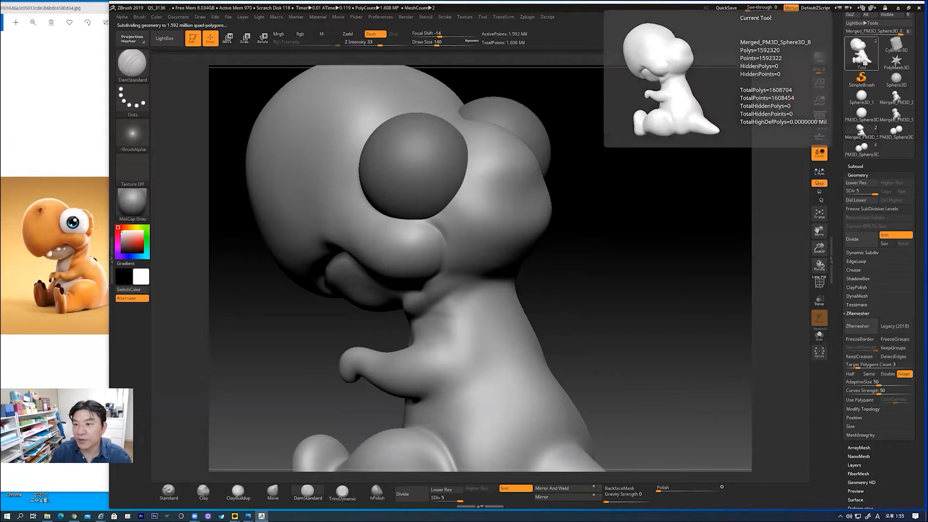
left_click_drag(631, 259, 435, 228)
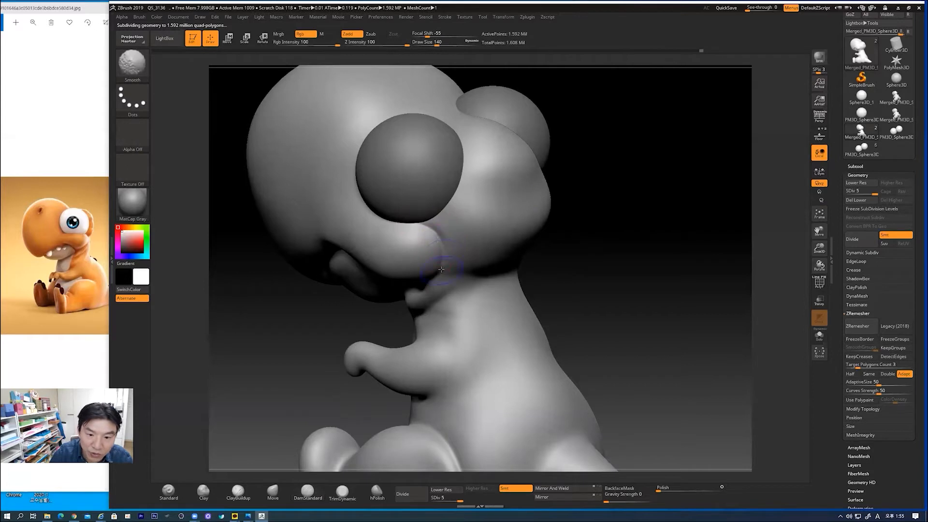
- Deepen the neck fold below the cheek with DamStandard at draw size 124 and smooth around it
left_click_drag(584, 274, 424, 311)
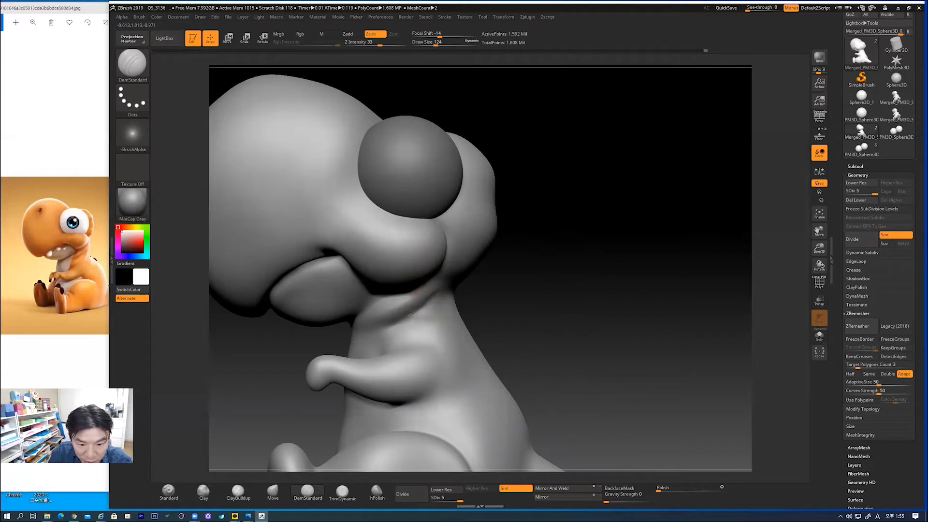
key("shift")
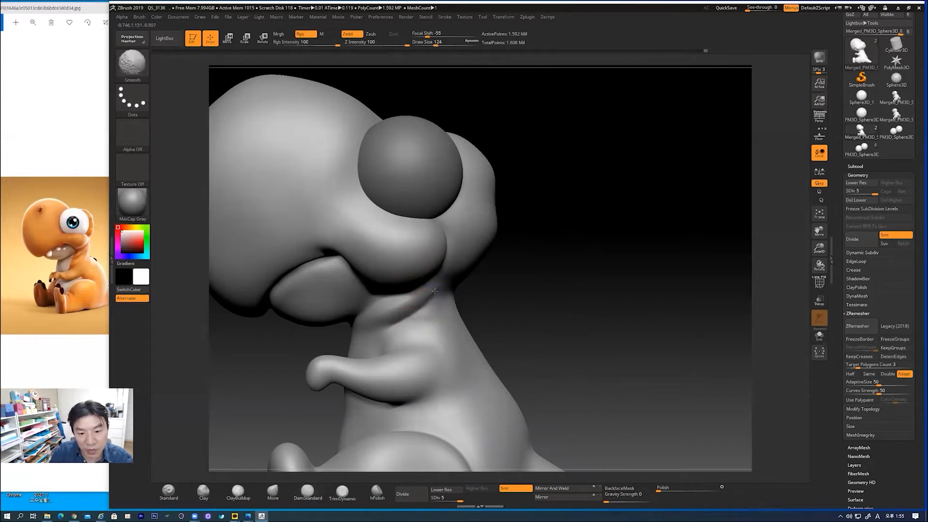
left_click_drag(434, 291, 426, 305, "shift")
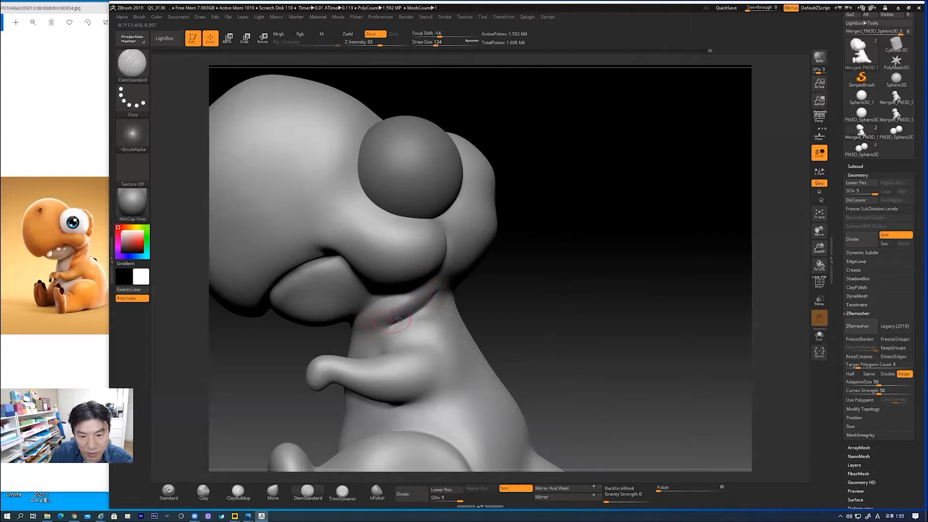
key("shift")
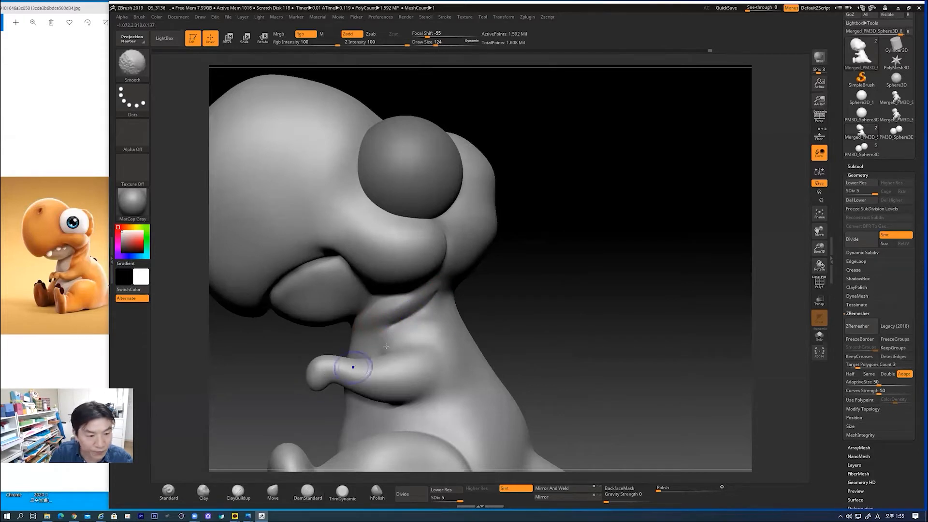
- Carve the crease between cheek and lower jaw and sharpen the mouth line with DamStandard, reducing the draw size to 104
mouse_move(502, 321)
left_mouse_down("alt")
mouse_move(539, 301)
mouse_move(547, 275)
left_mouse_up("alt")
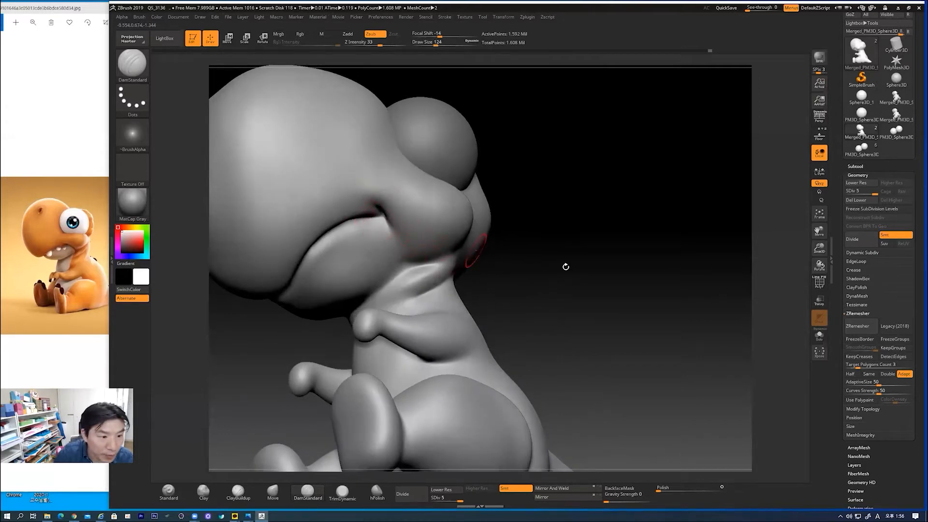
mouse_move(574, 265)
left_mouse_down()
mouse_move(580, 275)
mouse_move(544, 264)
left_mouse_up()
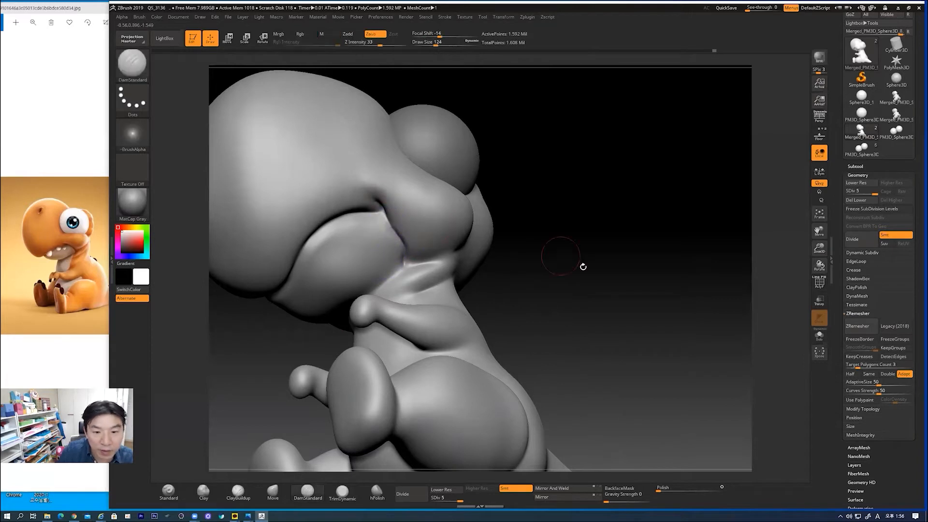
left_click_drag(582, 265, 452, 203)
key("bracketleft")
key("bracketleft")
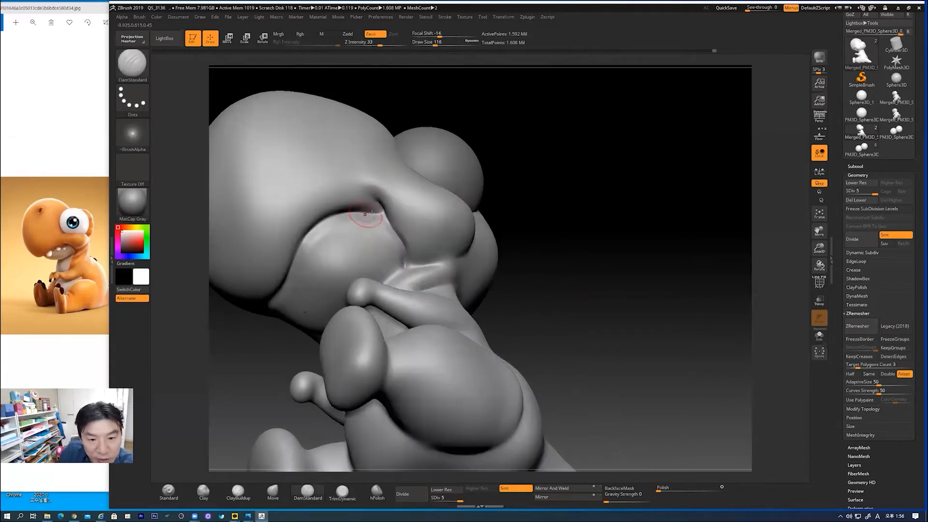
left_click_drag(382, 211, 383, 211)
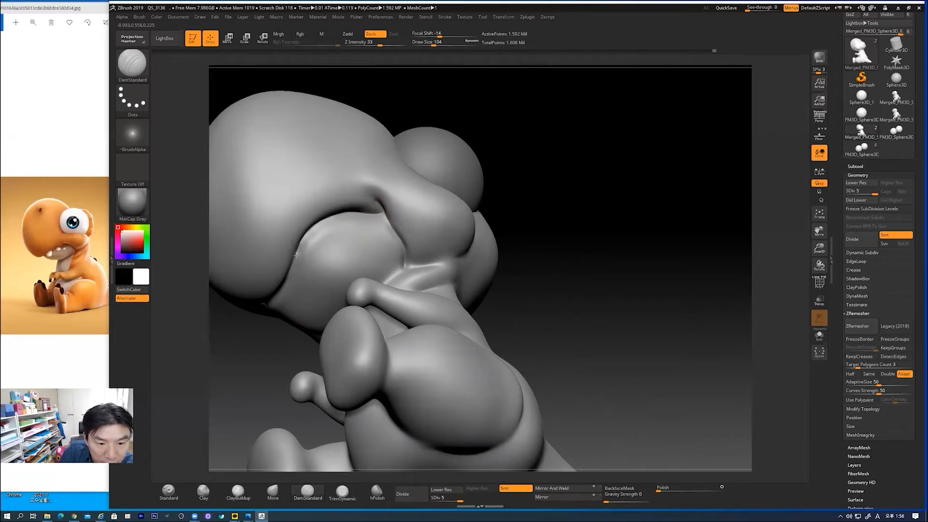
left_click_drag(286, 273, 283, 281)
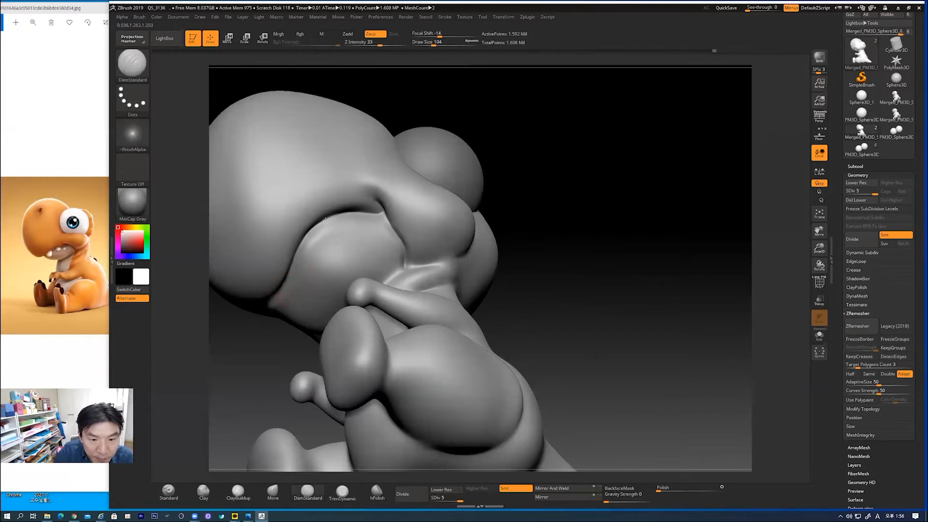
mouse_move(345, 212)
left_mouse_down()
mouse_move(385, 206)
mouse_move(381, 212)
left_mouse_up()
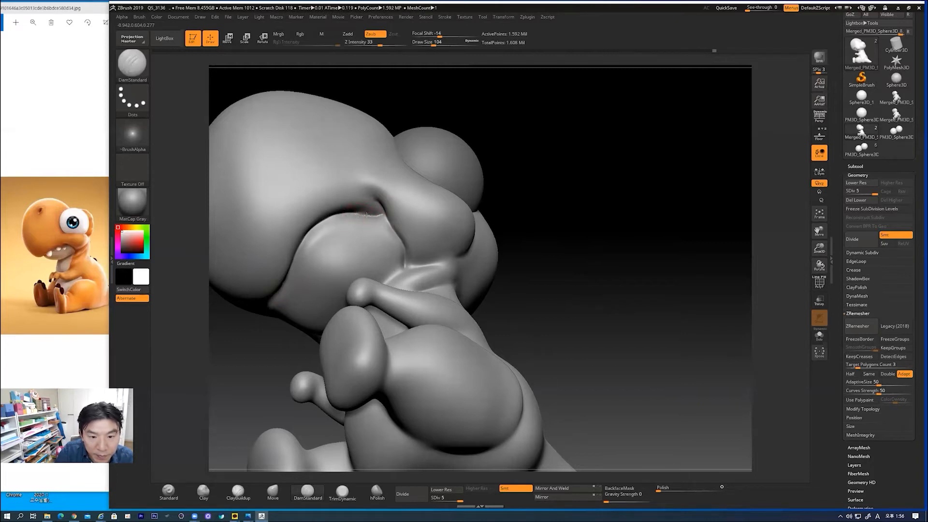
left_click_drag(333, 216, 364, 219)
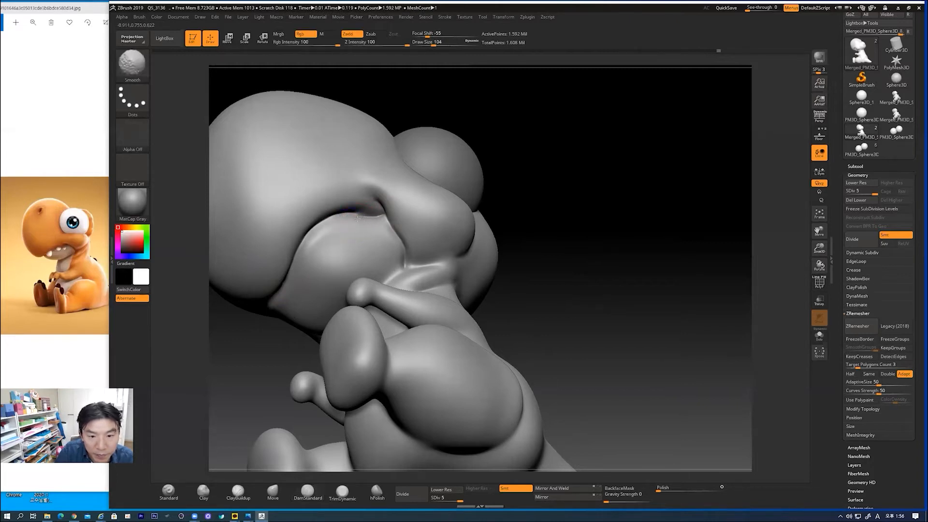
- Smooth the mouth line at the lower jaw and the neck surface beneath the cheek
left_click_drag(618, 233, 623, 274)
key("shift")
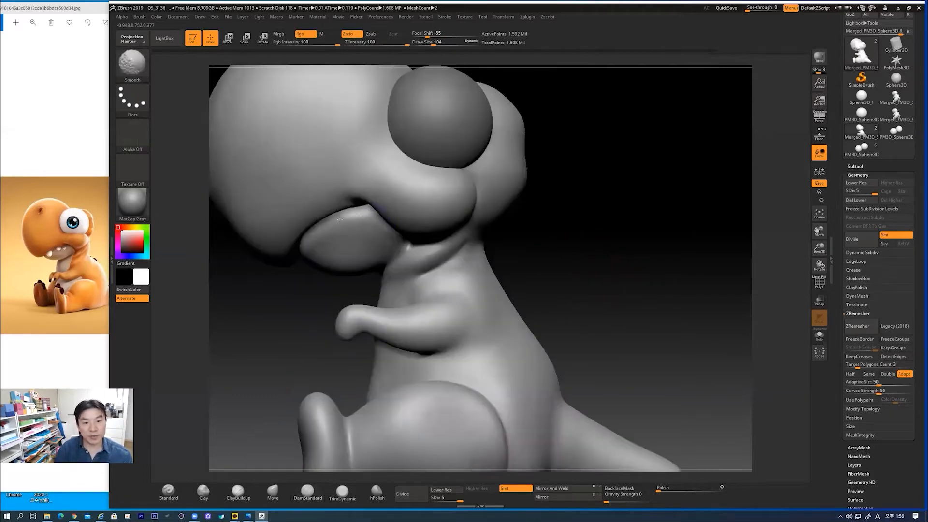
left_click_drag(347, 216, 334, 209, "shift")
left_click_drag(404, 251, 409, 291, "shift")
- Try to carve a crease from the rear corner of the jaw down the neck with DamStandard
left_click_drag(572, 251, 586, 227)
left_click_drag(570, 274, 592, 244)
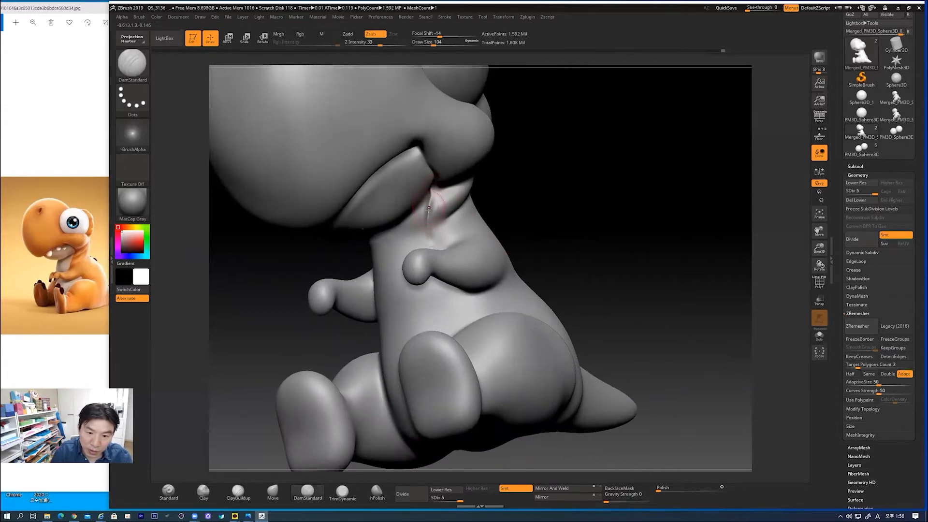
key("ctrl")
key("ctrl+z")
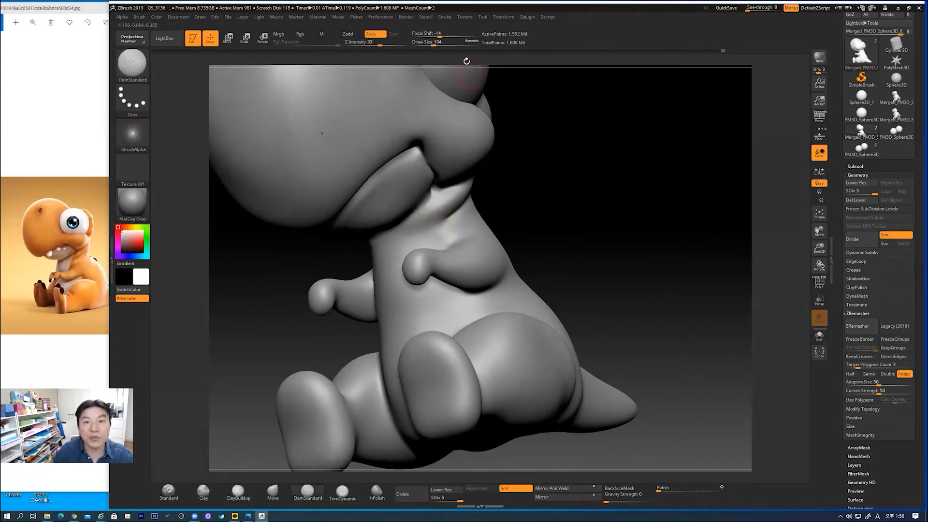
- Set the LazyRadius of the DamStandard brush to 27
left_click(445, 17)
left_click(462, 153)
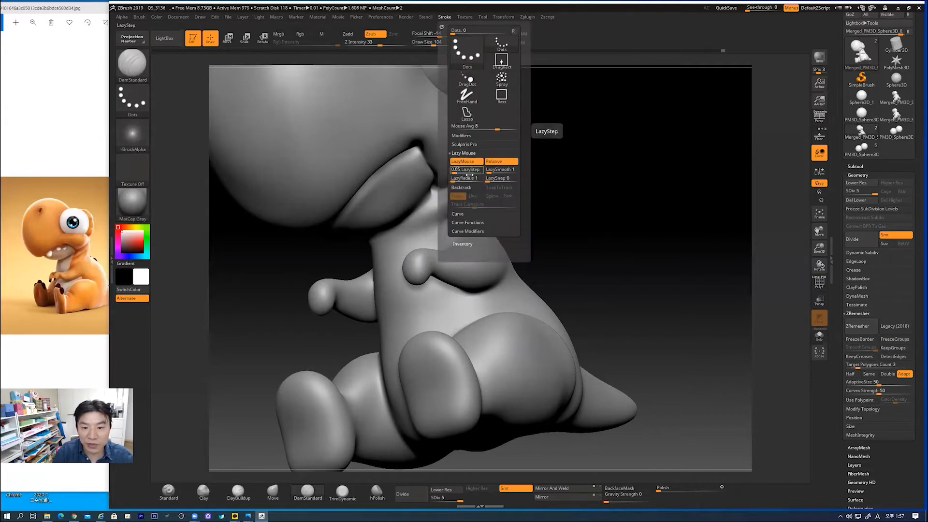
left_click_drag(454, 179, 462, 180)
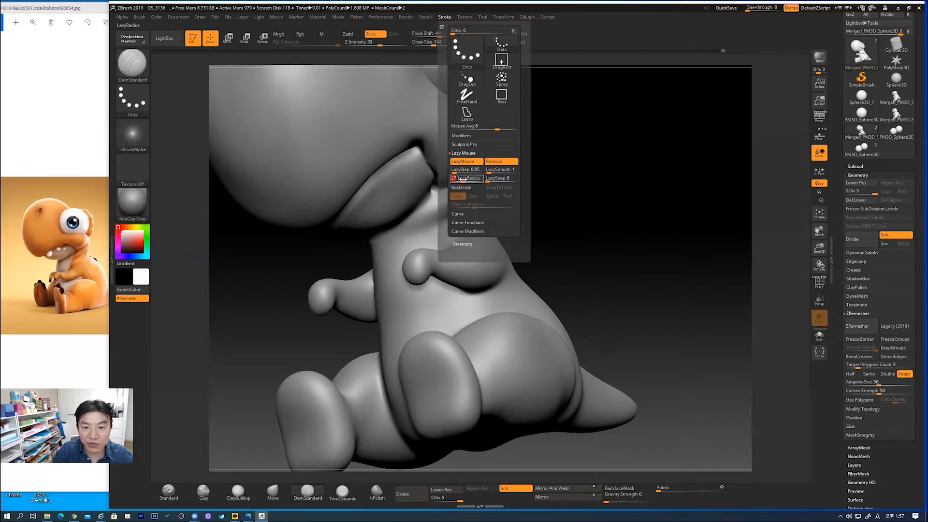
- Carve a crease from the rear corner of the jaw down the side of the chest, redoing the first stroke
left_click_drag(434, 192, 431, 223)
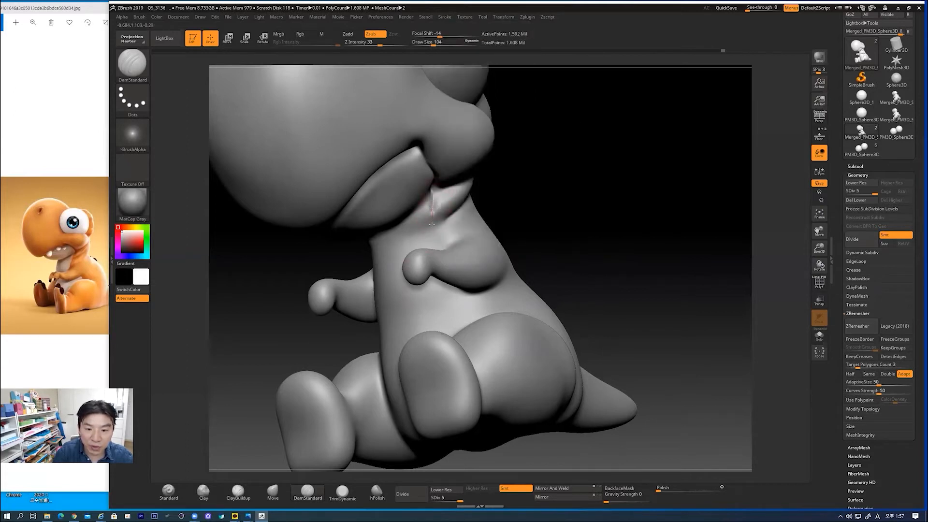
key("ctrl+z")
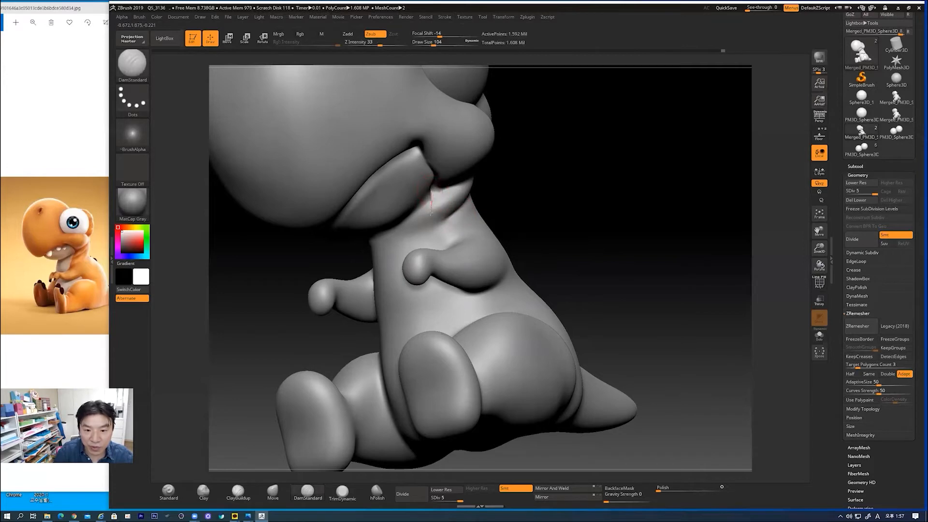
left_click_drag(433, 238, 434, 242)
left_click_drag(611, 243, 605, 245)
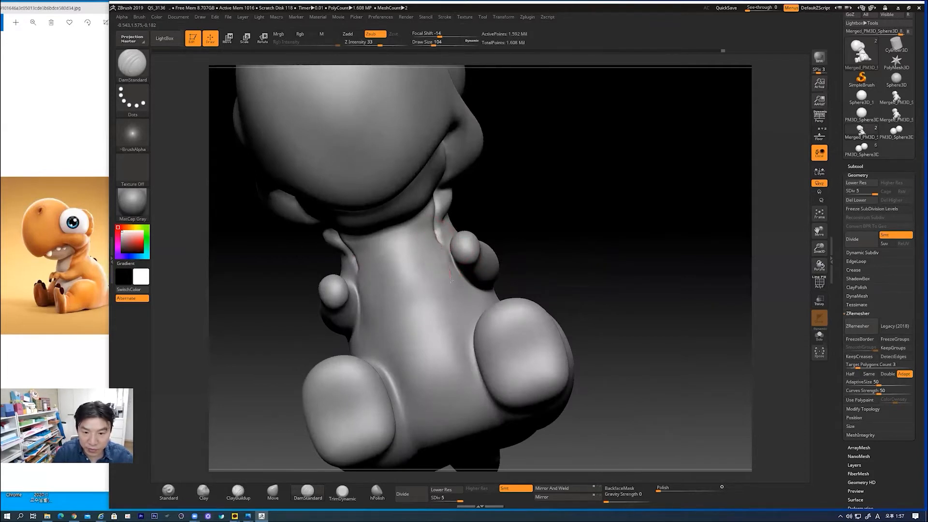
- Check the polygon layout around the neck, chest and arms in the polyframe display
mouse_move(534, 234)
left_mouse_down()
mouse_move(528, 252)
mouse_move(413, 282)
left_mouse_up()
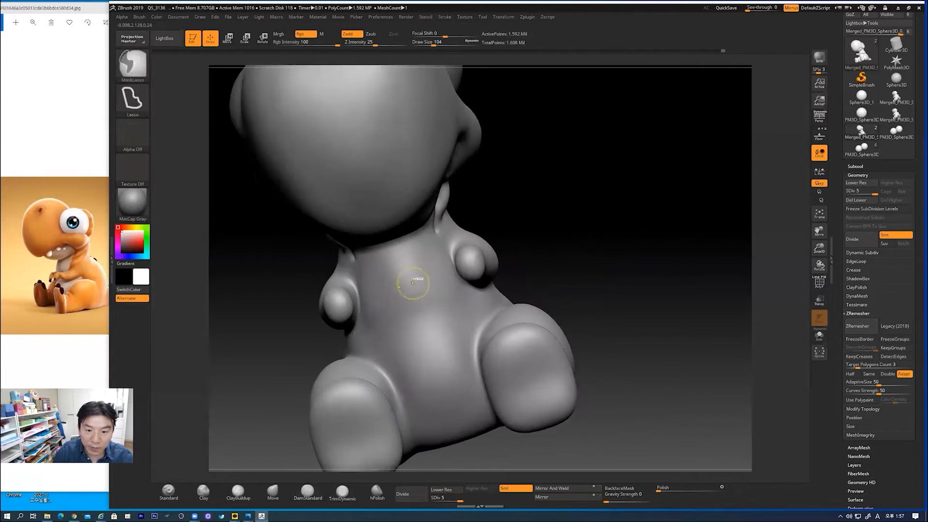
left_click_drag(437, 241, 452, 277)
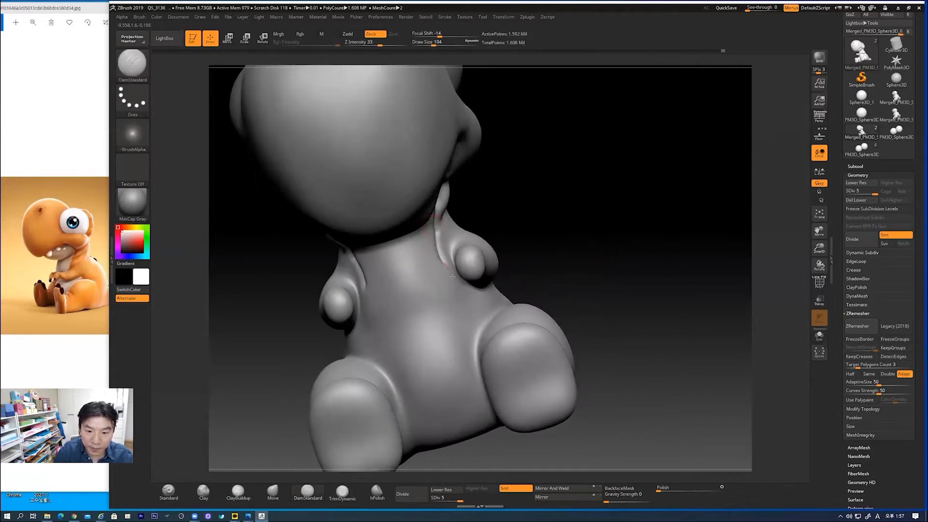
left_click_drag(586, 296, 725, 278)
left_click(819, 282)
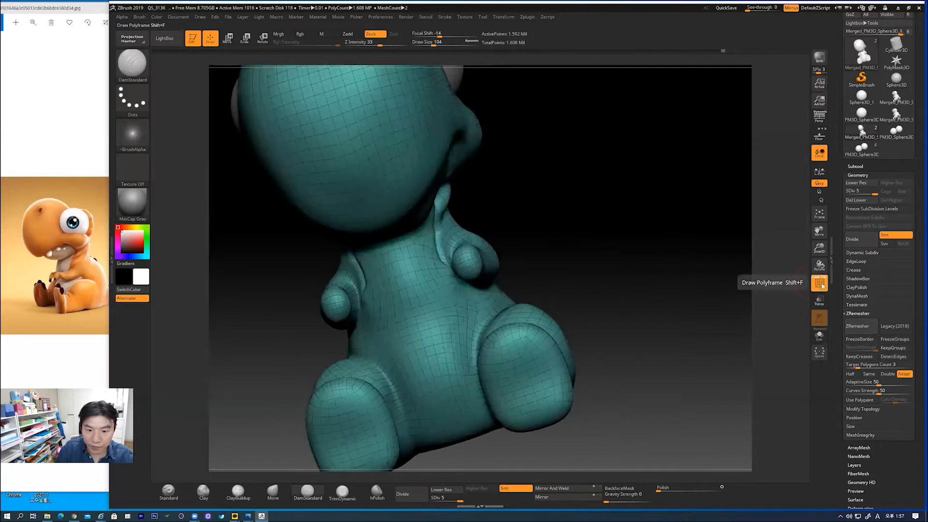
left_click(819, 282)
- Try to carve a belly outline with DamStandard from the chest sides down and across between the legs
left_click_drag(582, 292, 570, 296, "shift")
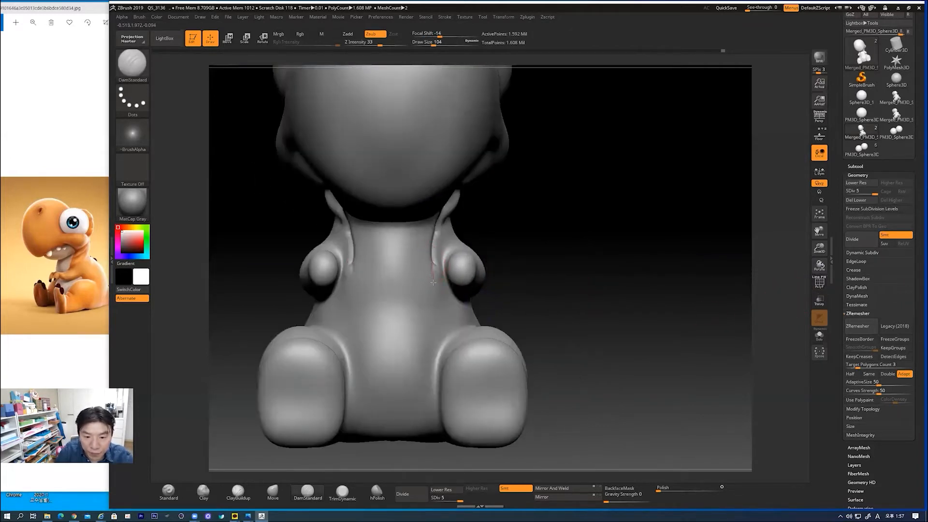
mouse_move(435, 306)
left_mouse_down()
mouse_move(436, 409)
mouse_move(392, 426)
left_mouse_up()
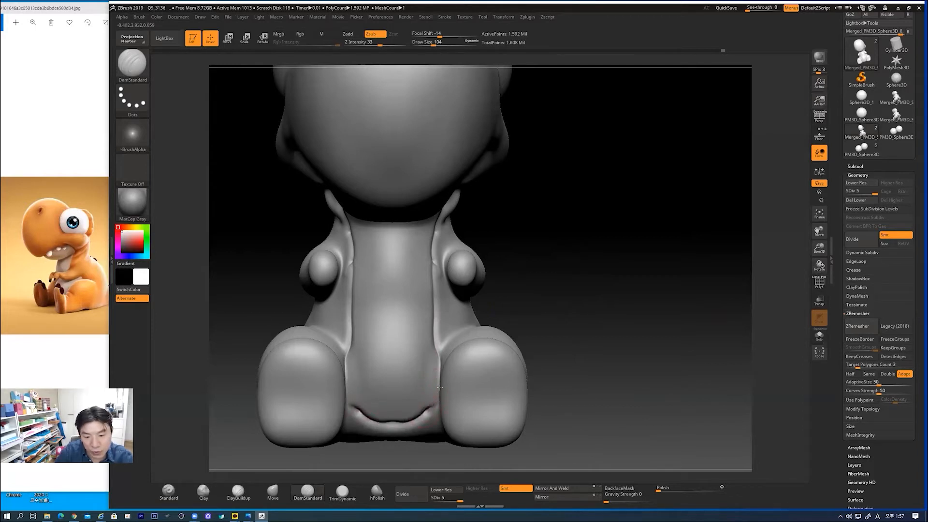
left_click_drag(550, 301, 546, 328)
mouse_move(445, 348)
left_mouse_down("shift")
mouse_move(435, 352)
mouse_move(431, 244)
left_mouse_up("shift")
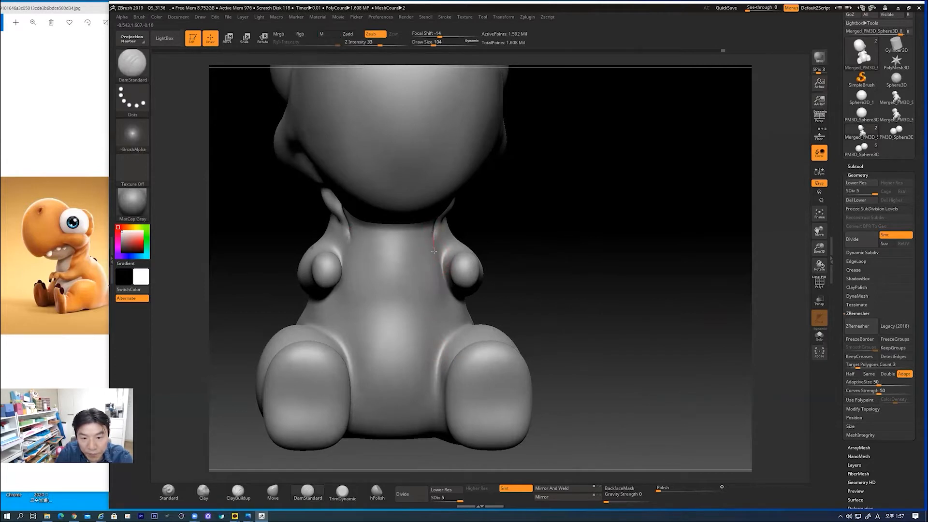
- Carve the belly outline with DamStandard from beside the arms down to a curve between the legs
mouse_move(435, 276)
left_mouse_down()
mouse_move(425, 397)
mouse_move(413, 429)
mouse_move(392, 431)
left_mouse_up()
left_click_drag(590, 348, 471, 251)
left_click_drag(559, 230, 585, 272)
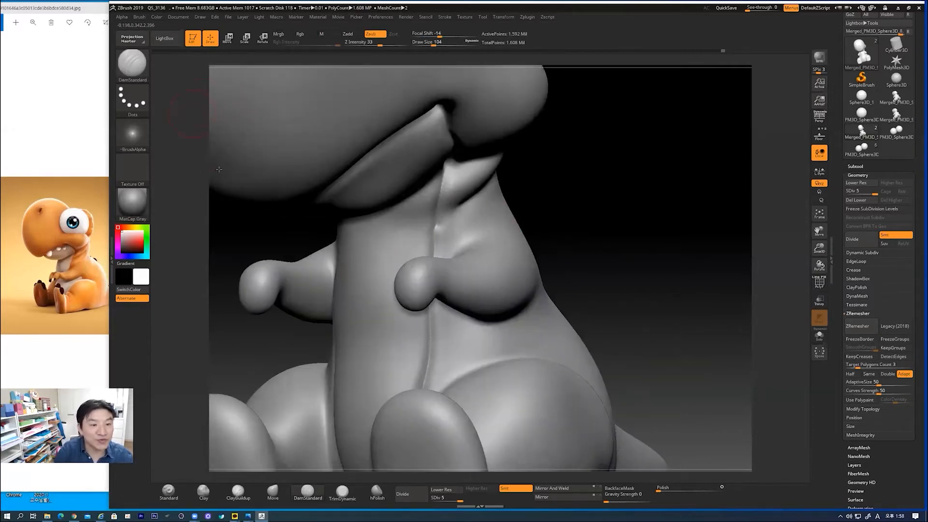
- Push the belly outline sideways beside the arms and upper legs using the Move brush at draw size 154
left_click(273, 491)
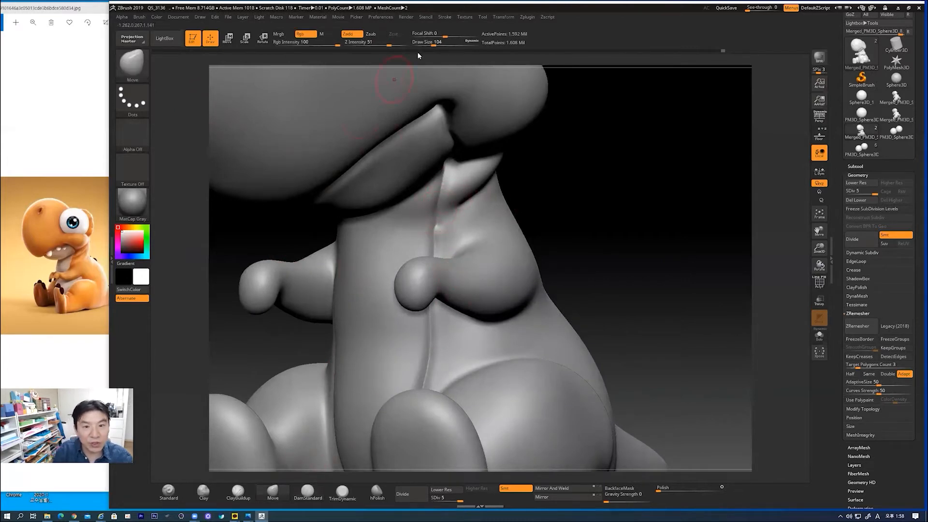
left_click_drag(434, 44, 438, 44)
mouse_move(434, 225)
left_mouse_down()
mouse_move(442, 199)
mouse_move(438, 228)
left_mouse_up()
left_click_drag(661, 311, 701, 311)
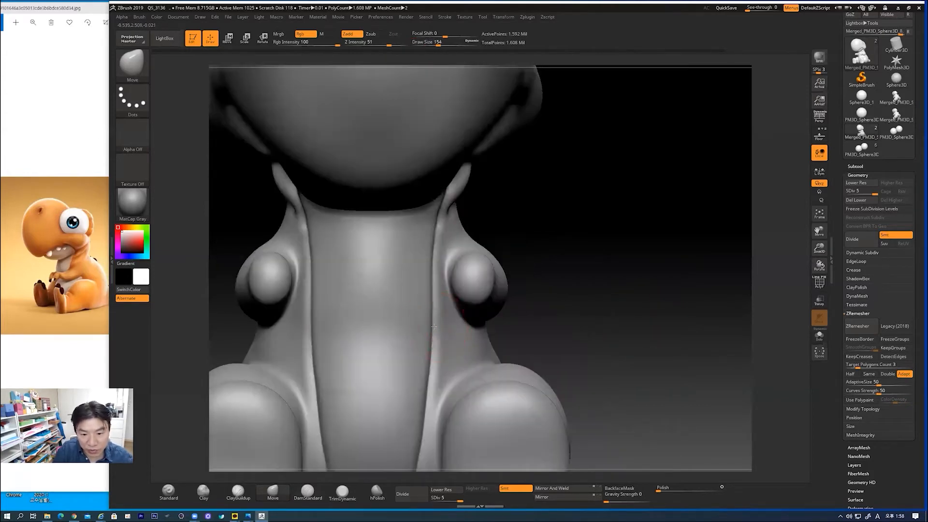
left_click_drag(434, 326, 437, 327)
left_click_drag(433, 359, 432, 388)
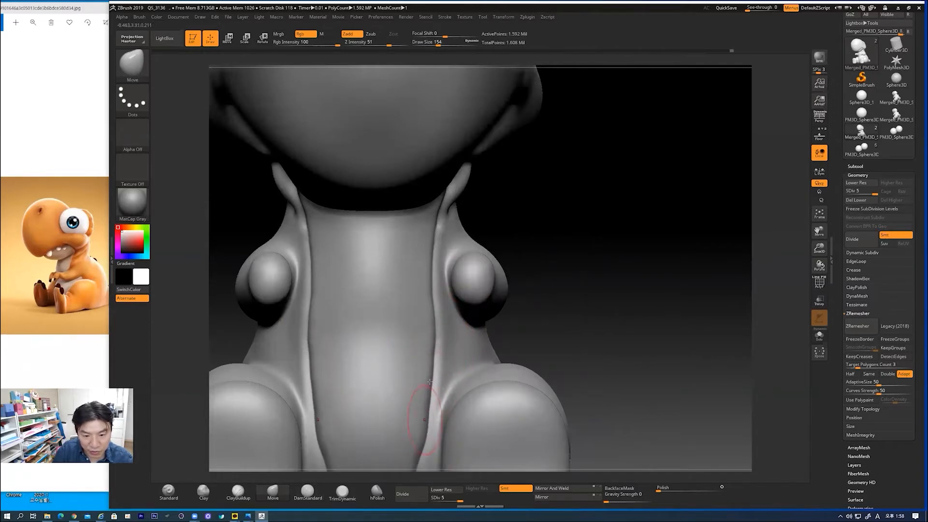
left_click_drag(432, 372, 436, 372)
left_click_drag(435, 353, 438, 353)
left_click_drag(433, 307, 436, 290)
- Reshape the lower belly outline with the Move brush so it curves evenly between the legs
left_click_drag(559, 340, 587, 241, "alt")
left_click_drag(453, 299, 458, 301)
left_click_drag(445, 356, 448, 357)
left_click_drag(403, 407, 403, 412)
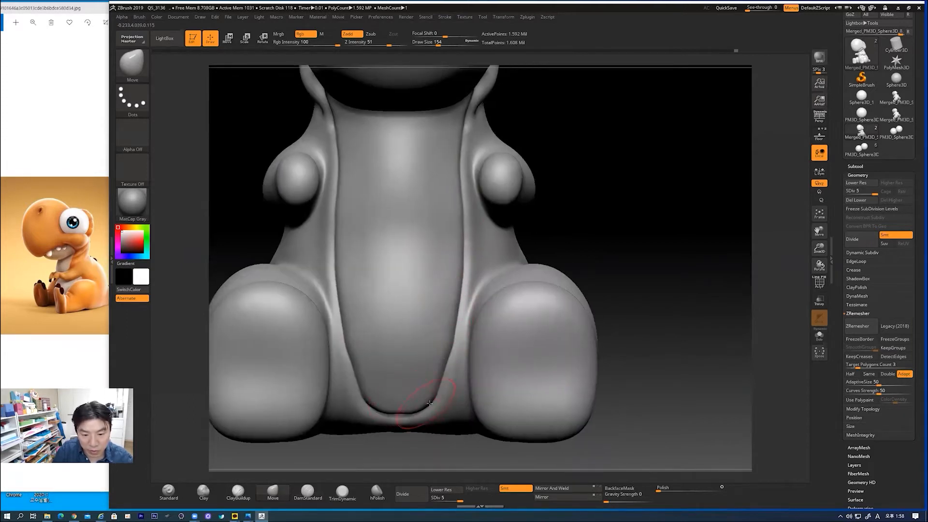
left_click_drag(447, 365, 449, 364)
left_click_drag(456, 320, 459, 320)
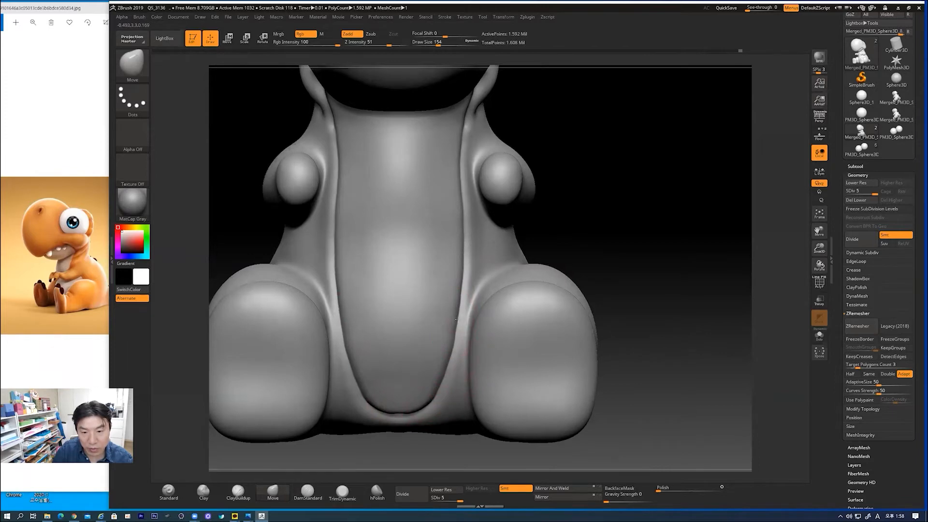
left_click_drag(461, 288, 464, 289)
- Set the draw size to 108 and smooth the chest crease just above the arm
mouse_move(587, 255)
left_mouse_down()
mouse_move(734, 164)
mouse_move(669, 157)
mouse_move(750, 80)
mouse_move(600, 255)
left_mouse_up()
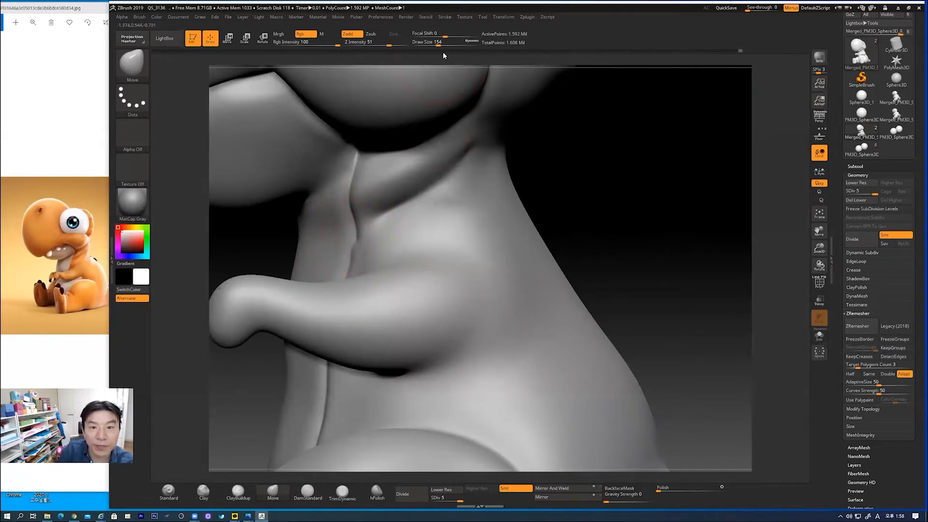
left_click_drag(439, 42, 433, 42)
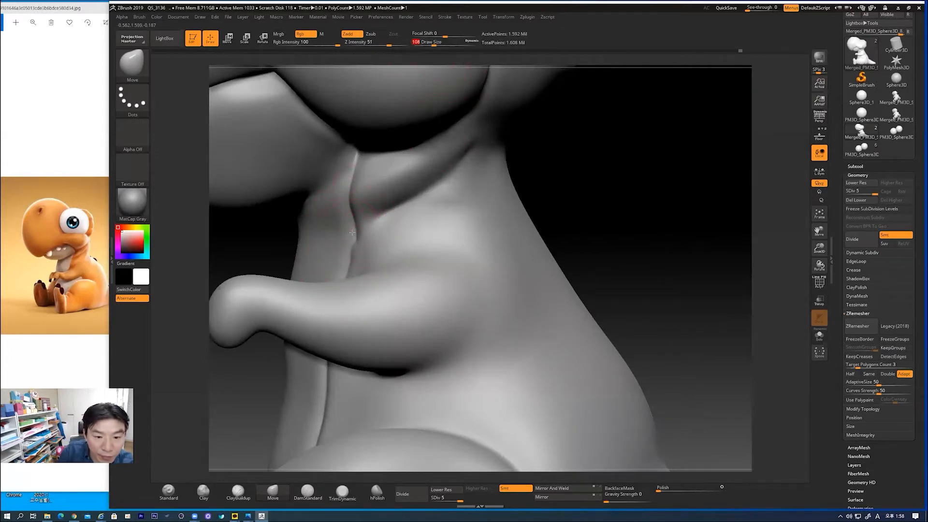
mouse_move(358, 239)
left_mouse_down("shift")
mouse_move(352, 227)
mouse_move(349, 250)
left_mouse_up("shift")
left_click_drag(351, 248, 352, 270, "shift")
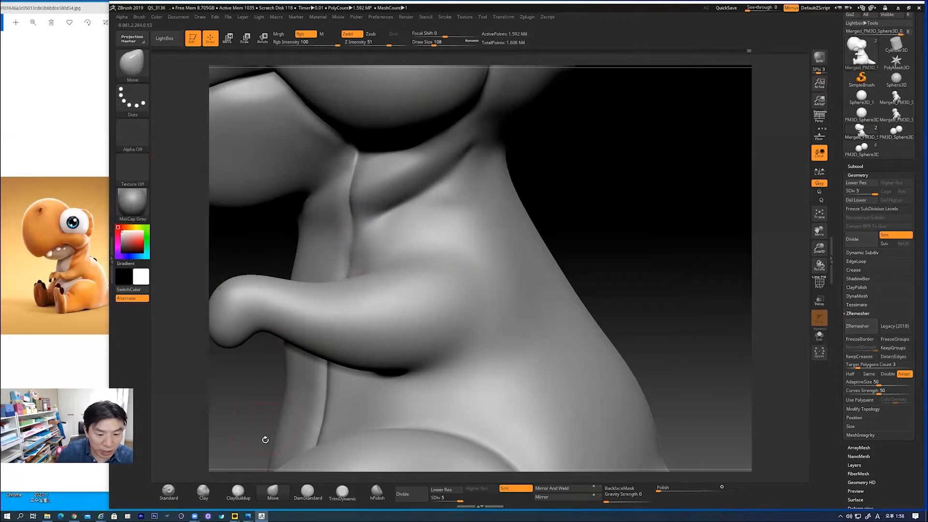
- Redefine the crease between the neck fold and the arm with DamStandard at draw size 46, smoothing its rough spots
left_click(307, 491)
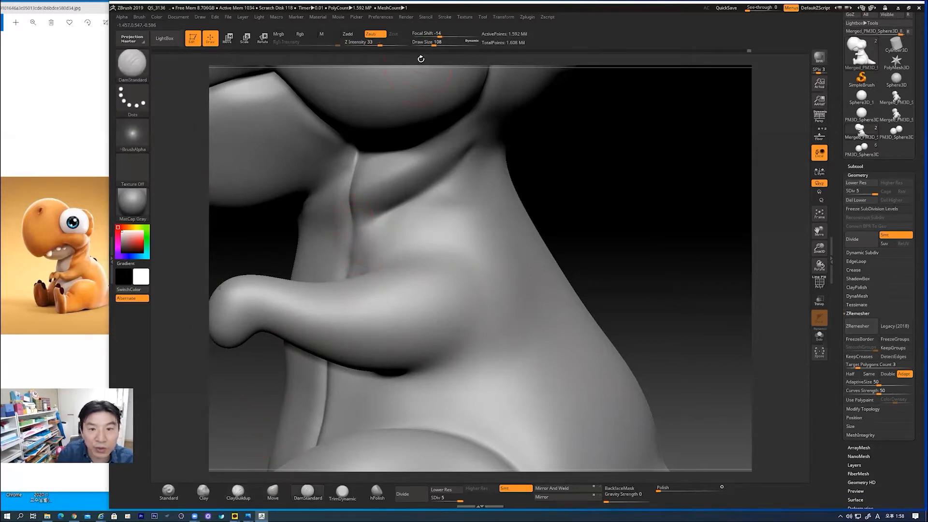
left_click_drag(433, 43, 426, 43)
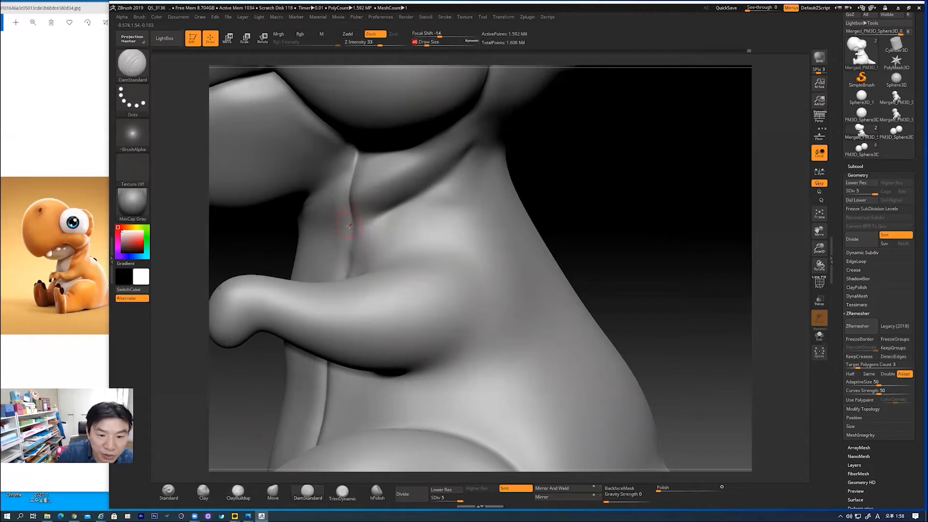
left_click_drag(581, 222, 588, 229)
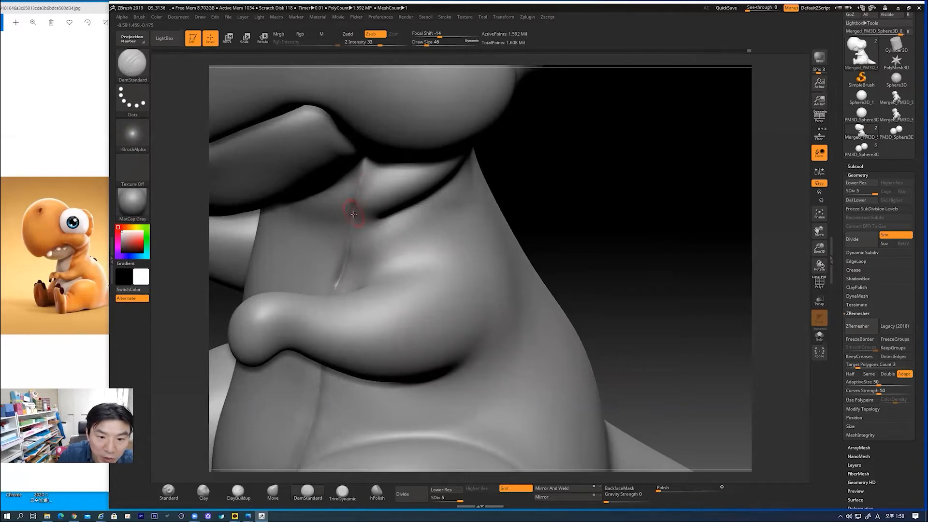
key("shift")
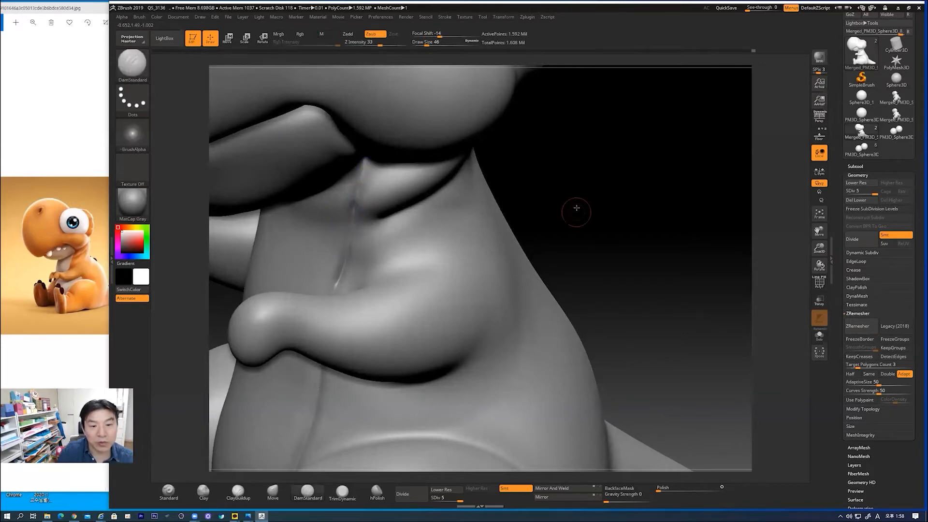
left_click_drag(574, 207, 590, 201)
left_click_drag(347, 288, 347, 342, "shift")
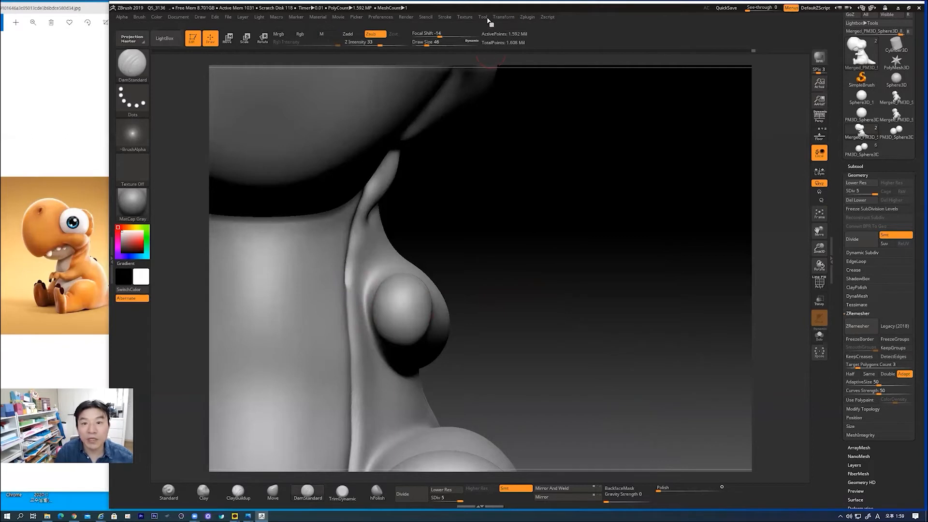
- Review the LazyMouse settings of the DamStandard stroke
left_click(444, 18)
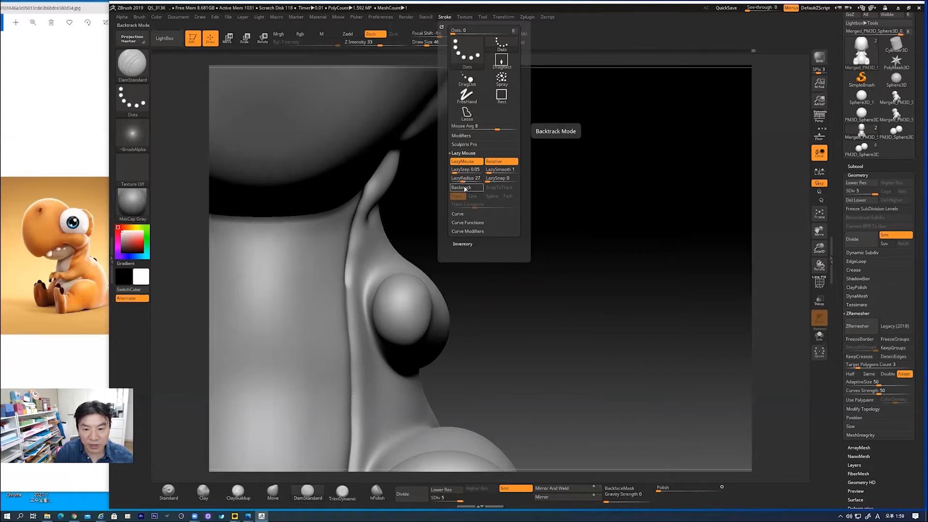
left_click_drag(475, 266, 360, 299)
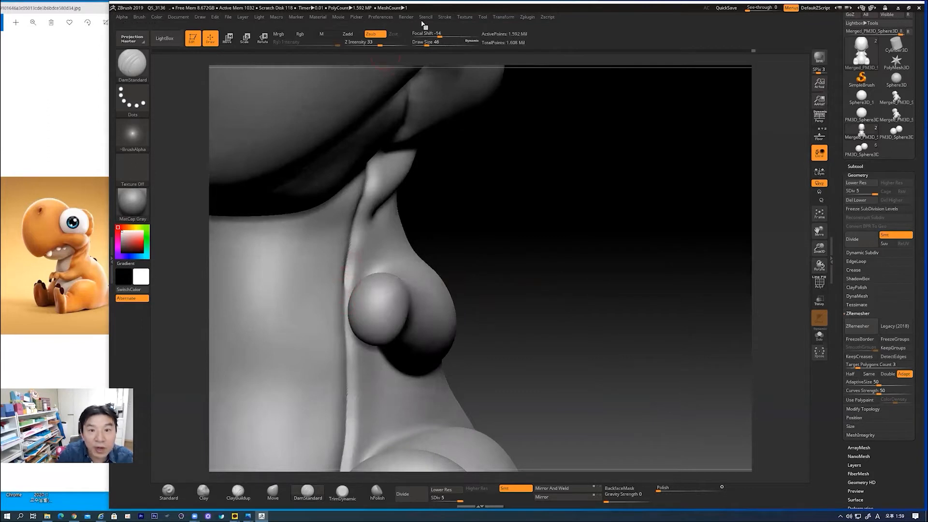
left_click(444, 17)
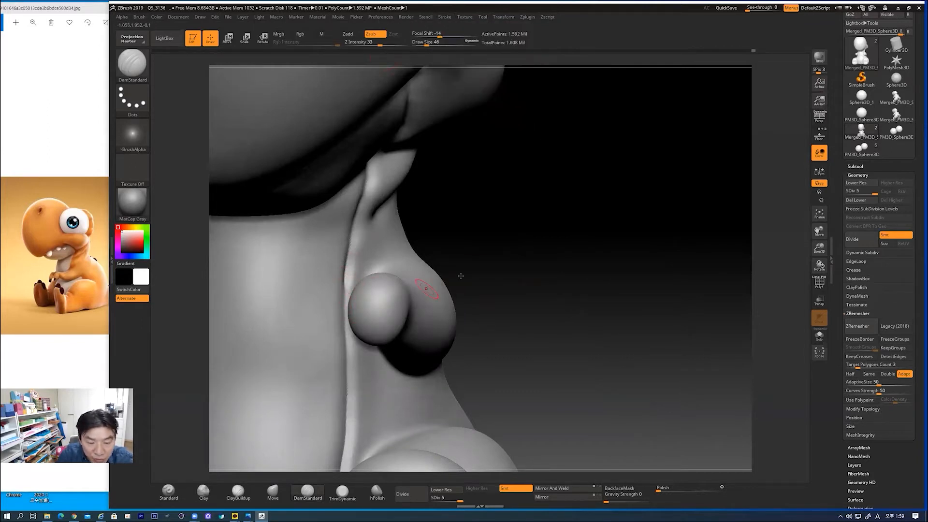
- Refine and smooth the side crease of the chest just above the arm
left_click_drag(479, 273, 433, 295)
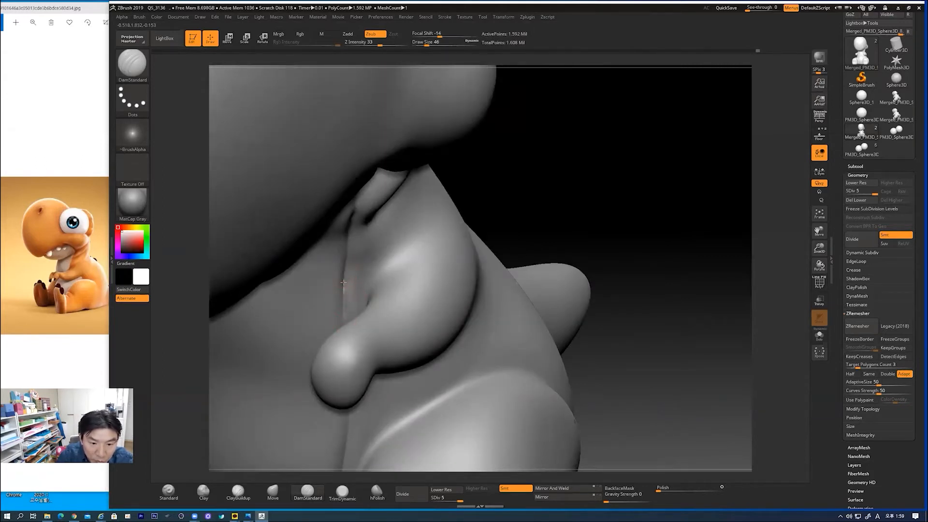
key("shift")
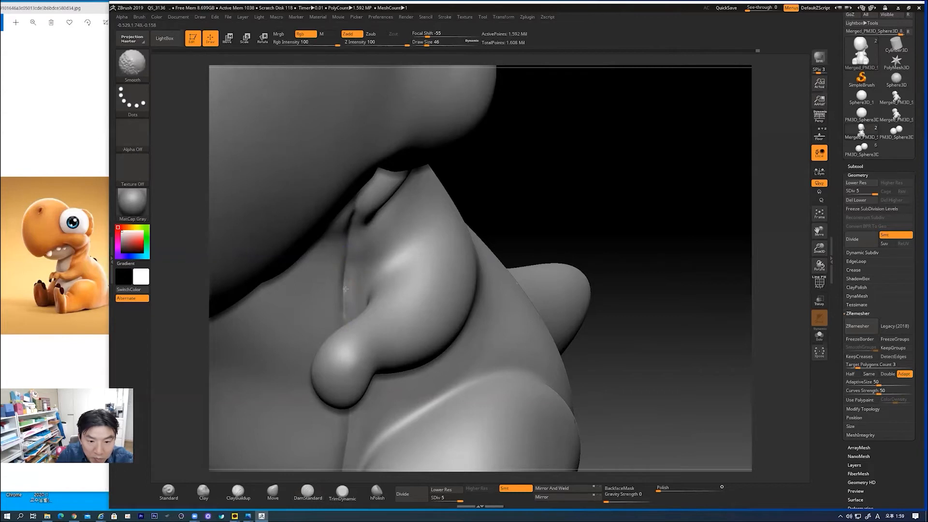
left_click_drag(566, 206, 575, 189, "shift")
left_click_drag(576, 228, 503, 242, "alt")
mouse_move(579, 260)
left_mouse_down()
mouse_move(578, 286)
mouse_move(551, 281)
left_mouse_up()
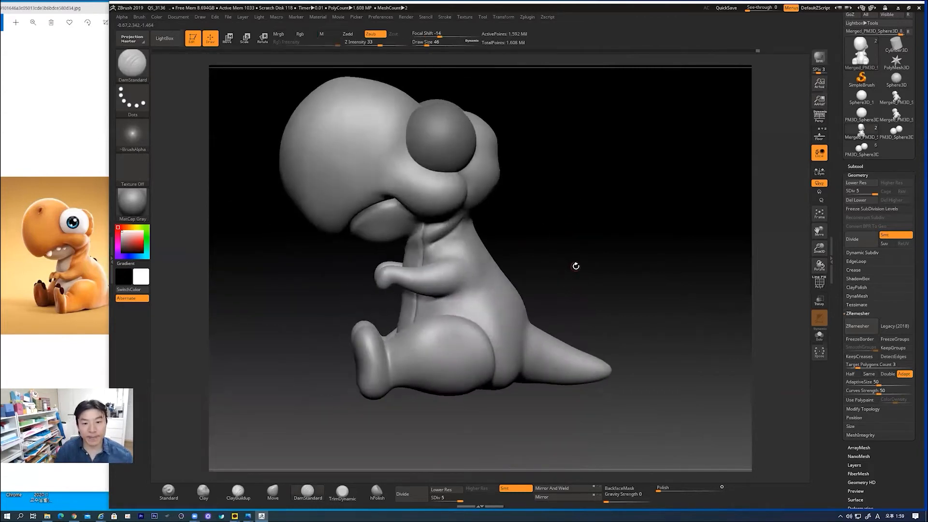
- Lower the body's subdivision level to 3
mouse_move(577, 239)
left_mouse_down()
mouse_move(590, 209)
mouse_move(581, 265)
mouse_move(615, 289)
mouse_move(669, 190)
left_mouse_up()
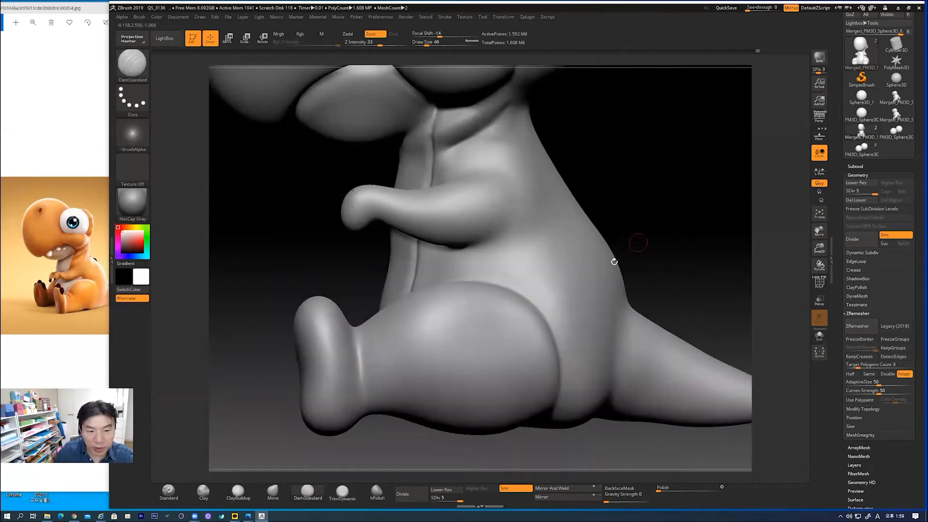
left_click_drag(370, 438, 405, 459)
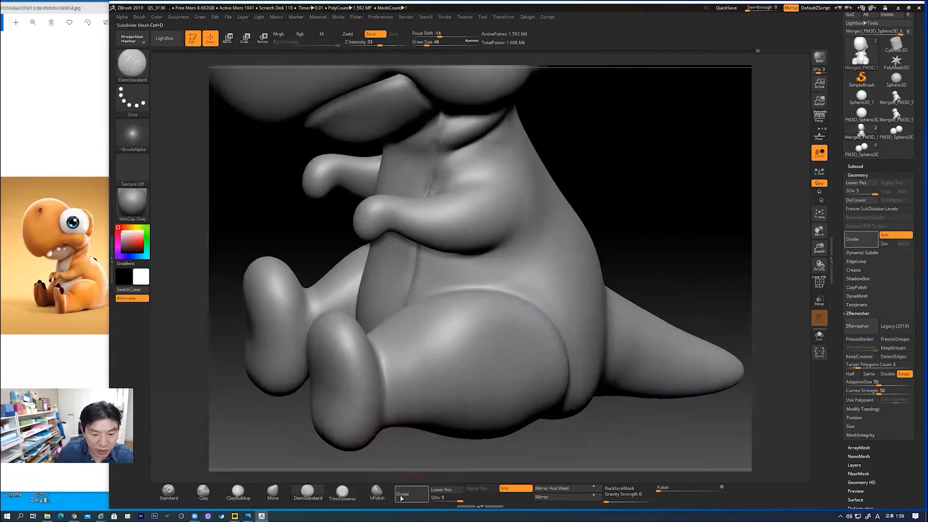
key("shift+d")
key("shift+d")
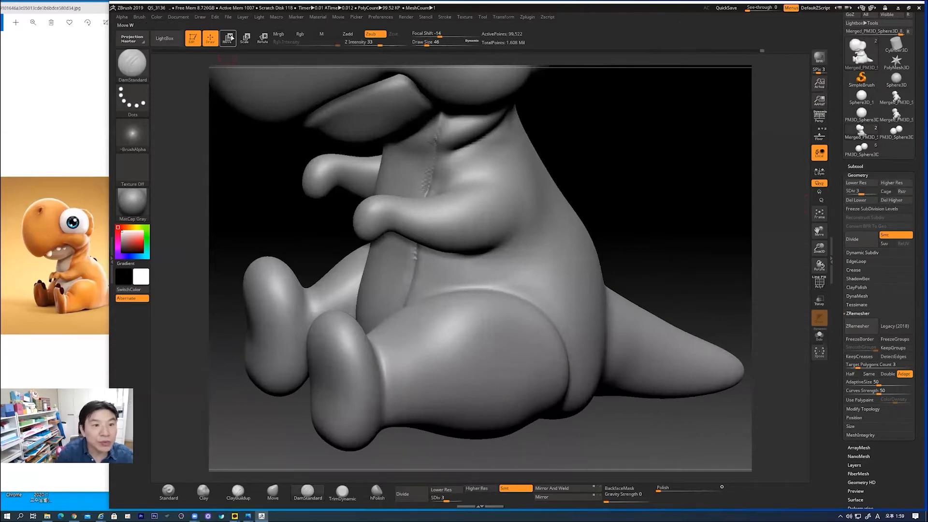
- Sculpt fold rings across the lower leg above the foot using ClayBuildup at draw size 120, and smooth them
left_click(237, 491)
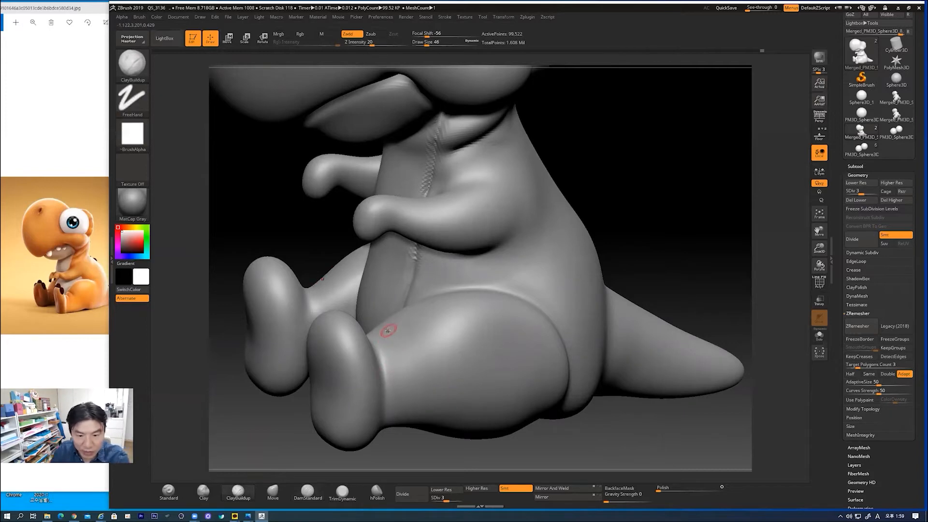
left_click_drag(430, 46, 435, 46)
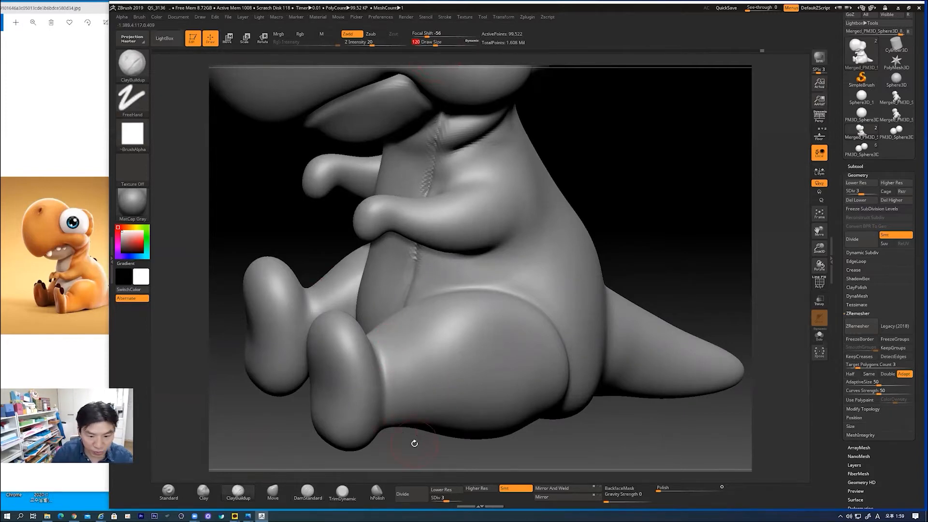
left_click_drag(411, 456, 410, 482)
mouse_move(387, 328)
left_mouse_down()
mouse_move(393, 376)
mouse_move(420, 357)
left_mouse_up()
mouse_move(409, 316)
left_mouse_down()
mouse_move(422, 362)
mouse_move(402, 304)
mouse_move(404, 370)
mouse_move(391, 381)
mouse_move(404, 386)
left_mouse_up()
mouse_move(510, 438)
left_mouse_down()
mouse_move(385, 311)
mouse_move(379, 328)
mouse_move(355, 304)
mouse_move(372, 331)
mouse_move(390, 297)
mouse_move(401, 309)
left_mouse_up()
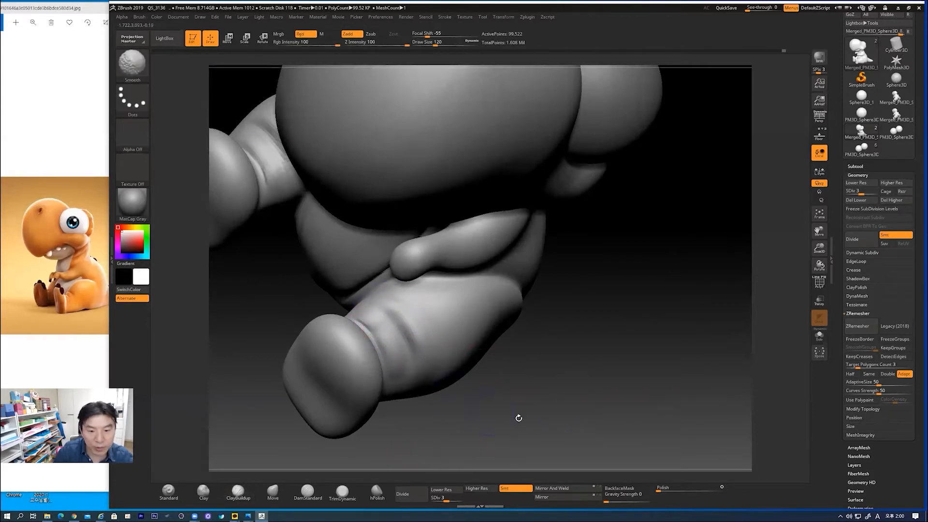
left_click_drag(555, 367, 533, 428)
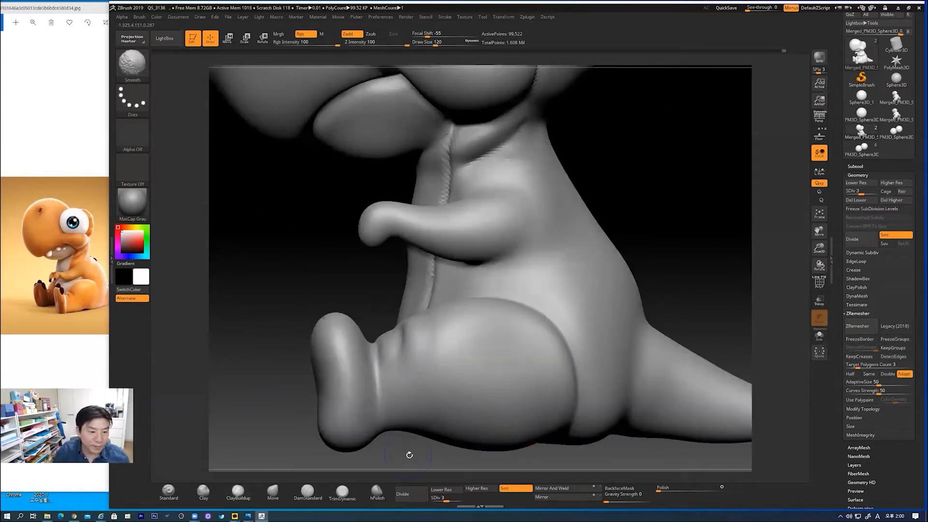
- Sculpt a hollow into the middle of the foot's sole with ClayBuildup
left_click_drag(422, 458, 348, 355)
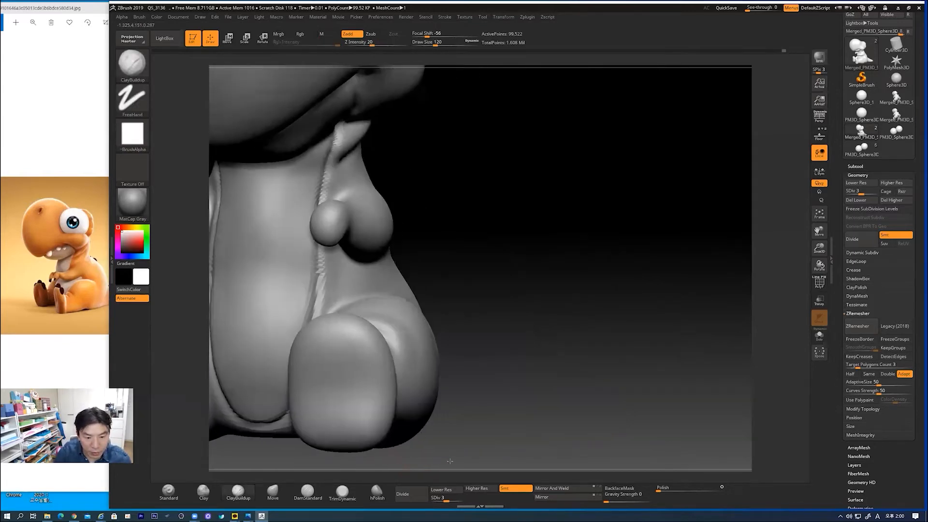
mouse_move(356, 346)
left_mouse_down()
mouse_move(356, 411)
mouse_move(351, 377)
left_mouse_up()
mouse_move(310, 339)
left_mouse_down()
mouse_move(312, 426)
mouse_move(311, 379)
mouse_move(302, 403)
mouse_move(322, 338)
mouse_move(367, 367)
mouse_move(340, 333)
mouse_move(325, 386)
mouse_move(319, 358)
mouse_move(318, 416)
mouse_move(352, 393)
mouse_move(311, 374)
mouse_move(309, 388)
mouse_move(372, 421)
left_mouse_up()
mouse_move(507, 366)
left_mouse_down()
mouse_move(502, 387)
mouse_move(559, 454)
left_mouse_up()
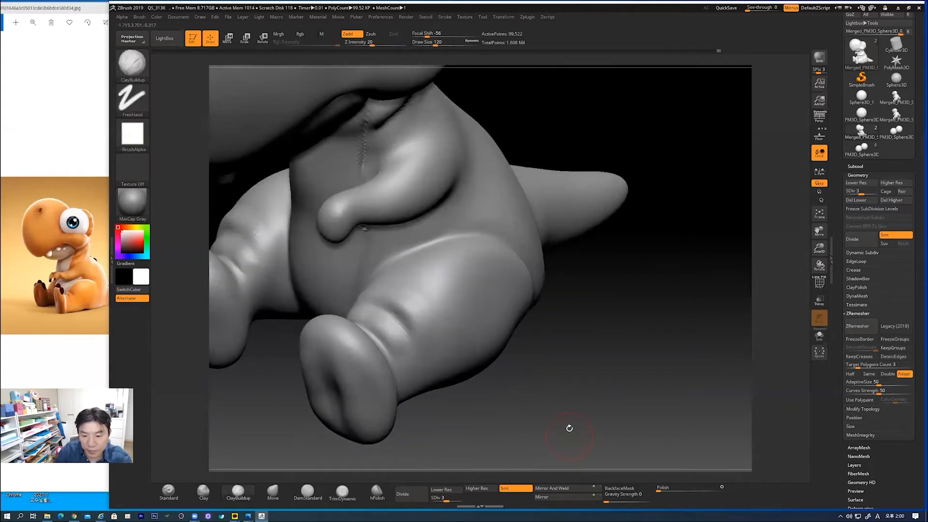
- Raise the body to subdivision level 4 and sharpen the fold creases across the lower leg above the foot with DamStandard
left_click(476, 488)
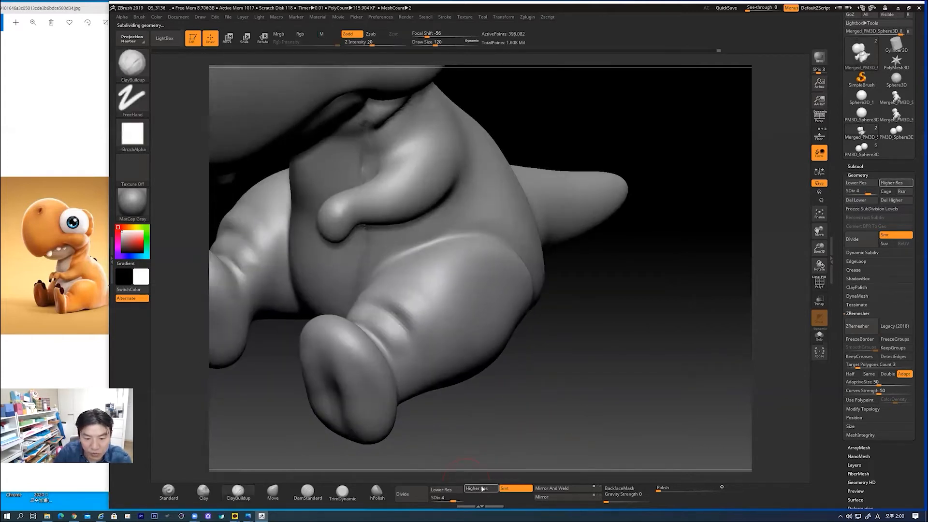
left_click(307, 491)
mouse_move(398, 328)
left_mouse_down()
mouse_move(382, 322)
mouse_move(401, 311)
mouse_move(365, 306)
left_mouse_up()
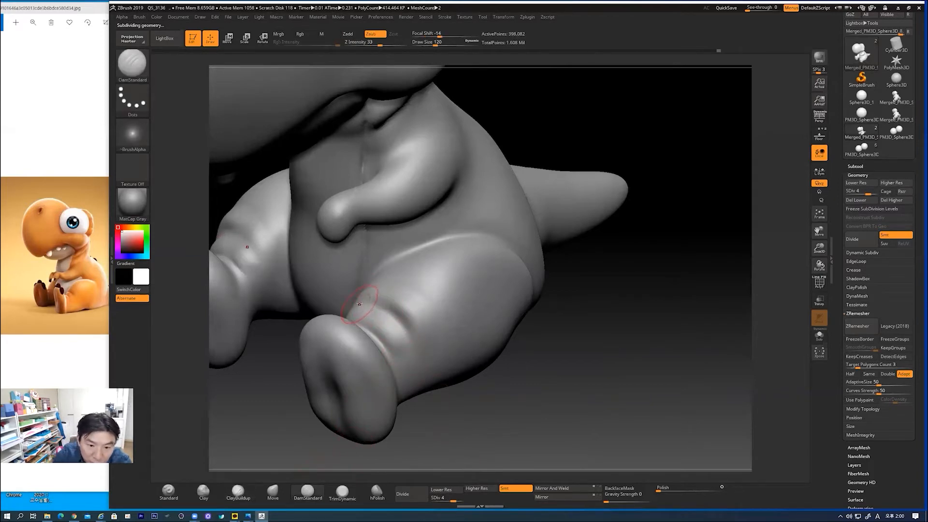
left_click_drag(456, 391, 483, 411)
mouse_move(406, 318)
left_mouse_down()
mouse_move(360, 303)
mouse_move(408, 331)
mouse_move(377, 301)
mouse_move(378, 330)
left_mouse_up()
left_click_drag(468, 393, 488, 372)
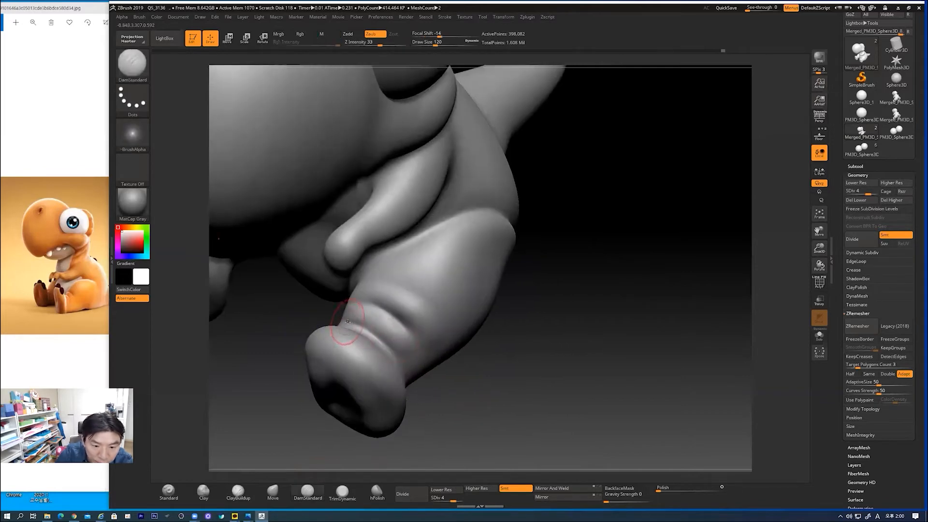
mouse_move(386, 345)
left_mouse_down()
mouse_move(404, 373)
mouse_move(370, 329)
mouse_move(385, 326)
mouse_move(380, 297)
mouse_move(400, 305)
left_mouse_up()
mouse_move(566, 348)
left_mouse_down()
mouse_move(578, 325)
mouse_move(549, 320)
mouse_move(556, 302)
left_mouse_up()
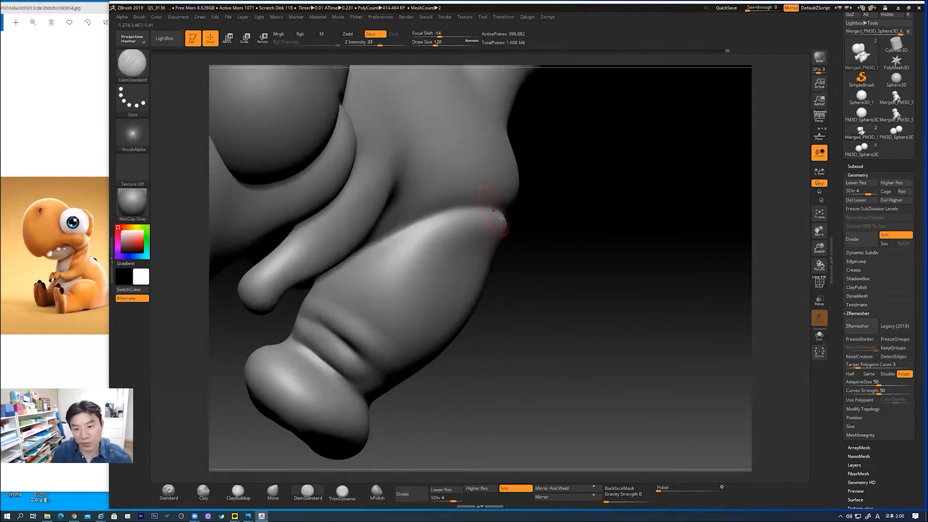
- Lower the body to subdivision level 2 and smooth the outer hip crease and the upper thigh
left_click(442, 490)
left_click(442, 490)
left_click(442, 490)
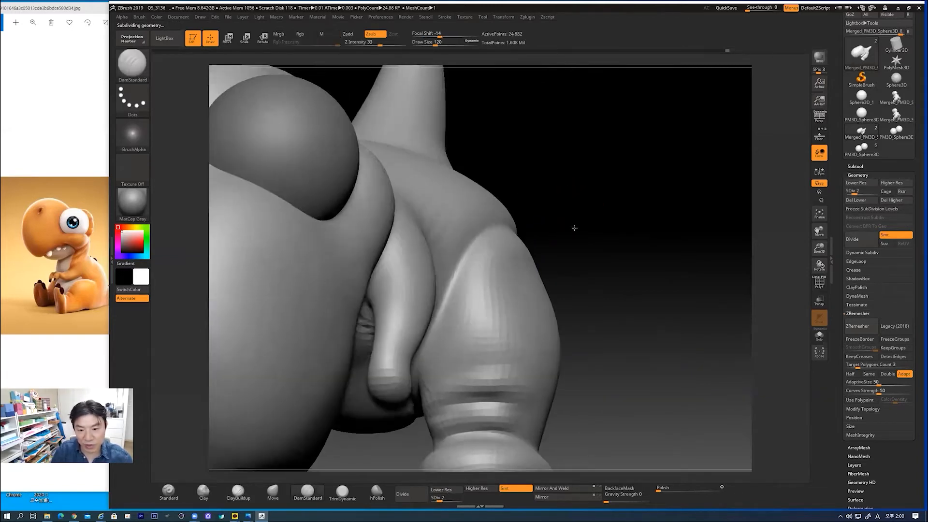
left_click_drag(467, 188, 470, 186, "shift")
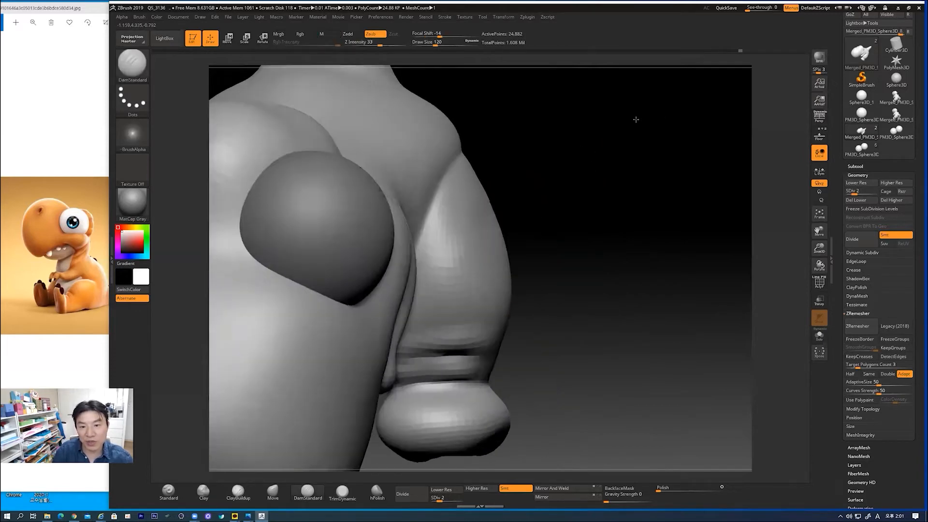
left_click_drag(659, 118, 477, 158)
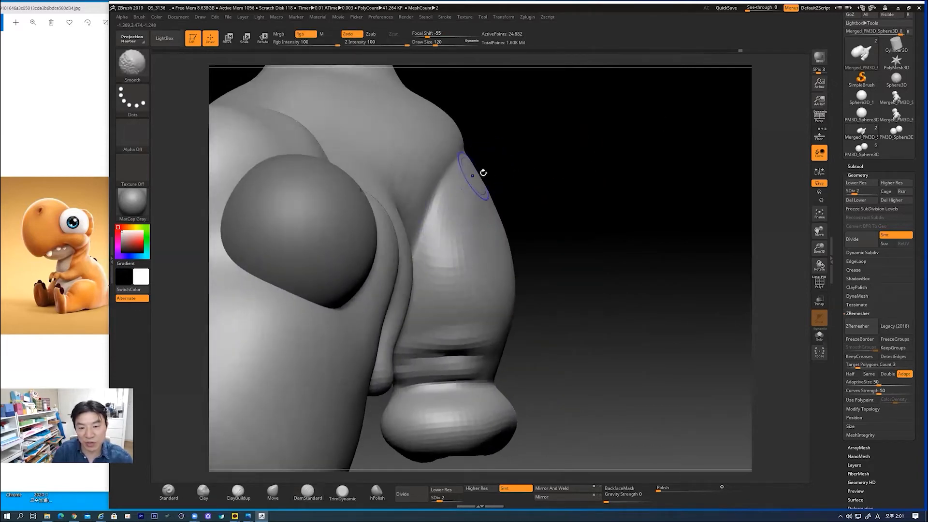
mouse_move(460, 241)
left_mouse_down("shift")
mouse_move(449, 265)
mouse_move(441, 252)
left_mouse_up("shift")
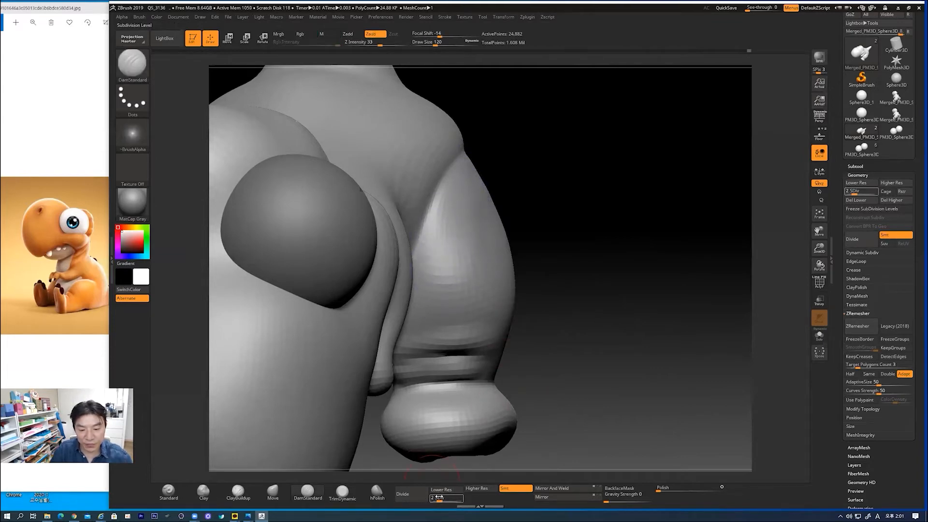
- Raise the body to subdivision level 5 and pull the rear edge of the cheek backward using Move at draw size 386
left_click_drag(438, 497, 463, 498)
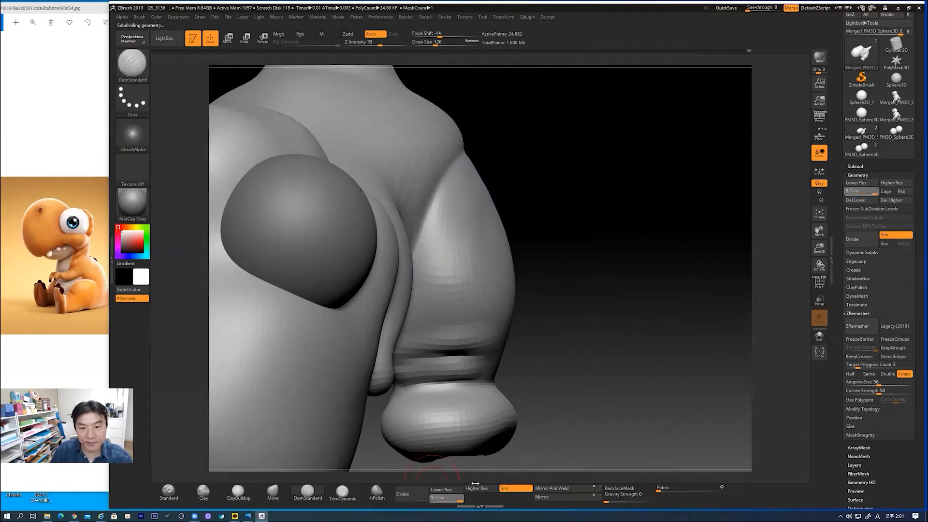
left_click_drag(588, 371, 602, 363)
left_click_drag(539, 354, 561, 280, "alt")
left_click_drag(545, 249, 537, 334, "alt")
left_click_drag(571, 301, 609, 321)
left_click(272, 490)
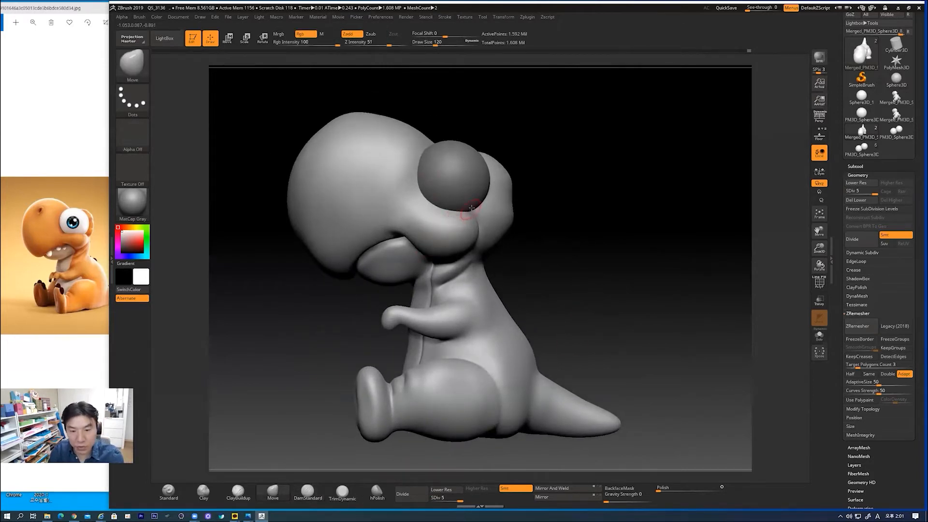
left_click_drag(436, 42, 452, 45)
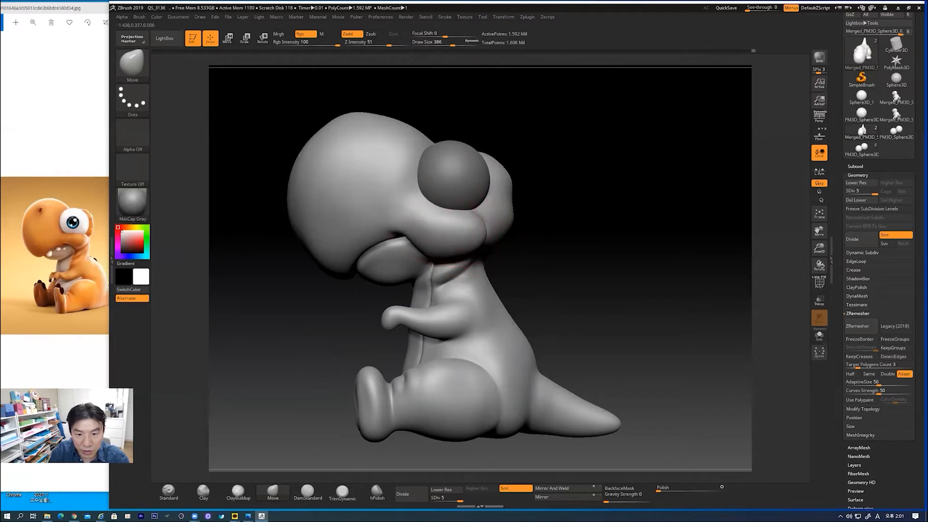
left_click_drag(558, 249, 464, 249)
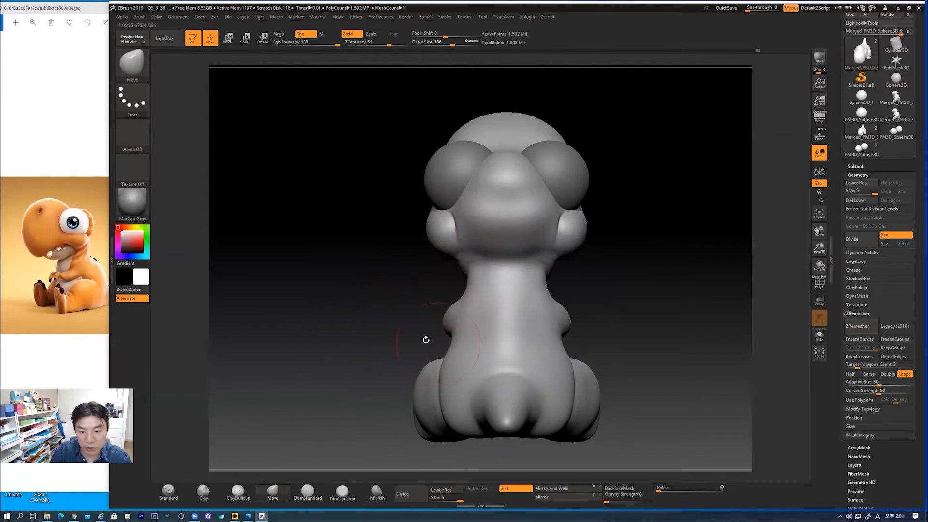
left_click_drag(406, 328, 401, 240)
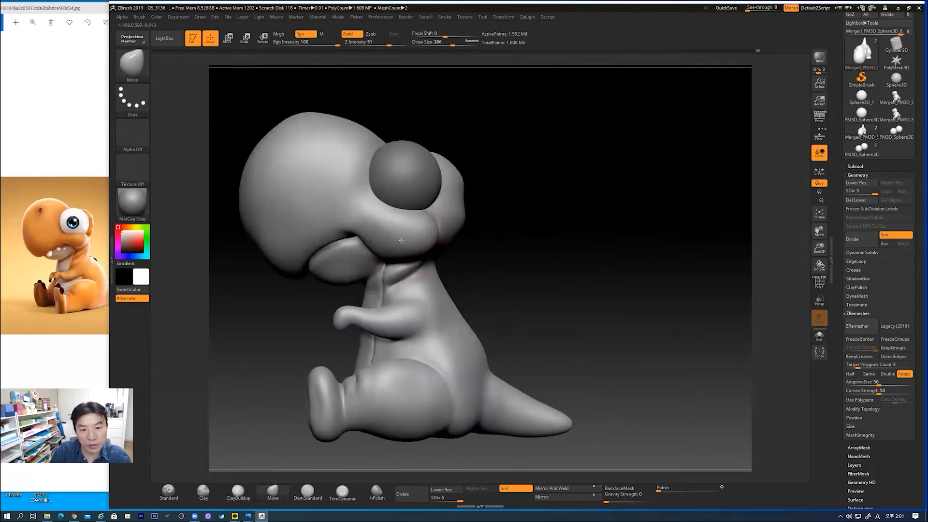
left_click_drag(522, 279, 603, 273, "alt")
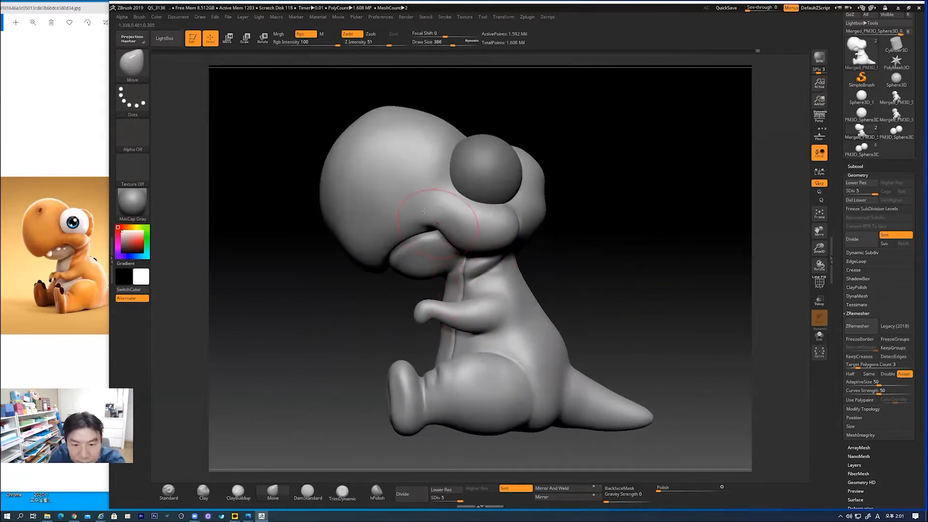
- Refine and smooth the upper lip edge and the corner of the mouth at draw size 163
left_click_drag(452, 44, 439, 44)
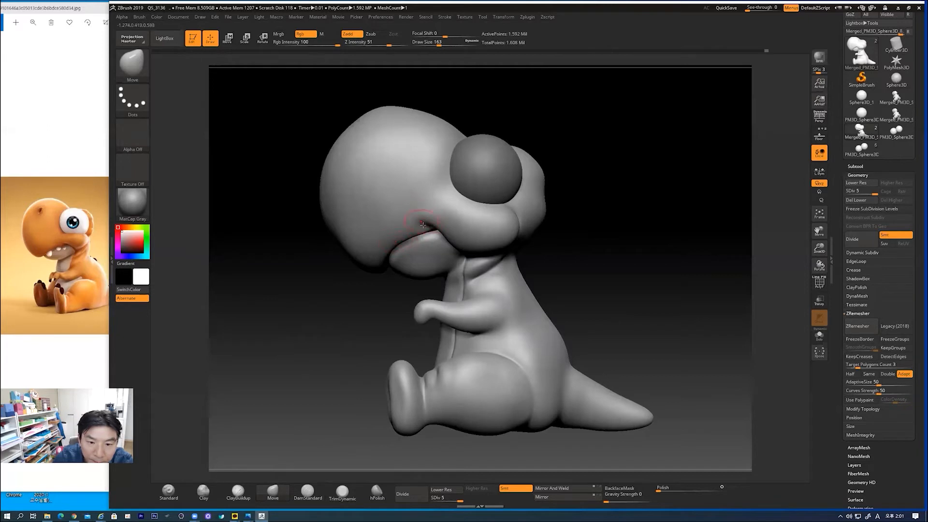
left_click_drag(425, 236, 384, 263, "shift")
mouse_move(595, 228)
left_mouse_down()
mouse_move(648, 257)
mouse_move(607, 255)
mouse_move(635, 271)
mouse_move(590, 271)
mouse_move(579, 257)
left_mouse_up()
left_click_drag(455, 261, 464, 263, "shift")
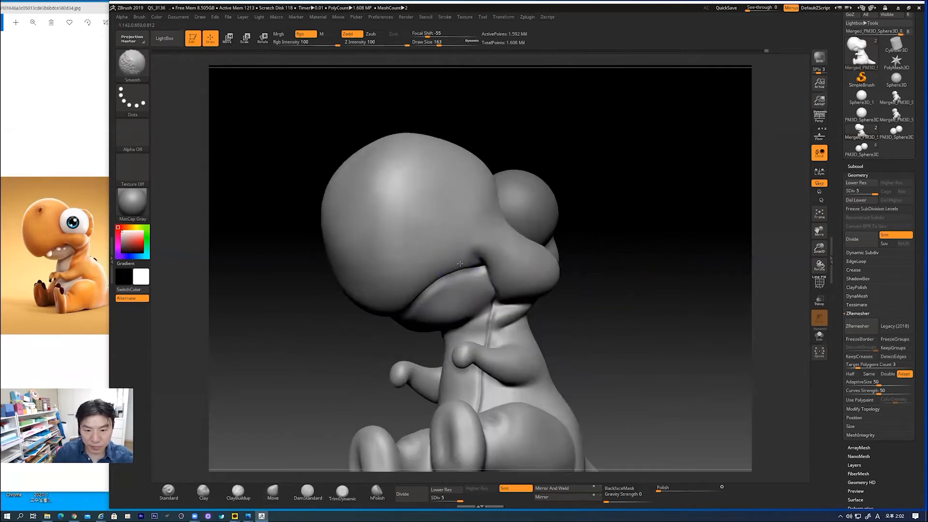
left_click_drag(640, 232, 658, 256)
mouse_move(619, 234)
left_mouse_down("alt")
mouse_move(614, 249)
mouse_move(600, 246)
mouse_move(642, 261)
mouse_move(574, 271)
mouse_move(646, 309)
mouse_move(586, 244)
left_mouse_up("alt")
left_click(272, 492)
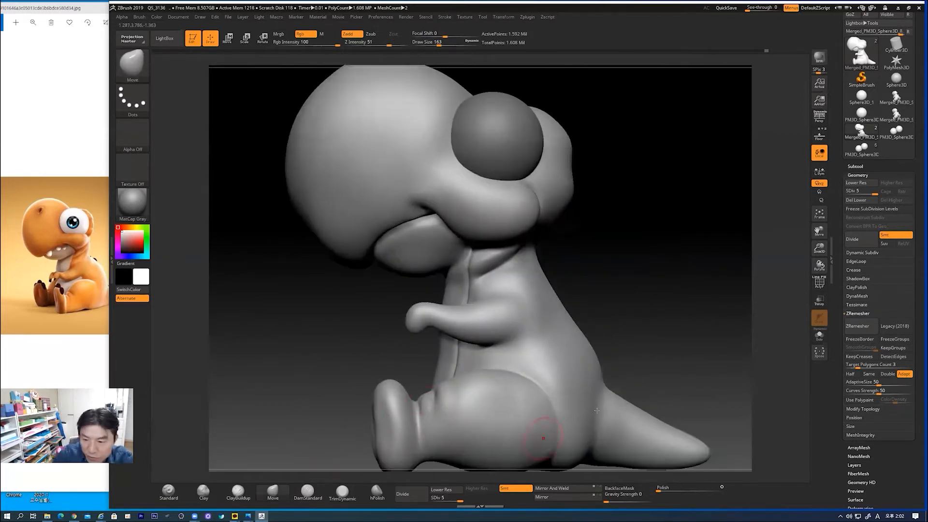
- At subdivision level 4, sculpt an extra fold on the side of the chest above the arm with ClayBuildup at draw size 132, and smooth it
left_click(440, 490)
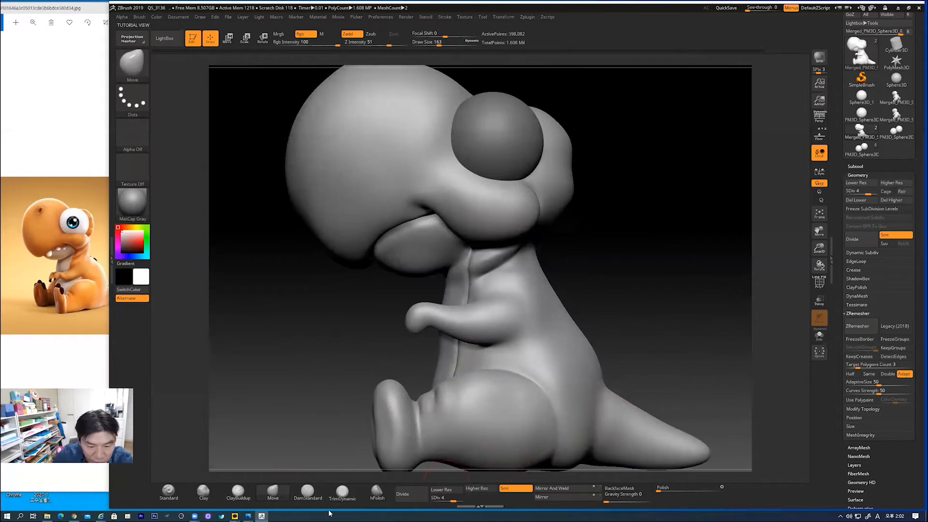
left_click(238, 492)
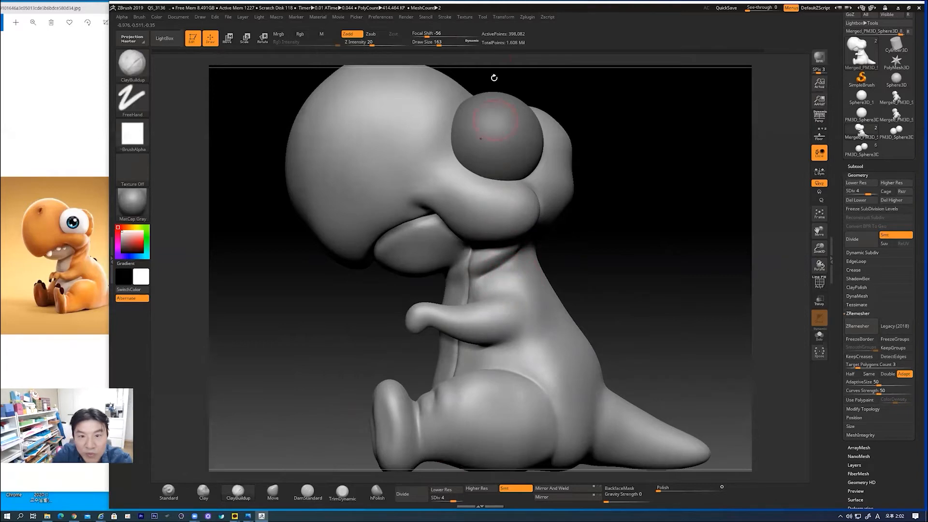
left_click_drag(442, 43, 440, 42)
mouse_move(502, 276)
left_mouse_down()
mouse_move(474, 287)
mouse_move(500, 274)
left_mouse_up()
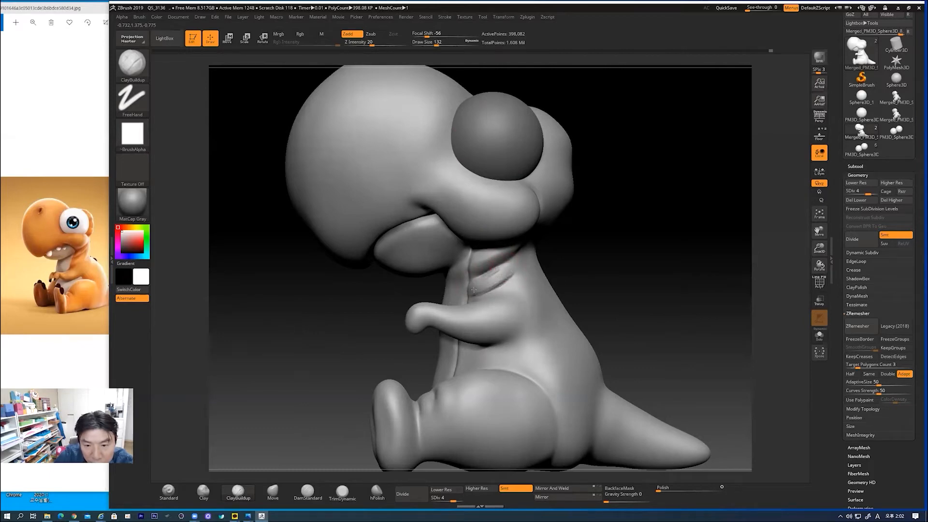
key("shift")
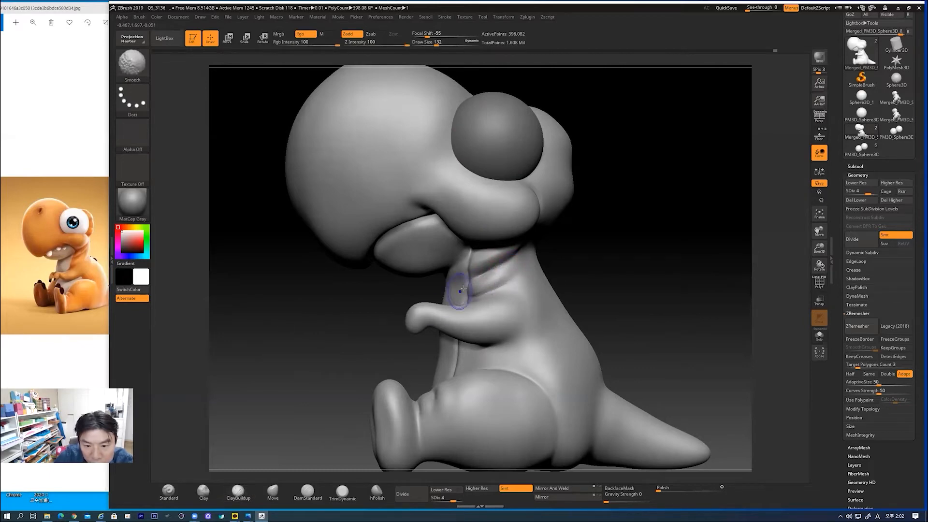
mouse_move(468, 293)
left_mouse_down("shift")
mouse_move(520, 271)
mouse_move(498, 281)
left_mouse_up("shift")
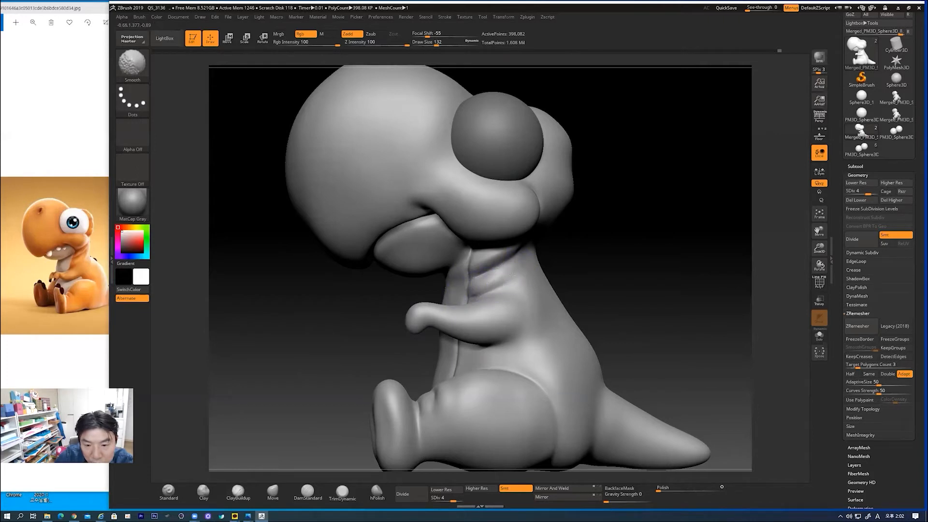
key("shift")
- Sculpt fold rings around the side and back of the neck under the head with ClayBuildup, and smooth them
mouse_move(592, 263)
left_mouse_down()
mouse_move(626, 261)
mouse_move(591, 276)
left_mouse_up()
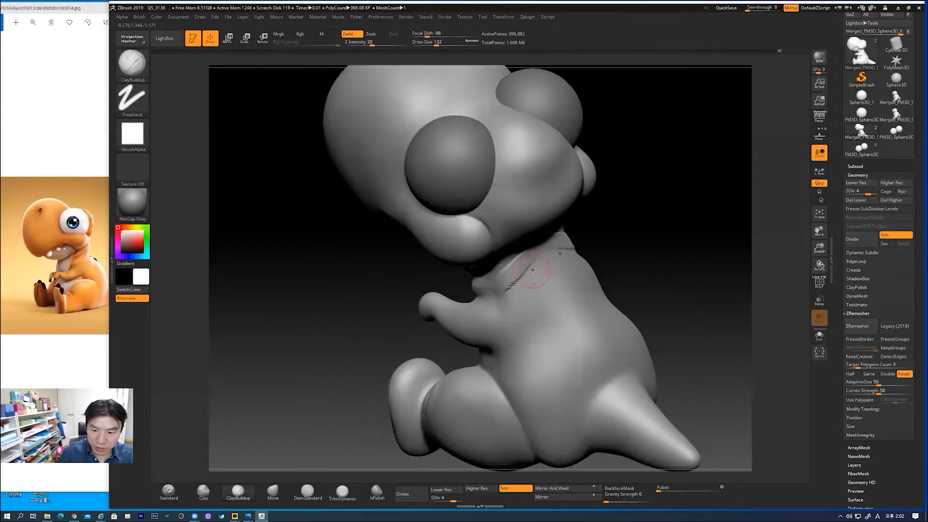
left_click_drag(563, 242, 520, 268)
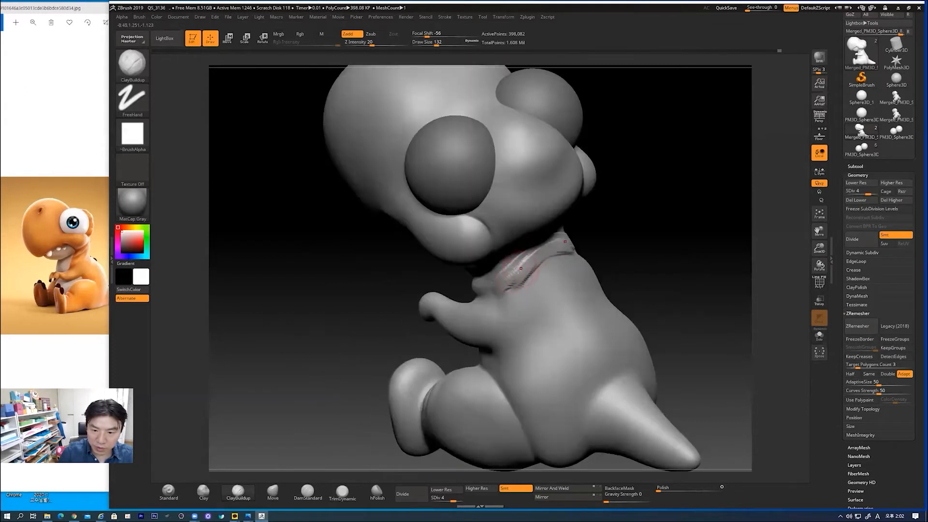
key("shift")
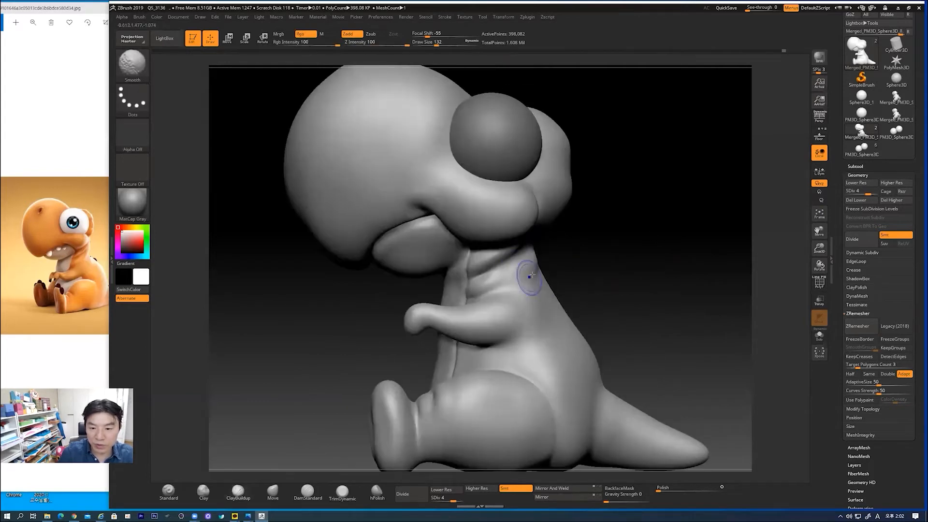
left_click_drag(585, 269, 589, 265)
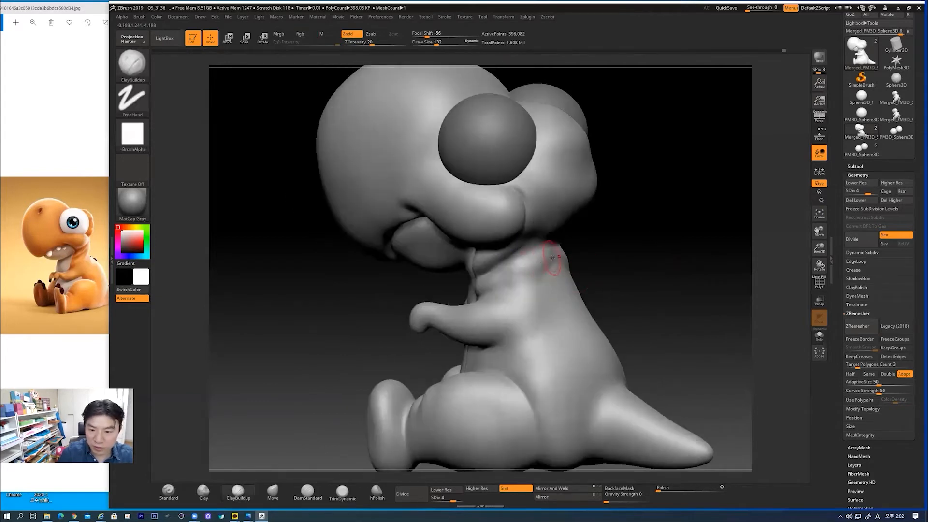
left_click_drag(535, 272, 529, 277)
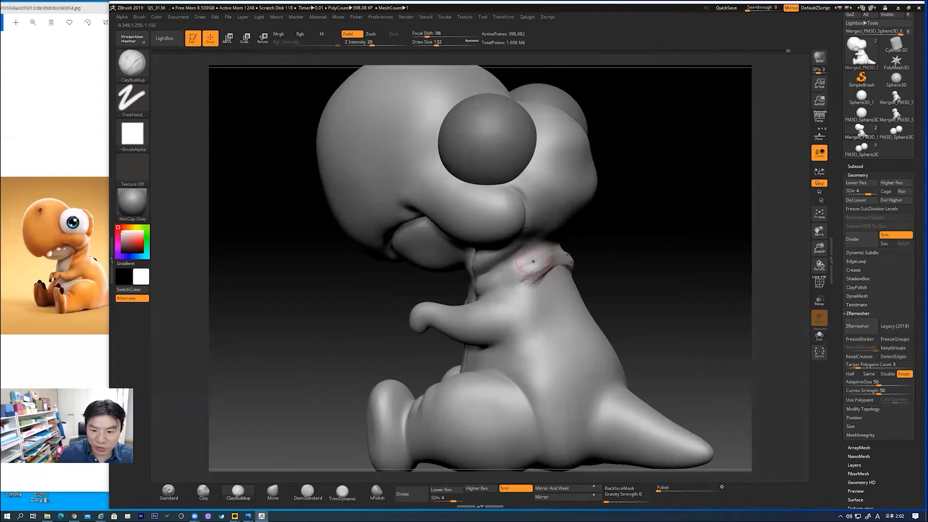
key("shift")
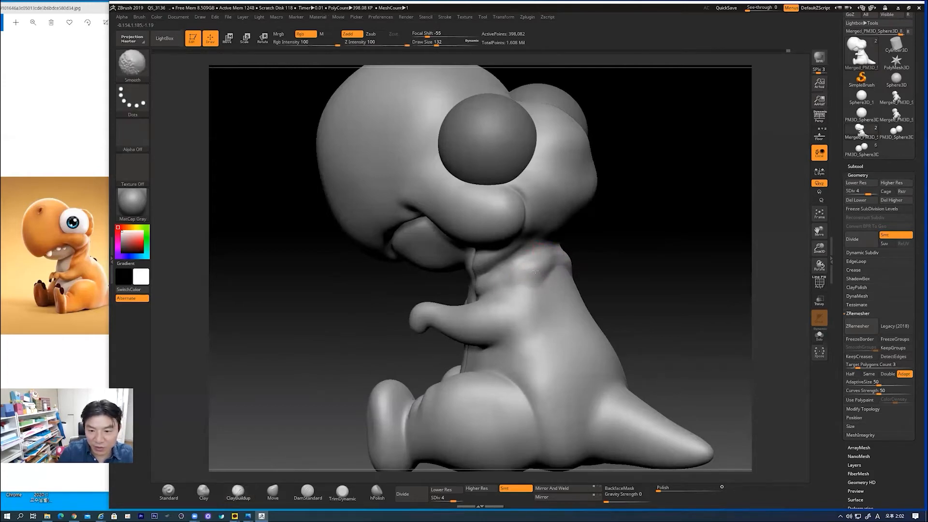
- Build up horizontal strokes on the lower back of the head just above the neck, and smooth them
mouse_move(642, 265)
left_mouse_down()
mouse_move(544, 273)
mouse_move(563, 277)
mouse_move(650, 244)
mouse_move(633, 253)
left_mouse_up()
mouse_move(533, 235)
left_mouse_down()
mouse_move(584, 222)
mouse_move(533, 213)
mouse_move(575, 227)
left_mouse_up()
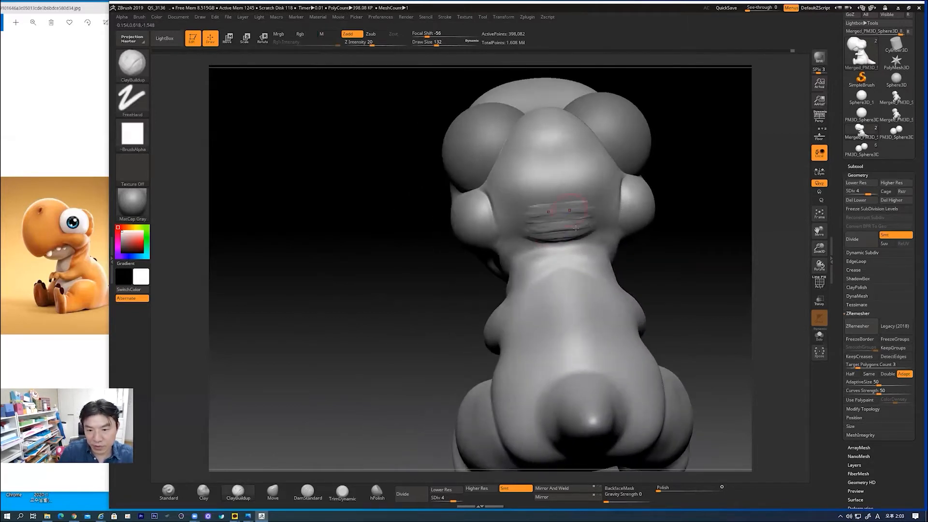
key("shift")
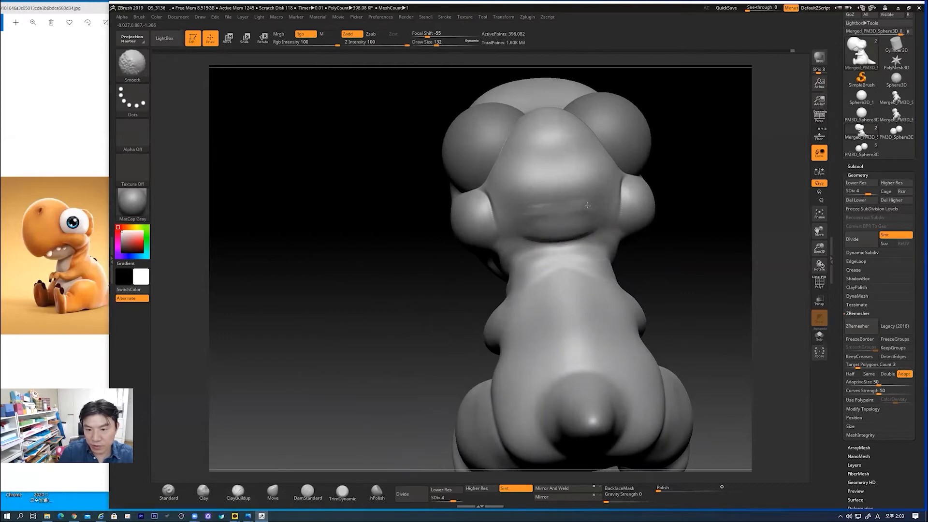
- Open the subtool list and make the eye sphere the active subtool
mouse_move(689, 257)
left_mouse_down()
mouse_move(704, 269)
mouse_move(665, 292)
left_mouse_up()
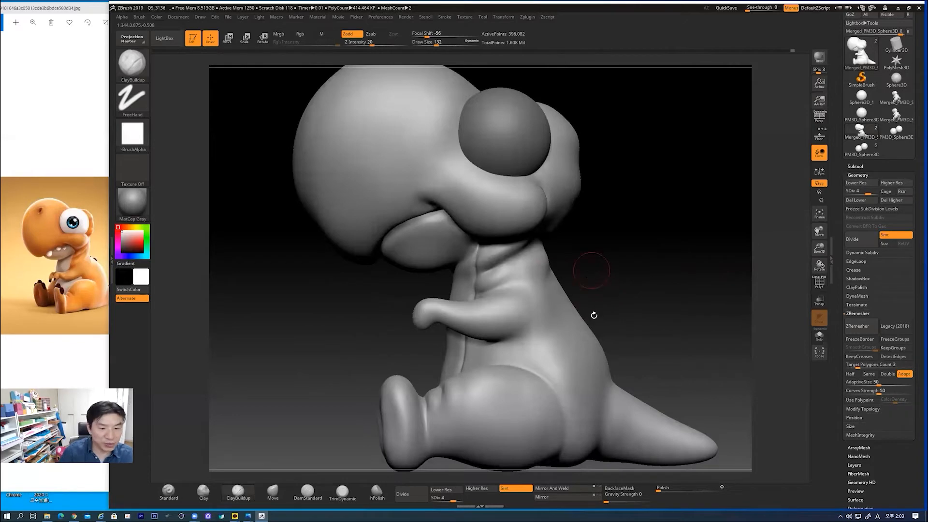
left_click_drag(630, 349, 649, 297, "alt")
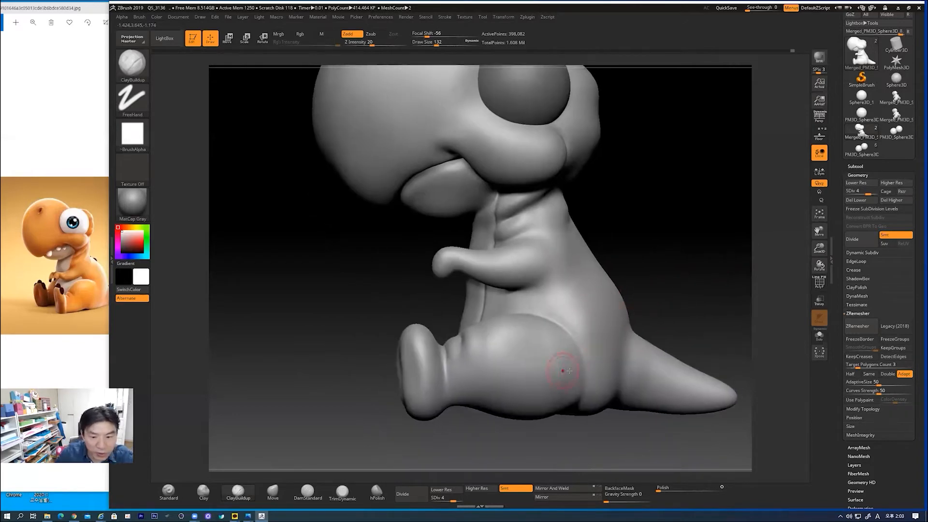
left_click_drag(531, 435, 684, 288)
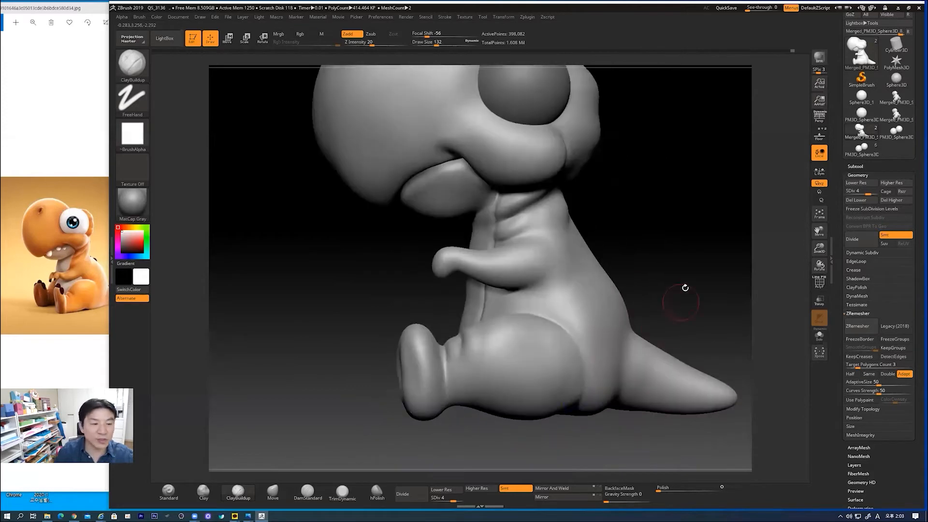
left_click_drag(699, 232, 645, 265)
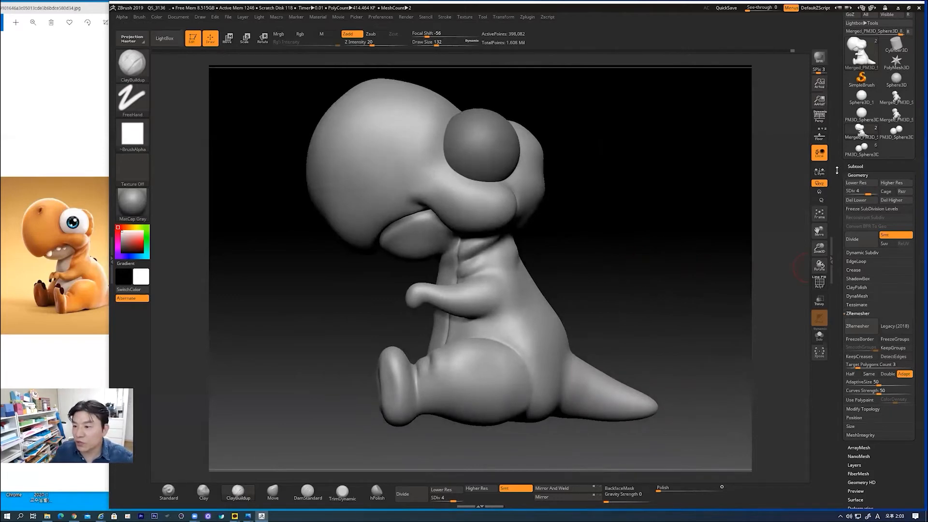
left_click(856, 166)
left_click(875, 205)
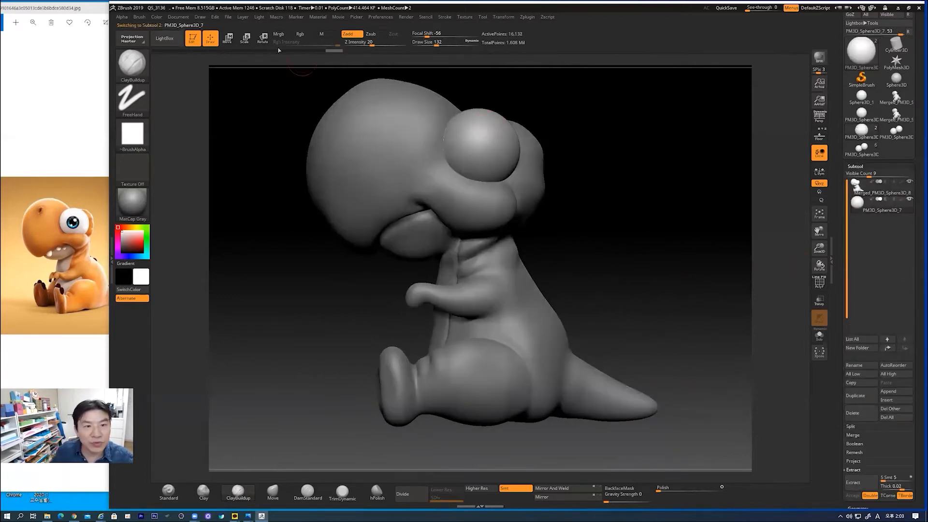
- Scale the eyeballs up slightly, adjust their width from the back view, and return to Draw mode
left_click(228, 38)
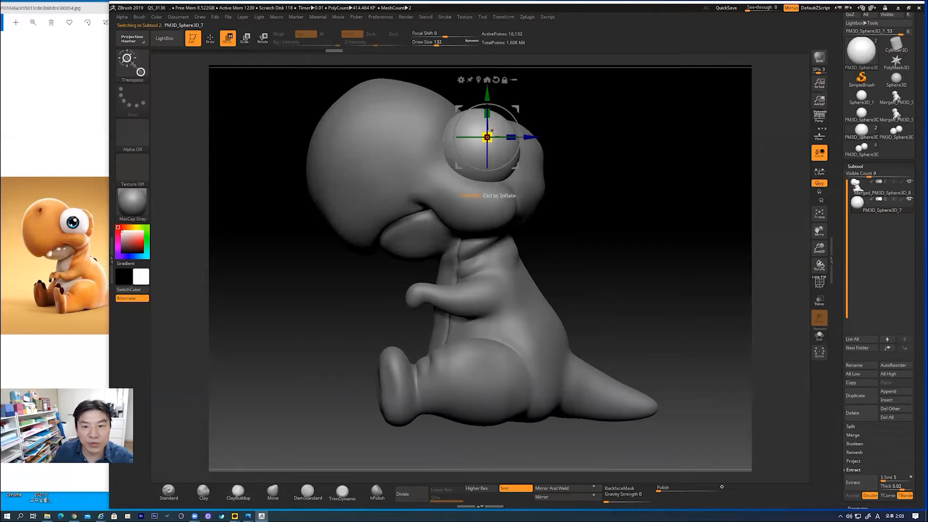
left_click_drag(492, 132, 520, 107)
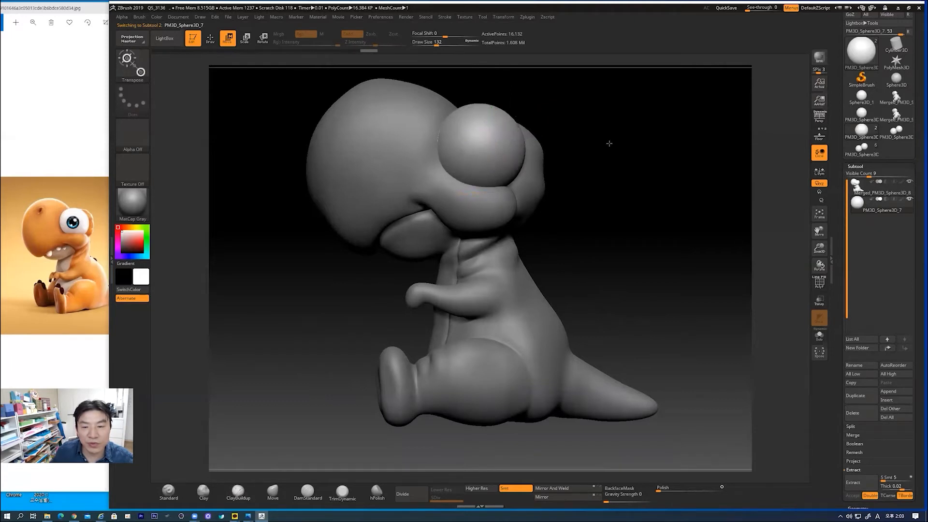
left_click_drag(609, 144, 572, 146, "shift")
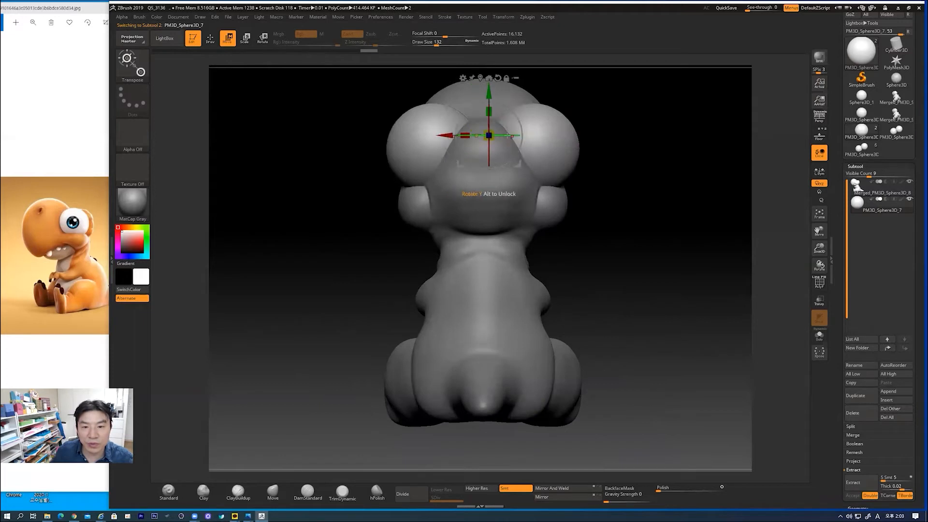
left_click_drag(465, 135, 450, 135)
left_click_drag(688, 258, 706, 259, "shift")
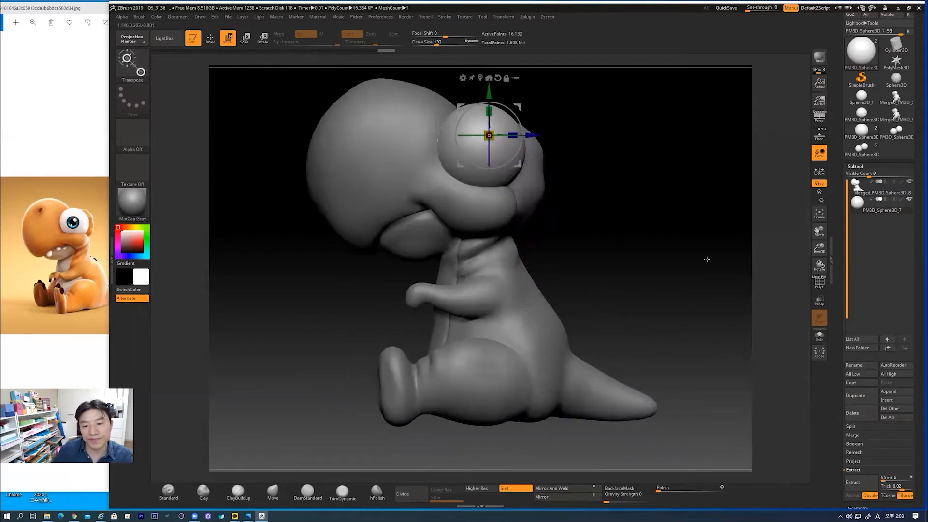
left_click_drag(675, 293, 658, 265, "alt")
left_click(210, 39)
mouse_move(594, 207)
left_mouse_down("alt")
mouse_move(580, 240)
mouse_move(581, 224)
left_mouse_up("alt")
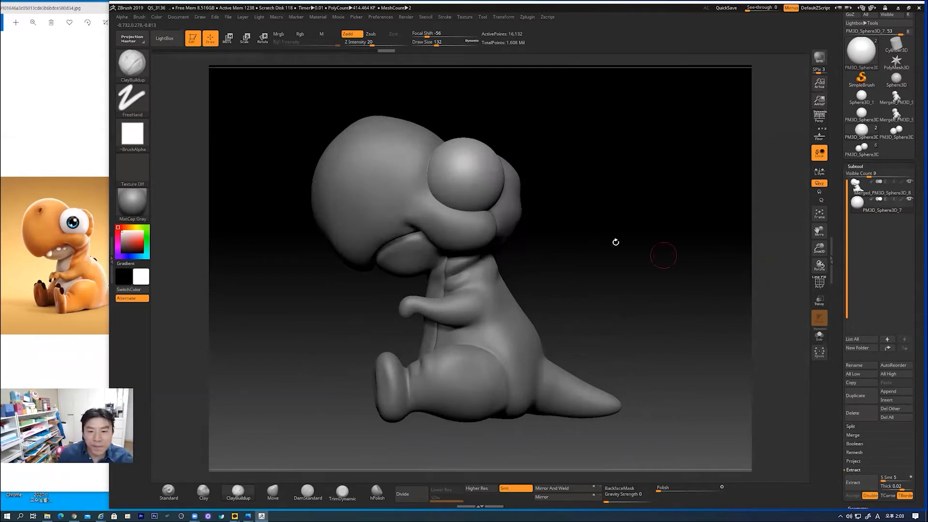
- Make the body the active subtool, carve mirrored nostril hollows high on the snout with Clay at draw size 68, and smooth them
left_click_drag(592, 258, 619, 261)
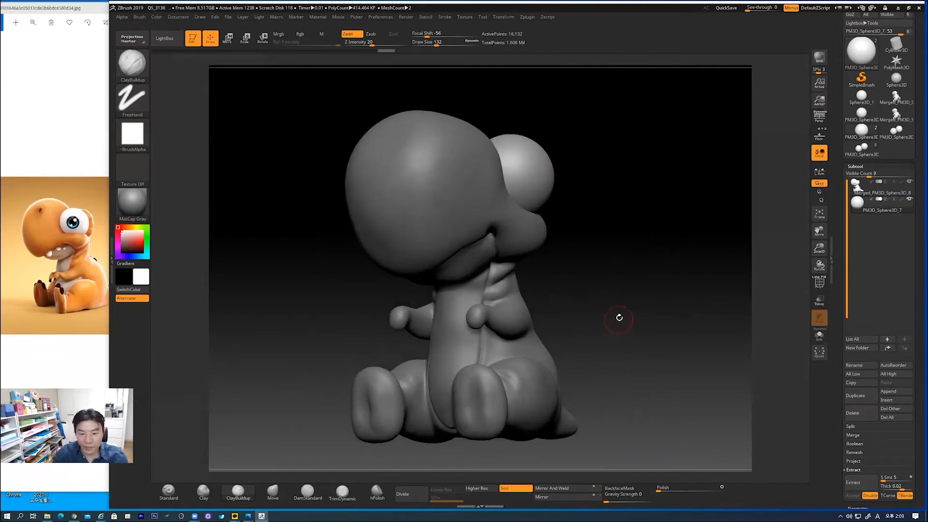
left_click_drag(619, 318, 623, 319, "alt")
left_click(862, 191)
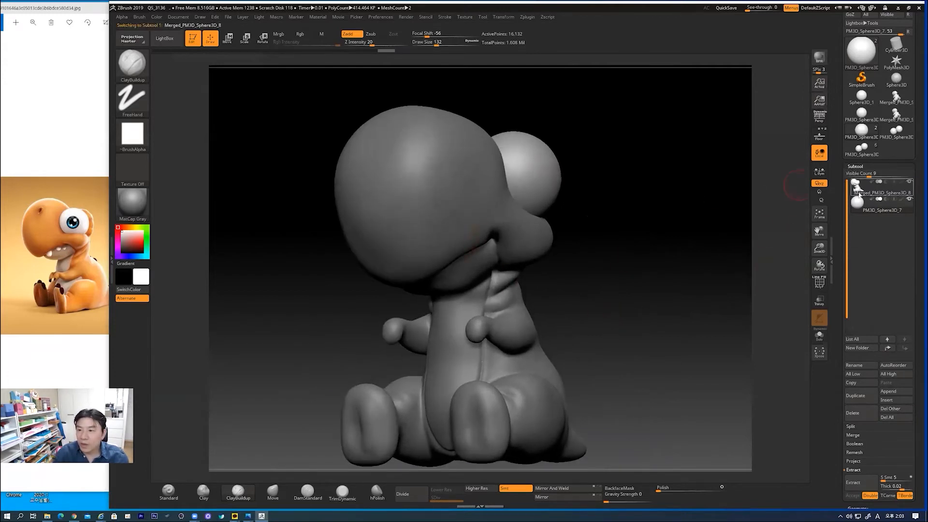
left_click_drag(617, 226, 611, 235, "alt")
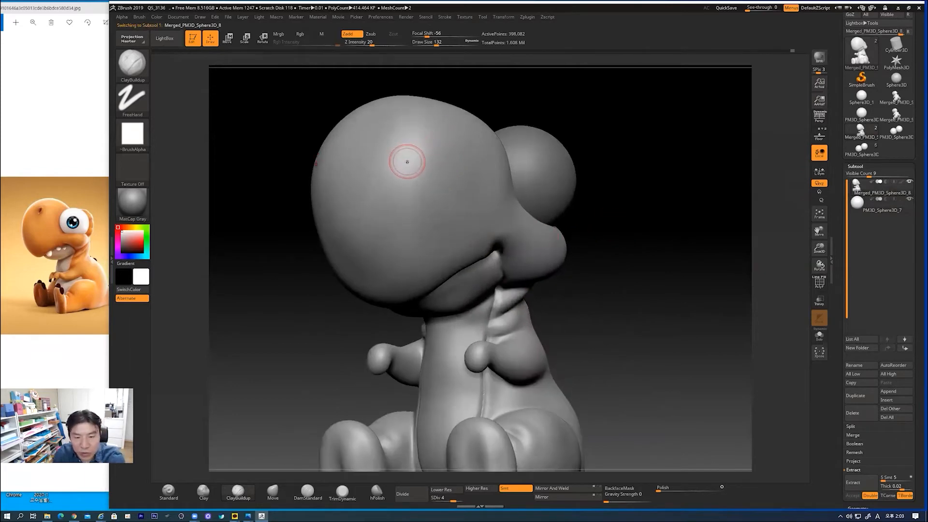
left_click_drag(436, 43, 428, 42)
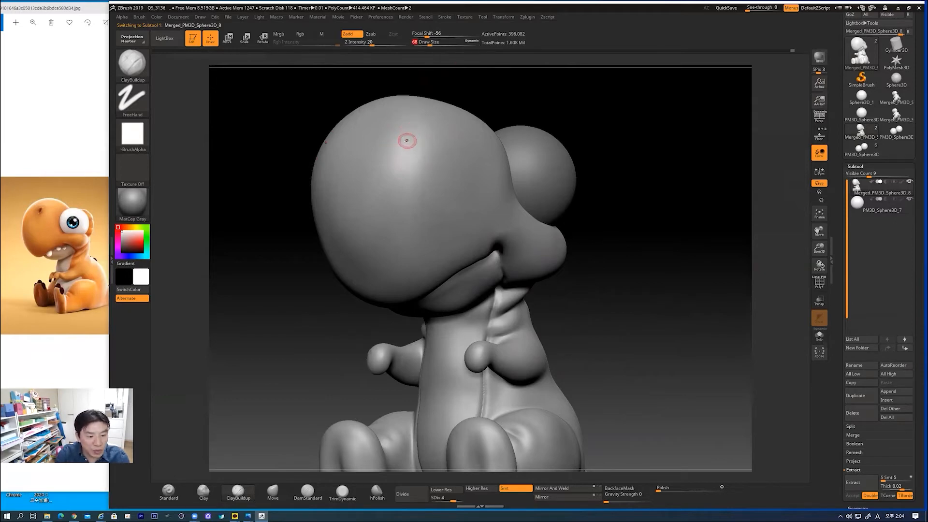
key("ctrl")
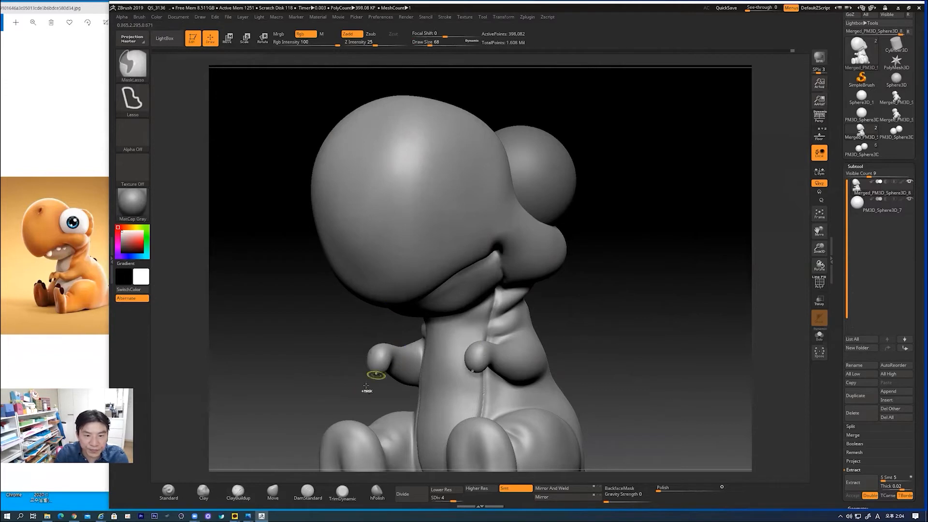
left_click(204, 490)
key("ctrl")
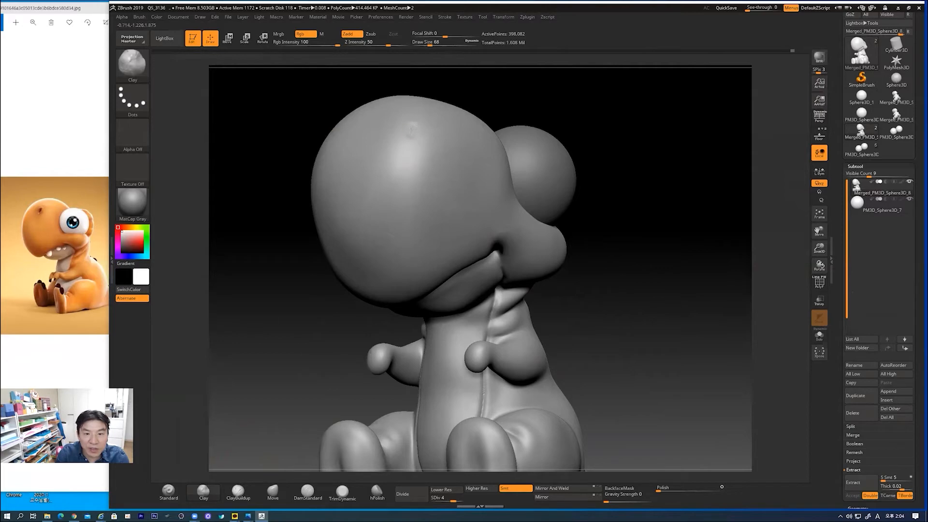
left_click_drag(411, 132, 412, 133)
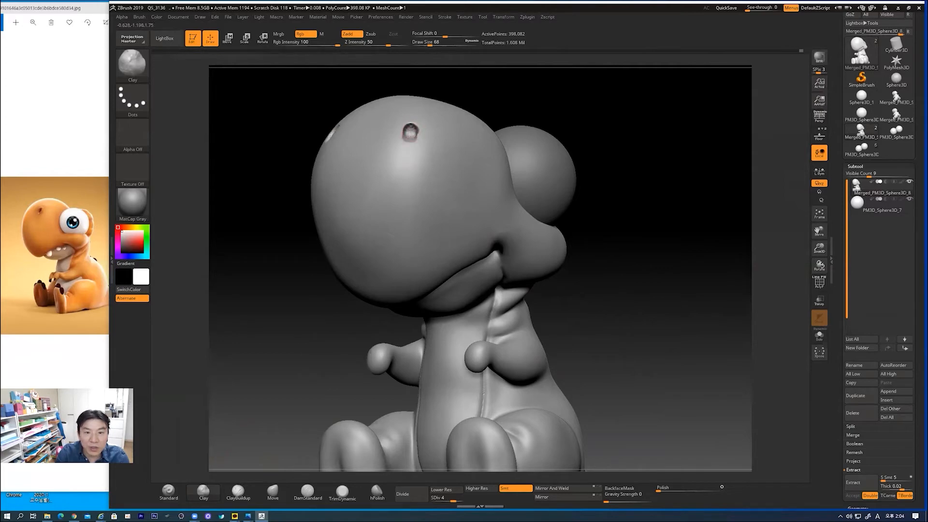
left_click_drag(415, 129, 412, 131)
mouse_move(586, 103)
left_mouse_down()
mouse_move(564, 109)
mouse_move(582, 109)
left_mouse_up()
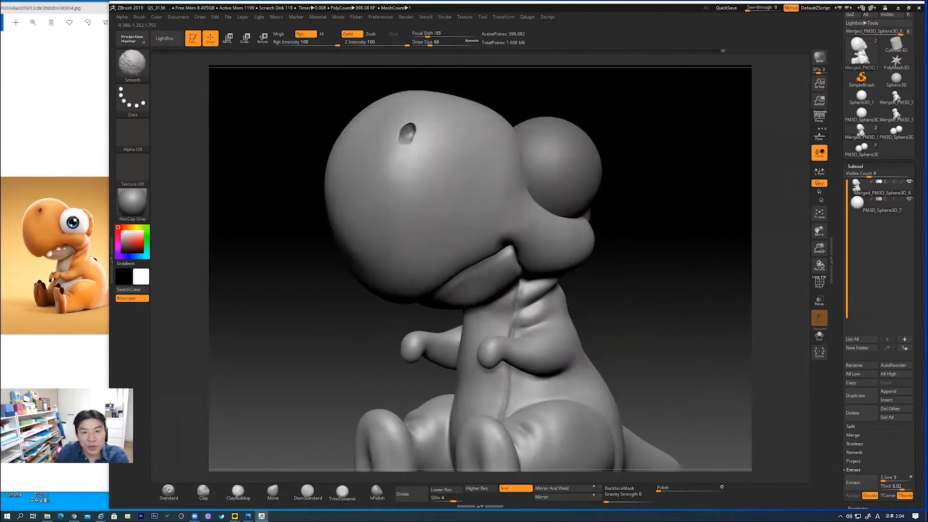
left_click_drag(411, 129, 407, 129, "shift")
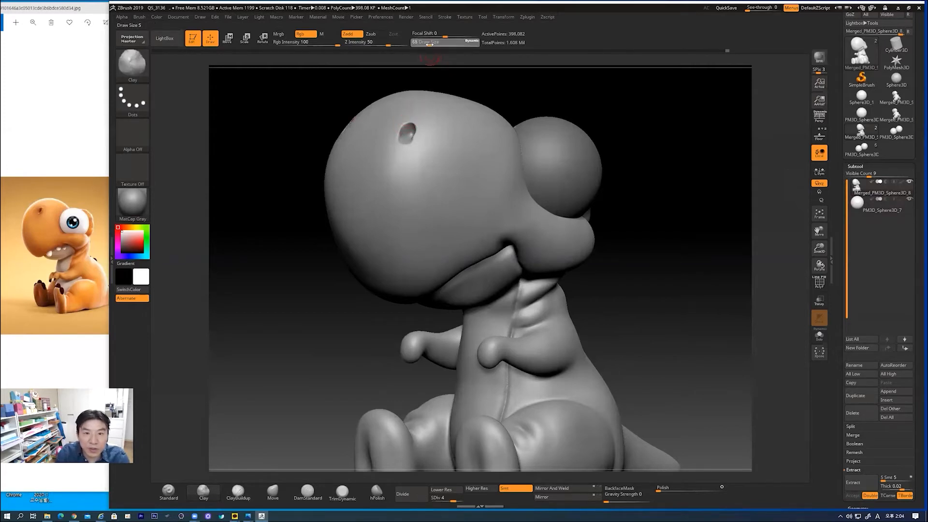
- Build up a raised rim around the nostrils with Clay at draw size 49, and smooth it
left_click_drag(429, 43, 427, 44)
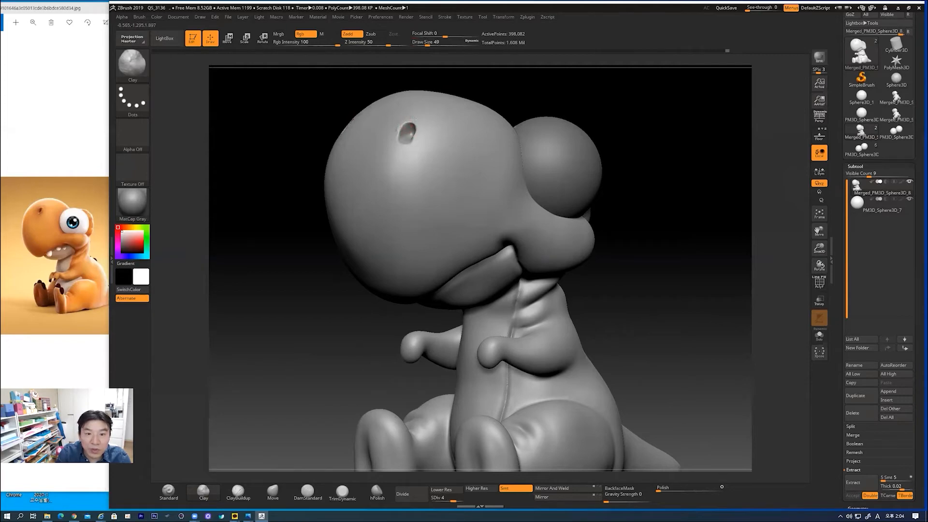
left_click_drag(415, 125, 412, 138)
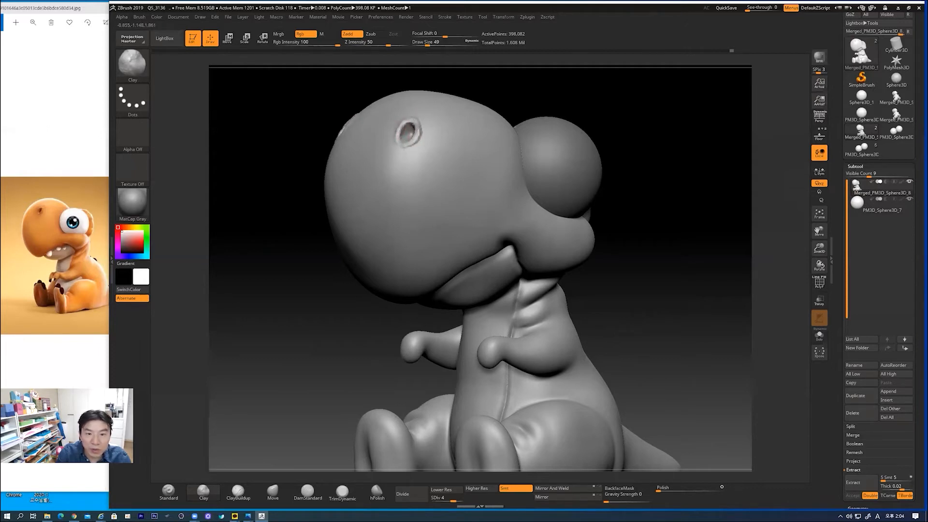
key("shift")
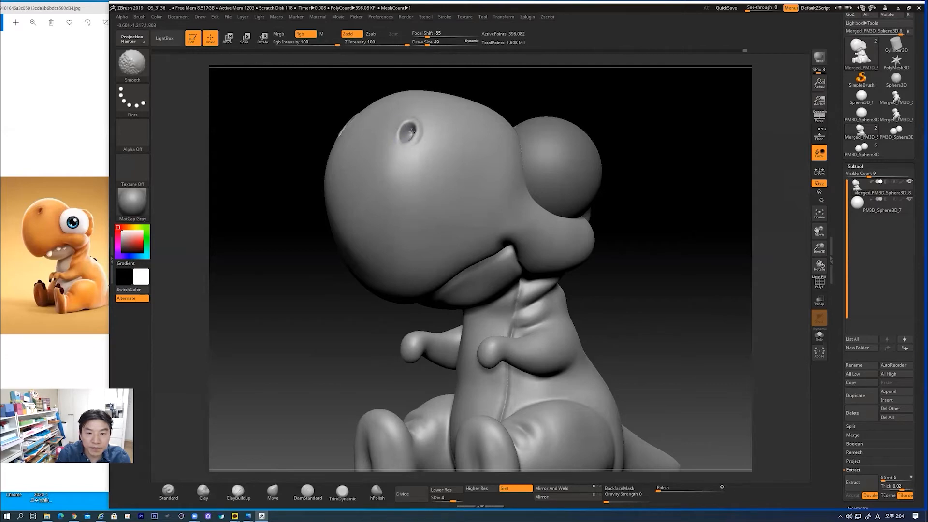
- Reshape the nostril openings and their rims with the Move brush at draw size 101
left_click_drag(696, 187, 429, 132)
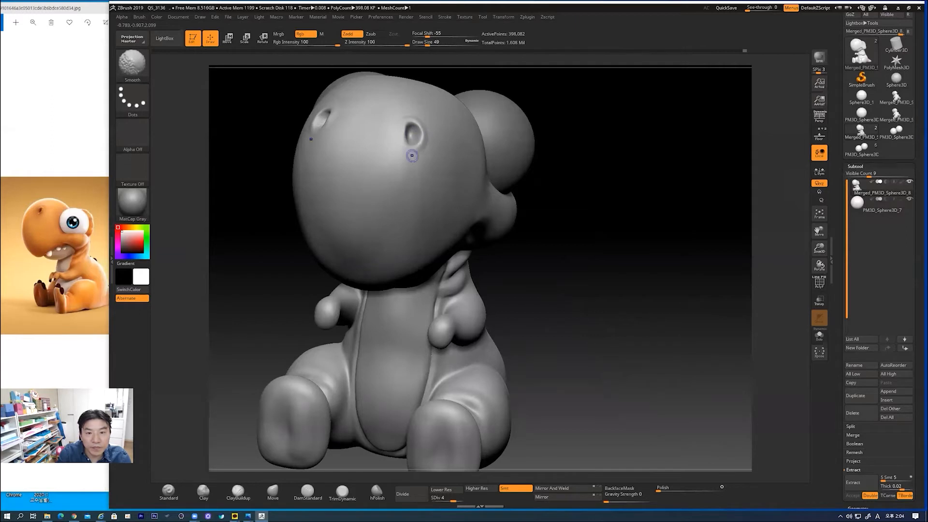
left_click(272, 492)
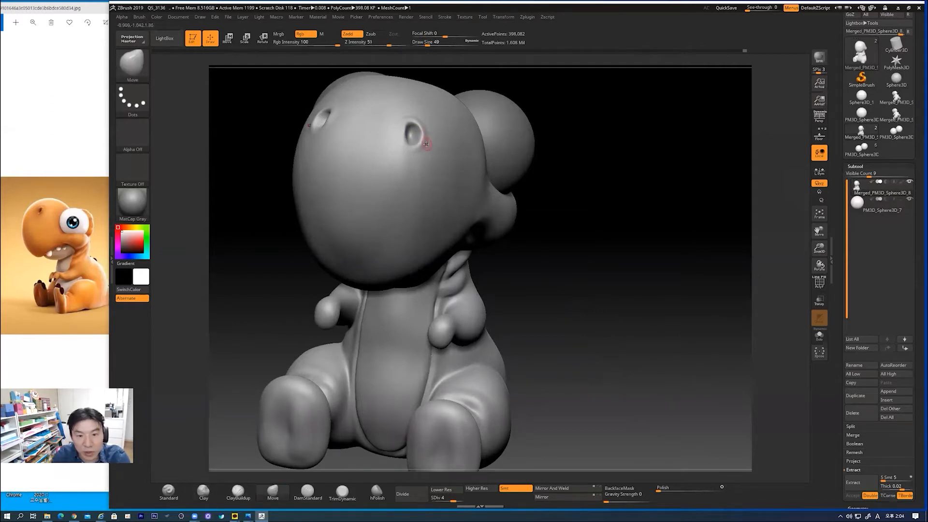
left_click_drag(433, 42, 437, 42)
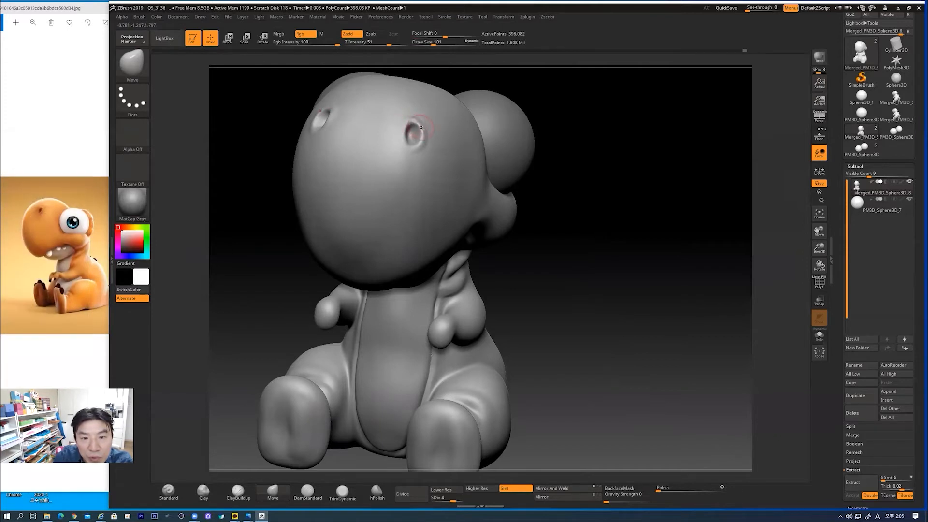
left_click_drag(408, 135, 403, 137)
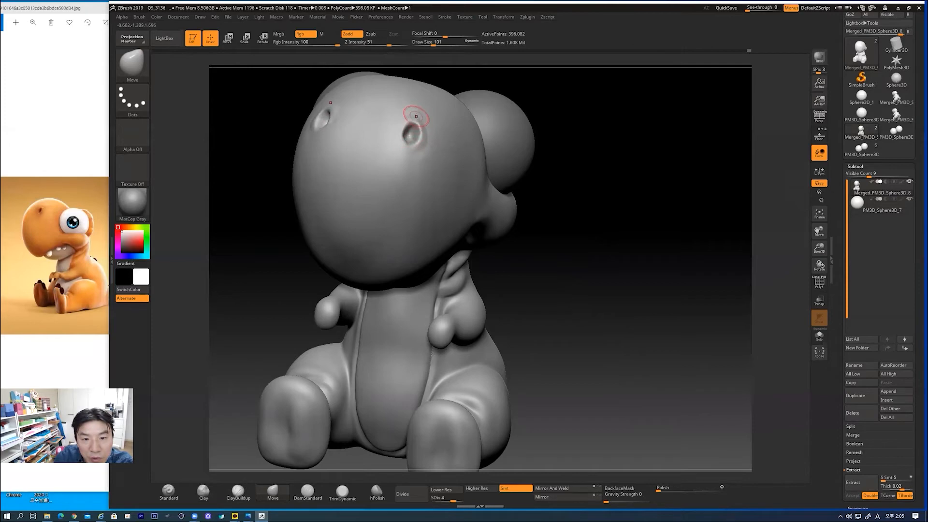
left_click_drag(587, 267, 585, 291)
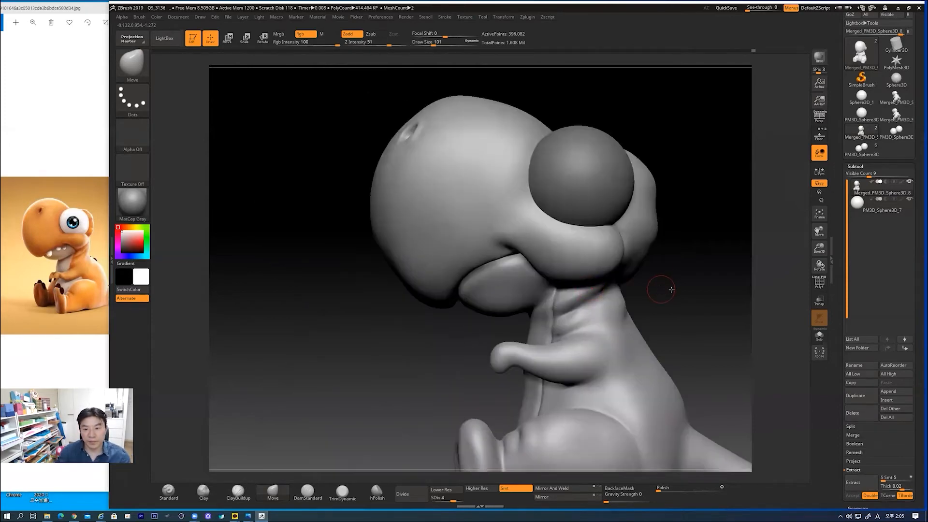
- Raise the body to subdivision level 5 and smooth the nostrils and the surface around them
left_click_drag(671, 289, 652, 265)
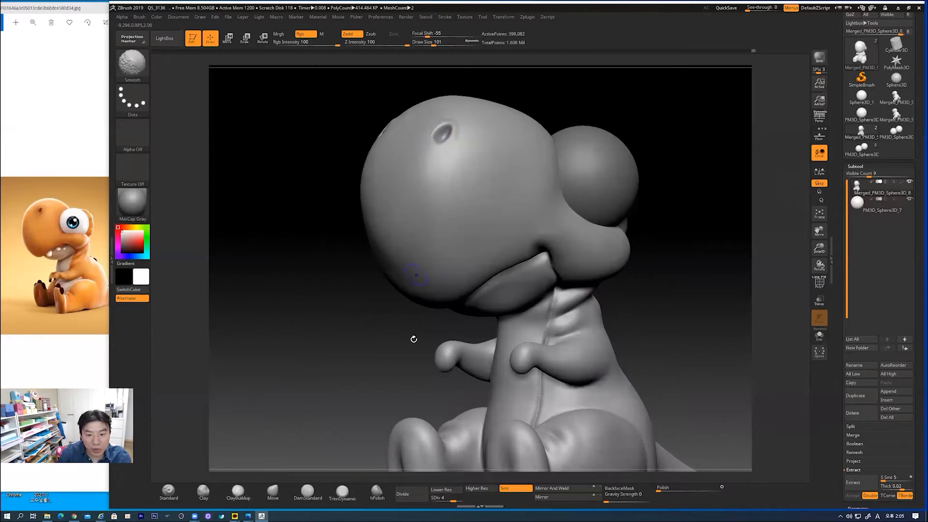
left_click(478, 491)
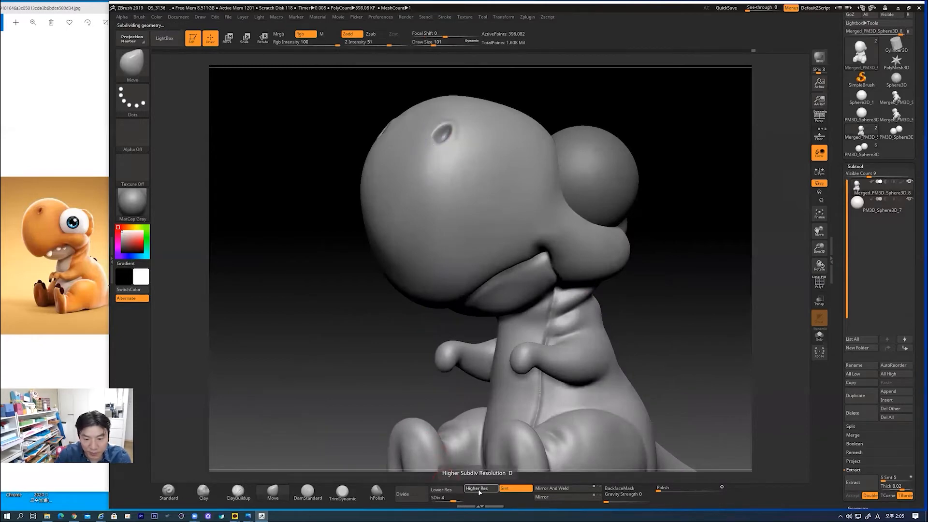
key("shift")
left_click_drag(439, 121, 432, 139, "shift")
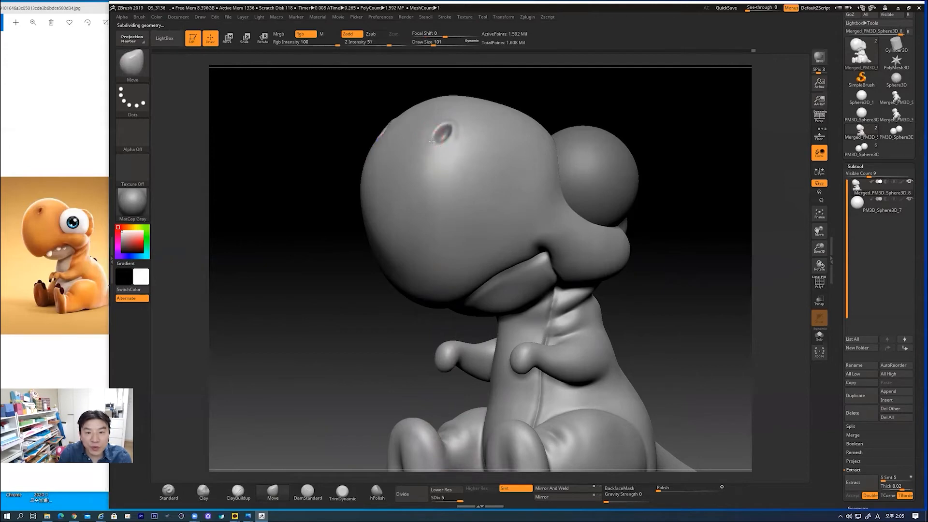
key("shift")
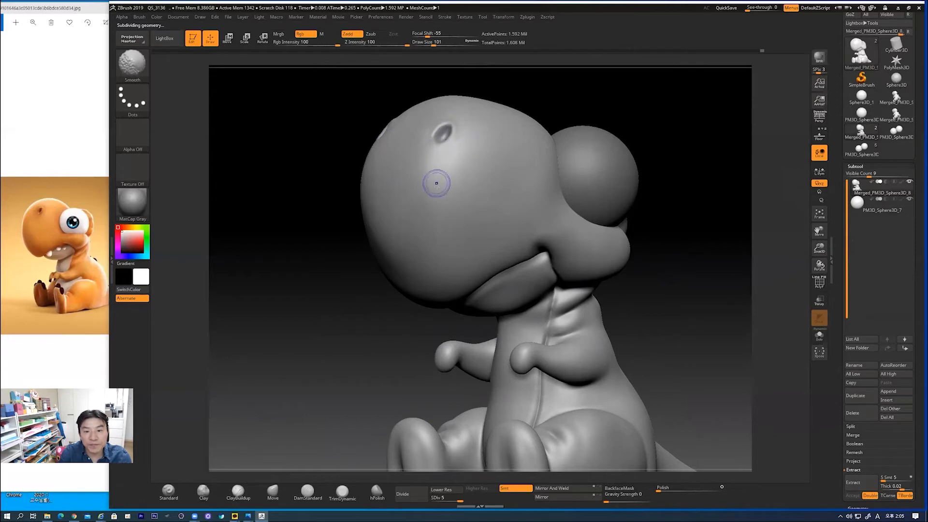
- Examine the whole dinosaur from the front, back and side, comparing its proportions with the reference image
key("f")
mouse_move(641, 259)
left_mouse_down()
mouse_move(673, 271)
mouse_move(534, 197)
left_mouse_up()
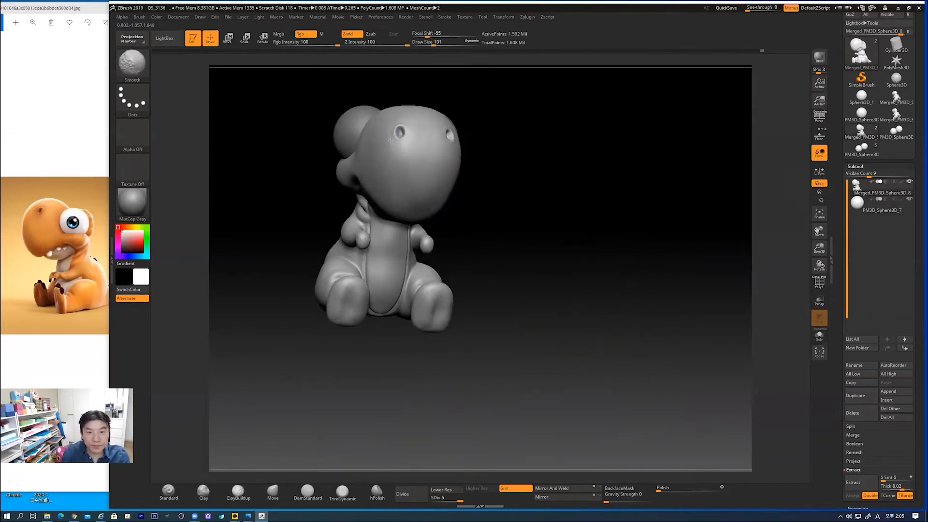
mouse_move(573, 247)
left_mouse_down()
mouse_move(513, 231)
mouse_move(573, 249)
mouse_move(614, 280)
mouse_move(571, 271)
mouse_move(568, 279)
mouse_move(508, 215)
left_mouse_up()
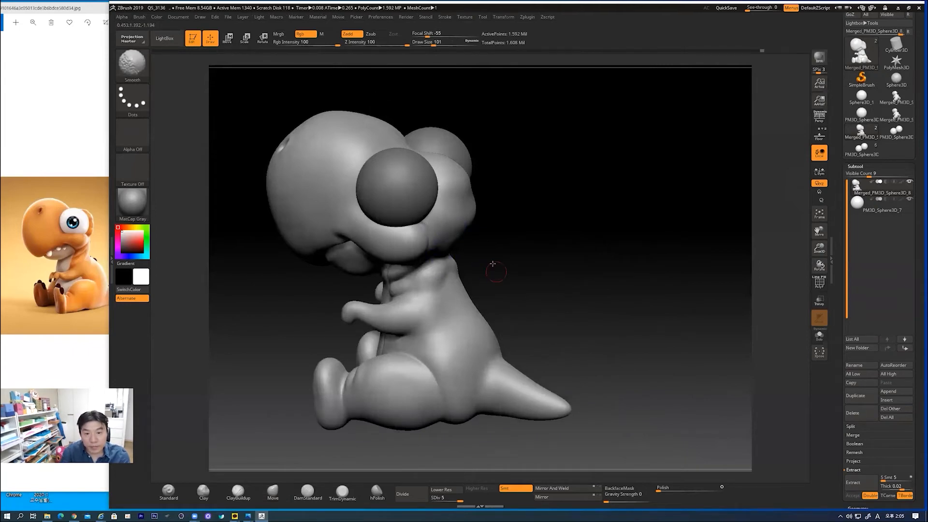
left_click_drag(495, 265, 434, 246)
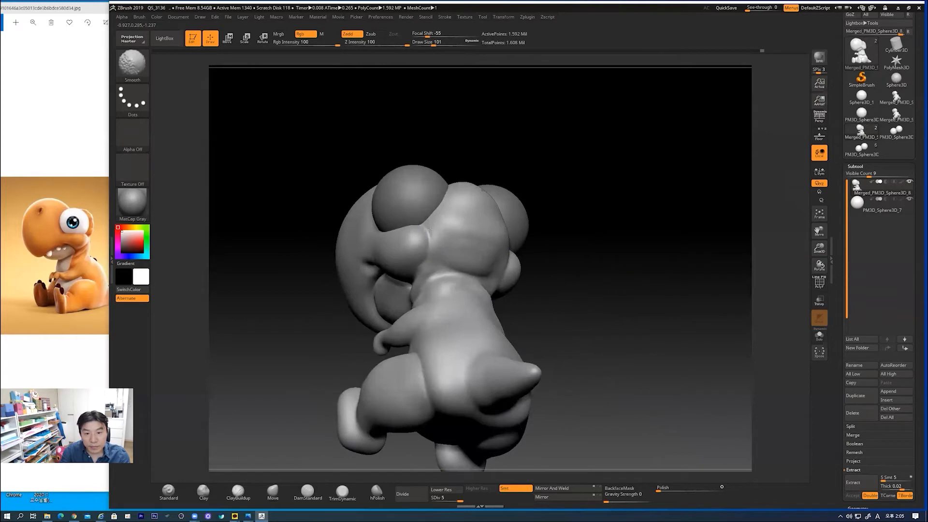
left_click_drag(559, 245, 623, 265)
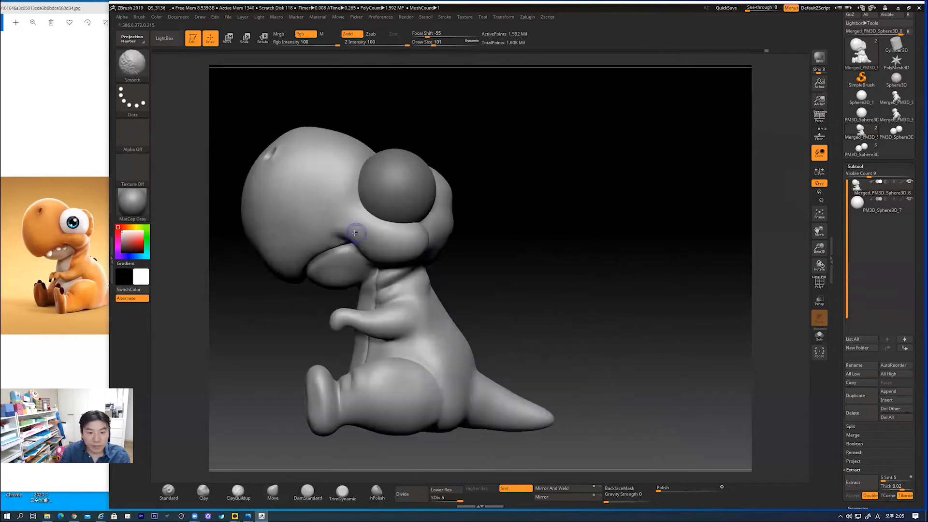
mouse_move(588, 228)
left_mouse_down()
mouse_move(590, 251)
mouse_move(573, 236)
mouse_move(556, 253)
mouse_move(552, 227)
left_mouse_up()
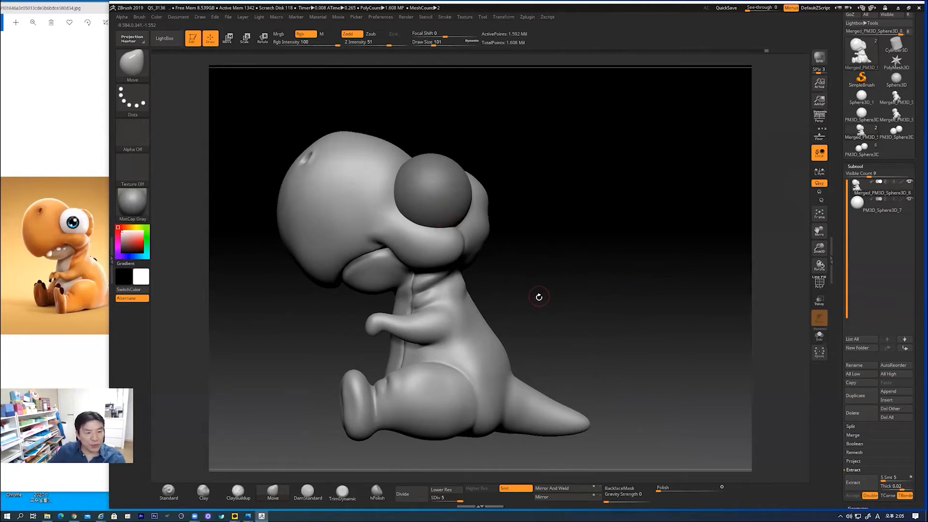
left_click(110, 44)
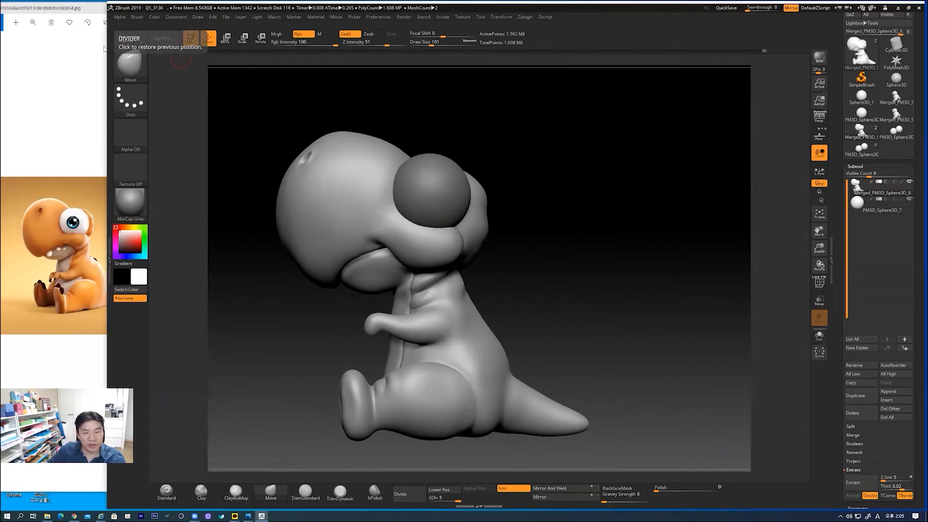
mouse_move(568, 292)
left_mouse_down()
mouse_move(564, 281)
mouse_move(534, 272)
mouse_move(544, 272)
left_mouse_up()
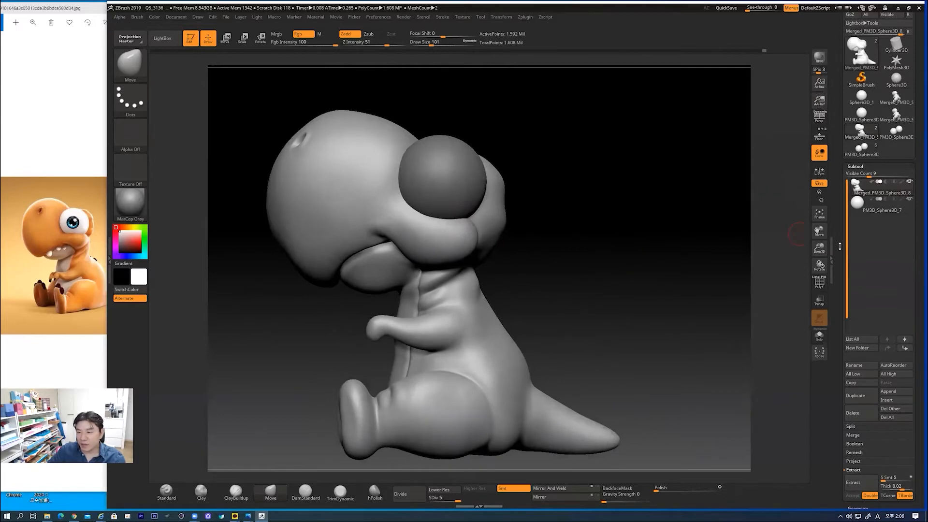
- Append PM3D_Sphere3D_2 as a new subtool, turn on transparency, and make the added sphere the active subtool
left_click(895, 391)
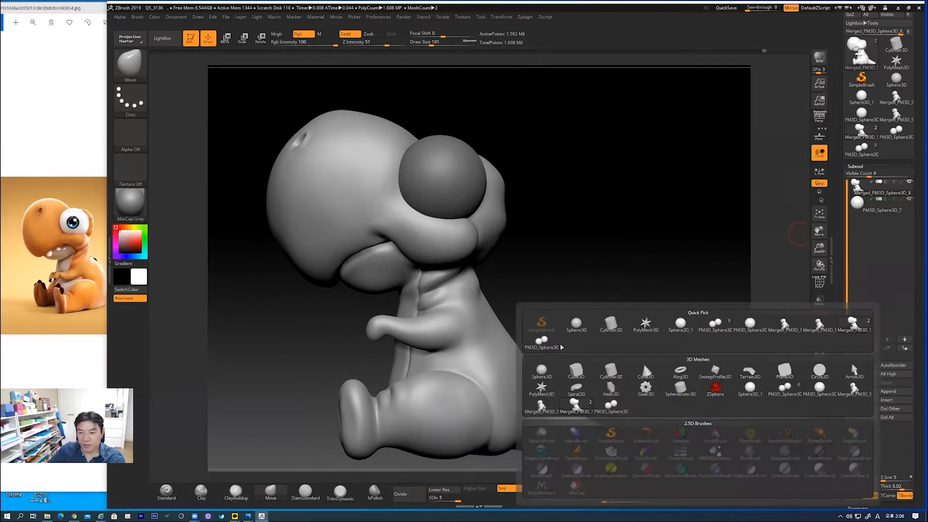
mouse_move(748, 327)
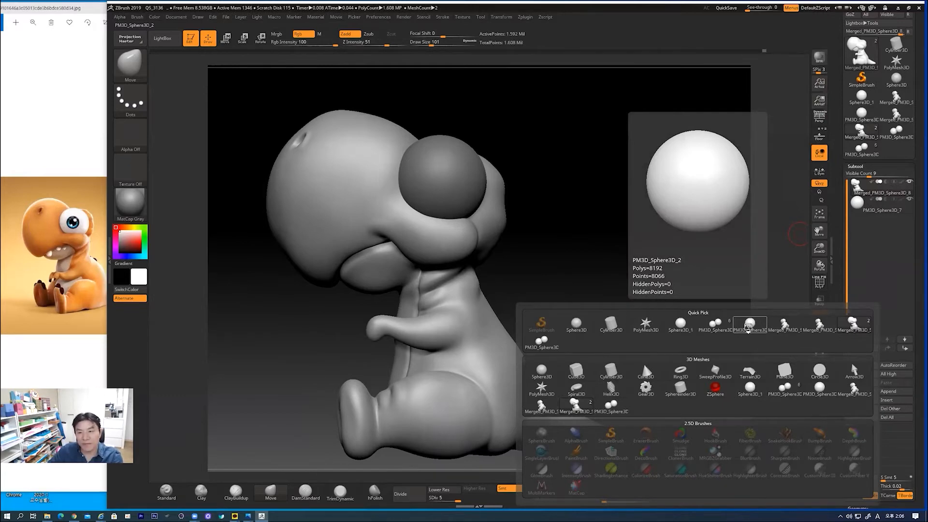
left_click(749, 327)
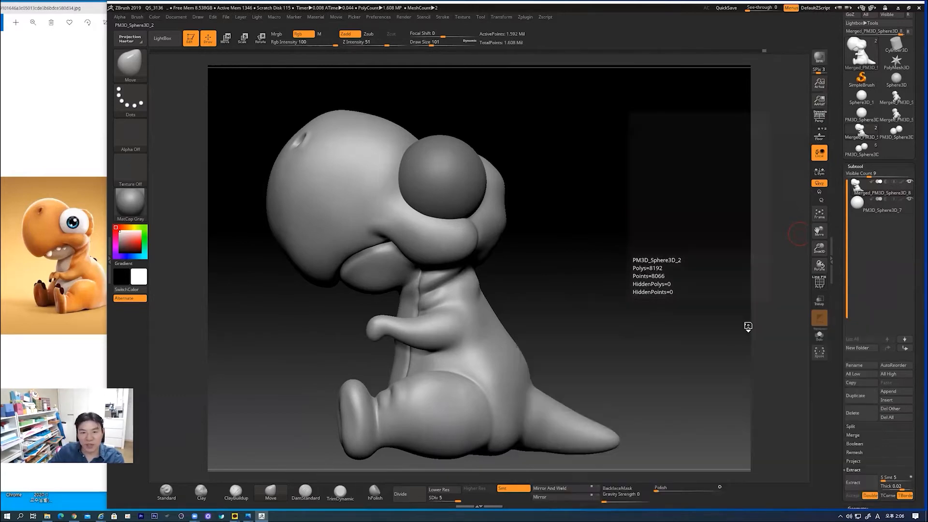
left_click(818, 298)
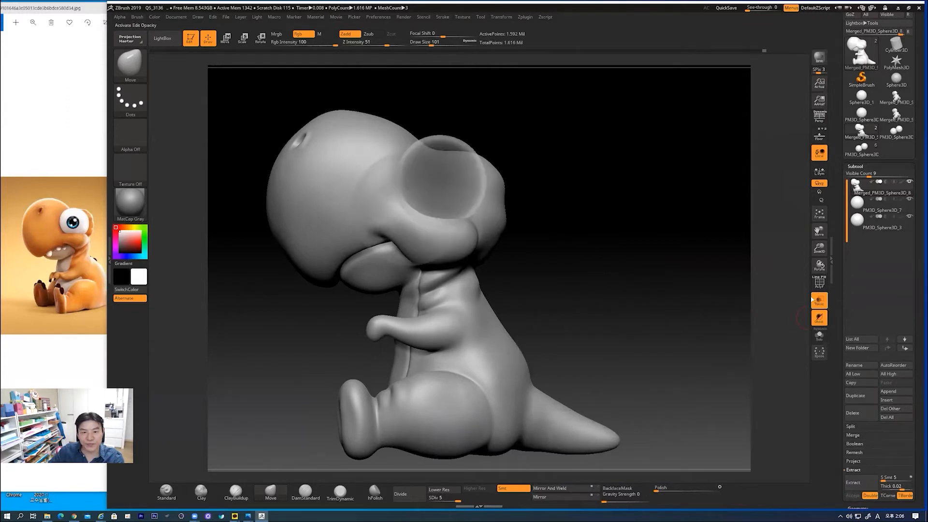
left_click_drag(561, 239, 621, 238, "alt")
left_click(863, 224)
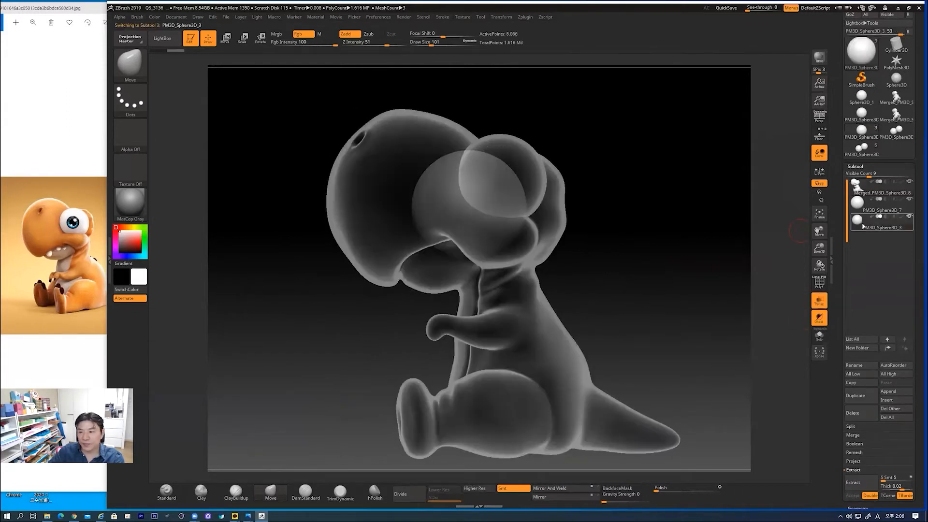
- Move the new sphere out in front of the snout, narrow it into an upright ellipsoid and scale it down to tooth size
key("w")
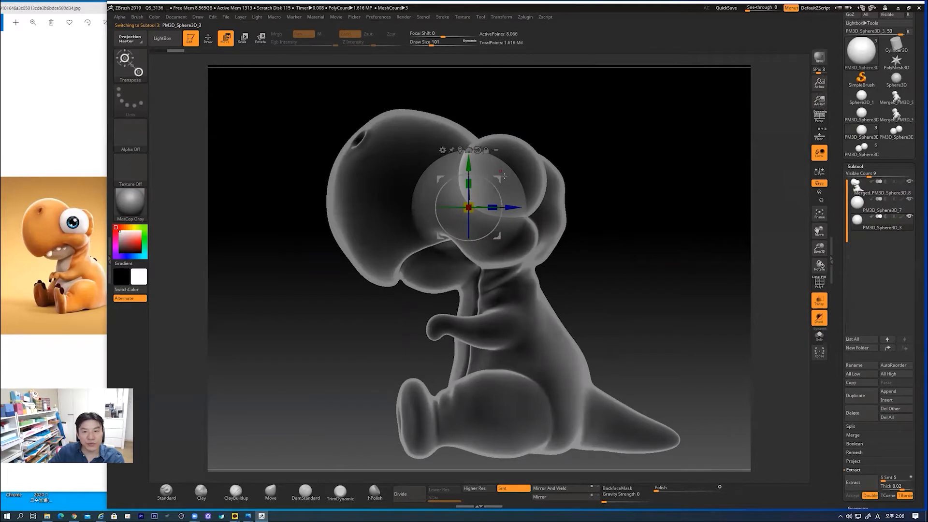
left_click_drag(494, 178, 373, 277)
left_click_drag(364, 315, 340, 314)
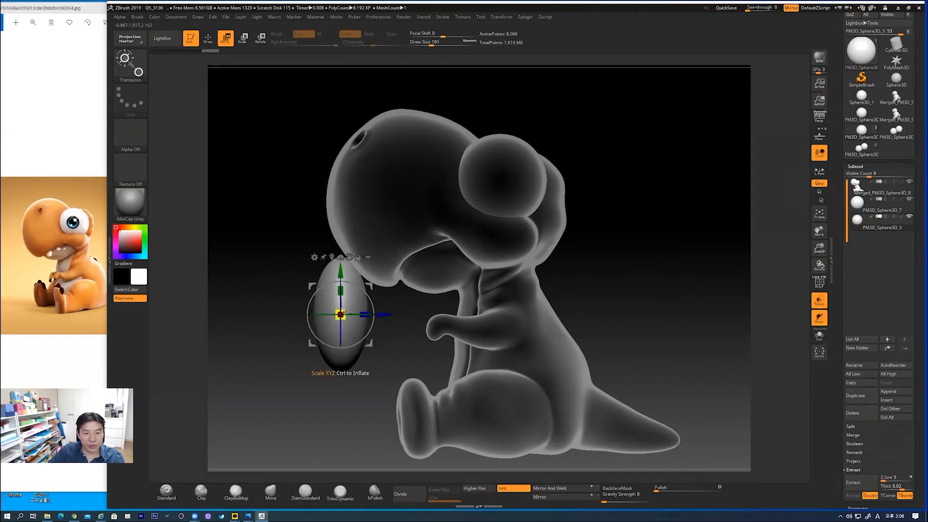
left_click_drag(340, 315, 313, 341)
left_click_drag(364, 314, 353, 313)
- Place the ellipsoid at the front of the mouth, tilt it to suit the jaw, shrink it slightly and turn transparency off
left_click_drag(445, 279, 446, 221)
left_click_drag(363, 343, 408, 363, "alt")
left_click_drag(451, 257, 554, 261)
left_click_drag(610, 336, 485, 382)
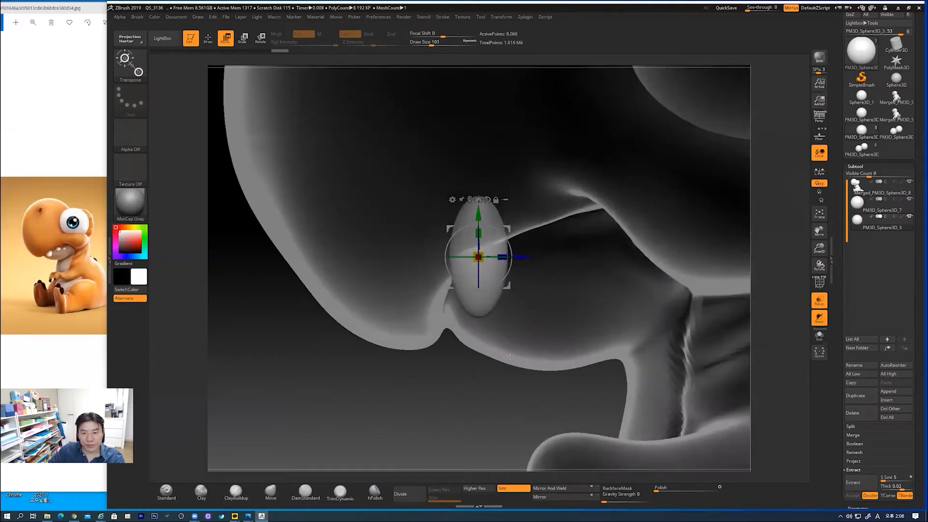
left_click_drag(509, 228, 498, 251)
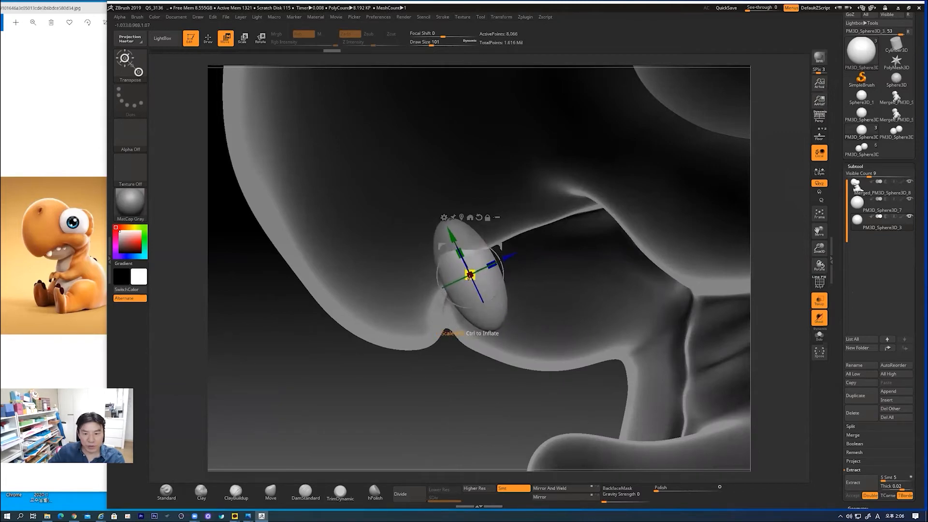
left_click_drag(470, 274, 464, 267)
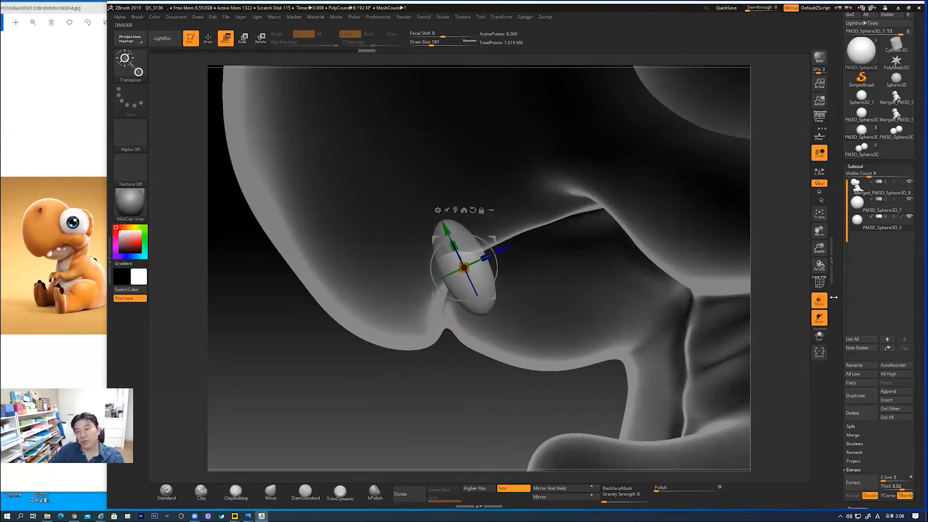
left_click(819, 301)
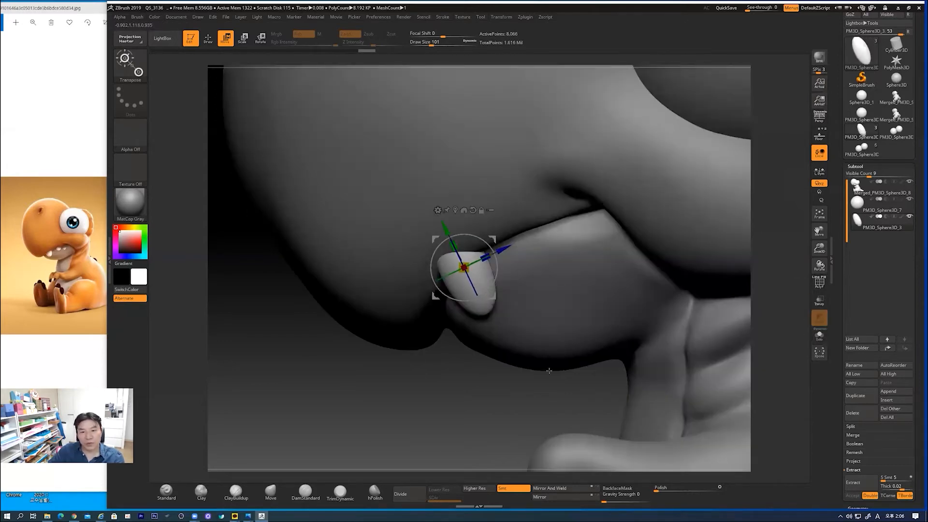
- Shift the front tooth slightly and rotate it about 15 degrees to follow the curve of the mouth
left_click_drag(459, 361, 495, 239, "alt")
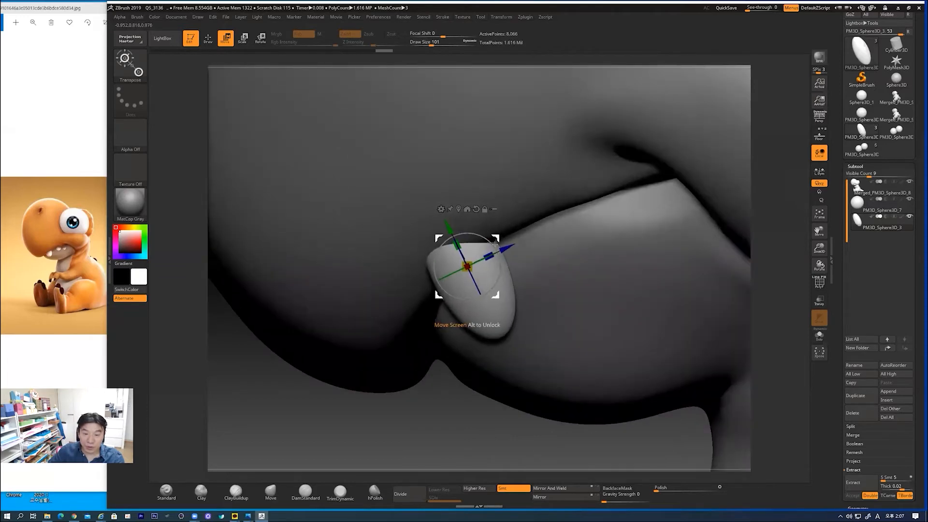
left_click_drag(438, 415, 532, 410)
left_click_drag(507, 271, 504, 274)
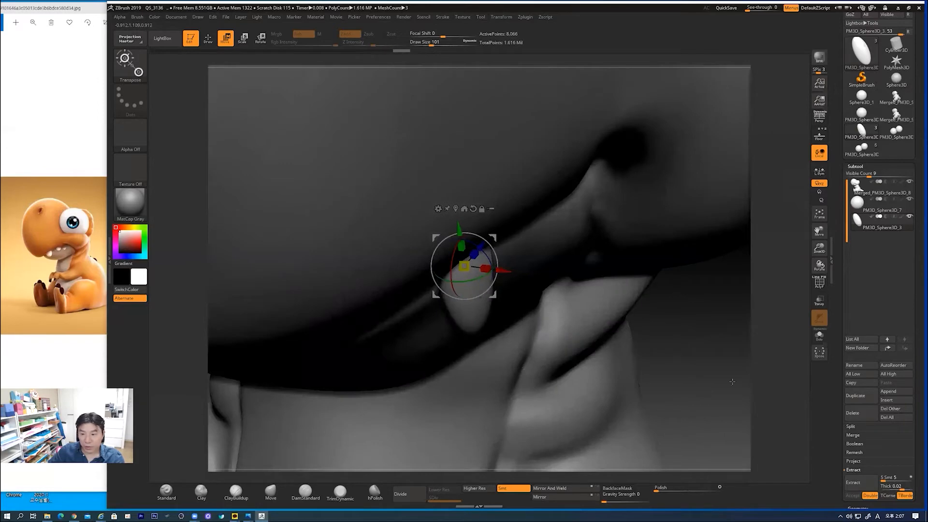
left_click_drag(759, 372, 623, 369)
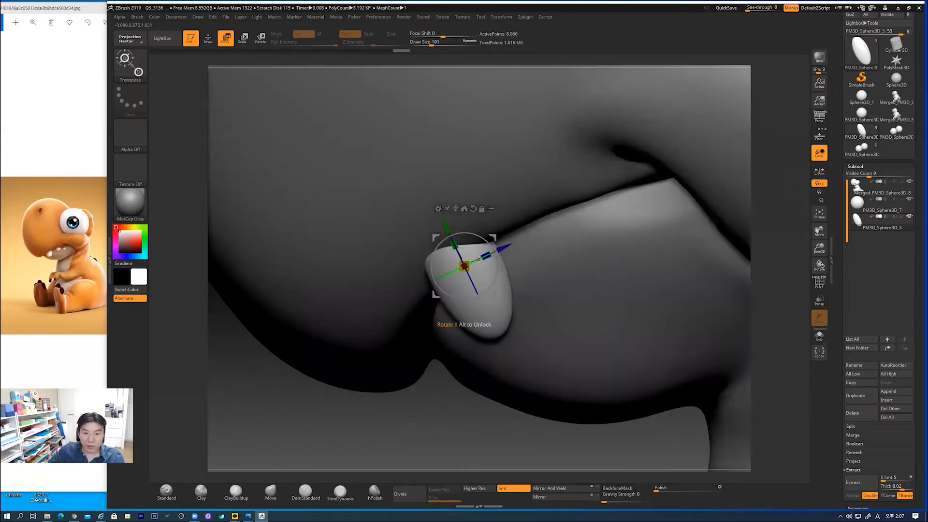
left_click_drag(480, 257, 475, 269)
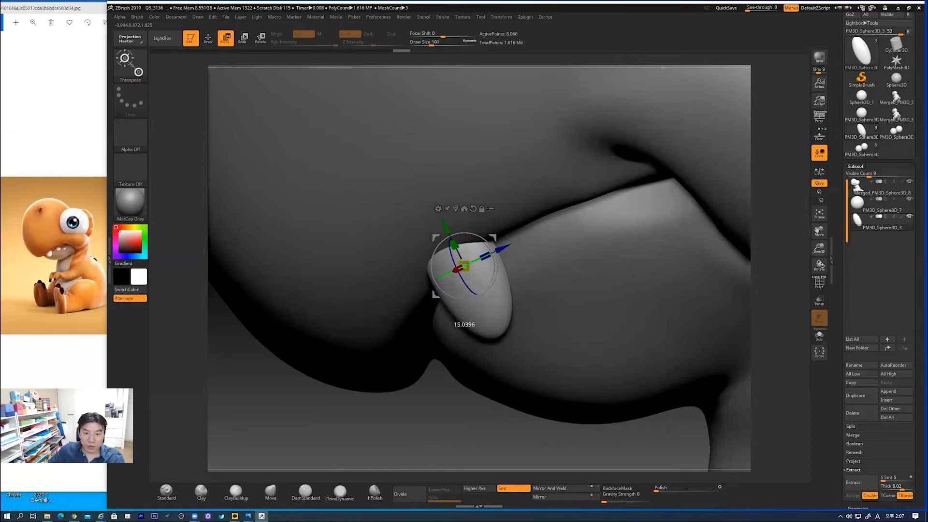
- Fine-tune the front tooth's position from the front and side so it emerges from under the upper lip
left_click_drag(437, 425, 483, 447)
left_click_drag(490, 287, 481, 279)
left_click_drag(776, 322, 769, 304)
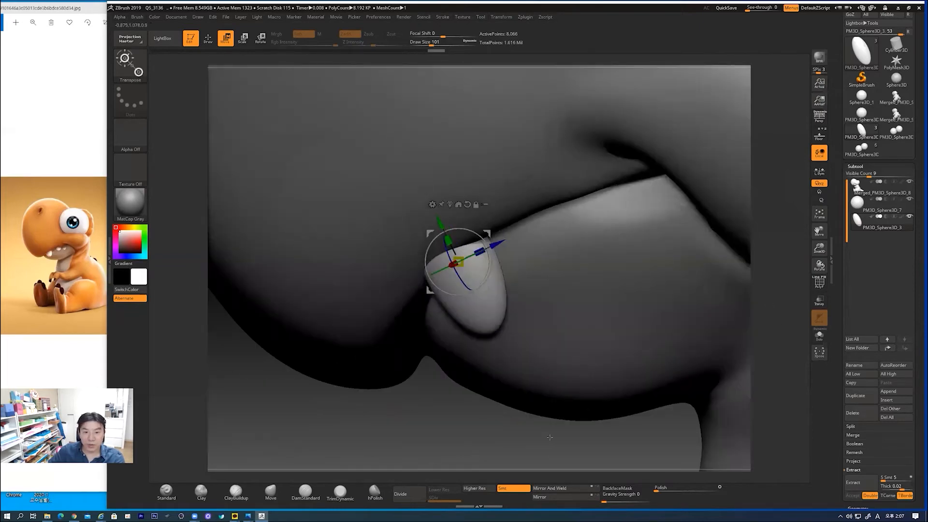
left_click_drag(446, 443, 493, 459)
left_click_drag(485, 286, 483, 285)
left_click_drag(779, 320, 766, 295)
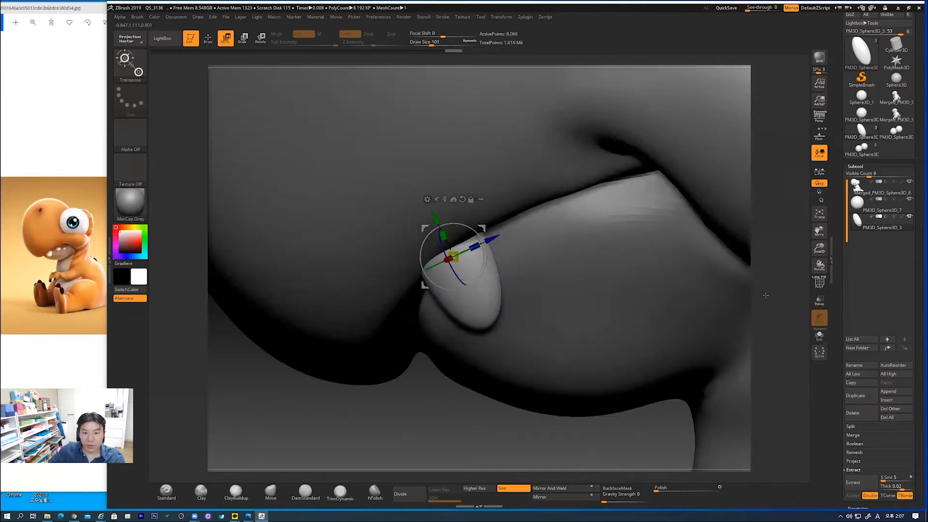
left_click_drag(440, 434, 456, 346)
left_click_drag(449, 409, 386, 387)
left_click_drag(386, 387, 432, 406)
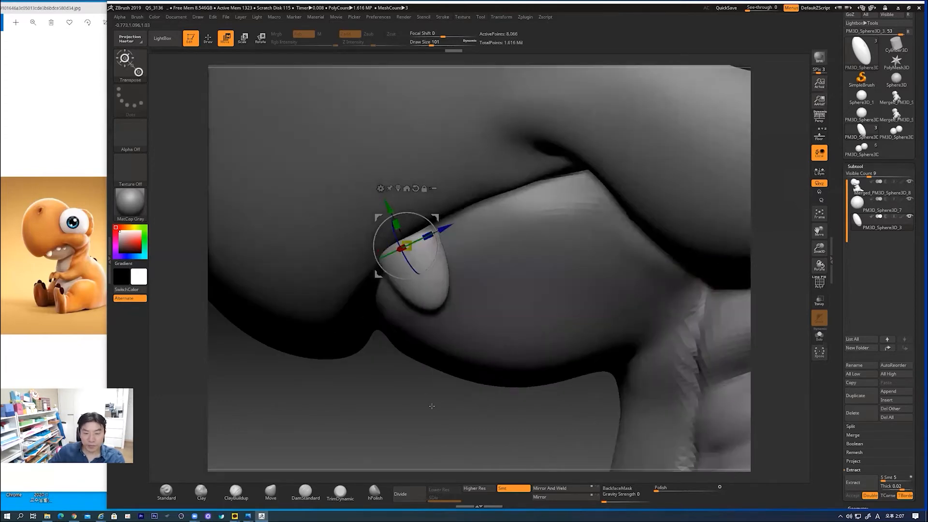
left_click_drag(383, 389, 453, 337, "alt")
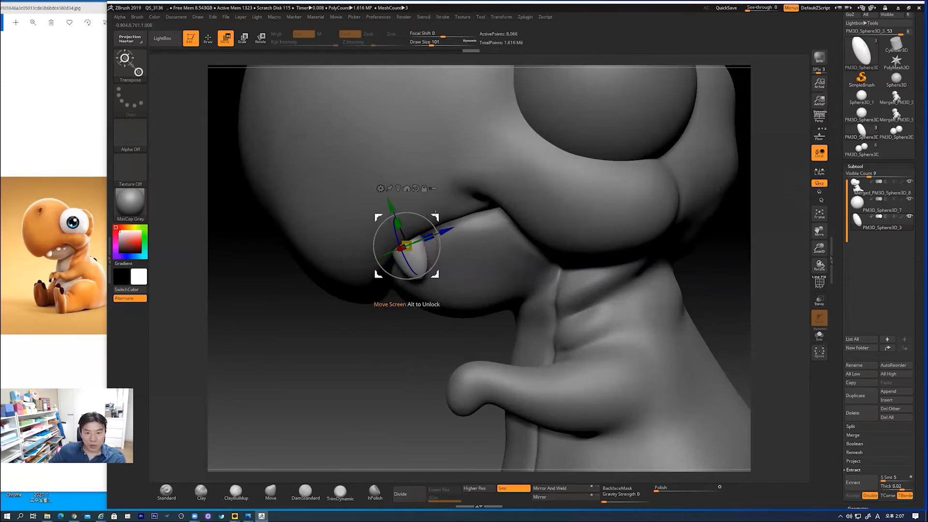
left_click_drag(436, 211, 432, 214)
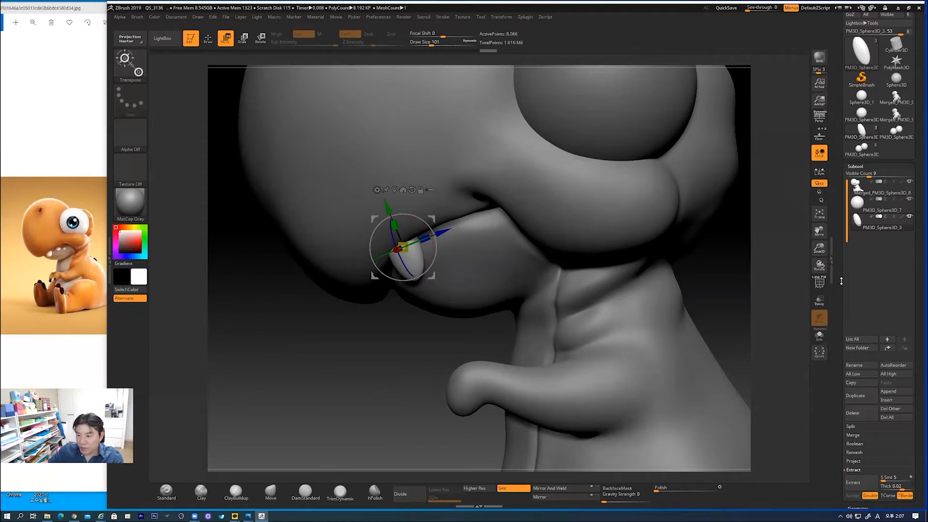
- Duplicate the front tooth, move the copy back along the mouth line and scale it down
left_click(860, 396)
left_click_drag(439, 213, 500, 194)
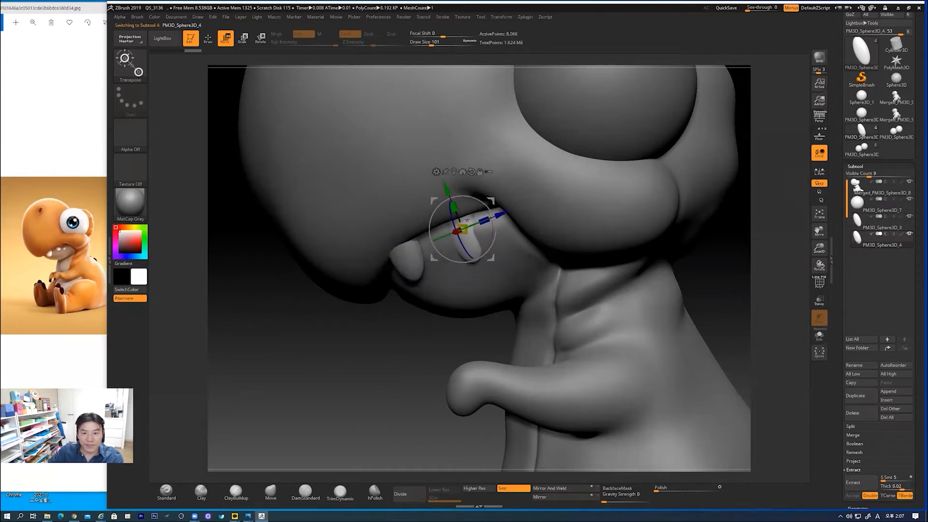
left_click_drag(465, 223, 461, 232)
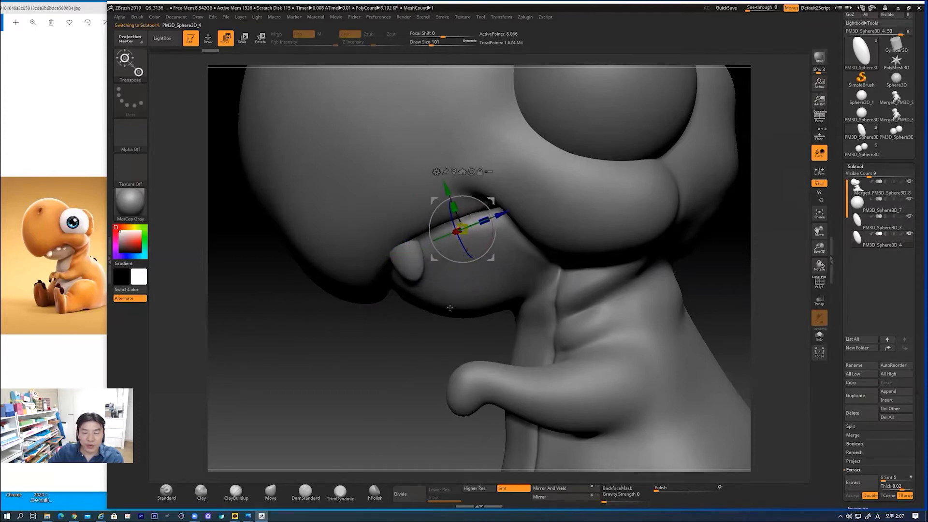
left_click_drag(454, 342, 486, 353)
left_click_drag(469, 245, 473, 252)
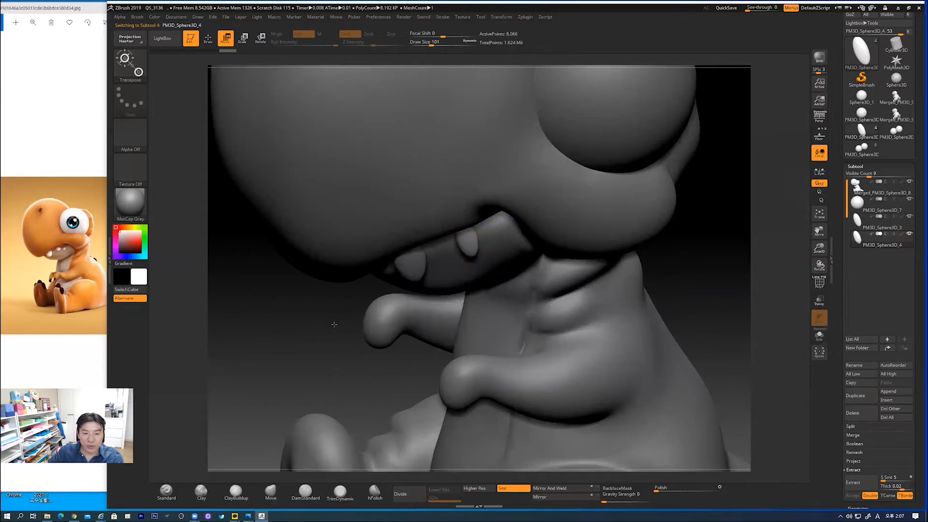
left_click_drag(334, 322, 336, 321, "shift")
- Raise the second tooth under the upper lip so only its tip protrudes, and adjust its tilt
left_click_drag(433, 321, 442, 356, "alt")
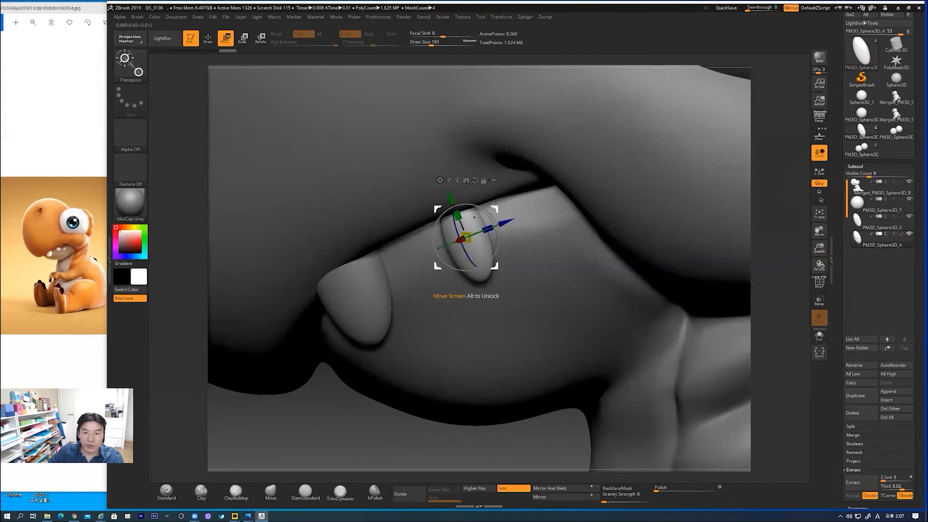
left_click_drag(496, 205, 480, 190)
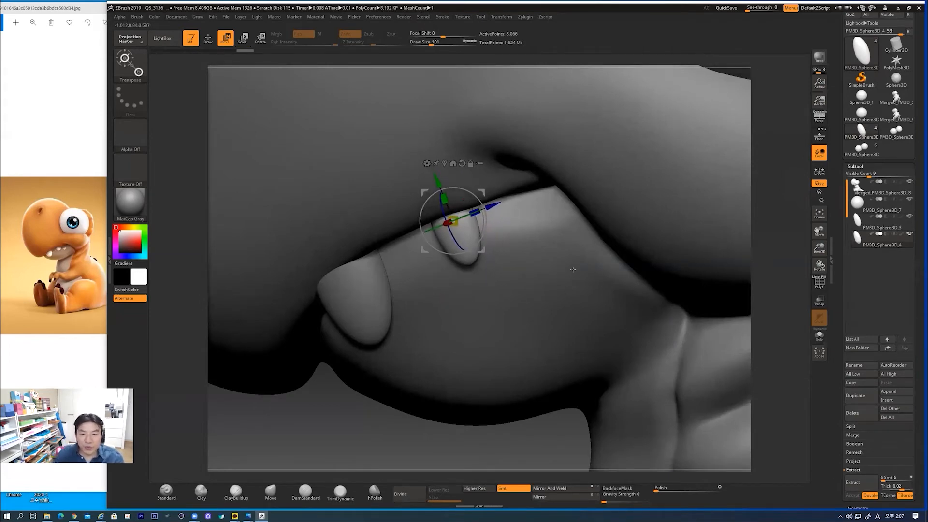
left_click_drag(485, 191, 439, 159)
left_click_drag(448, 199, 454, 198)
mouse_move(390, 432)
left_mouse_down()
mouse_move(390, 370)
mouse_move(391, 433)
left_mouse_up()
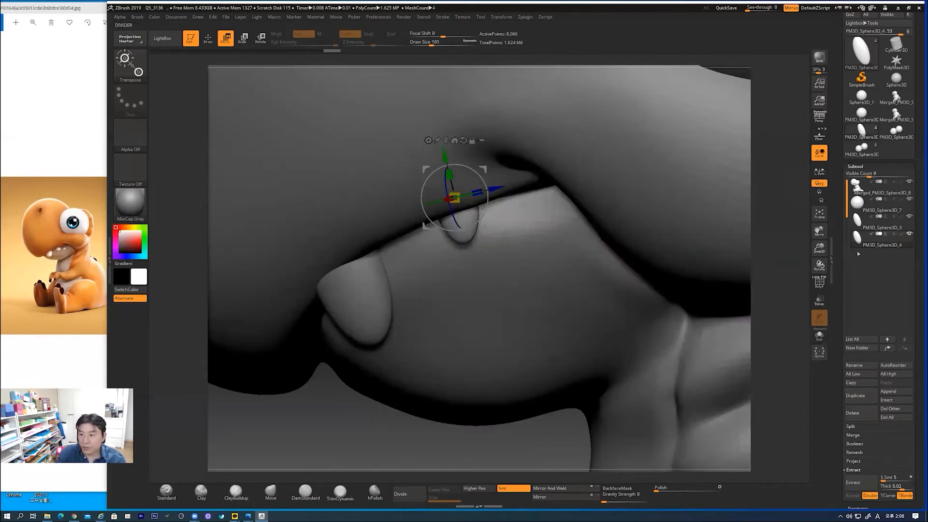
- Duplicate the second tooth, place the copy just behind it near the mouth corner and rotate it to fit the lip
left_click(863, 397)
left_click_drag(476, 193, 542, 183)
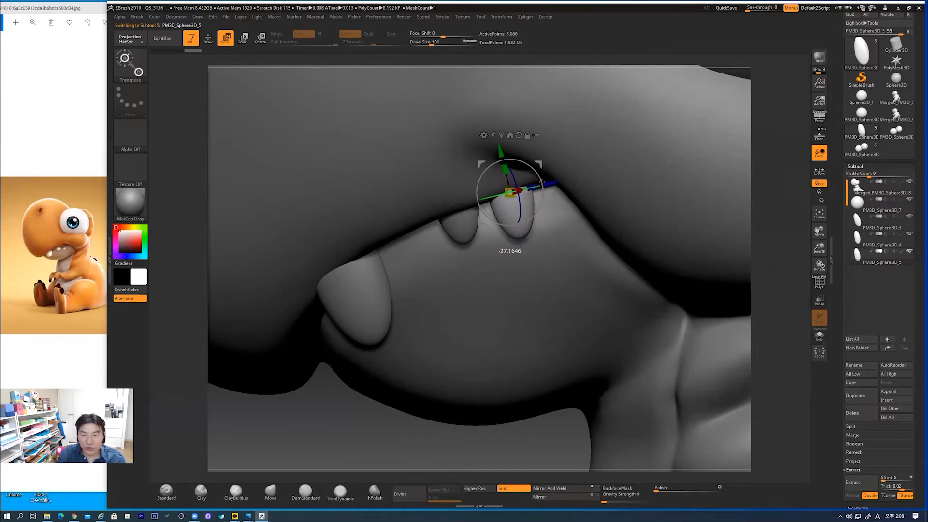
left_click_drag(501, 150, 499, 143)
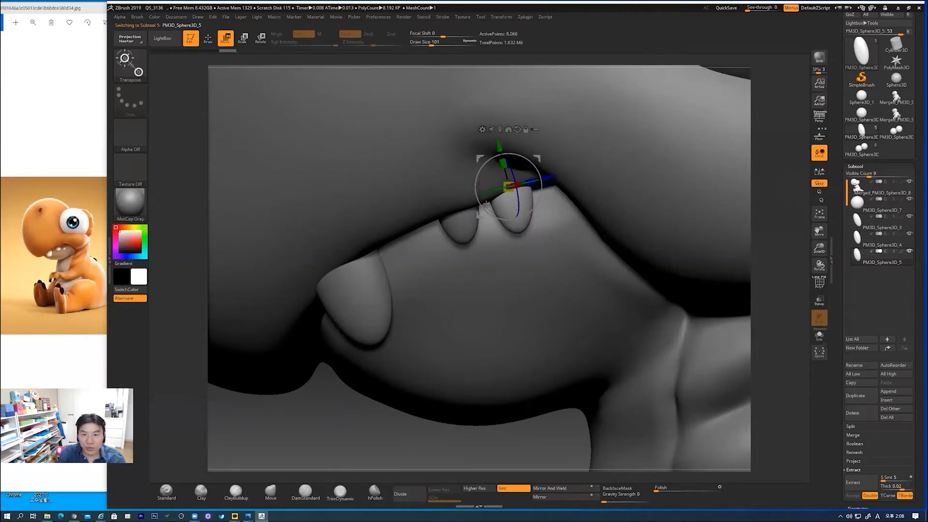
left_click_drag(406, 442, 483, 437)
left_click_drag(546, 195, 543, 195)
left_click_drag(716, 351, 645, 349)
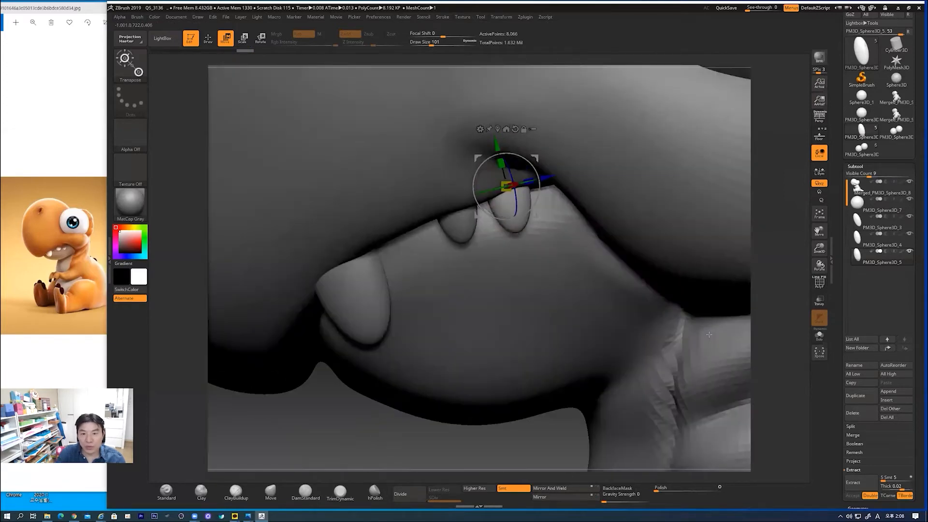
left_click_drag(537, 156, 536, 156)
left_click_drag(416, 439, 384, 369, "alt")
left_click_drag(373, 375, 284, 396)
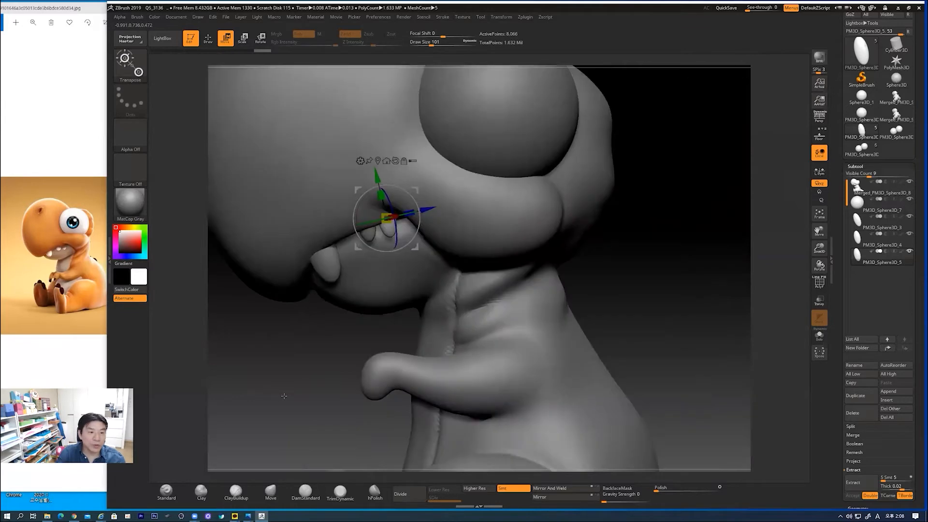
- Duplicate the rear tooth subtool and move the copy down to the underside of the hand as a first claw
left_click(208, 40)
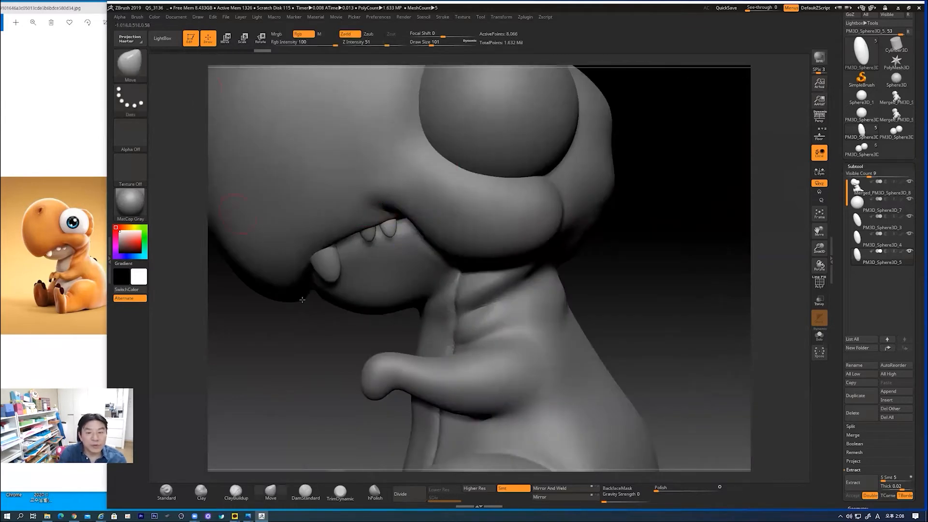
key("f")
left_click_drag(584, 272, 642, 301)
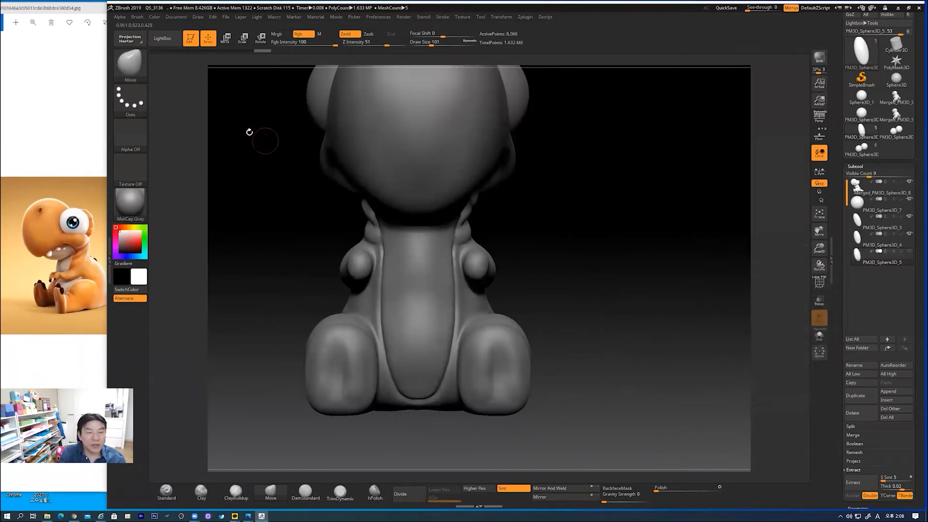
left_click_drag(609, 248, 639, 217)
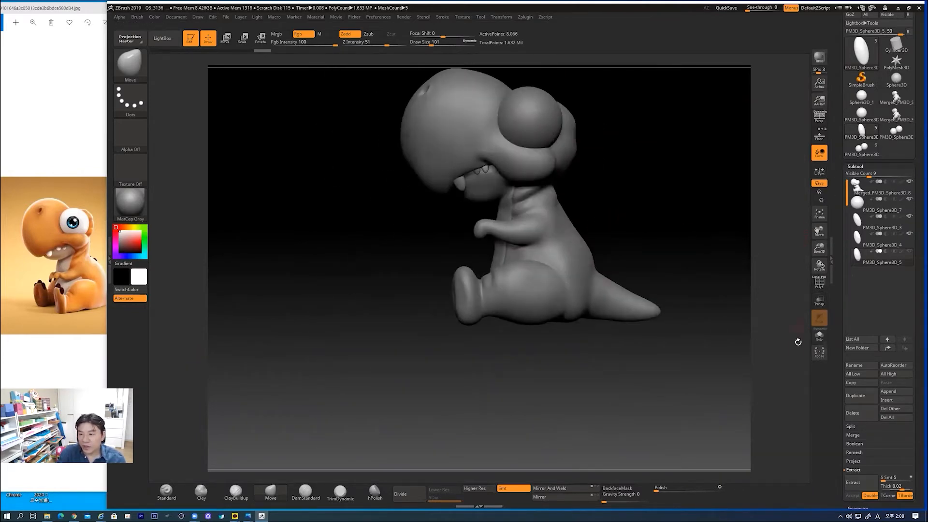
left_click(854, 395)
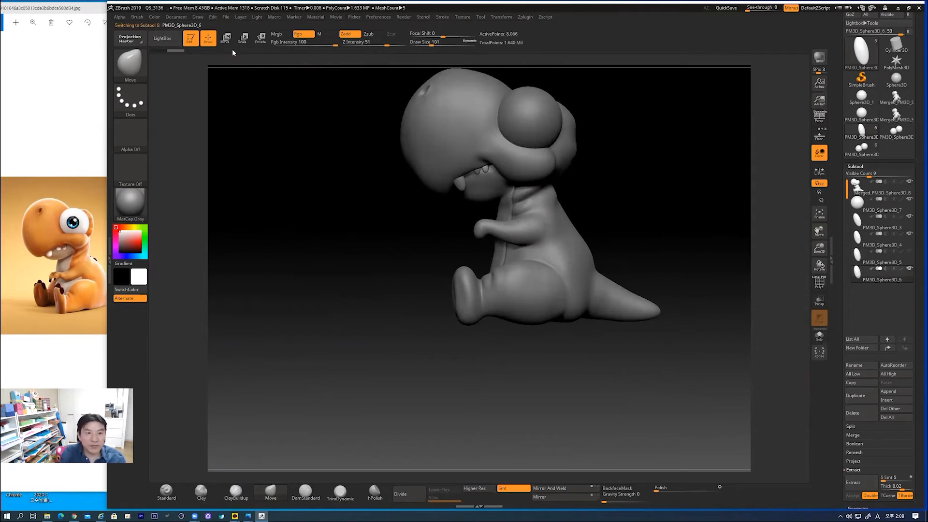
left_click(225, 39)
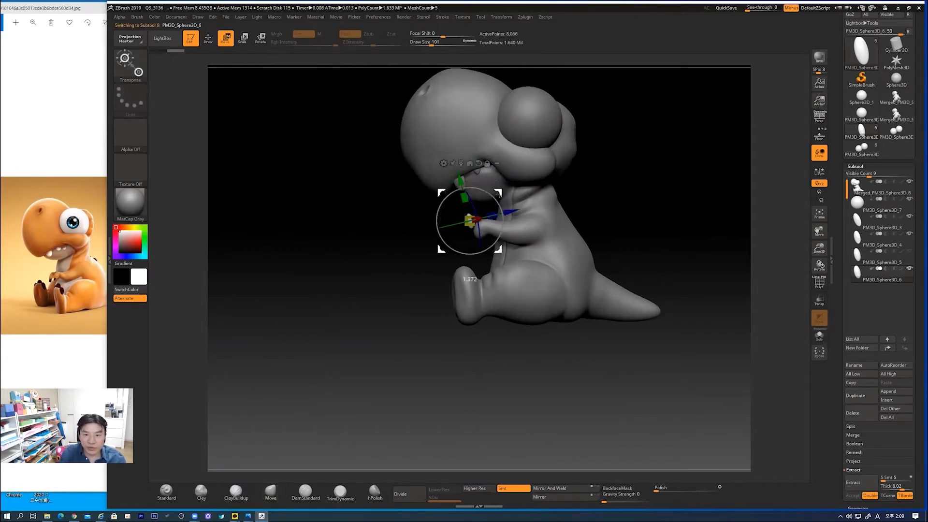
left_click_drag(613, 207, 516, 207)
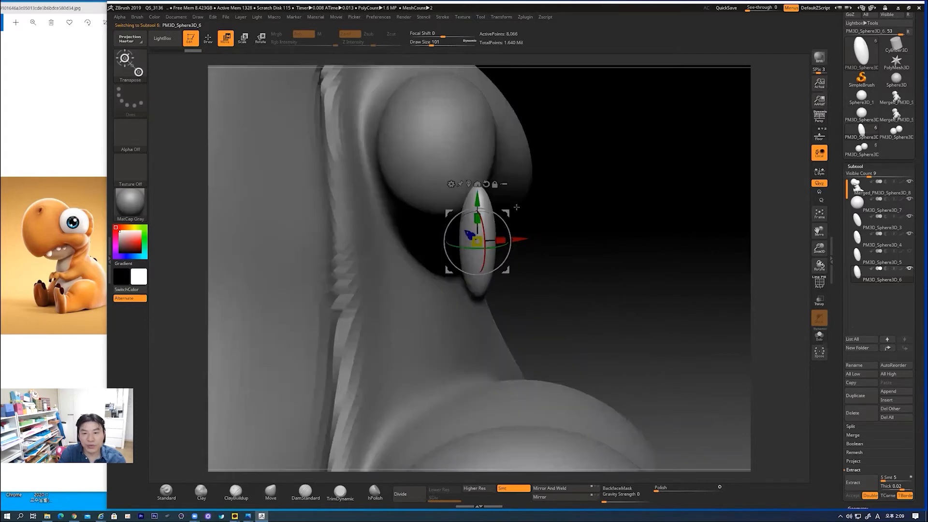
left_click_drag(477, 240, 433, 175)
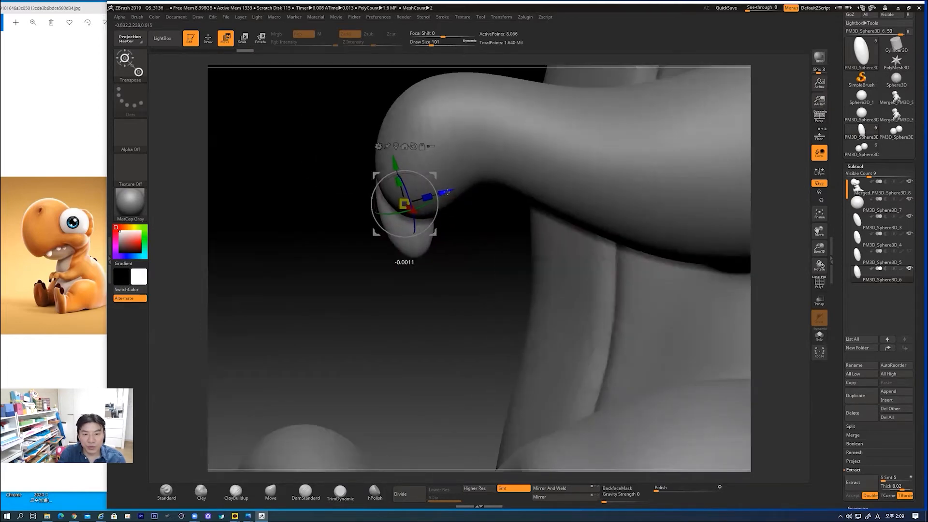
- Fit the first claw to the inner side of the hand, adjusting its depth and tilt from the side and front
left_click_drag(447, 192, 448, 192)
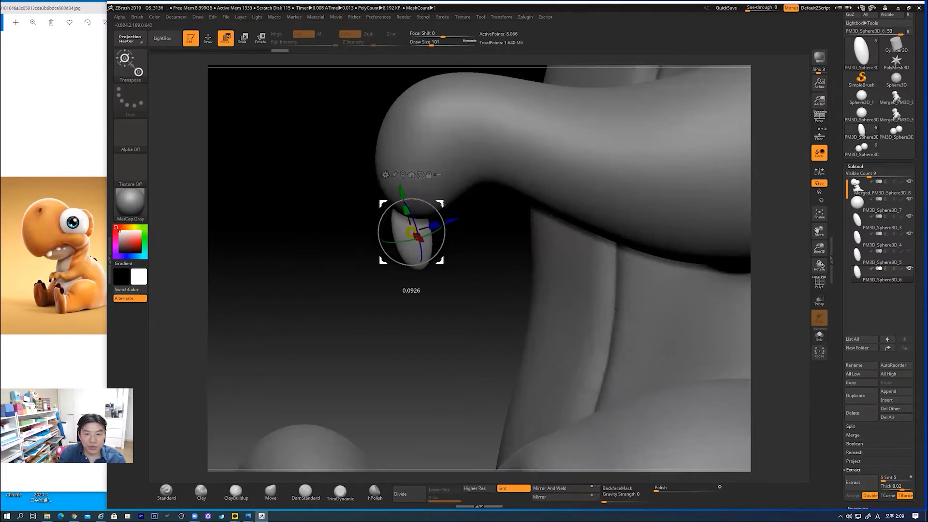
left_click_drag(375, 278, 441, 262)
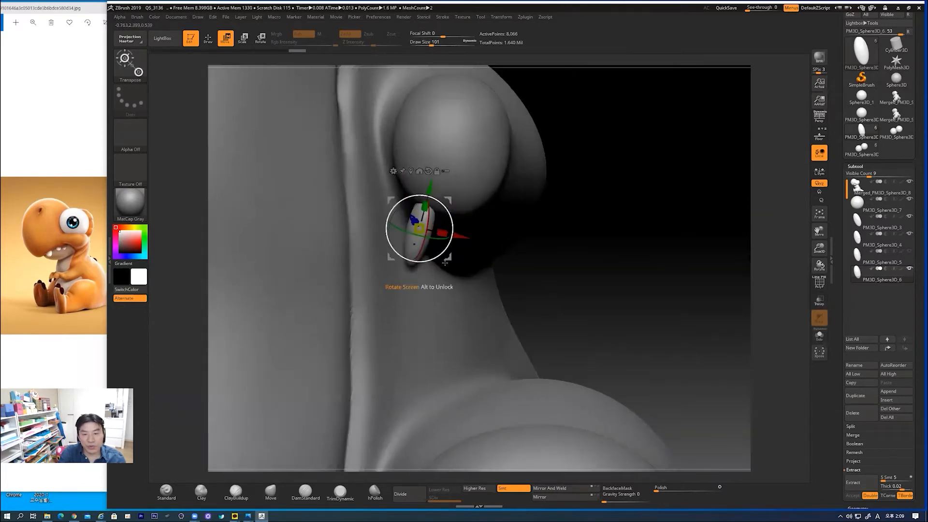
left_click_drag(601, 256, 493, 254)
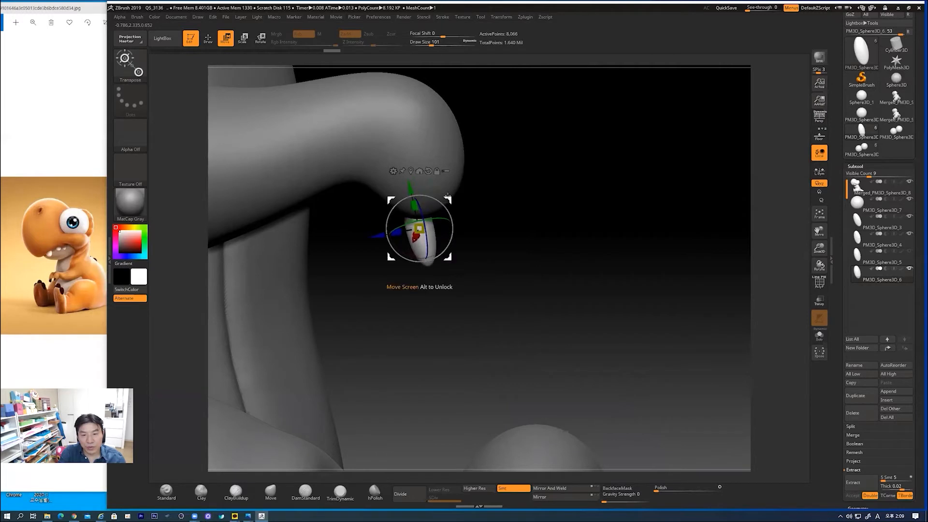
left_click_drag(464, 212, 524, 221)
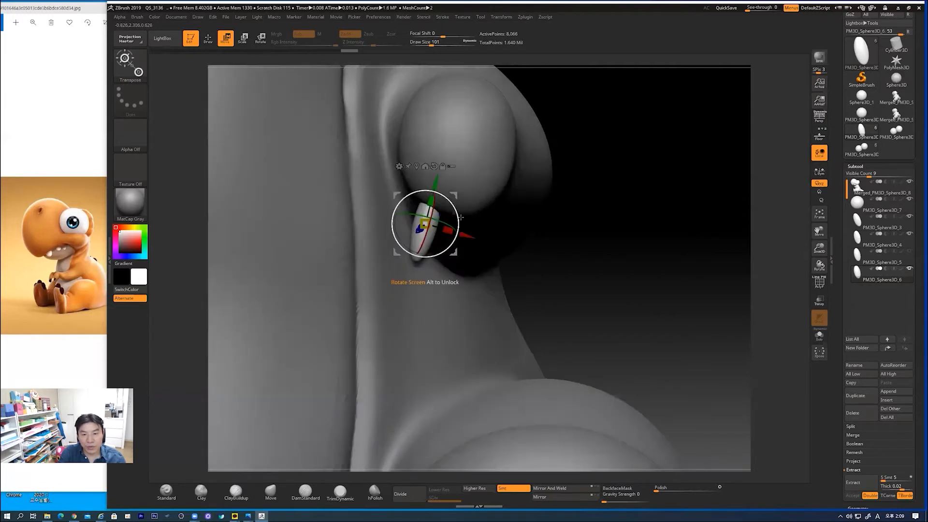
left_click_drag(459, 185, 456, 194)
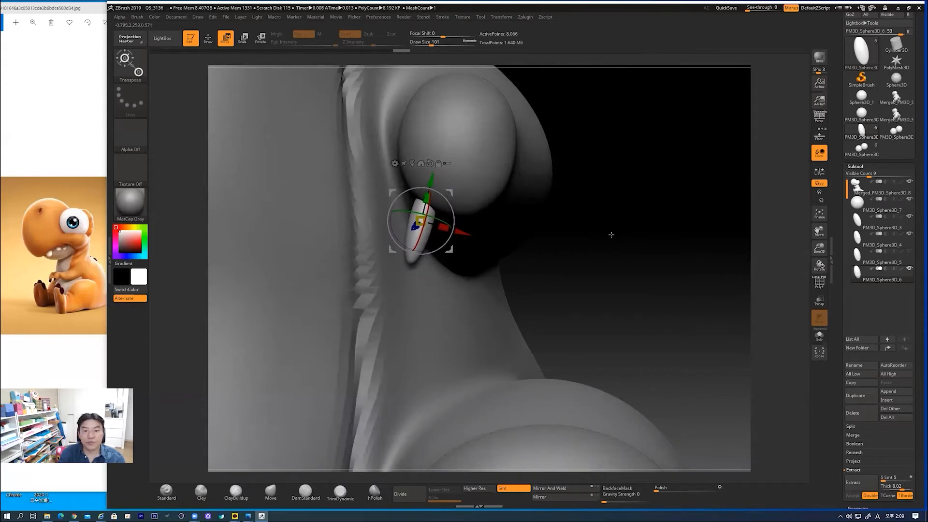
mouse_move(604, 261)
left_mouse_down()
mouse_move(613, 258)
mouse_move(593, 253)
left_mouse_up()
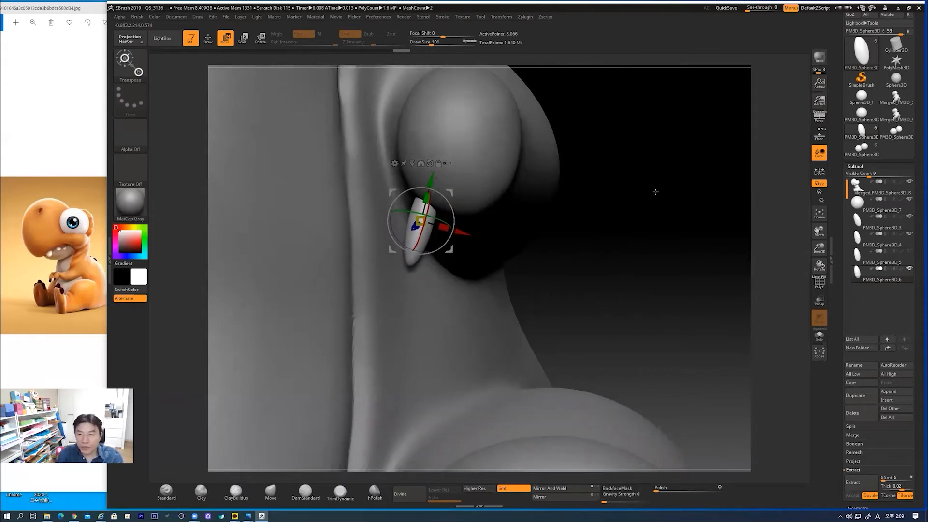
- Duplicate the first claw, place the copy at the middle of the hand and rotate it to point straight down
left_click(860, 399)
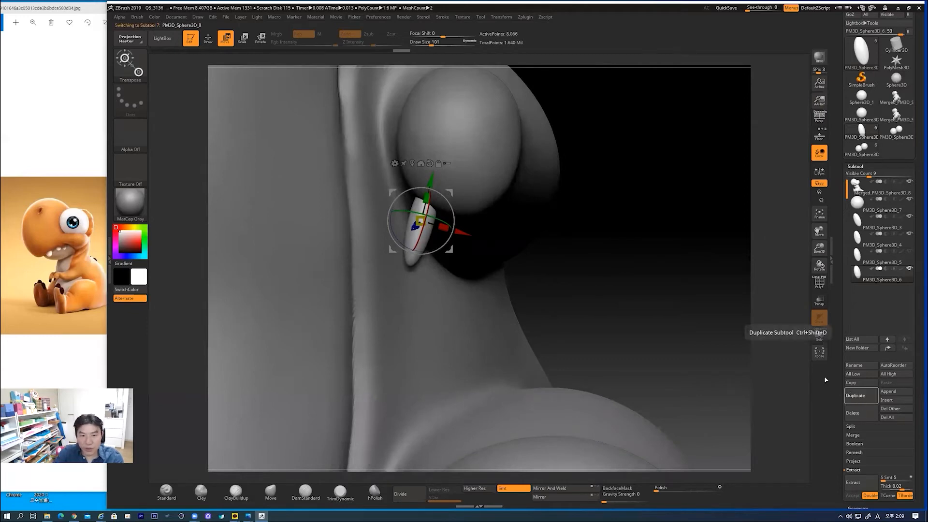
left_click_drag(451, 193, 491, 208)
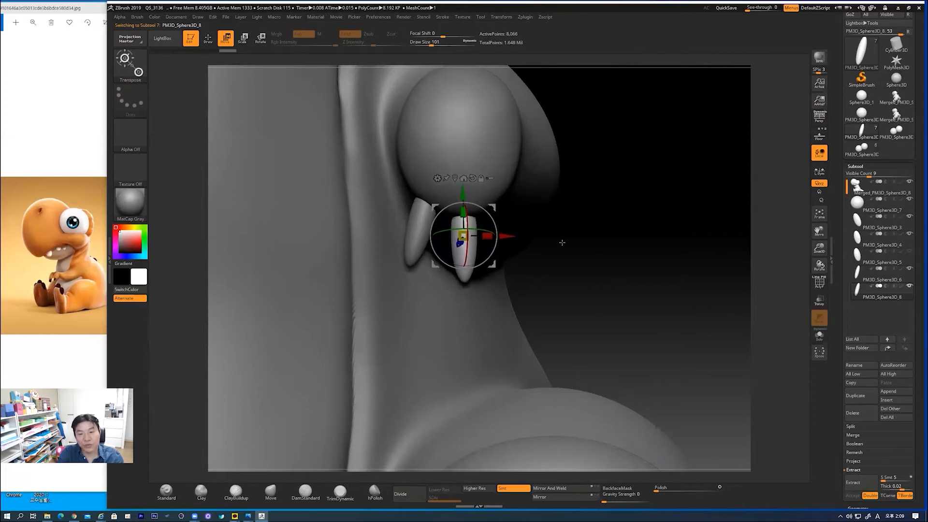
left_click_drag(574, 249, 500, 245)
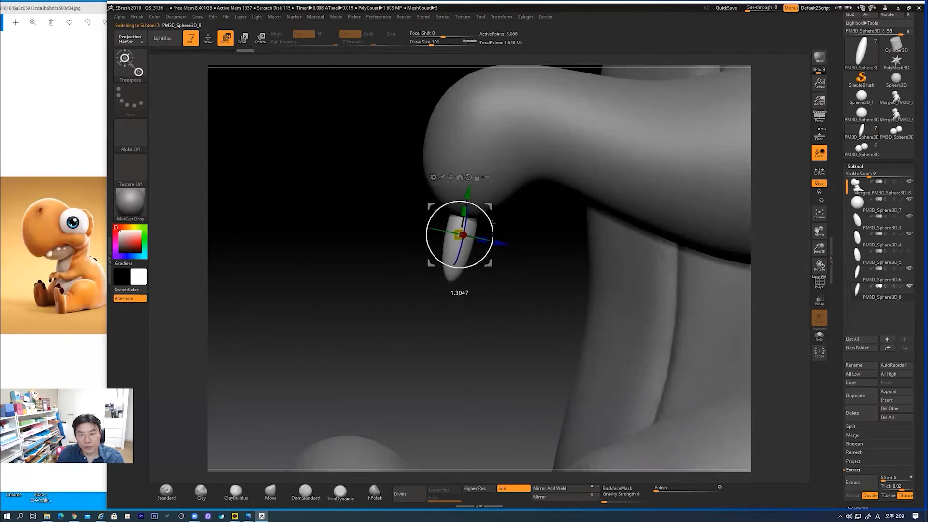
left_click_drag(502, 307, 537, 305)
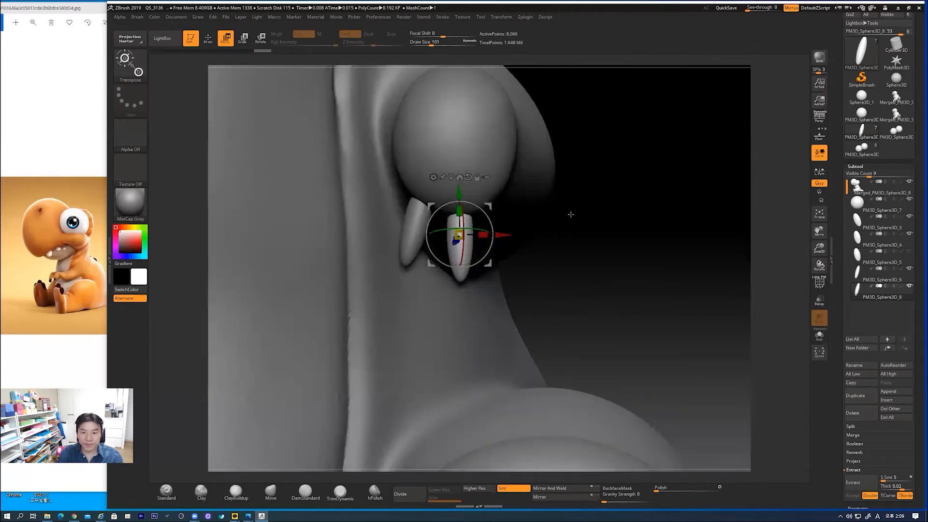
left_click_drag(578, 268, 632, 256)
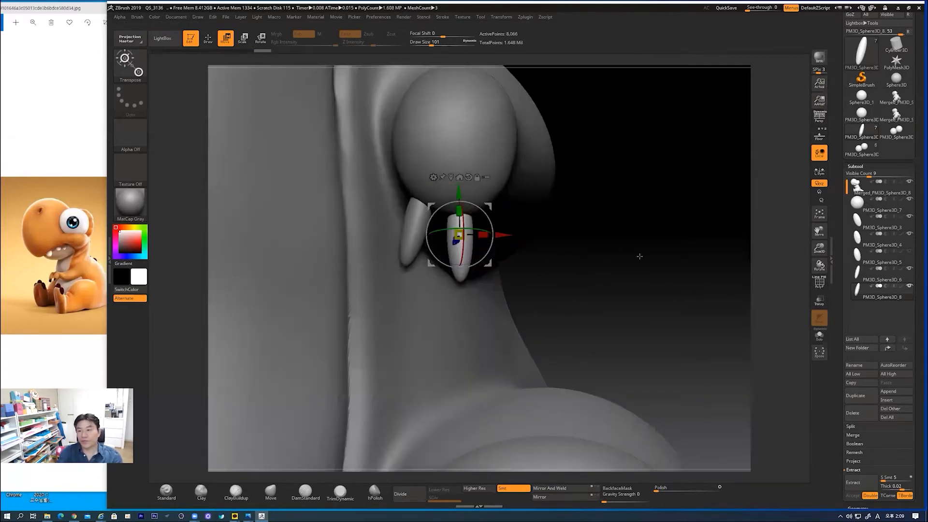
- Duplicate the middle claw, place the copy on the outer side of the hand and tilt it outward
left_click(852, 397)
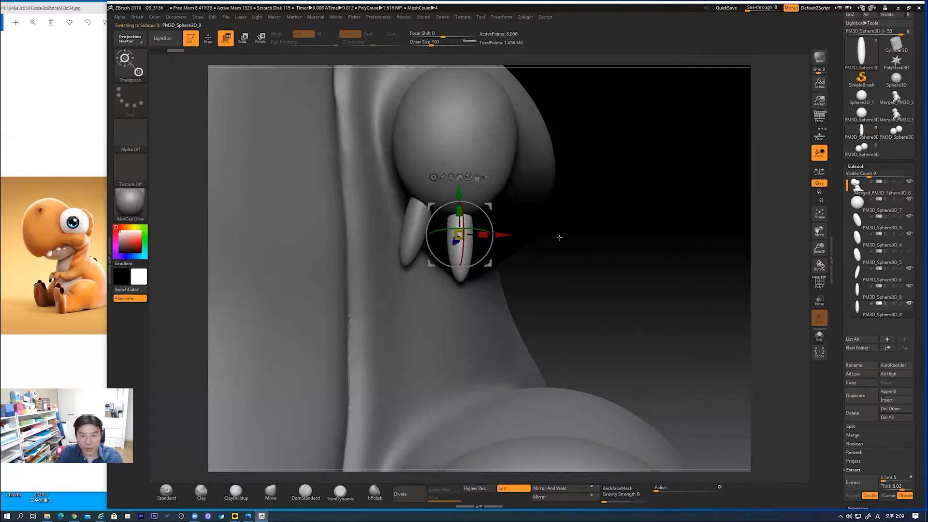
left_click_drag(620, 252, 562, 284, "alt")
left_click_drag(454, 246, 484, 240)
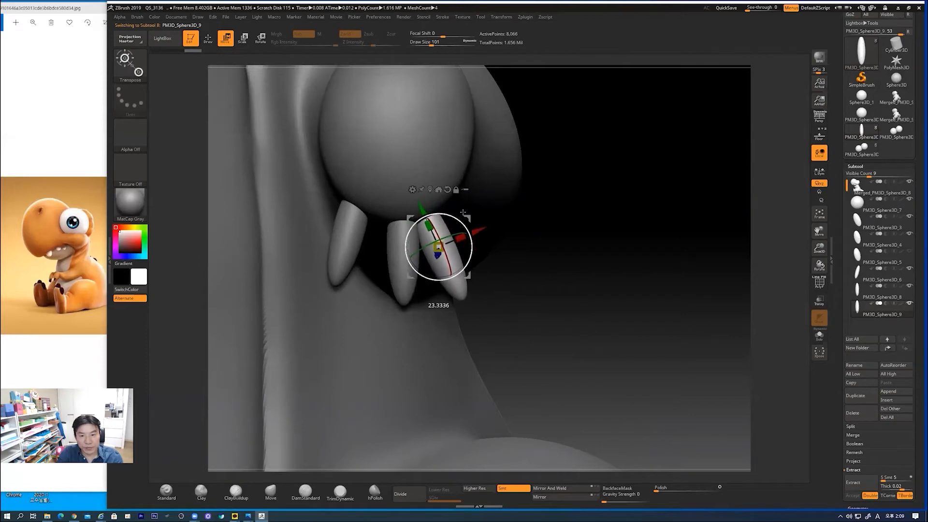
left_click_drag(540, 221, 505, 237)
left_click_drag(432, 311, 455, 303)
left_click_drag(498, 239, 498, 238)
left_click_drag(413, 348, 543, 250)
left_click_drag(609, 263, 551, 244)
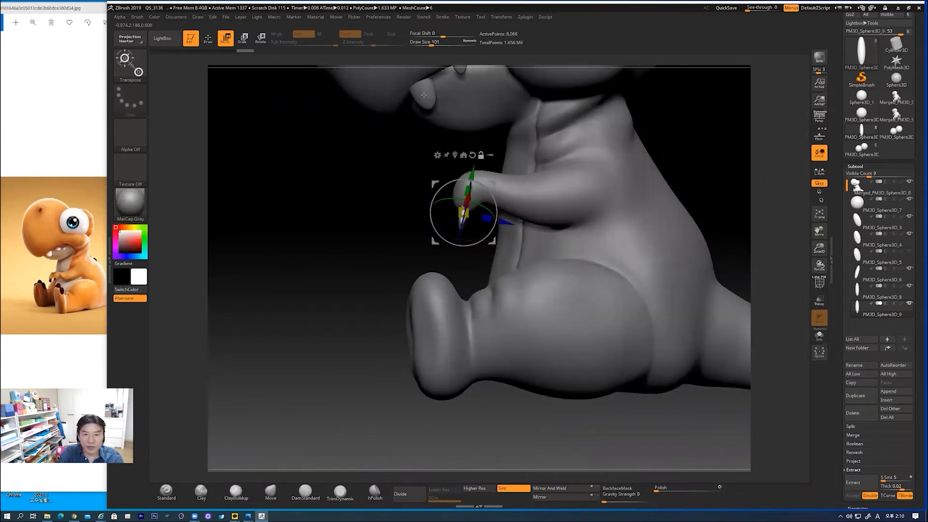
- Duplicate the large front tooth and move the copy down to the upper end of the foot as a toenail
left_click(429, 96, "alt")
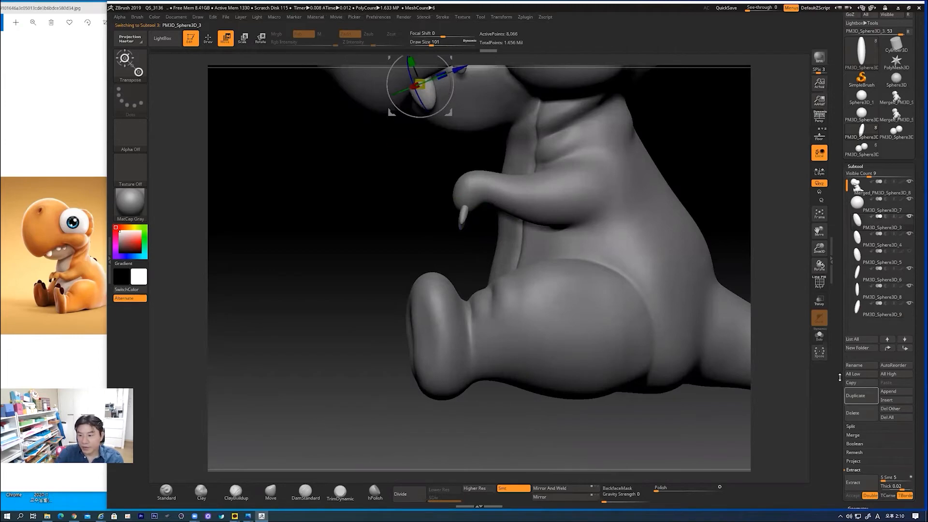
left_click(865, 401)
left_click_drag(369, 270, 514, 296)
left_click_drag(443, 124, 445, 312)
left_click_drag(517, 336, 478, 338, "alt")
left_click_drag(432, 294, 391, 286)
- Rotate and position the toenail so it sits partly embedded at the inner upper edge of the foot
left_click_drag(562, 249, 580, 253)
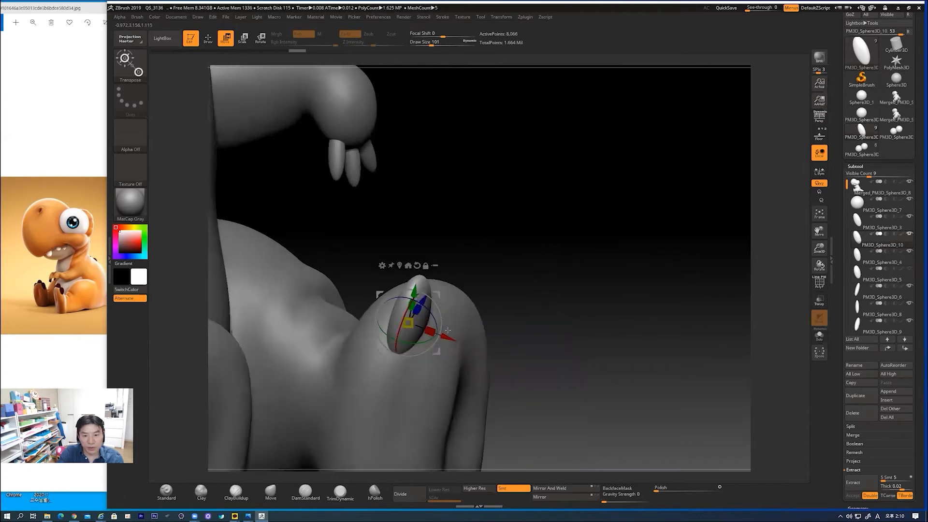
left_click_drag(446, 337, 443, 334)
mouse_move(520, 263)
left_mouse_down()
mouse_move(557, 273)
mouse_move(522, 249)
left_mouse_up()
mouse_move(407, 273)
left_mouse_down()
mouse_move(357, 276)
mouse_move(388, 281)
left_mouse_up()
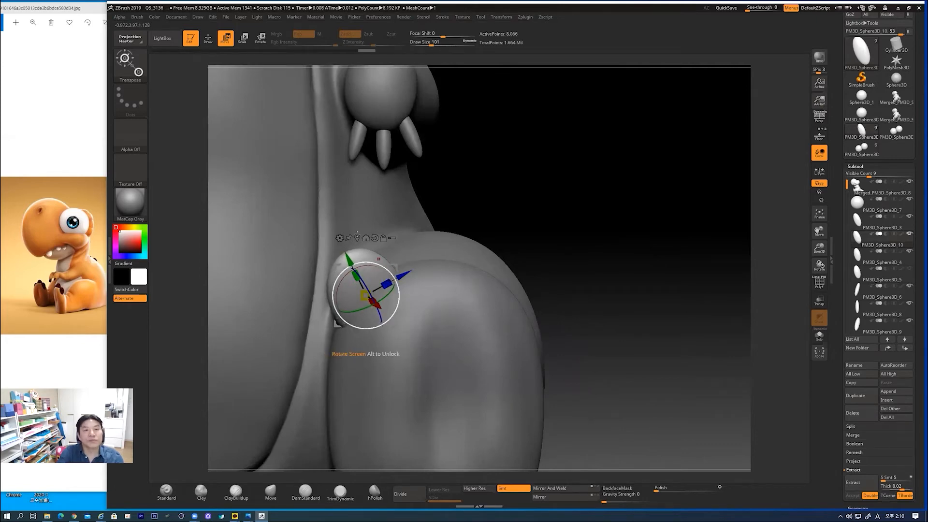
left_click_drag(591, 256, 617, 274)
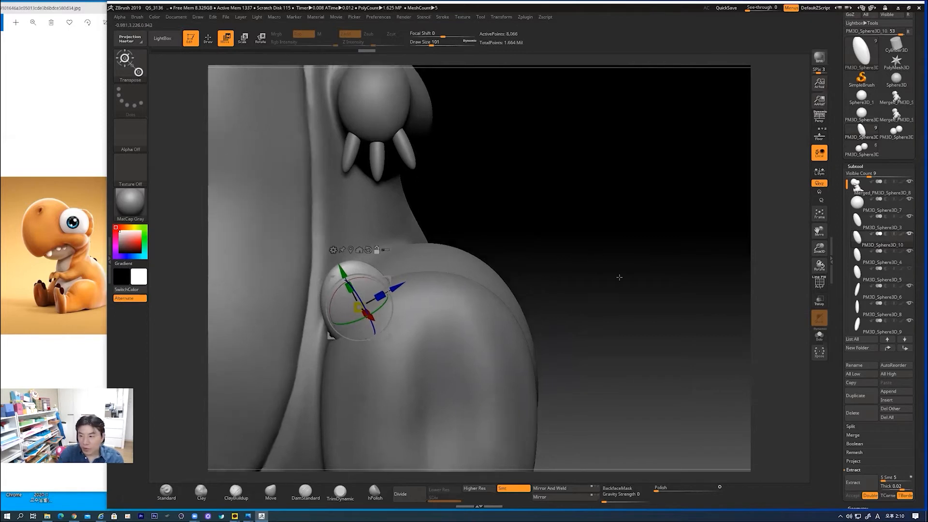
- Duplicate the inner toenail, move the copy to the middle of the foot's upper edge and rotate it upright
left_click(856, 396)
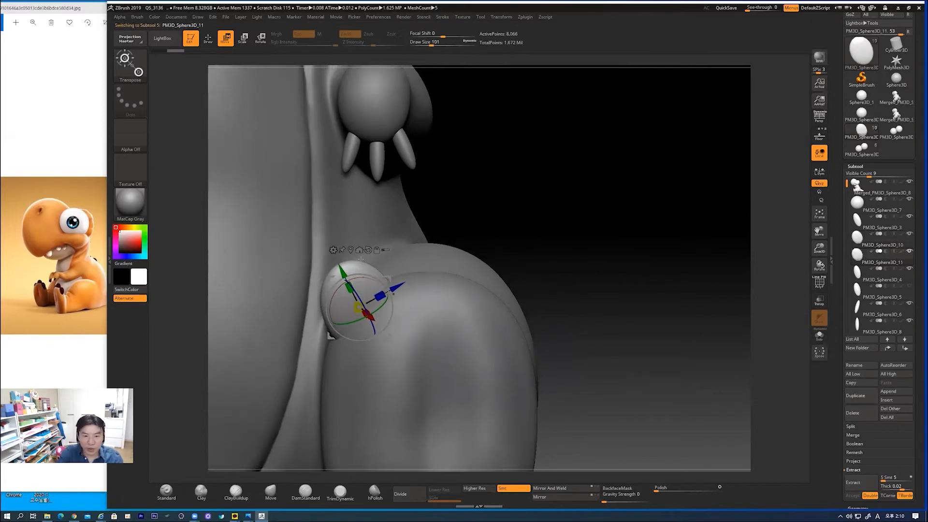
left_click_drag(384, 278, 458, 256)
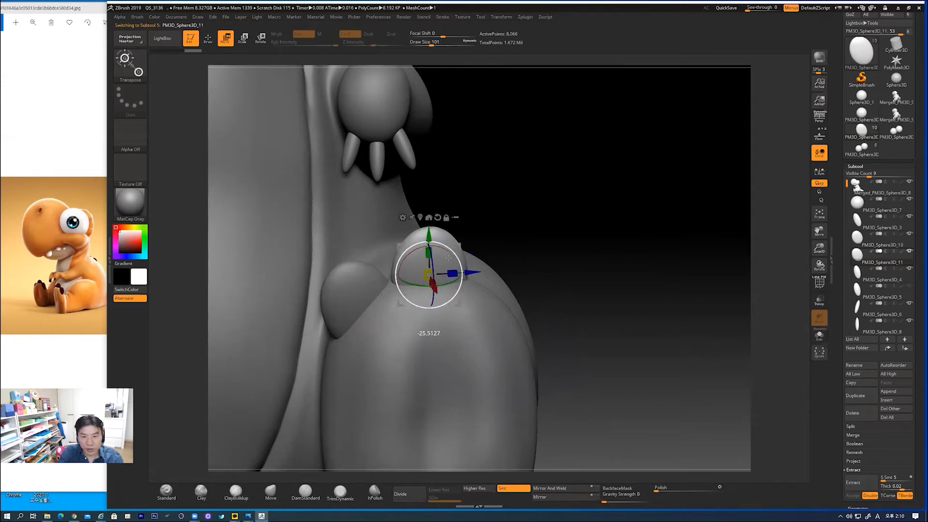
left_click_drag(471, 272, 472, 270)
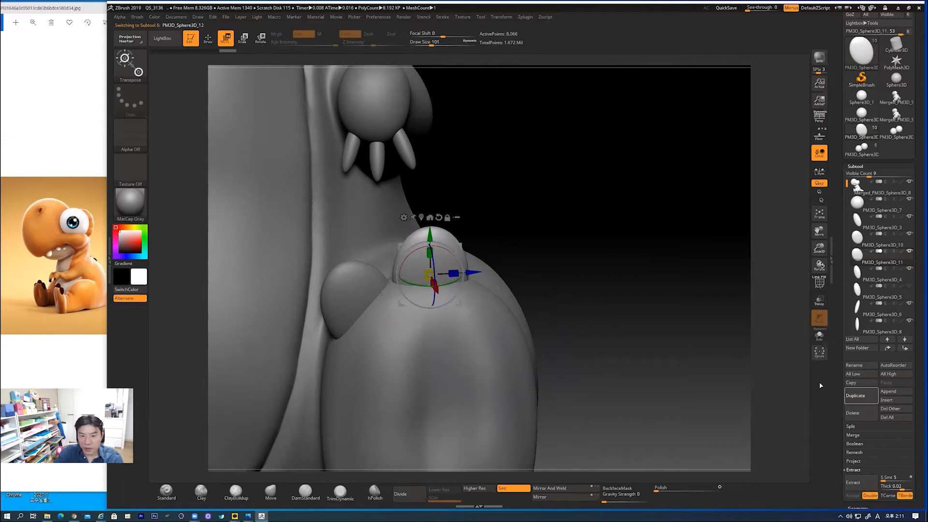
- Duplicate the middle toenail, place the copy at the foot's outer upper edge and rotate it to follow the foot's curve
left_click_drag(462, 246, 508, 316)
left_click_drag(618, 294, 540, 283)
left_click_drag(648, 278, 546, 289)
left_click_drag(610, 288, 662, 290)
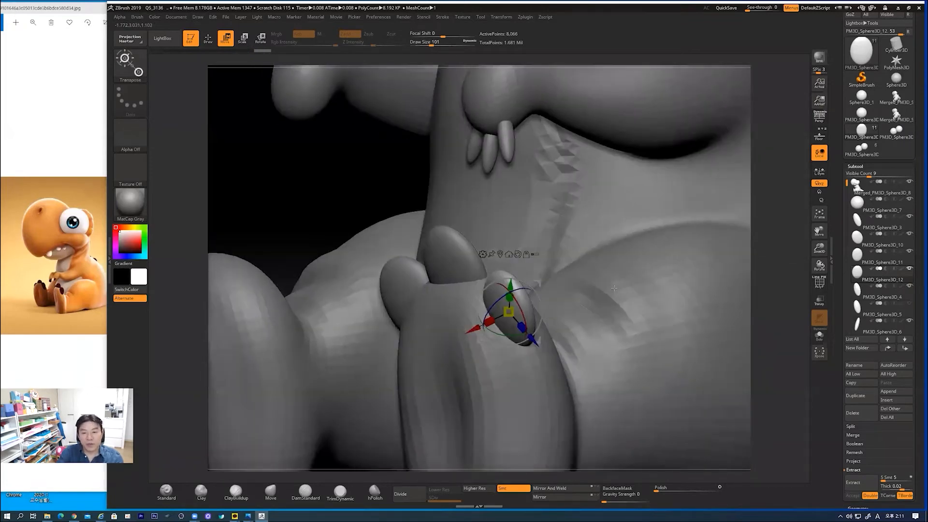
left_click_drag(371, 193, 212, 206, "alt")
left_click_drag(666, 229, 553, 224)
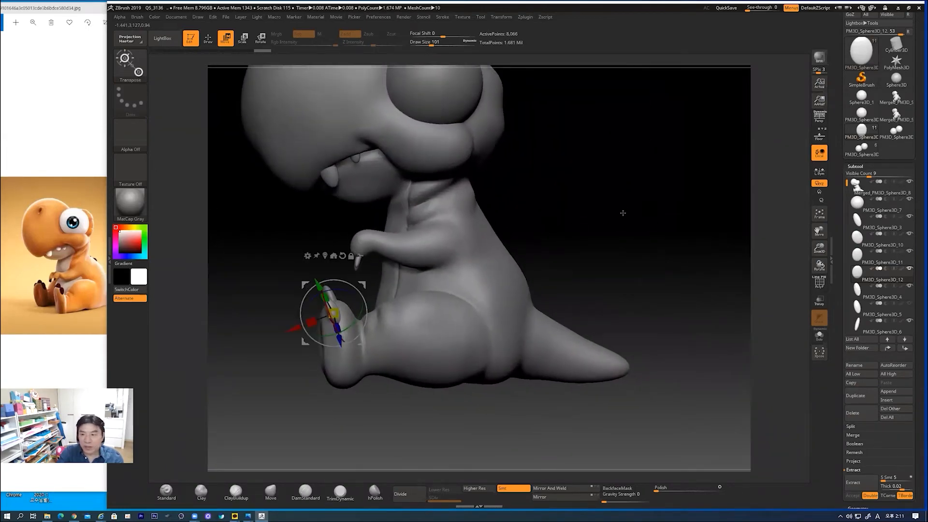
- Append the PM3D_Sphere3D_2 sphere as a new subtool and turn on transparent display to see through the body
mouse_move(607, 232)
left_mouse_down()
mouse_move(588, 227)
mouse_move(598, 226)
left_mouse_up()
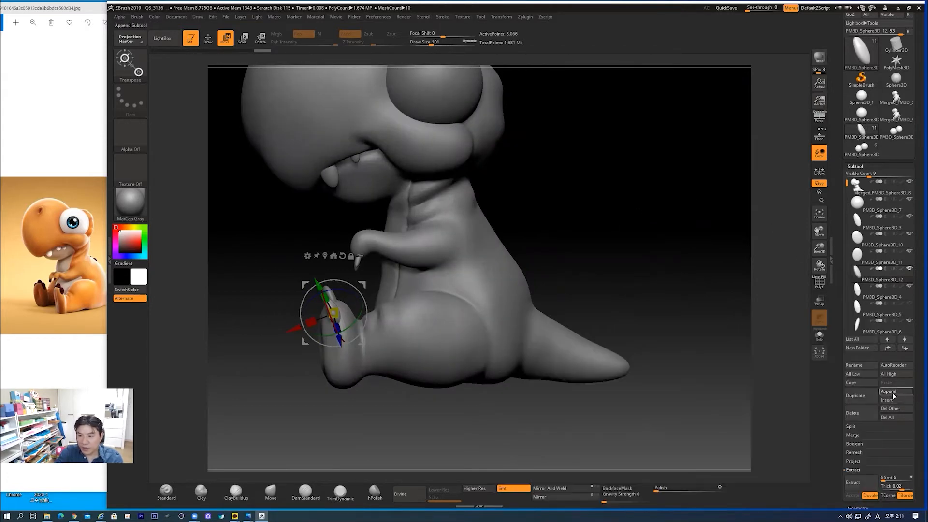
left_click(893, 392)
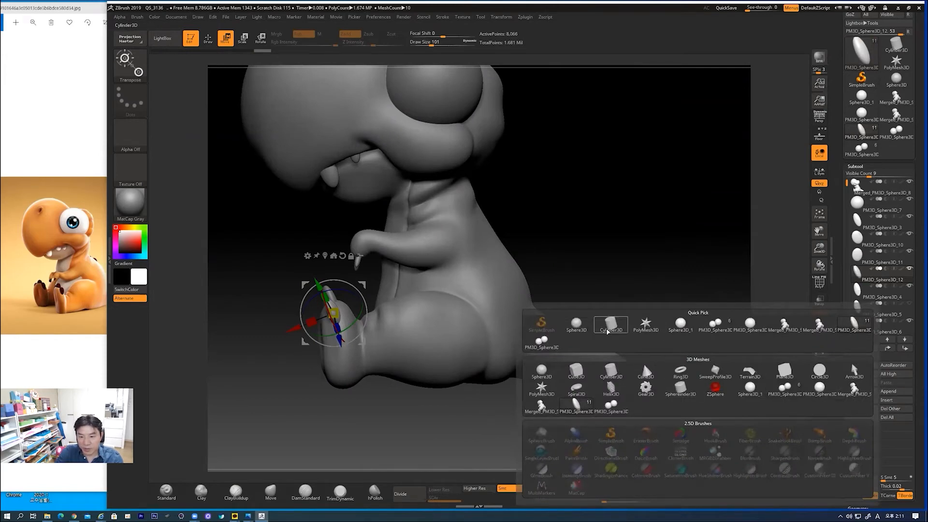
mouse_move(751, 329)
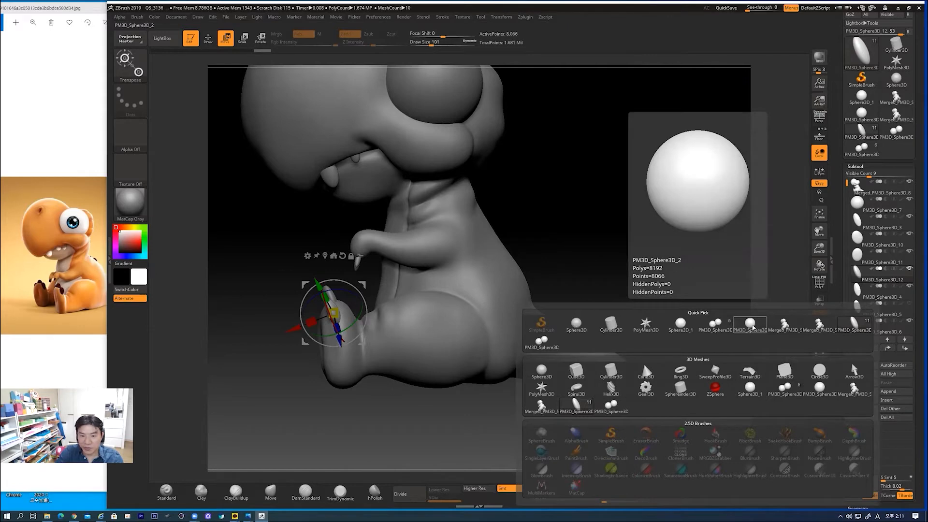
left_click(751, 324)
left_click(819, 301)
left_click_drag(632, 253, 613, 256)
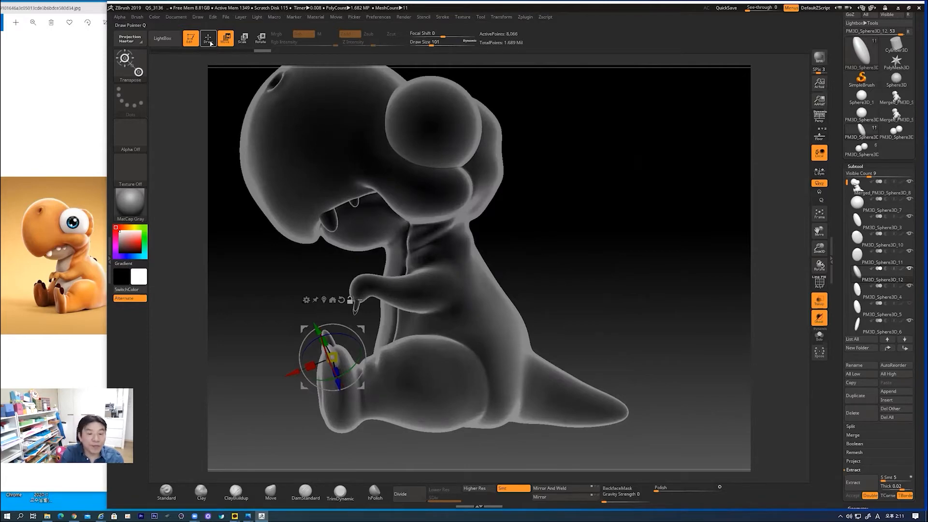
left_click_drag(363, 328, 595, 234)
key("ctrl+z")
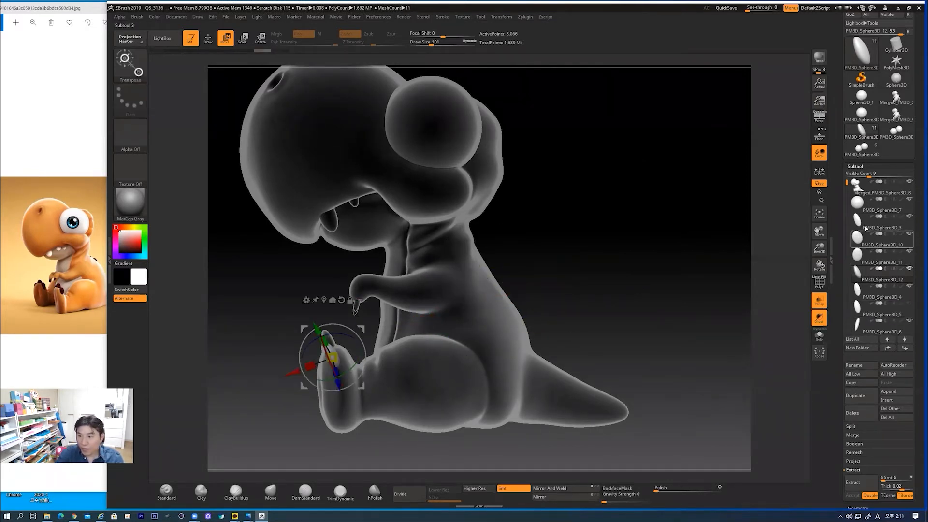
- Select the newly appended sphere subtool, place it half embedded in the upper back just below the head and tilt it along the spine
left_click_drag(846, 184, 836, 271)
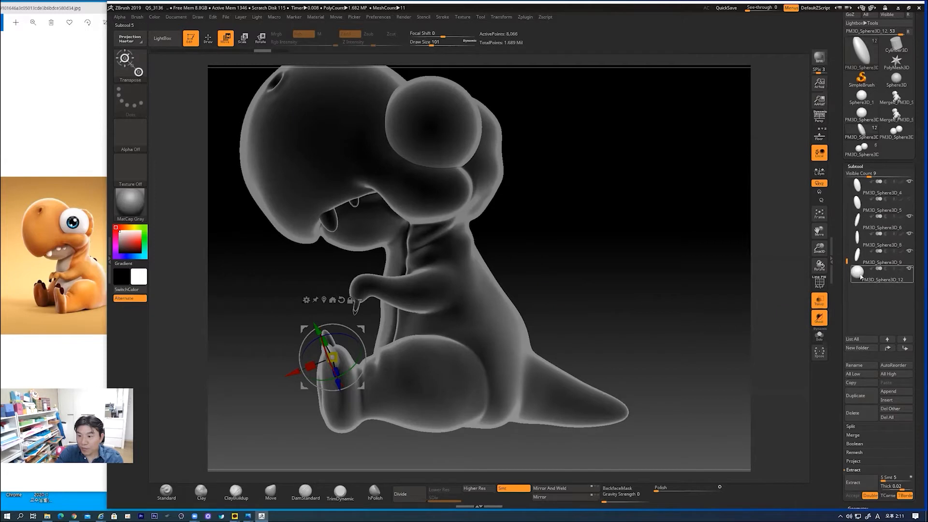
left_click(869, 281)
left_click_drag(450, 154, 525, 292)
left_click_drag(499, 252, 519, 252)
left_click_drag(669, 232, 701, 232, "shift")
left_click_drag(528, 224, 500, 217)
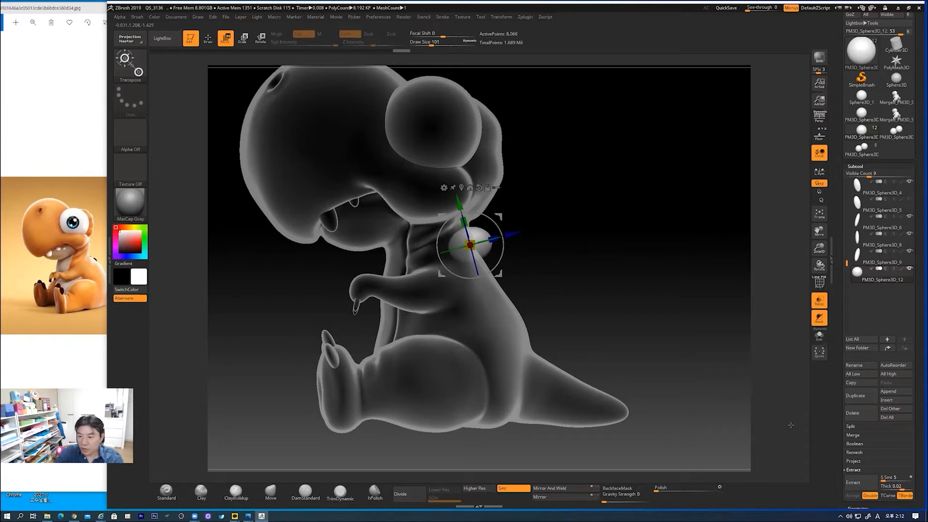
- Duplicate the upper back bump twice, placing the copies at even intervals down the spine and tilting them along its curve
left_click(856, 395)
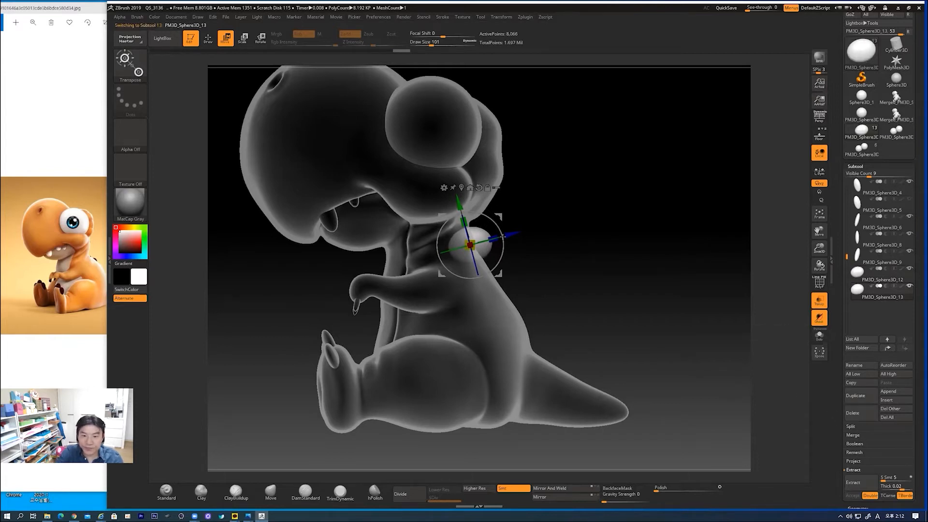
left_click_drag(500, 216, 520, 256)
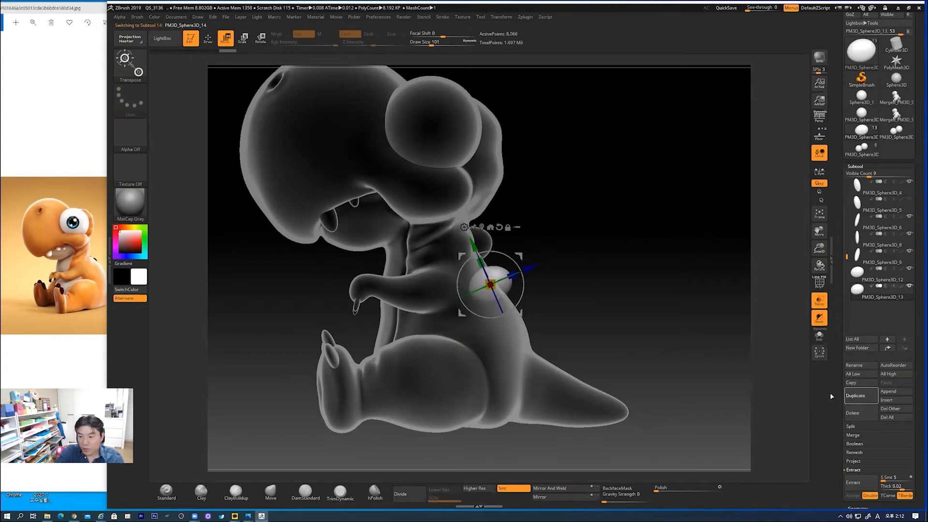
left_click(856, 396)
left_click_drag(517, 260, 540, 295)
left_click_drag(628, 338, 555, 284, "alt")
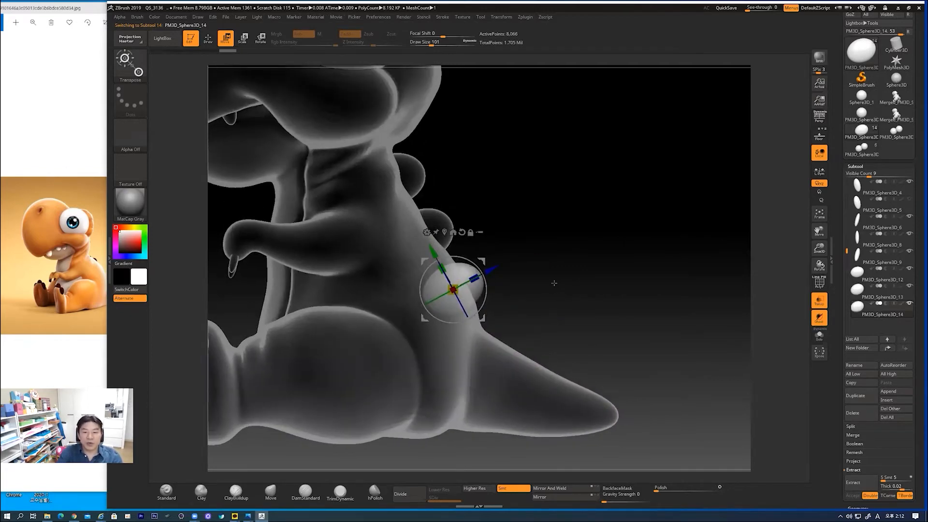
- Duplicate the lowest back bump, move the copy to the base of the tail, rotate it to the tail's slope and shrink it to about 0.78
left_click(862, 395)
left_click_drag(477, 267, 531, 326)
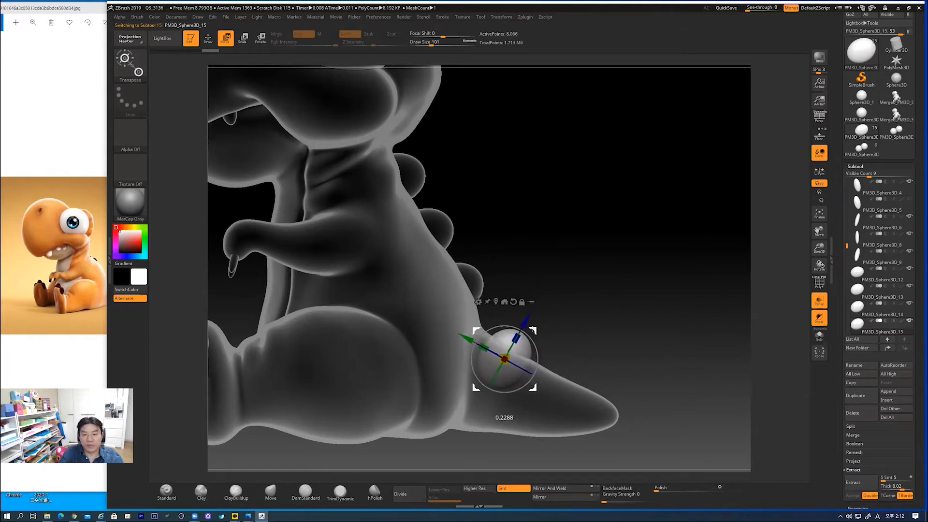
left_click_drag(503, 359, 509, 364)
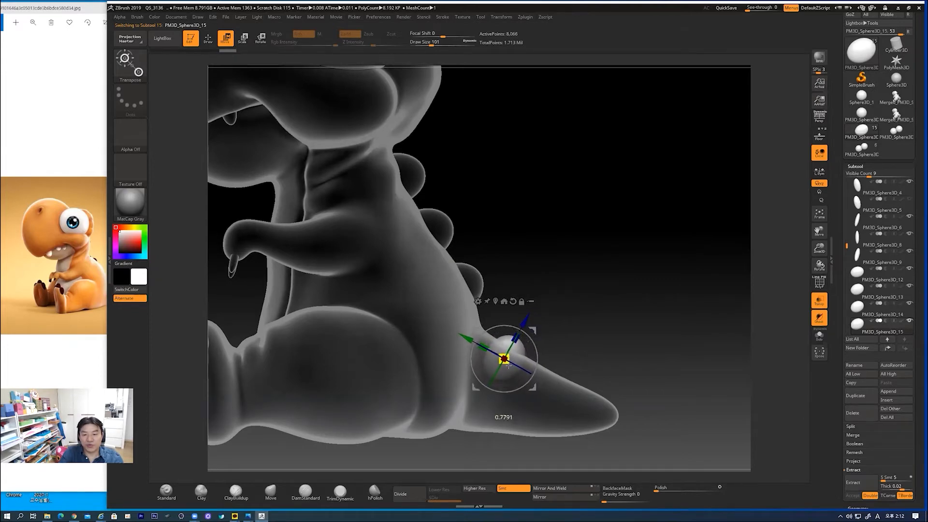
left_click_drag(532, 331, 525, 327)
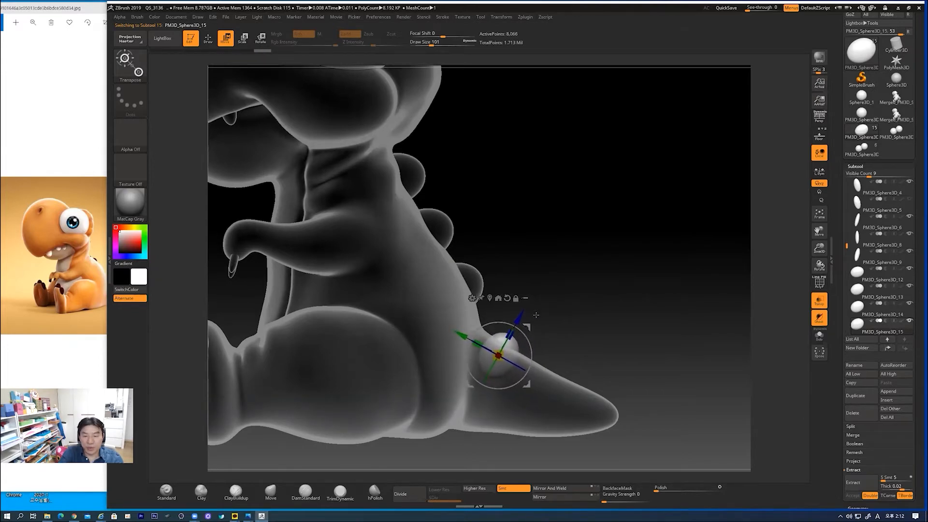
- Duplicate the tail-base bump, move the copy further along the upper edge of the tail and make it slightly smaller
key("ctrl+shift+d")
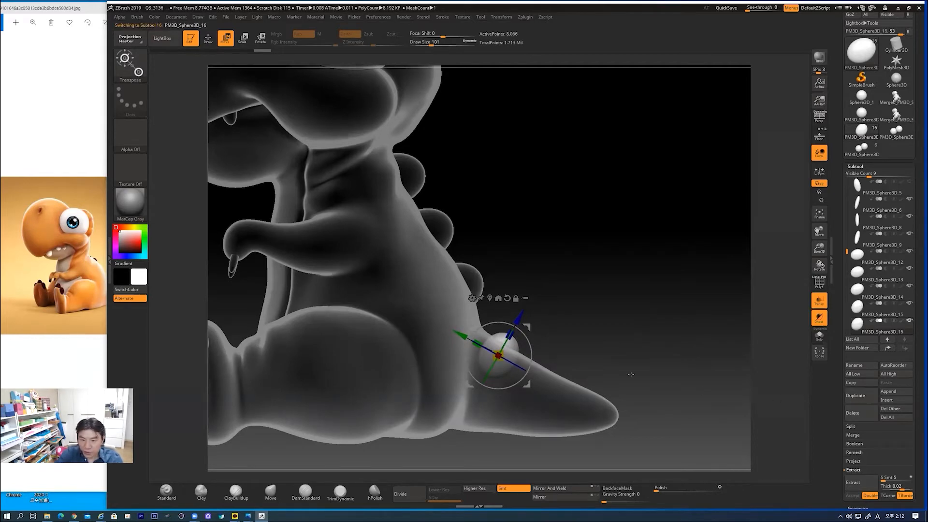
left_click_drag(527, 327, 565, 346)
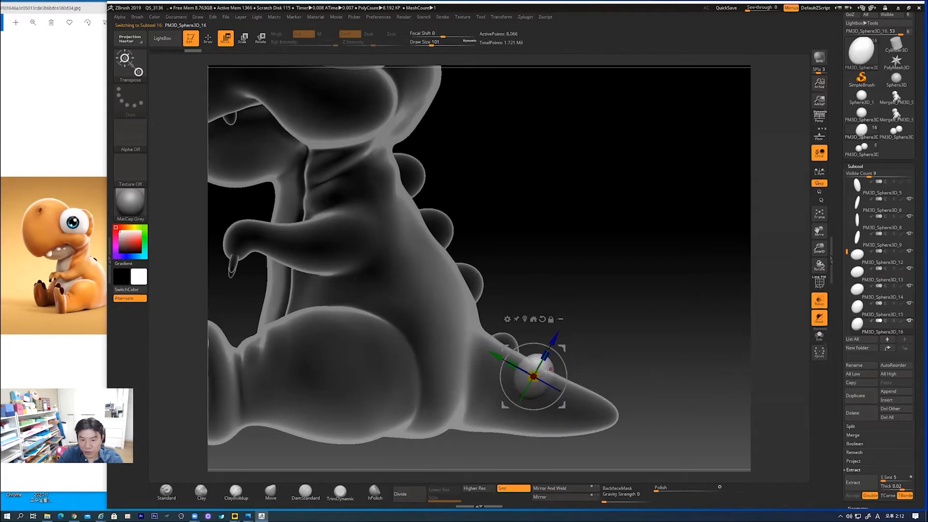
left_click_drag(536, 377, 533, 379)
left_click_drag(562, 345, 560, 342)
- Duplicate two progressively smaller bumps along the tail up to near its tip, and turn off transparent display
left_click(867, 393)
left_click_drag(560, 345, 565, 387)
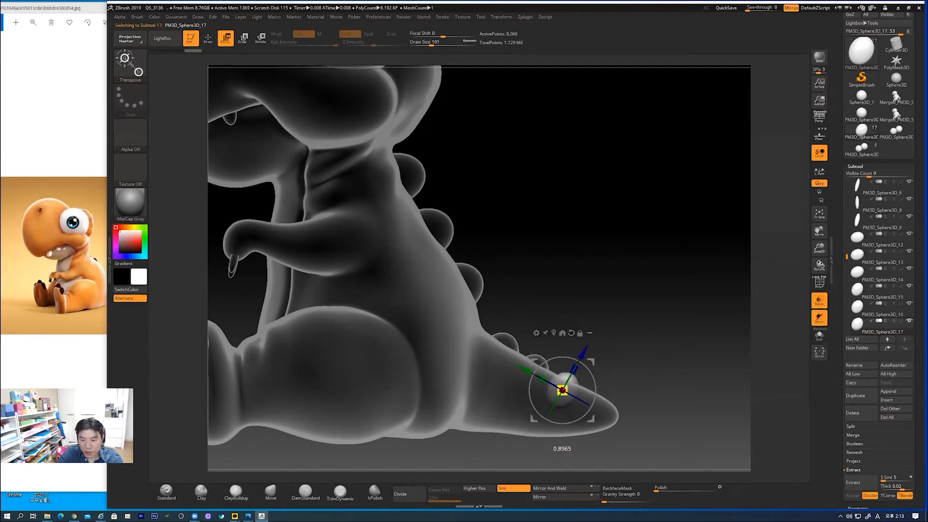
left_click_drag(592, 359, 618, 368)
left_click(850, 398)
left_click_drag(591, 396, 616, 373)
left_click(821, 298)
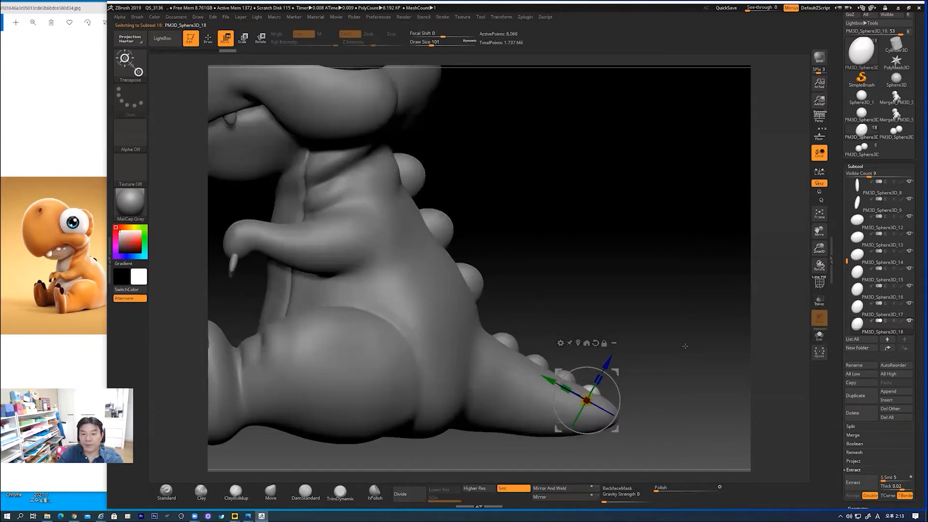
- Narrow the four tail bumps sideways into slim ovals, scaling the one at the tail base to about 0.81
left_click_drag(678, 333, 673, 419)
left_click_drag(568, 415, 576, 413)
left_click(555, 362, "alt")
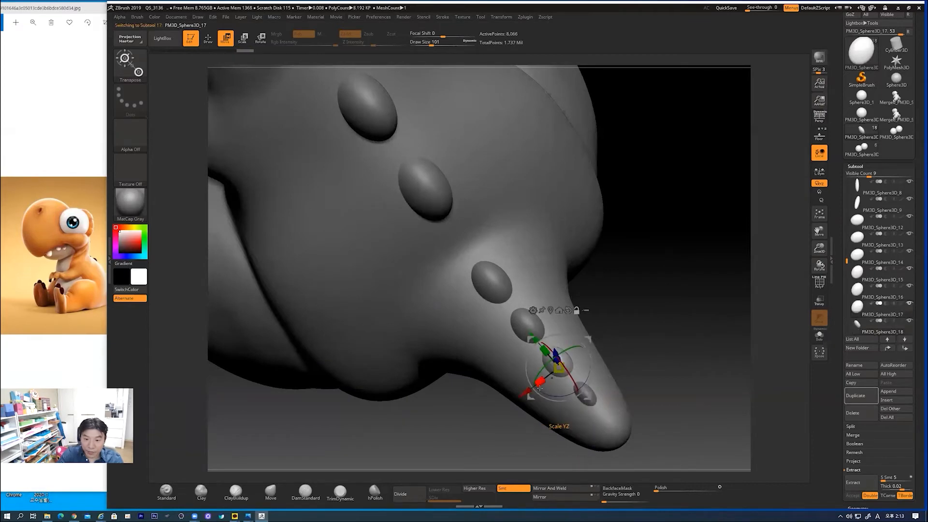
left_click_drag(539, 383, 543, 381)
left_click(526, 327, "alt")
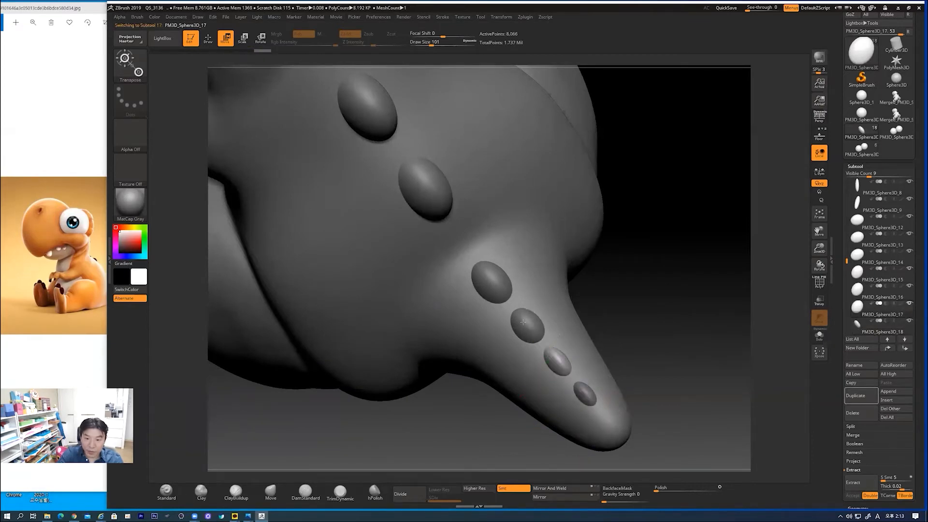
left_click_drag(509, 346, 511, 346)
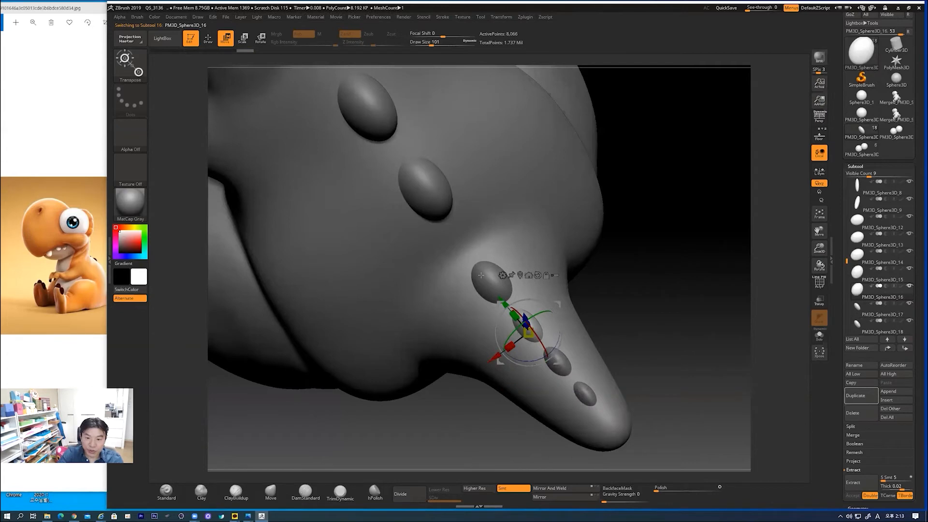
left_click(485, 274, "alt")
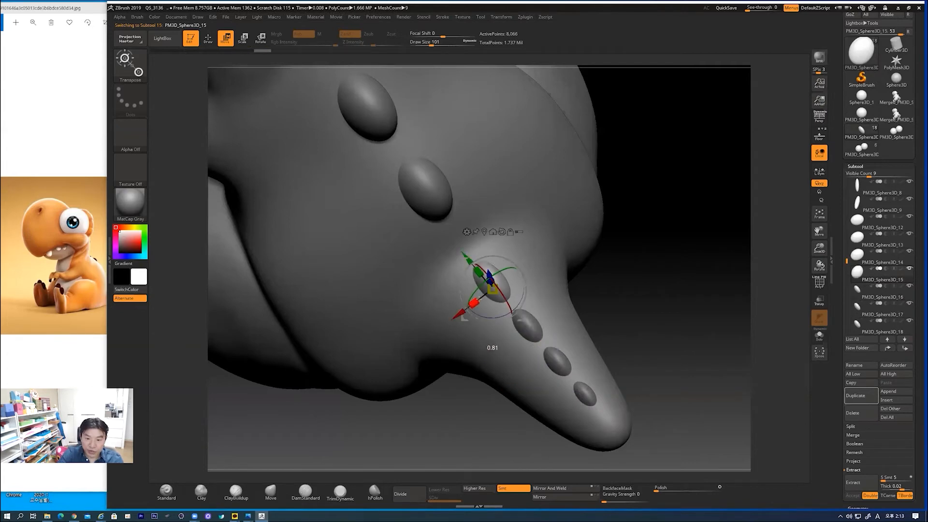
- Narrow the three large back bumps sideways one after another, working from the lowest up to the one at the neck
left_click(423, 195, "alt")
left_click_drag(400, 200, 404, 197)
mouse_move(669, 261)
left_mouse_down()
mouse_move(680, 253)
mouse_move(662, 249)
left_mouse_up()
left_click(386, 205, "alt")
left_click_drag(362, 227, 366, 222)
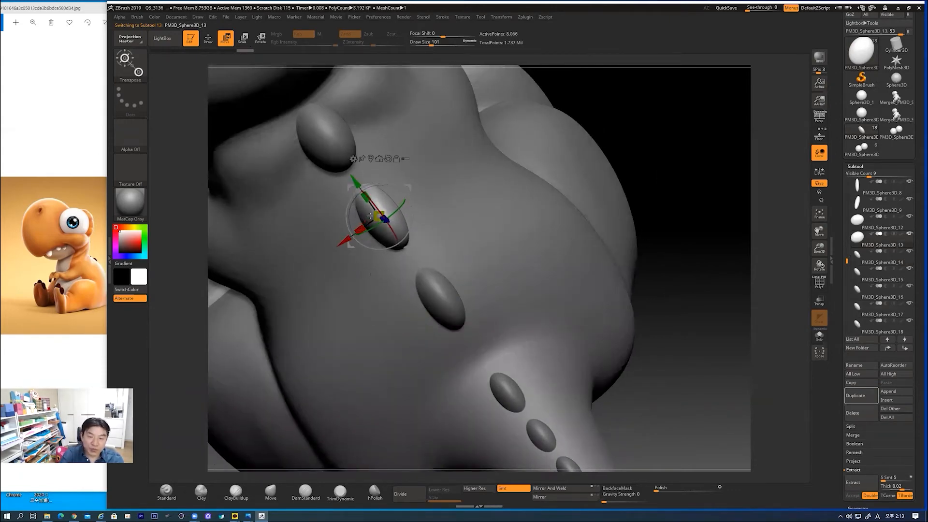
left_click(339, 148, "alt")
left_click_drag(303, 149, 313, 144)
- Return to Draw mode and unhide the small tooth subtool PM3D_Sphere3D_5 near the corner of the mouth
left_click_drag(724, 320, 633, 267, "alt")
left_click_drag(677, 296, 630, 299, "alt")
left_click(208, 40)
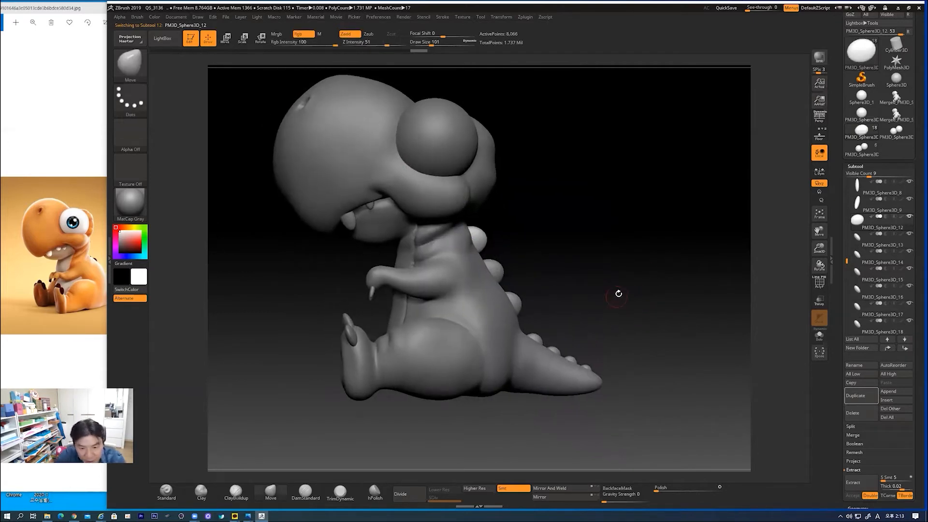
left_click_drag(587, 292, 725, 296, "alt")
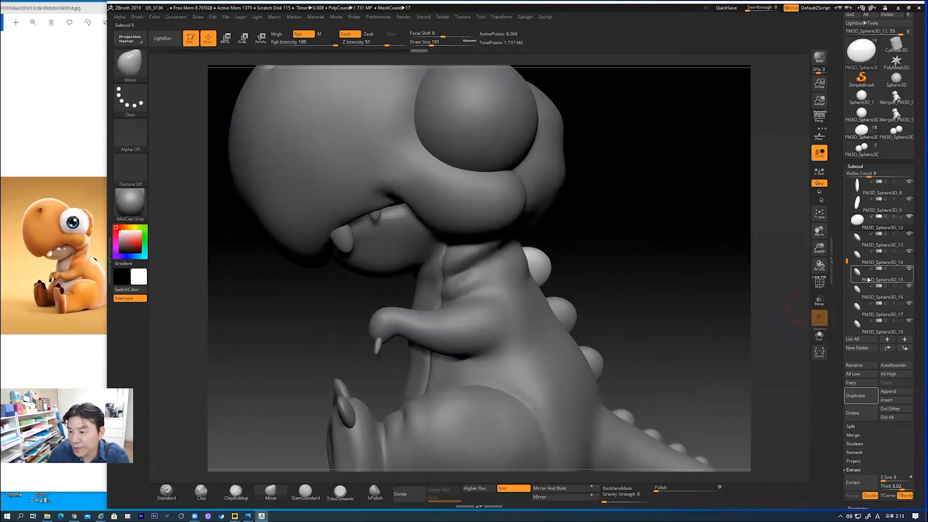
left_click_drag(846, 261, 846, 227)
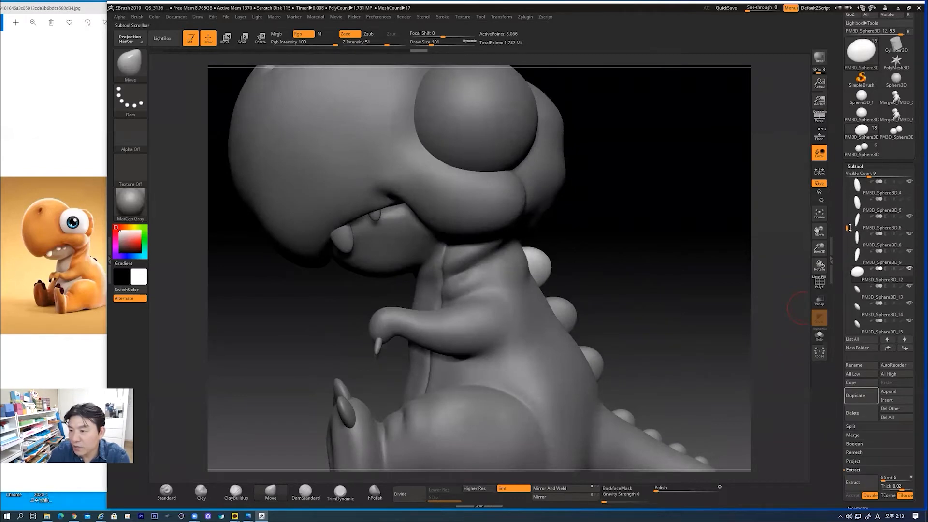
left_click(907, 199)
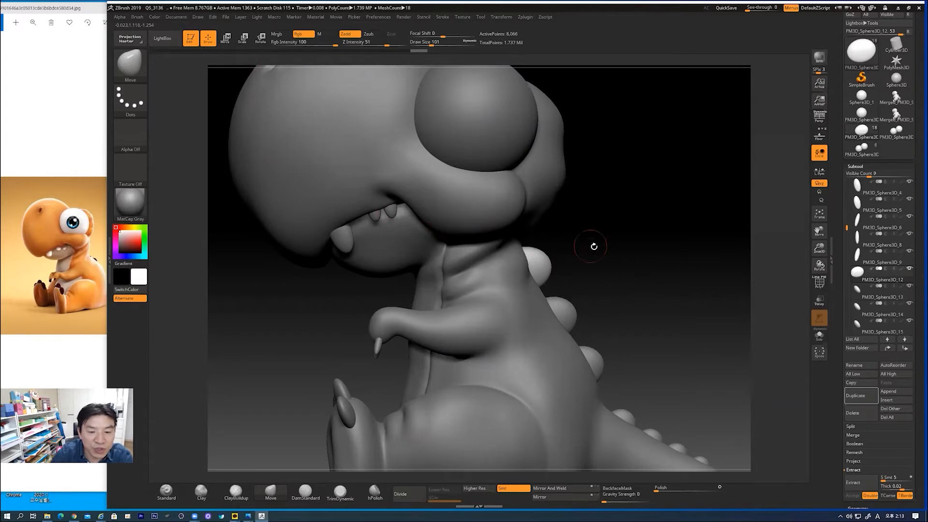
- Select the body and build up a gum bulge around the root of the large front tooth with the Clay brush at draw size 73
left_click_drag(586, 242, 586, 273, "alt")
left_click(460, 208, "alt")
left_click_drag(306, 302, 369, 327, "alt")
left_click_drag(370, 375, 287, 218)
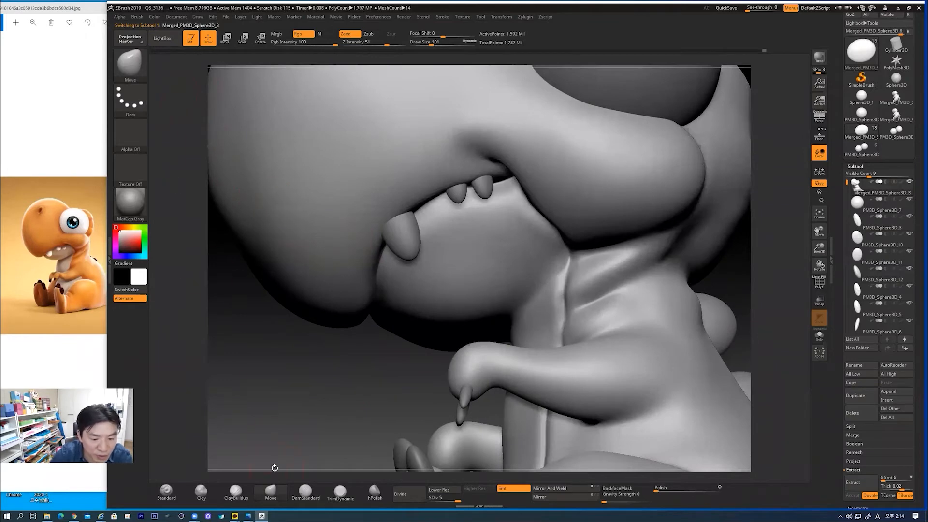
left_click(201, 492)
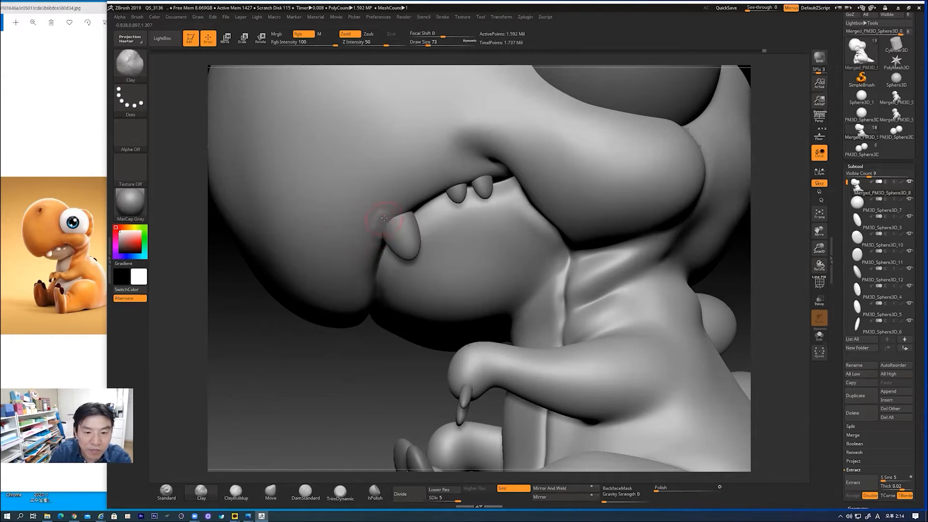
mouse_move(400, 209)
left_mouse_down()
mouse_move(414, 202)
mouse_move(381, 223)
mouse_move(377, 246)
mouse_move(380, 214)
mouse_move(376, 252)
left_mouse_up()
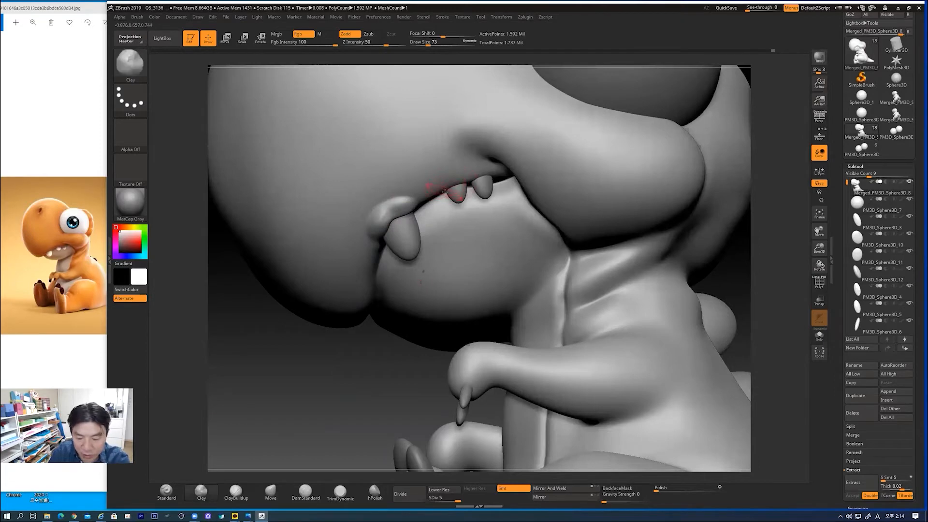
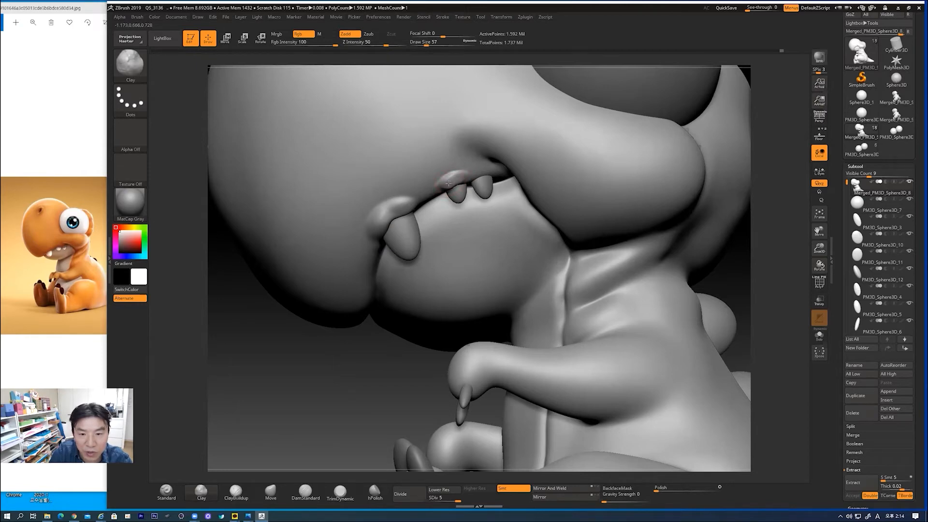
- Build up gum bulges over the two small teeth with the Clay brush at draw size 57 and smooth all the gums
key("shift")
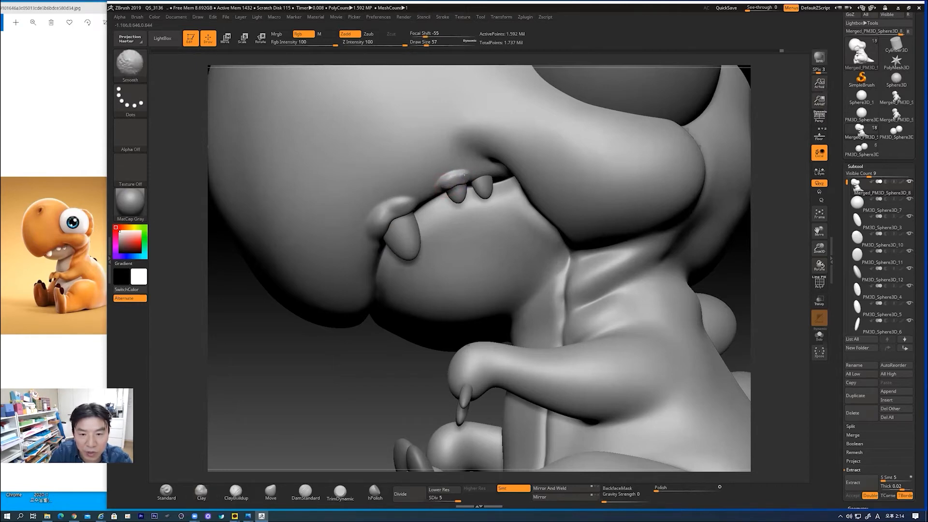
left_click_drag(446, 183, 439, 189)
key("shift")
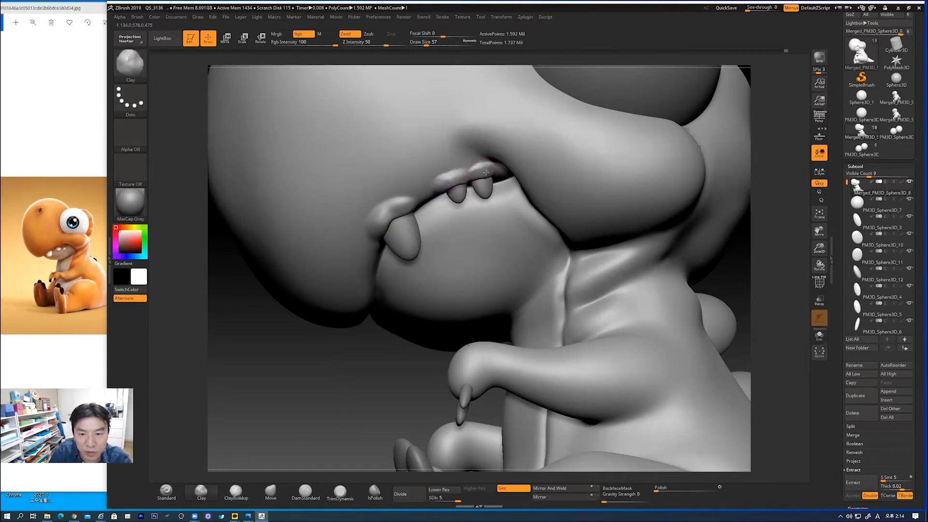
key("shift")
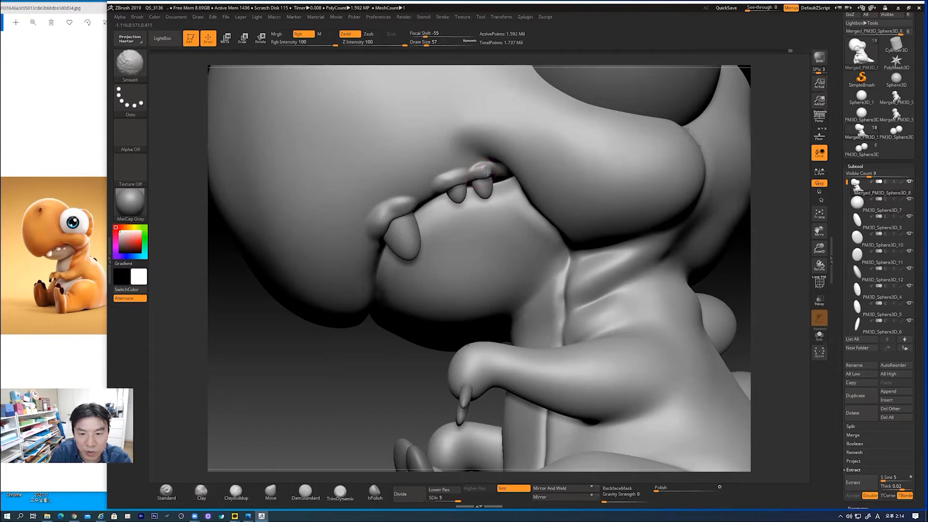
left_click_drag(493, 171, 483, 167, "shift")
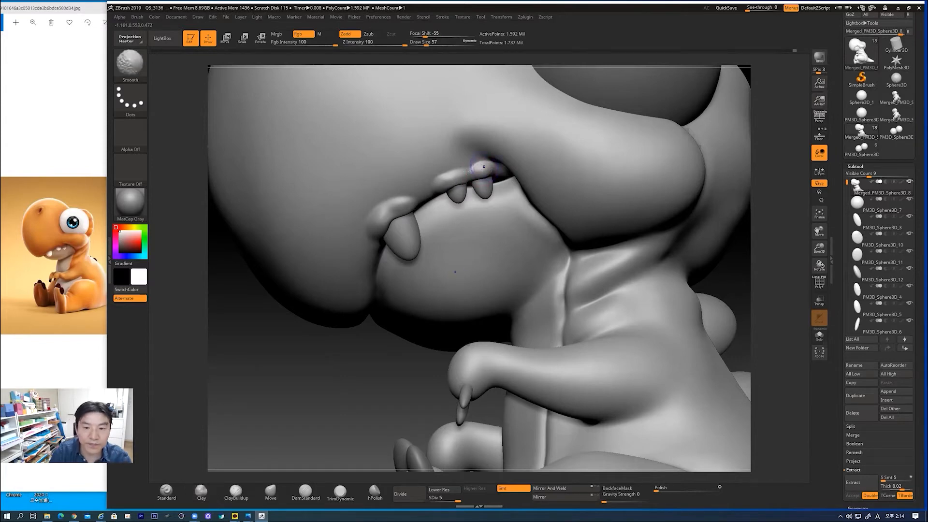
left_click_drag(397, 206, 386, 215, "shift")
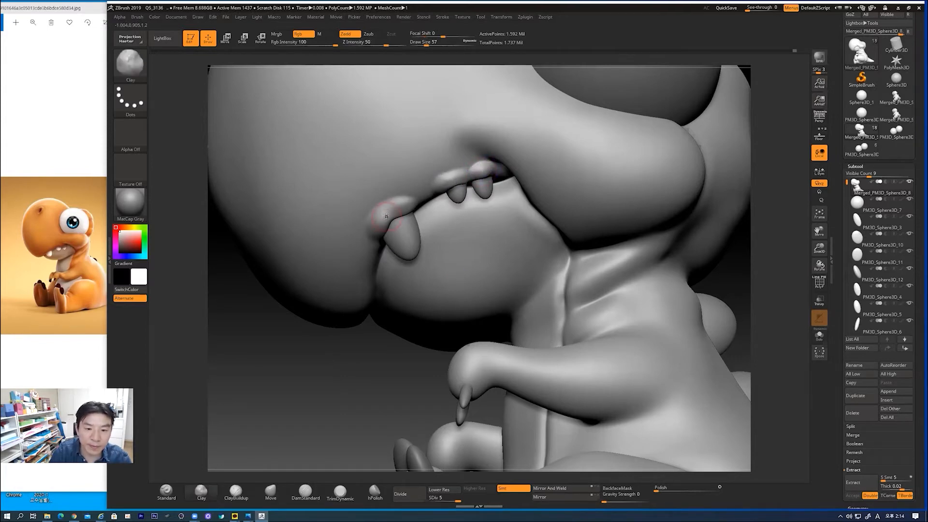
key("shift")
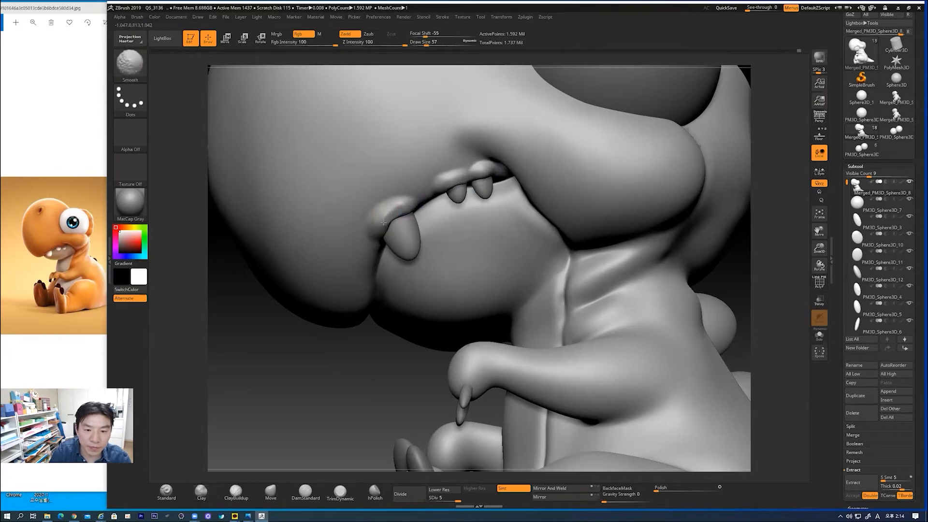
- Check the gums from the front and at an angle, and get a close view of the clawed hand
left_click_drag(373, 381, 369, 338, "alt")
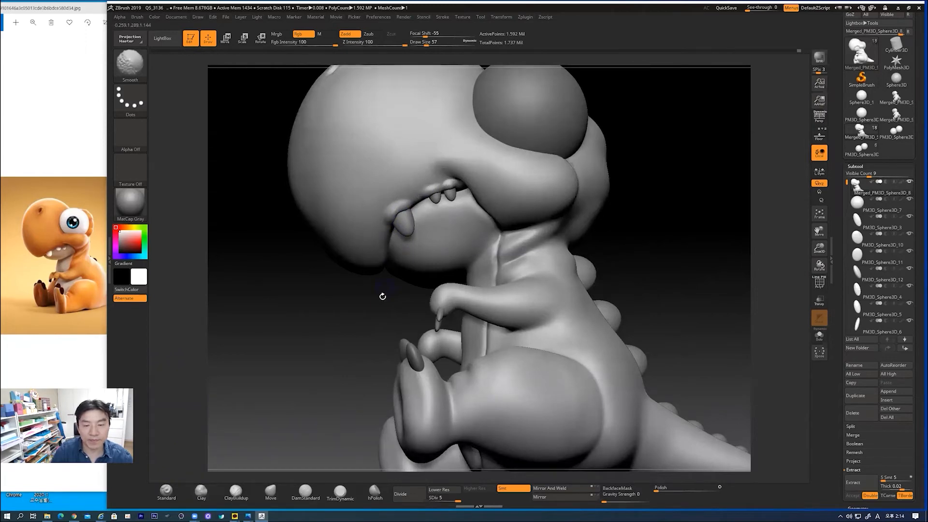
left_click_drag(358, 326, 411, 328)
left_click_drag(594, 218, 609, 217, "shift")
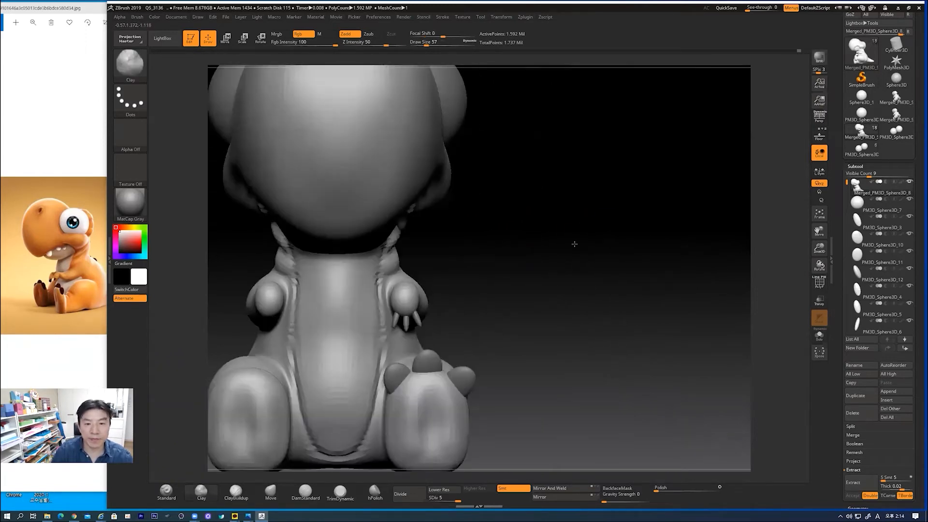
left_click_drag(527, 249, 414, 213)
key("shift")
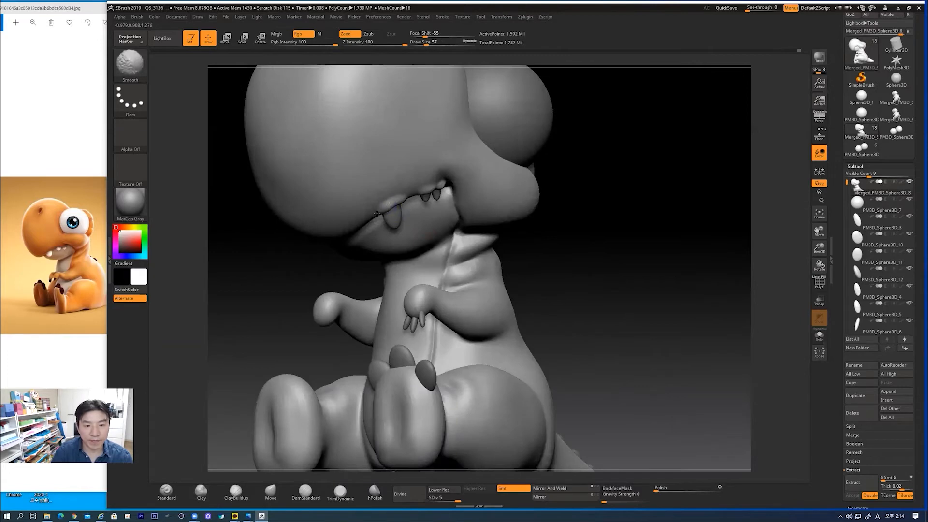
mouse_move(578, 230)
left_mouse_down("alt")
mouse_move(580, 251)
mouse_move(696, 302)
mouse_move(664, 199)
mouse_move(675, 202)
left_mouse_up("alt")
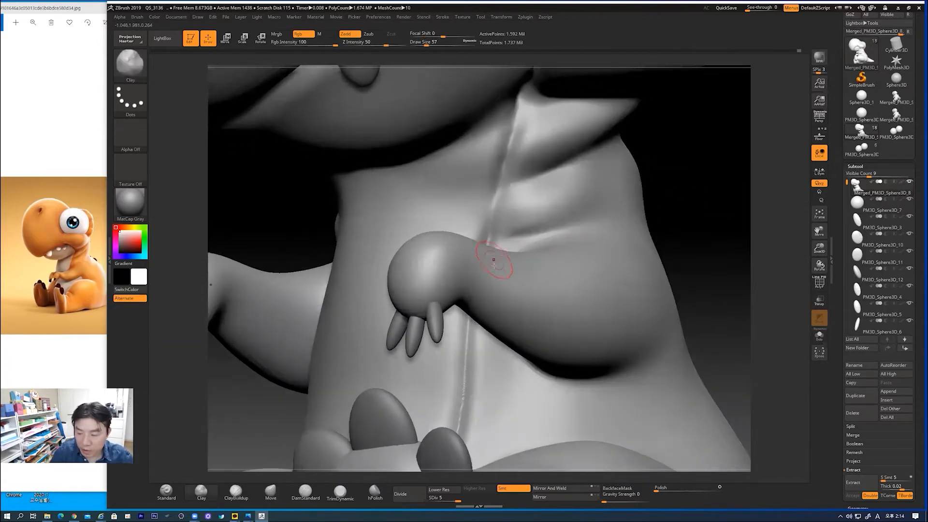
- Build up small flesh bulges around the roots of the three hand claws with the Clay brush at draw size 33 and smooth them
key("bracketleft")
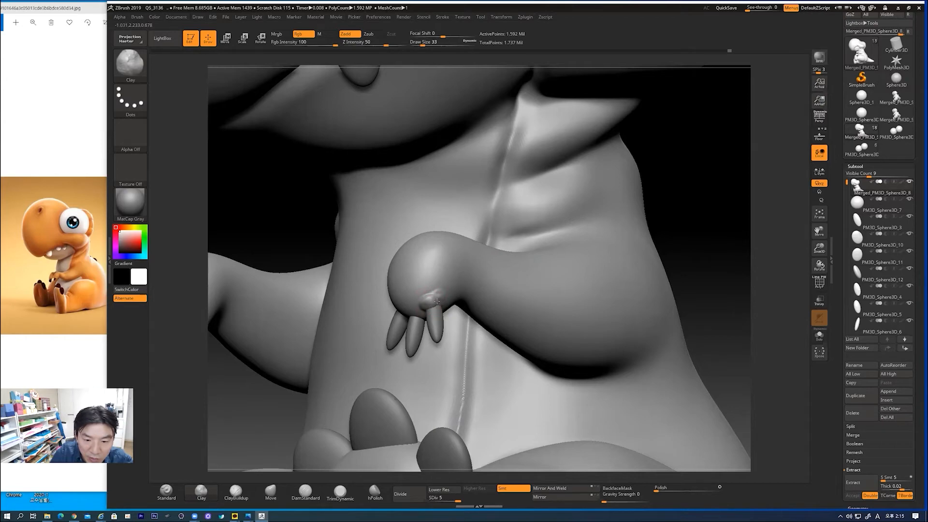
key("shift")
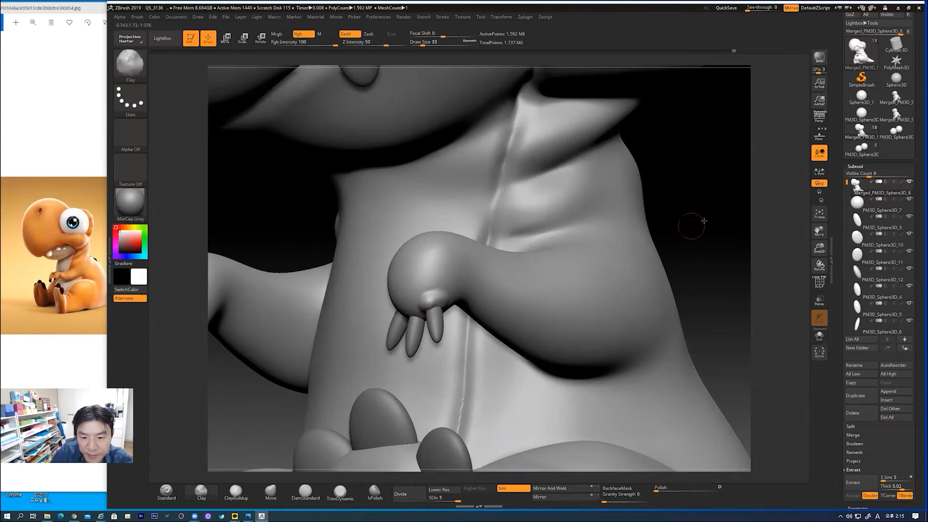
left_click_drag(689, 224, 546, 262)
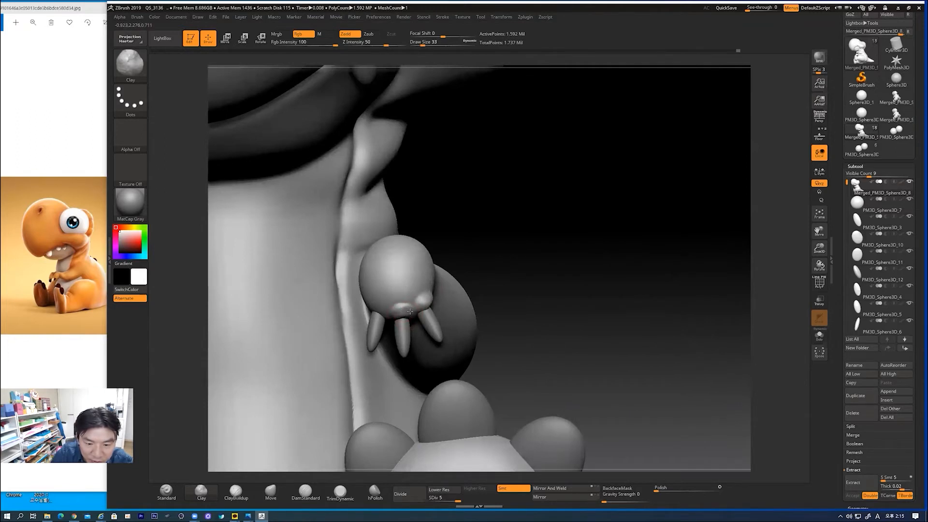
key("shift")
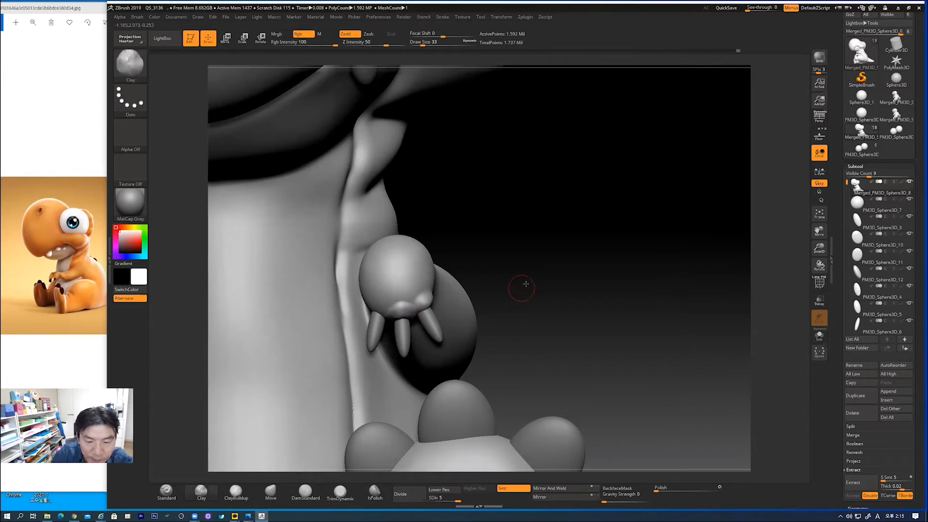
left_click_drag(522, 284, 369, 317)
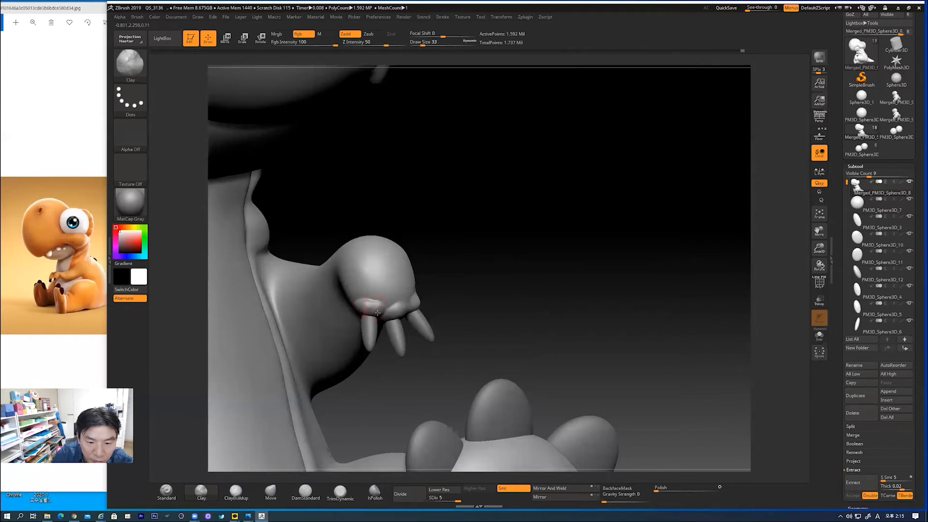
left_click_drag(377, 313, 382, 313, "shift")
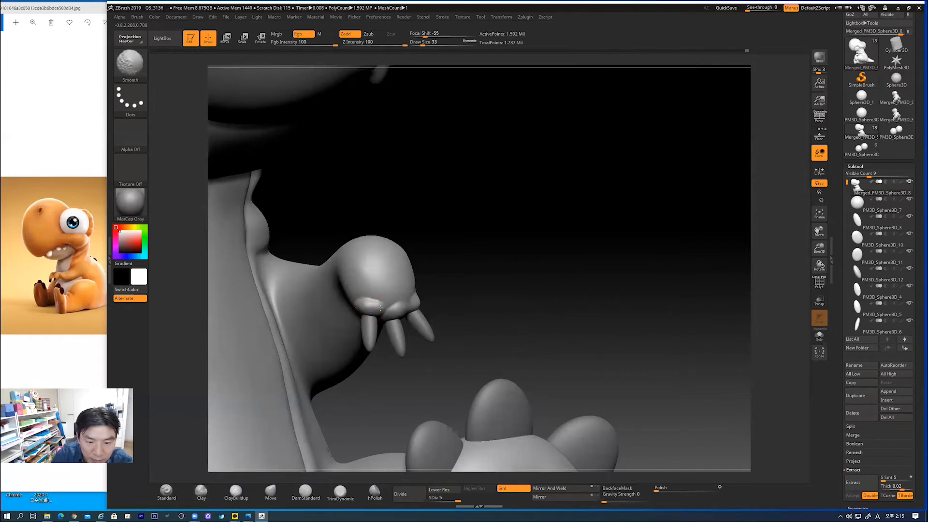
- Build up flesh around the toenail roots on the upper side of the foot with the Clay brush at draw size 81 and smooth it
mouse_move(540, 284)
left_mouse_down("alt")
mouse_move(499, 276)
mouse_move(512, 287)
mouse_move(585, 268)
mouse_move(579, 255)
left_mouse_up("alt")
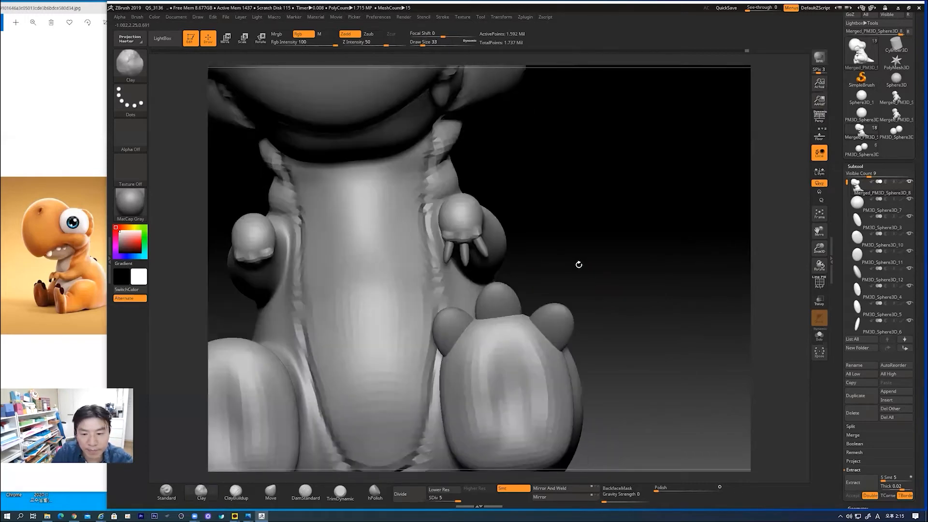
left_click_drag(538, 295, 450, 314, "alt")
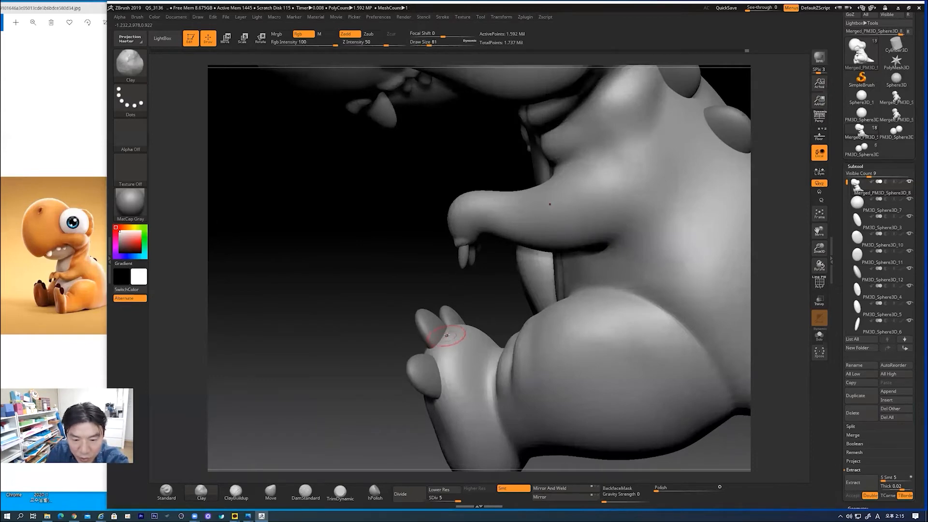
mouse_move(444, 339)
left_mouse_down()
mouse_move(452, 330)
mouse_move(442, 394)
mouse_move(447, 369)
left_mouse_up()
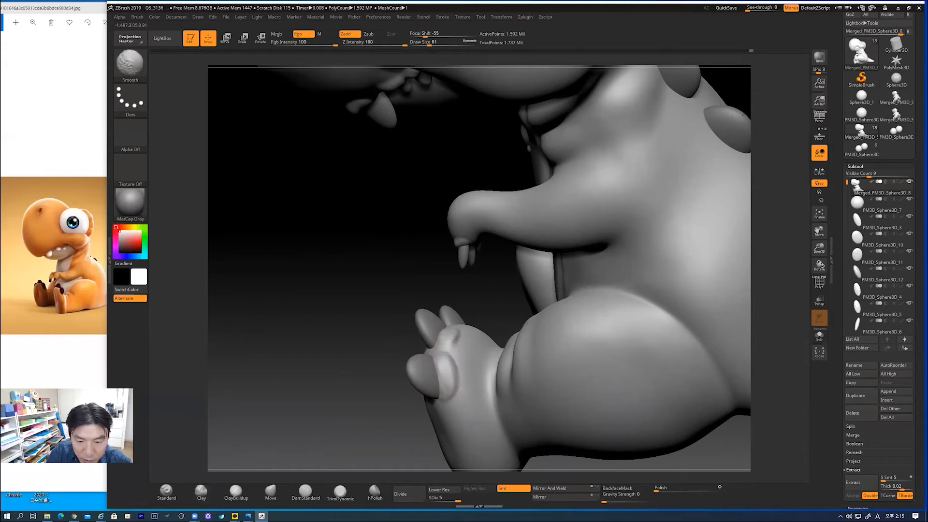
left_click_drag(488, 333, 445, 311)
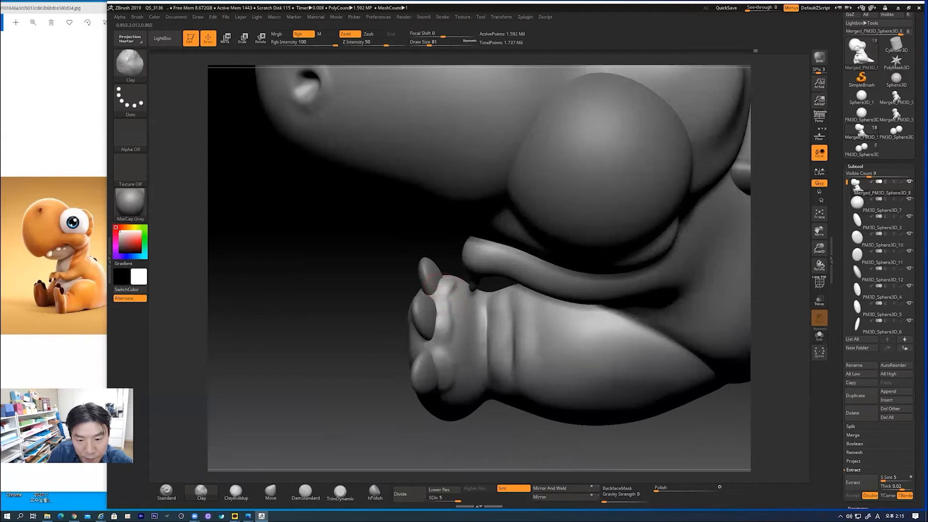
key("shift")
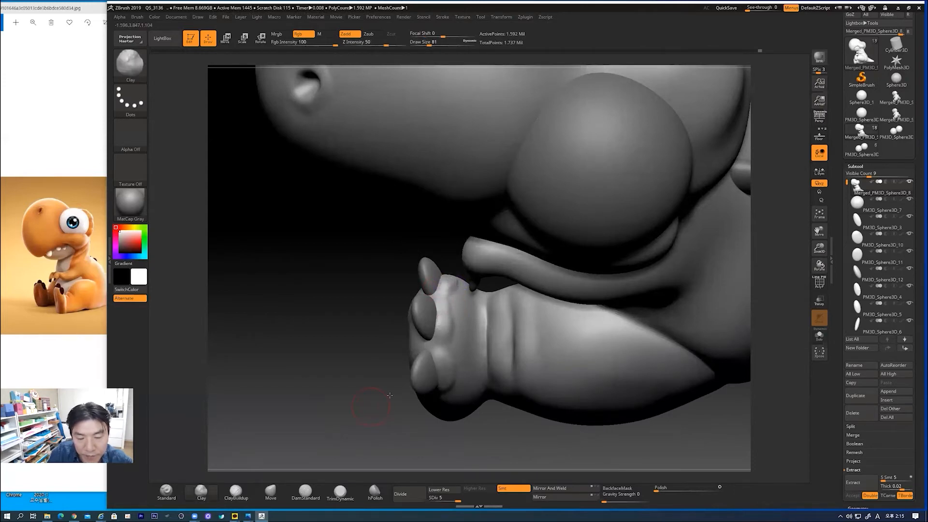
- Build up rounded flesh behind the toenails on the sole side of the foot with the Clay brush and smooth it
left_click_drag(389, 395, 430, 352)
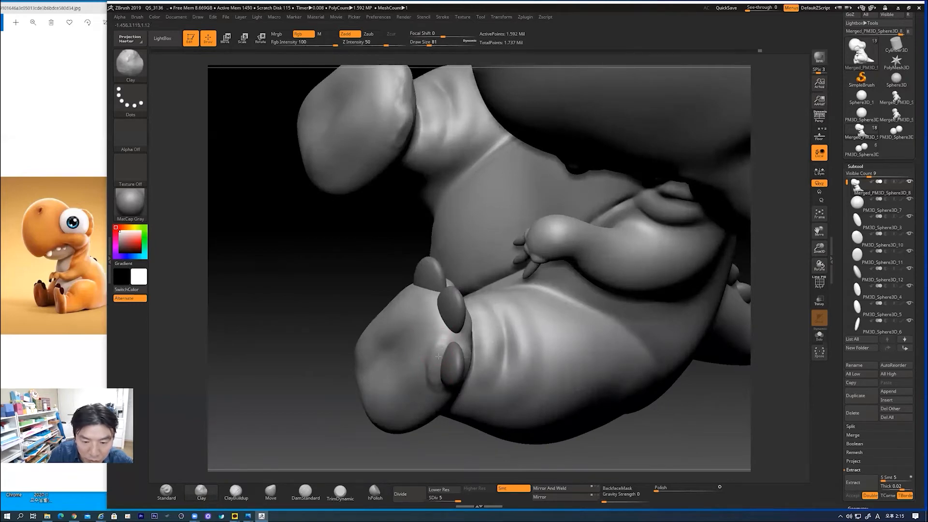
mouse_move(436, 305)
left_mouse_down()
mouse_move(441, 327)
mouse_move(434, 314)
left_mouse_up()
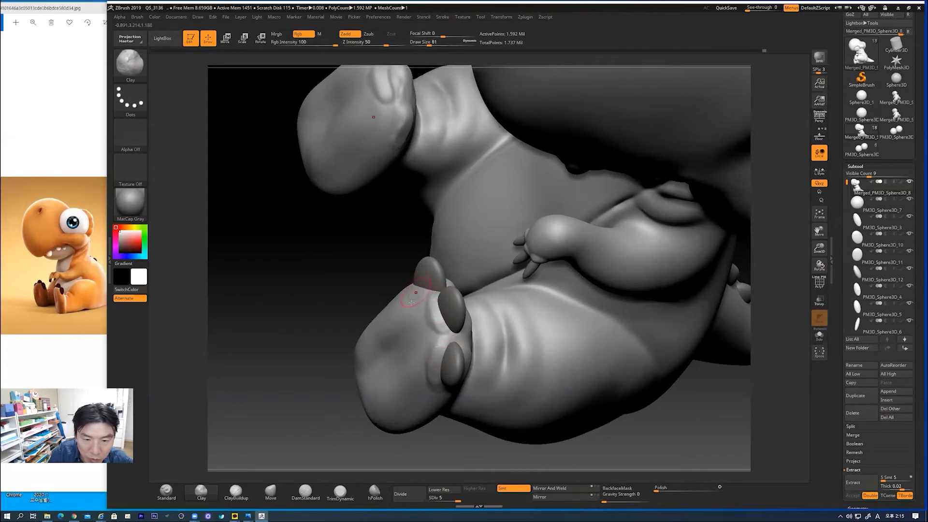
left_click_drag(374, 291, 406, 282)
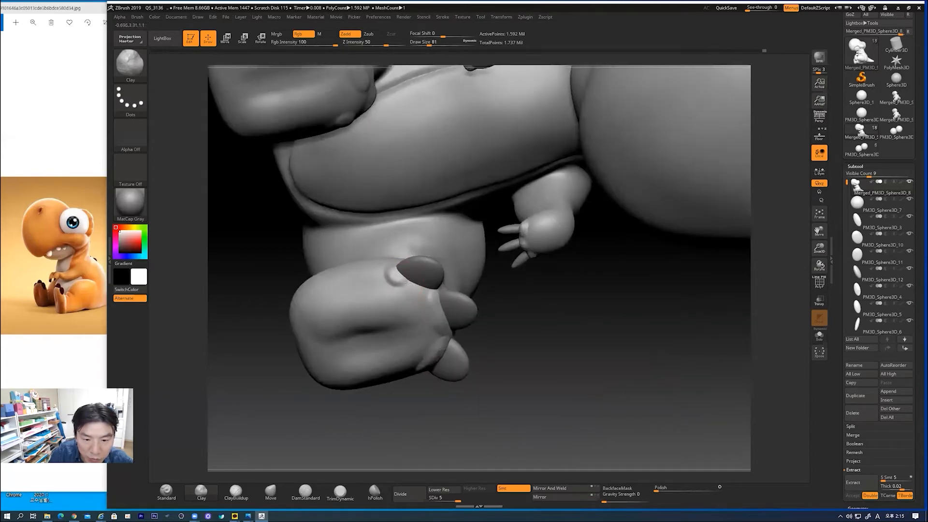
key("shift")
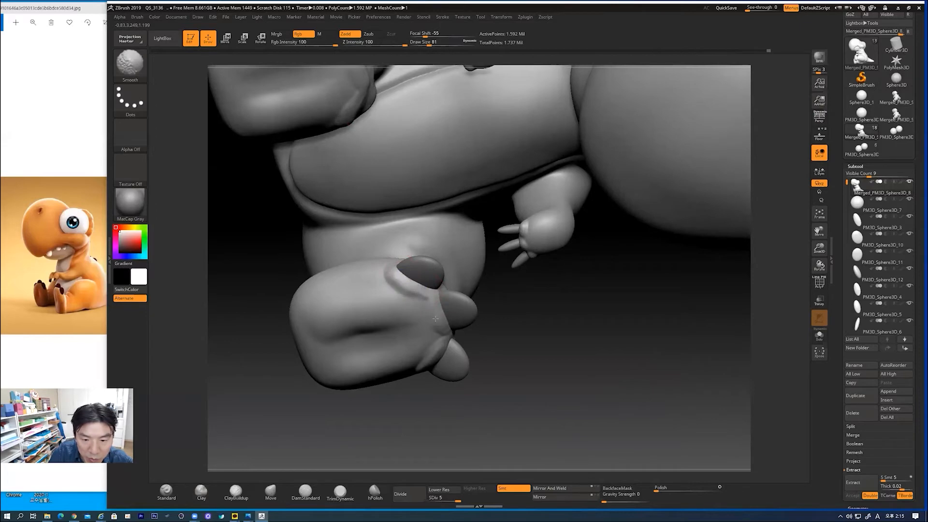
left_click_drag(512, 351, 425, 370, "shift")
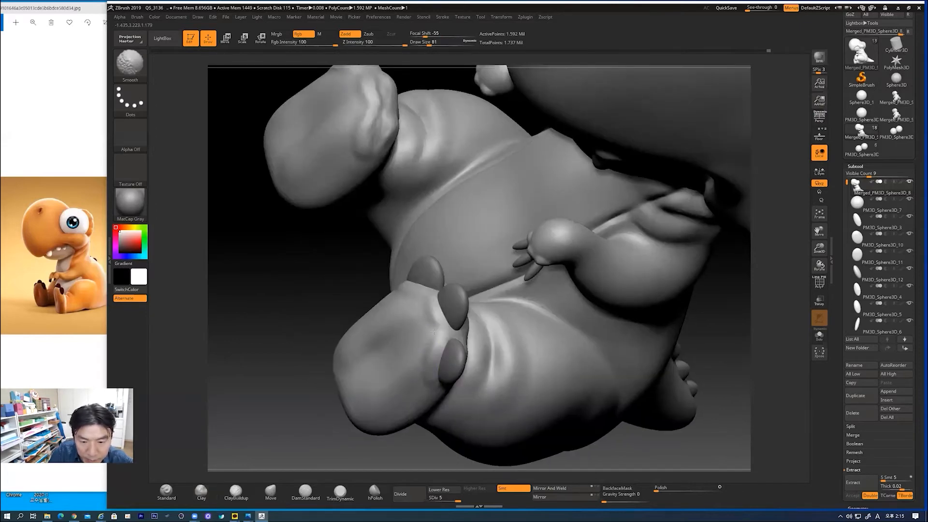
- Refine the fold of flesh around the outer toenail from the side and smooth it into the foot
mouse_move(348, 227)
left_mouse_down()
mouse_move(331, 255)
mouse_move(382, 315)
left_mouse_up()
left_click_drag(660, 377, 512, 329)
left_click_drag(475, 207, 607, 349)
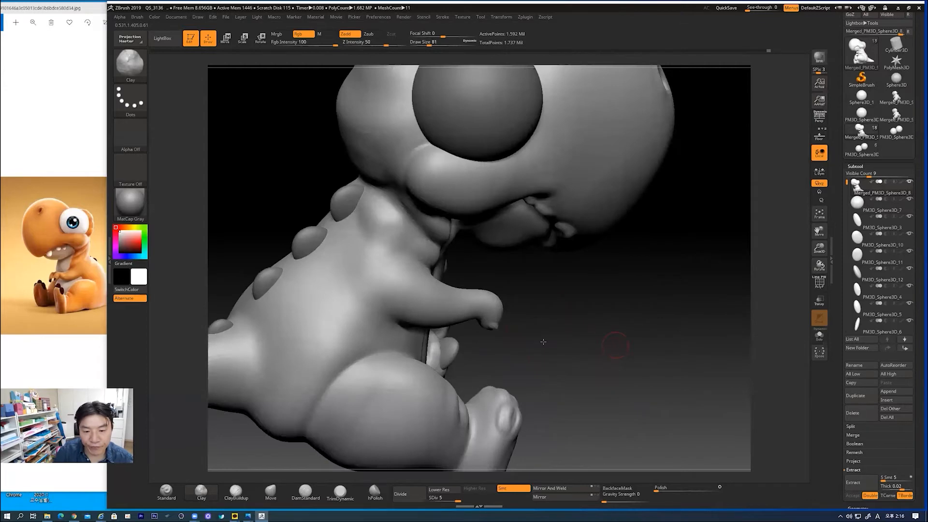
mouse_move(543, 341)
left_mouse_down()
mouse_move(685, 253)
mouse_move(677, 277)
mouse_move(624, 295)
left_mouse_up()
mouse_move(452, 338)
left_mouse_down("shift")
mouse_move(459, 348)
mouse_move(441, 364)
mouse_move(455, 356)
left_mouse_up("shift")
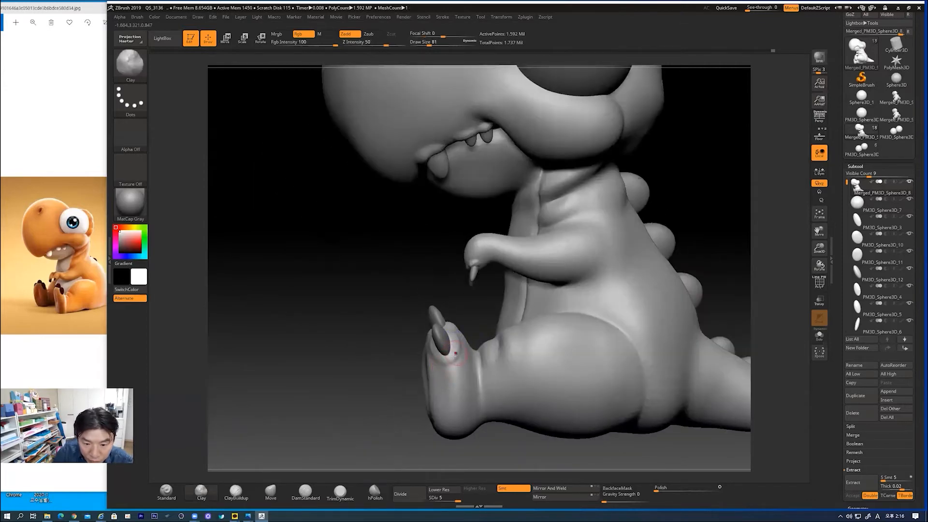
left_click_drag(459, 343, 458, 357, "shift")
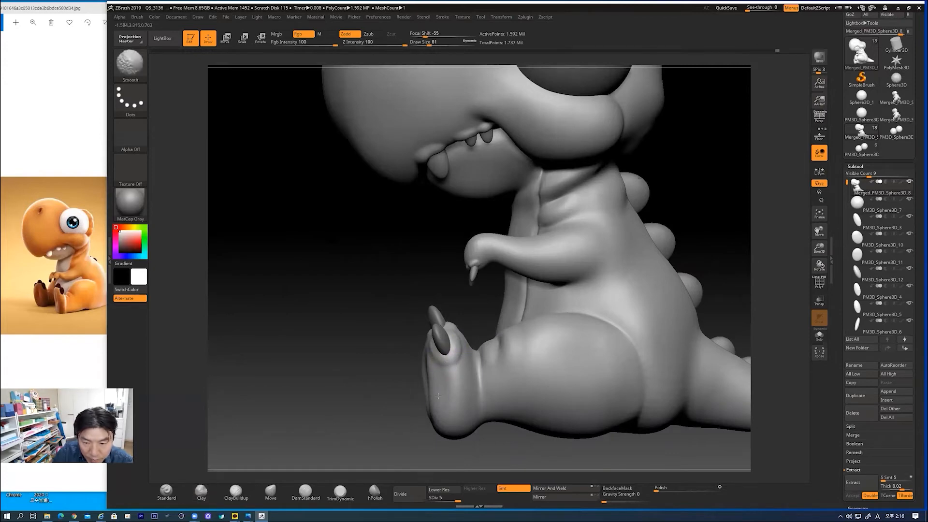
- Check the whole figure, select the eye sphere PM3D_Sphere3D_7 and hide the body to isolate the sphere subtools
left_click_drag(555, 450, 653, 291)
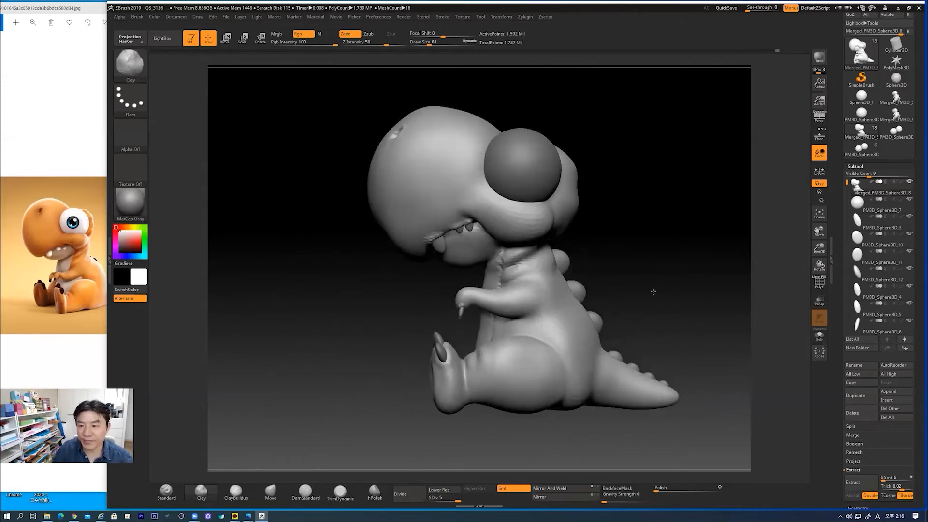
left_click(817, 284)
left_click(816, 284)
left_click_drag(692, 298, 623, 285)
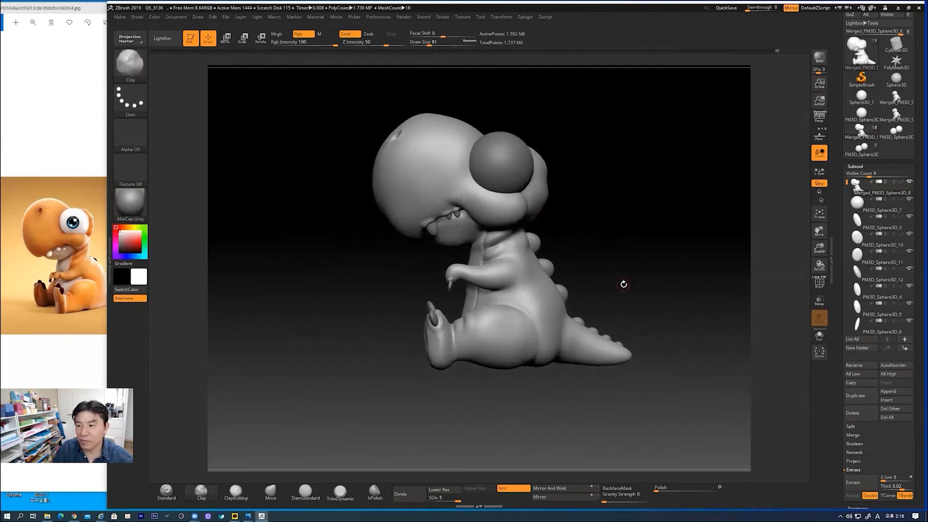
left_click(891, 207)
mouse_move(886, 222)
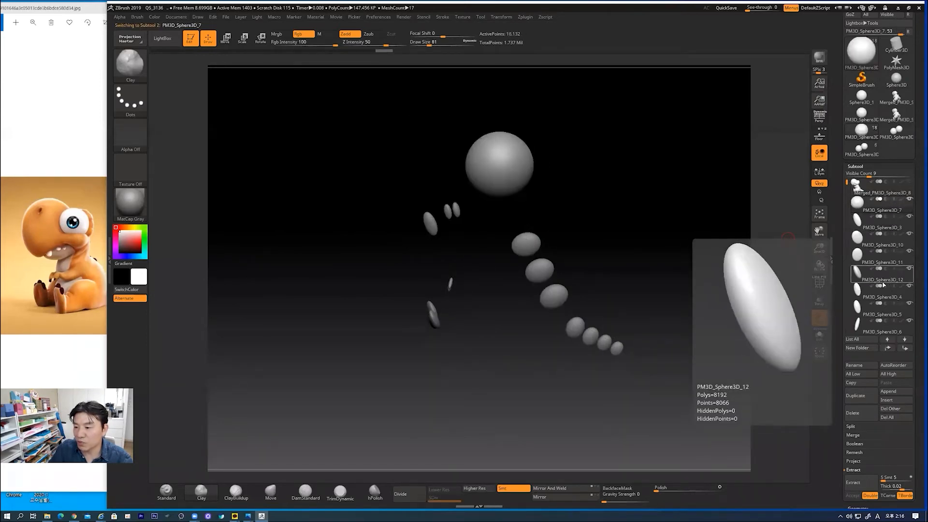
left_click_drag(847, 183, 847, 177)
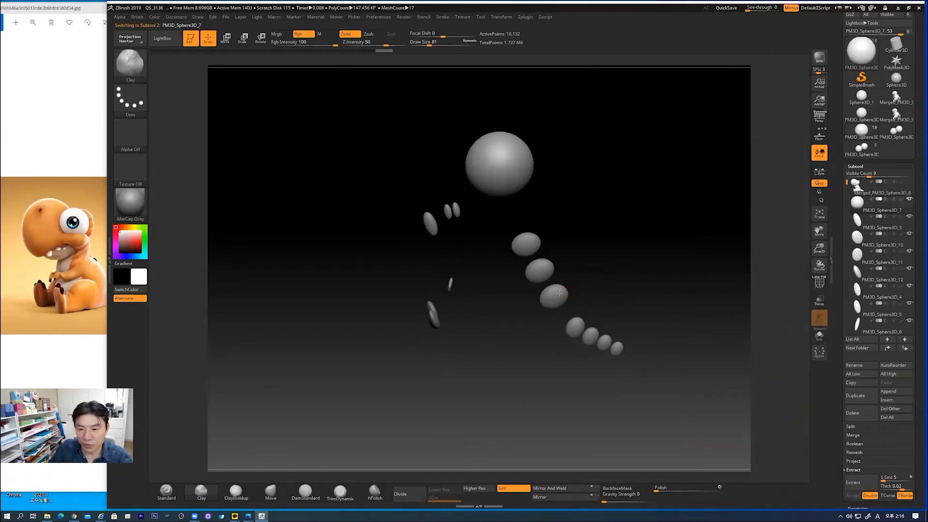
- Identify the back bump subtools in the list and select the uppermost bump, PM3D_Sphere3D_12
left_click(559, 293, "alt")
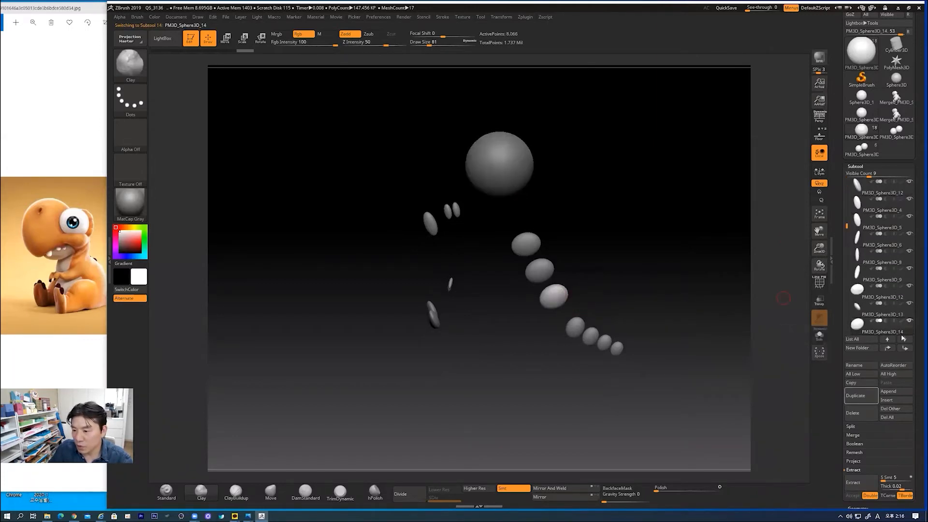
left_click_drag(847, 226, 847, 268)
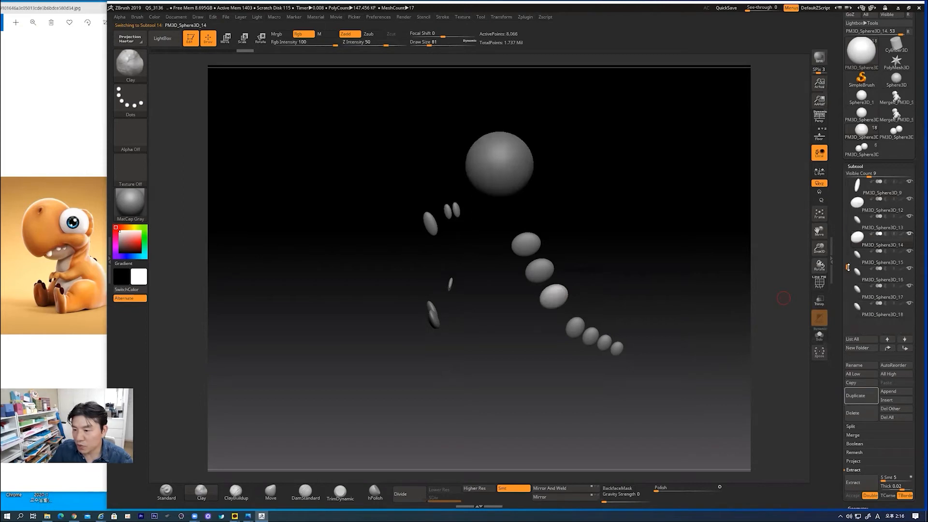
left_click(861, 263)
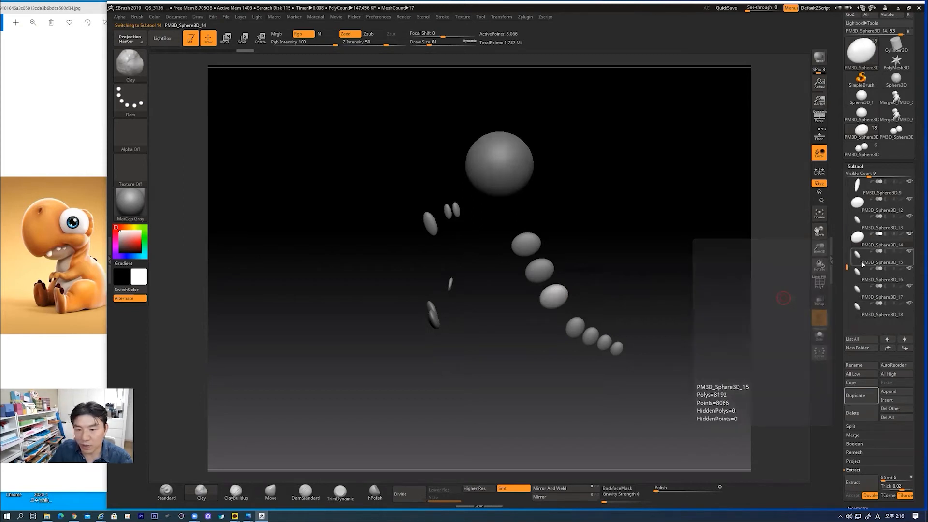
left_click(866, 292)
left_click(867, 223)
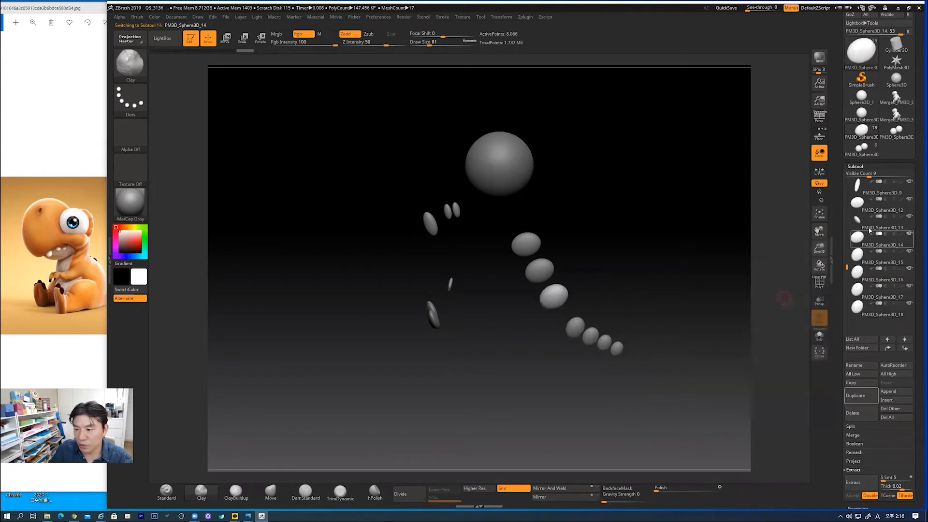
left_click(864, 207)
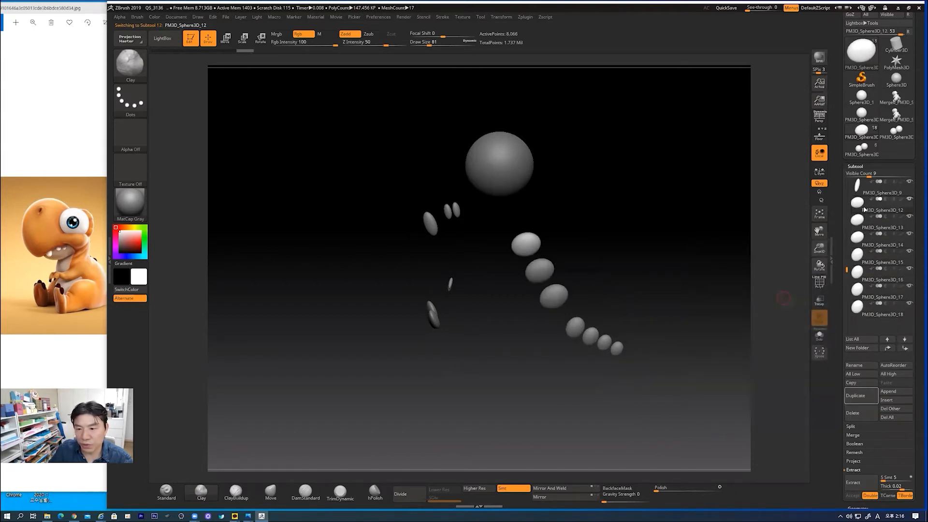
- Hide the back and tail bump subtools PM3D_Sphere3D_12 through PM3D_Sphere3D_18 and select the claw PM3D_Sphere3D_9
left_click(909, 216)
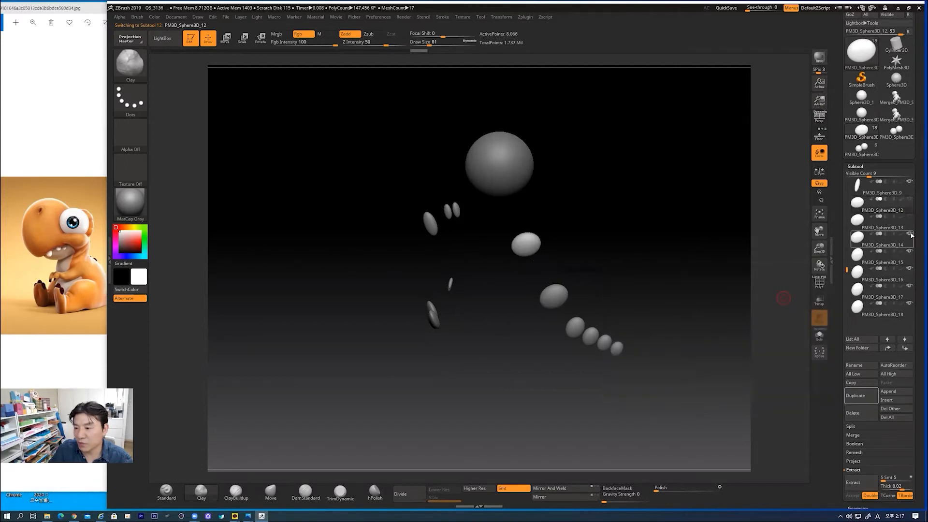
left_click(911, 234)
left_click(911, 252)
left_click(910, 269)
left_click(910, 287)
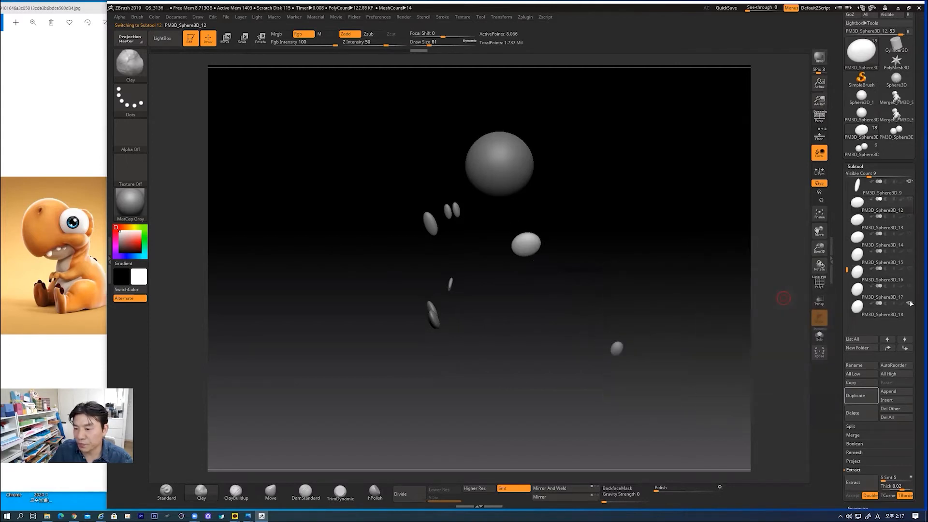
left_click(911, 303)
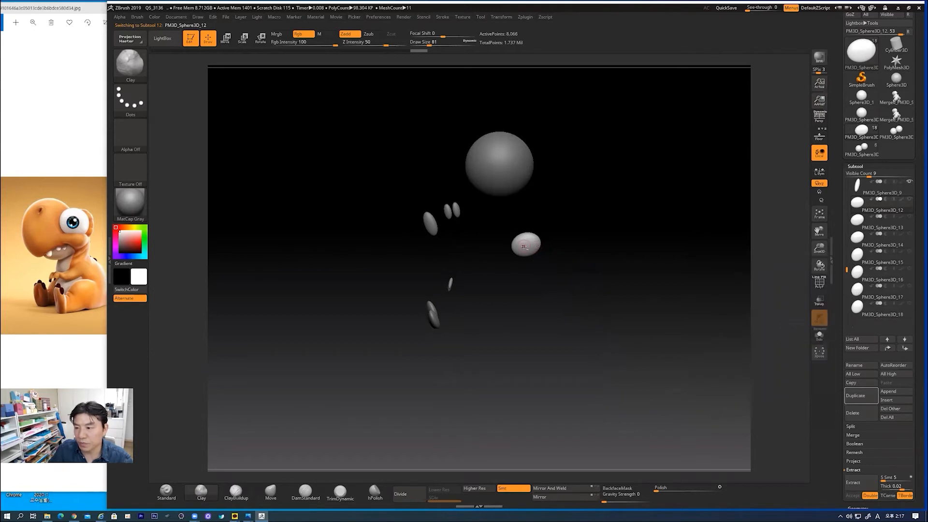
left_click(870, 186)
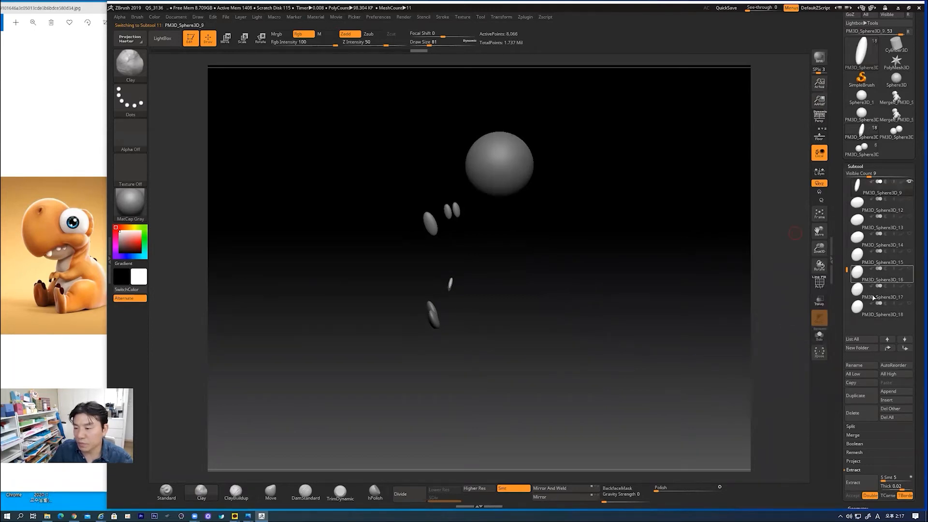
- Hide the eye sphere PM3D_Sphere3D_7, select PM3D_Sphere3D_3 and merge the visible tooth, claw and toenail subtools into a separate tool
left_click_drag(842, 255, 848, 177)
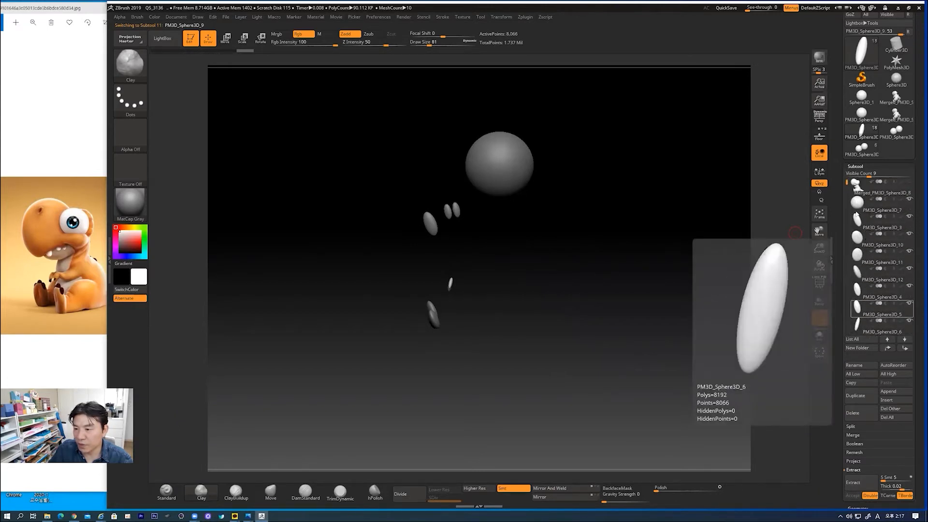
left_click_drag(847, 182, 846, 225)
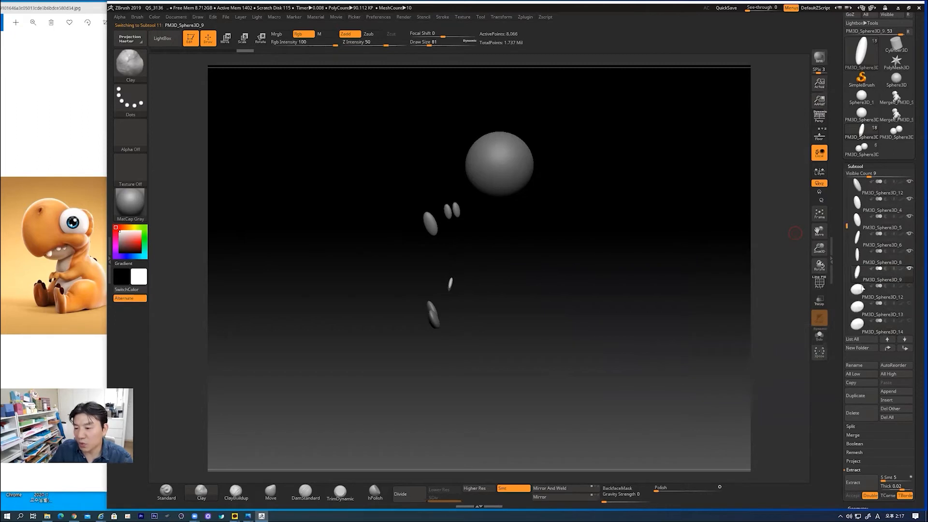
left_click(852, 436)
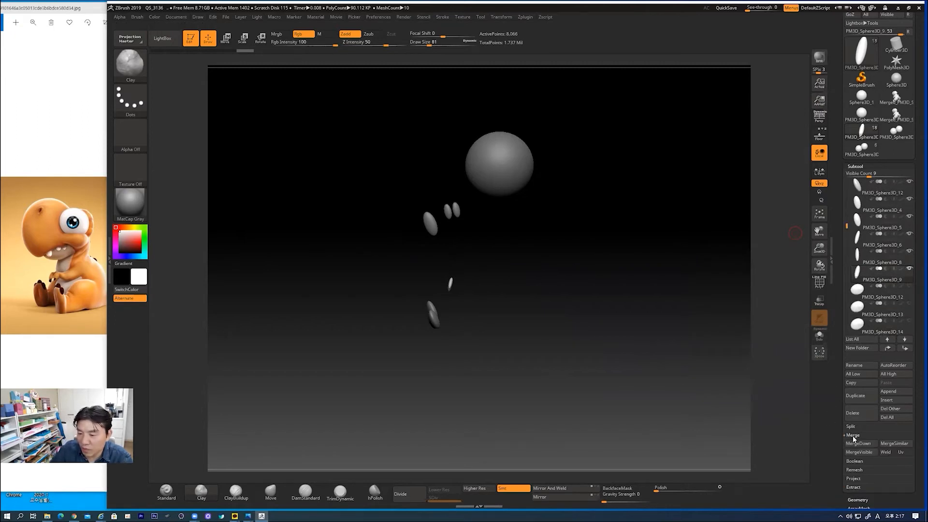
left_click_drag(841, 441, 840, 389)
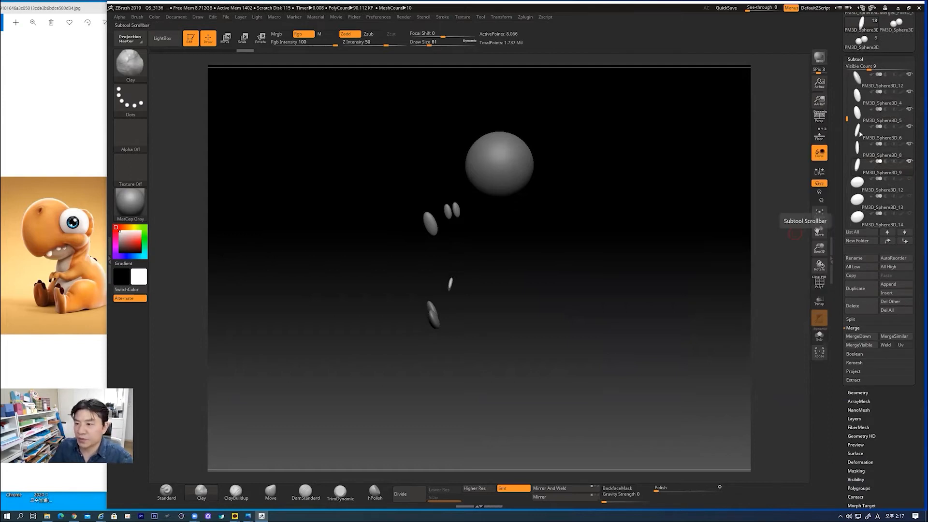
left_click_drag(847, 123, 846, 73)
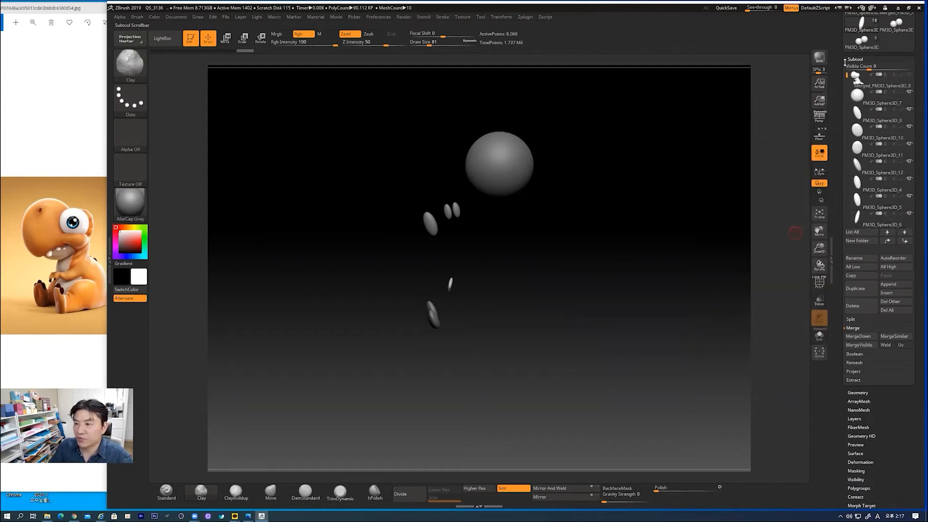
left_click(909, 92)
left_click(903, 122)
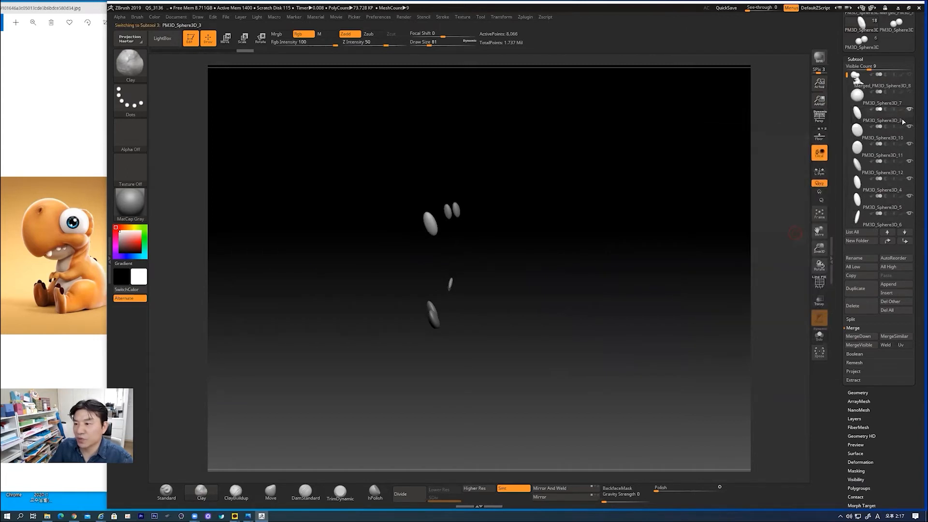
left_click(849, 346)
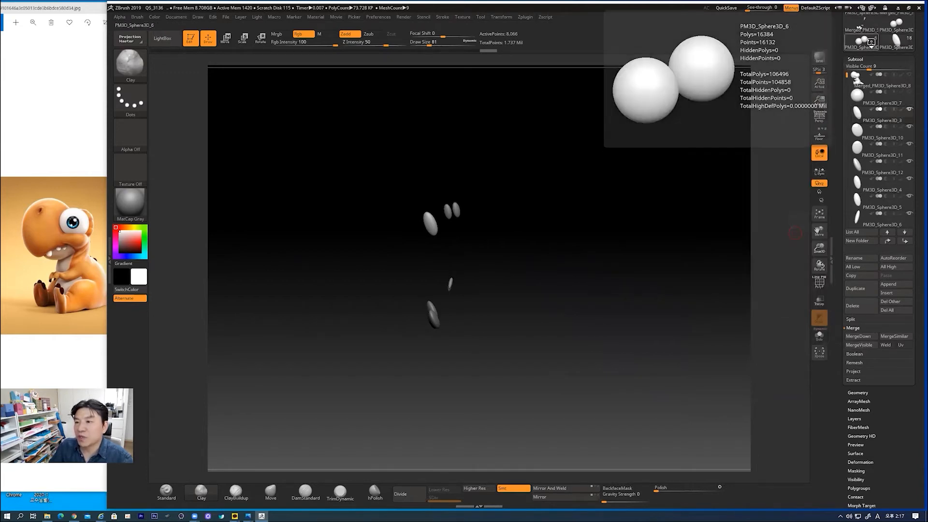
- Check the merged teeth, claws and toenails tool, and return to the original dinosaur tool with its separate subtools
scroll(846, 72, "up", 3)
left_click(868, 144)
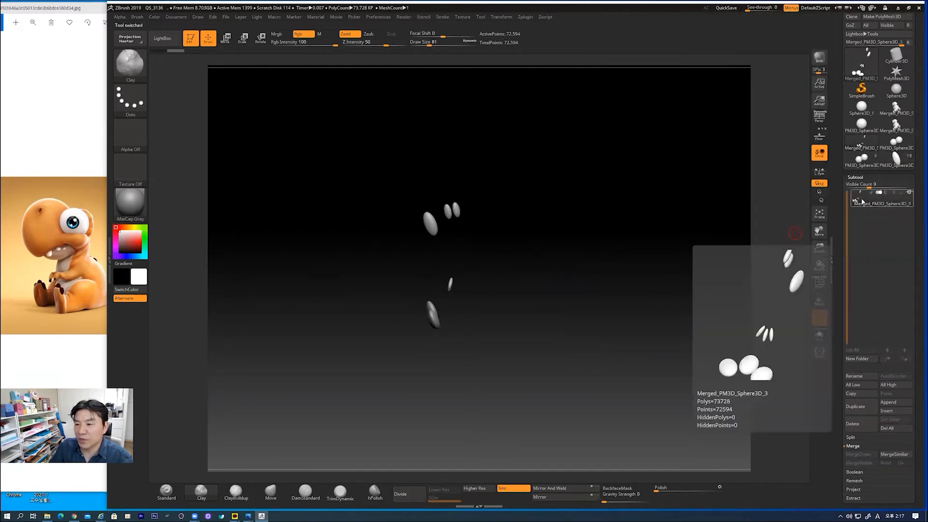
left_click(867, 163)
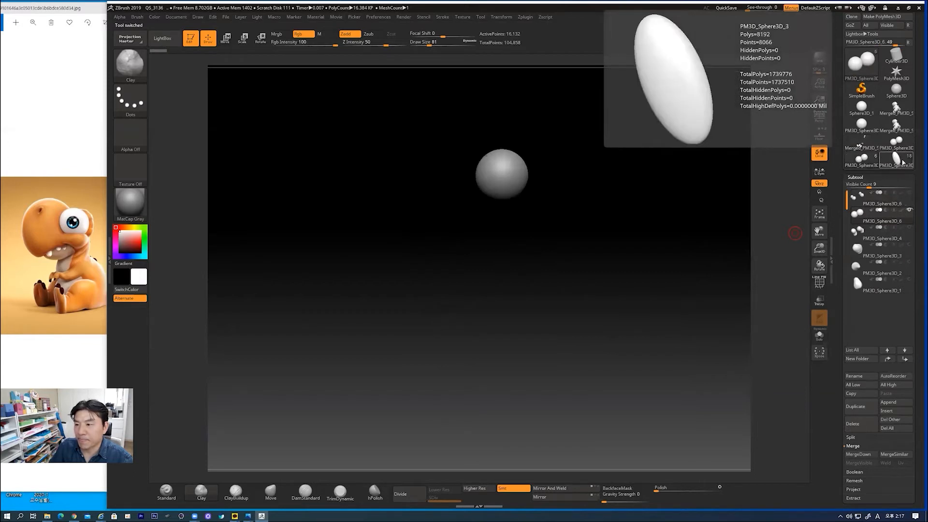
left_click(897, 160)
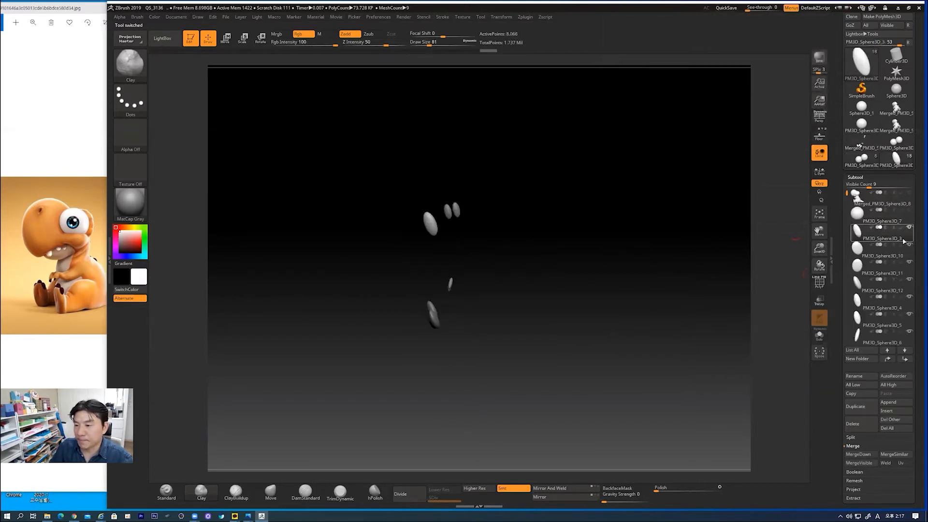
- Delete the original tooth subtool PM3D_Sphere3D_3 and the toenail subtools PM3D_Sphere3D_10, PM3D_Sphere3D_11 and PM3D_Sphere3D_12
mouse_move(900, 237)
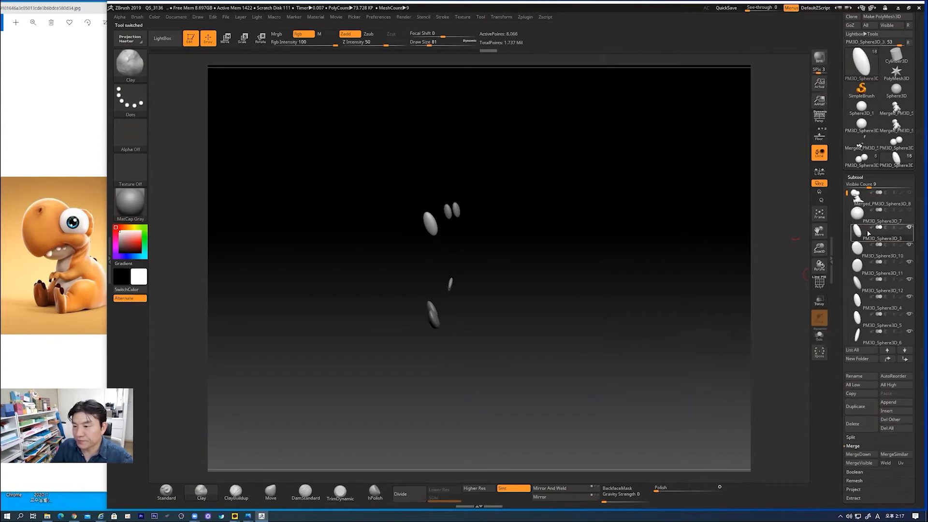
mouse_move(867, 216)
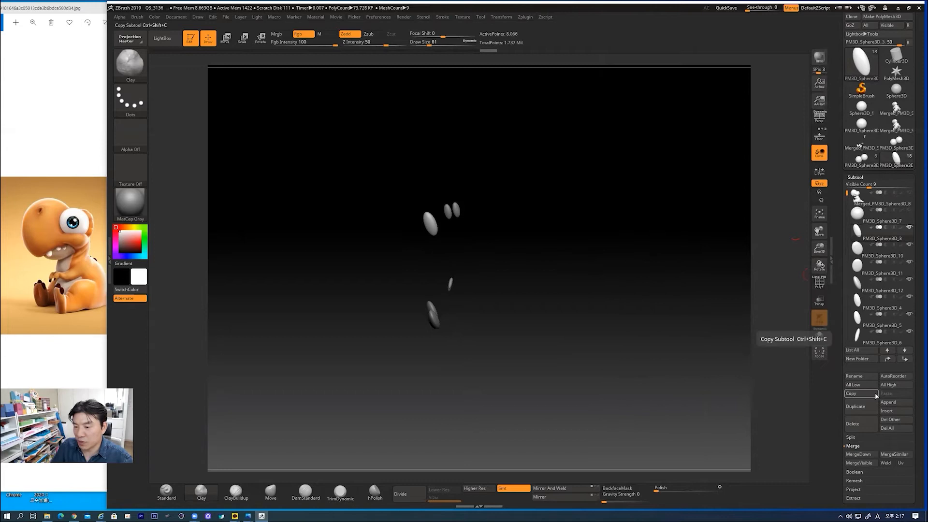
left_click(865, 428)
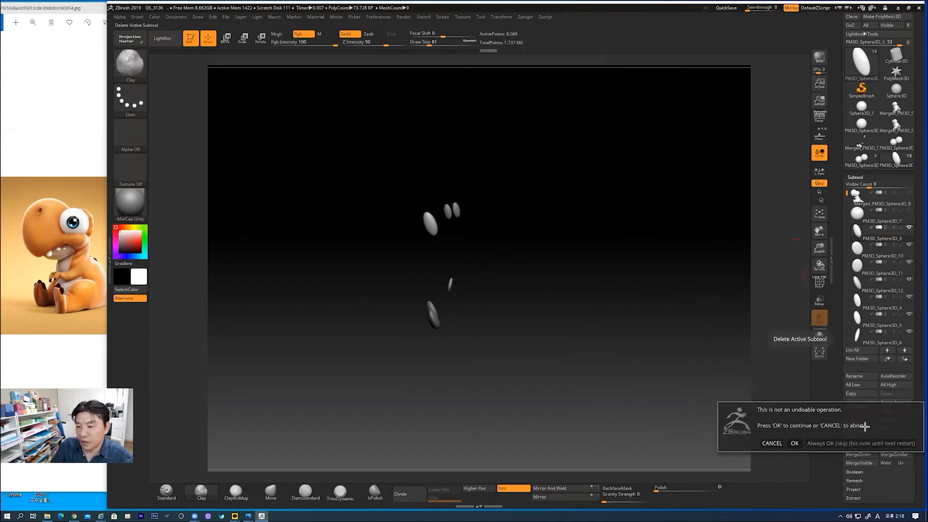
left_click(795, 442)
left_click(849, 427)
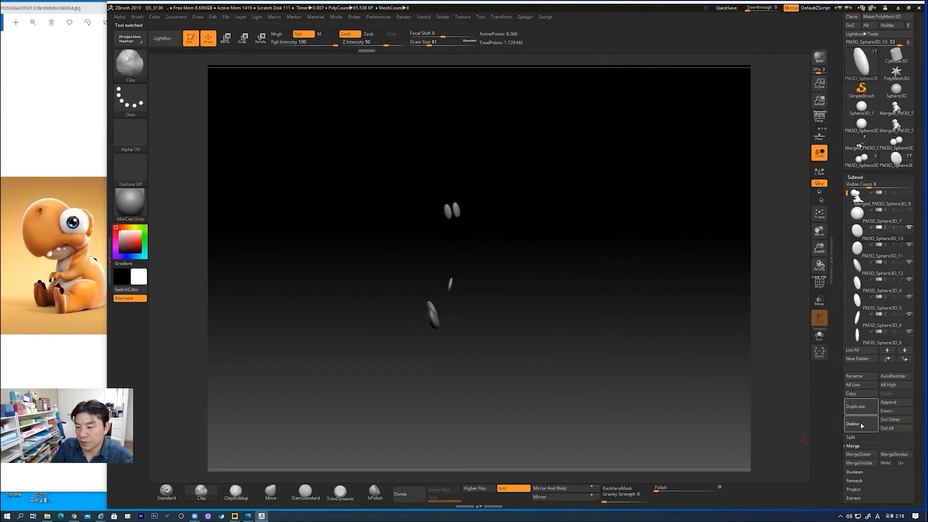
left_click(794, 438)
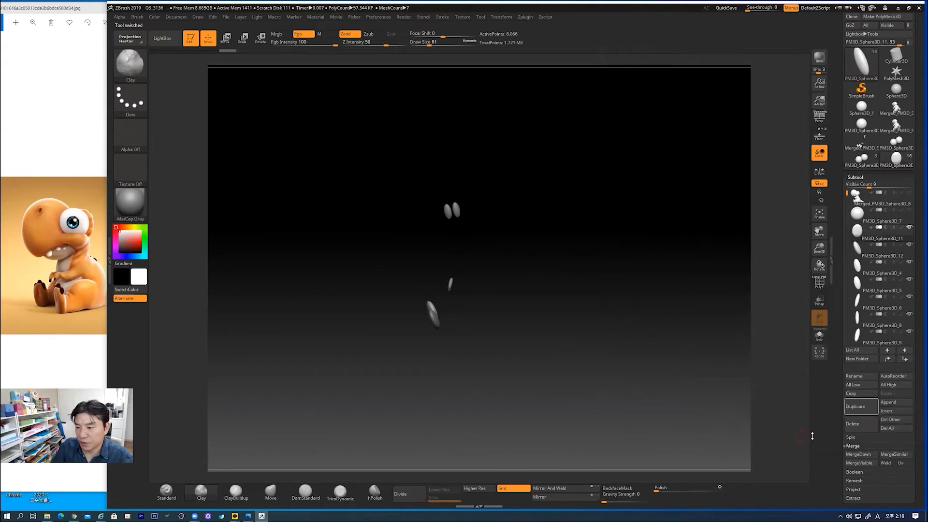
left_click(852, 425)
left_click(793, 447)
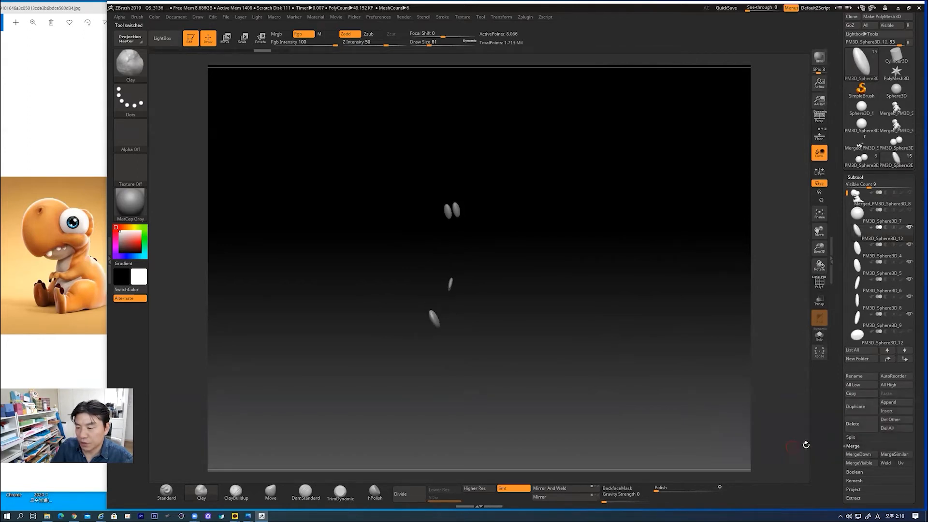
left_click(852, 425)
left_click(792, 443)
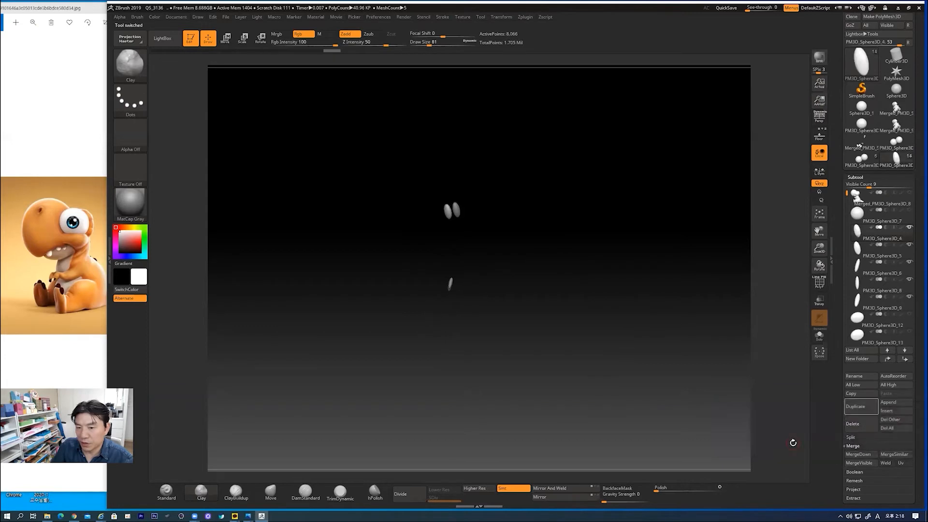
- Delete the original tooth subtools PM3D_Sphere3D_4 and PM3D_Sphere3D_5 and the claw subtools PM3D_Sphere3D_6, PM3D_Sphere3D_8 and PM3D_Sphere3D_9
left_click(850, 426)
left_click(797, 444)
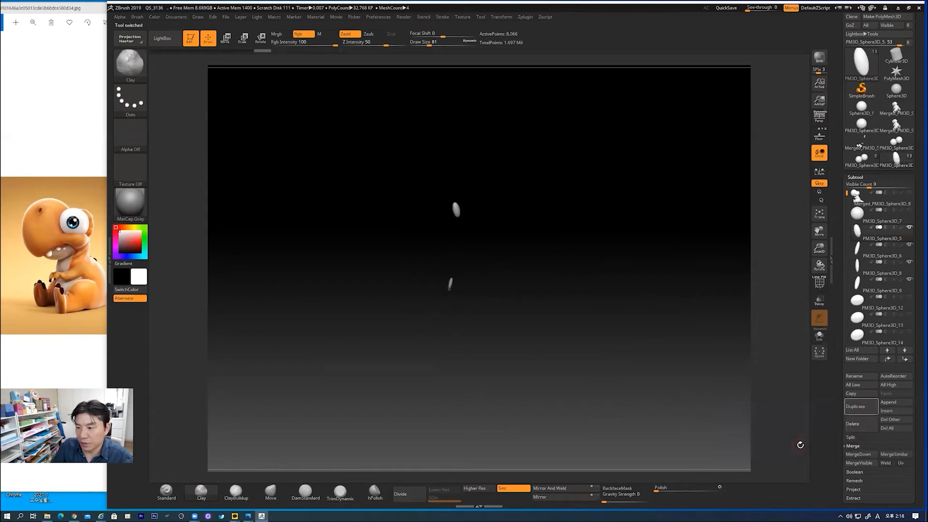
left_click(858, 428)
left_click(795, 442)
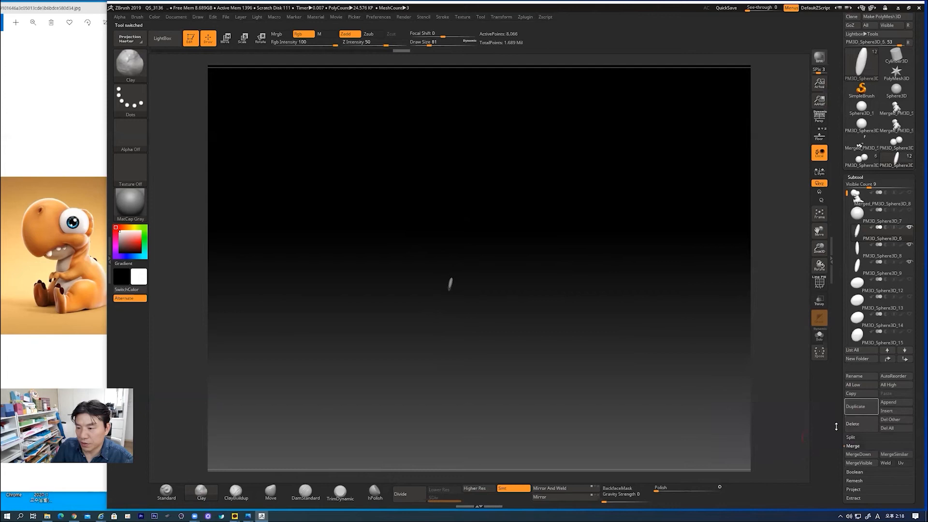
left_click(852, 425)
left_click(794, 440)
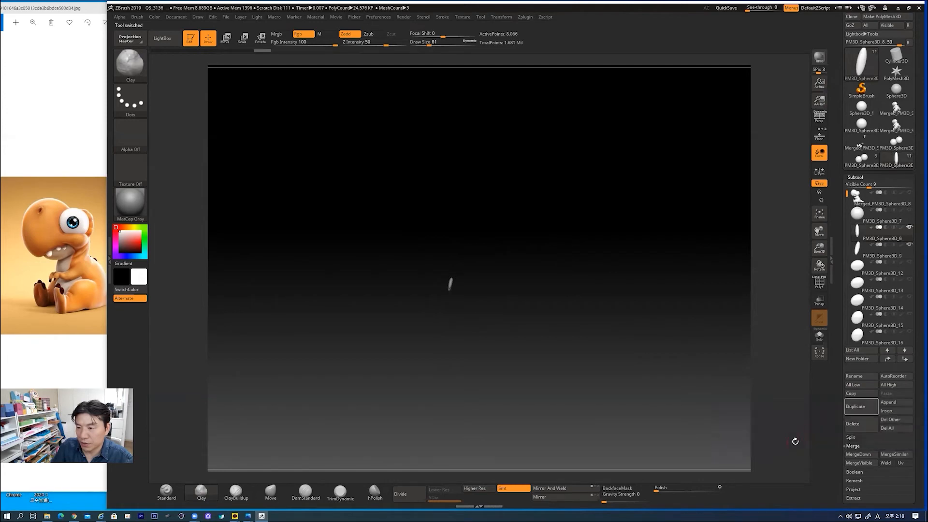
left_click(864, 425)
left_click(795, 441)
left_click(853, 424)
left_click(796, 442)
- Show the back and tail bump subtools PM3D_Sphere3D_12 through PM3D_Sphere3D_18 and merge the visible bumps into a separate tool
mouse_move(869, 235)
mouse_move(872, 264)
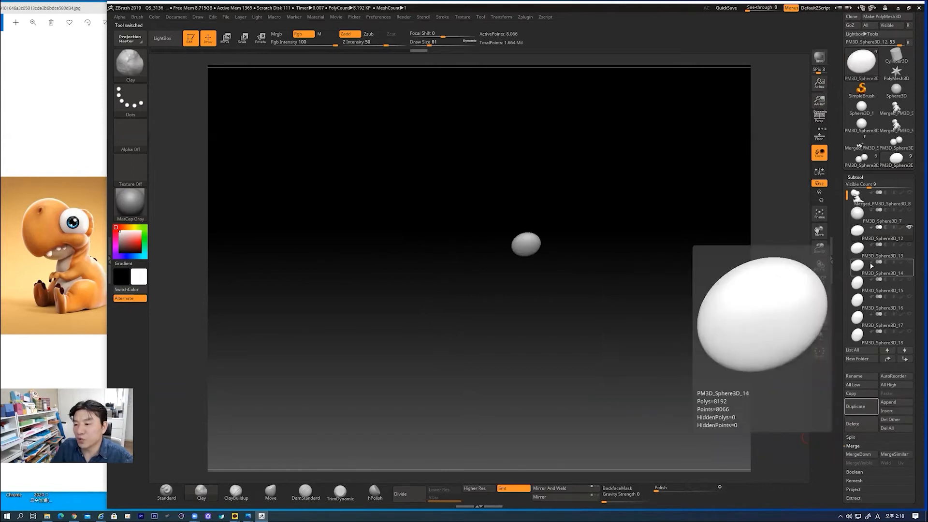
mouse_move(908, 255)
mouse_move(908, 248)
left_mouse_down()
mouse_move(910, 334)
mouse_move(910, 244)
left_mouse_up()
mouse_move(910, 334)
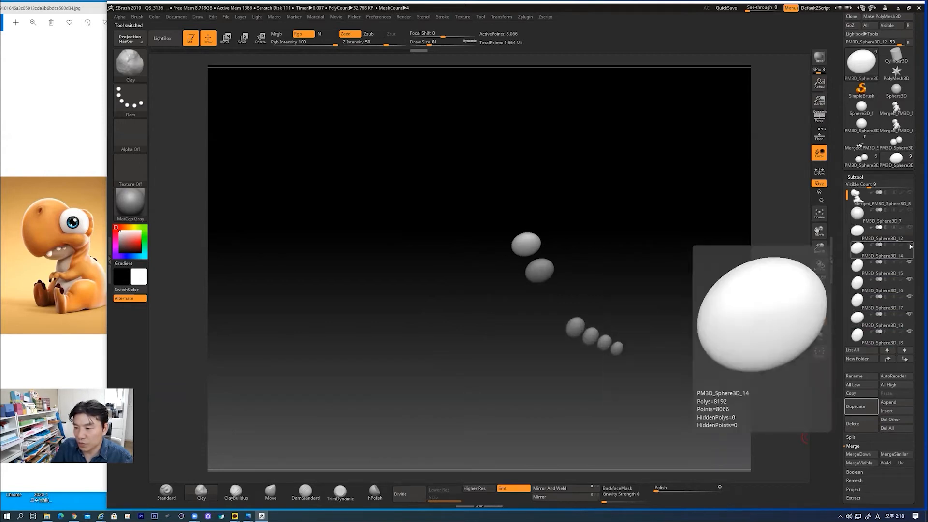
left_click(909, 246)
left_click(890, 236)
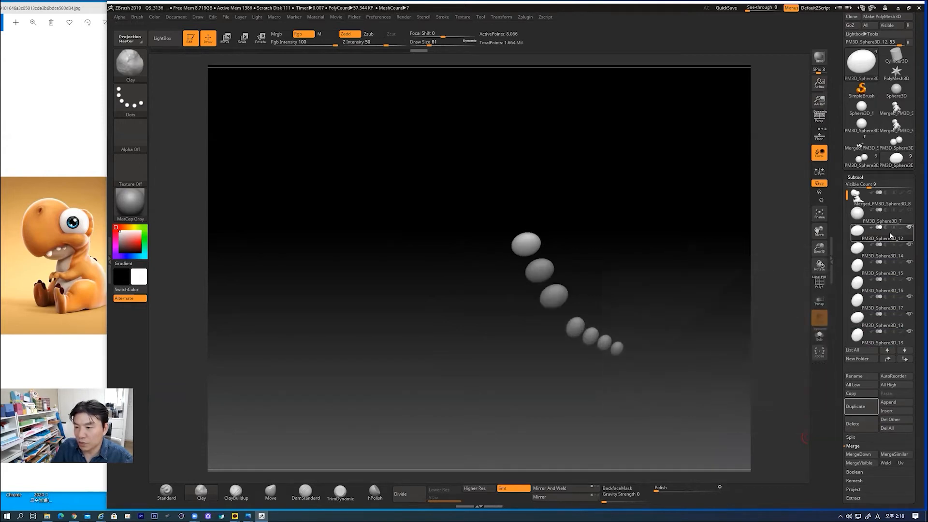
left_click(858, 463)
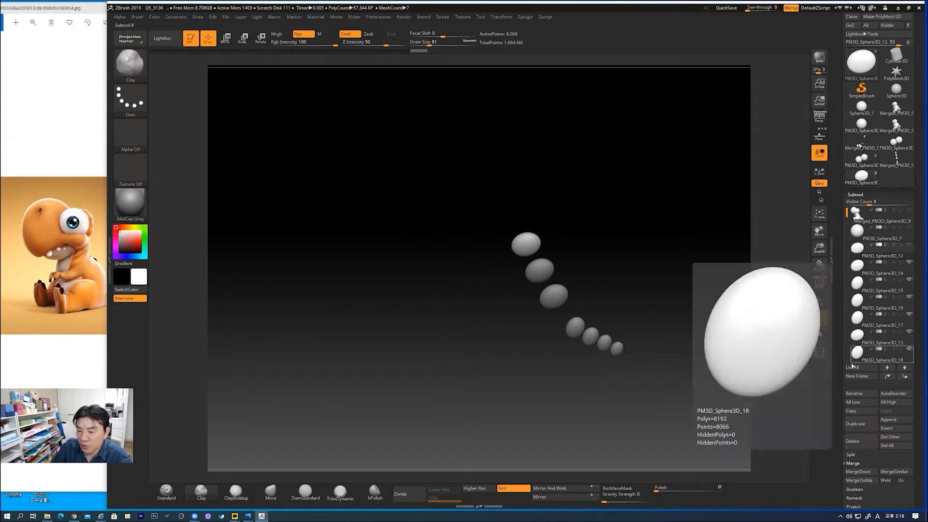
- Delete the original bump subtools PM3D_Sphere3D_12, PM3D_Sphere3D_14, PM3D_Sphere3D_15 and PM3D_Sphere3D_16
left_click(855, 441)
left_click(793, 459)
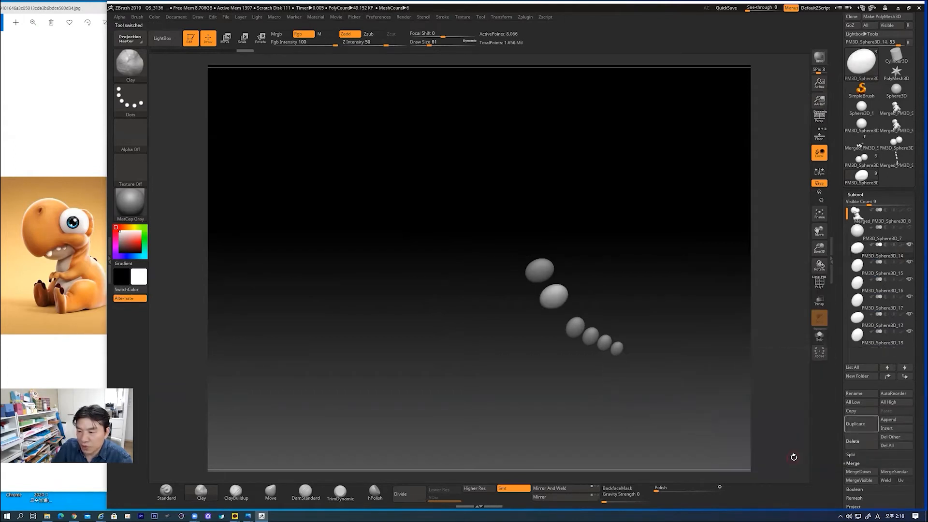
left_click(851, 441)
left_click(799, 456)
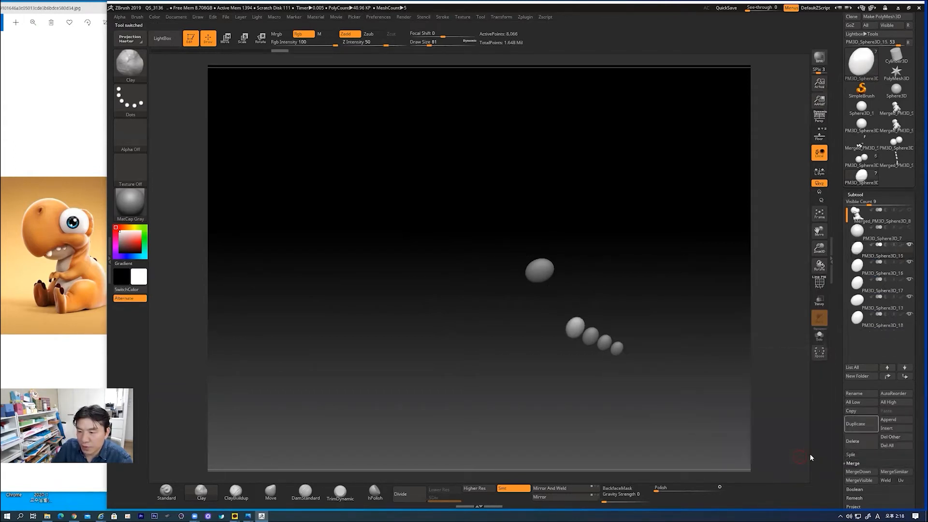
left_click(851, 440)
left_click(793, 459)
left_click(852, 441)
left_click(795, 459)
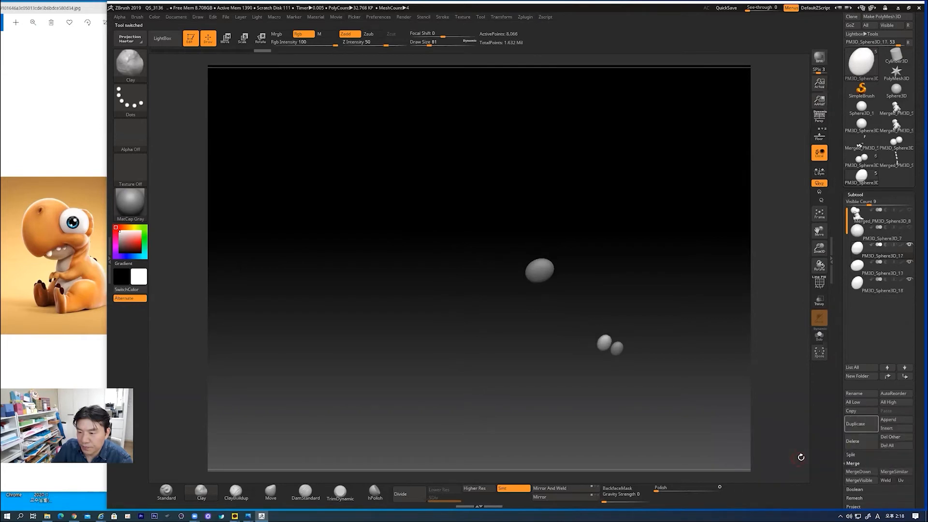
- Delete the remaining original bump subtools PM3D_Sphere3D_17, PM3D_Sphere3D_13 and PM3D_Sphere3D_18
left_click(851, 441)
left_click(795, 462)
left_click(851, 441)
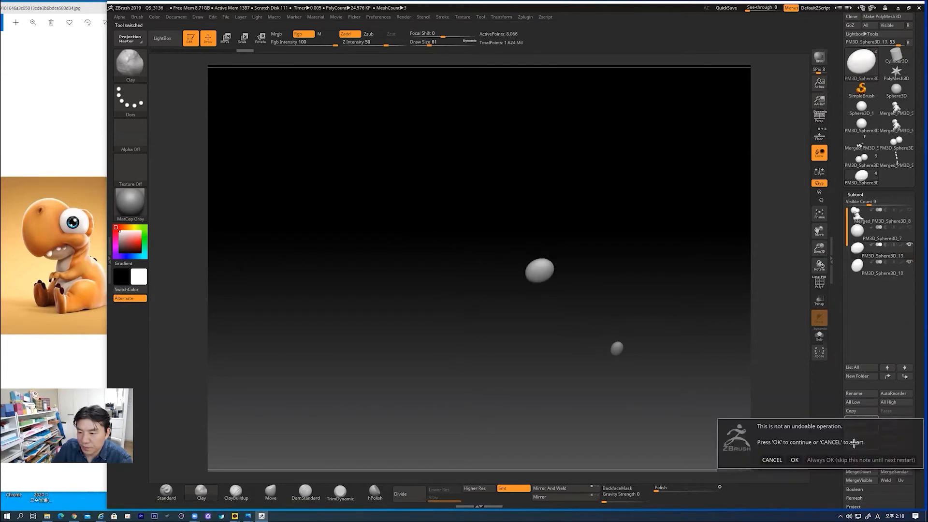
left_click(795, 460)
left_click(851, 441)
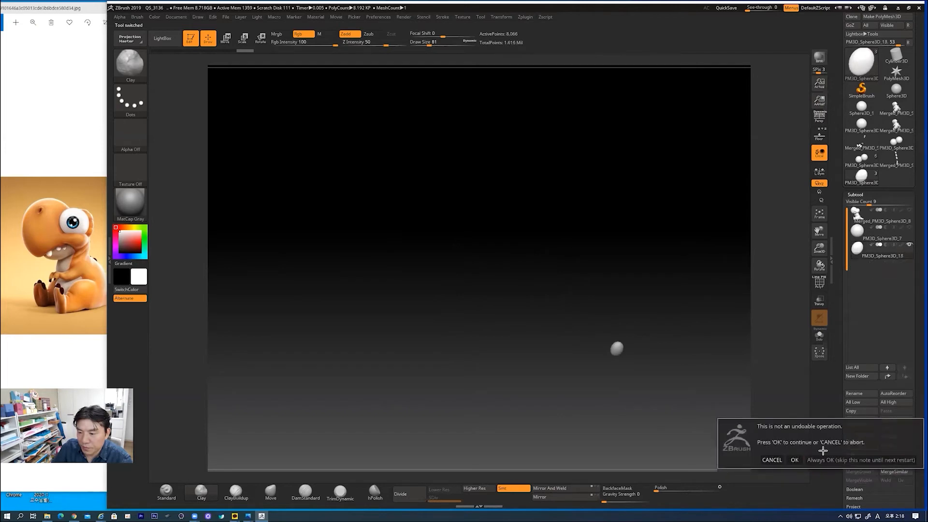
left_click(794, 461)
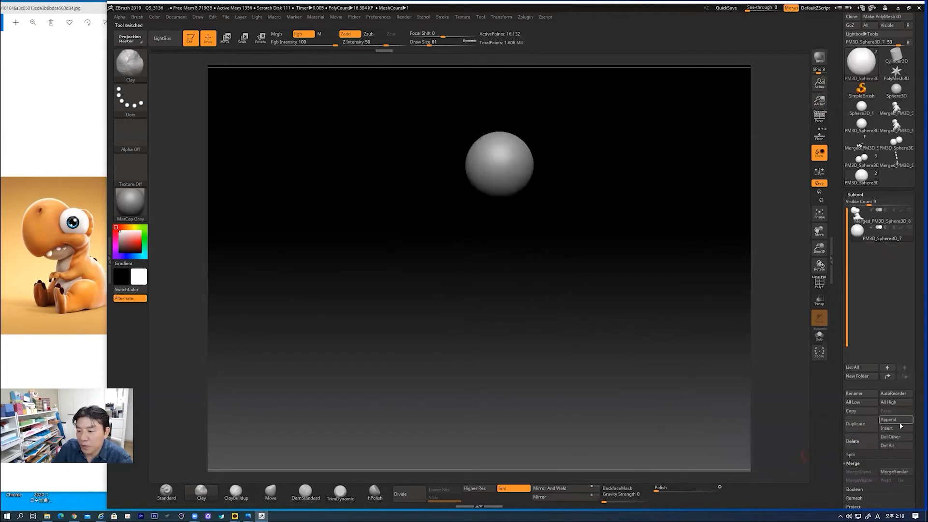
- Append the merged teeth, claws and toenails and the merged back bumps as subtools, and show the body again
left_click(881, 420)
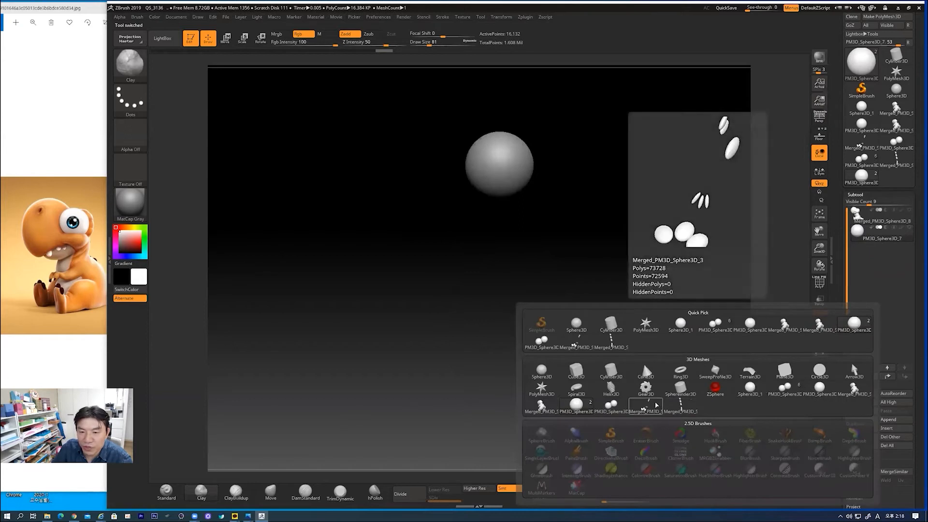
left_click(655, 403)
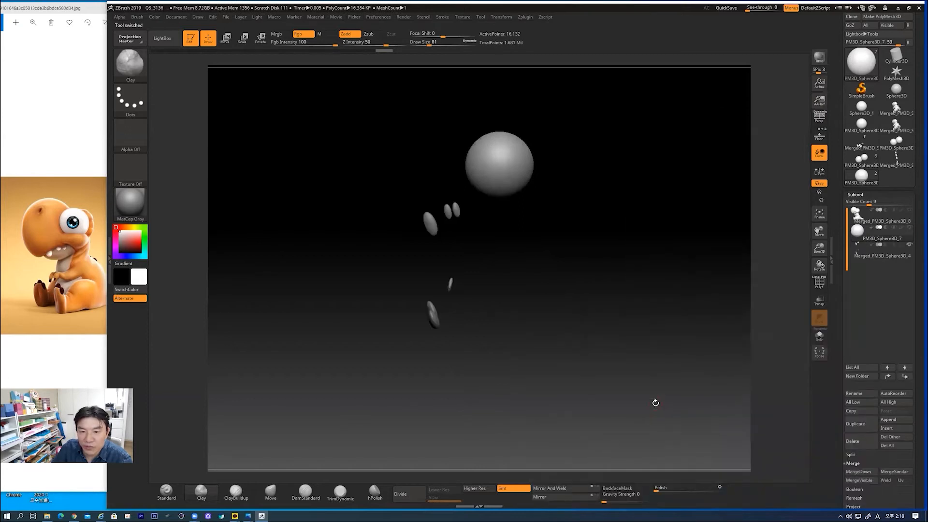
left_click(885, 419)
left_click(679, 405)
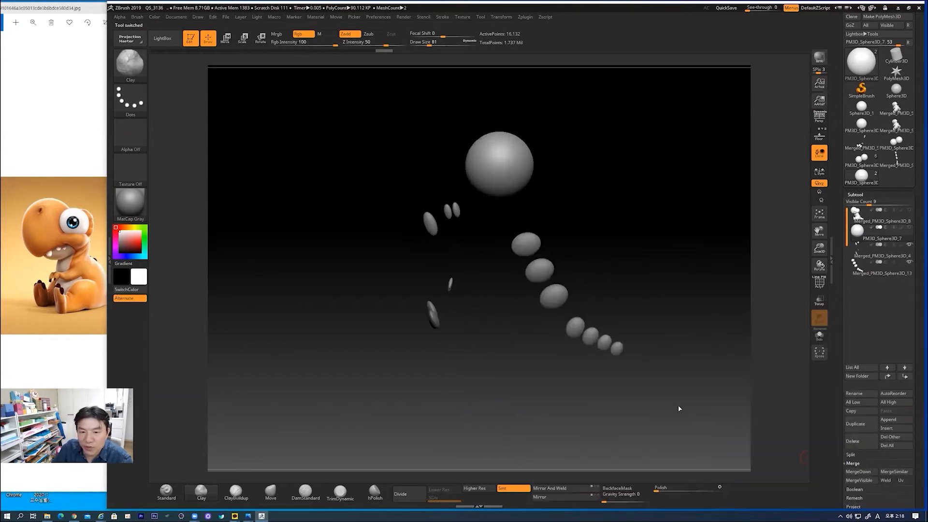
left_click(909, 210)
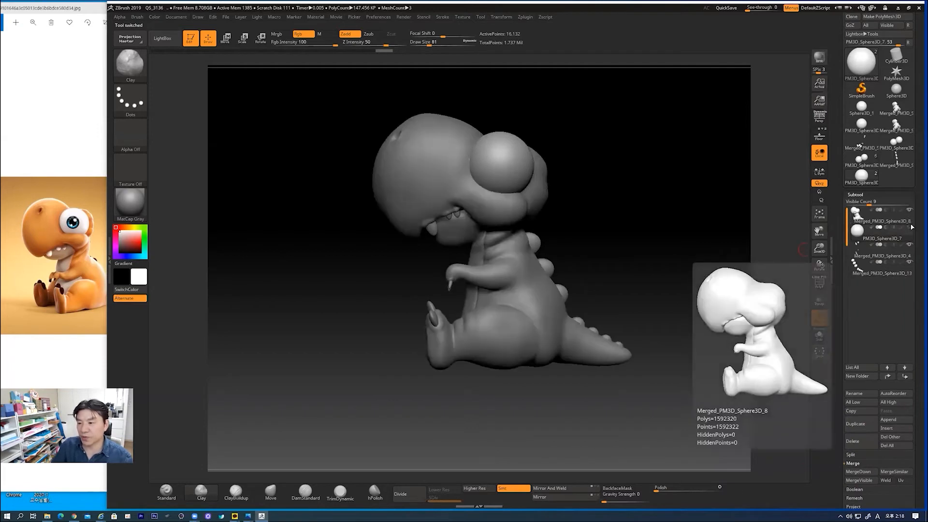
left_click_drag(660, 272, 686, 265)
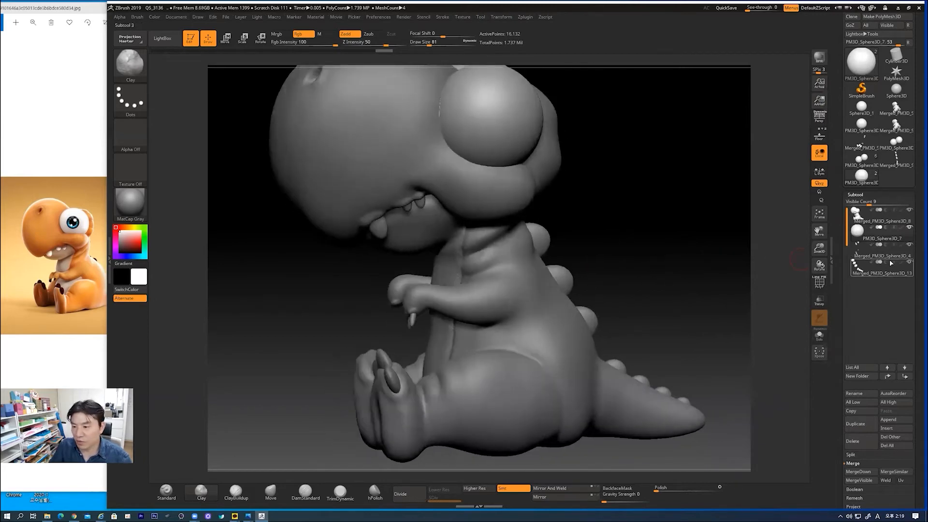
- Mirror the merged teeth, claws and toenails subtool across the X axis with SubTool Master, merging the result into one subtool
mouse_move(874, 256)
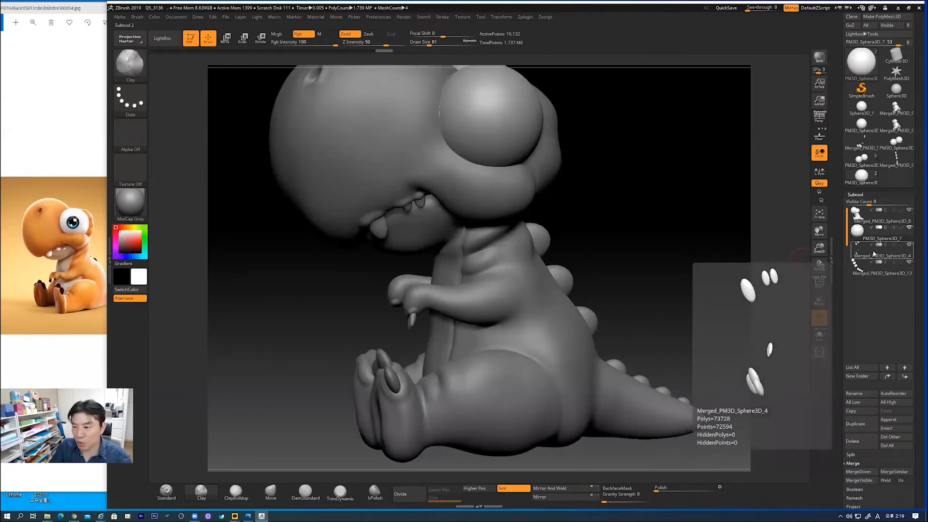
left_click(874, 253)
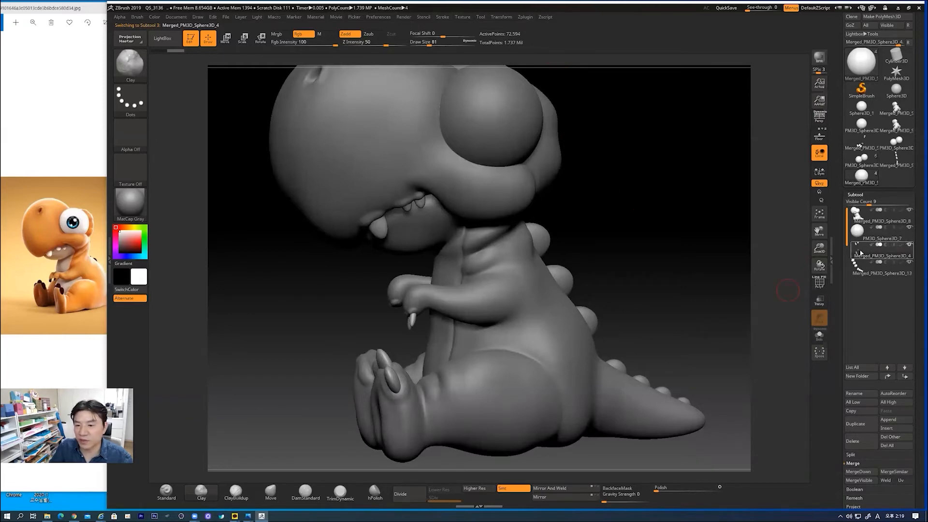
left_click(524, 18)
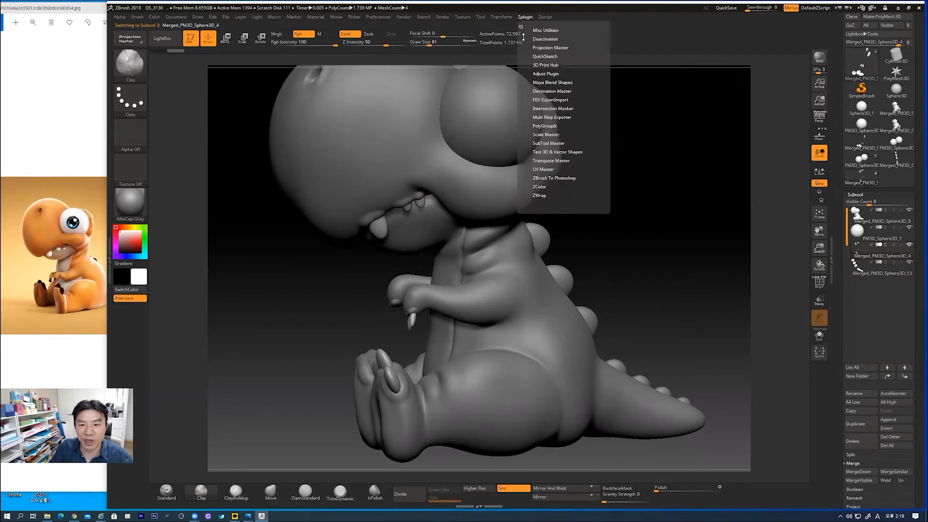
left_click(542, 143)
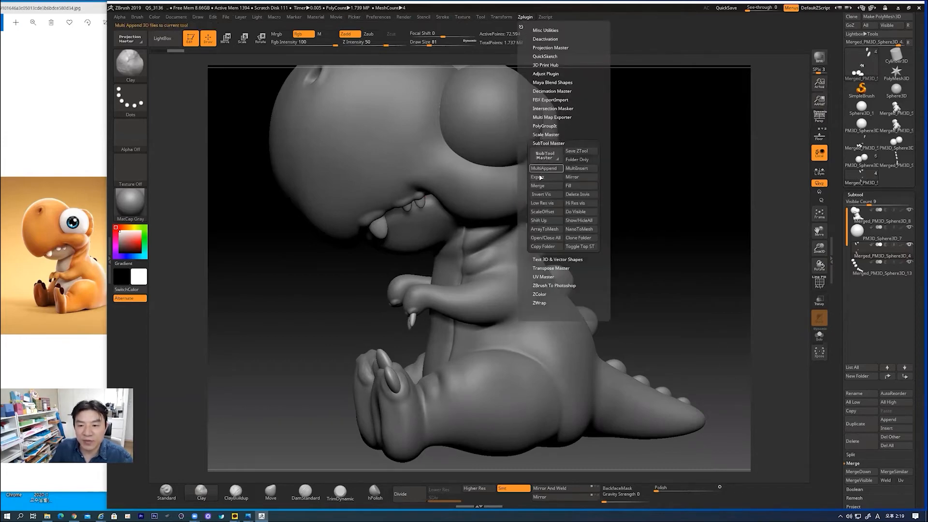
left_click(577, 177)
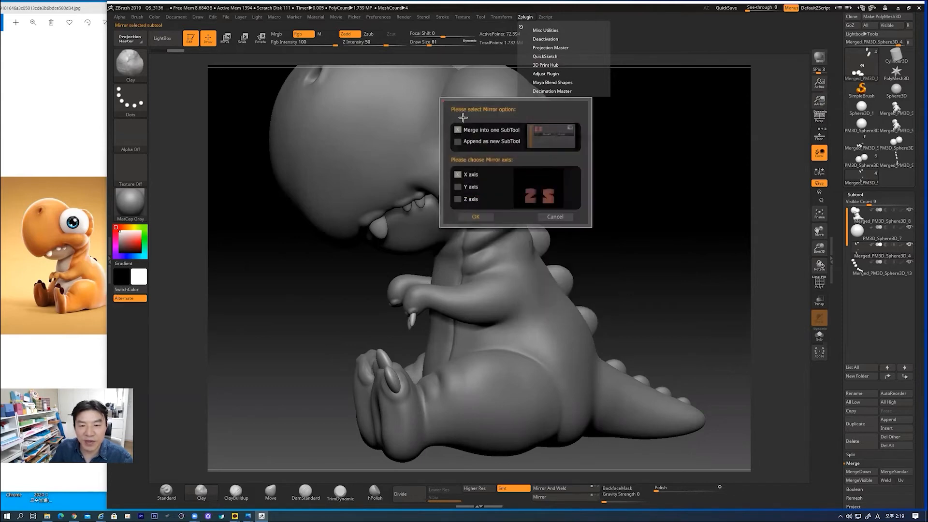
left_click(476, 218)
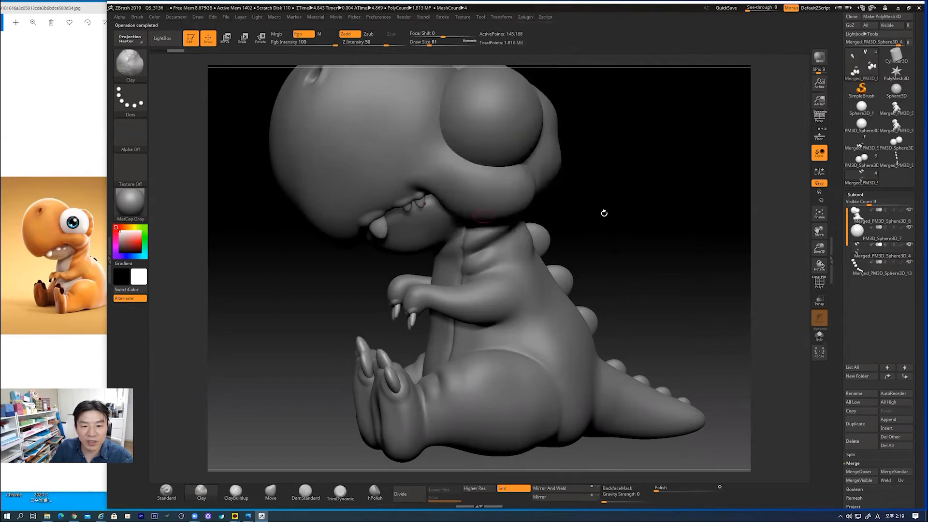
- Make the dinosaur's body the active subtool and choose the Move brush with a draw size of 169
left_click_drag(626, 207, 612, 260)
left_click(864, 216)
left_click_drag(639, 280, 617, 280)
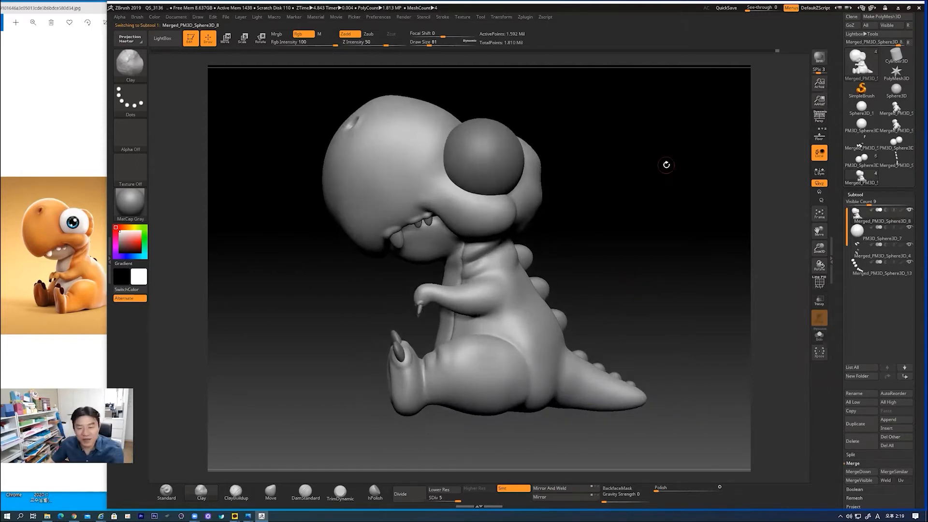
left_click_drag(603, 280, 669, 284)
left_click_drag(568, 284, 605, 291)
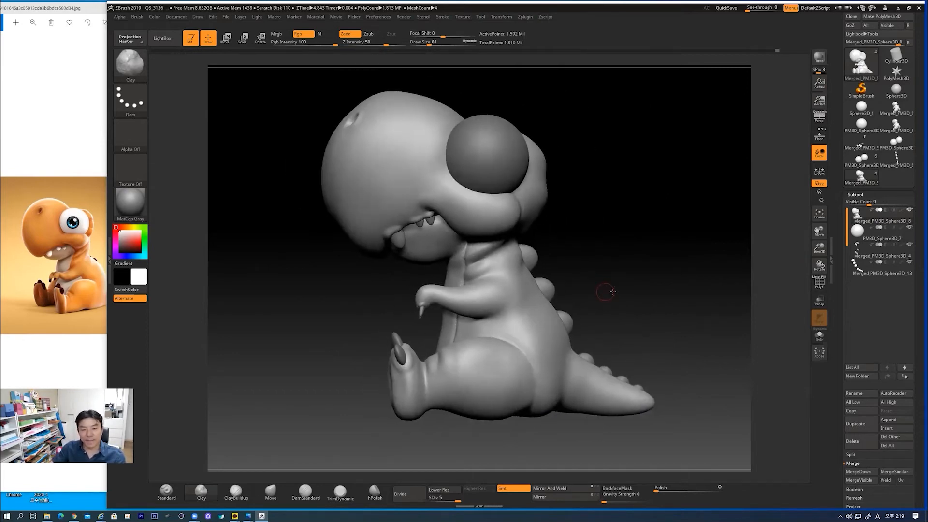
left_click_drag(672, 293, 635, 296)
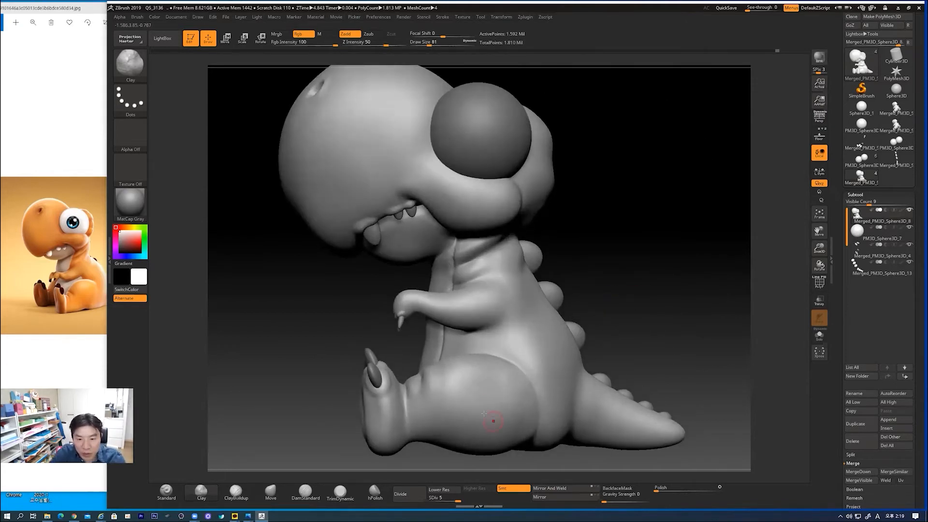
key("]")
key("]")
key("]")
key("]")
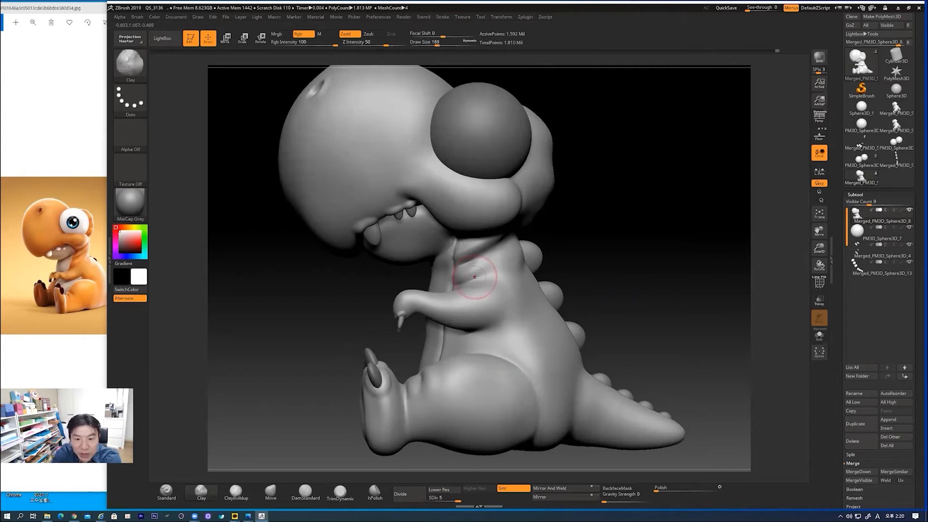
left_click(270, 491)
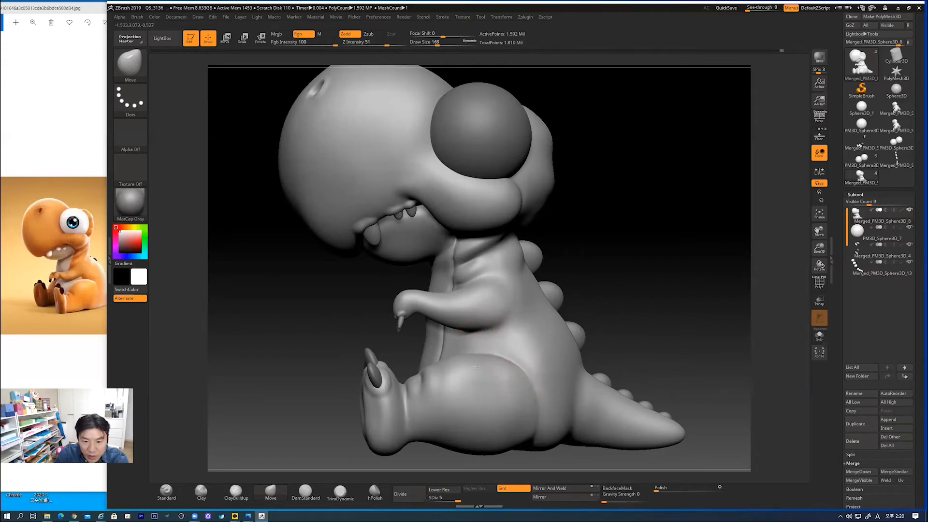
- Examine the dinosaur's legs, head and mouth from the front, side and three-quarter angles
left_click_drag(682, 346, 484, 377)
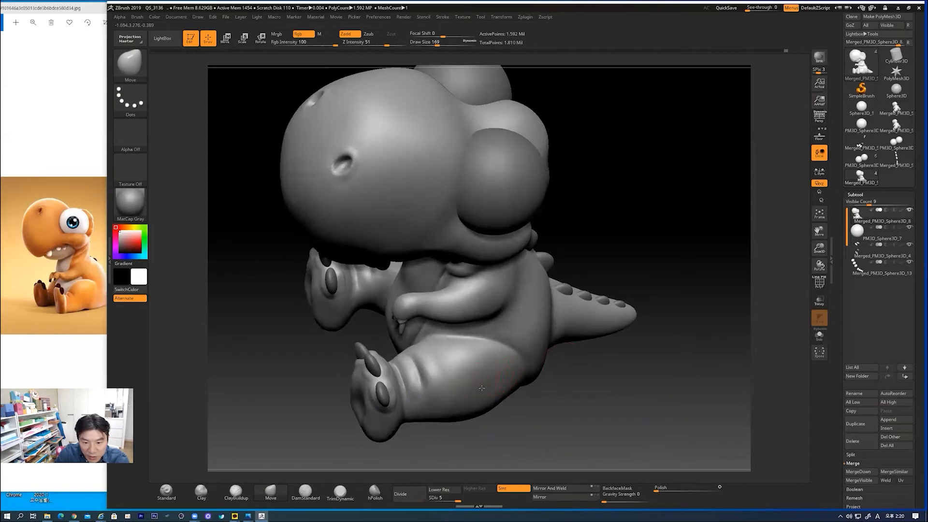
key("shift")
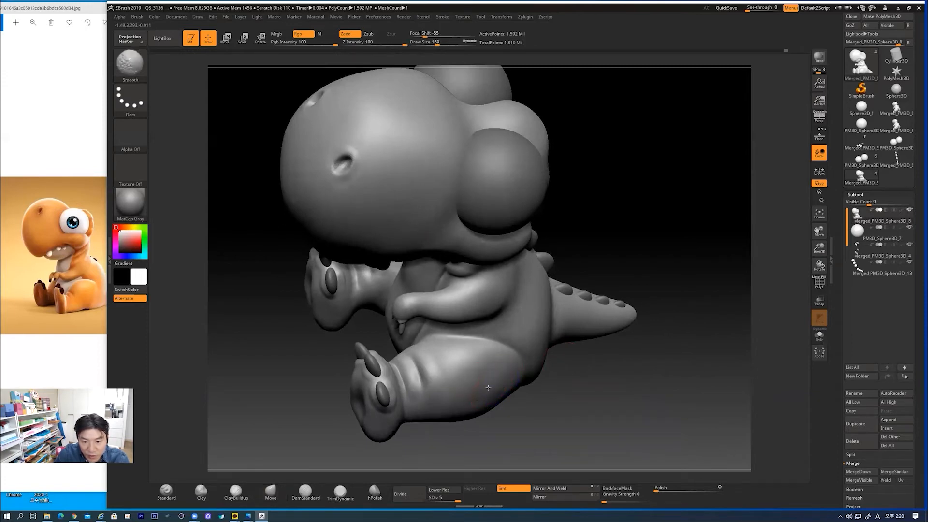
mouse_move(726, 286)
left_mouse_down()
mouse_move(729, 253)
mouse_move(728, 266)
mouse_move(673, 269)
mouse_move(636, 290)
mouse_move(672, 287)
mouse_move(604, 271)
left_mouse_up()
key("shift")
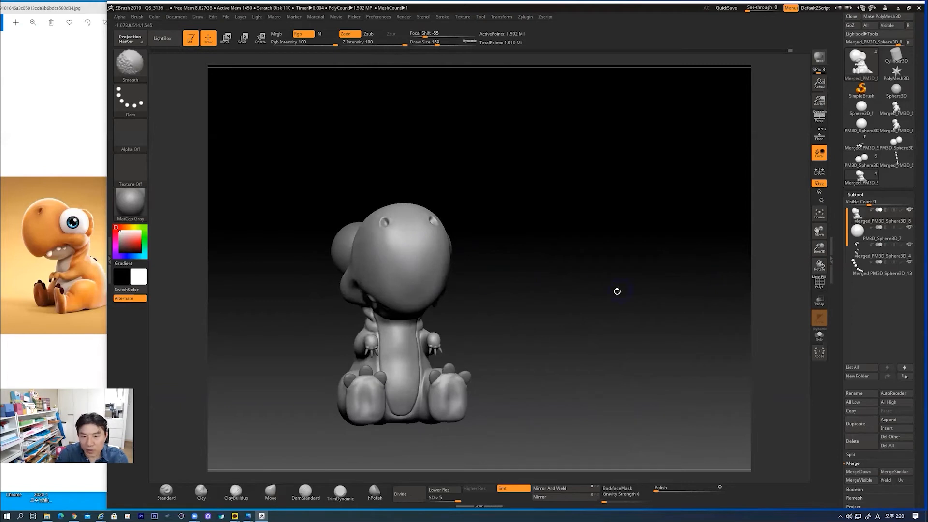
left_click_drag(605, 296, 428, 251)
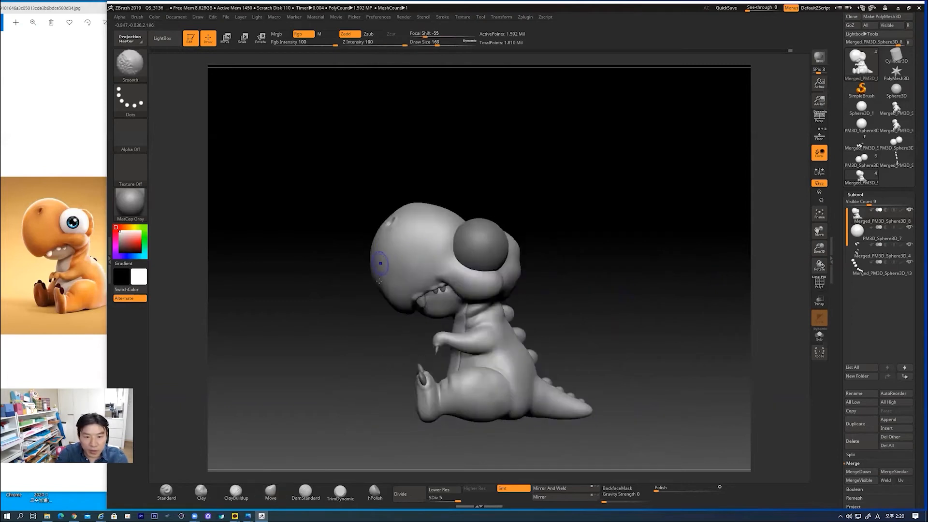
mouse_move(605, 265)
left_mouse_down()
mouse_move(545, 269)
mouse_move(534, 302)
mouse_move(594, 308)
mouse_move(577, 276)
mouse_move(619, 296)
left_mouse_up()
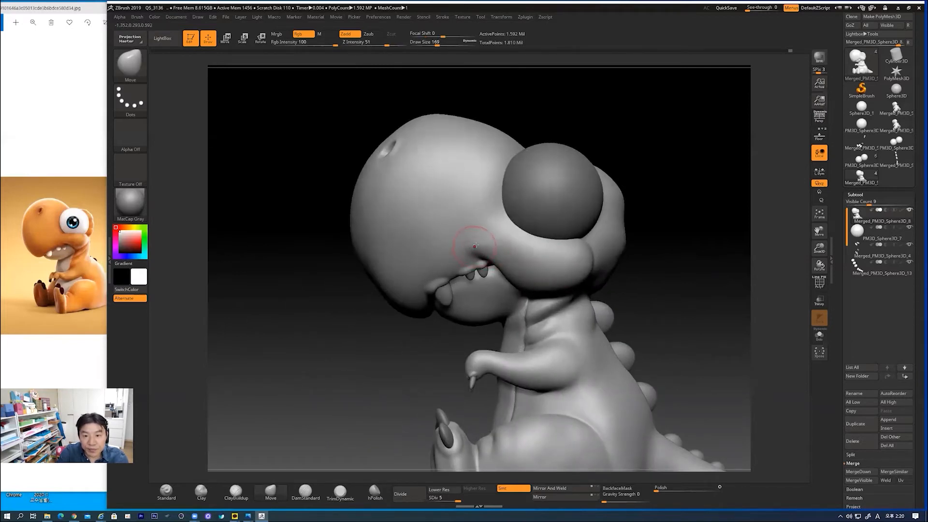
left_click_drag(678, 259, 590, 295, "alt")
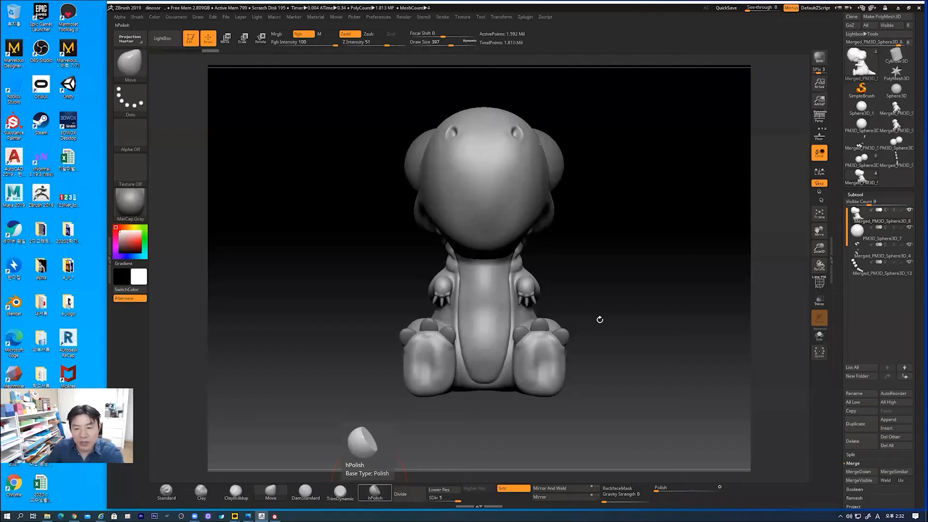
left_click_drag(600, 320, 632, 303)
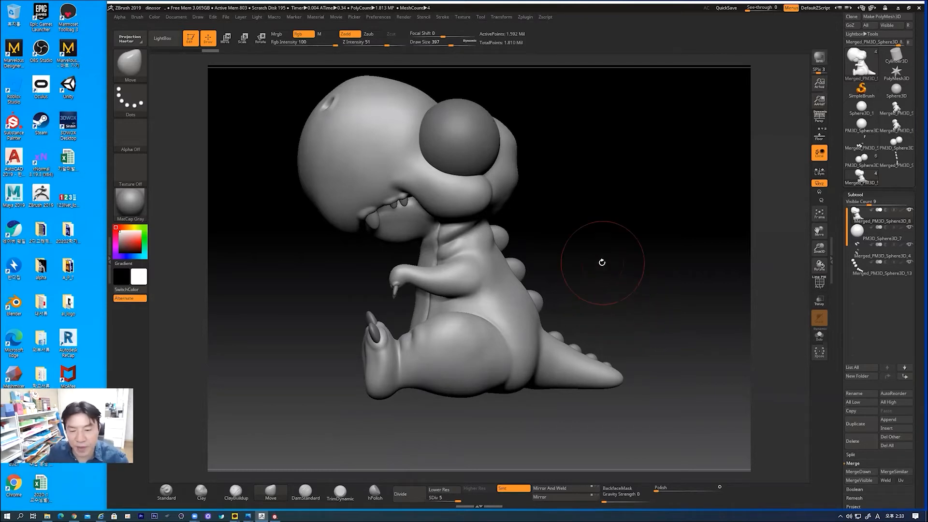
mouse_move(594, 254)
left_mouse_down()
mouse_move(580, 259)
mouse_move(611, 267)
mouse_move(611, 298)
left_mouse_up()
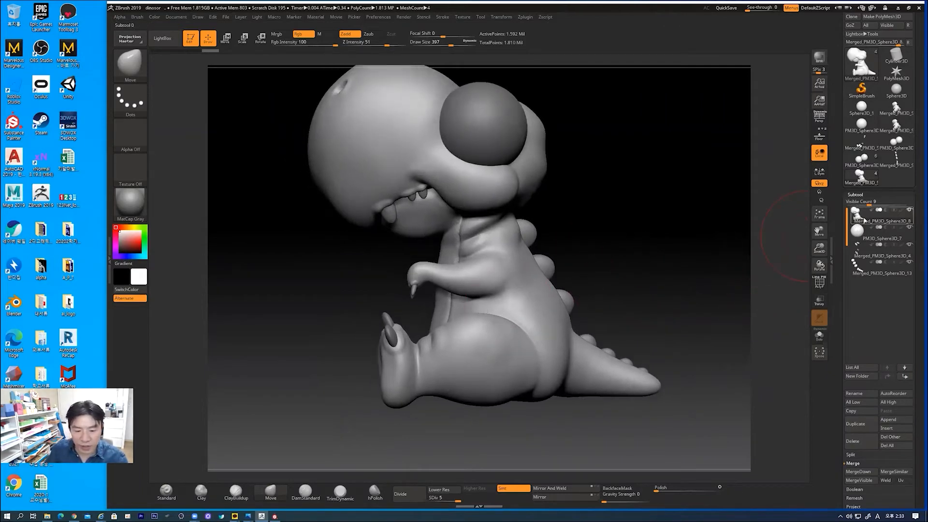
- Lower the body to subdivision level 1 and display its polygon wireframe
key("shift+d")
key("shift+d")
key("shift+d")
key("shift+d")
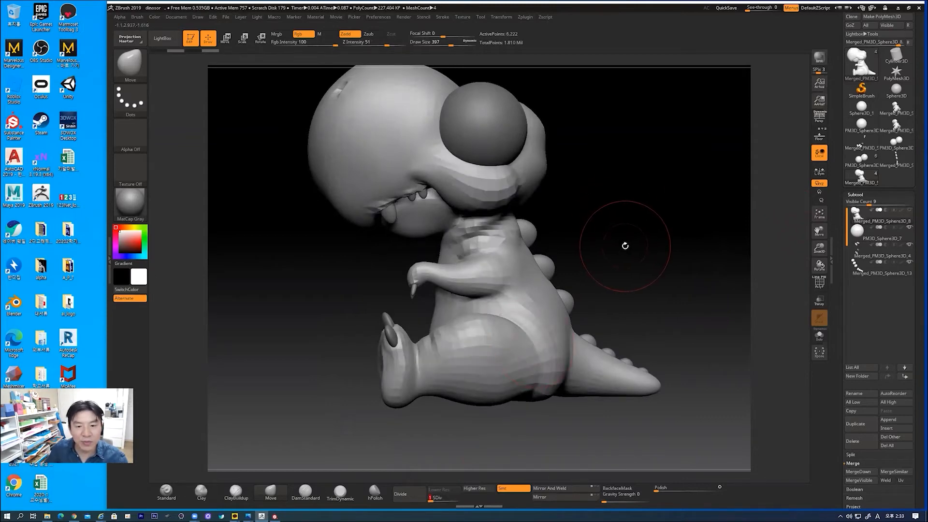
left_click(820, 283)
mouse_move(650, 164)
left_mouse_down()
mouse_move(660, 157)
mouse_move(662, 186)
mouse_move(622, 210)
mouse_move(654, 189)
mouse_move(672, 191)
mouse_move(648, 201)
mouse_move(642, 240)
left_mouse_up()
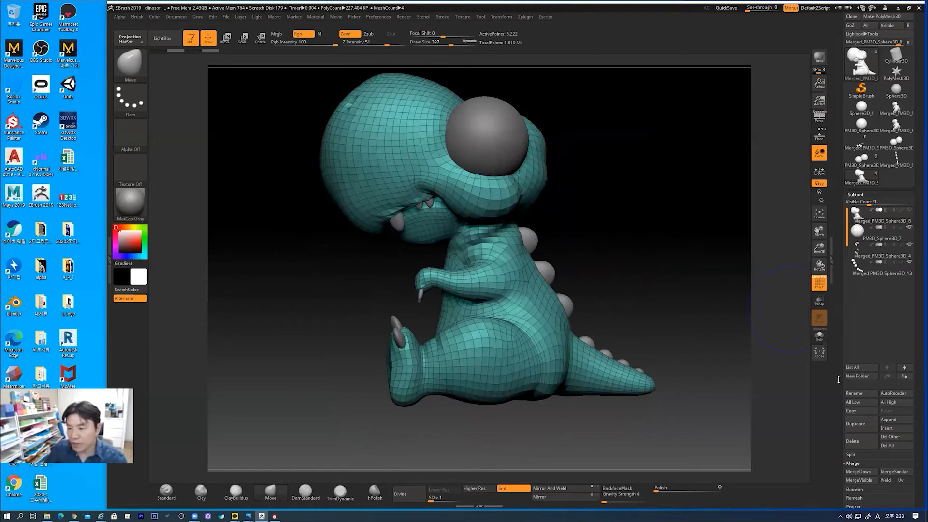
- Save the current dinosaur project to file
left_click_drag(840, 299, 837, 252)
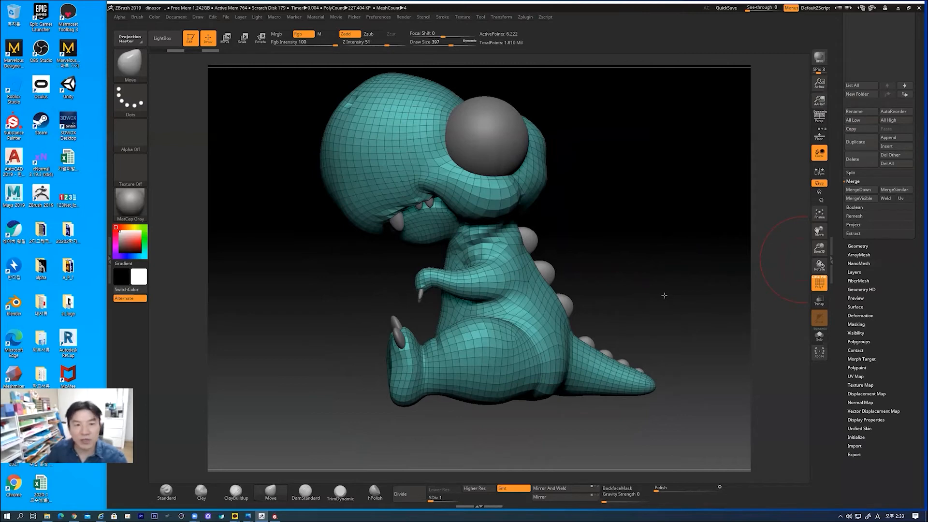
left_click_drag(664, 296, 512, 73)
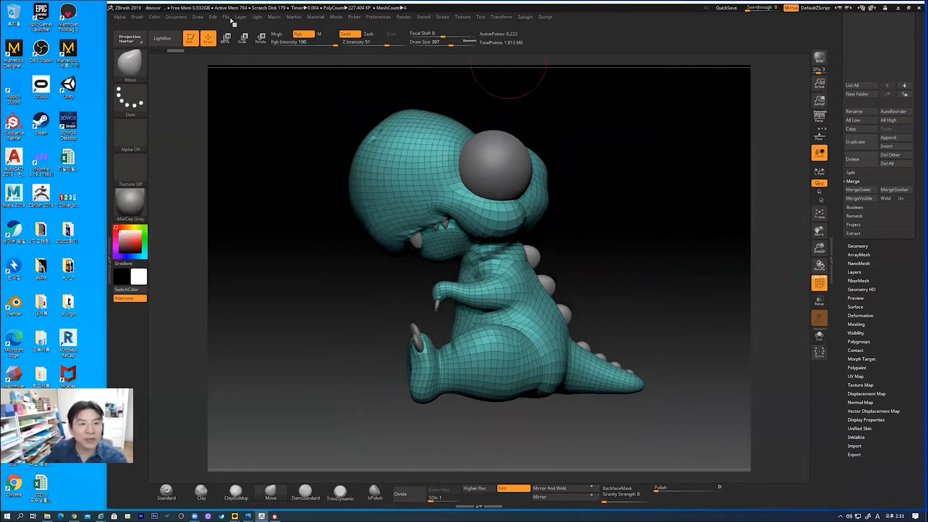
left_click(226, 17)
left_click(277, 31)
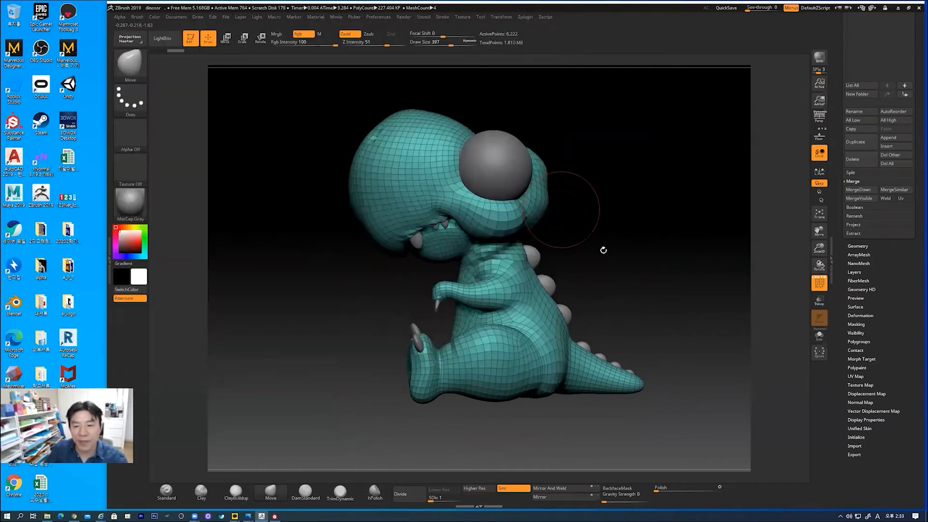
left_click(553, 23)
left_click_drag(616, 261, 677, 253)
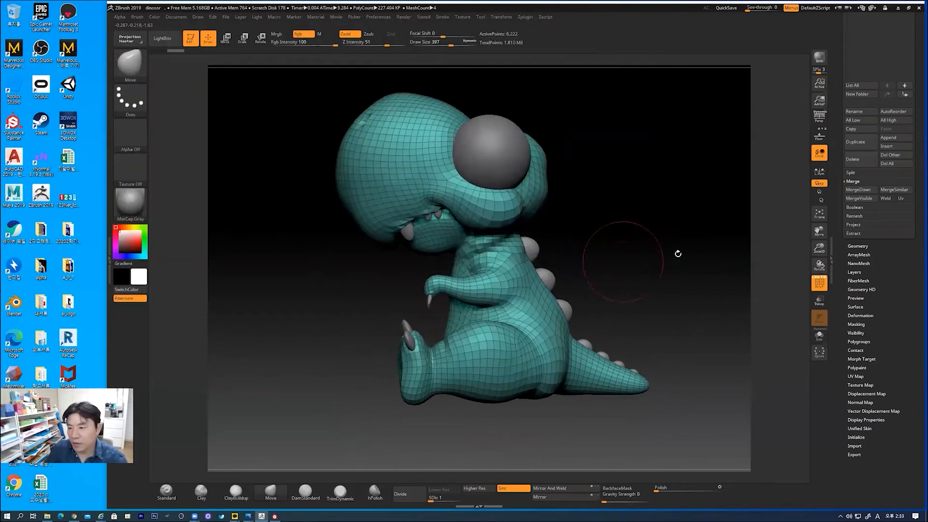
- Remesh the body with ZRemesher at a target polygons count of 1
scroll(837, 295, "up", 3)
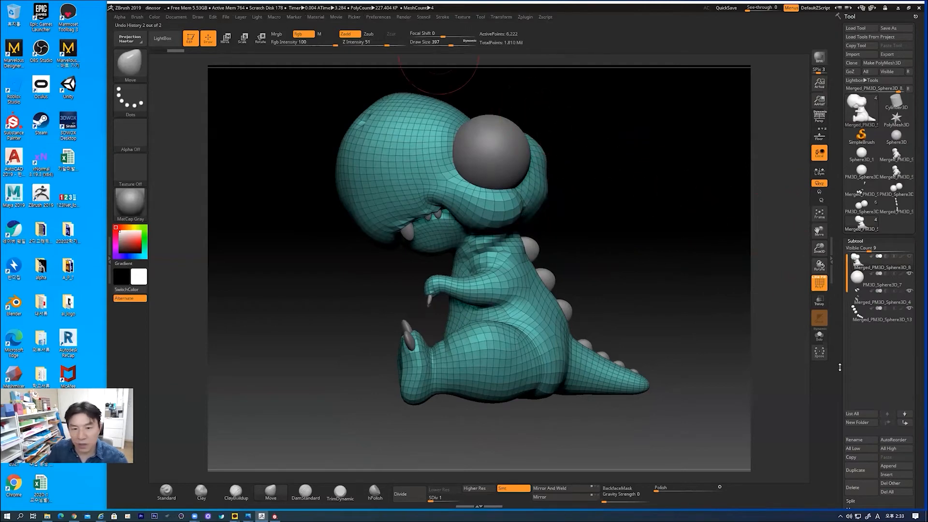
mouse_move(646, 207)
left_mouse_down()
mouse_move(637, 210)
mouse_move(645, 211)
left_mouse_up()
left_click_drag(839, 357, 842, 326)
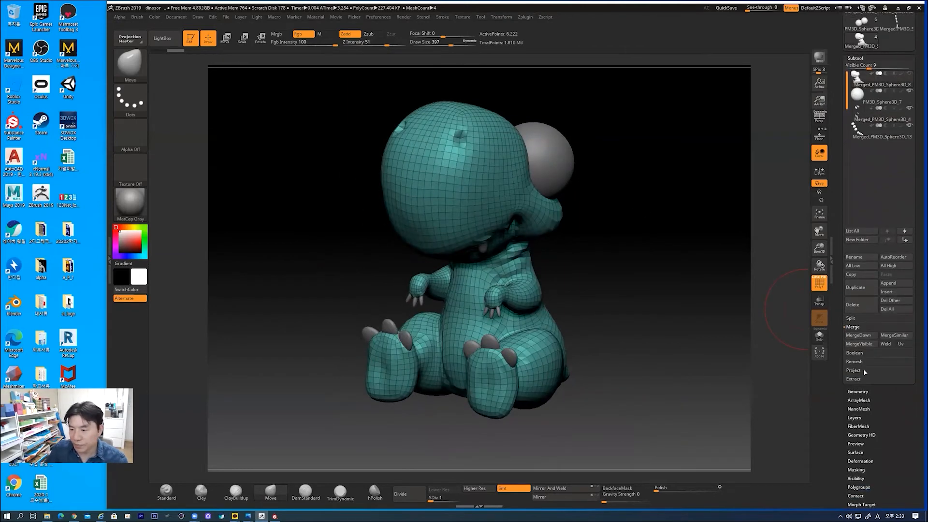
left_click(858, 392)
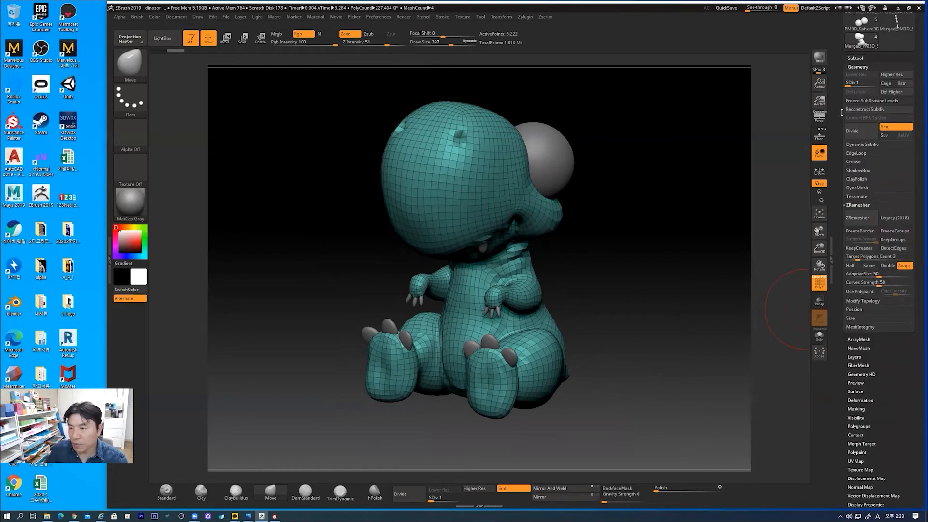
left_click_drag(607, 190, 595, 186)
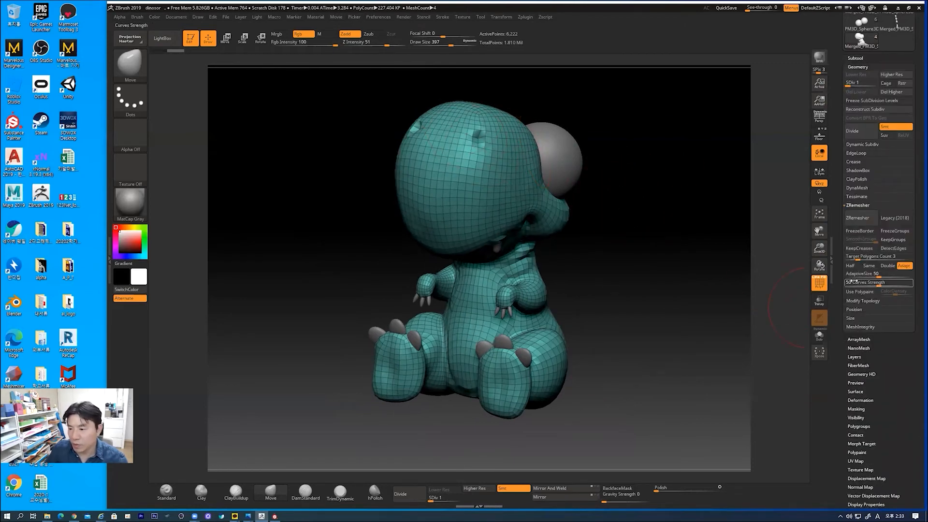
left_click(868, 260)
type("1")
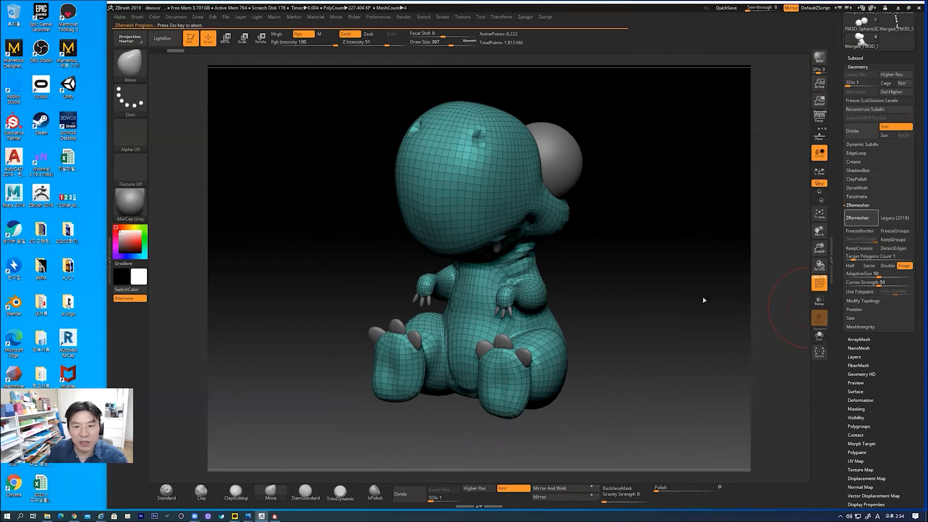
- Select the dinosaur's eye spheres and activate the Move gizmo on them in the front view
left_click_drag(668, 305, 686, 298)
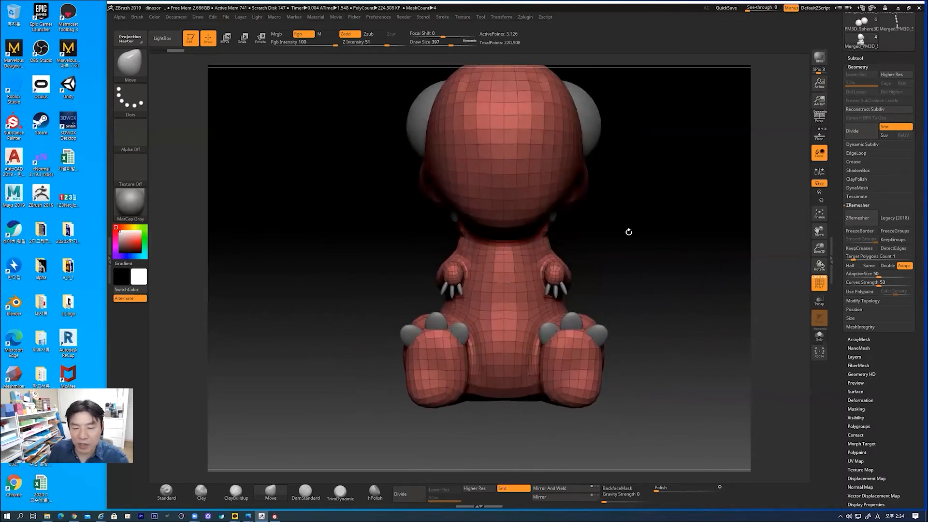
left_click_drag(627, 230, 606, 206)
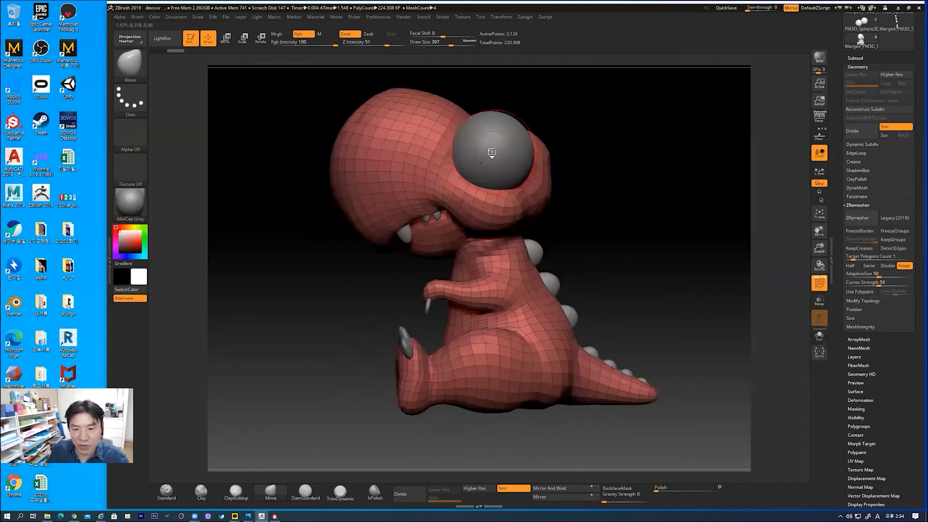
left_click(491, 152, "alt")
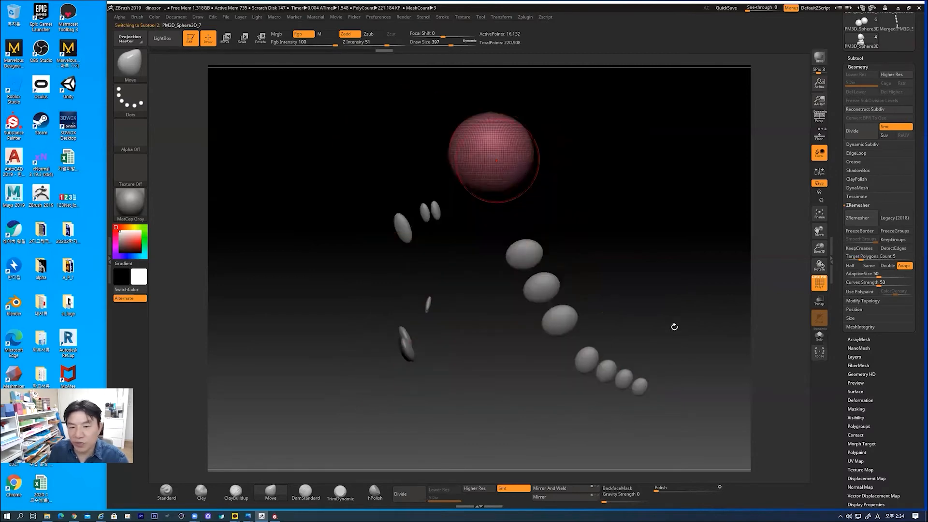
left_click_drag(659, 253, 643, 254)
mouse_move(617, 214)
left_mouse_down()
mouse_move(618, 255)
mouse_move(598, 211)
mouse_move(602, 235)
left_mouse_up()
left_click_drag(372, 95, 342, 80, "alt")
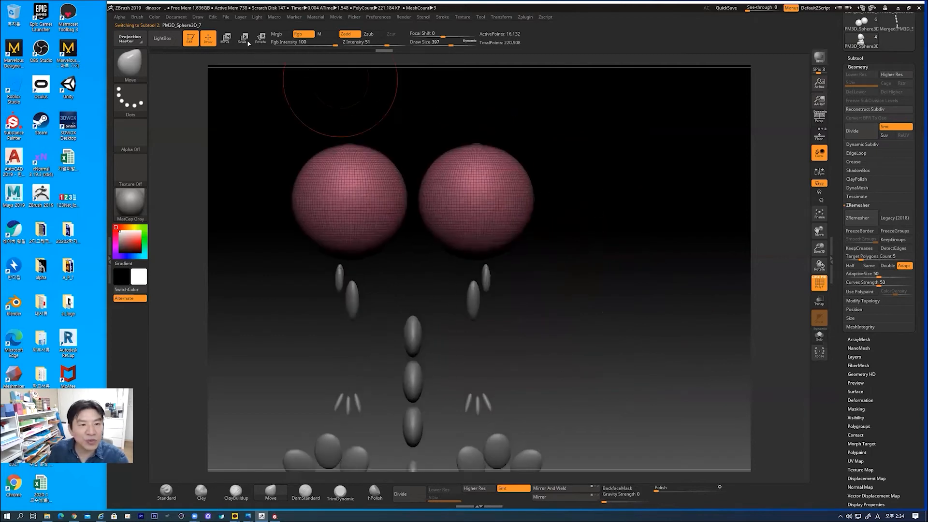
left_click(226, 38)
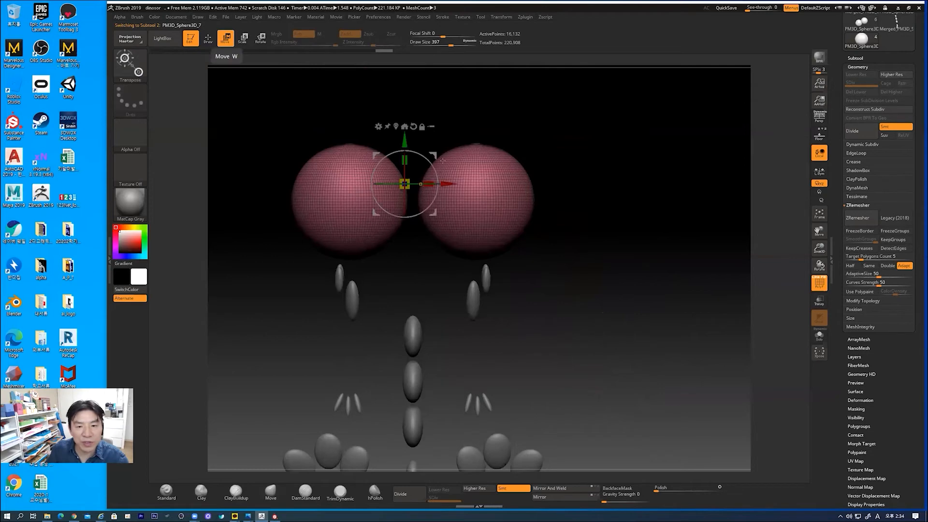
left_click_drag(433, 166, 431, 158)
left_click_drag(435, 190, 436, 200)
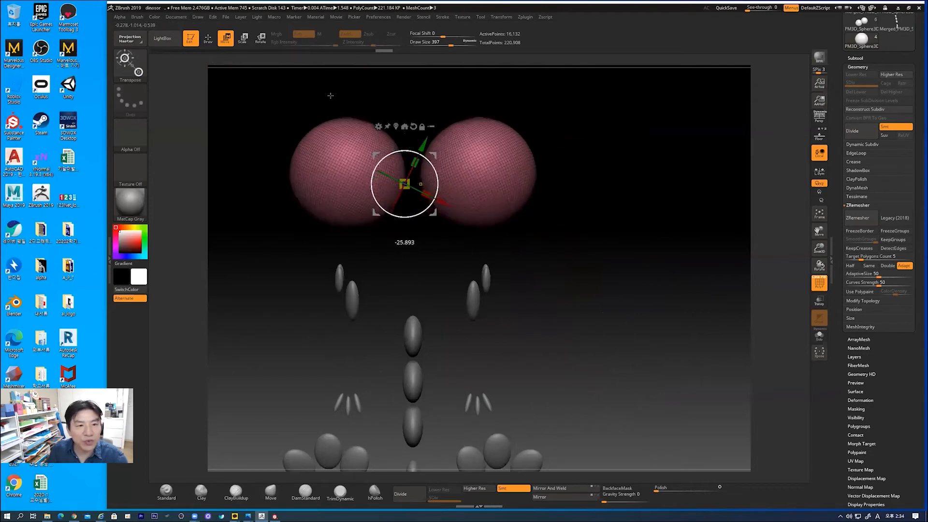
key("ctrl+z")
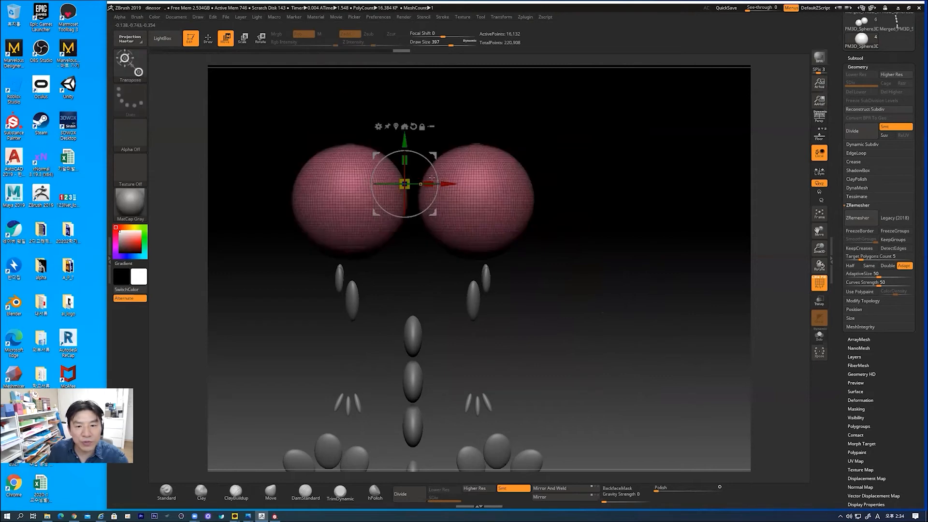
- Rotate the pair of eye spheres about 90 degrees in the front view and move them back down toward the head
mouse_move(437, 210)
left_mouse_down()
mouse_move(439, 229)
mouse_move(436, 222)
left_mouse_up()
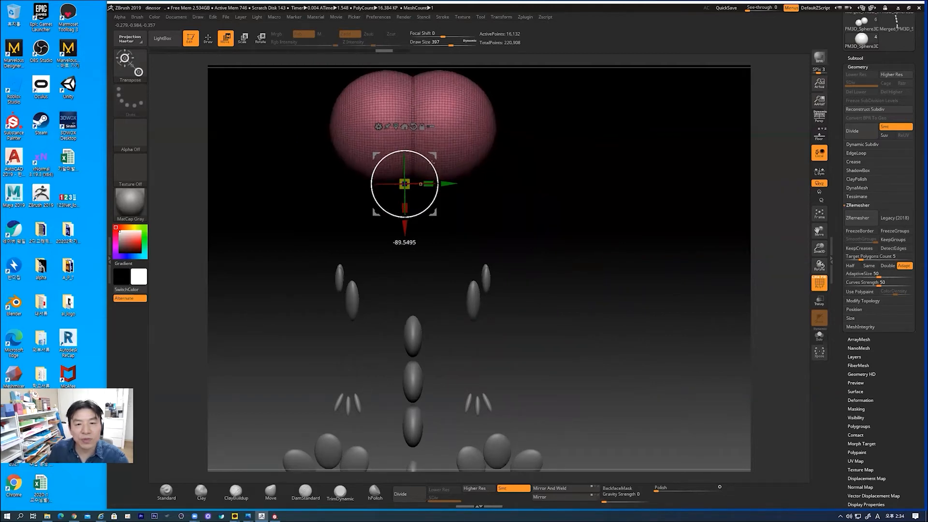
left_click_drag(425, 165, 397, 202)
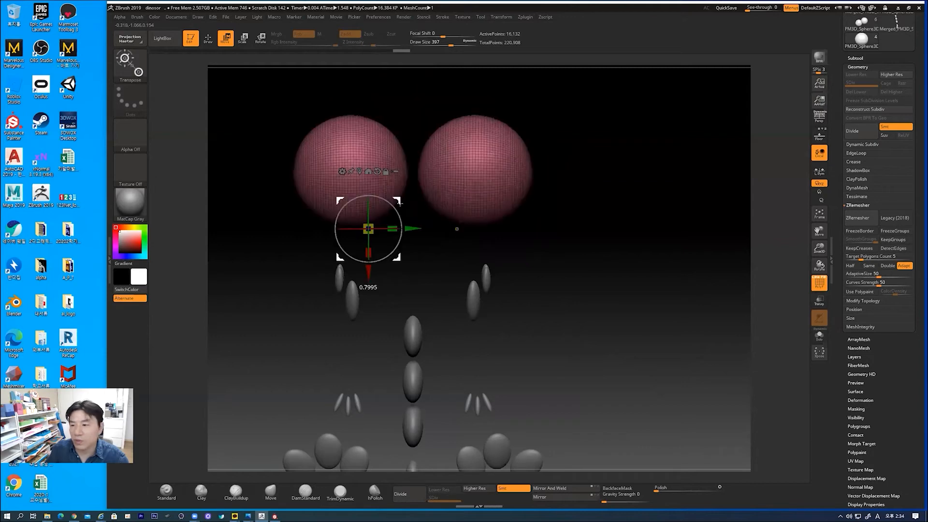
- Show the other subtools and fit the eye spheres into the sides of the head from the front and side views
left_click(851, 58)
left_click(909, 75)
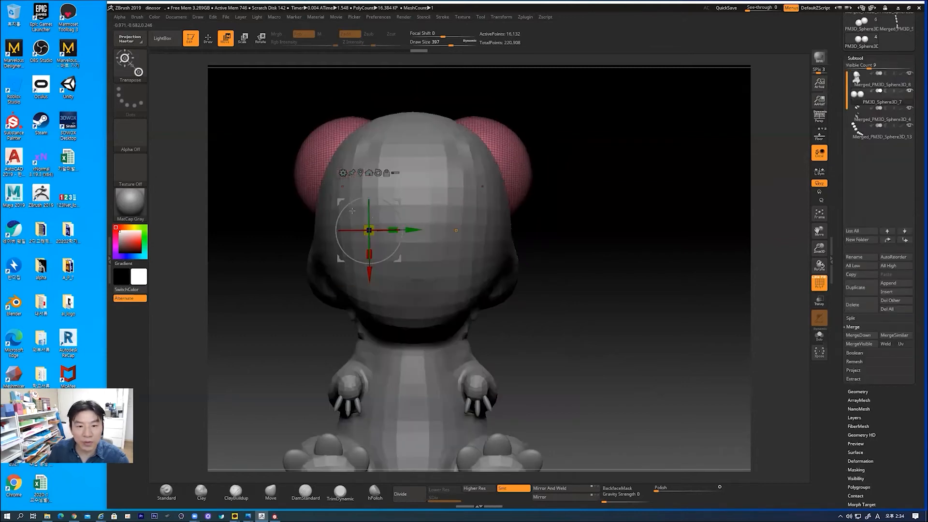
mouse_move(398, 215)
left_mouse_down()
mouse_move(400, 199)
mouse_move(394, 218)
left_mouse_up()
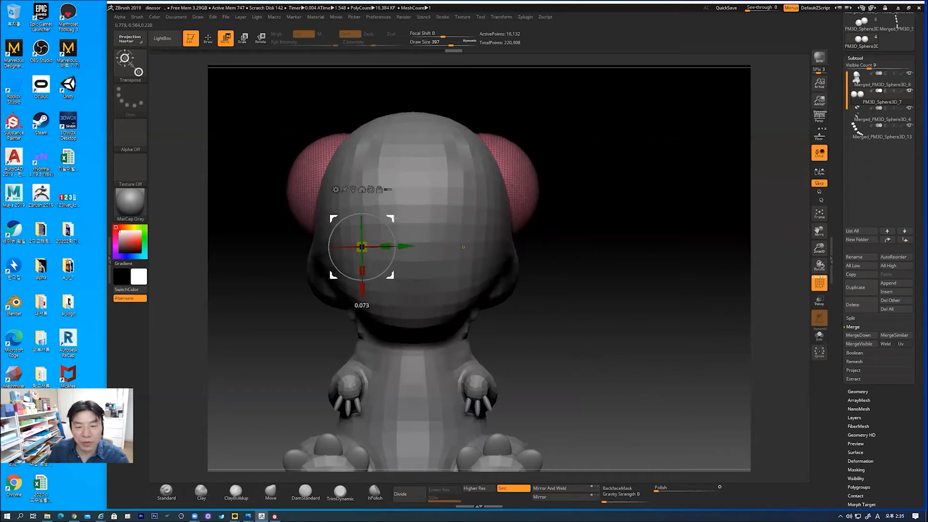
left_click_drag(613, 231, 611, 232, "shift")
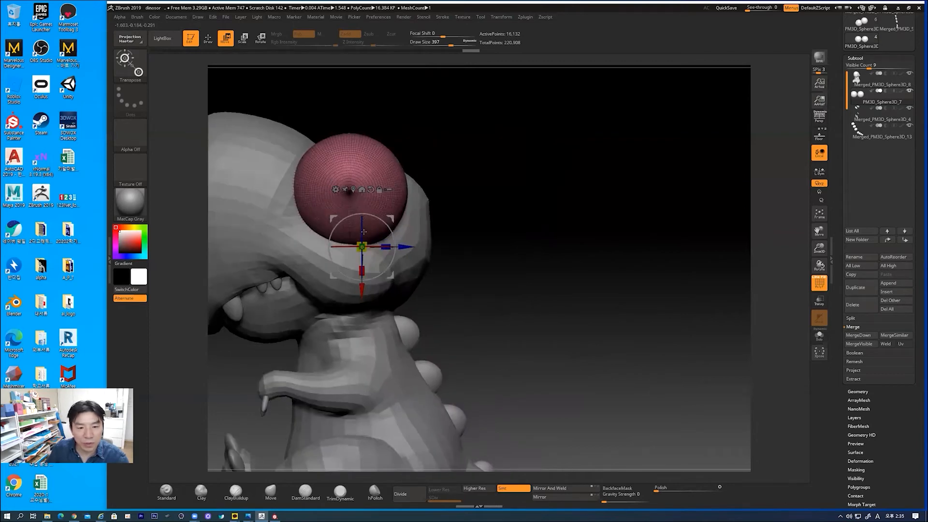
left_click_drag(392, 218, 378, 234)
left_click_drag(508, 233, 628, 265, "shift")
left_click_drag(458, 280, 462, 279)
left_click_drag(590, 201, 531, 256)
left_click_drag(650, 242, 674, 239)
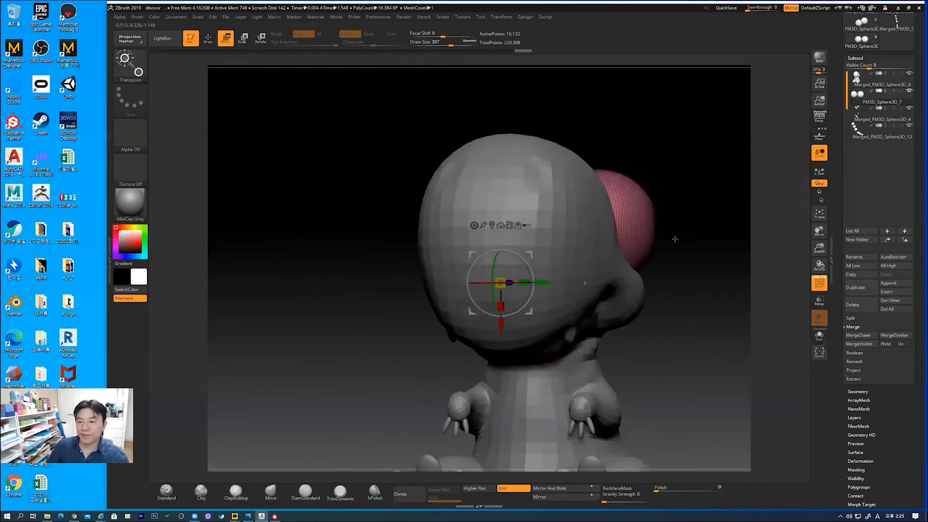
- Try to ZRemesh the eye spheres to half their polygon count with Adapt turned off
left_click(853, 392)
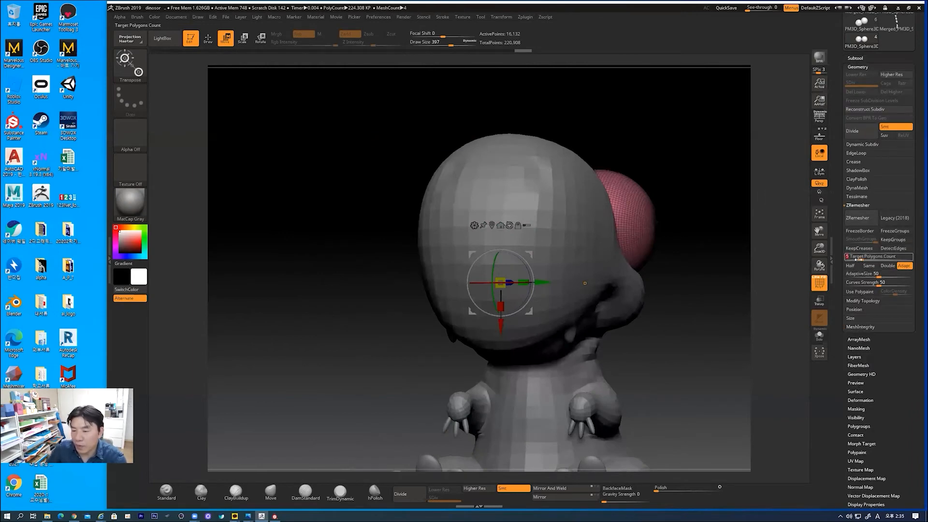
mouse_move(864, 47)
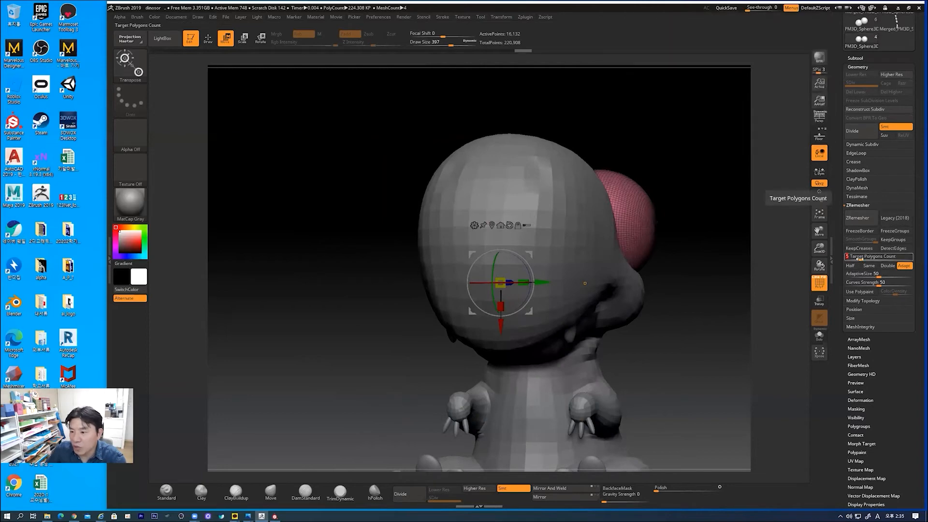
left_click(860, 257)
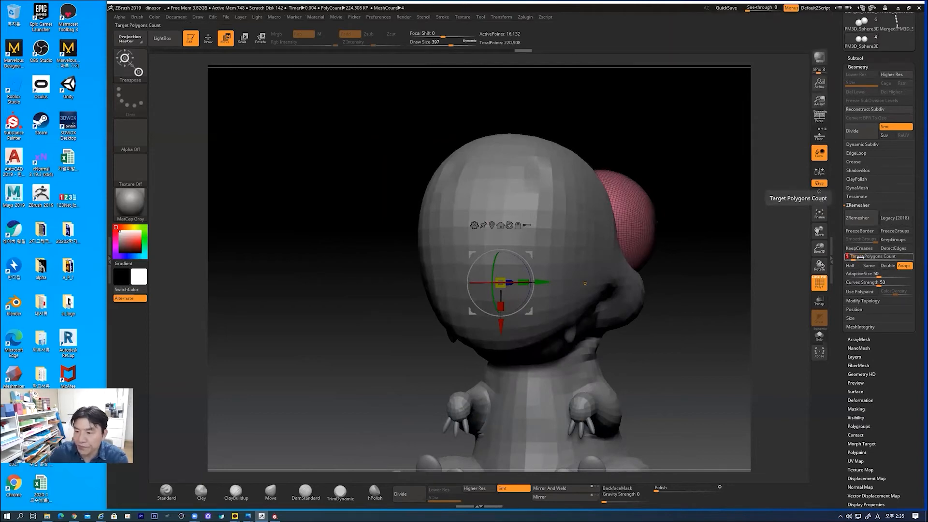
left_click(905, 266)
left_click_drag(727, 278, 502, 233)
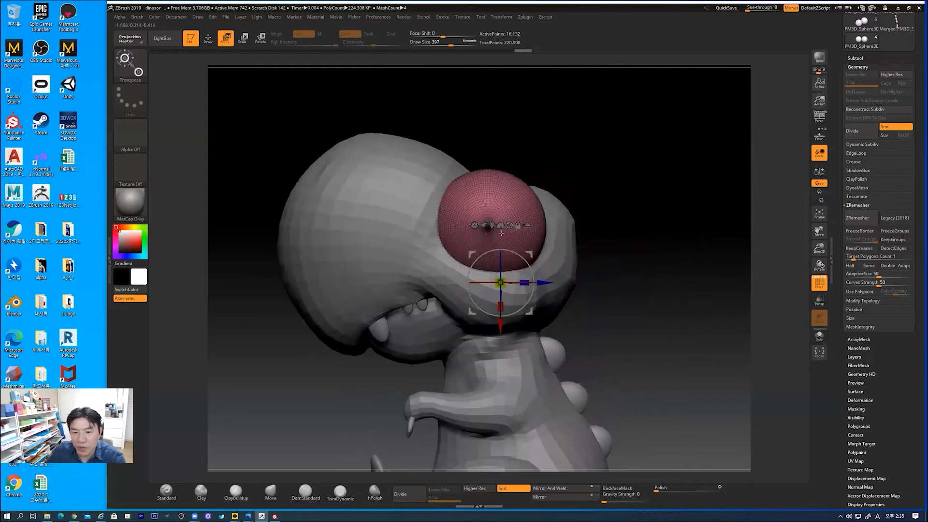
left_click(850, 265)
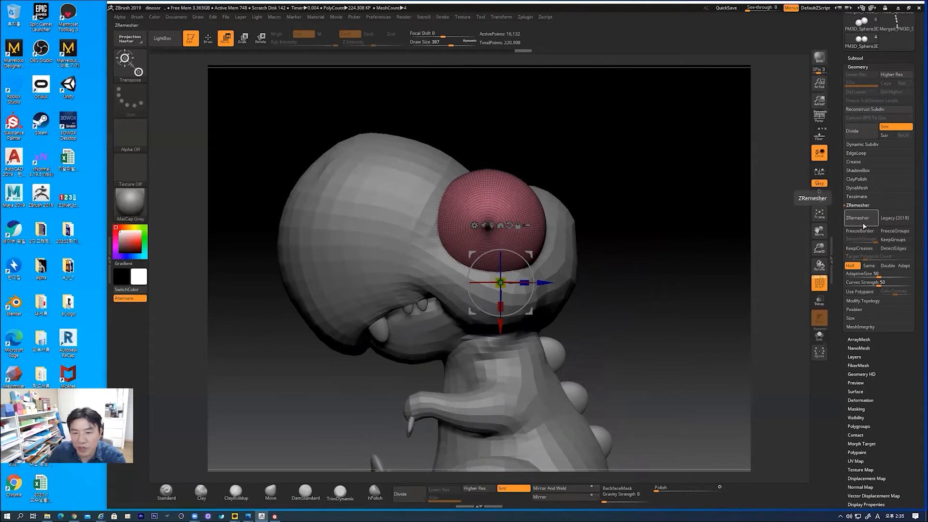
left_click(863, 223)
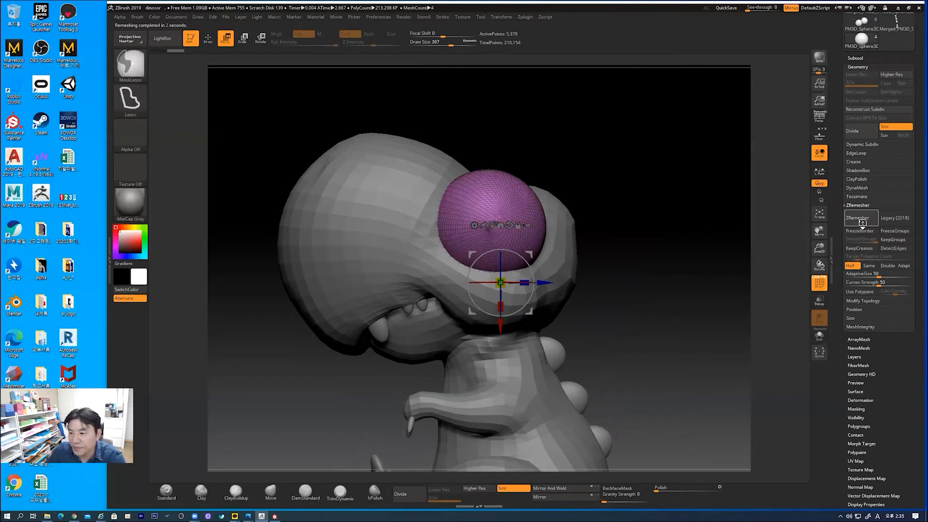
left_click_drag(658, 257, 626, 269)
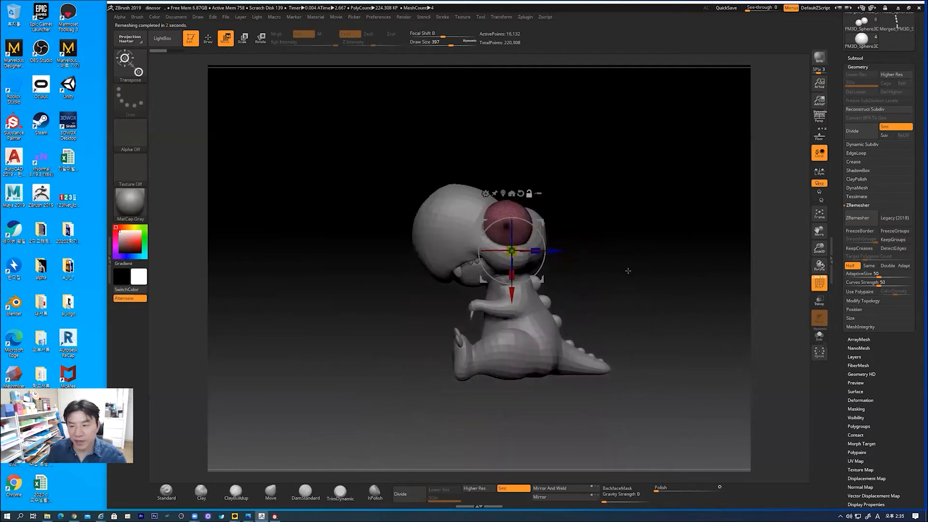
- Select the subtool with the teeth and claws and ZRemesh it with a target polygon count of 1
left_click(855, 59)
left_click(864, 116)
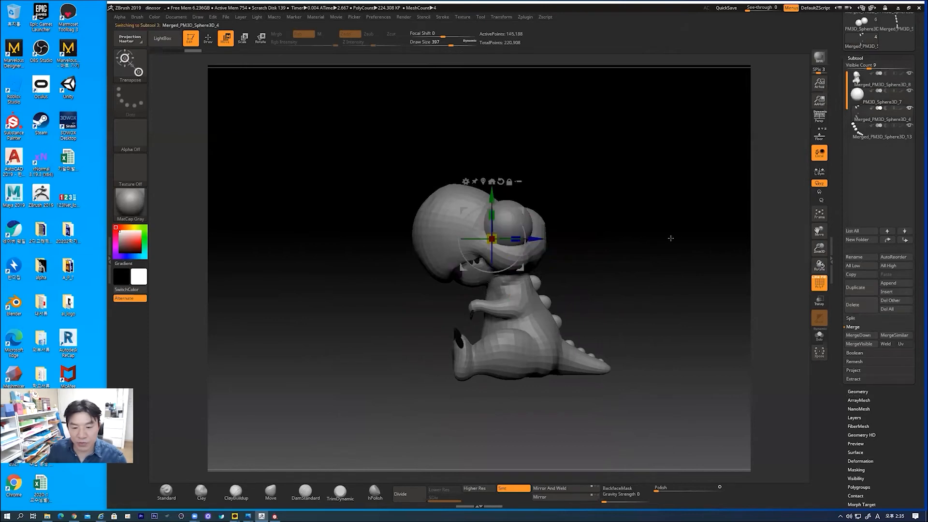
left_click_drag(629, 231, 644, 170, "alt")
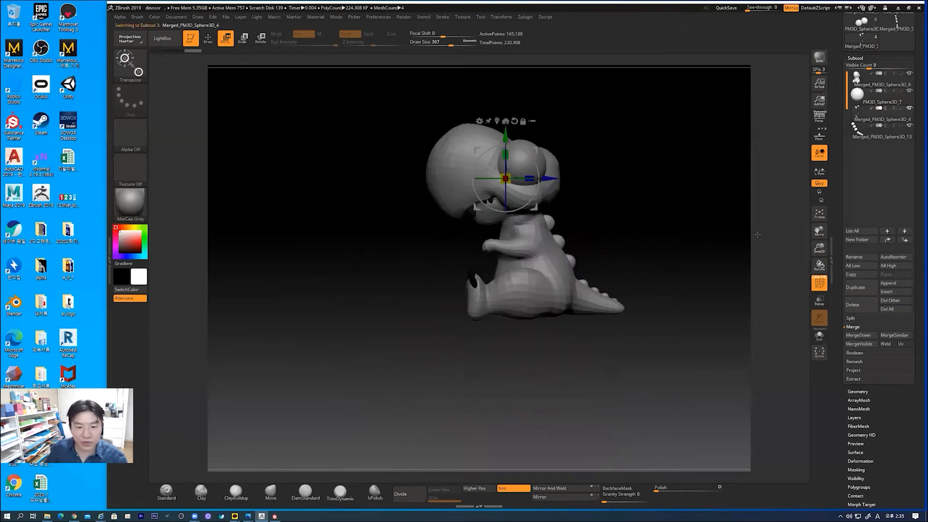
key("f")
left_click_drag(757, 235, 740, 114, "alt")
left_click(858, 391)
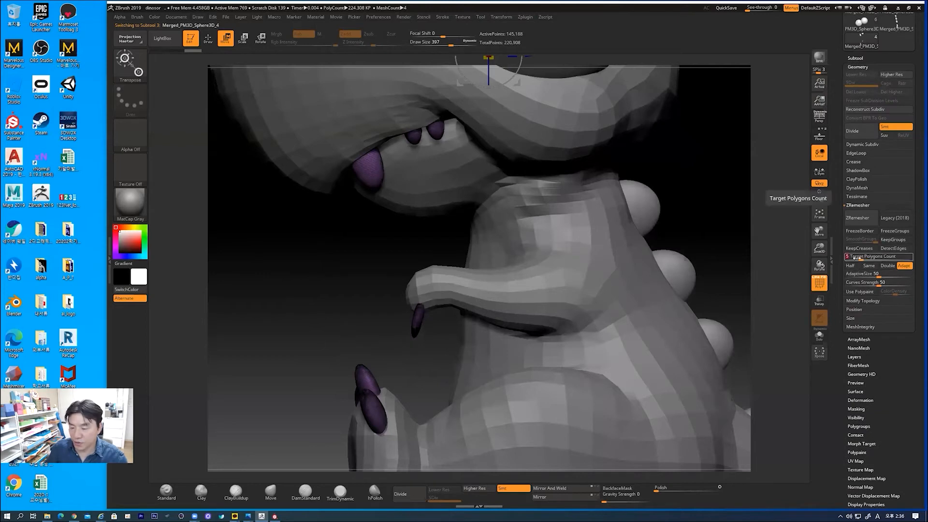
key("Return")
left_click(859, 218)
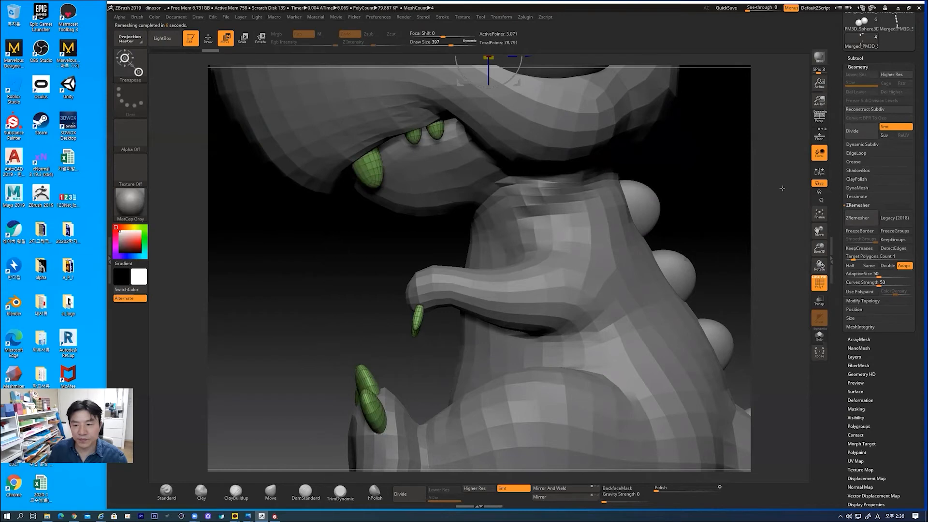
left_click_drag(782, 188, 785, 188)
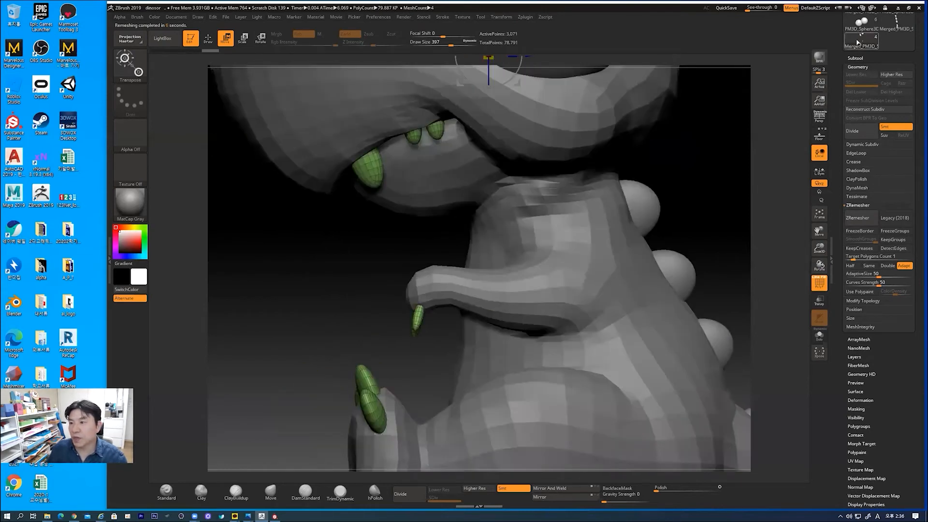
mouse_move(857, 43)
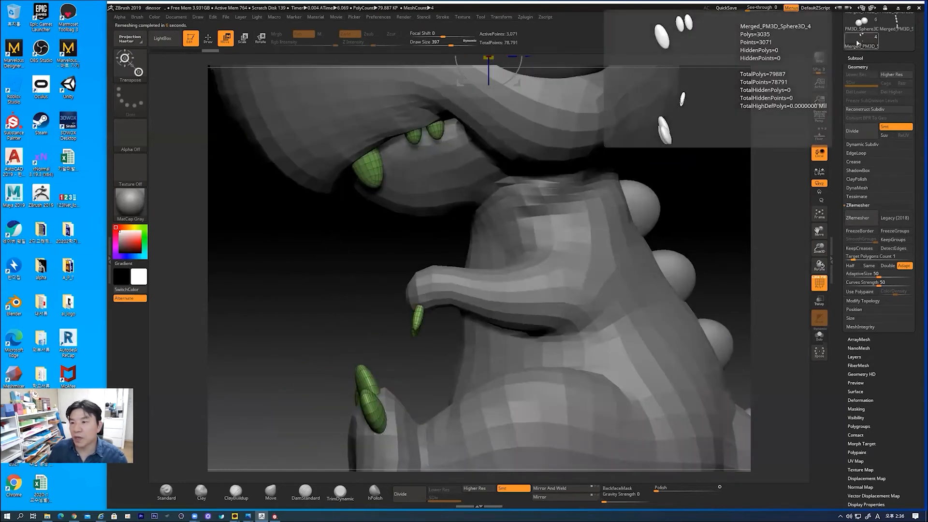
- Select the spikes along the back and tail and ZRemesh them with a target polygon count of 1
left_click(675, 269, "alt")
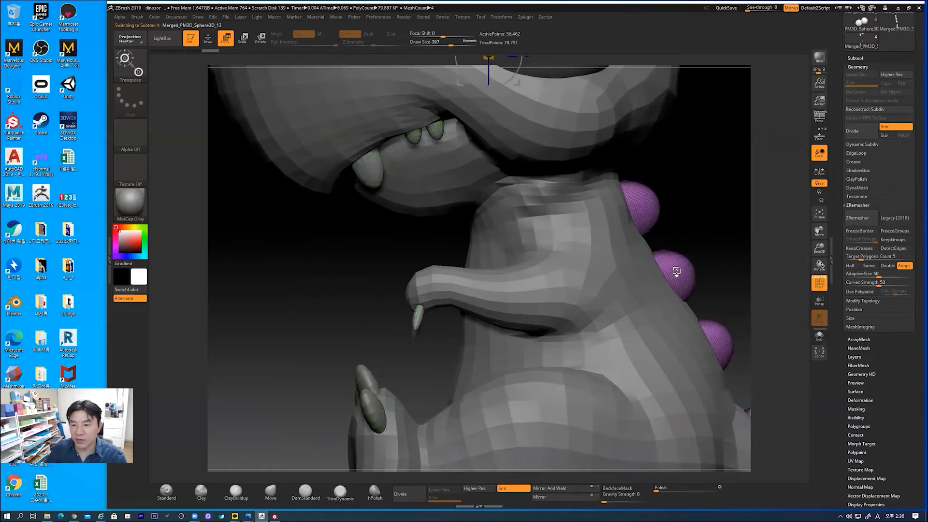
left_click(863, 257)
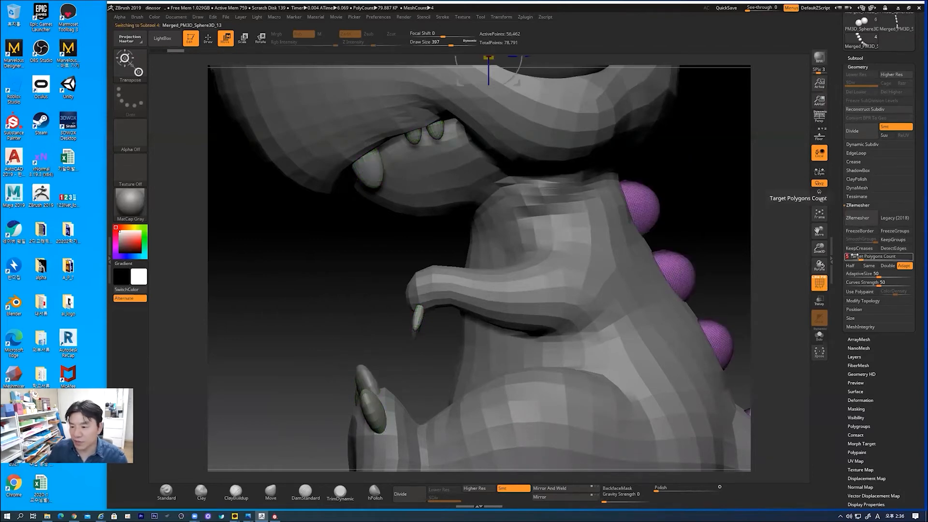
type("1")
key("Return")
left_click(865, 218)
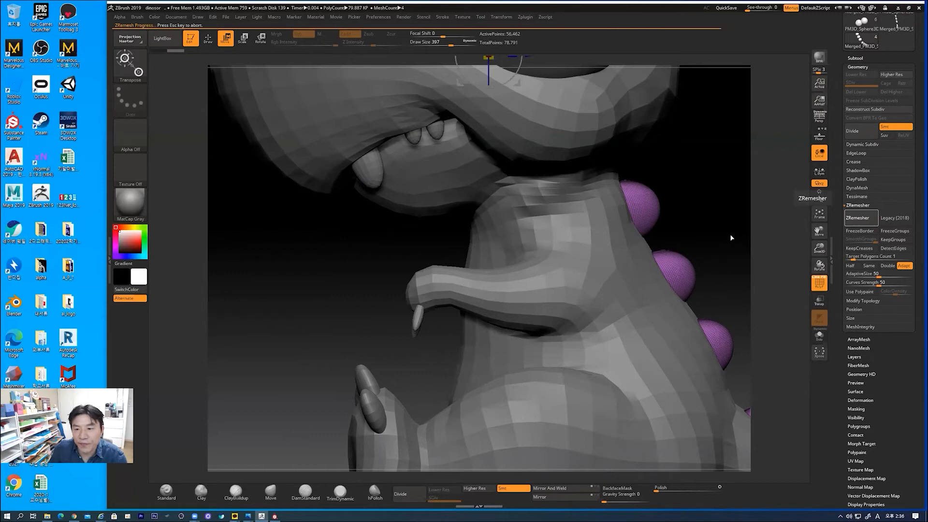
left_click_drag(692, 208, 776, 298, "alt")
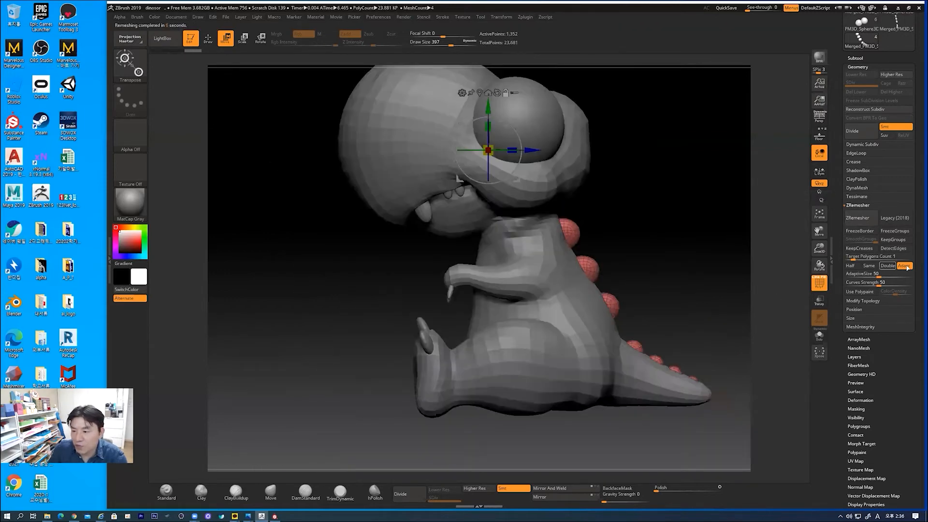
- Try to ZRemesh the back and tail spikes again at half their polygon count with Adapt turned off
left_click(850, 266)
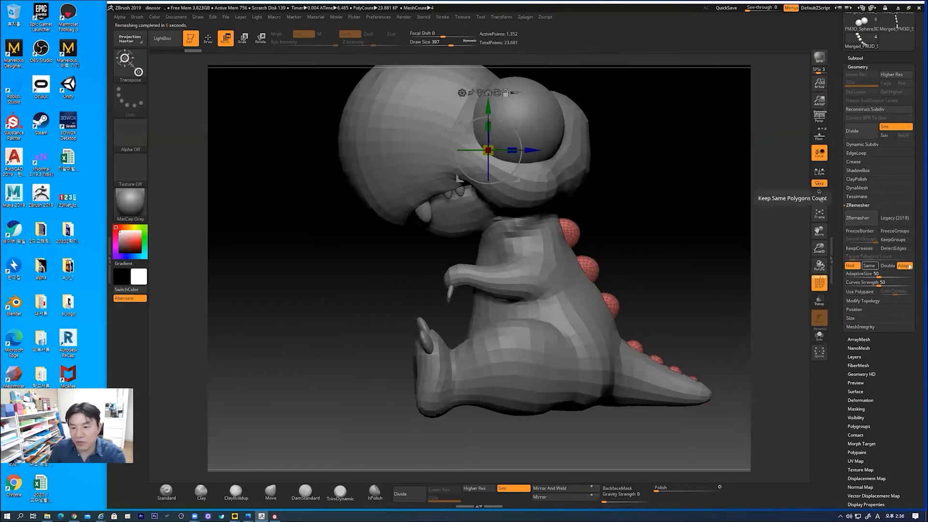
left_click(857, 217)
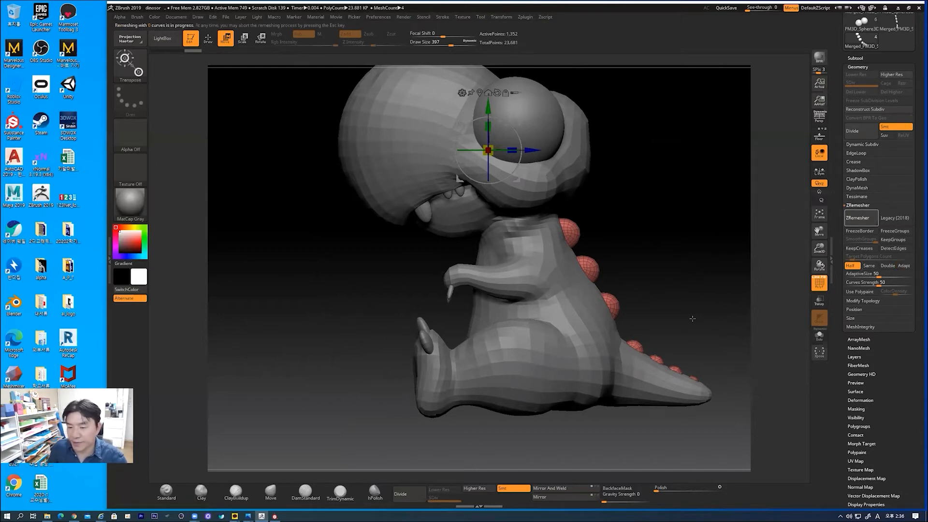
left_click_drag(671, 292, 623, 332, "shift")
- Export the dinosaur body subtool as an OBJ named Merged_PM3D_Sphere3D_8 in the 8주차 folder
left_click_drag(835, 194, 839, 223)
left_click_drag(828, 132, 816, 158)
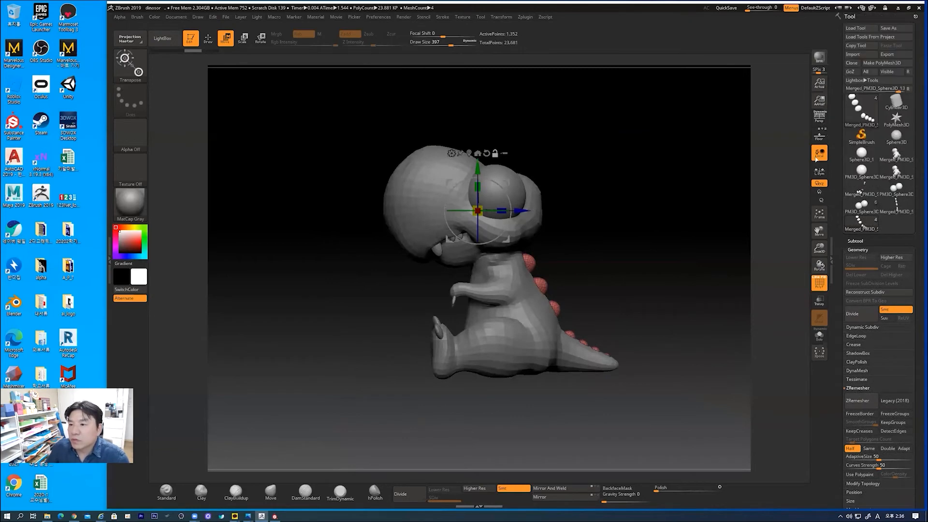
left_click_drag(608, 256, 609, 300, "alt")
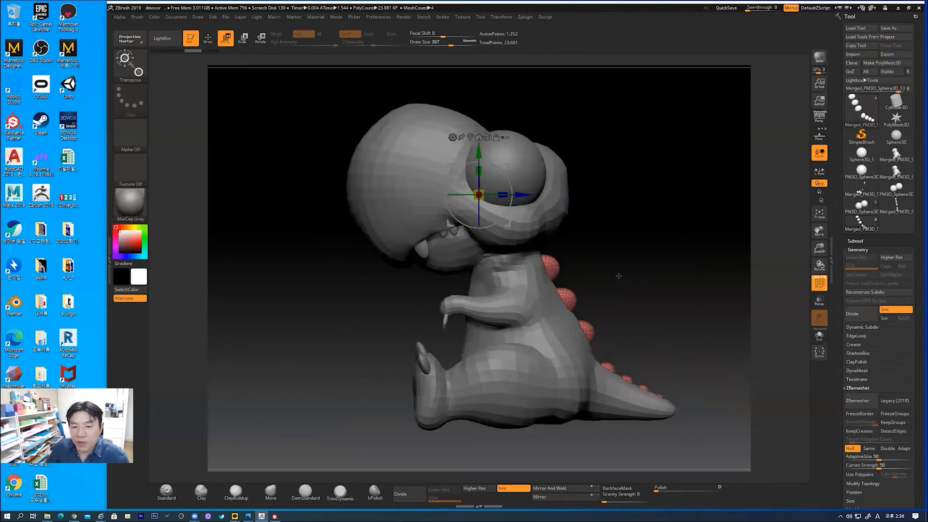
left_click_drag(626, 267, 625, 252, "alt")
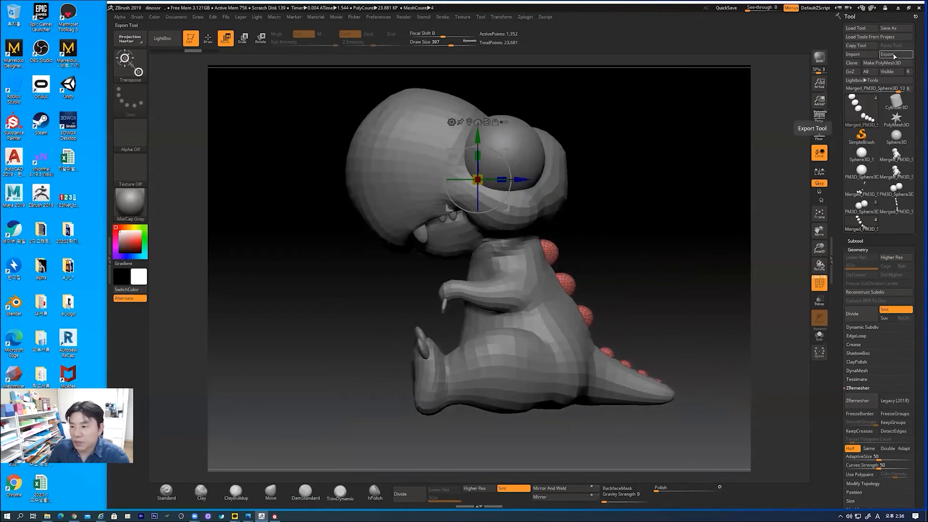
left_click(856, 241)
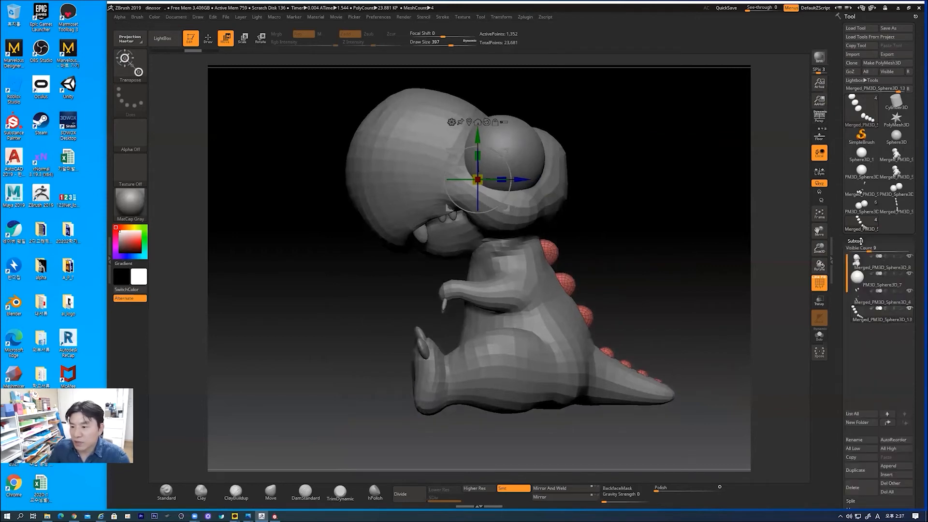
left_click(871, 266)
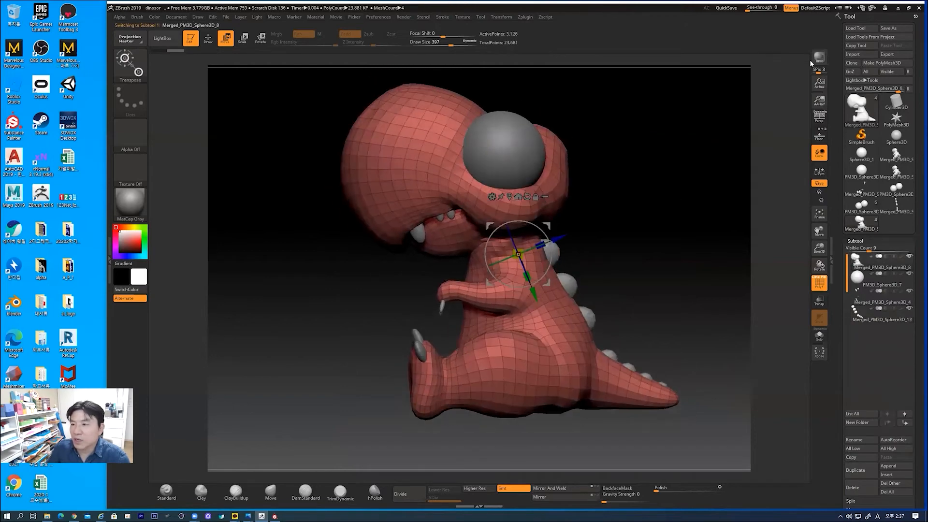
left_click(887, 54)
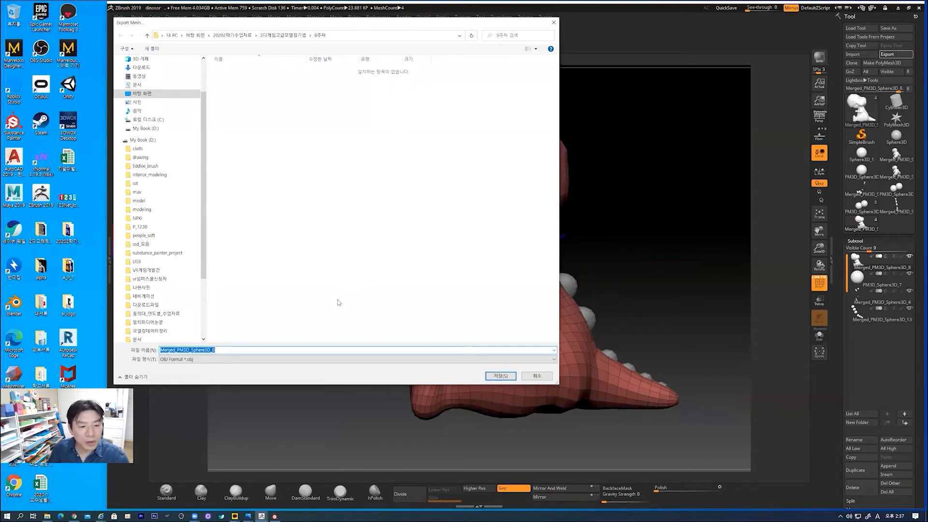
left_click(500, 375)
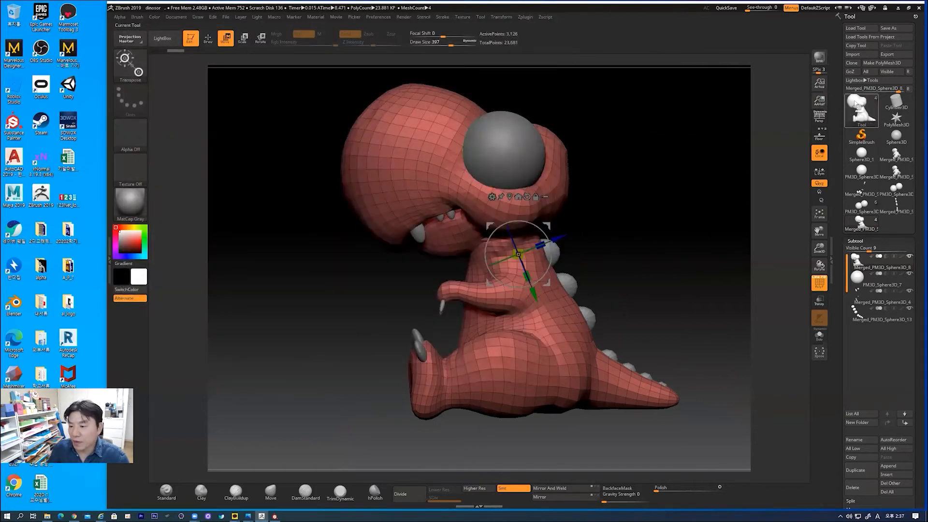
- Merge the teeth and claws subtool down with the back and tail spikes subtool, accepting the non-undoable operation
left_click(862, 300)
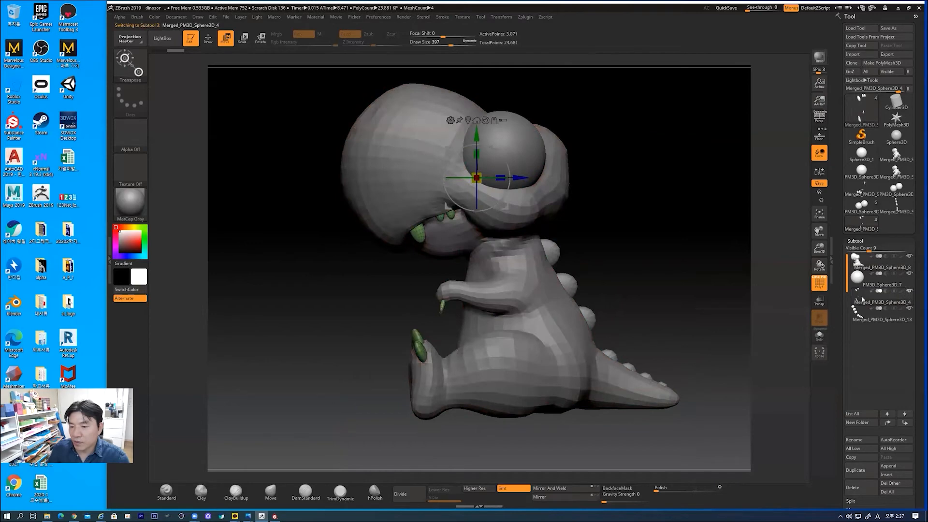
left_click_drag(682, 228, 651, 231)
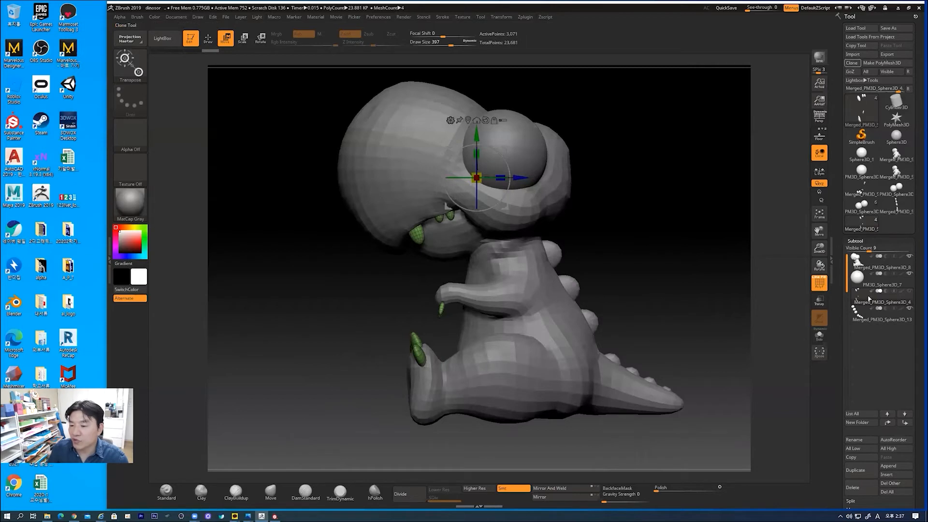
mouse_move(863, 313)
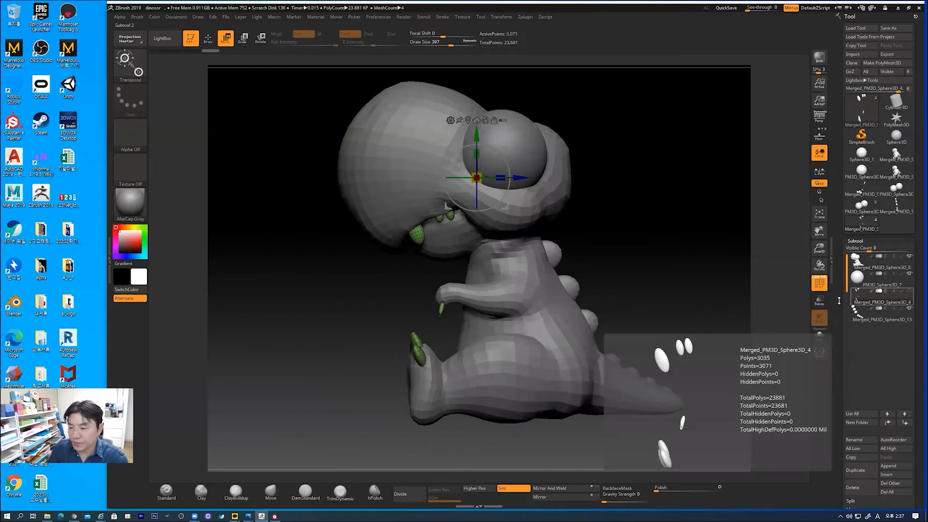
left_click_drag(839, 300, 840, 277)
scroll(865, 265, "down", 1)
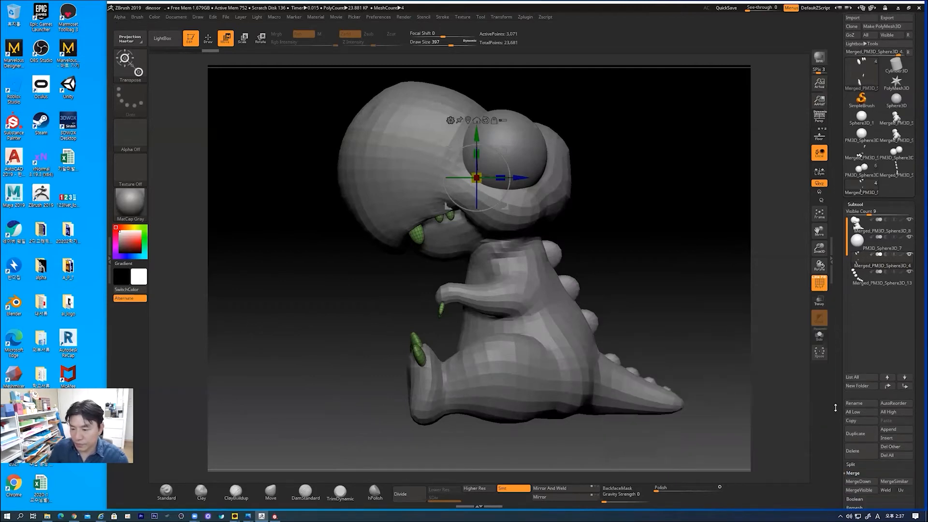
left_click_drag(835, 407, 838, 383)
scroll(853, 386, "down", 3)
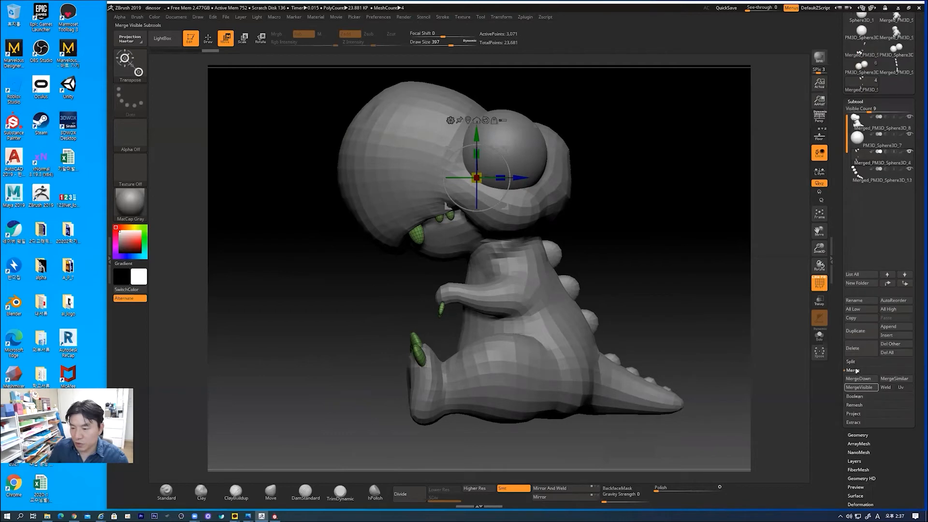
left_click(857, 378)
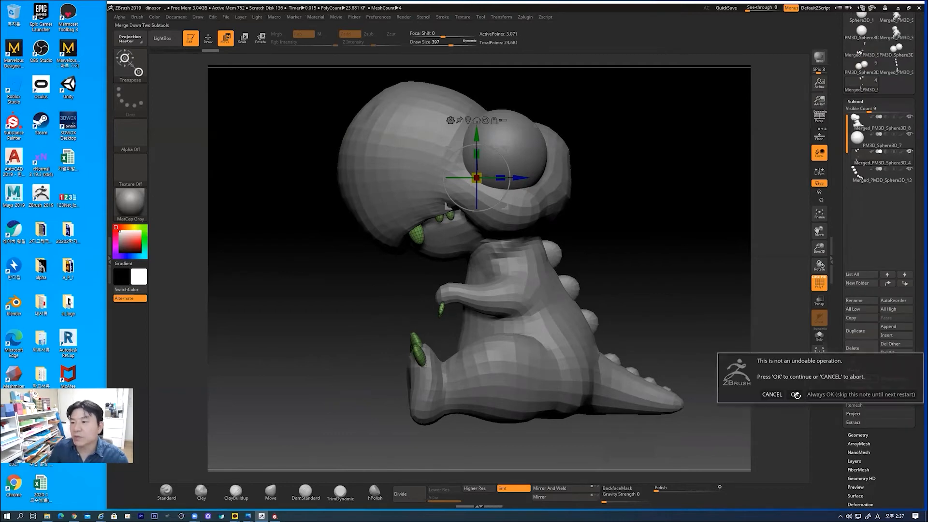
left_click(794, 394)
- Export the merged teeth, claws and spikes subtool as an OBJ named dinosor_01
left_click(862, 164)
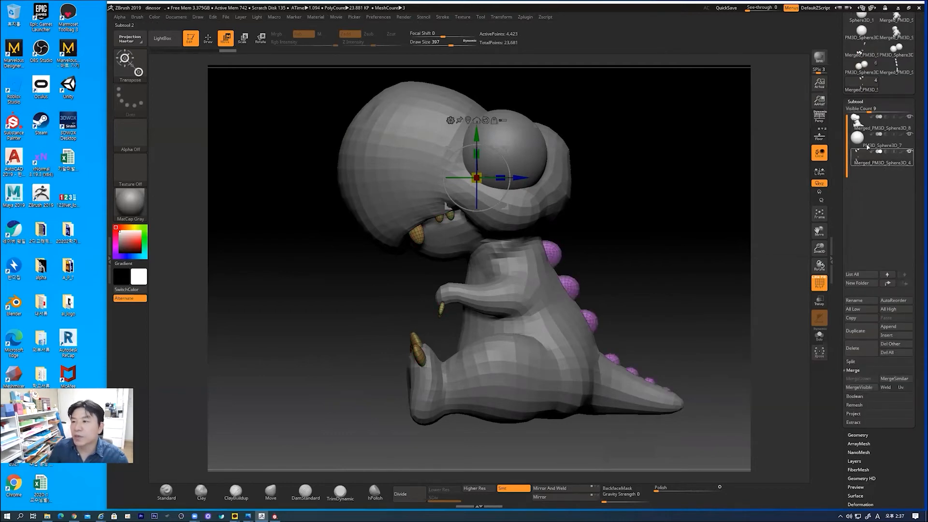
left_click_drag(919, 91, 919, 231)
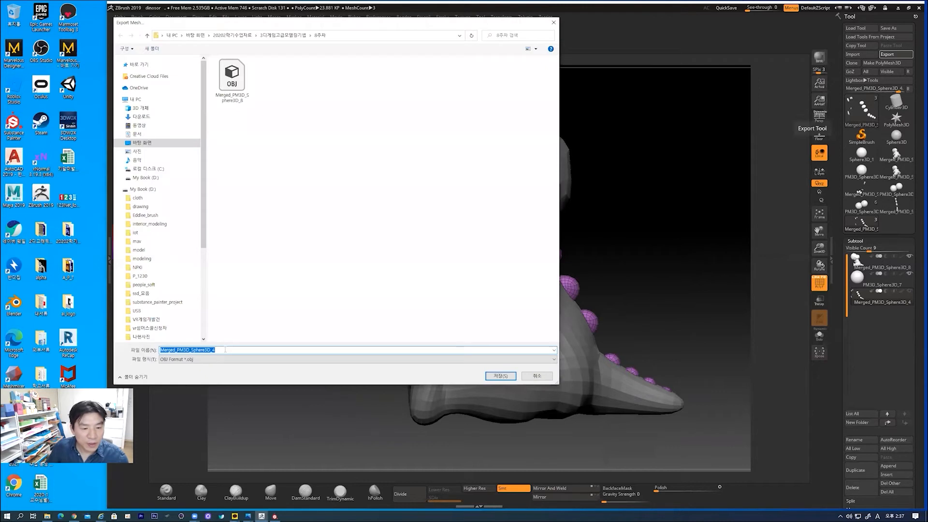
left_click(184, 349)
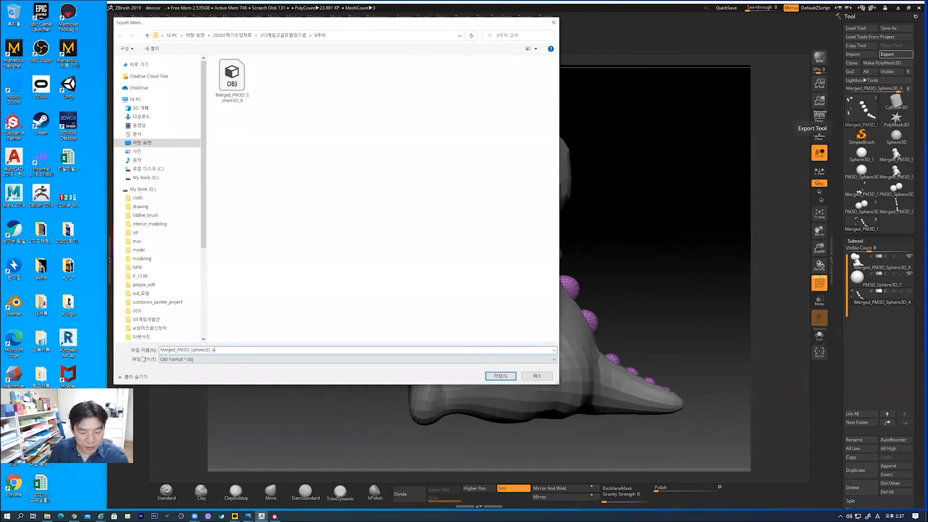
key("ctrl+a")
type("din")
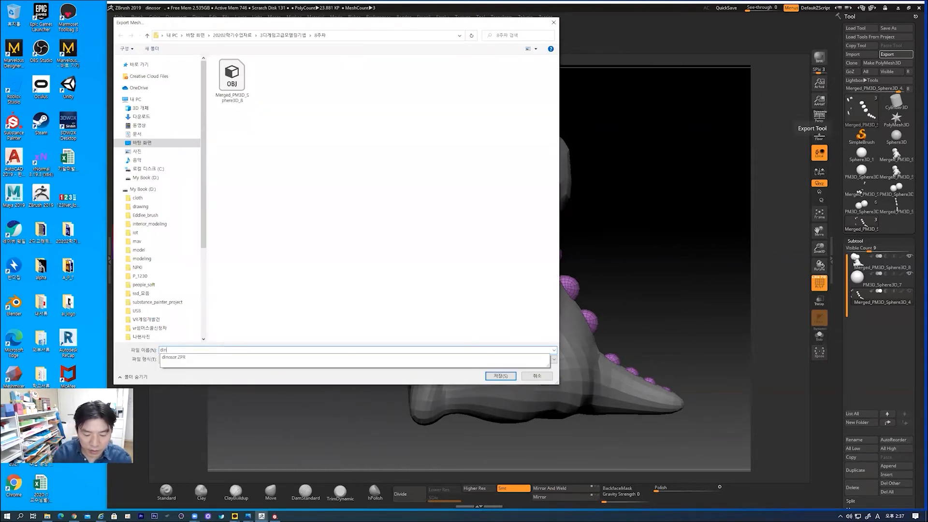
type("osor_01")
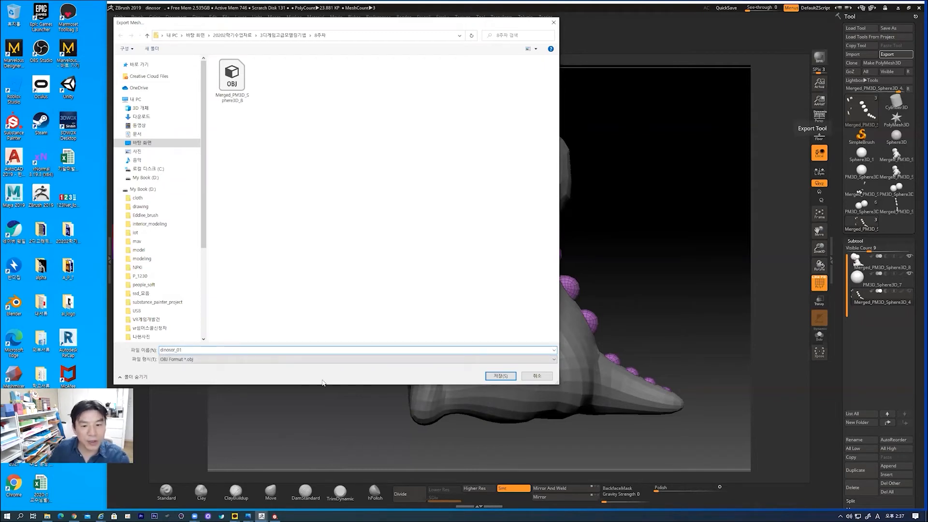
left_click(500, 375)
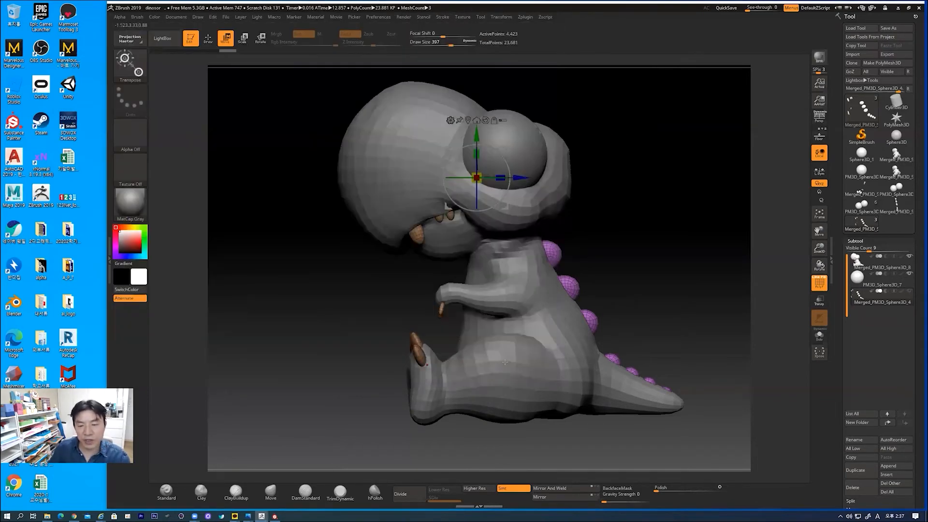
- Select the eye spheres subtool and export it as an OBJ named dinosor_01_eye
left_click_drag(617, 251, 641, 219)
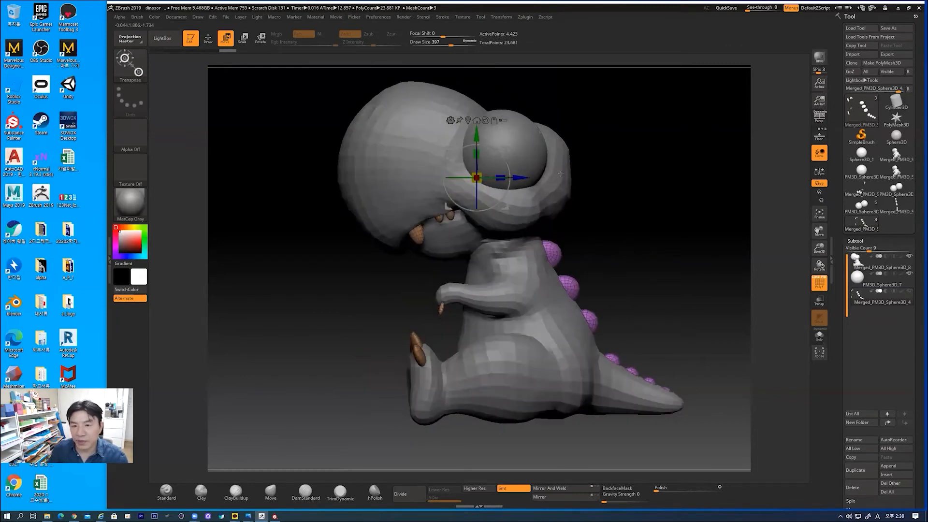
left_click(517, 148, "alt")
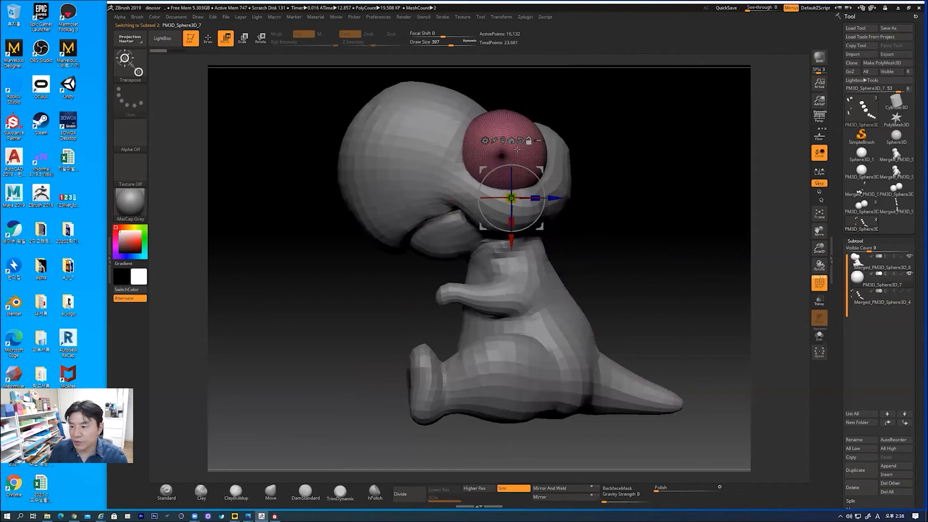
left_click(887, 54)
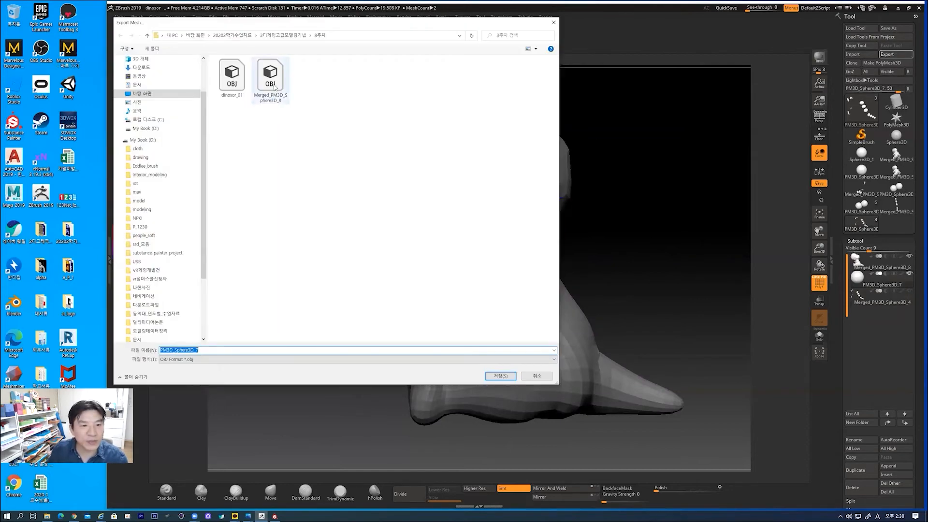
left_click(232, 76)
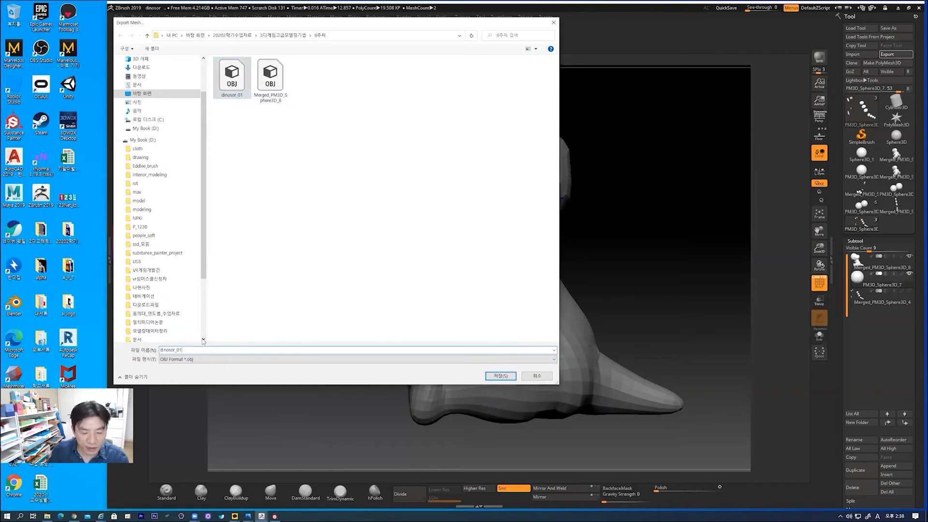
type("_eye")
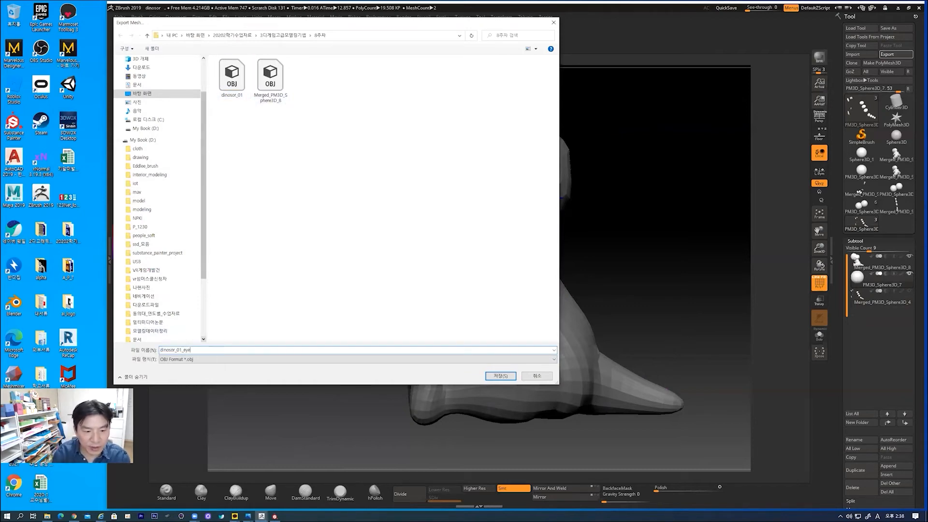
key("Return")
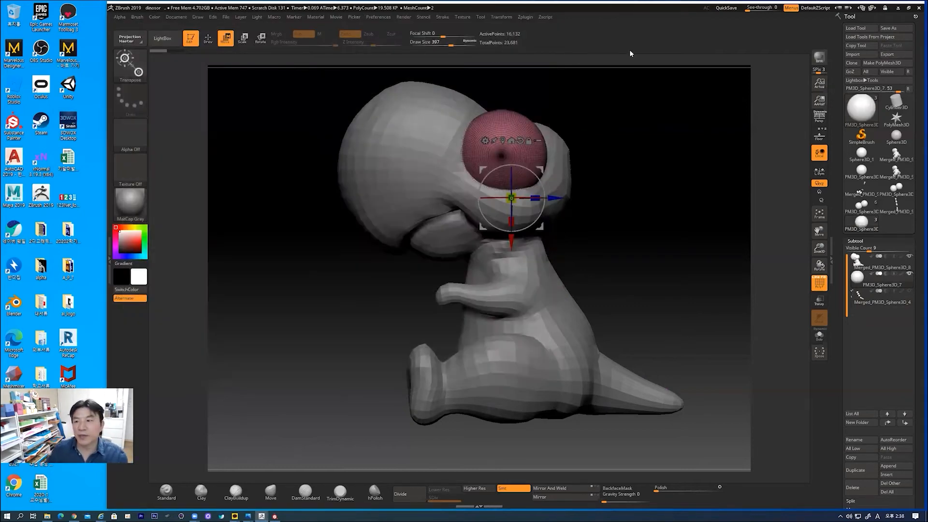
- Minimize ZBrush, launch 3ds Max 2021 from the desktop and put the file explorer window away
left_click(897, 8)
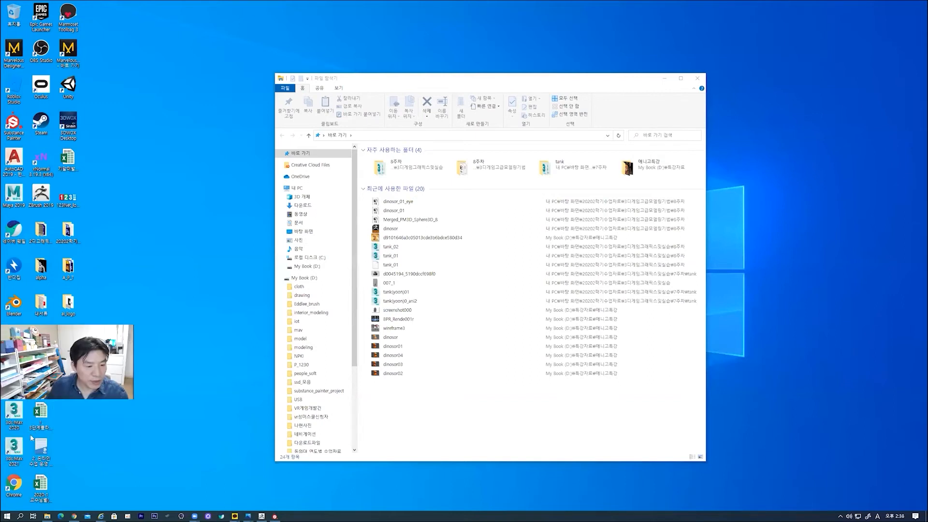
left_click(16, 446)
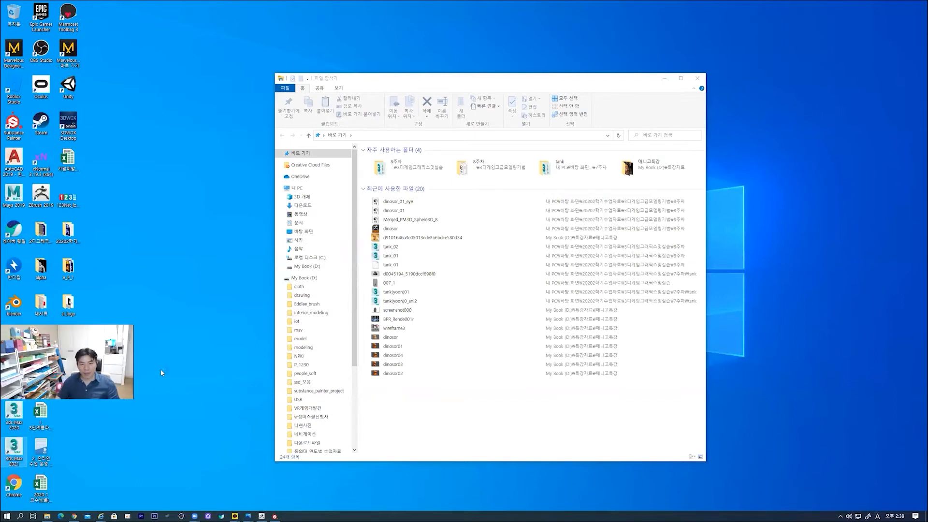
left_click(666, 76)
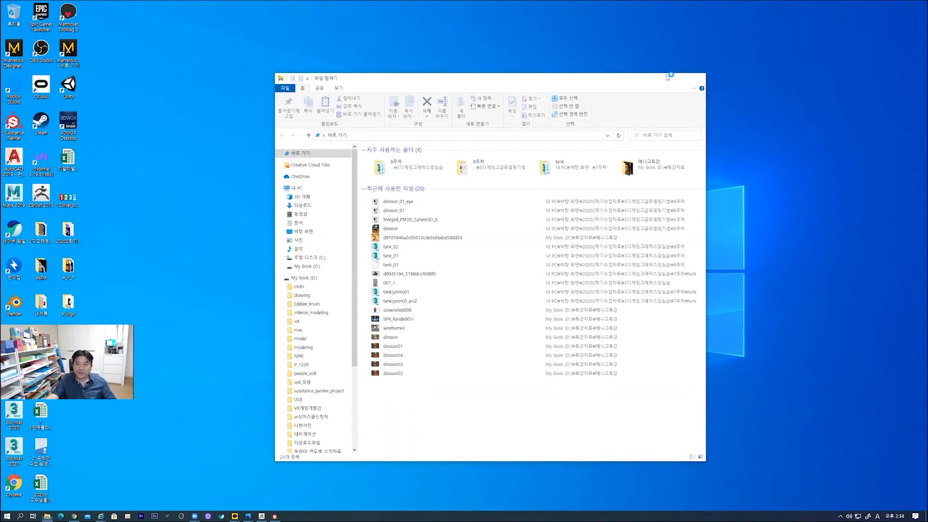
left_click(666, 76)
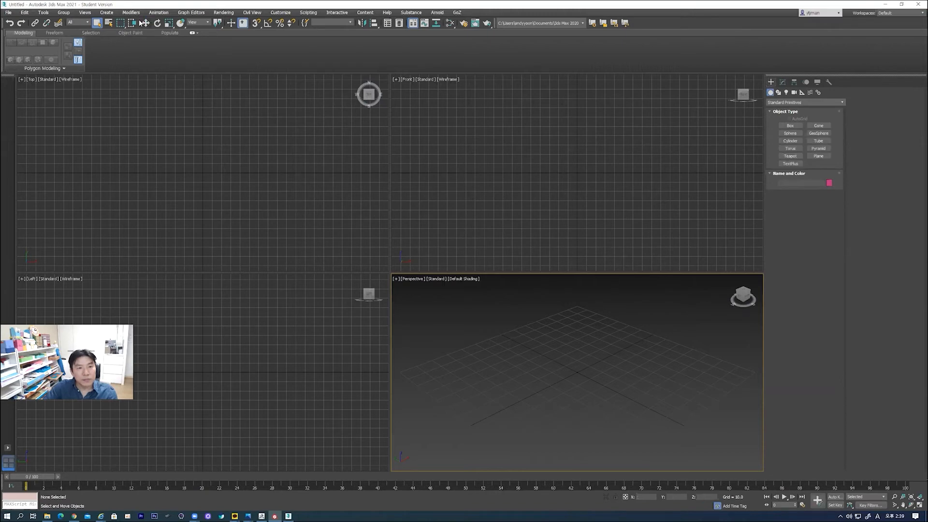
- Import the body OBJ whose name begins with Merged_PM3D from the 8주차 class folder
left_click(8, 12)
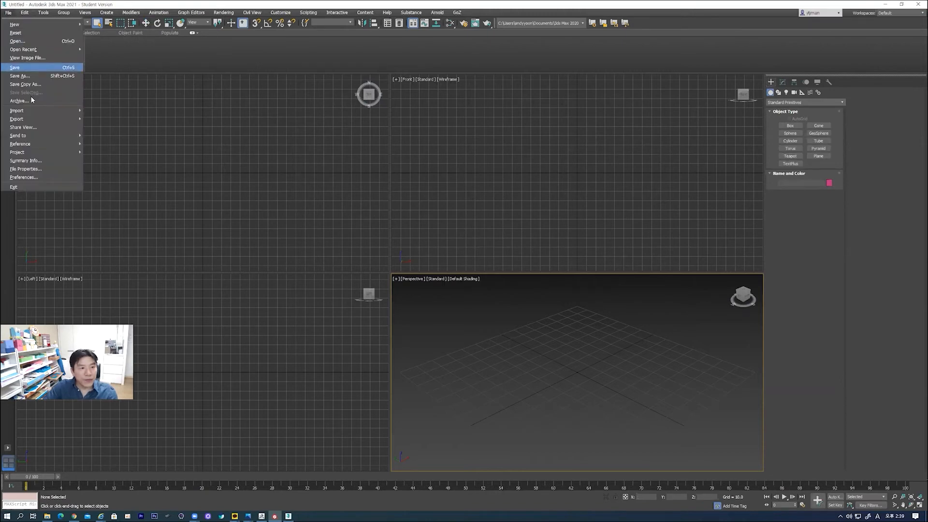
mouse_move(35, 111)
left_click(95, 109)
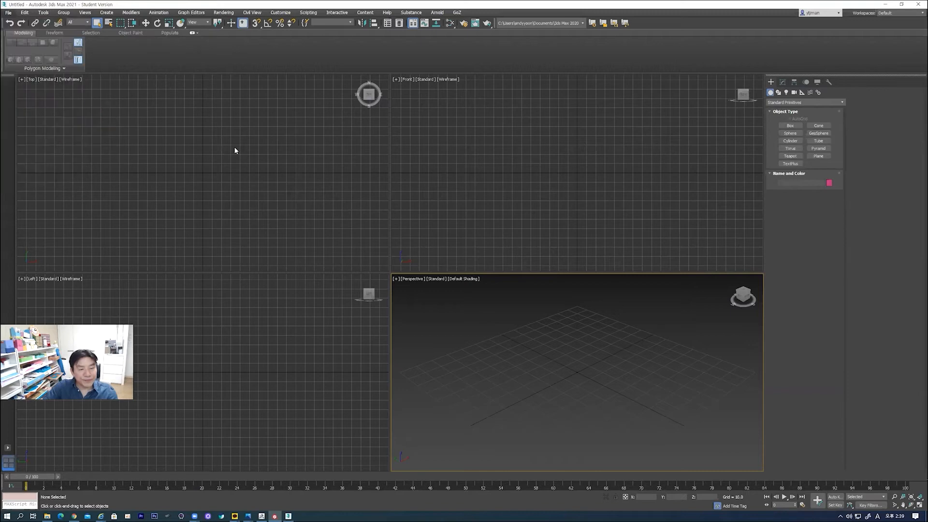
left_click(28, 79)
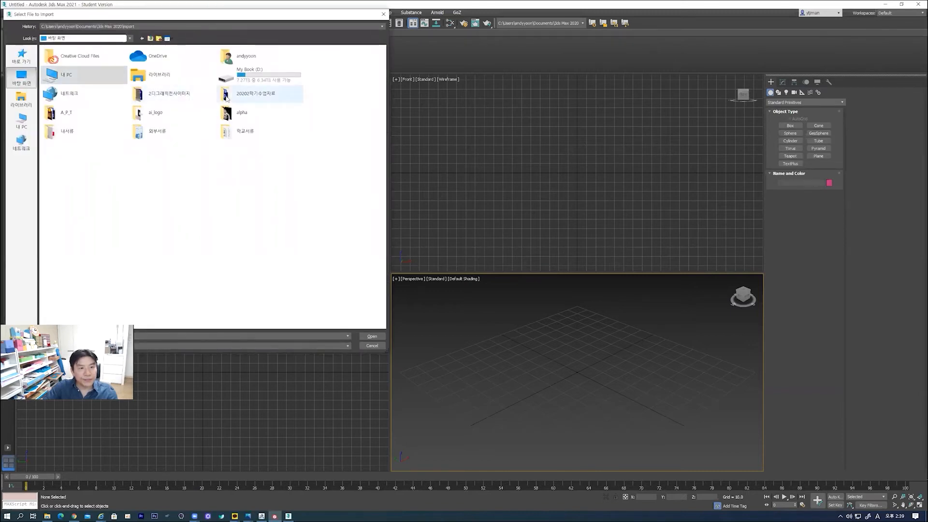
double_click(232, 94)
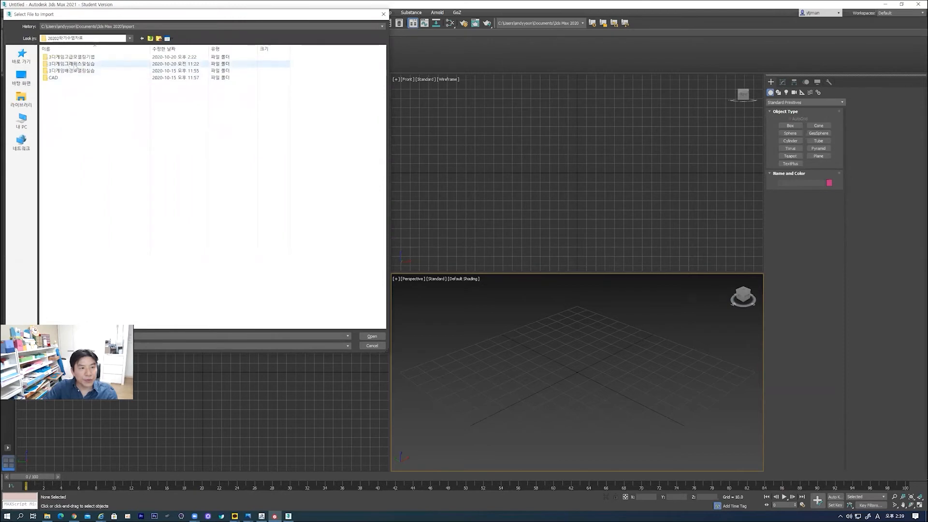
double_click(77, 57)
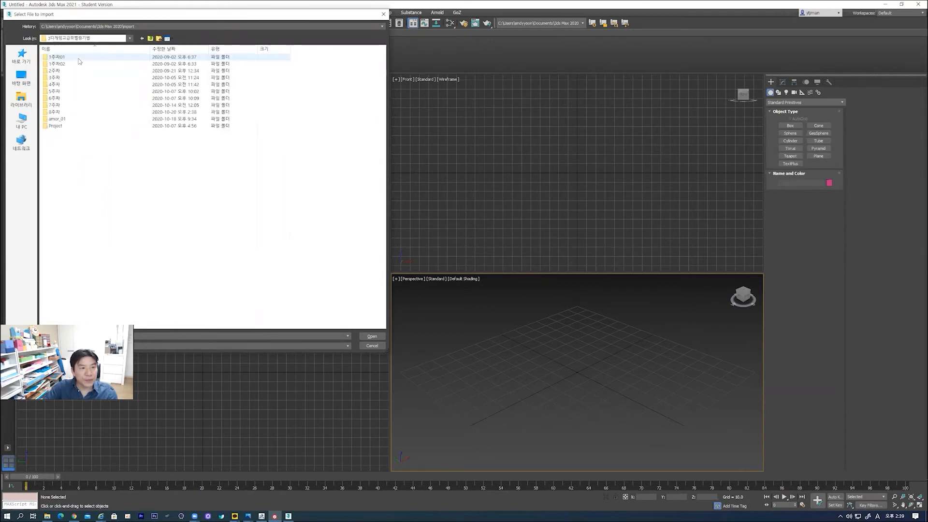
double_click(60, 112)
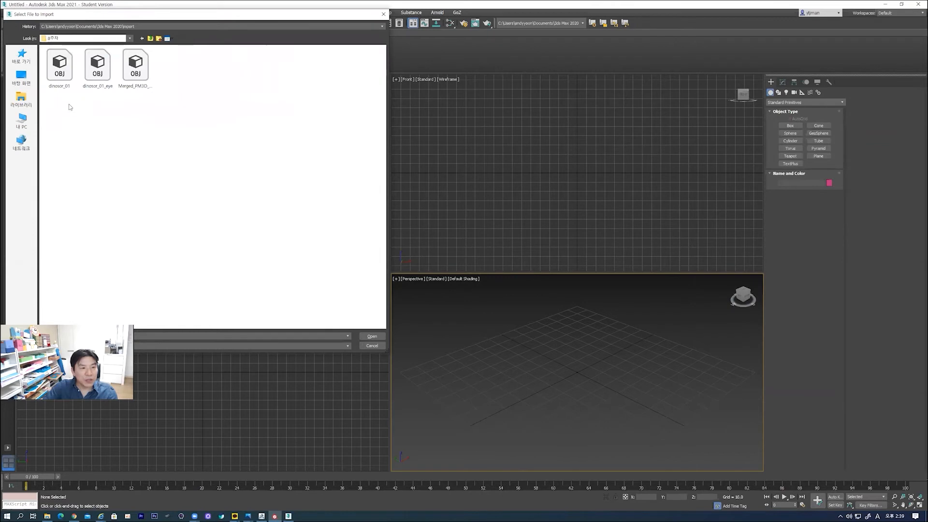
double_click(130, 76)
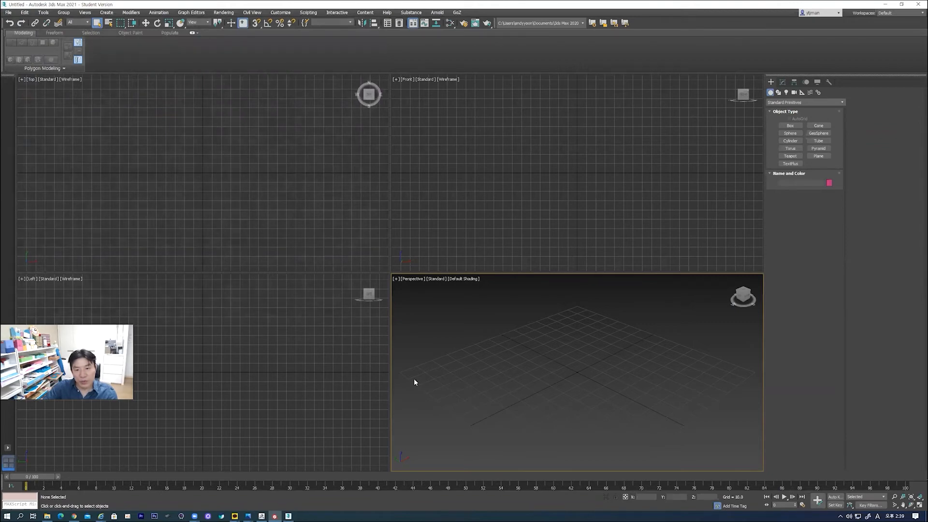
middle_click_drag(427, 374, 512, 319, "alt")
- Import the eye spheres from dinosor_01_eye.obj into the scene
left_click(8, 12)
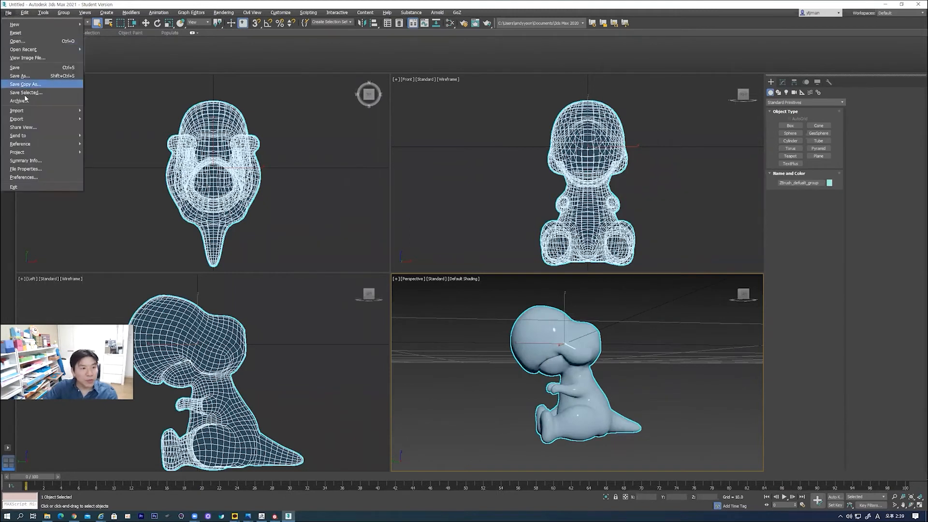
mouse_move(31, 112)
left_click(100, 109)
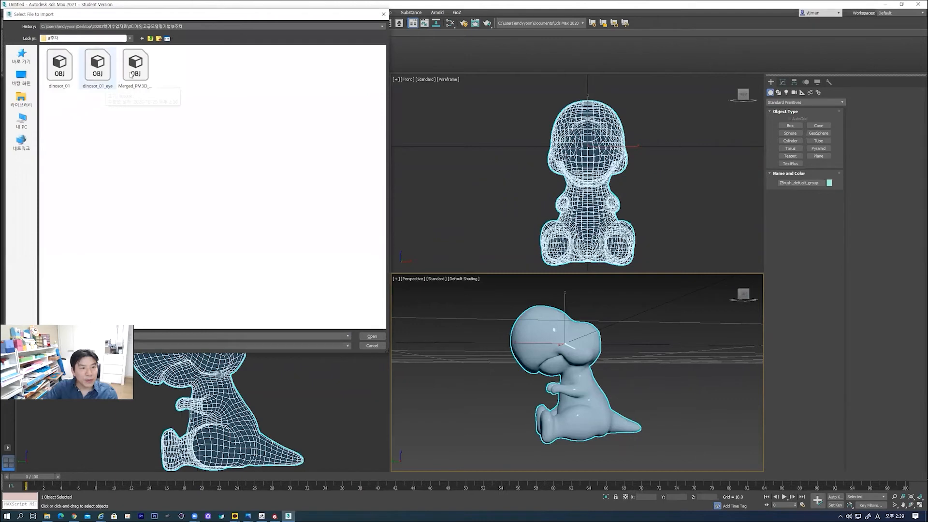
double_click(98, 66)
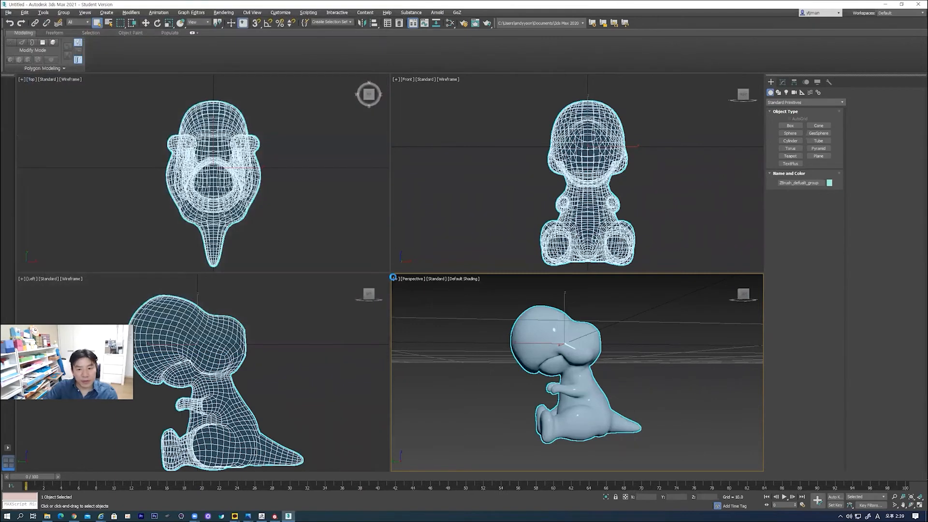
left_click(404, 379)
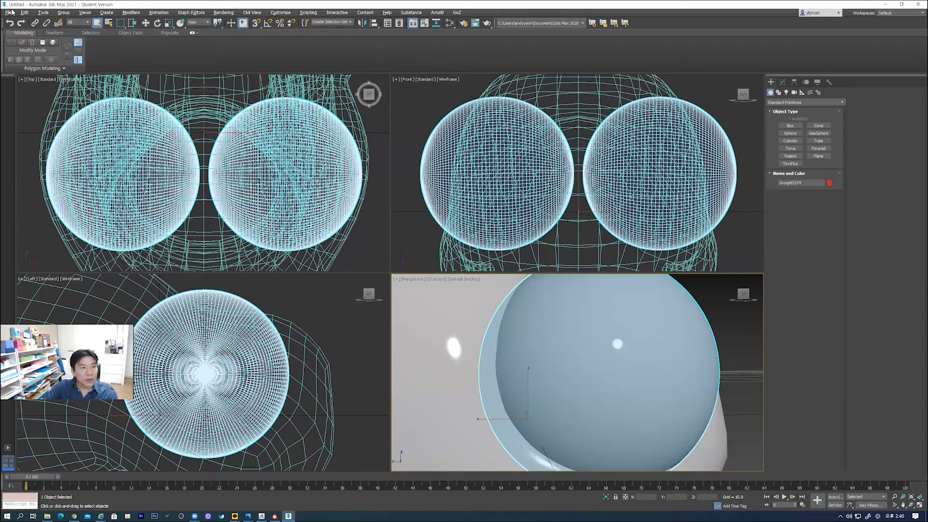
- Import the teeth, claws and spikes from dinosor_01.obj into the scene
left_click(9, 12)
mouse_move(26, 111)
left_click(91, 112)
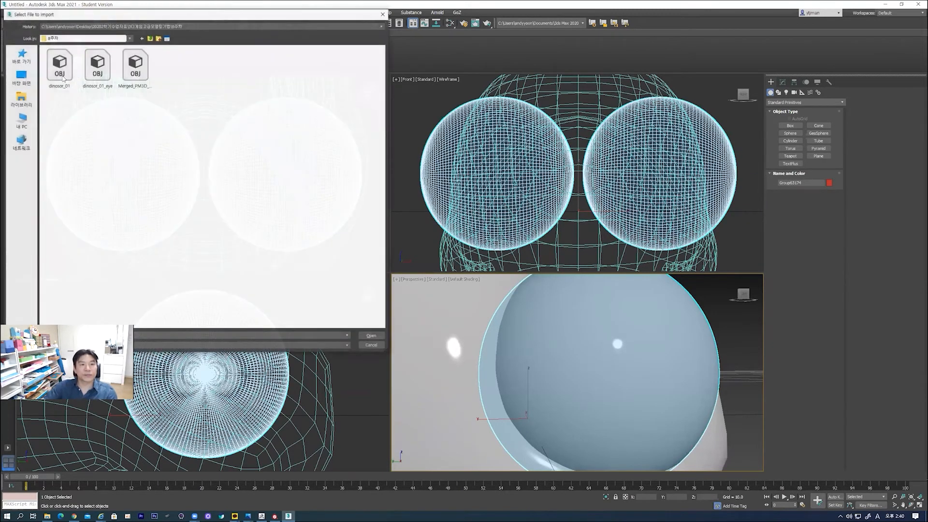
double_click(59, 73)
left_click(414, 375)
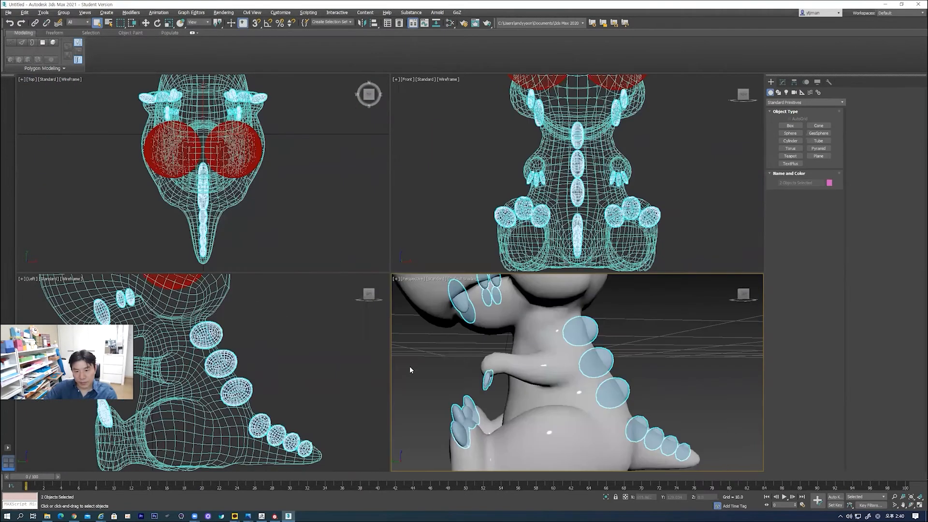
- Maximize the perspective viewport and select the imported eye spheres on the assembled dinosaur
key("alt+w")
scroll(398, 321, "down", 5)
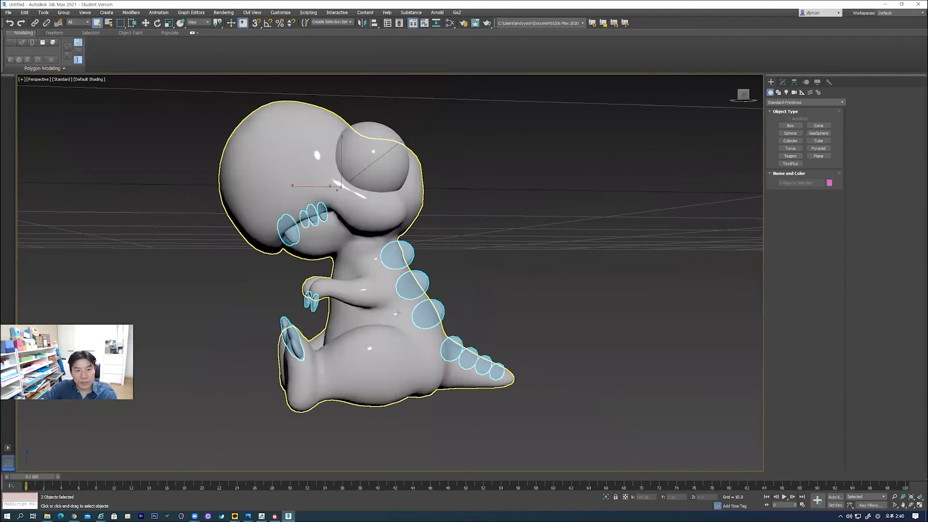
middle_click_drag(398, 322, 431, 334, "alt")
left_click(449, 298)
middle_click_drag(449, 298, 434, 286, "alt")
left_click(398, 166)
middle_click_drag(447, 198, 580, 301)
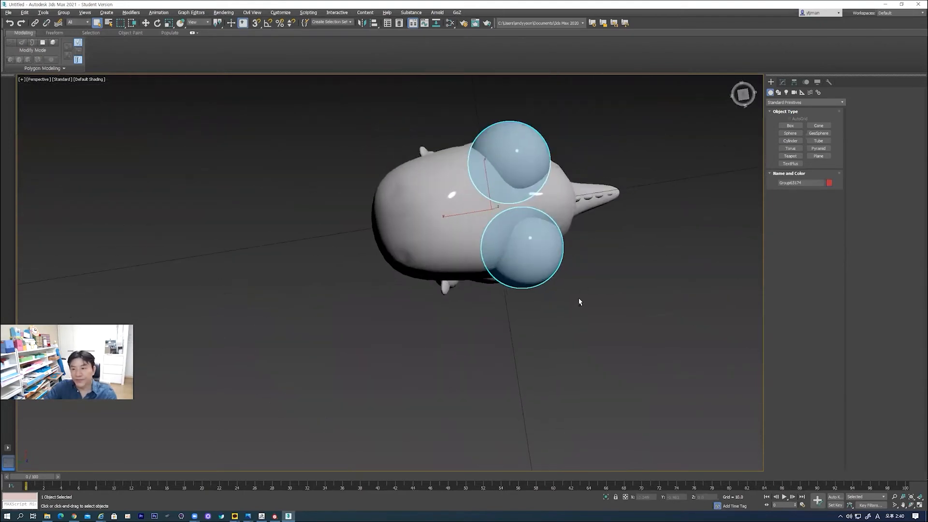
- Draw a sphere with a radius of about 0.83 over the imported eye in the wireframe Left view
left_click(790, 133)
key("f")
key("F3")
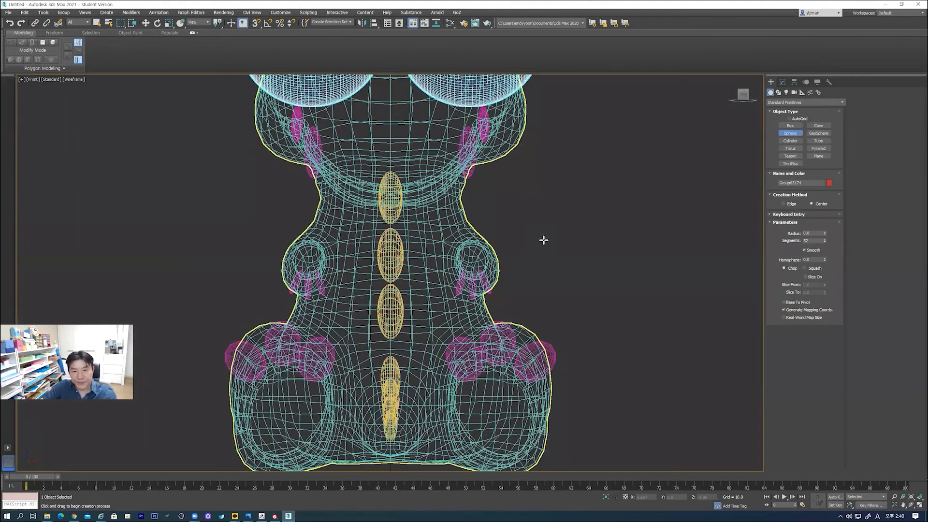
middle_click_drag(531, 196, 543, 247)
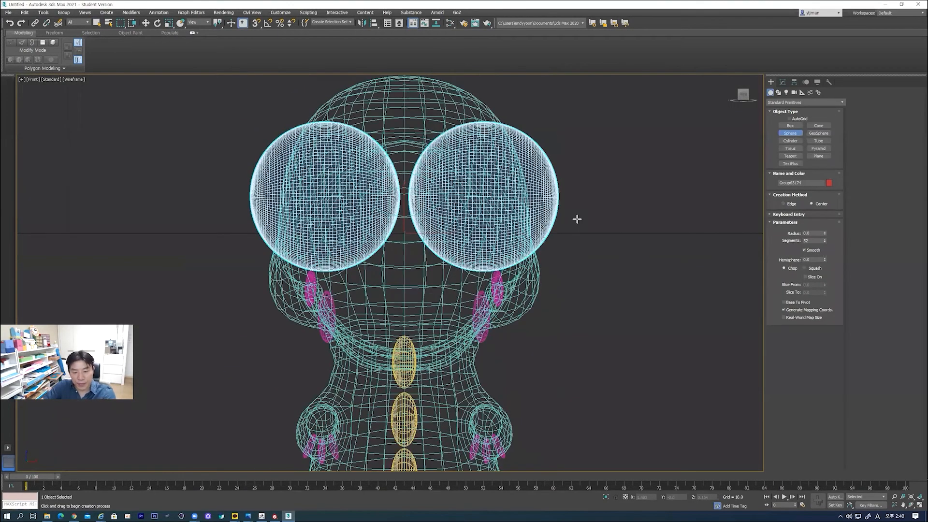
key("l")
middle_click_drag(572, 224, 672, 355)
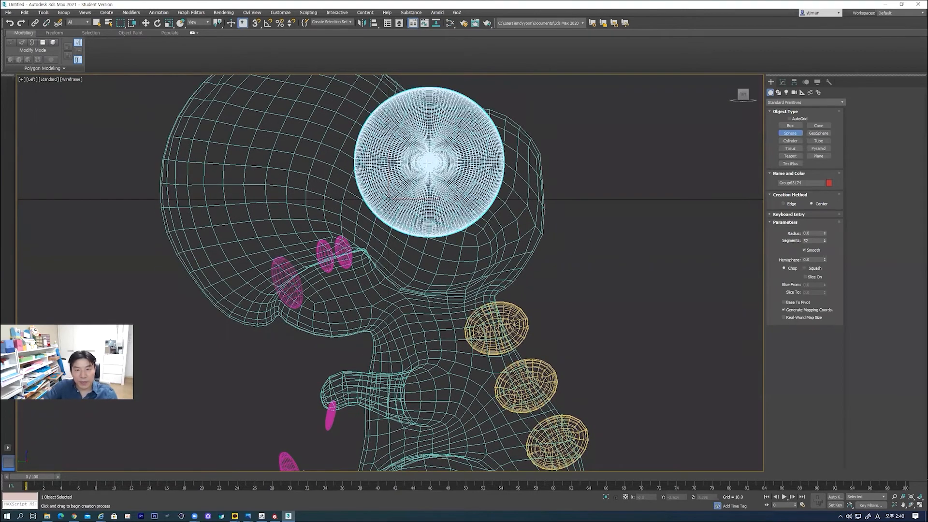
left_click_drag(429, 163, 449, 238)
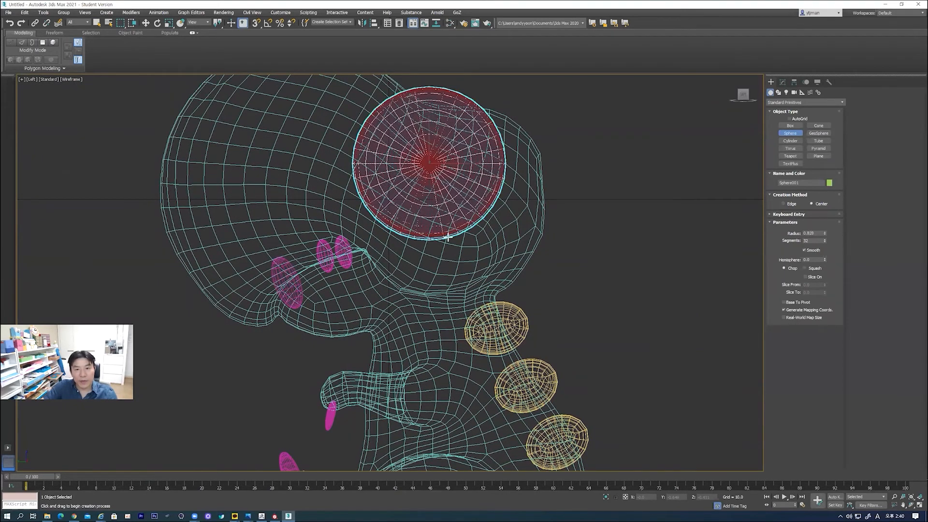
- Move the new sphere sideways in the Front view until it covers the imported eye on the negative X side
left_click(146, 24)
middle_click_drag(384, 181, 393, 209)
key("f")
middle_click_drag(436, 237, 431, 270)
left_click_drag(432, 242, 356, 245)
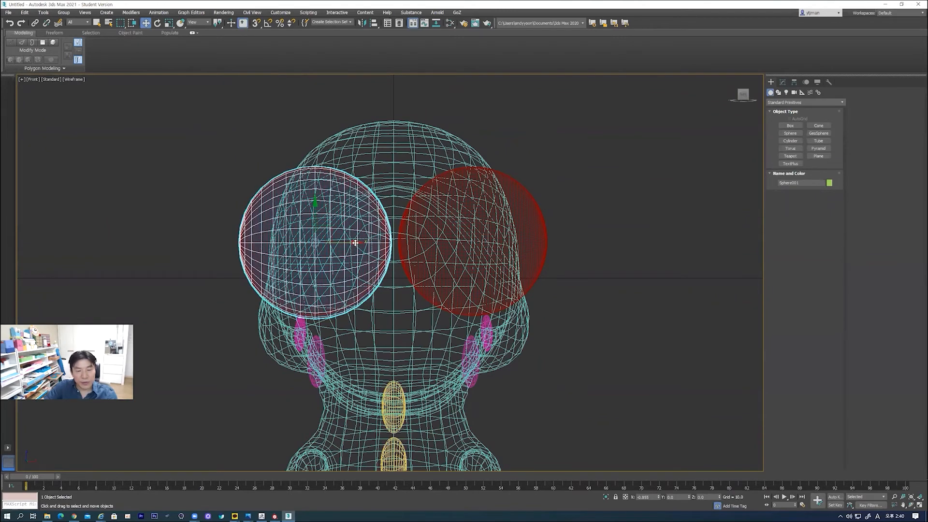
left_click_drag(355, 243, 354, 243)
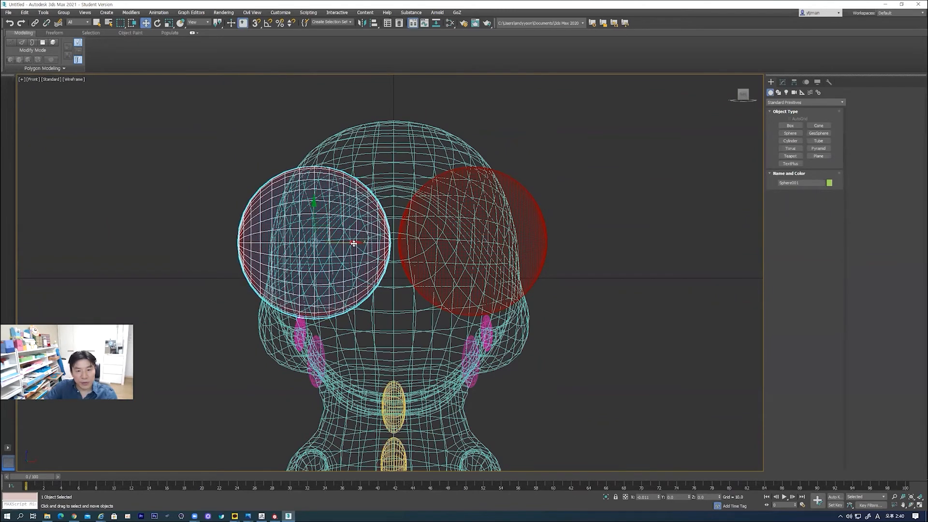
- Copy the new sphere along X and align the copy with the other imported eye
left_click(514, 251)
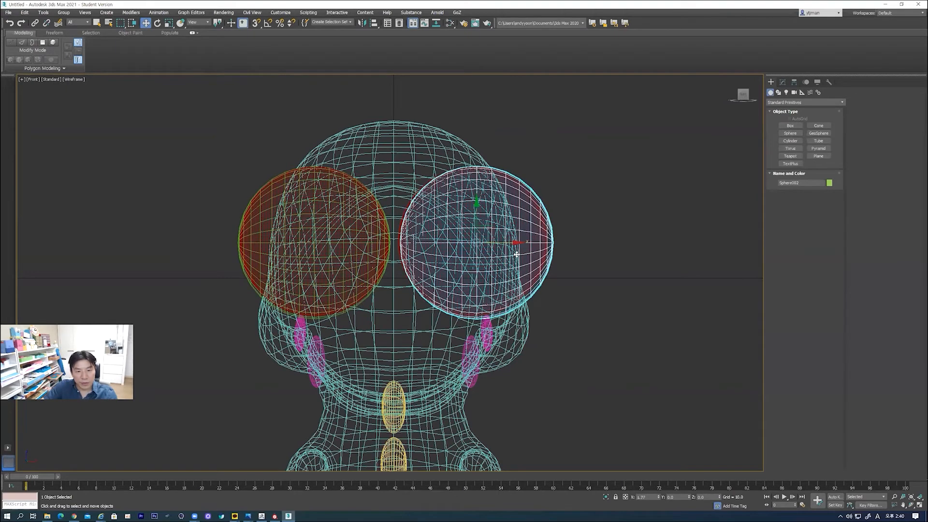
left_click_drag(513, 252, 510, 255)
left_click(464, 290)
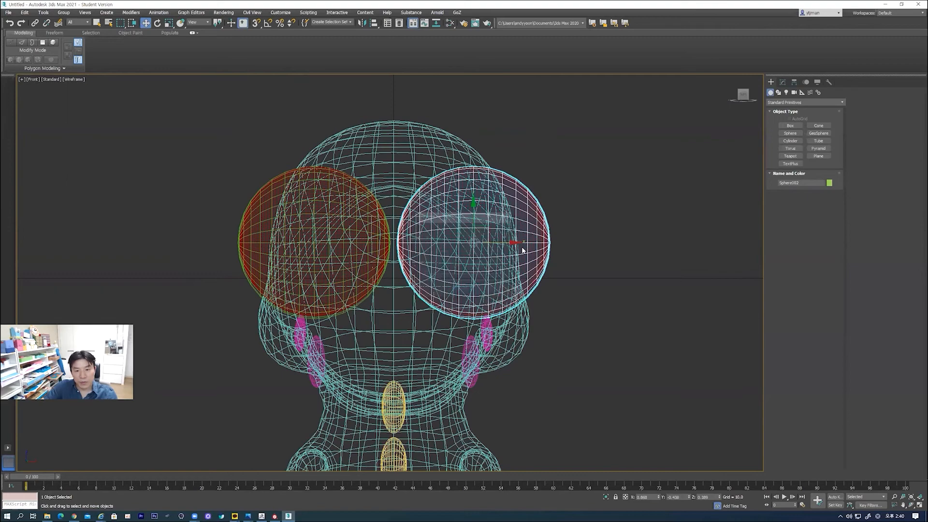
left_click_drag(516, 243, 519, 244)
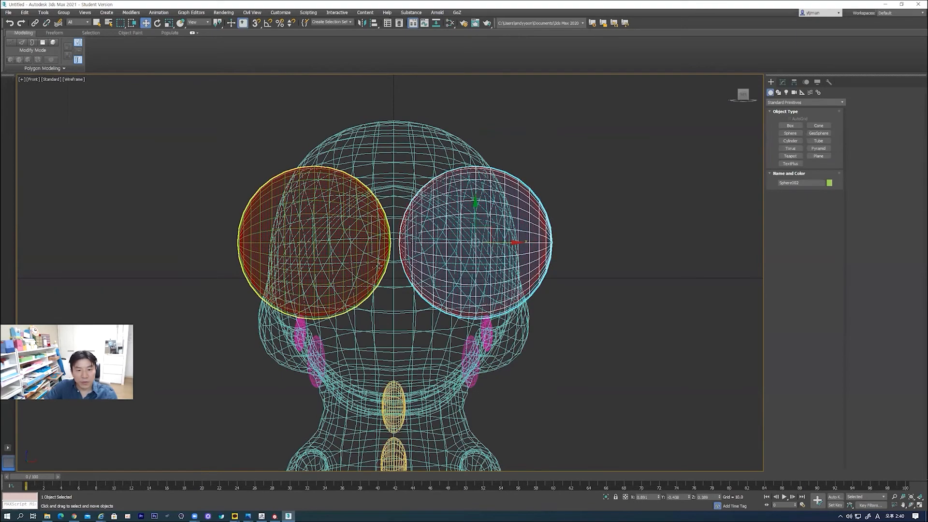
- Delete the imported dense eye mesh behind the two new spheres in shaded display
left_click(379, 266)
left_click(379, 266)
middle_click_drag(380, 266, 432, 263, "alt")
key("F3")
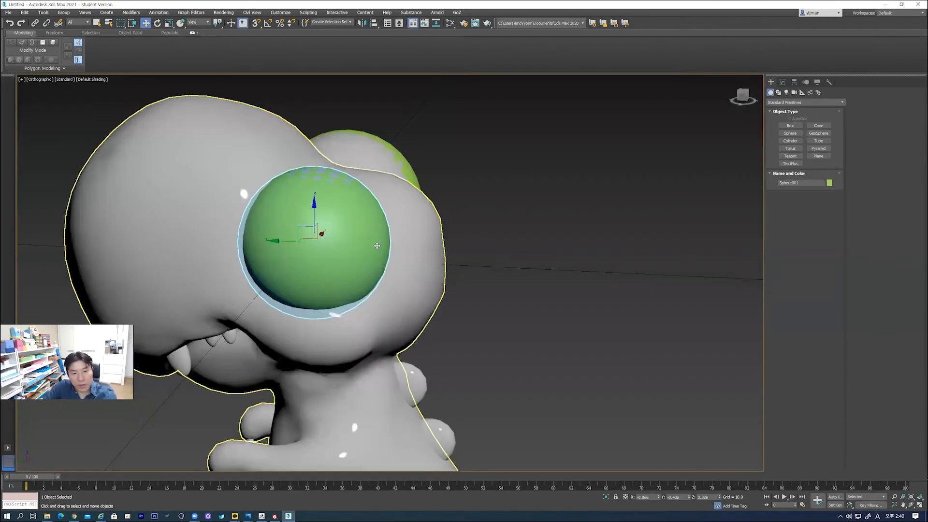
left_click(337, 175)
left_click_drag(361, 190, 330, 238)
key("Delete")
- Examine the dinosaur and its new eye spheres with edged faces shown and nothing selected
middle_click_drag(329, 237, 406, 216)
left_click(398, 224)
mouse_move(362, 249)
middle_mouse_down("alt")
mouse_move(398, 229)
mouse_move(565, 246)
middle_mouse_up("alt")
key("F4")
scroll(565, 244, "down", 3)
left_click(497, 262)
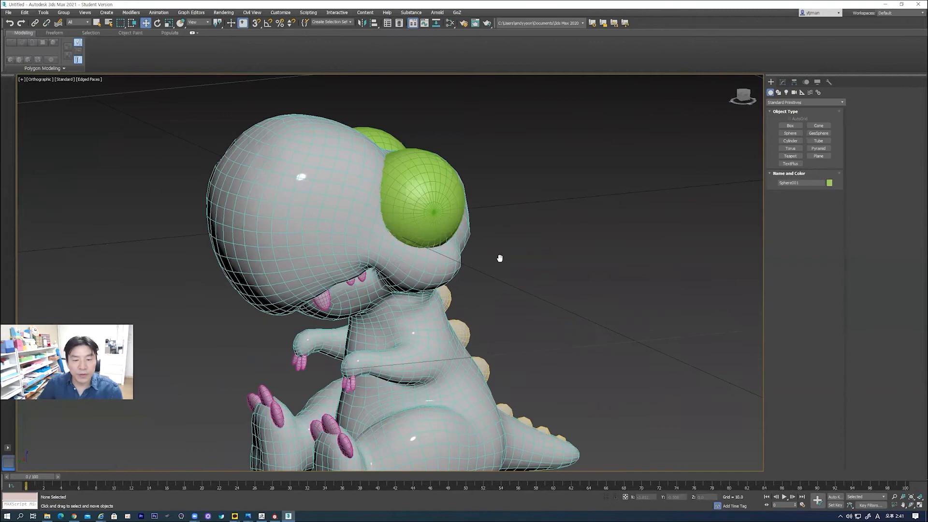
middle_click_drag(497, 262, 527, 237)
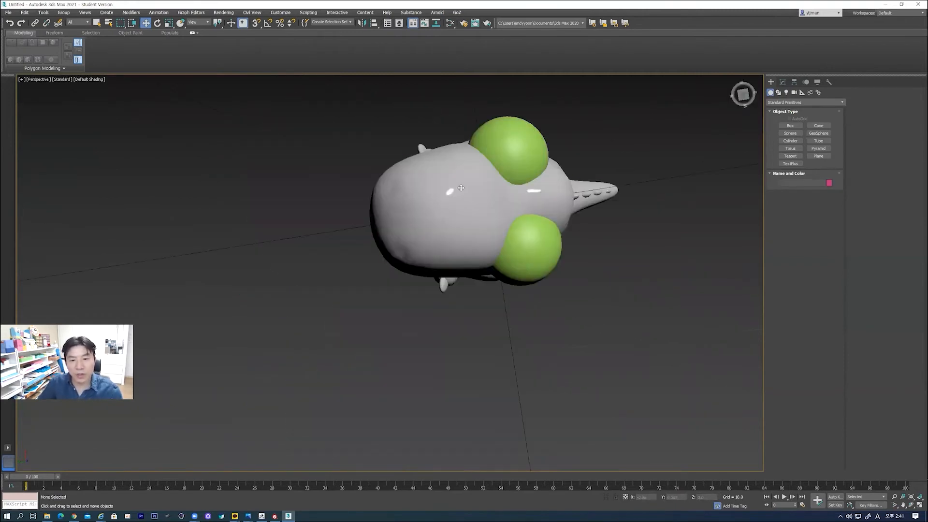
- Select the dinosaur's body mesh in the Perspective view and display its modifier stack
left_click(455, 208)
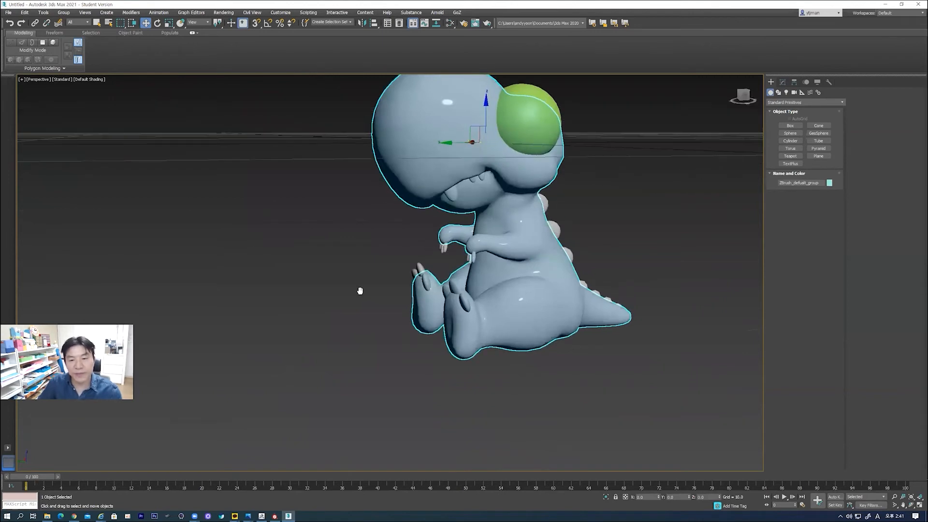
middle_click_drag(609, 215, 488, 226)
left_click(506, 230)
left_click(321, 173)
middle_click_drag(338, 179, 323, 185, "alt")
middle_click_drag(525, 224, 540, 224, "alt")
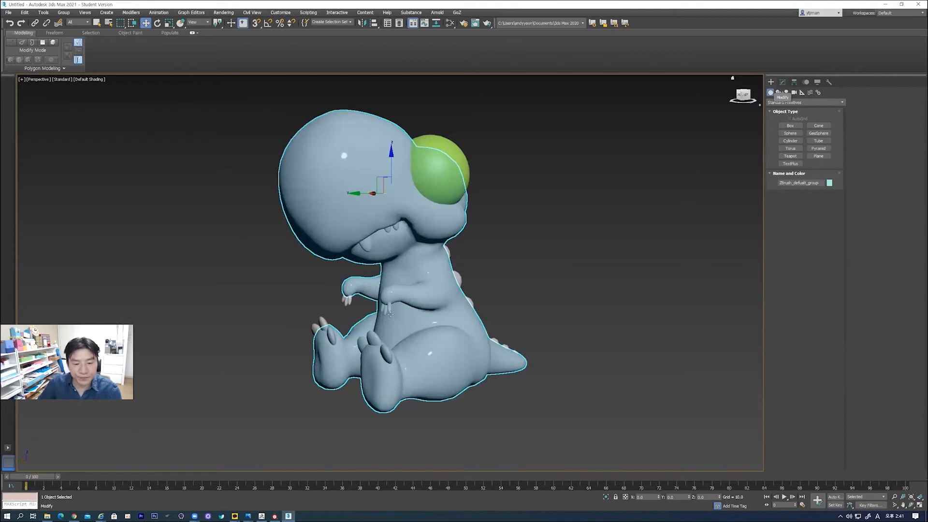
middle_click_drag(514, 300, 530, 270, "alt")
scroll(530, 269, "up", 5)
scroll(528, 265, "down", 6)
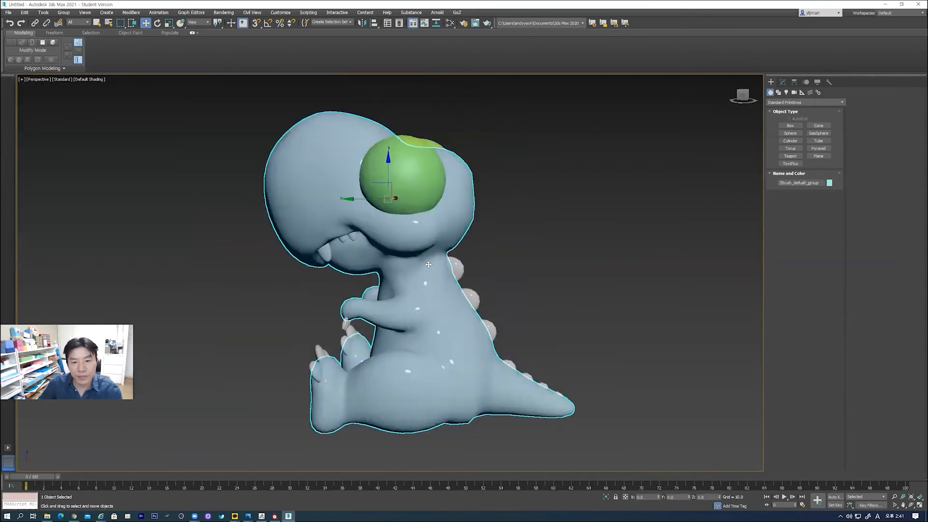
scroll(428, 264, "down", 3)
left_click(782, 82)
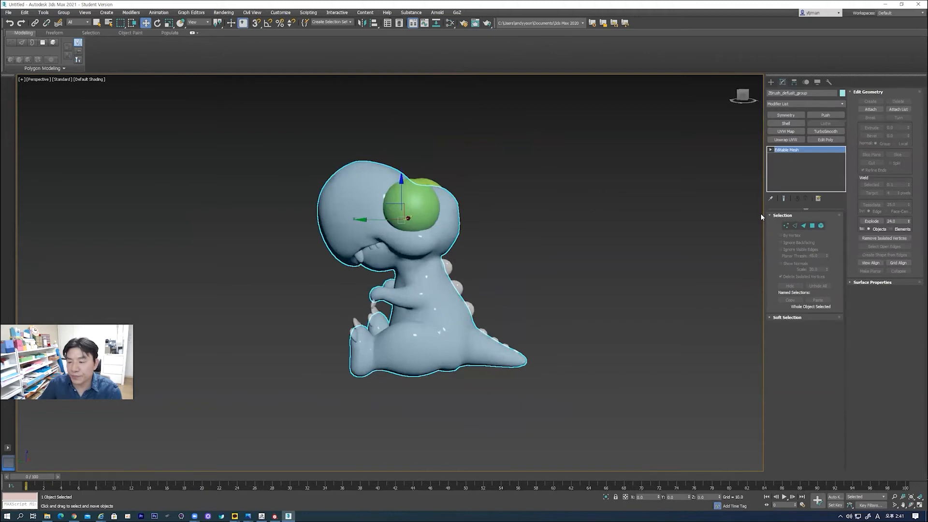
- Switch back to the dinosaur project in ZBrush
mouse_move(574, 271)
middle_mouse_down("alt")
mouse_move(559, 288)
mouse_move(572, 285)
middle_mouse_up("alt")
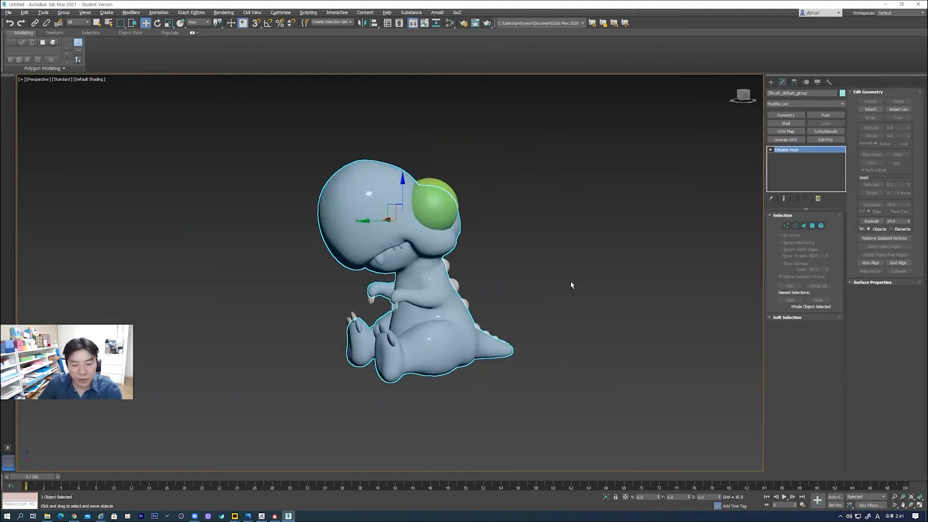
middle_click_drag(450, 349, 406, 357, "alt")
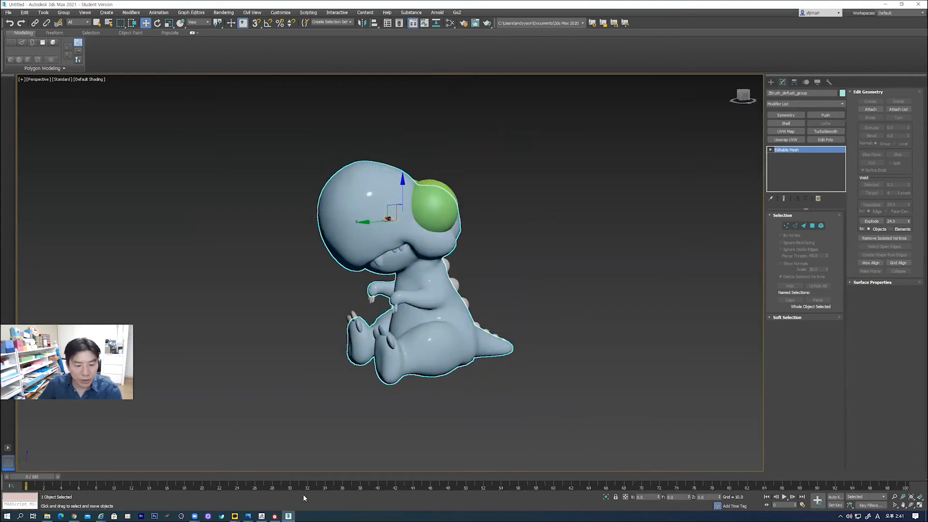
mouse_move(267, 512)
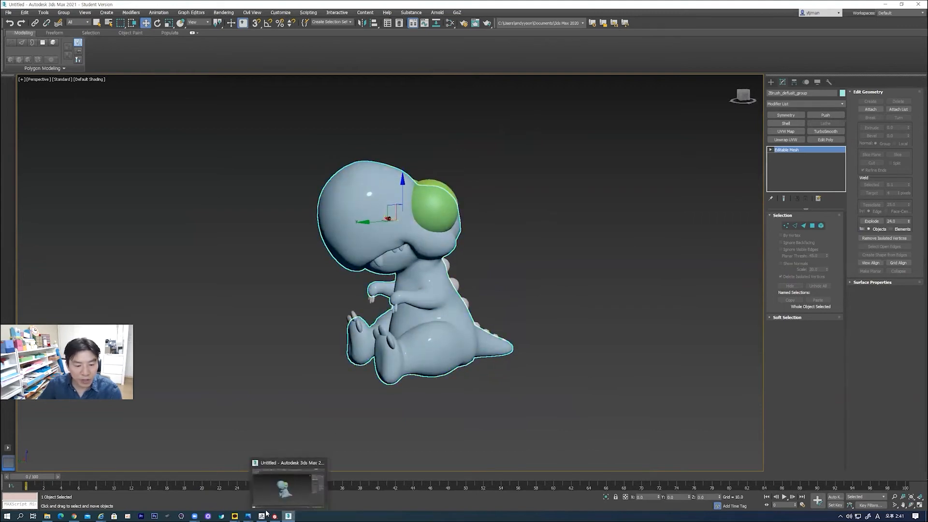
left_click(258, 492)
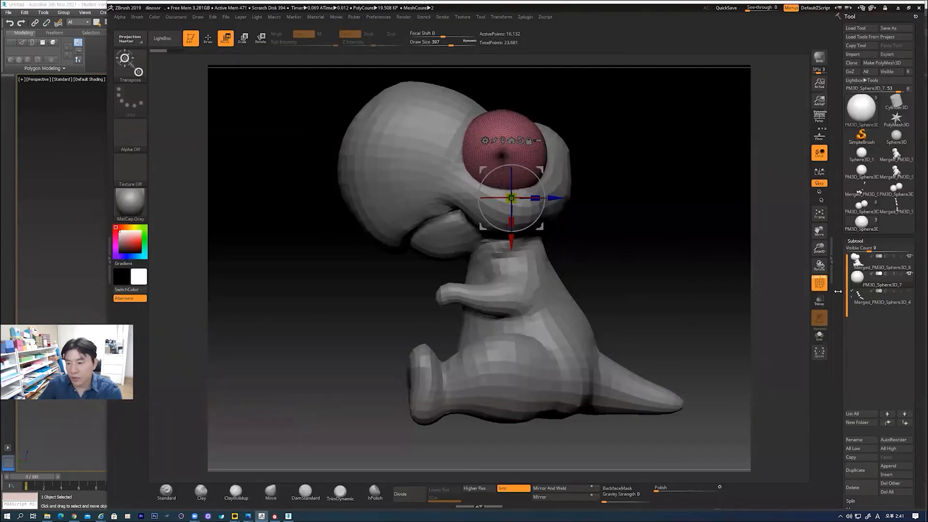
- Select the subtool holding the claws, teeth and back spines and unwrap its UVs with UV Master
left_click(861, 296)
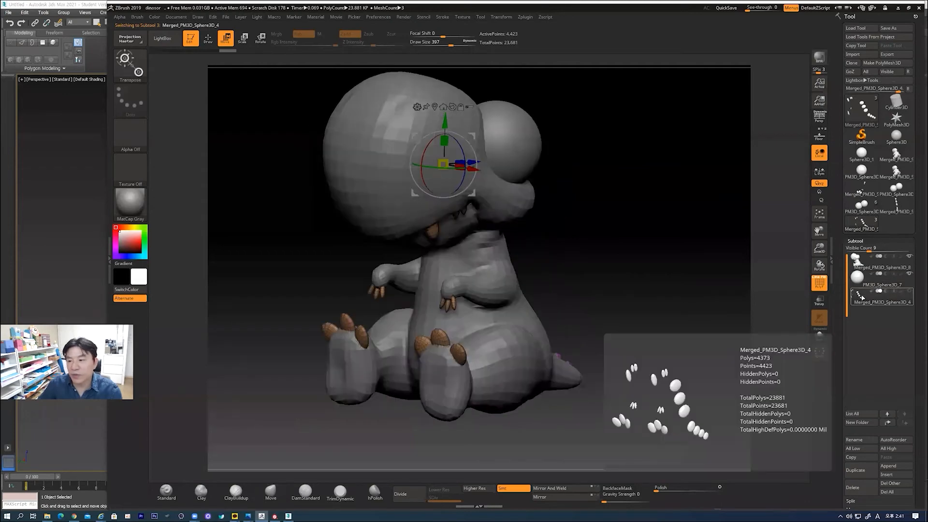
left_click(524, 17)
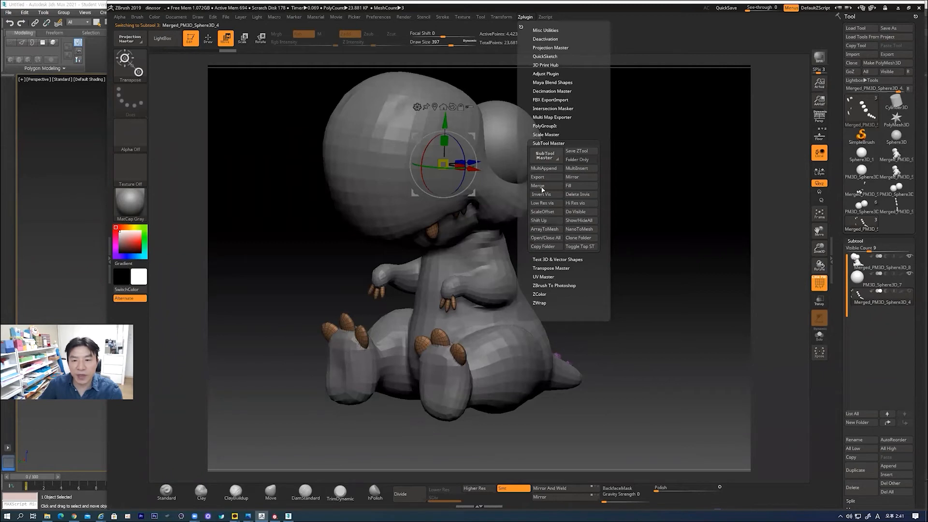
left_click(543, 276)
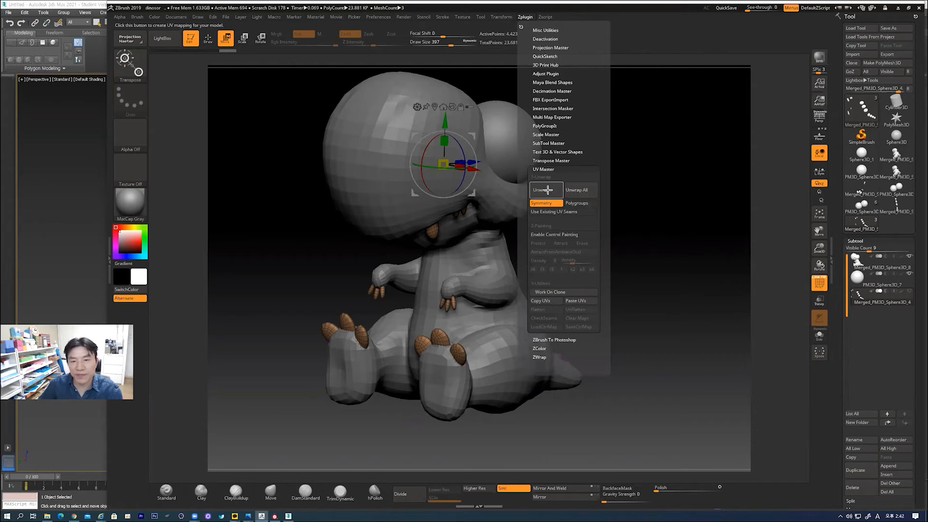
left_click(547, 190)
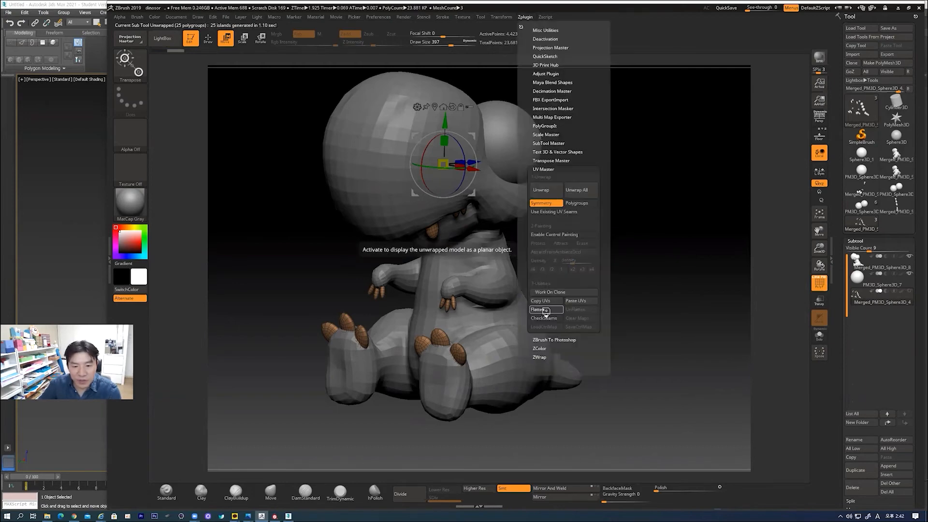
- Check the unwrapped UV islands by flattening and unflattening the small-parts subtool, and by morphing it to its UVs and back
left_click(546, 311)
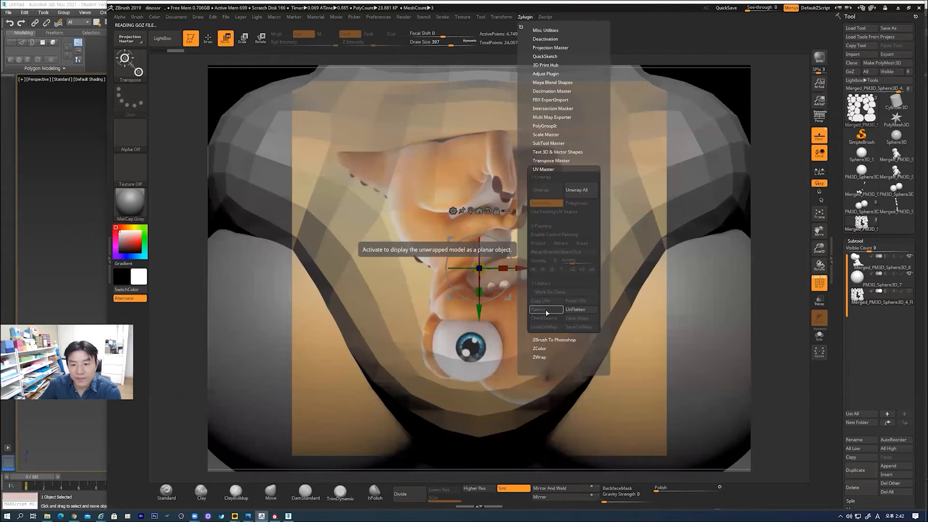
left_click(577, 310)
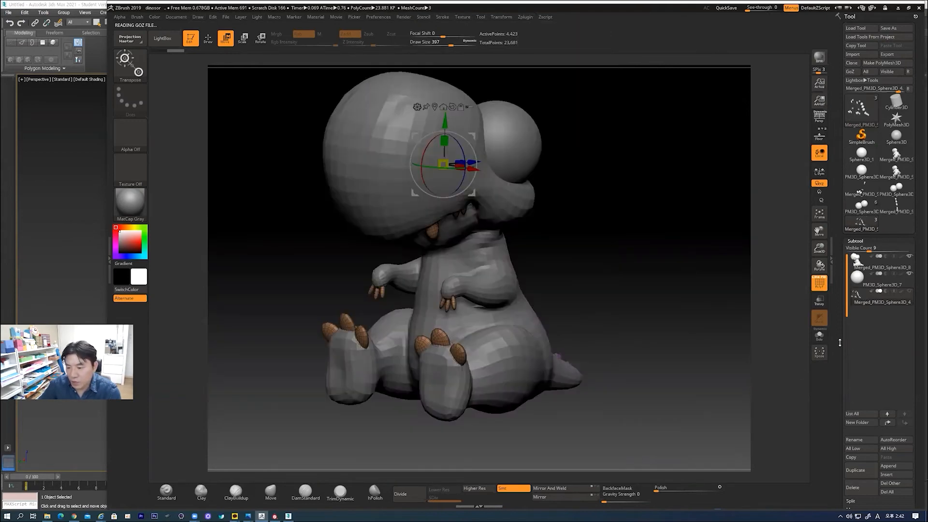
scroll(856, 369, "down", 5)
scroll(886, 373, "down", 2)
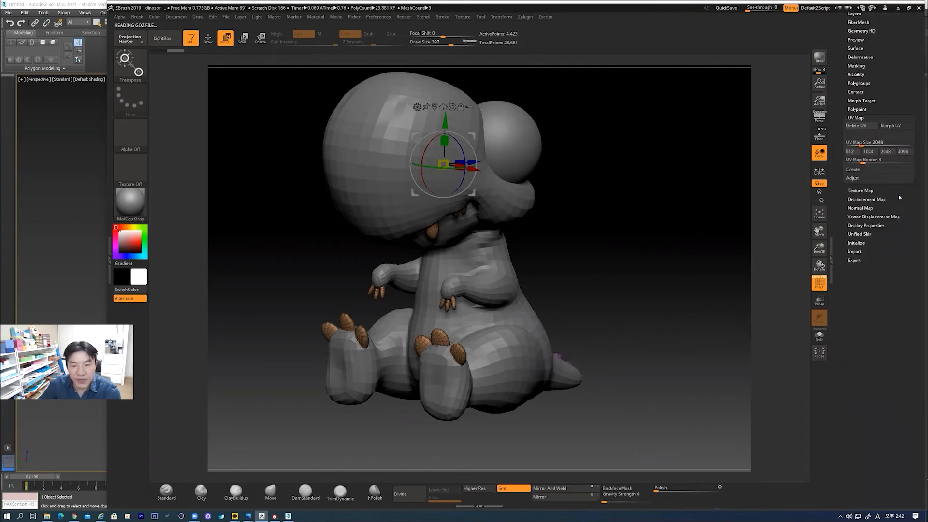
scroll(896, 196, "up", 1)
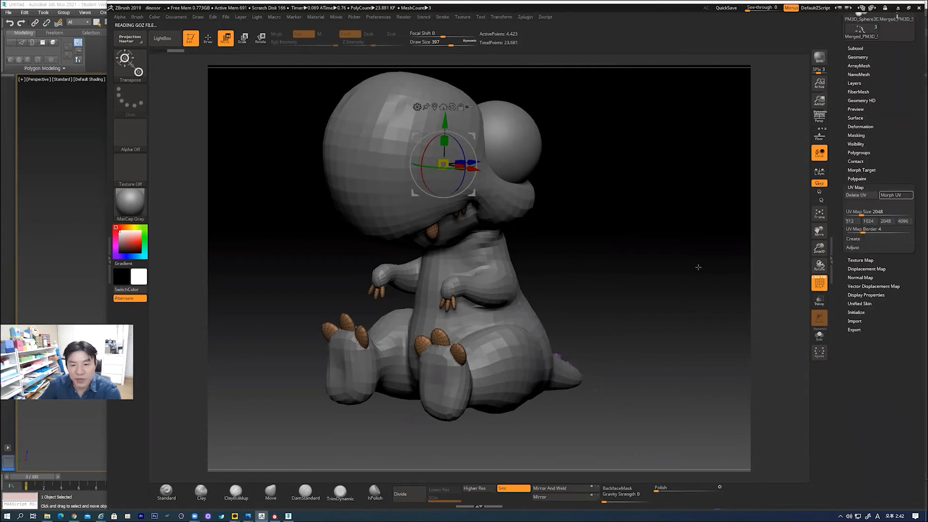
left_click_drag(711, 267, 640, 253)
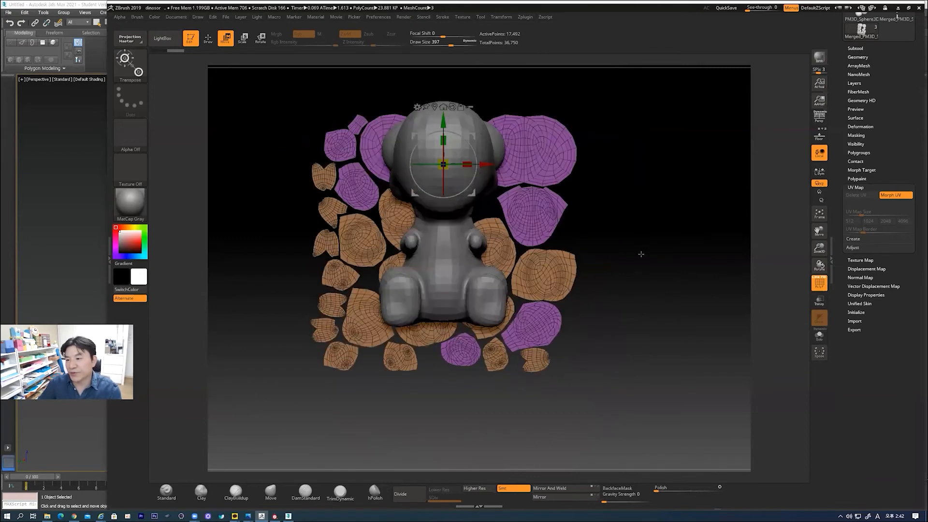
left_click(895, 195)
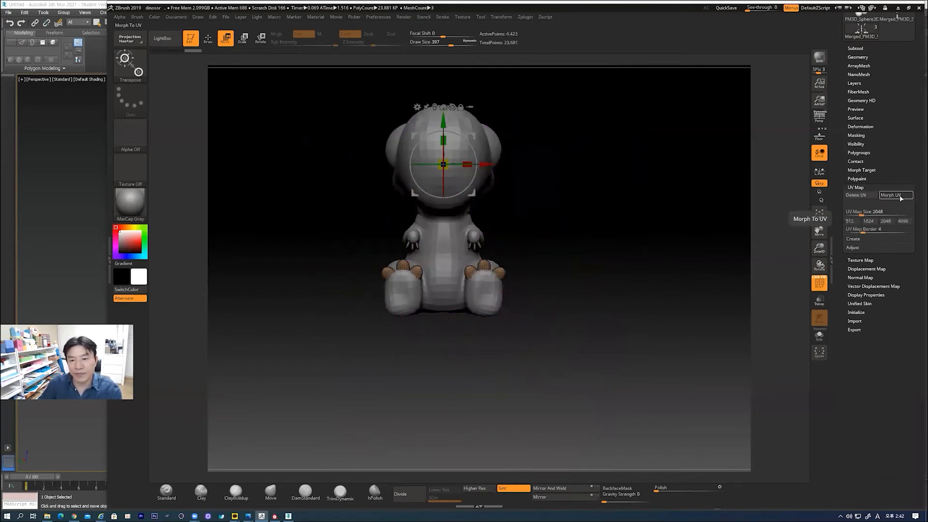
- Export the unwrapped claws, teeth and spines as an OBJ, overwriting the existing file dinosor_01
scroll(895, 71, "up", 4)
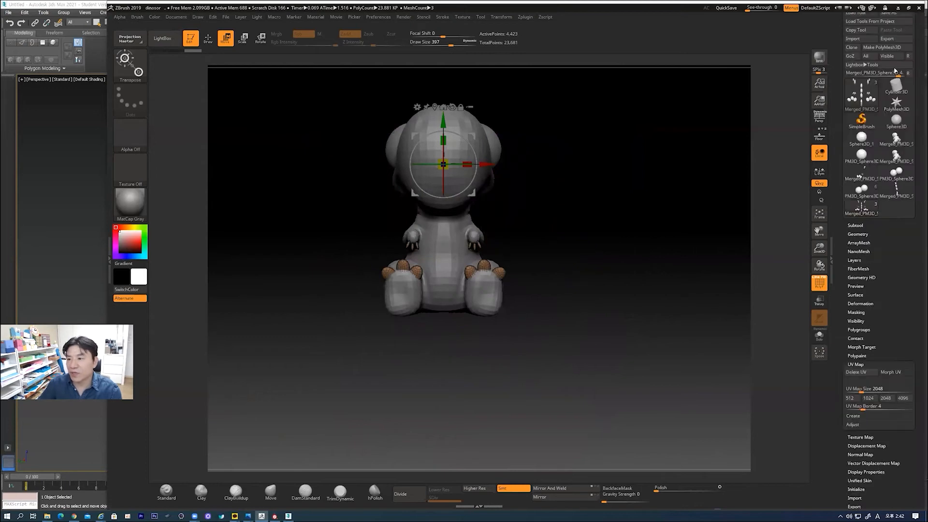
scroll(895, 57, "up", 1)
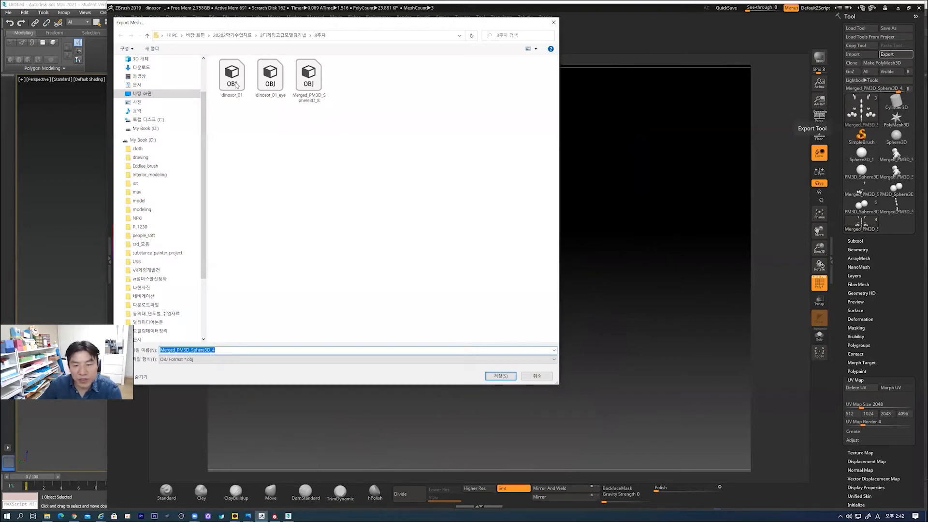
double_click(235, 85)
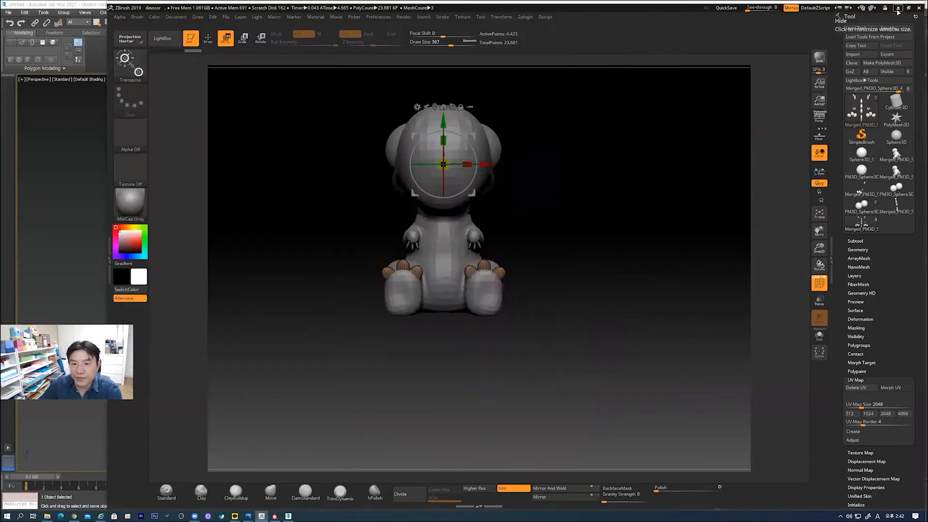
- Switch to 3ds Max and delete the old claw, tooth and back spine meshes from the dinosaur
left_click(897, 11)
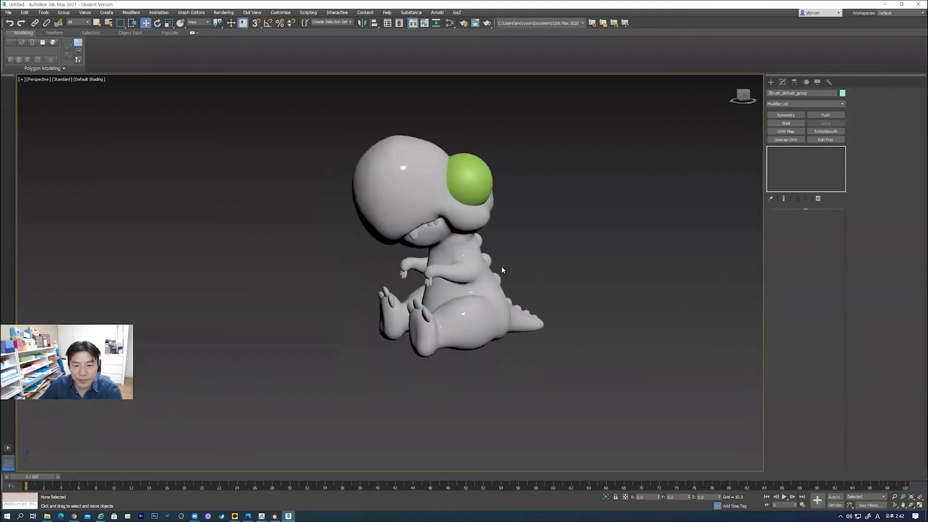
left_click(471, 249)
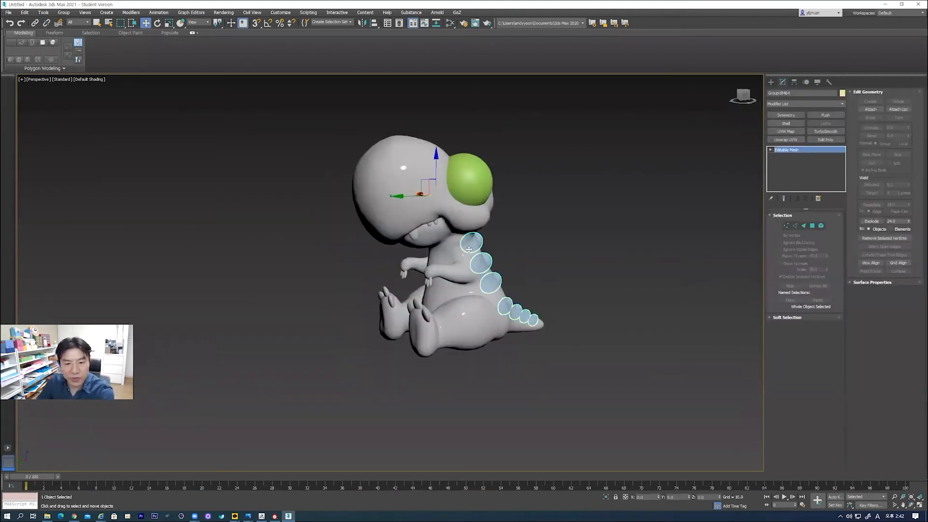
key("ctrl+d")
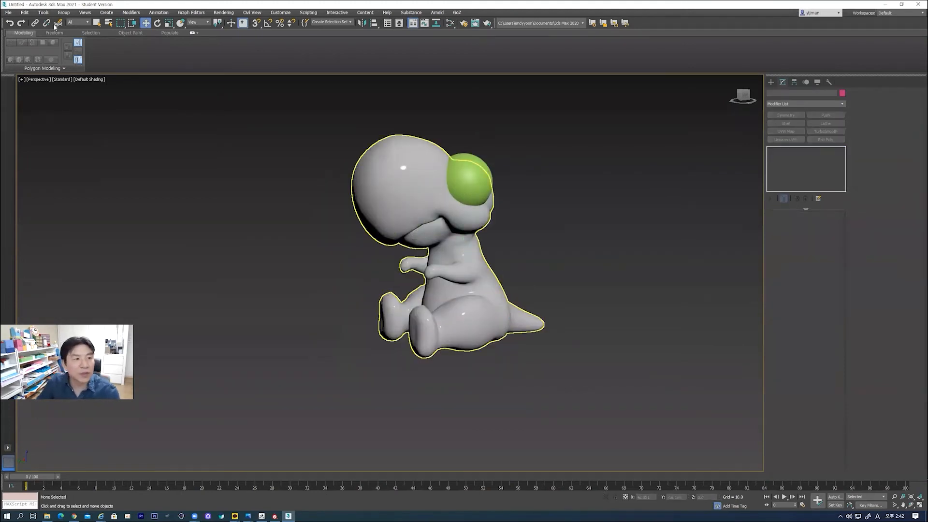
- Import the updated dinosor_01 OBJ into the scene using the ZBrush import preset
left_click(8, 13)
mouse_move(44, 113)
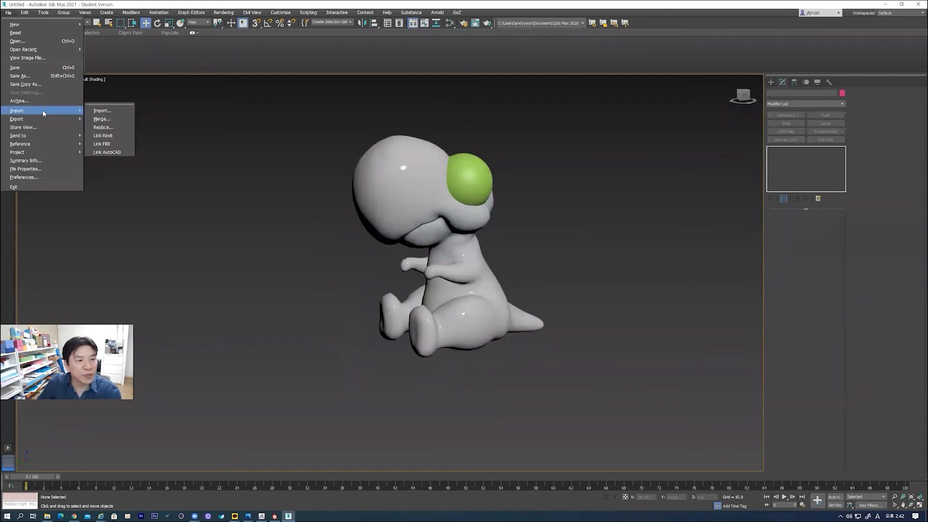
left_click(100, 111)
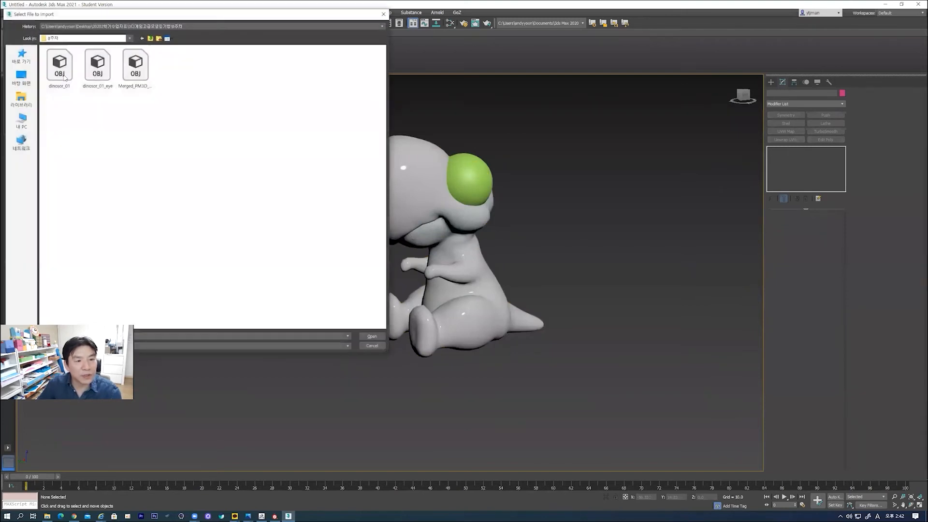
key("Escape")
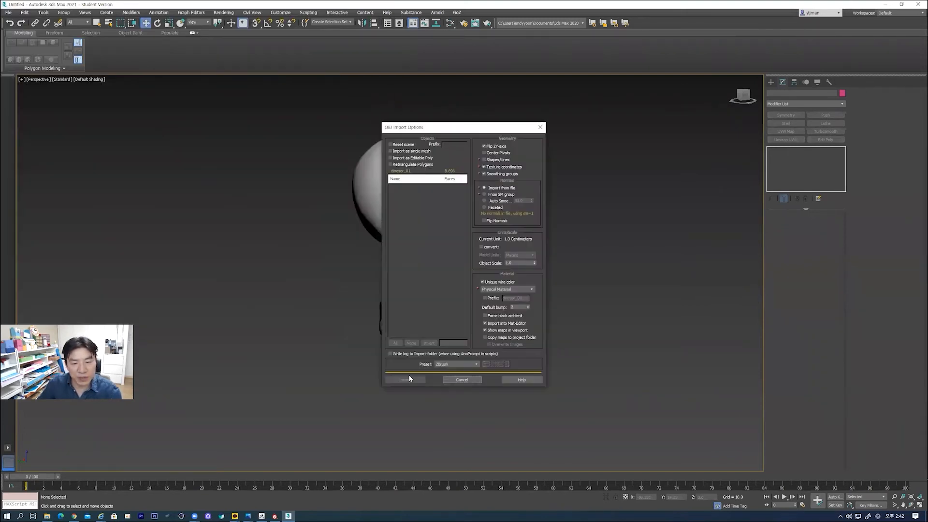
left_click(406, 379)
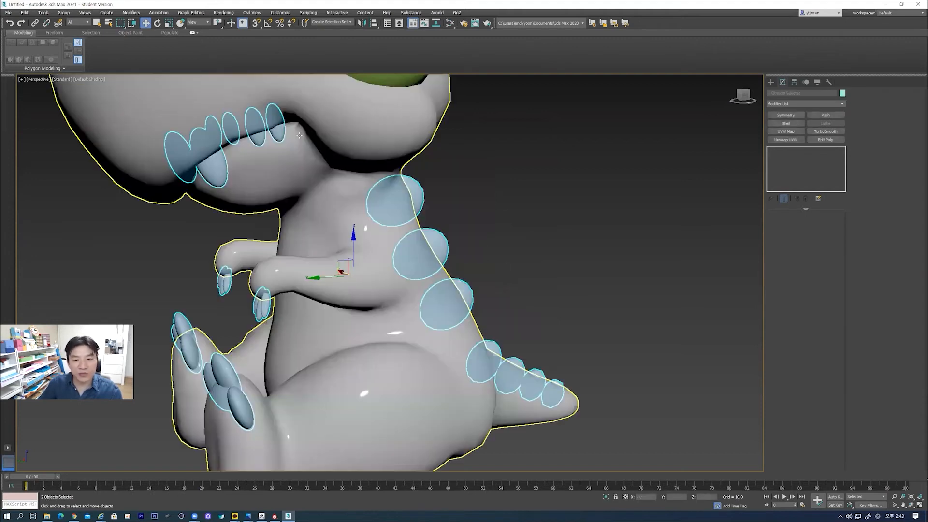
- Add an Edit Poly modifier to the back spines and attach the teeth, claws and toenails to them
left_click(488, 252)
scroll(487, 250, "down", 3)
left_click(486, 250)
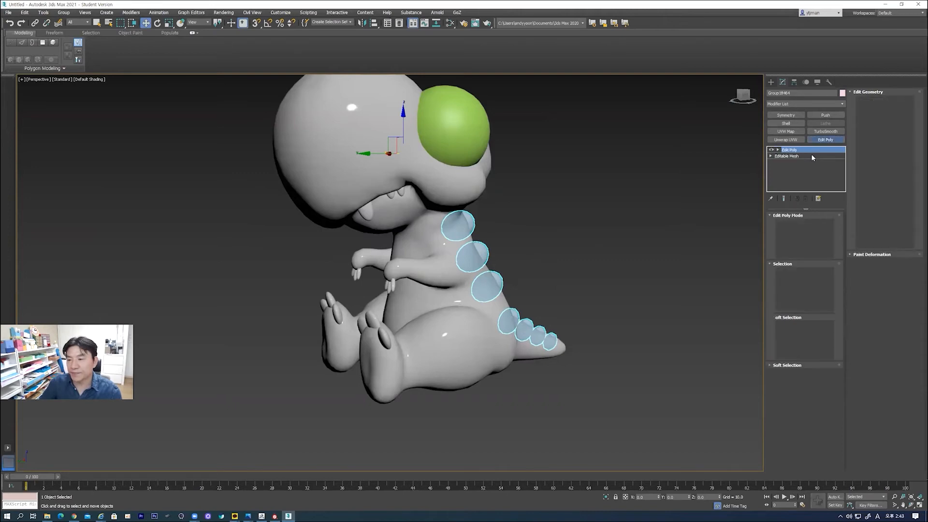
key("alt+a")
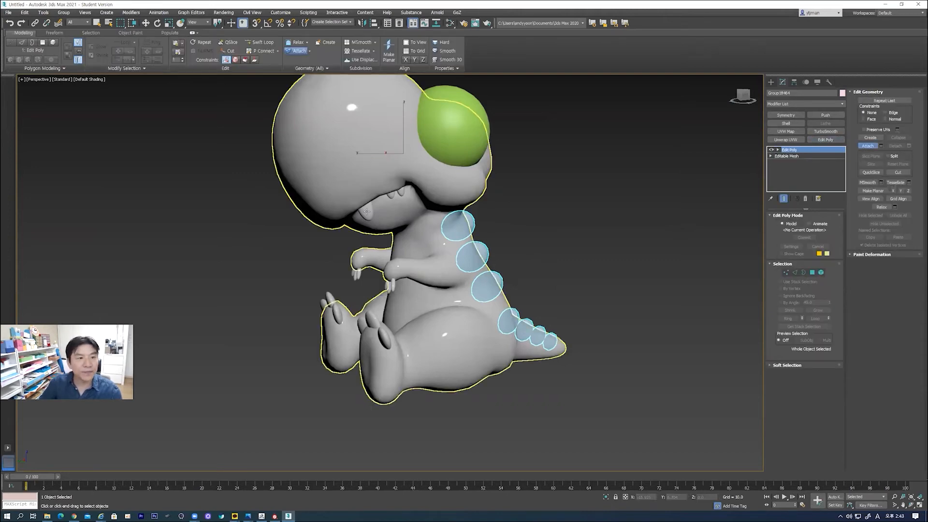
key("w")
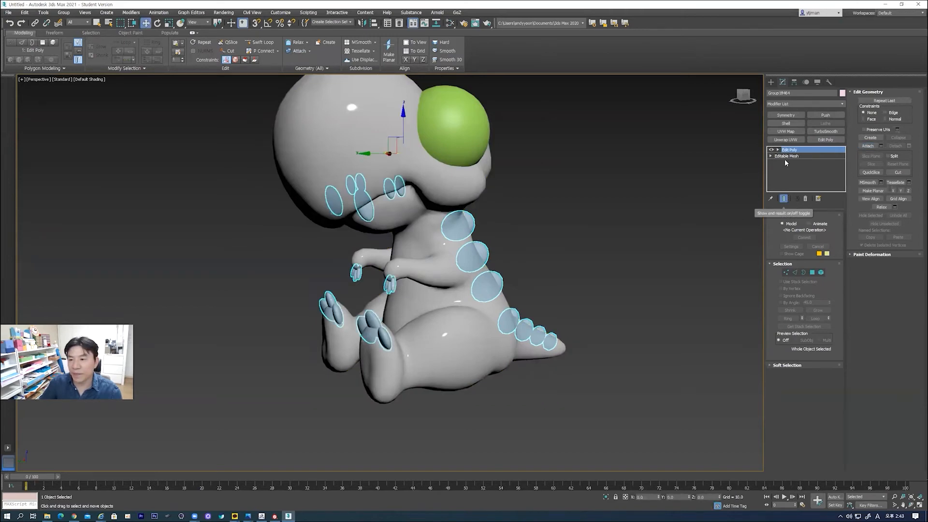
- Apply Unwrap UVW to the combined small parts, check their layout in the UV editor, then close it and deselect them
left_click(780, 141)
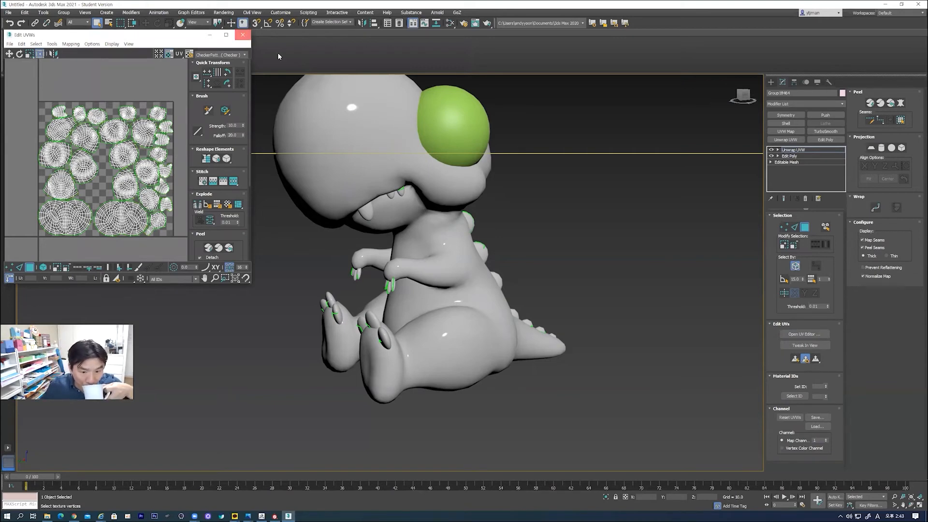
left_click(243, 35)
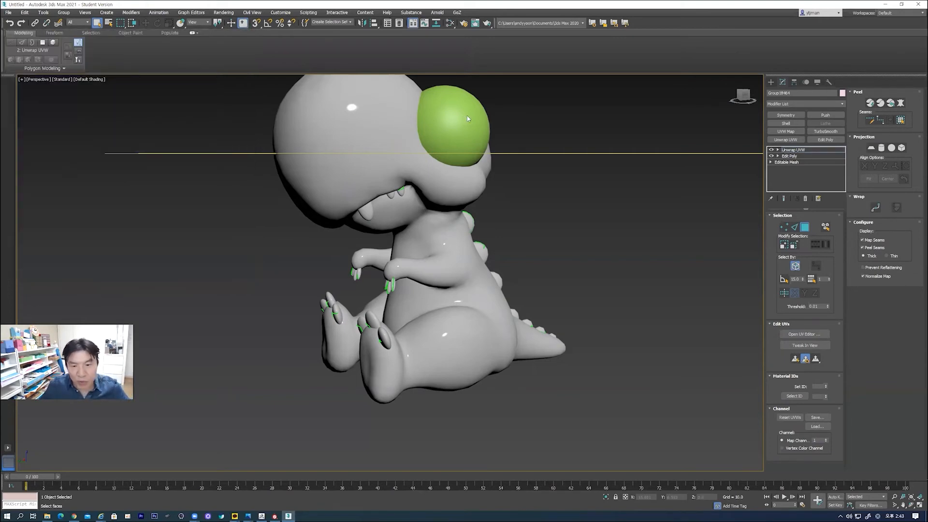
left_click(806, 227)
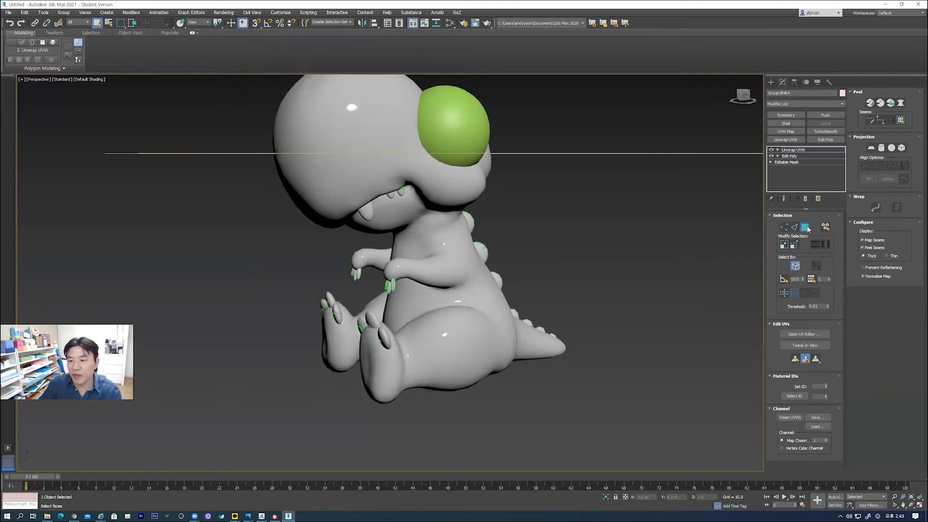
left_click(664, 228)
- Isolate the dinosaur's body mesh and show it with edged faces
left_click(348, 140)
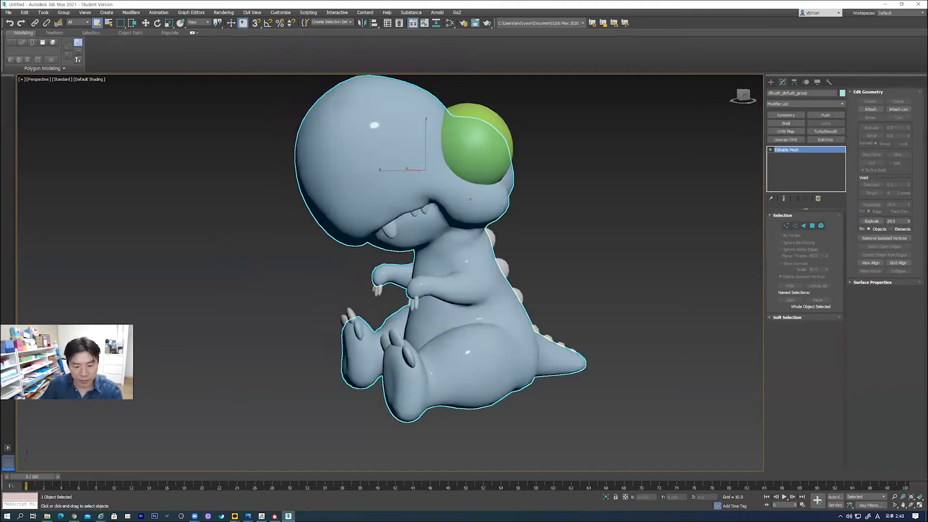
key("alt+q")
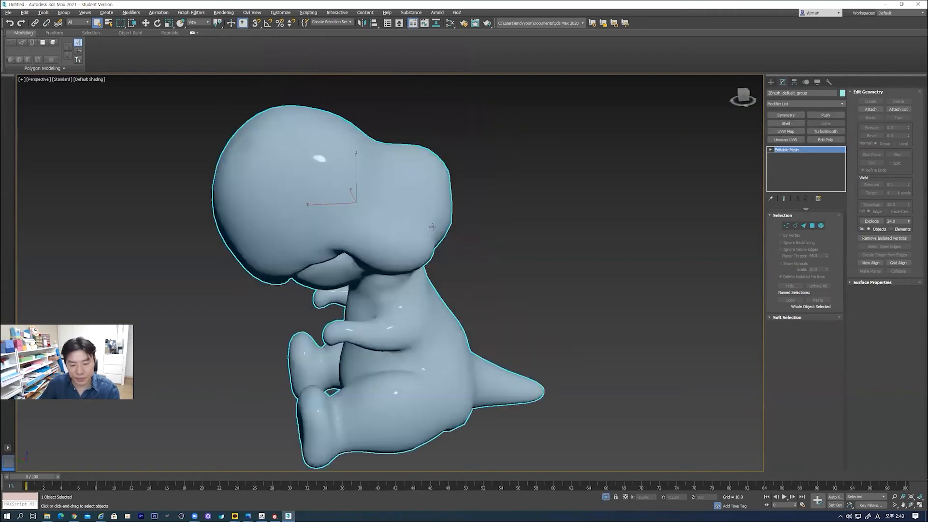
key("F4")
middle_click_drag(525, 203, 509, 193, "alt")
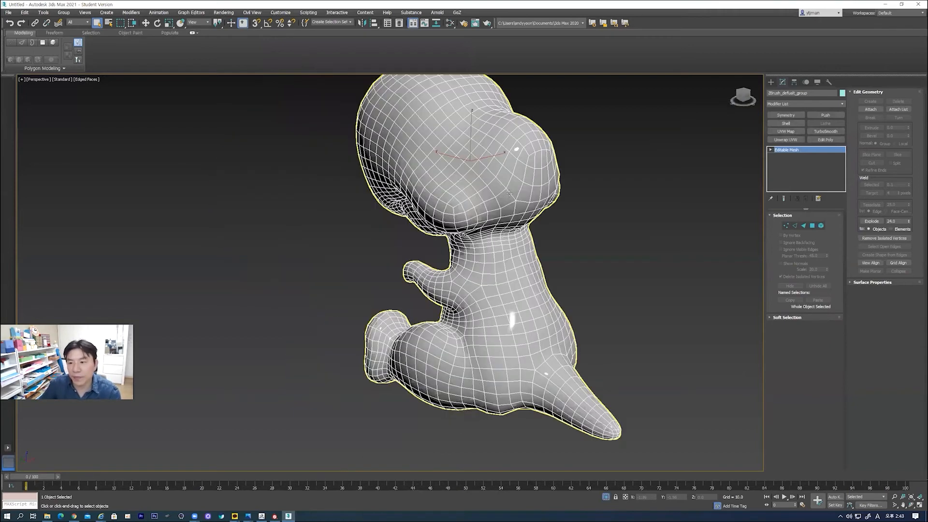
- Add Edit Poly and Unwrap UVW modifiers to the isolated body and open its UV editor
left_click(825, 139)
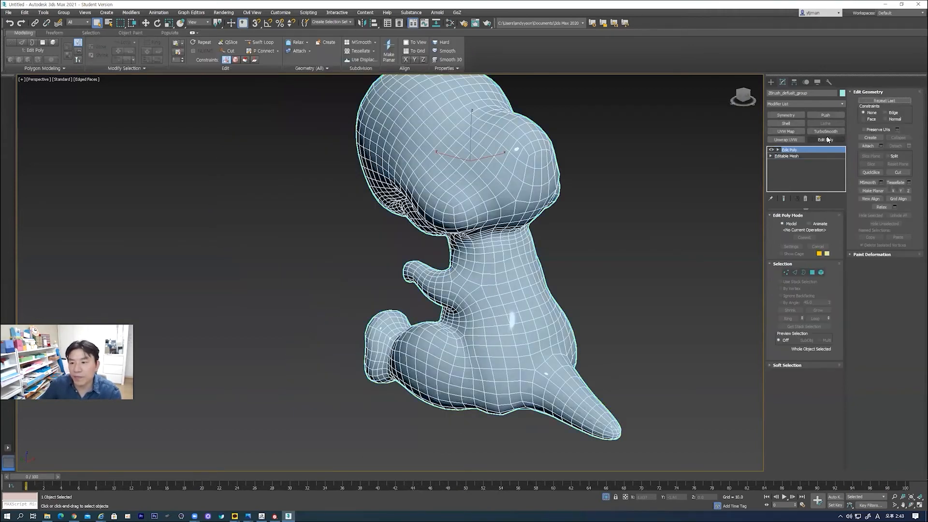
left_click(790, 140)
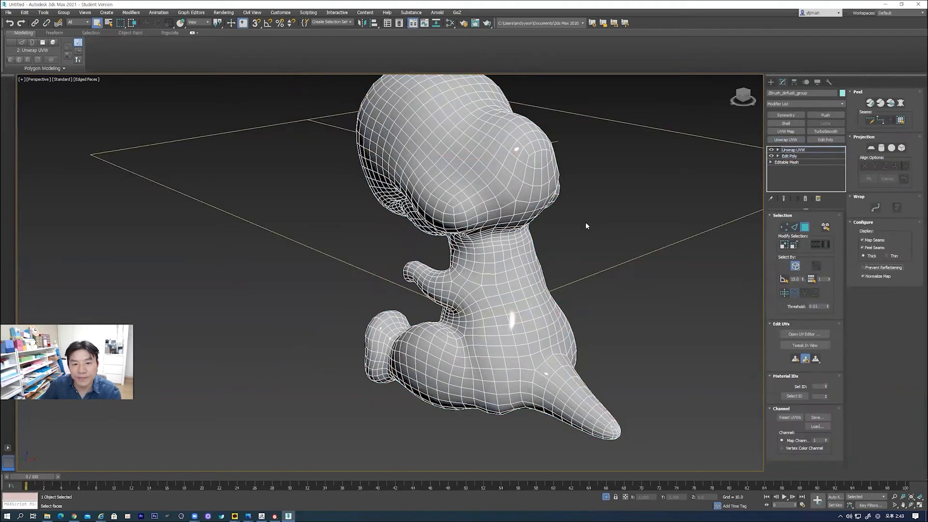
middle_click_drag(525, 249, 694, 241, "alt")
middle_click_drag(767, 237, 778, 239, "alt")
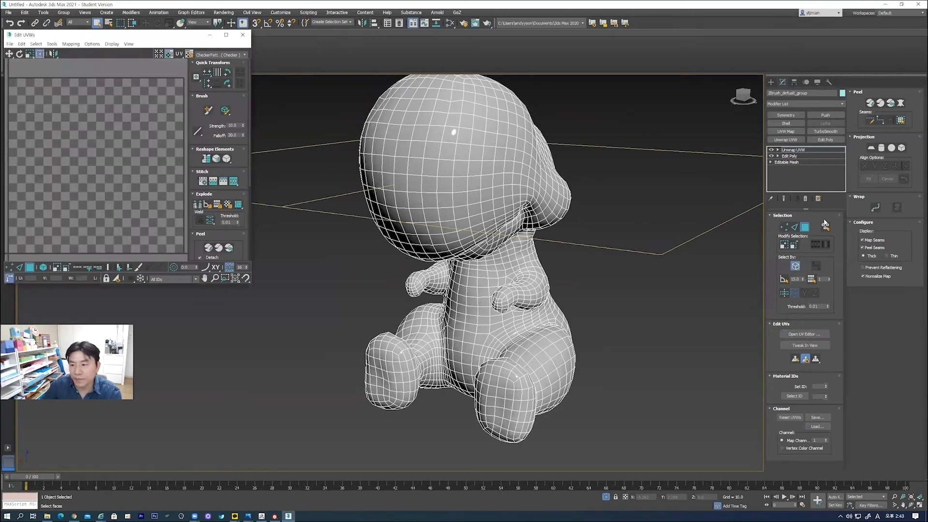
- Select all the body's faces as one element and apply a planar UV projection to them
left_click(825, 227)
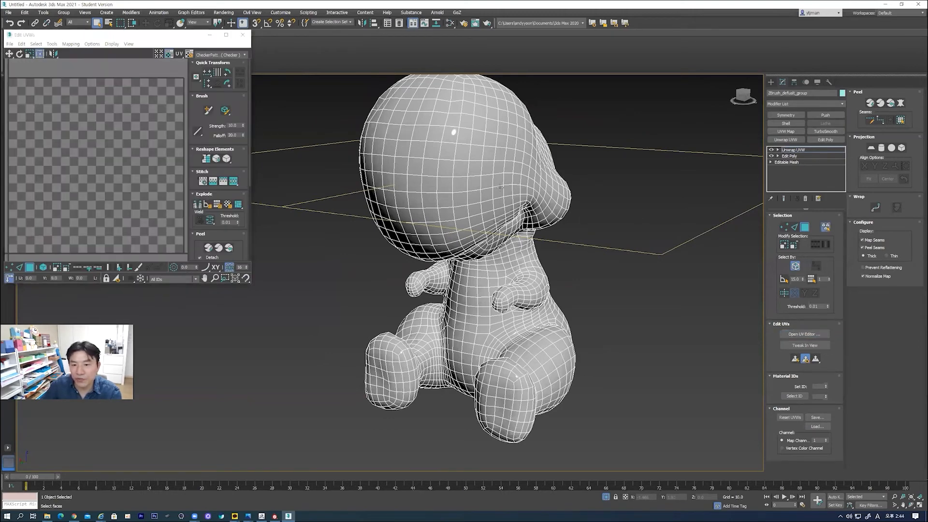
left_click(500, 188)
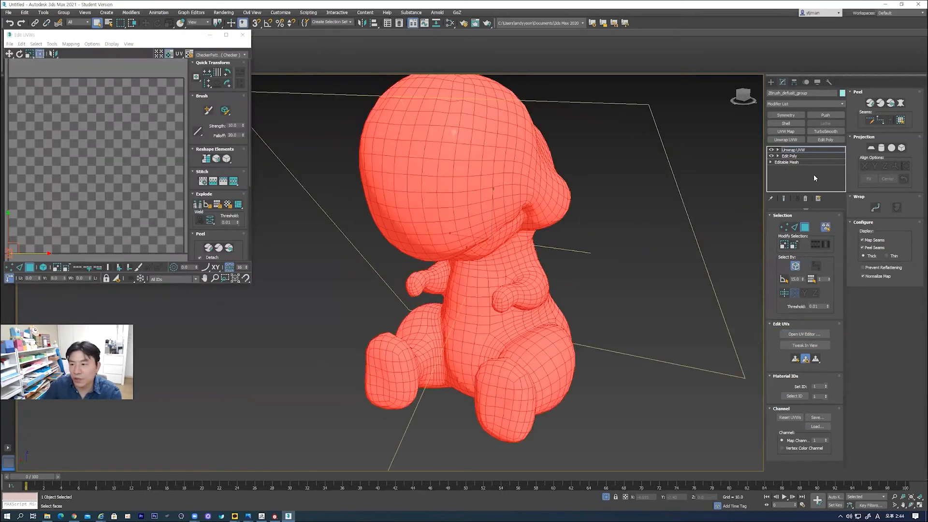
left_click(872, 148)
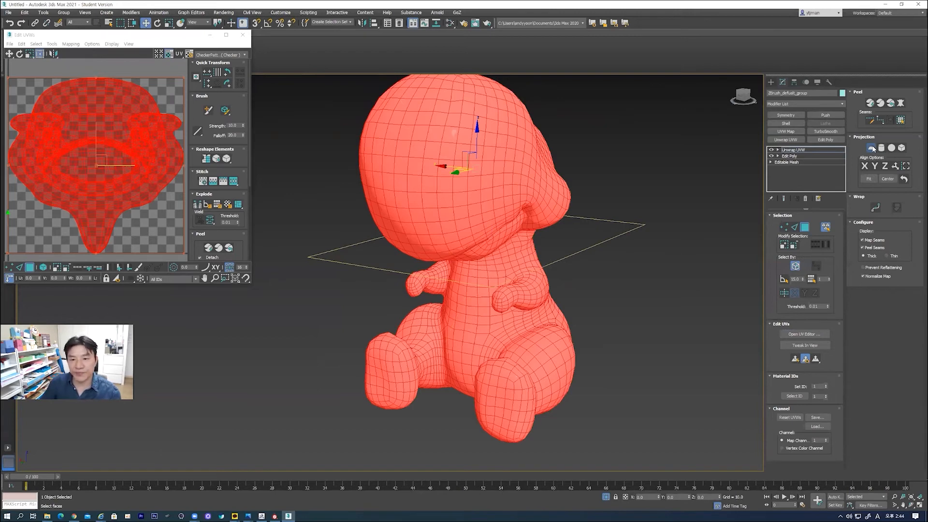
- Finish the planar projection, deselect the faces, and switch to edge selection with no edges selected
left_click(872, 149)
left_click(623, 167)
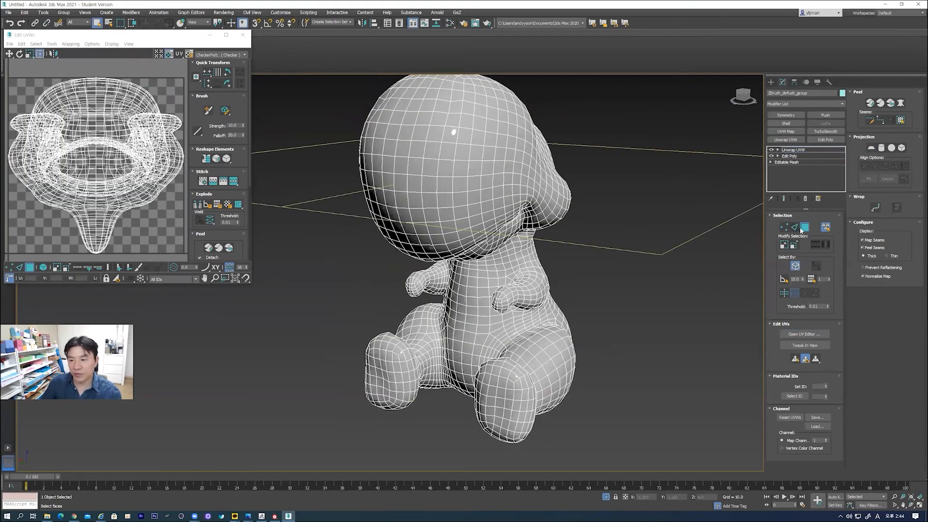
key("ctrl+a")
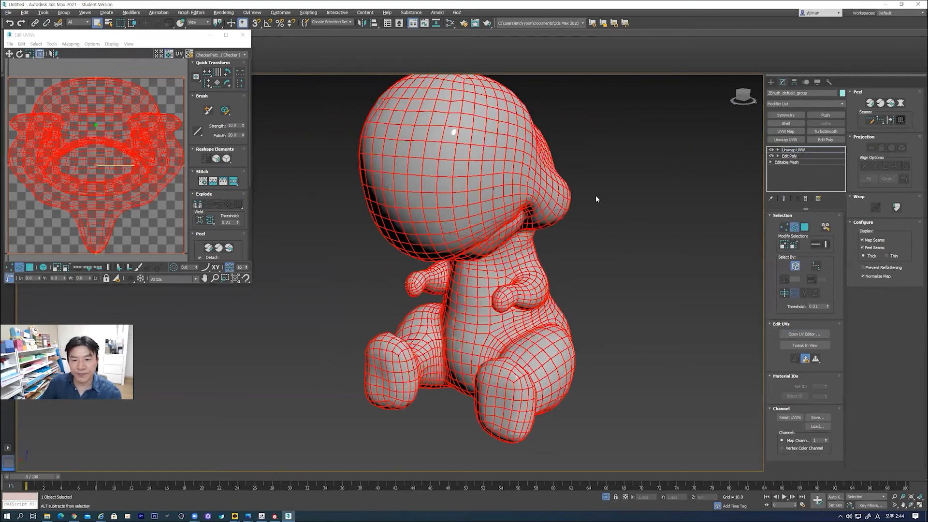
left_click(526, 198)
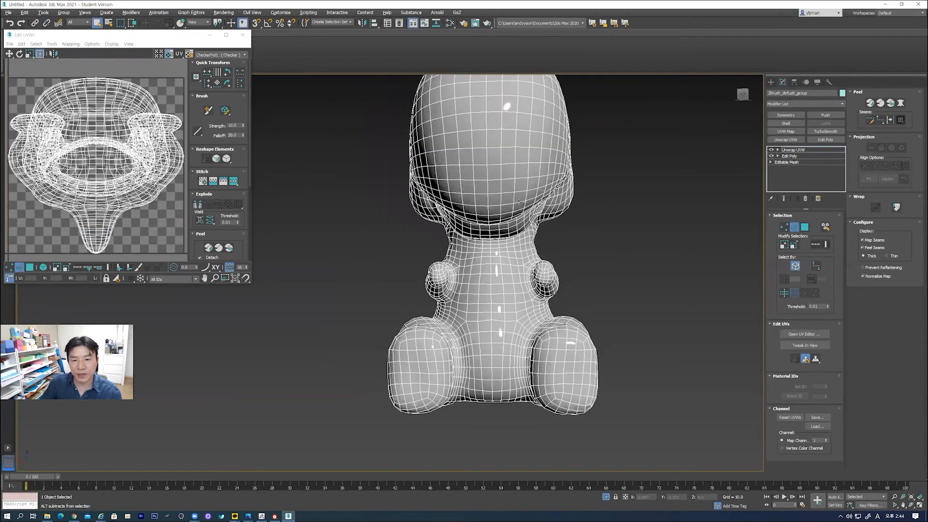
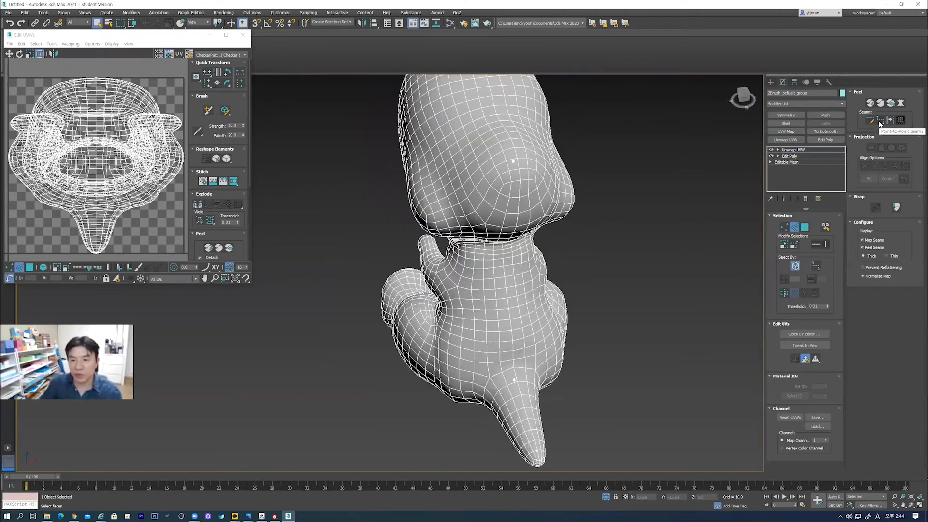
- Draw a point-to-point seam down the body's centre line from the back of the head to the tail tip
left_click(517, 157)
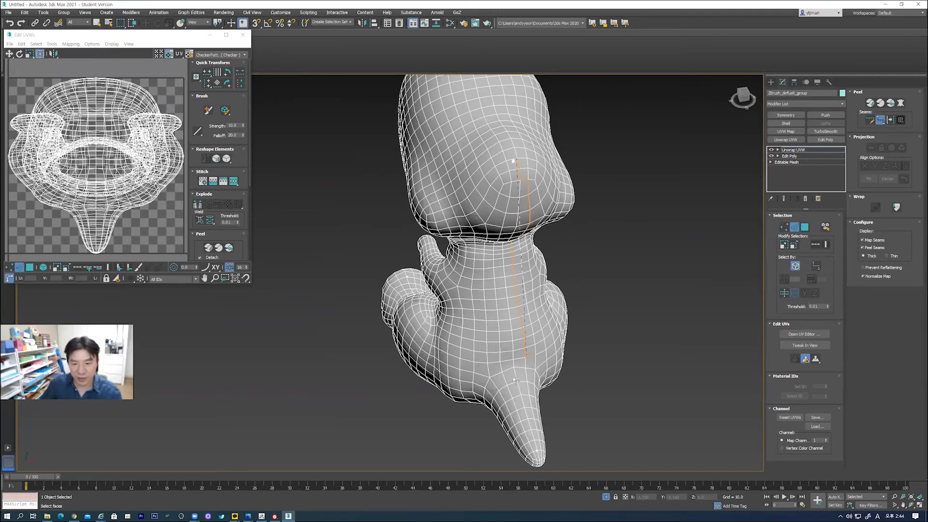
left_click(516, 382)
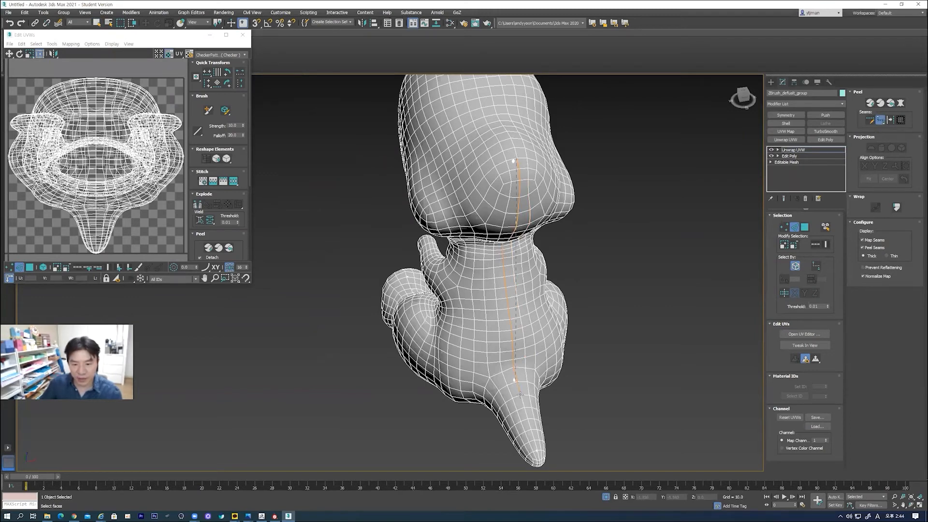
right_click(561, 417)
middle_click_drag(556, 417, 538, 400, "alt")
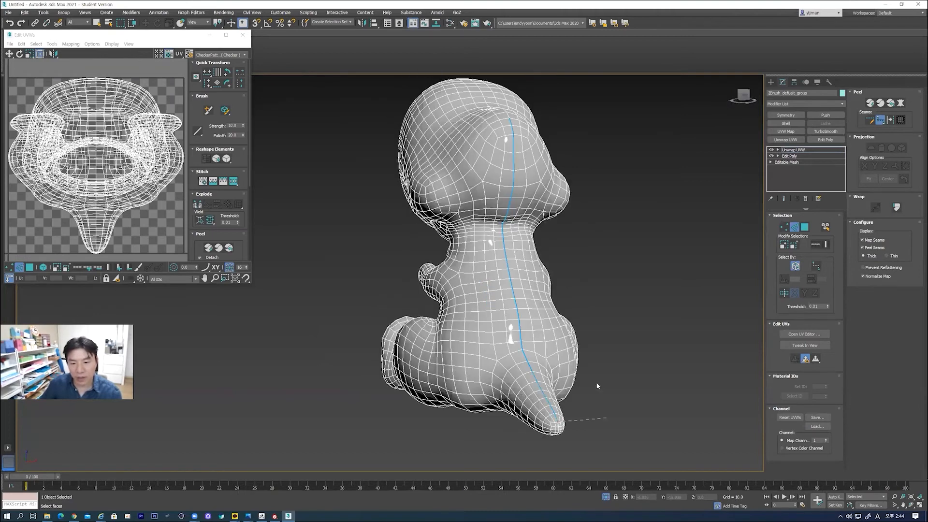
middle_click_drag(540, 309, 537, 314, "alt")
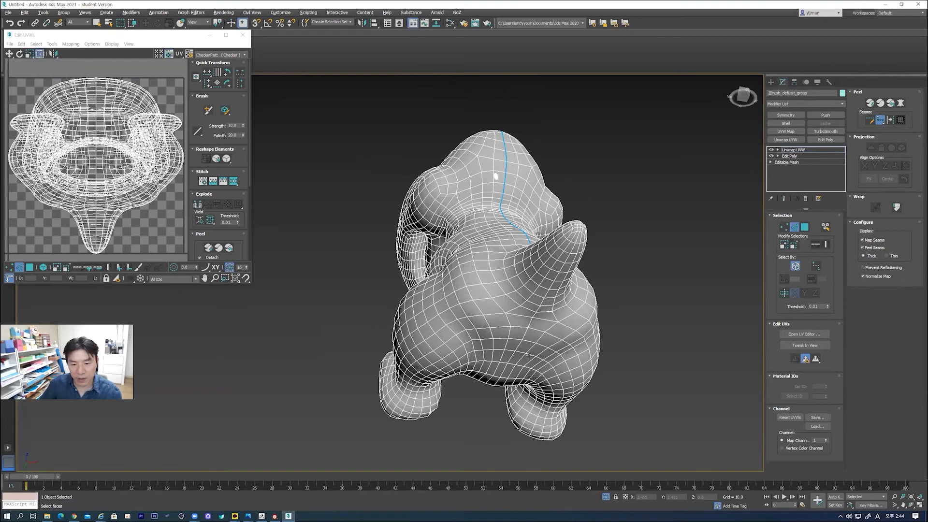
- Continue the centre seam from the tail tip along the underside and up between the legs to the lower belly
left_click(533, 314)
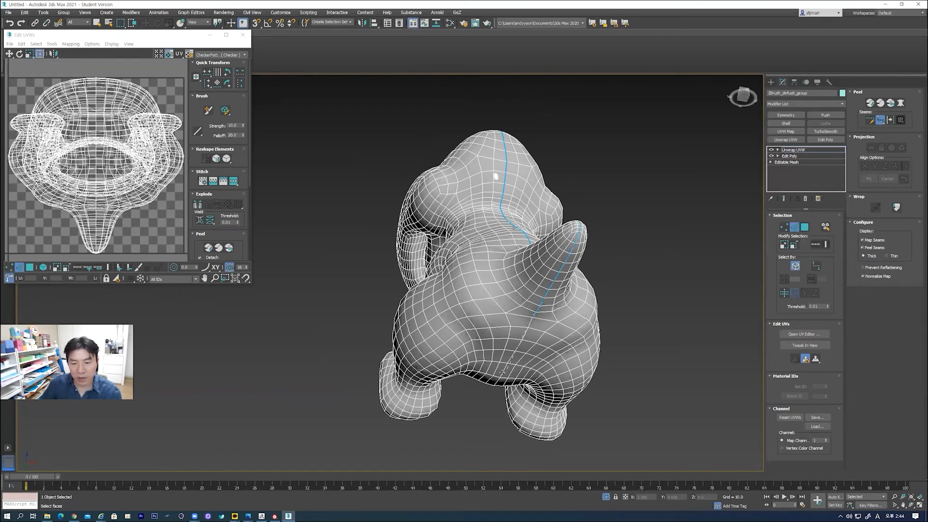
left_click(505, 370)
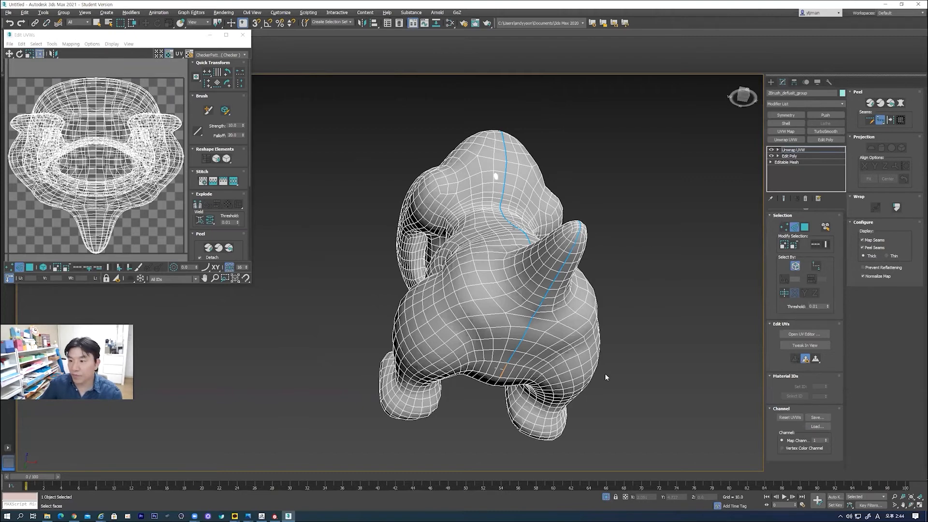
middle_click_drag(605, 376, 830, 171, "alt")
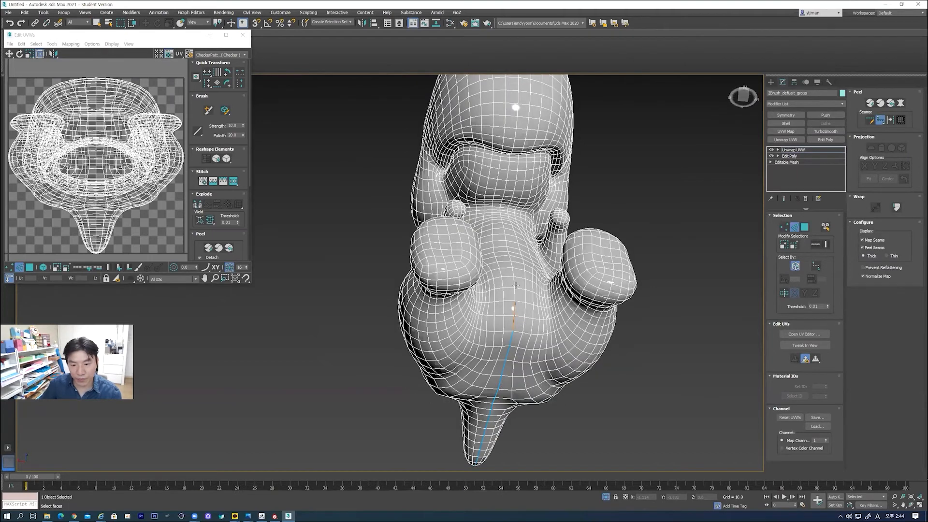
middle_click_drag(545, 282, 573, 271, "alt")
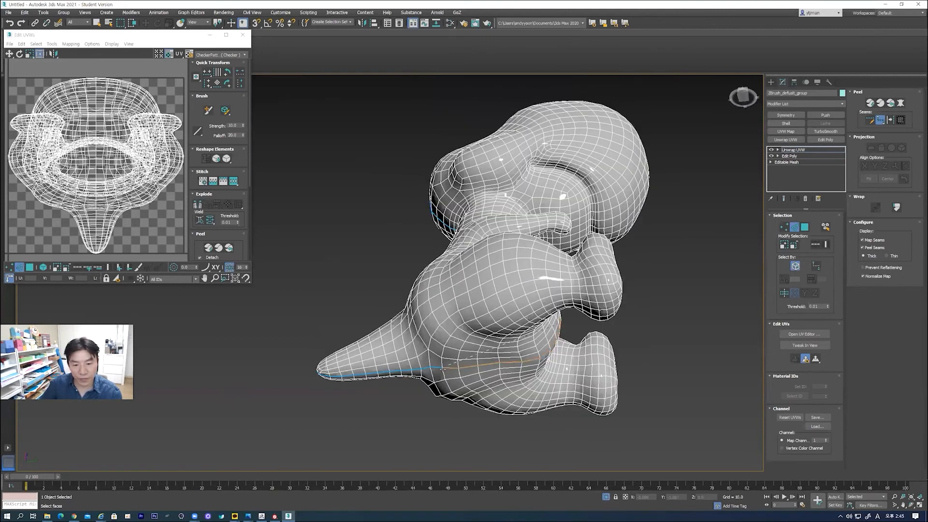
left_click(617, 337)
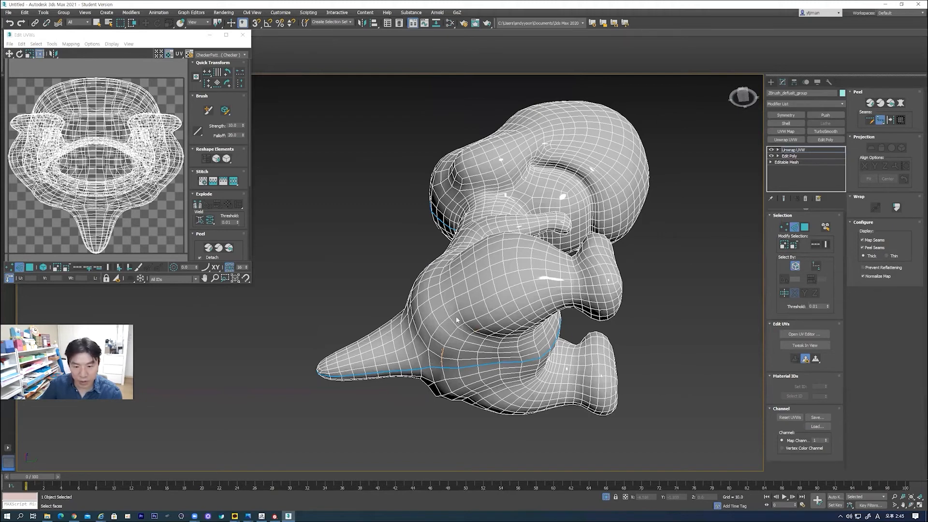
- Branch a seam off the underside centre line near the tail base and run it along the dinosaur's right leg to the foot
left_click(488, 314)
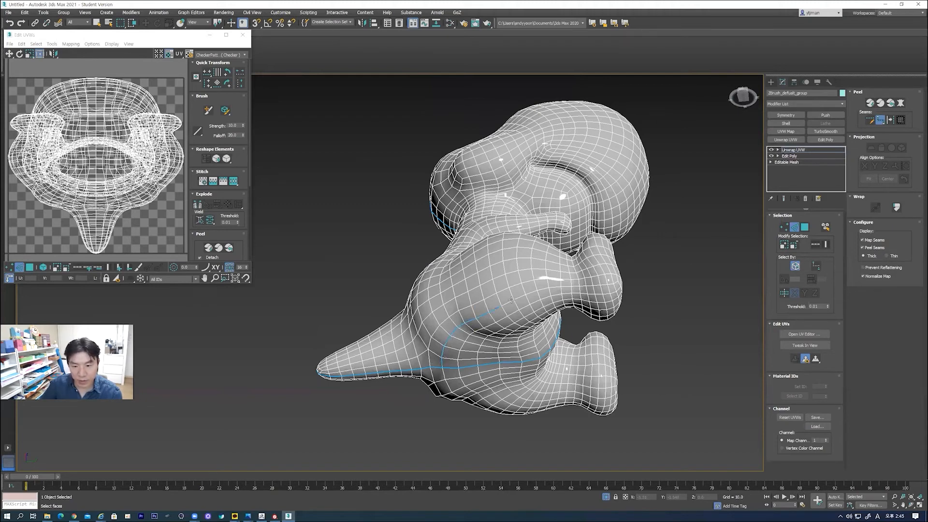
left_click(551, 288)
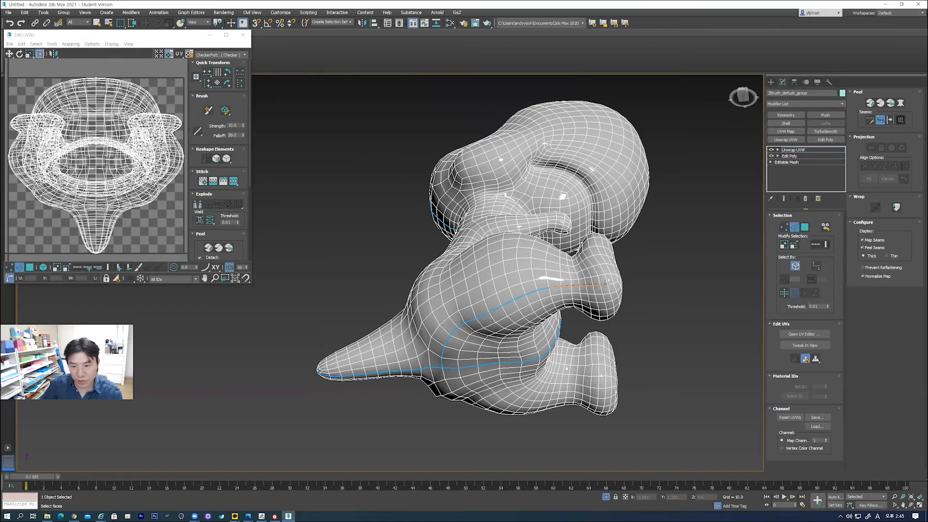
middle_click_drag(604, 286, 539, 348, "alt")
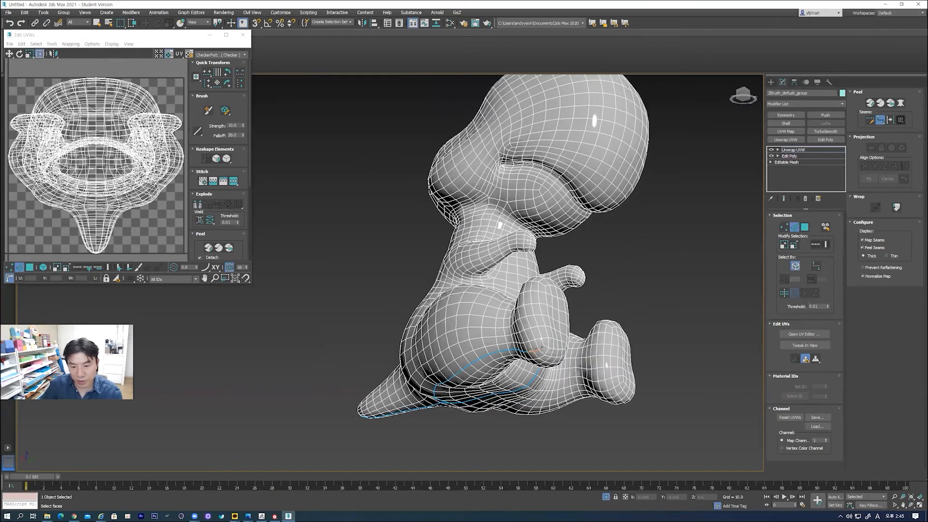
middle_click_drag(543, 348, 541, 297, "alt")
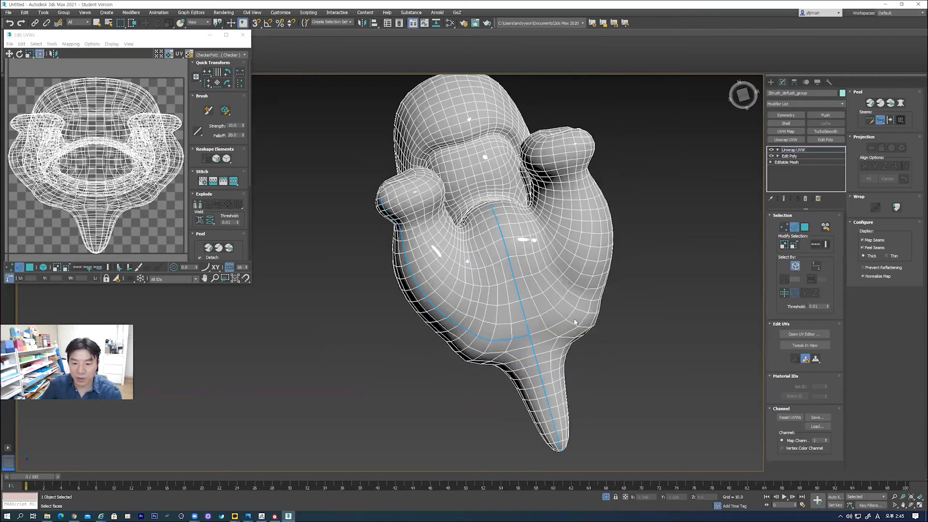
- Run a matching seam from the underside centre line along the dinosaur's left leg to its foot
left_click(596, 274)
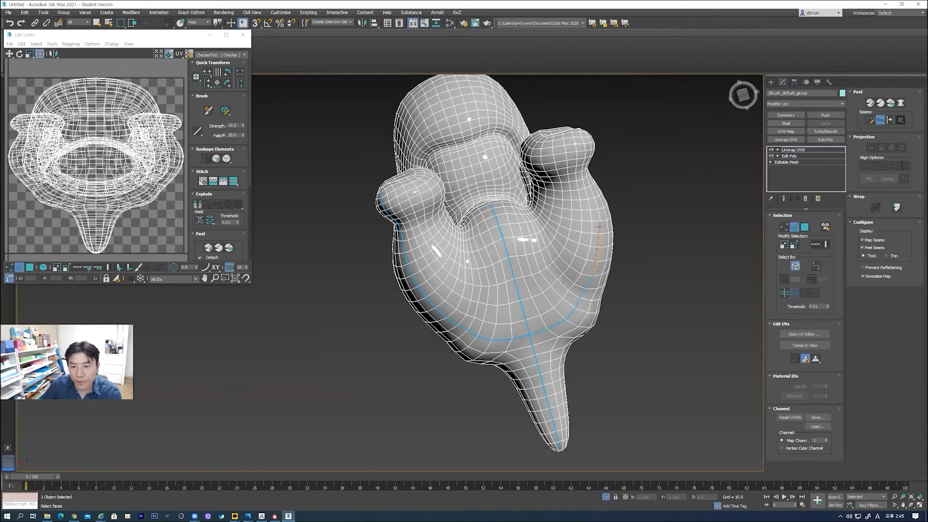
middle_click_drag(613, 209, 593, 233, "alt")
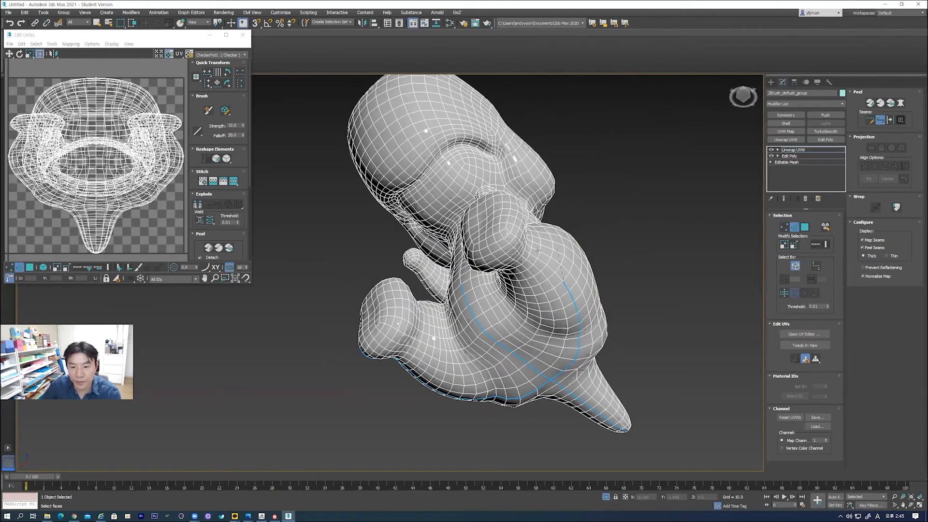
left_click(508, 231)
mouse_move(558, 263)
middle_mouse_down("alt")
mouse_move(484, 258)
mouse_move(561, 281)
middle_mouse_up("alt")
scroll(488, 265, "up", 3)
left_click(559, 283)
right_click(516, 287)
left_click(553, 268)
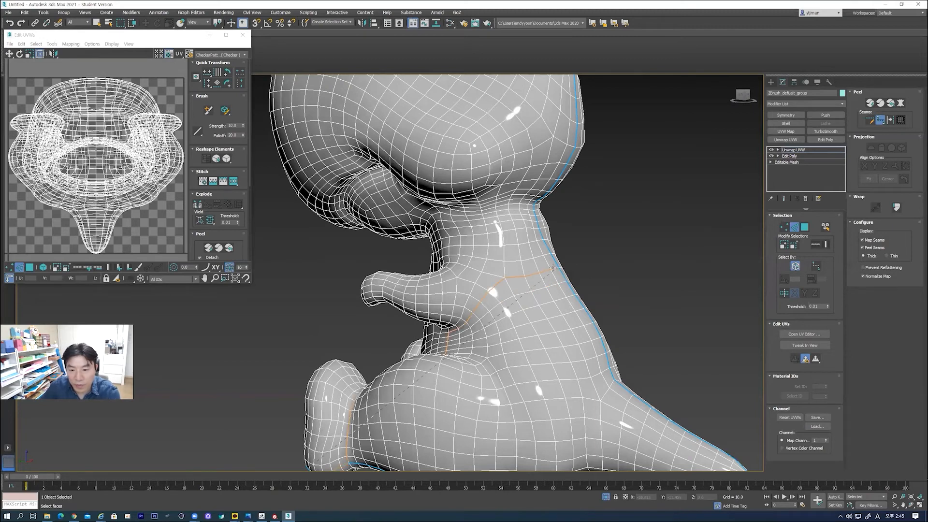
left_click(553, 268)
key("ctrl+z")
right_click(534, 292)
- Draw a seam from the centre line on the back across the left shoulder and along the left arm to the hand
middle_click_drag(568, 277, 543, 274, "alt")
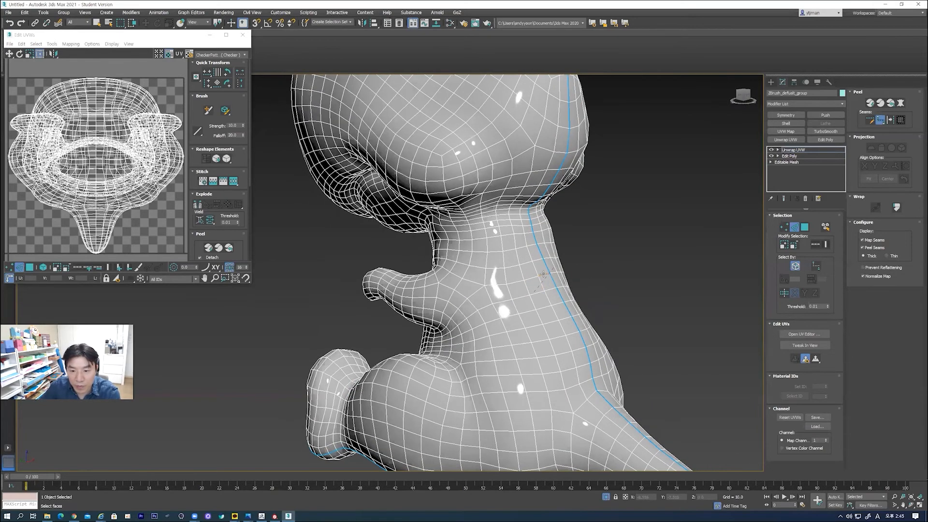
left_click(484, 285)
left_click(461, 294)
middle_click_drag(428, 286, 476, 292, "alt")
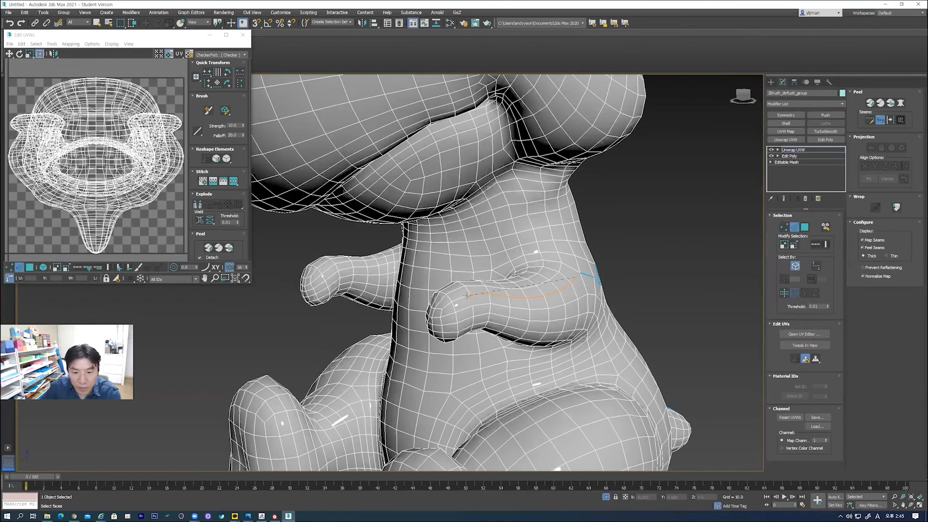
left_click(465, 295)
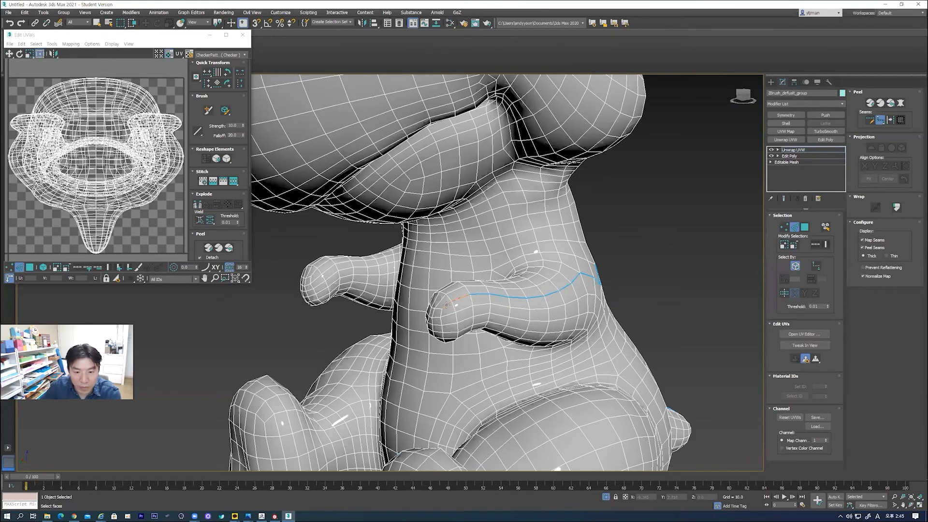
- Draw a matching seam from the back's centre line over the right shoulder and along the right arm towards the hand
middle_click_drag(618, 290, 454, 279, "alt")
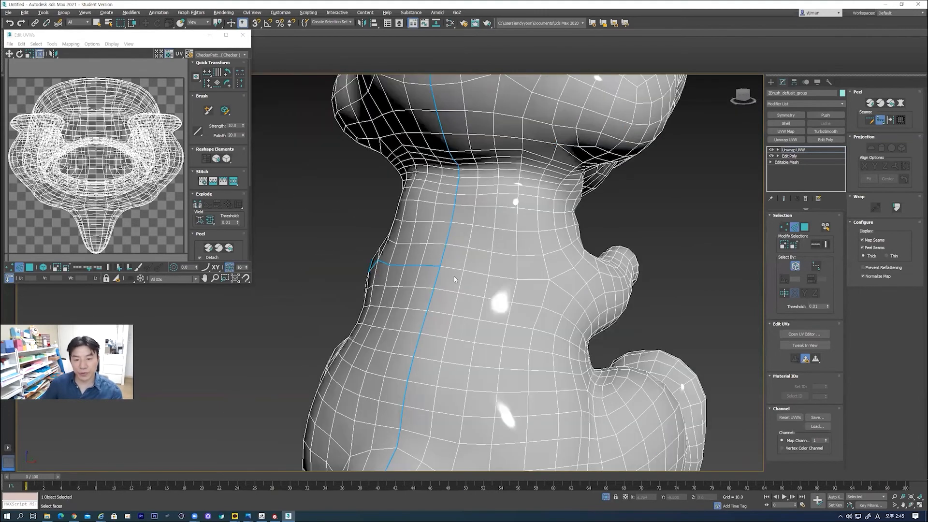
middle_click_drag(556, 275, 500, 274, "alt")
left_click(502, 265)
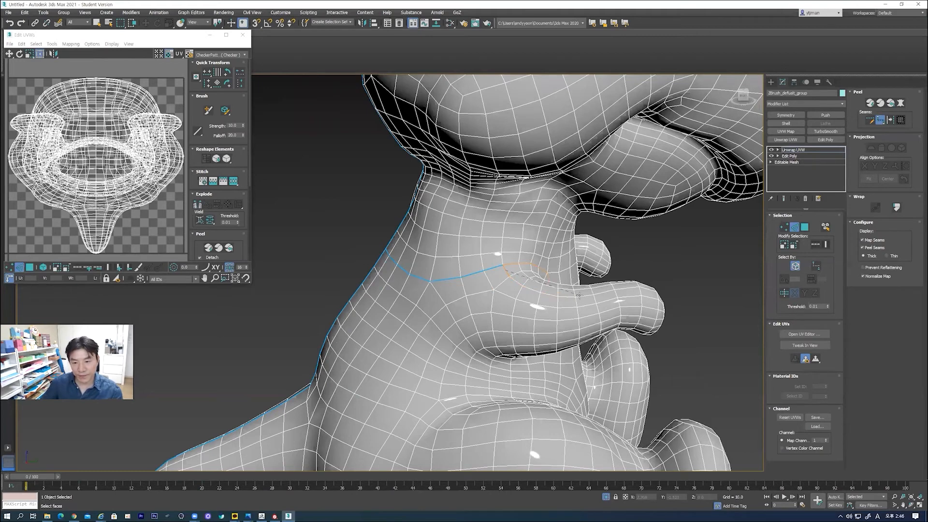
left_click(508, 276)
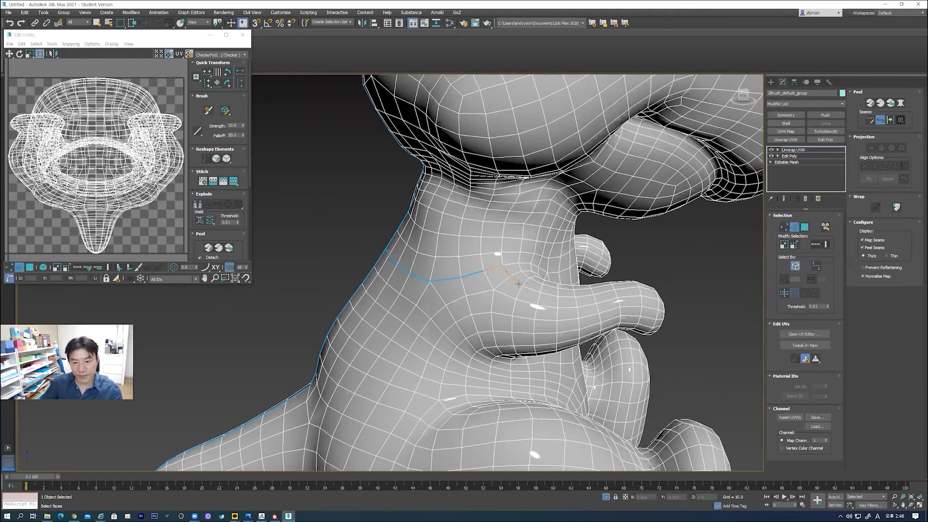
left_click(585, 295)
middle_click_drag(630, 288, 590, 301, "alt")
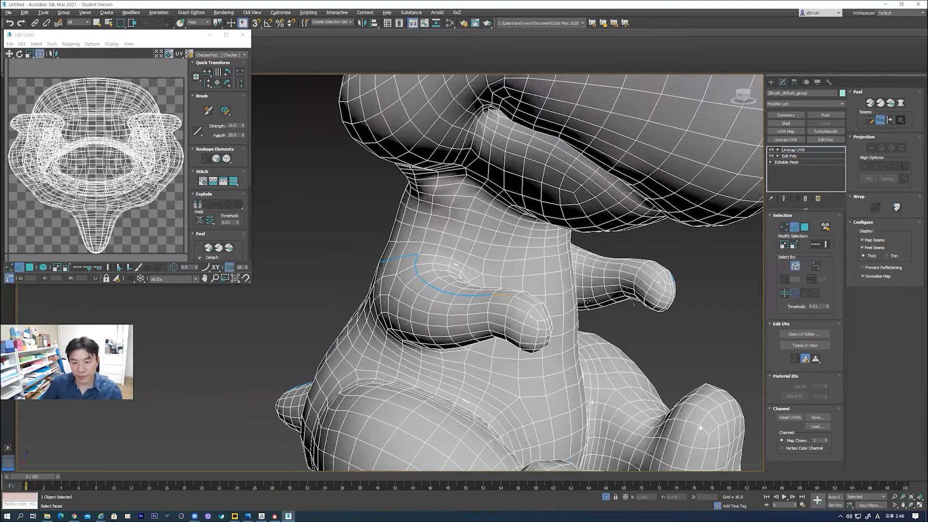
middle_click_drag(486, 294, 441, 280, "alt")
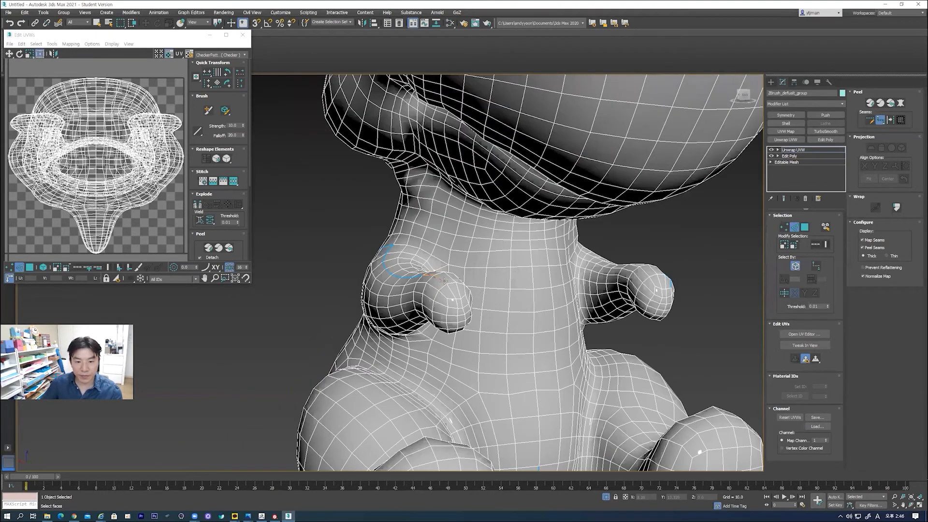
right_click(515, 266)
- Select one head face, expand the selection to the seams, and apply Quick Peel to the whole body
mouse_move(488, 306)
middle_mouse_down("alt")
mouse_move(568, 305)
mouse_move(422, 305)
mouse_move(428, 315)
mouse_move(479, 268)
mouse_move(491, 303)
middle_mouse_up("alt")
scroll(552, 308, "down", 5)
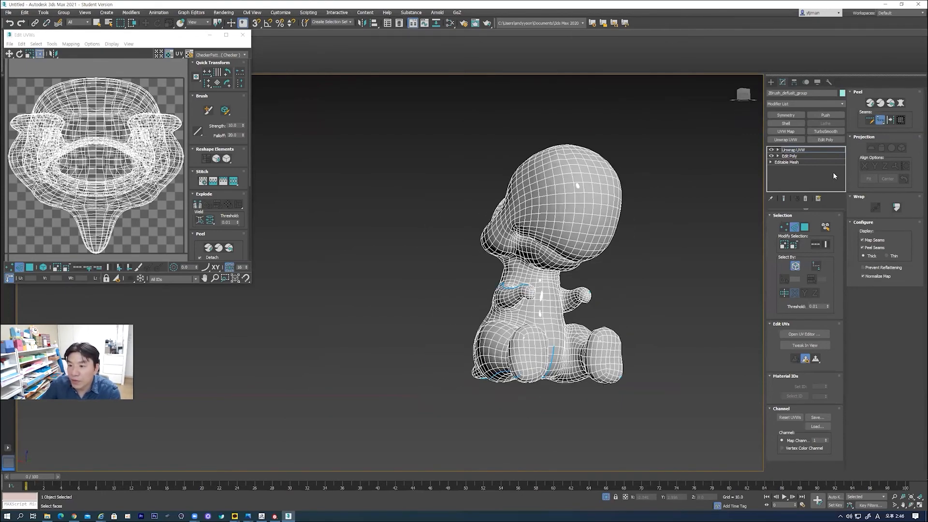
left_click(806, 226)
left_click(599, 222)
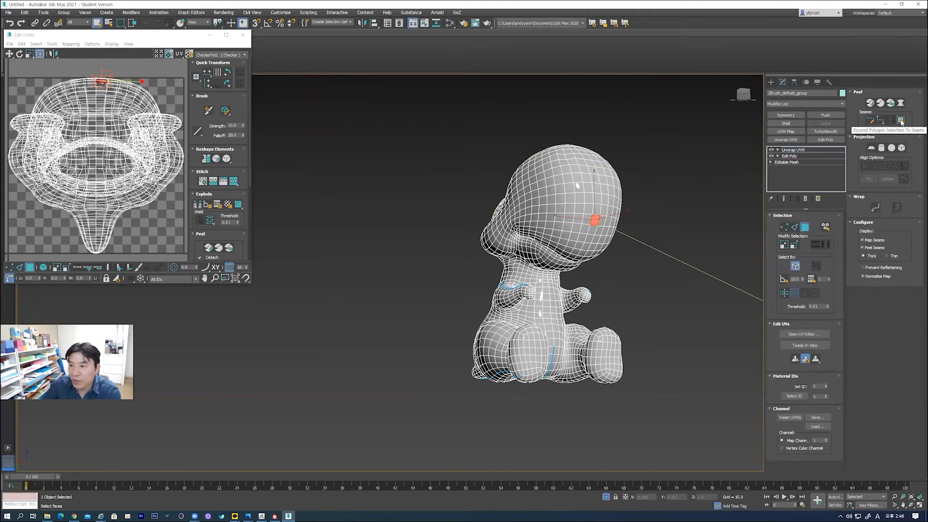
left_click(900, 121)
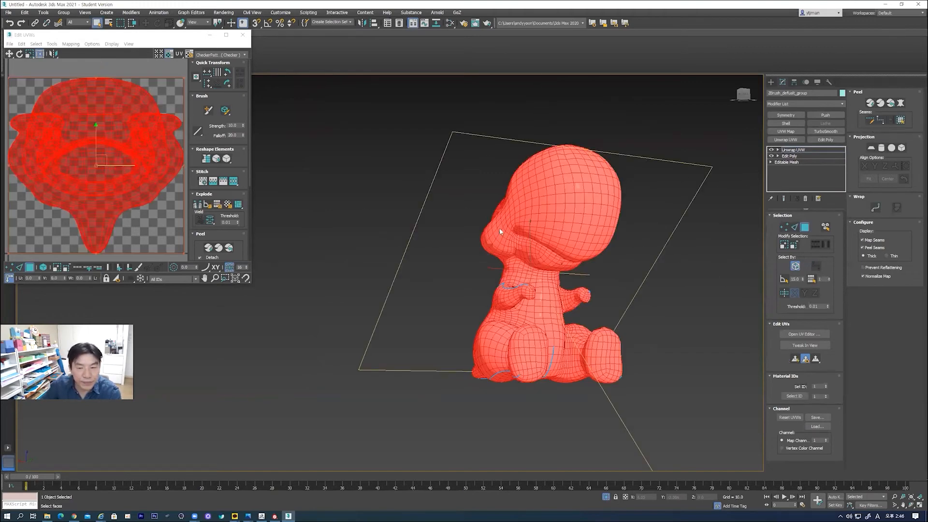
left_click(870, 103)
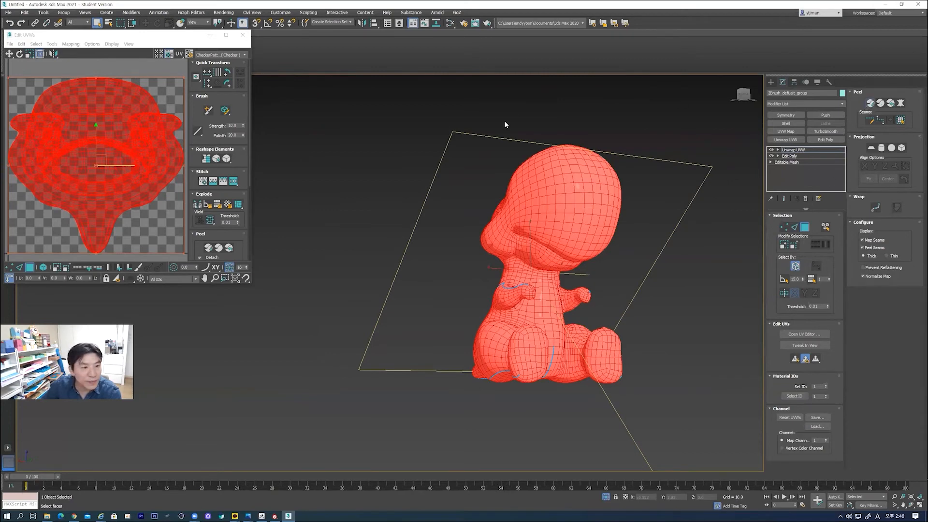
- Deselect the body's faces and examine the peeled layout up close in the UV editor
middle_click_drag(167, 190, 151, 182)
scroll(128, 207, "up", 5)
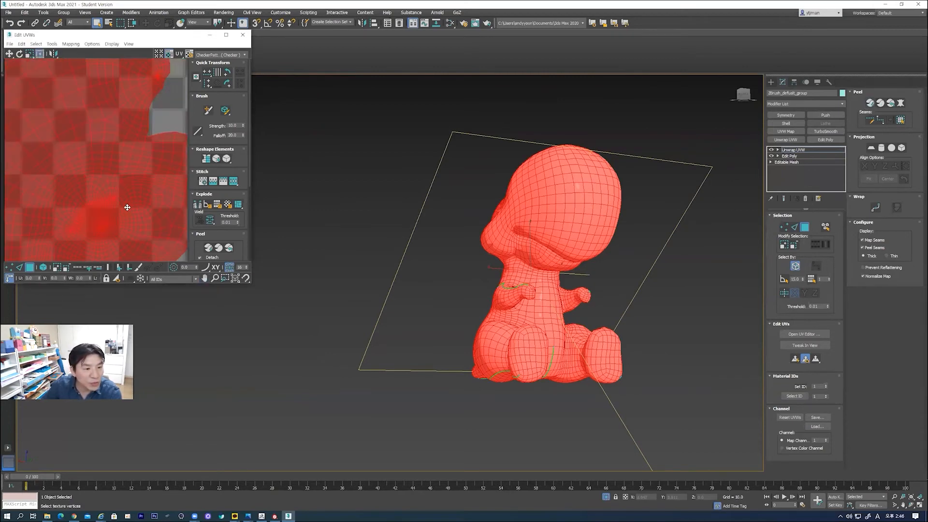
scroll(127, 207, "down", 5)
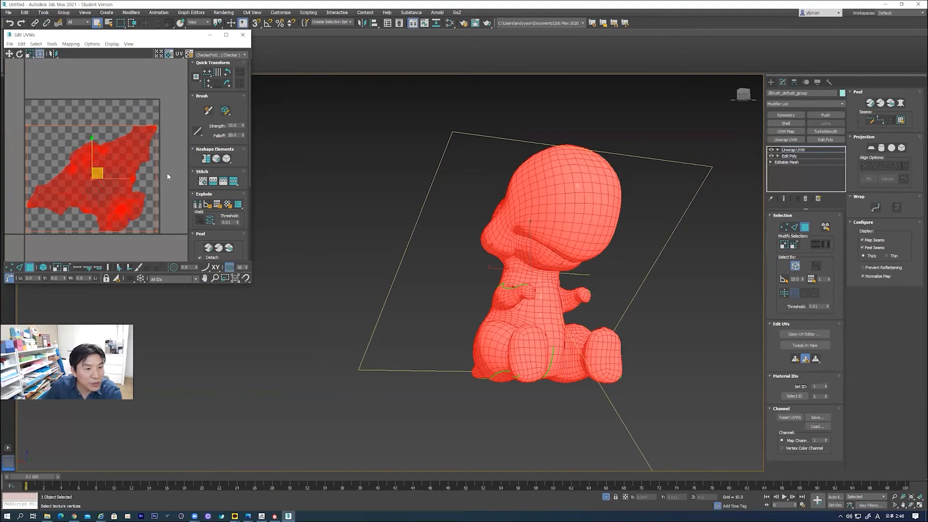
left_click(167, 172)
scroll(115, 158, "up", 5)
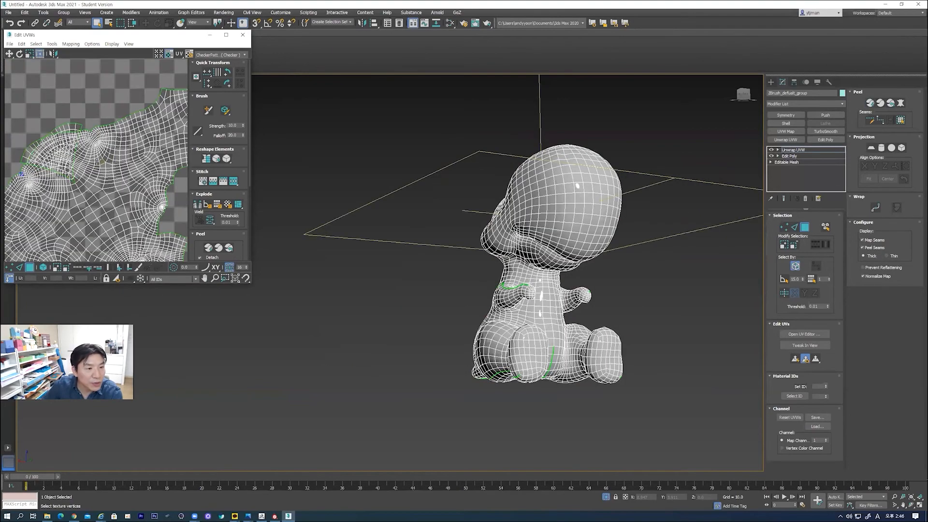
- Examine the peeled body layout in the UV editor against the seams on the model's back and front
scroll(97, 164, "down", 6)
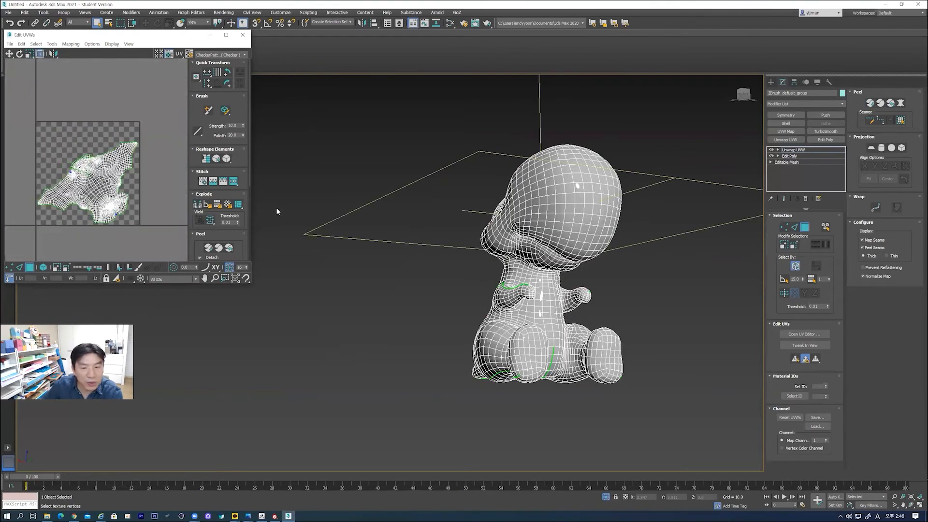
middle_click_drag(584, 333, 379, 267, "alt")
scroll(110, 164, "up", 5)
scroll(111, 164, "up", 2)
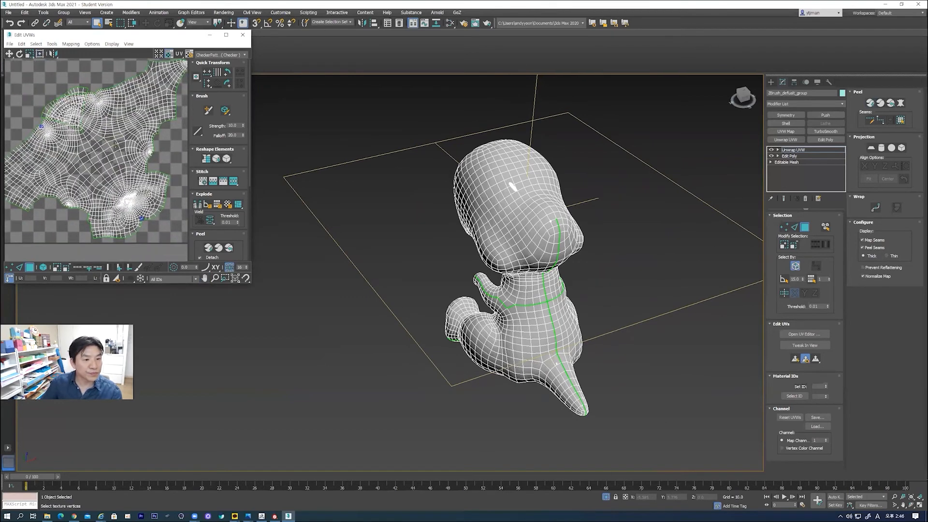
scroll(135, 188, "up", 5)
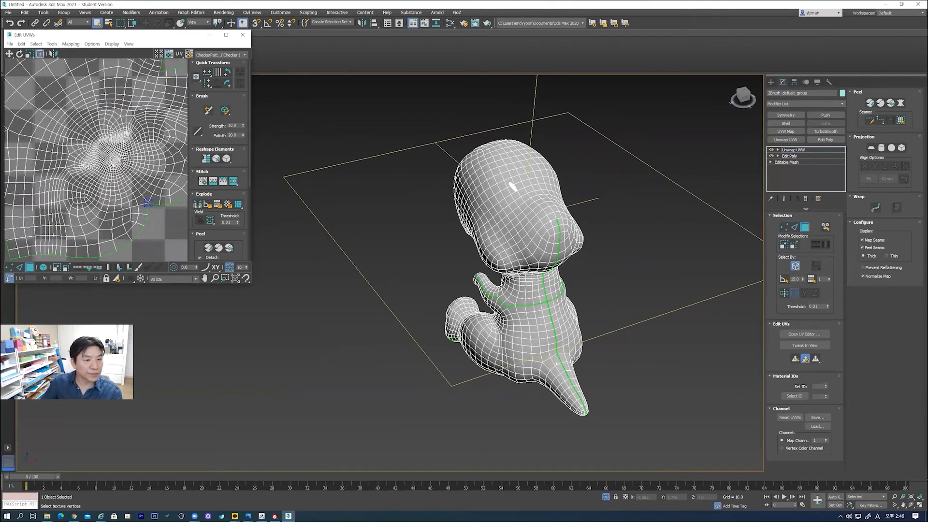
scroll(165, 230, "up", 2)
scroll(166, 229, "down", 4)
middle_click_drag(441, 203, 602, 196, "alt")
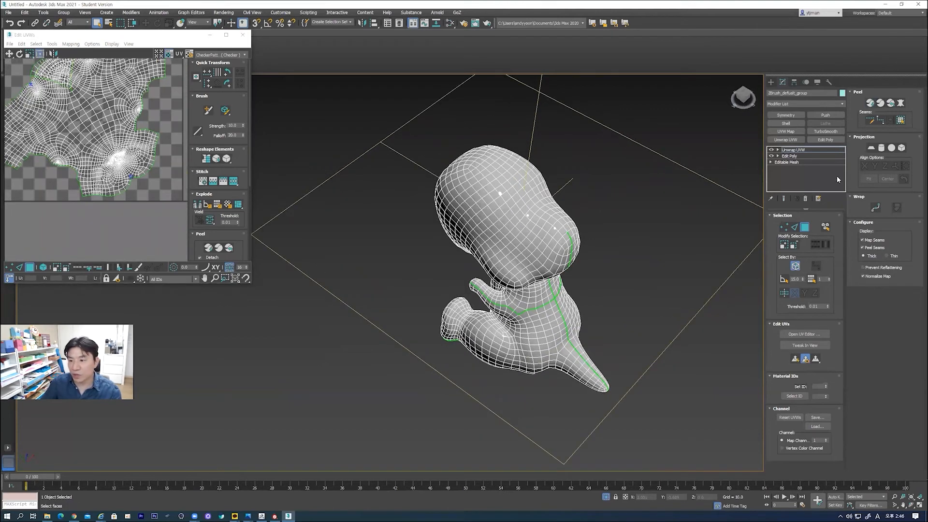
- Draw a point-to-point seam along the centre line over the head and down the face and chest to the belly seam
left_click(880, 121)
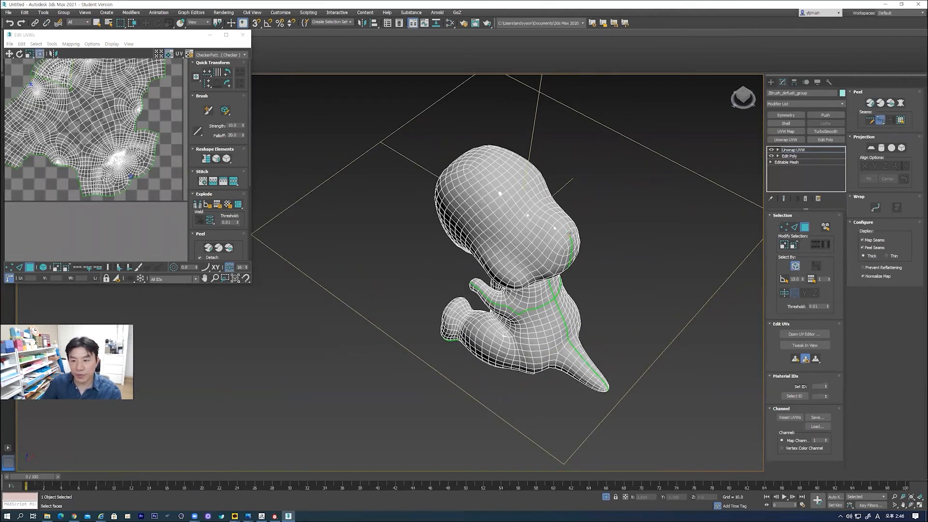
left_click(794, 227)
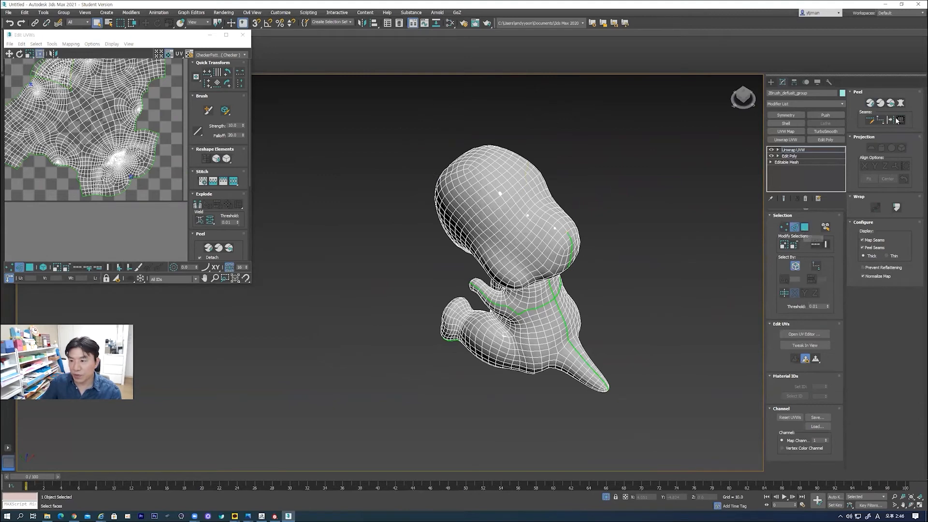
left_click(879, 120)
middle_click_drag(636, 232, 566, 224, "alt")
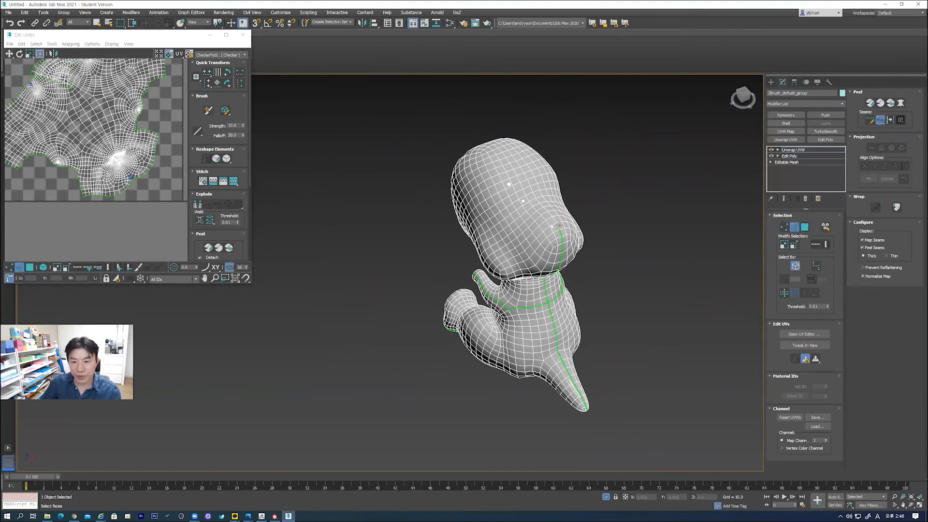
middle_click_drag(505, 166, 532, 203, "alt")
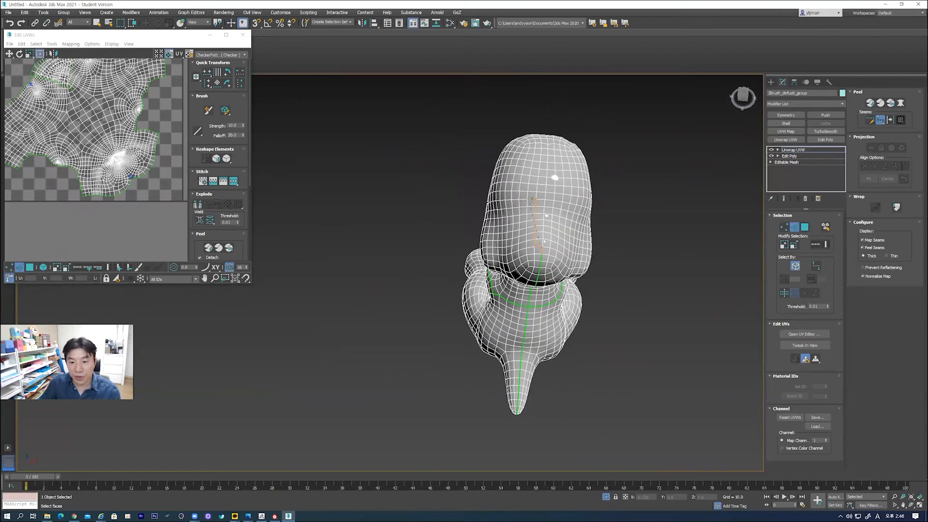
left_click(547, 147)
middle_click_drag(588, 173, 545, 227, "alt")
left_click(526, 272)
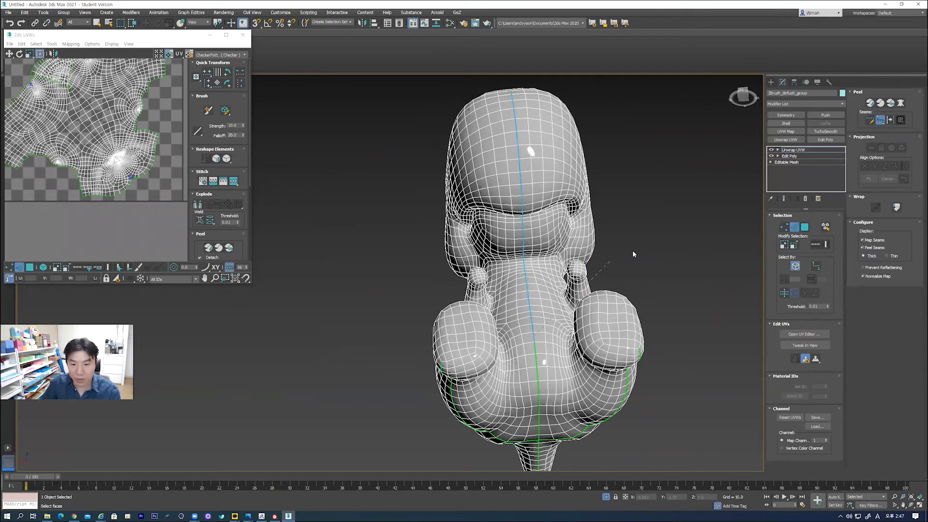
left_click(880, 121)
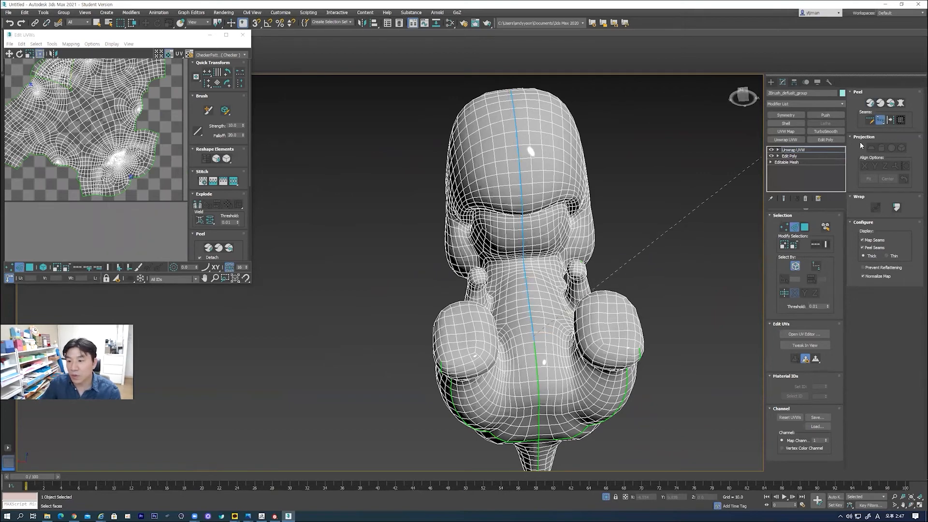
- Select all faces of the body and apply Quick Peel along the extended centre seam
middle_click_drag(623, 199, 696, 222, "alt")
left_click(804, 227)
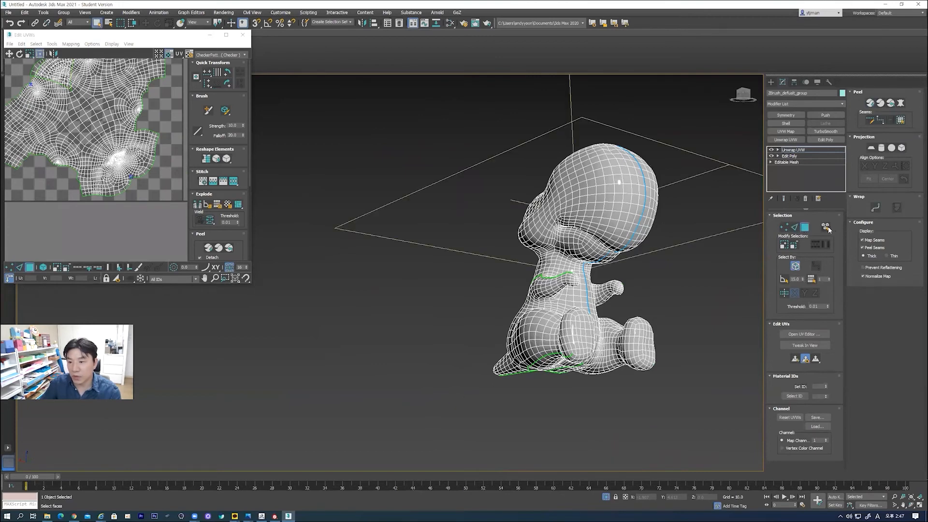
left_click(616, 214)
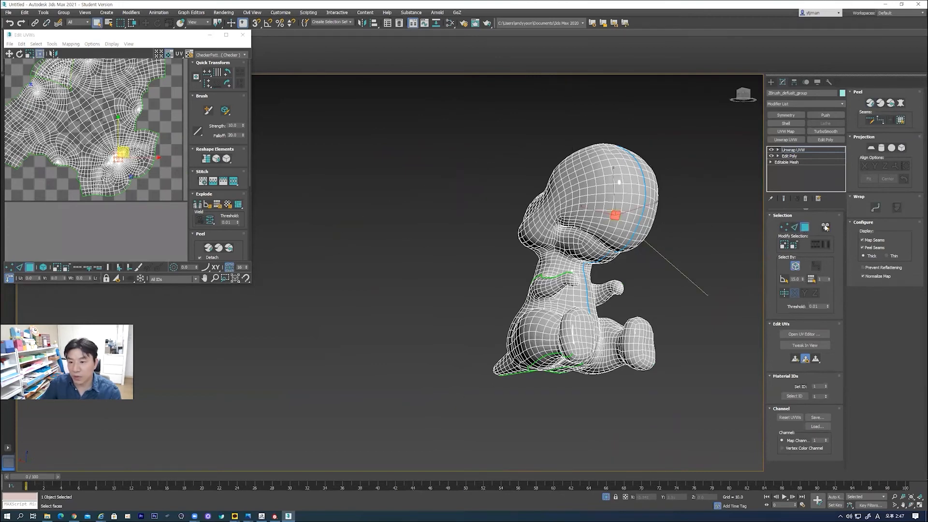
key("ctrl+a")
middle_click_drag(630, 196, 631, 218, "alt")
left_click(209, 247)
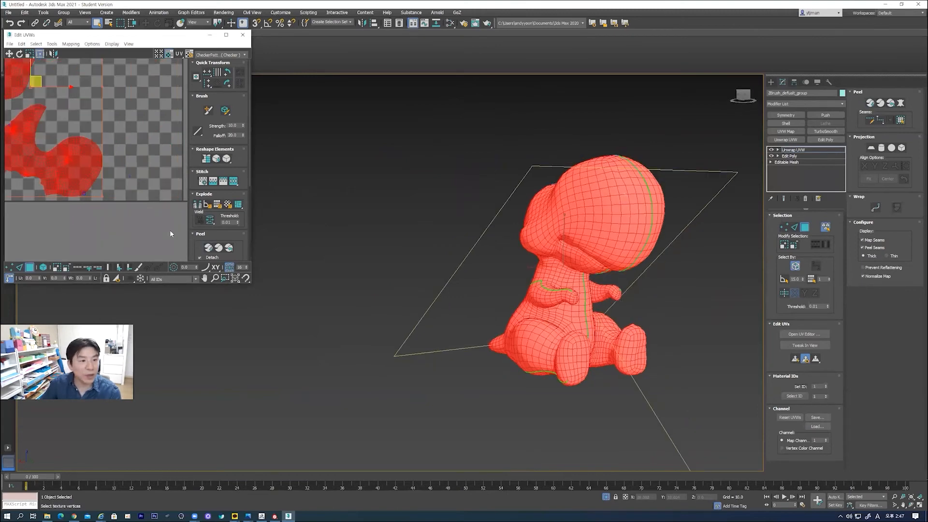
- Deselect the faces and examine the two peeled body halves for stretching in the UV editor
scroll(153, 178, "down", 2)
left_click(165, 112)
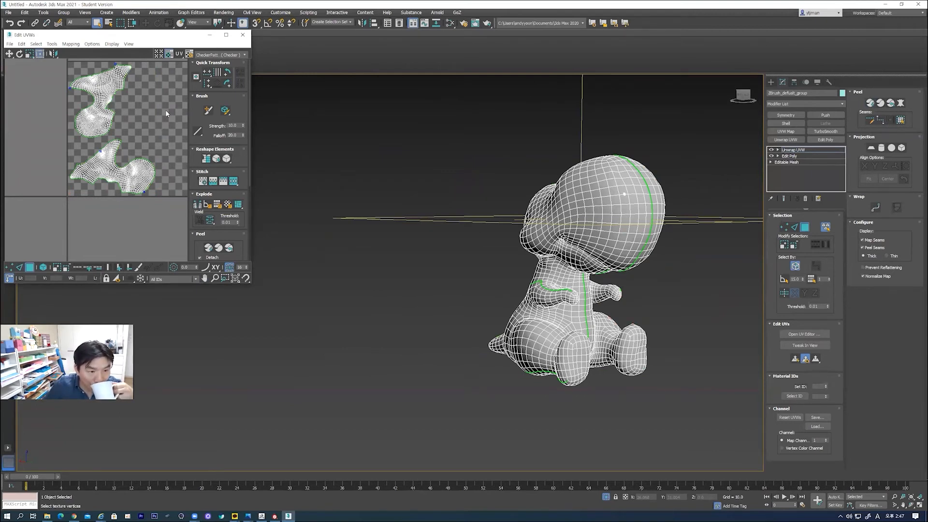
middle_click_drag(171, 148, 153, 152)
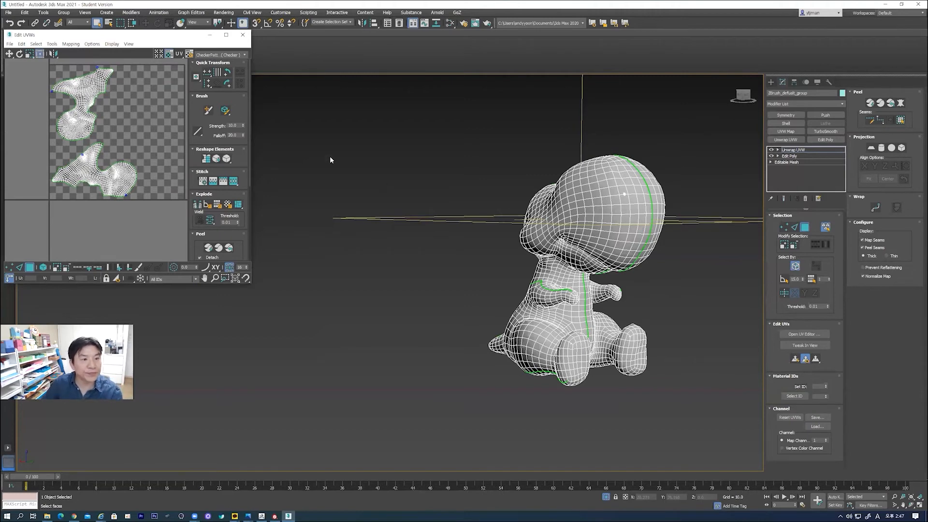
scroll(118, 148, "up", 2)
scroll(117, 139, "down", 4)
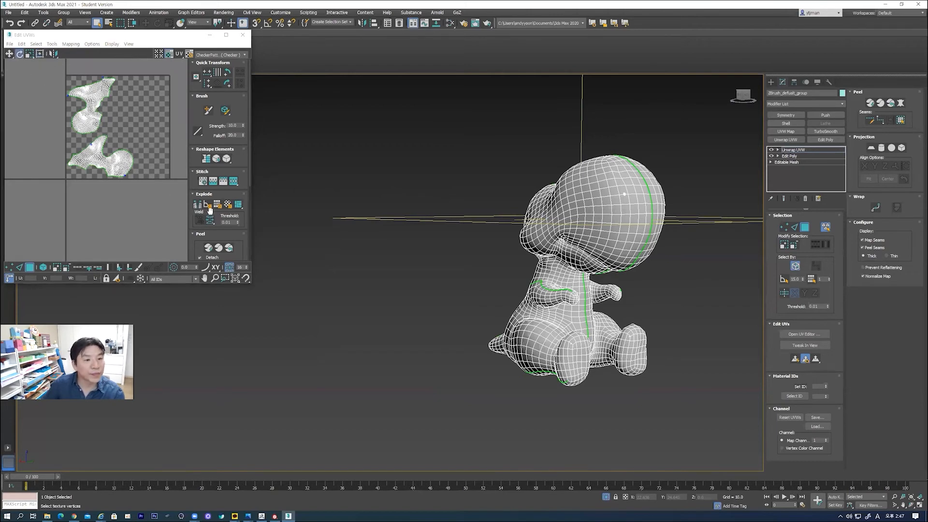
scroll(93, 141, "up", 5)
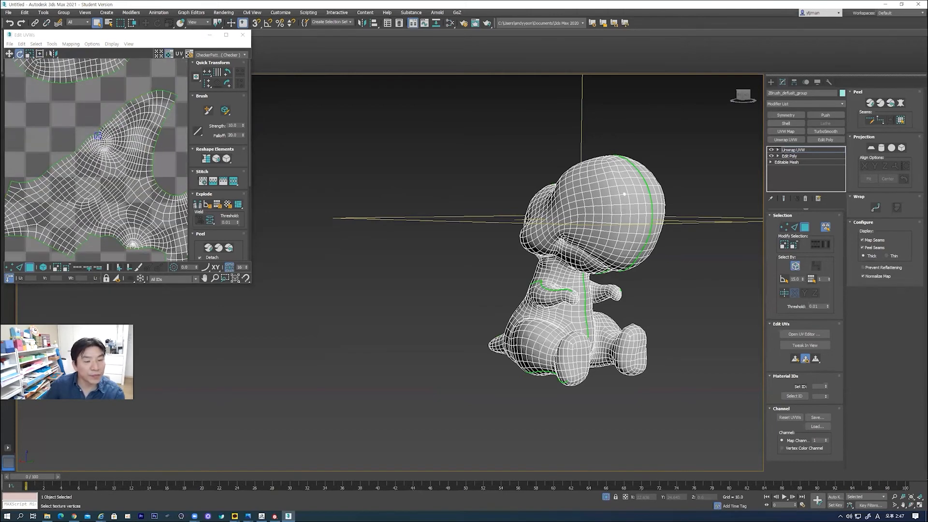
middle_click_drag(511, 242, 450, 232, "alt")
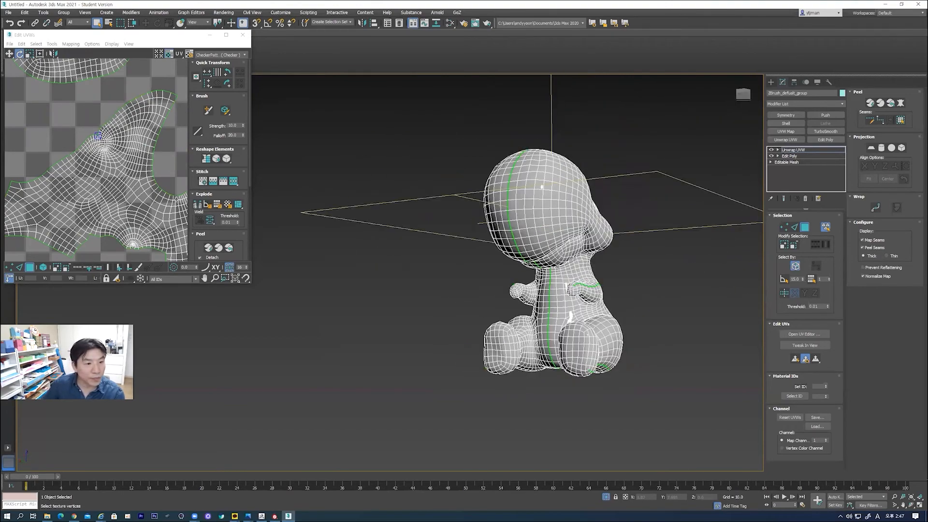
scroll(111, 187, "up", 8)
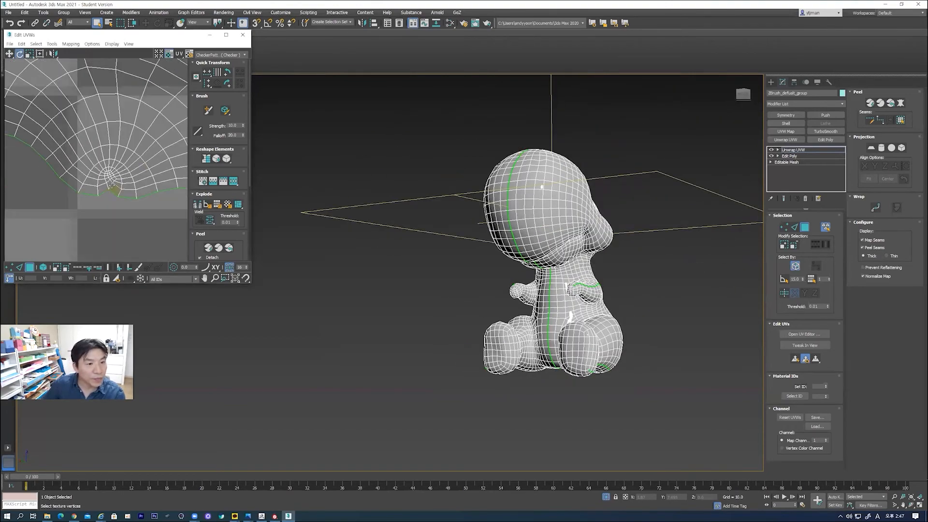
scroll(111, 185, "down", 10)
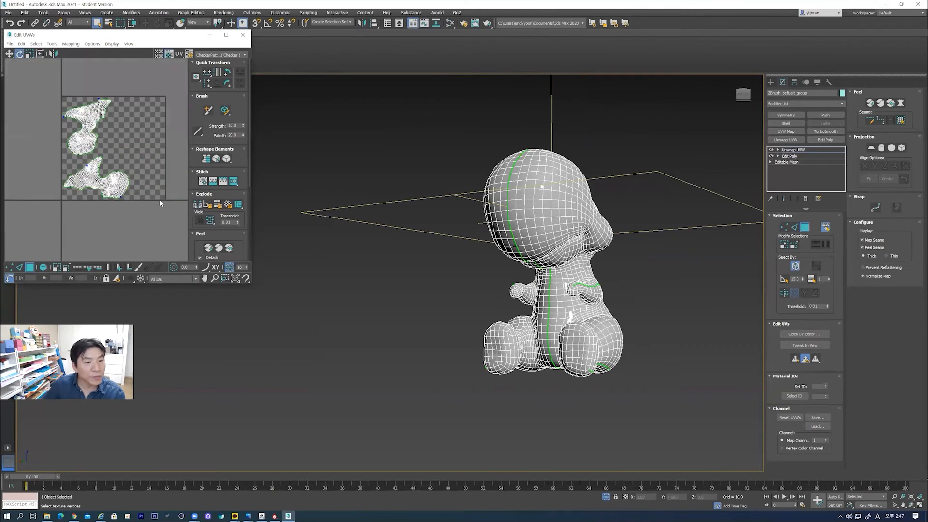
- Turn on element selection and rotate the half-body UV shells upright
left_click(43, 267)
left_click(114, 189)
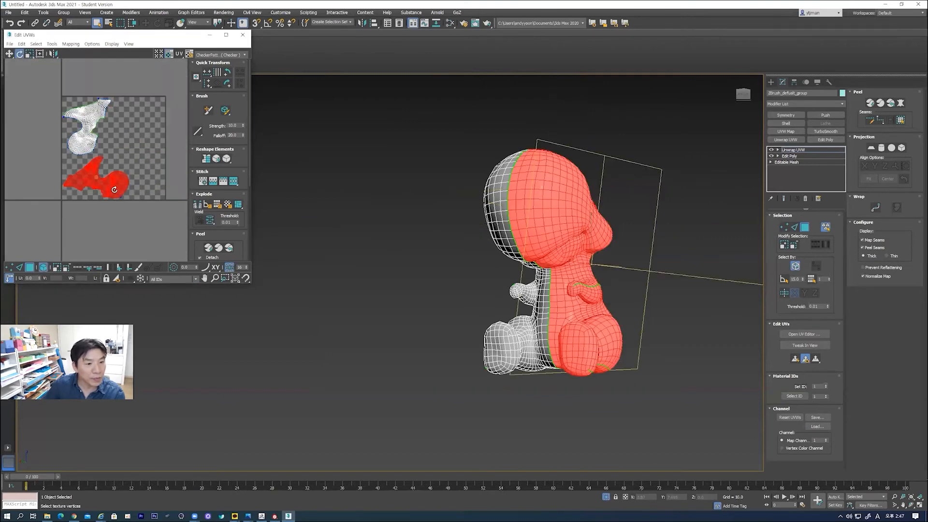
left_click_drag(111, 189, 100, 112)
left_click(9, 54)
left_click(121, 99)
- Select both half-body shells and arrange them in the UV tile with Pack Custom
left_click_drag(52, 82, 167, 212)
left_click_drag(220, 238, 216, 120)
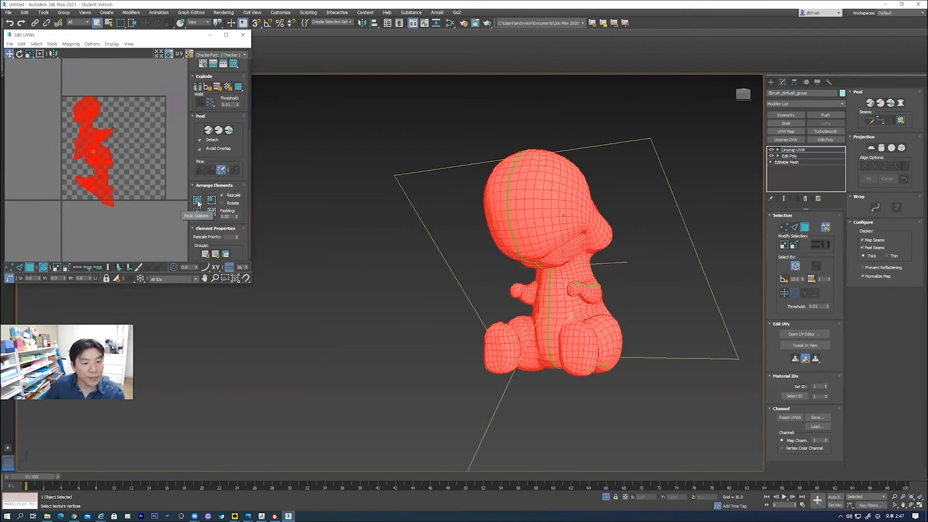
left_click(197, 202)
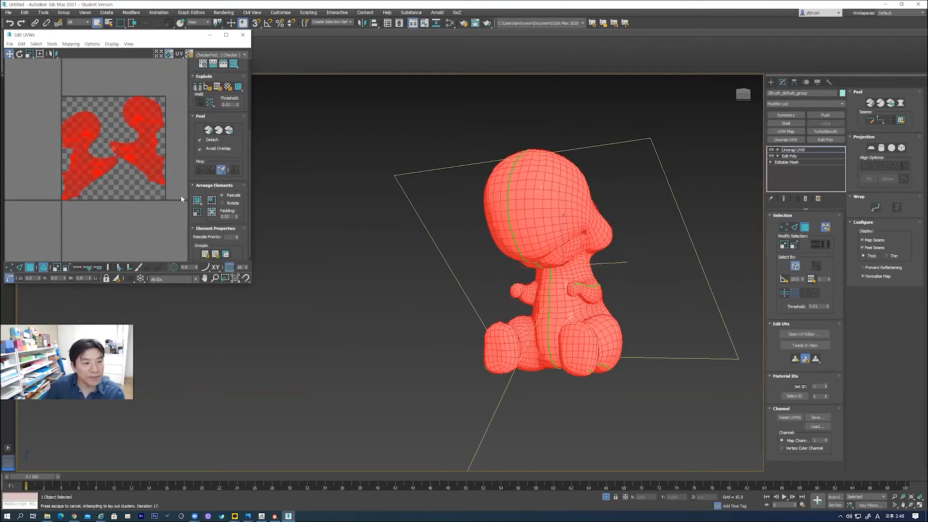
left_click(180, 196)
- Try placing the two body shells side by side as a mirrored pair in the middle of the UV tile, and undo the moves
left_click(92, 168)
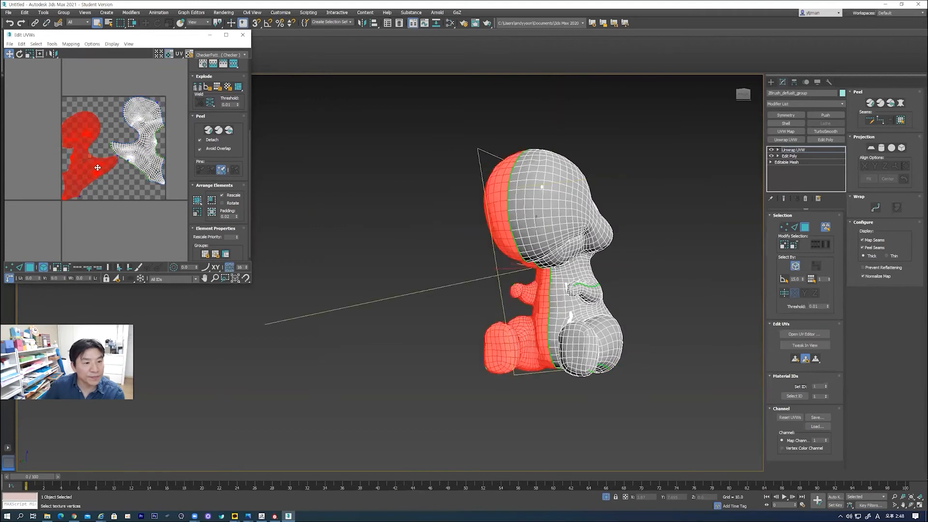
left_click_drag(139, 155, 33, 156)
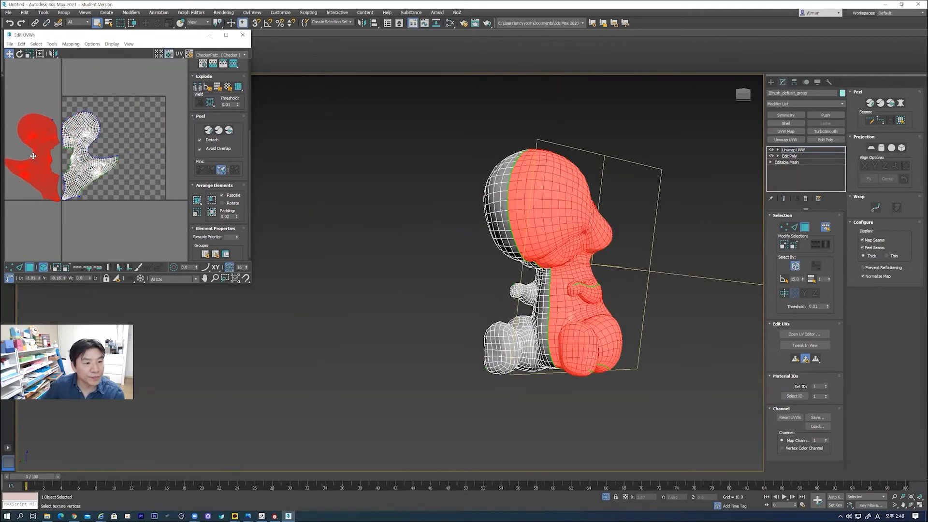
left_click(85, 179, "ctrl")
left_click_drag(85, 175, 136, 165)
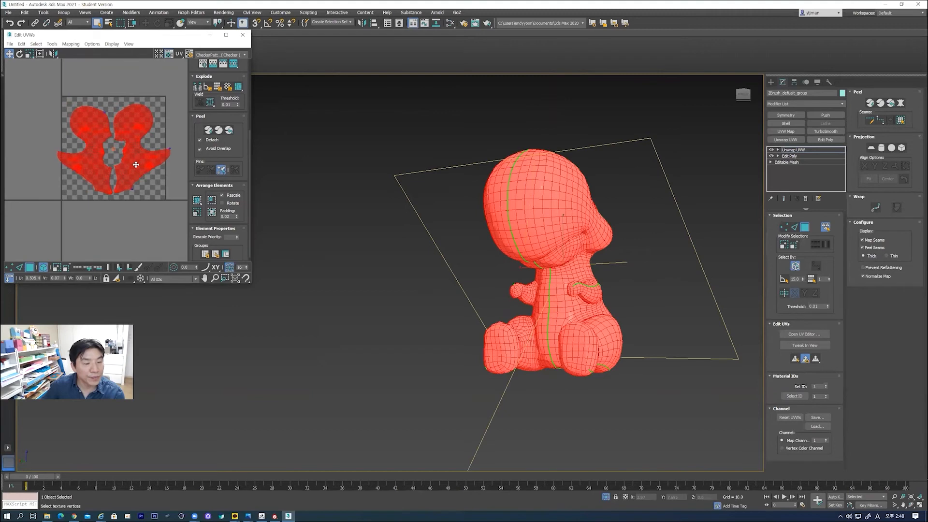
key("ctrl+z")
key("ctrl+z")
key("ctrl+z")
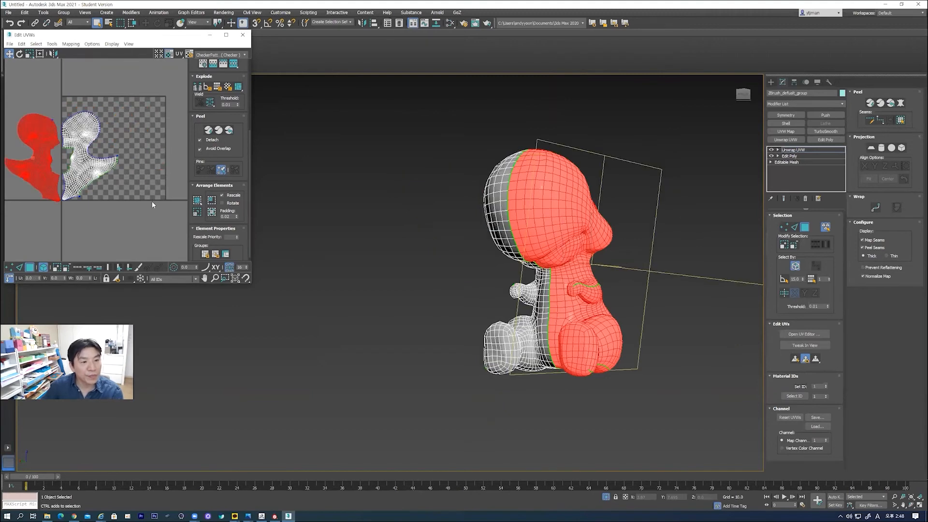
left_click(150, 201)
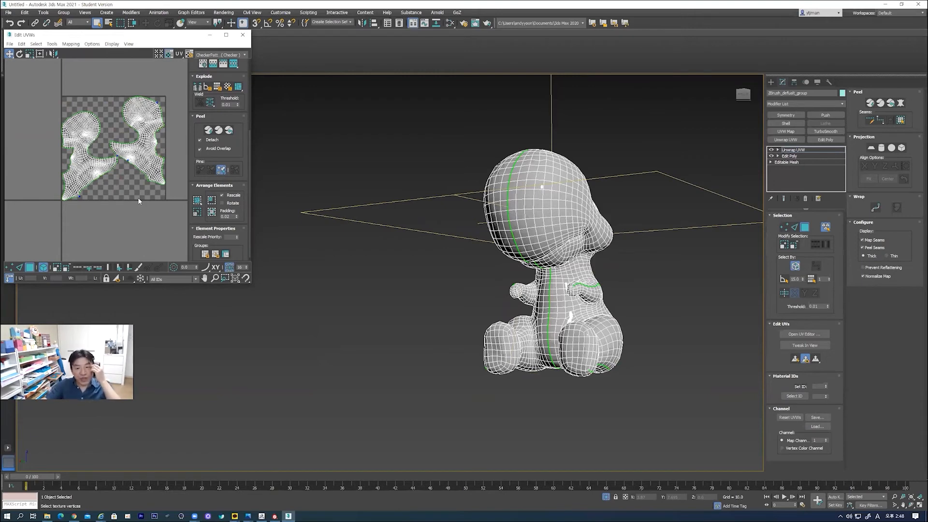
- Leave the UV editing of the body and reselect the body as an object in the viewport
middle_click_drag(489, 283, 612, 256, "alt")
middle_click_drag(571, 302, 565, 262, "alt")
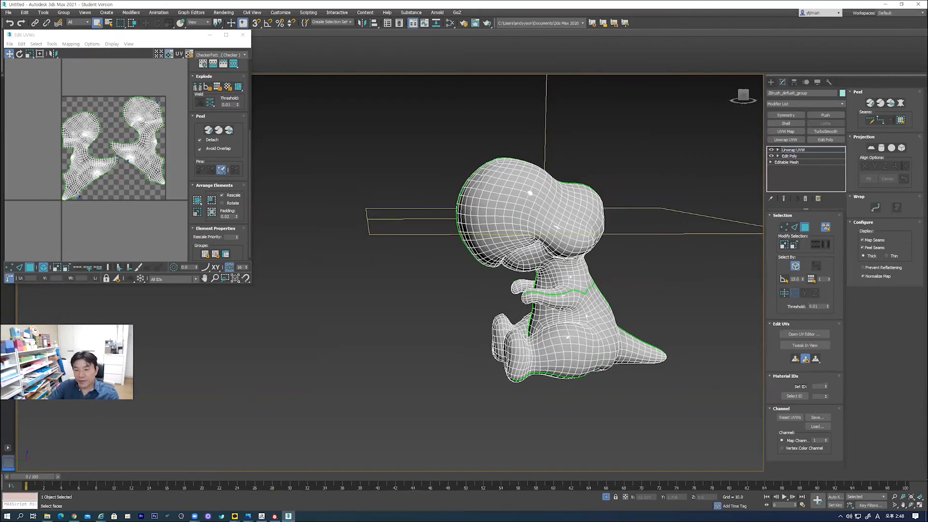
scroll(565, 262, "up", 3)
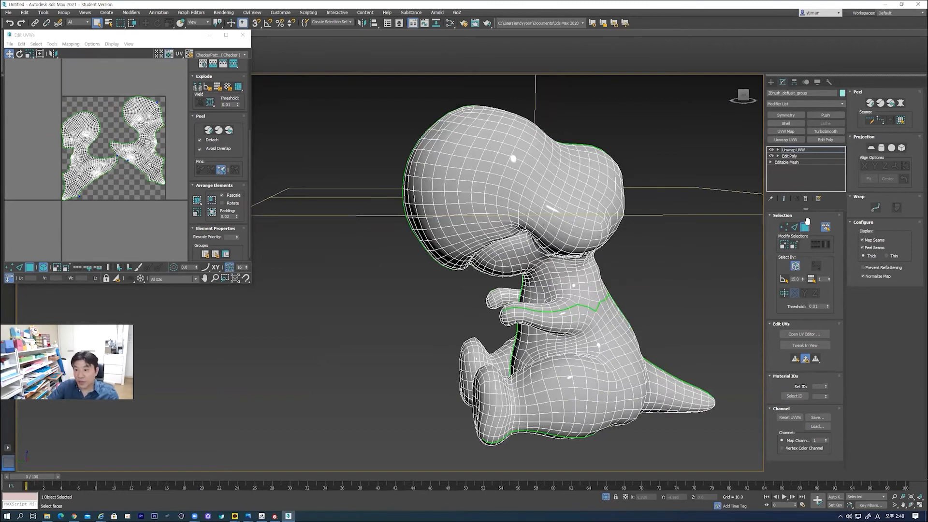
left_click(668, 263)
right_click(669, 261)
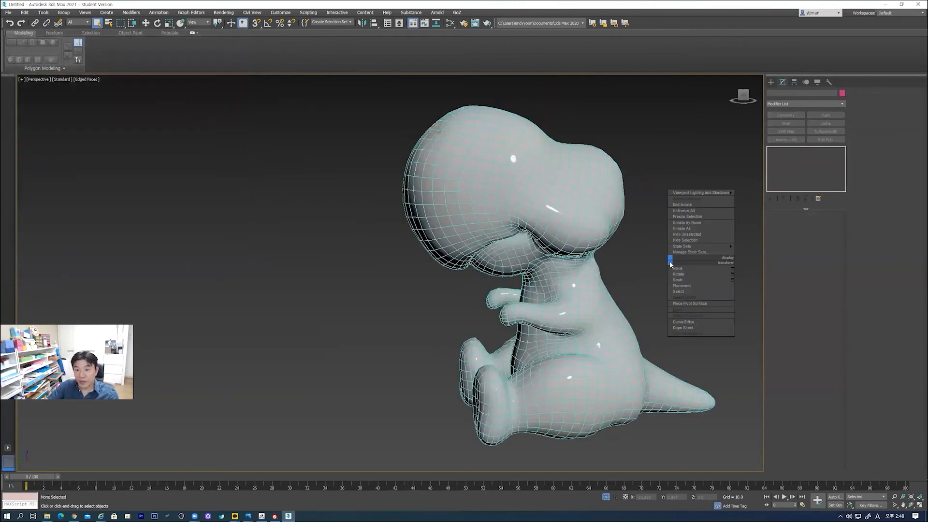
left_click(631, 257)
right_click(669, 255)
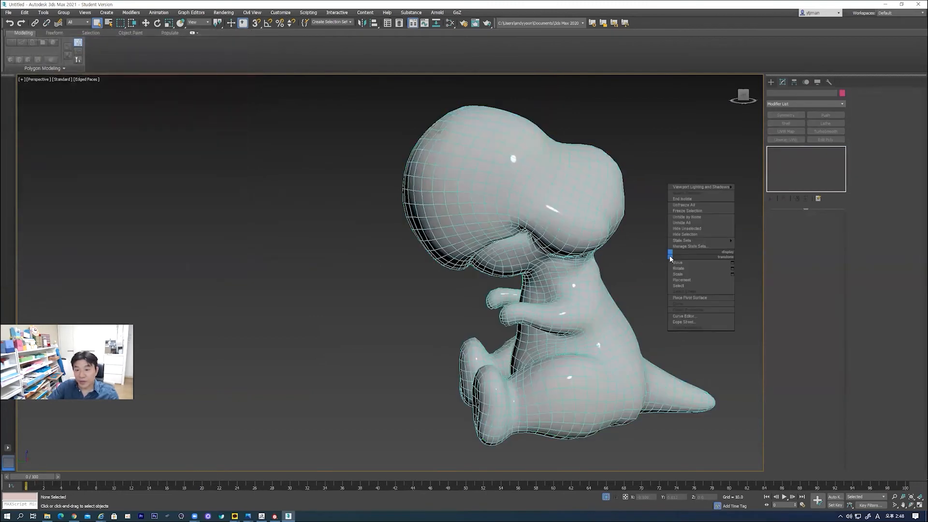
left_click(643, 253)
middle_click_drag(637, 251, 639, 257, "alt")
left_click(610, 274)
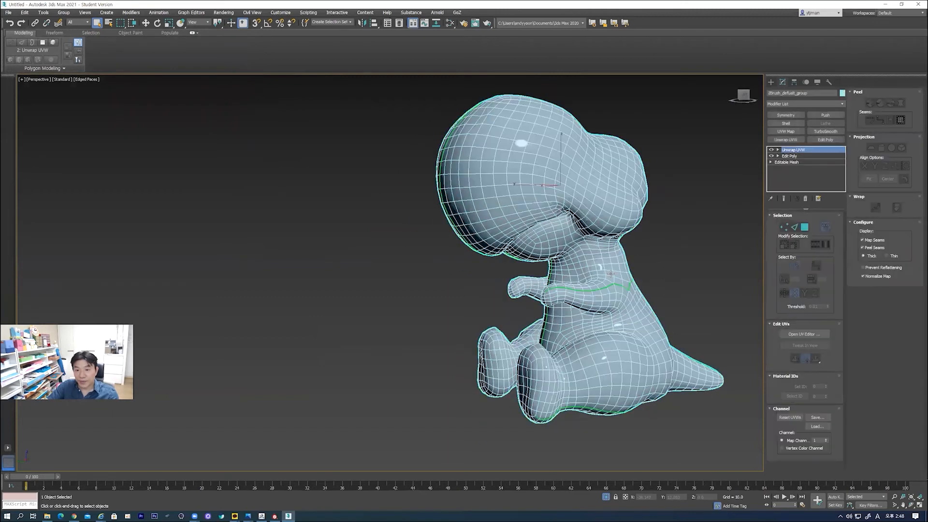
- Unhide all of the dinosaur's hidden parts and bring the whole model into view
right_click(655, 231)
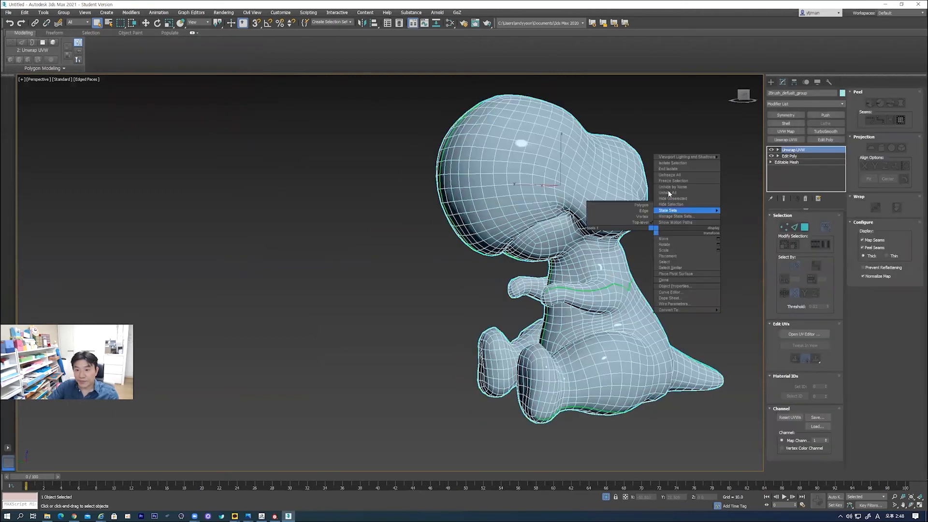
left_click(669, 192)
middle_click_drag(668, 273, 619, 291, "alt")
scroll(665, 288, "down", 5)
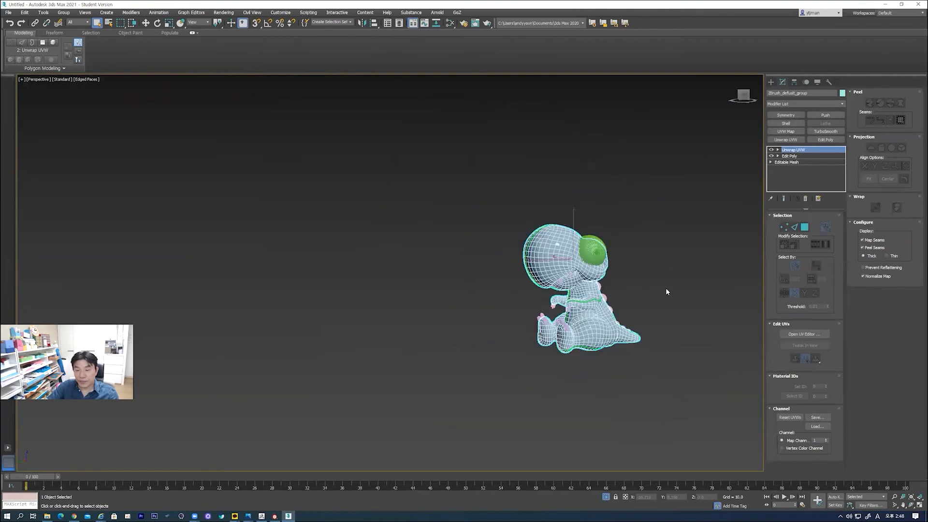
- Select the claws-and-spikes object, add an Edit Poly modifier to it, and attach both eyeballs
left_click(658, 291)
scroll(587, 303, "up", 5)
left_click(626, 290)
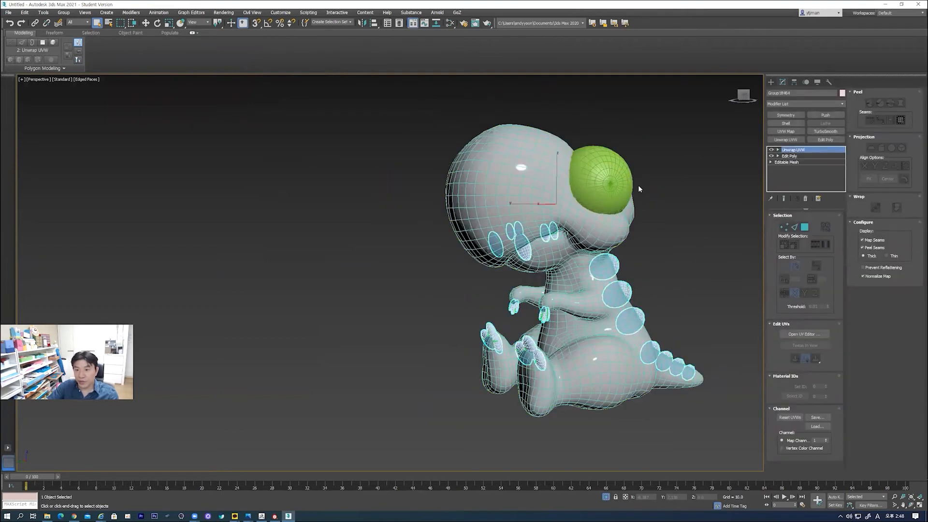
left_click(825, 139)
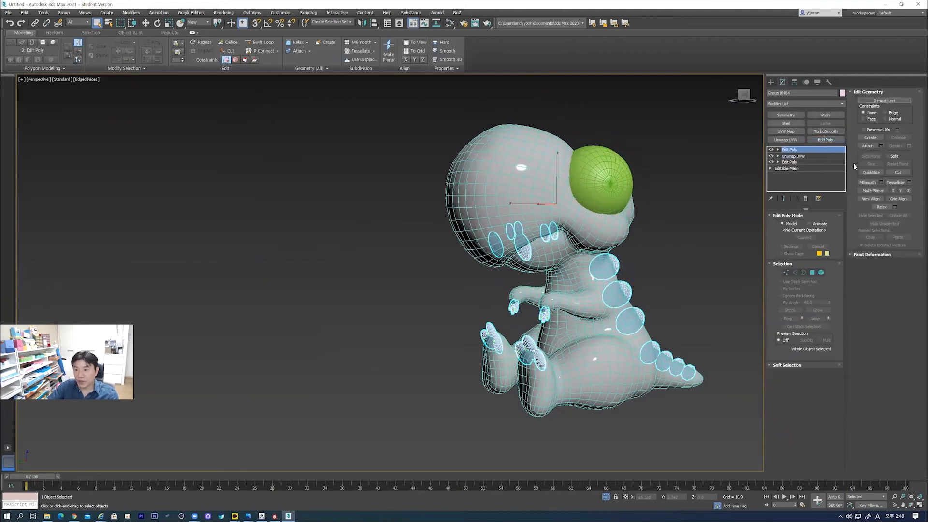
left_click(867, 146)
left_click(616, 173)
middle_click_drag(645, 215, 603, 228, "alt")
middle_click_drag(675, 173, 648, 178, "alt")
left_click(648, 179)
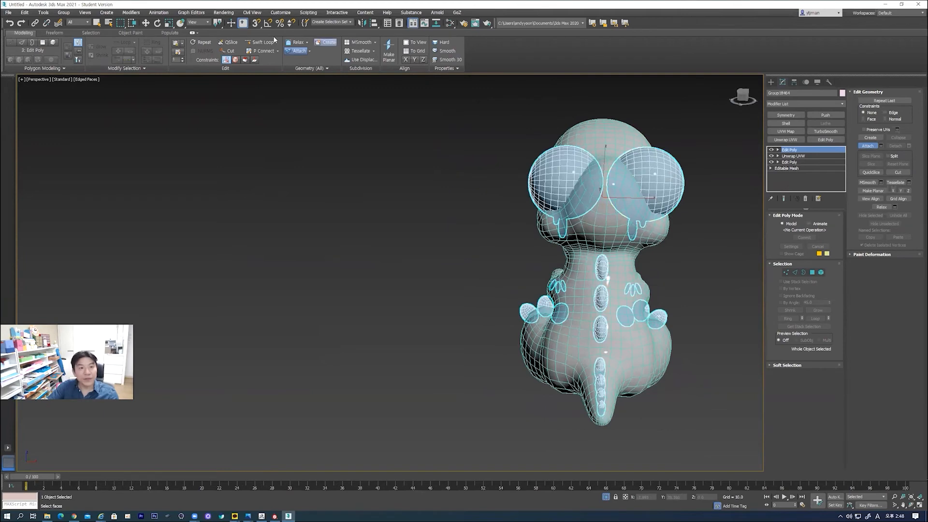
- Finish attaching and isolate the combined eyes, claws and spikes object
left_click(149, 24)
middle_click_drag(312, 191, 300, 225, "alt")
middle_click_drag(299, 224, 415, 249, "alt")
left_click(559, 219)
left_click(541, 205)
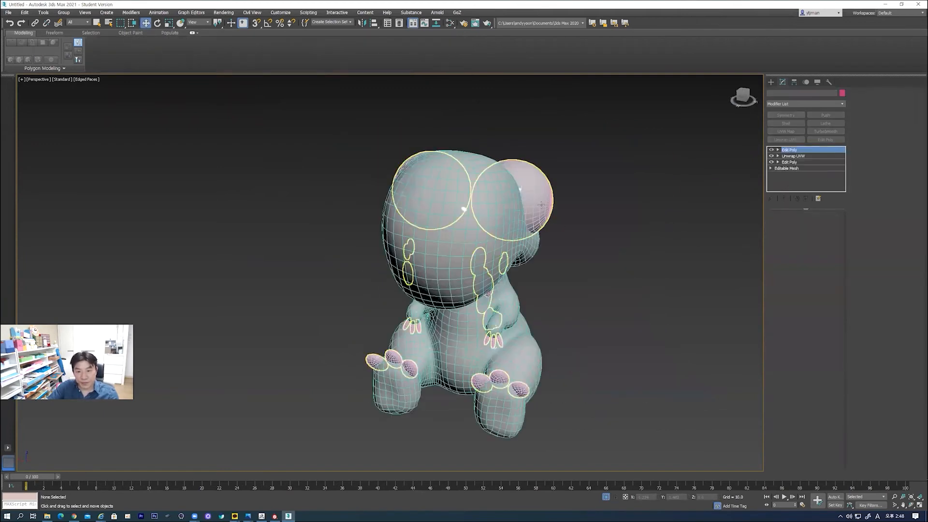
key("alt+q")
middle_click_drag(543, 207, 515, 224, "alt")
- Add an Unwrap UVW modifier to the combined object and open its UV editor
left_click(786, 139)
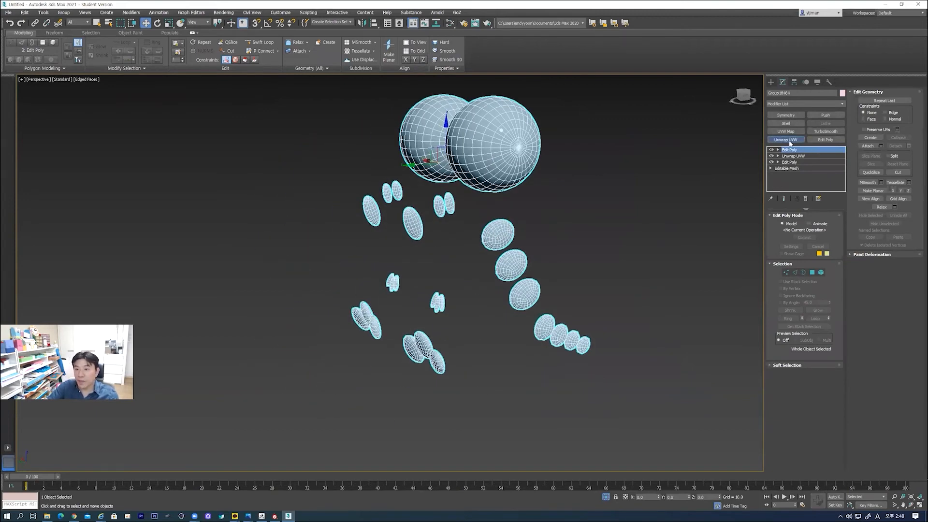
left_click(806, 334)
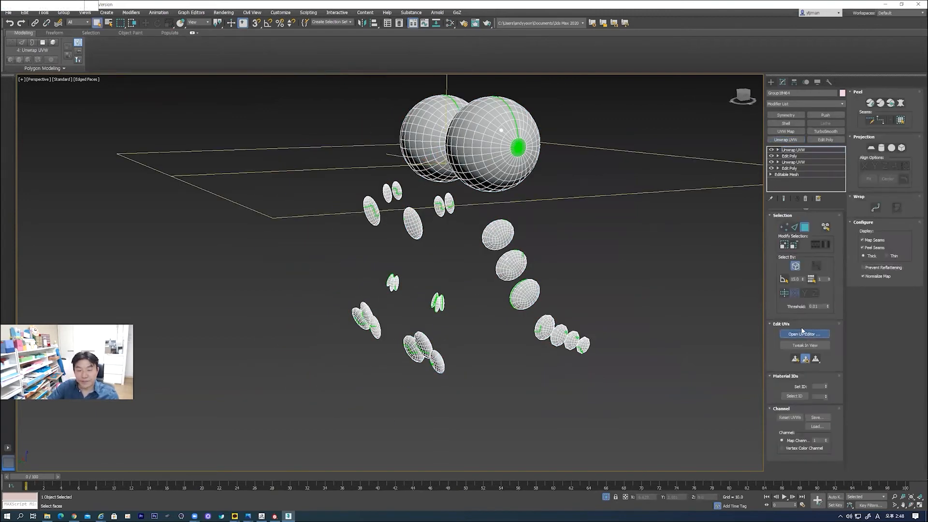
scroll(95, 156, "down", 3)
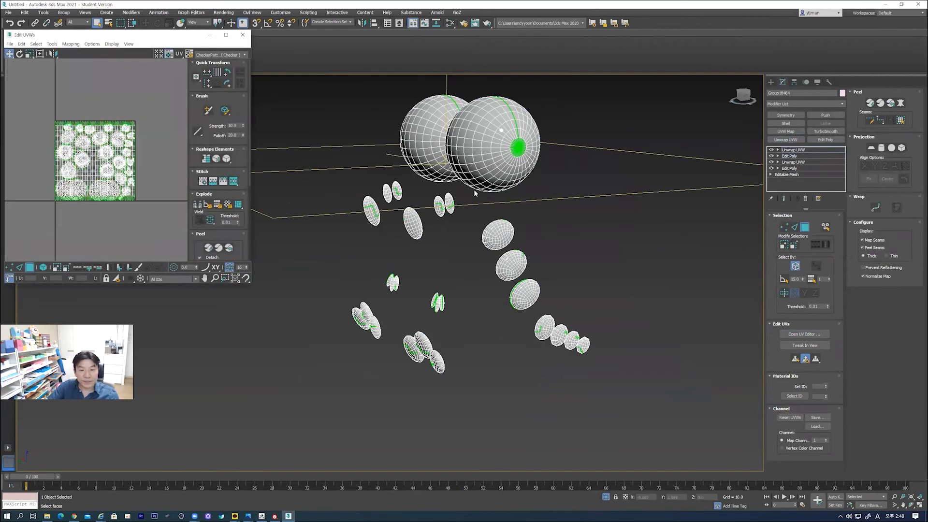
middle_click_drag(525, 186, 748, 239, "alt")
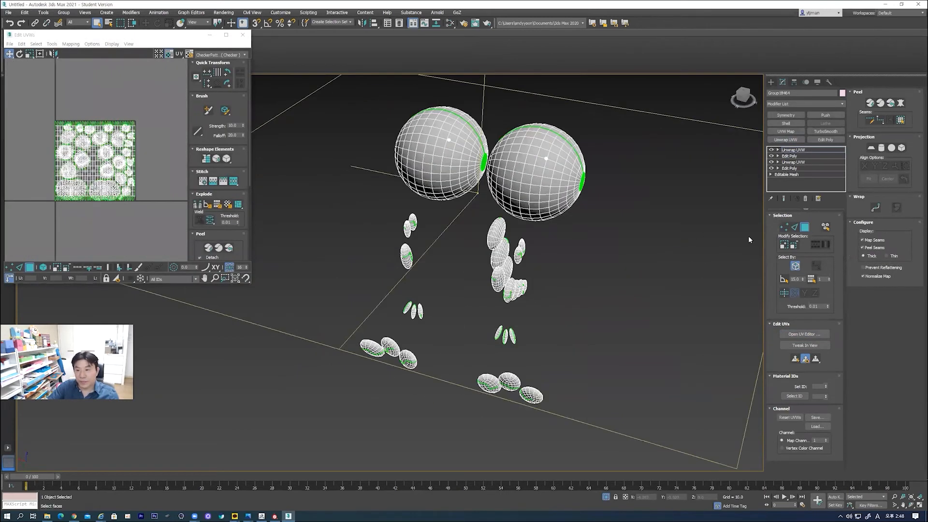
- Select all faces of both eyeballs as whole elements and reopen the UV editor
left_click(805, 227)
left_click(562, 169)
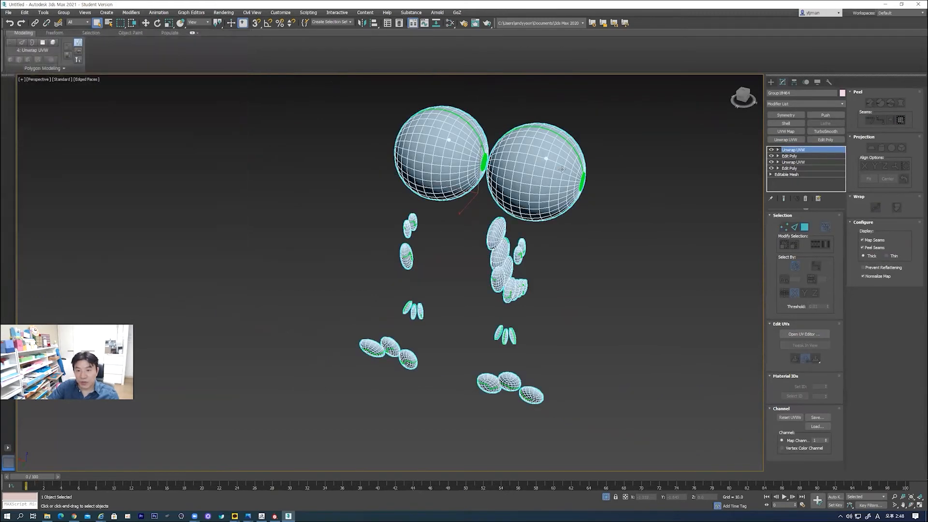
left_click(805, 227)
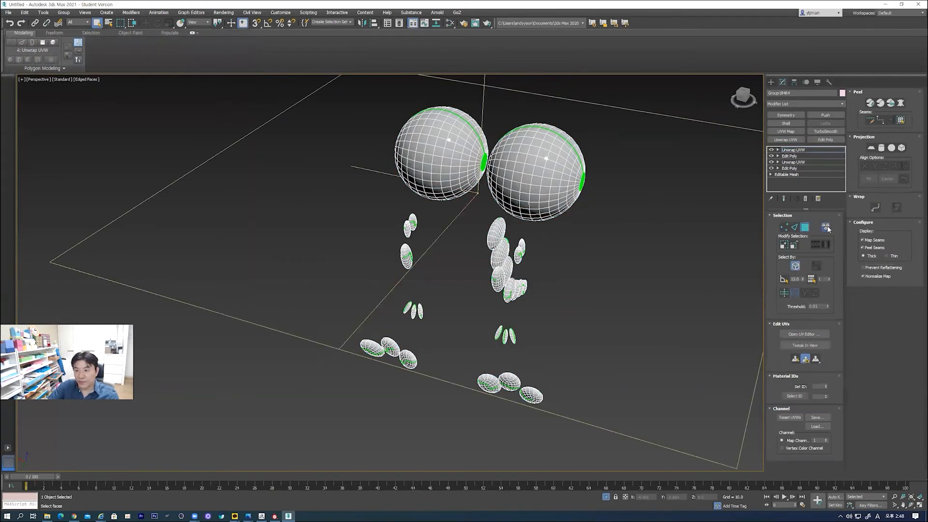
left_click(558, 177)
left_click(438, 160, "ctrl")
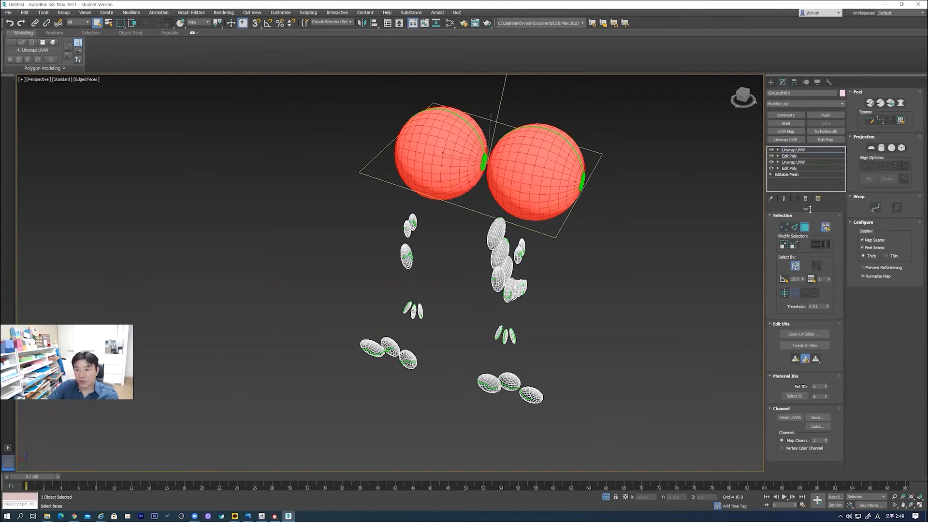
left_click(800, 334)
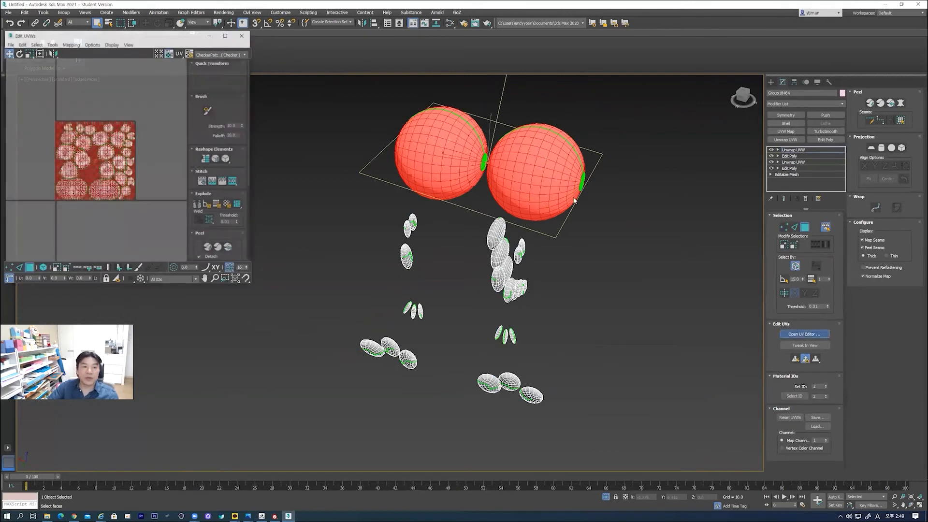
- Apply a planar projection to the selected eyeball faces to clear their old seams
left_click(871, 149)
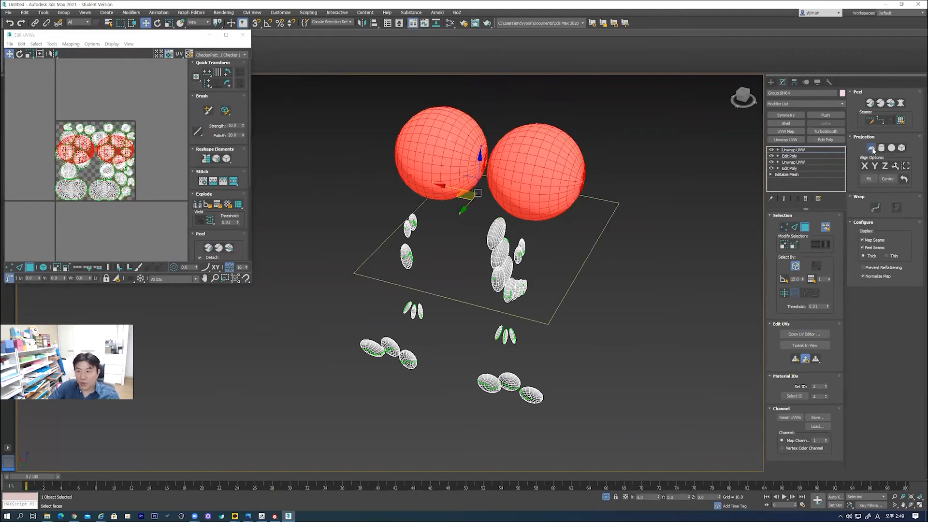
left_click(871, 149)
middle_click_drag(636, 176, 582, 173, "alt")
middle_click_drag(581, 173, 592, 194)
scroll(592, 193, "up", 2)
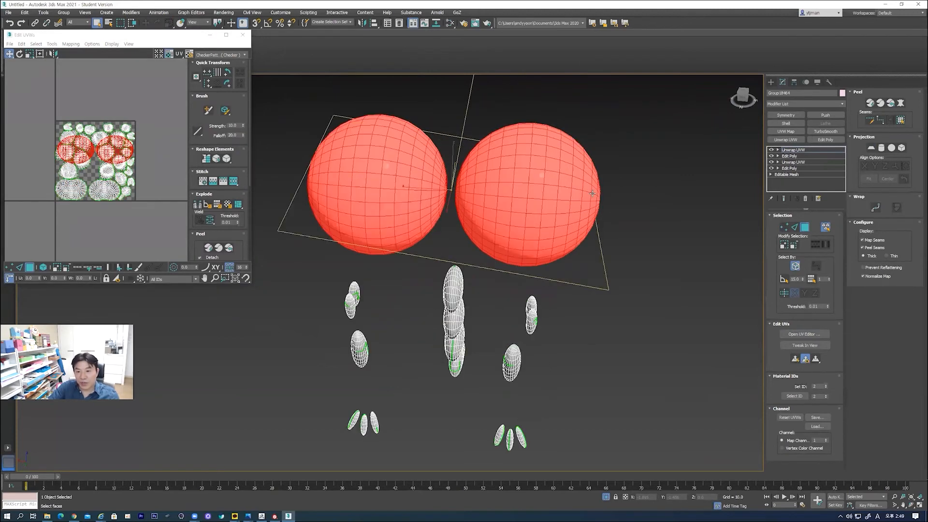
- Select the vertical edge loop around the middle of each eyeball and convert both loops to peel seams
left_click(795, 228)
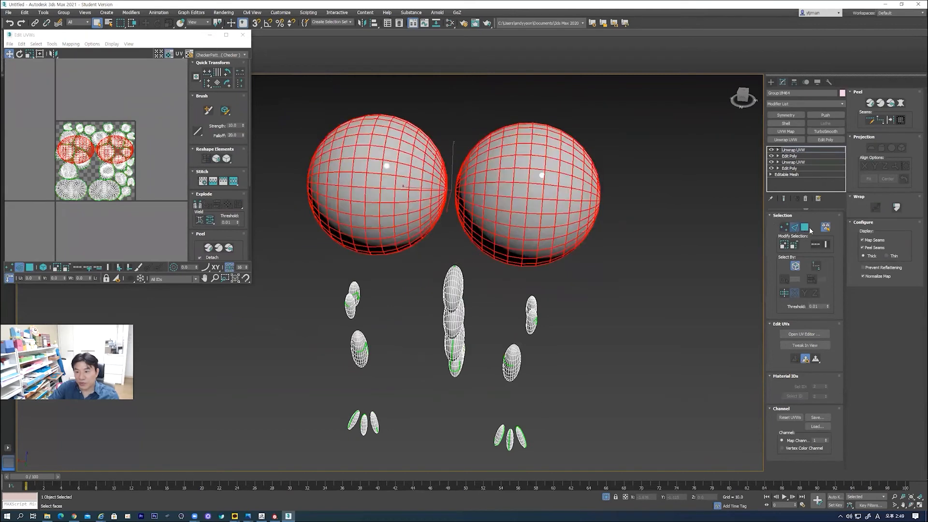
left_click(653, 189)
double_click(529, 174)
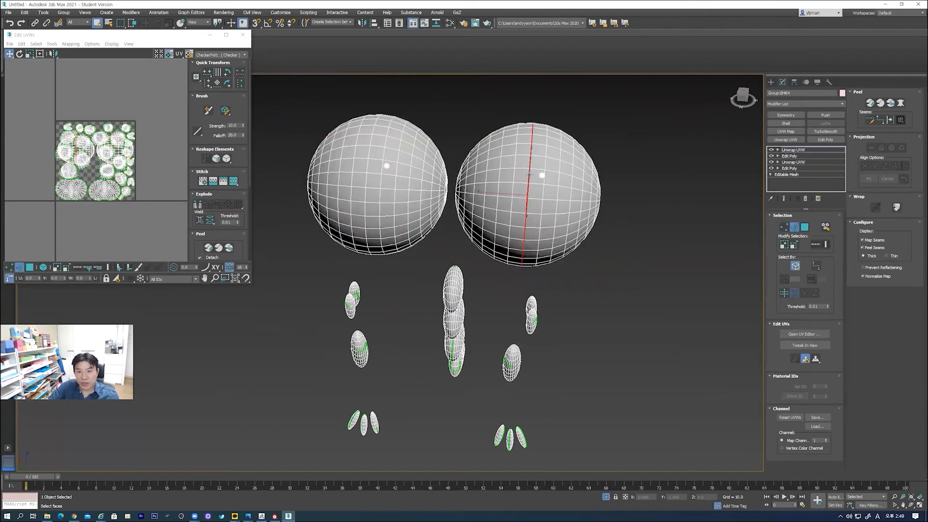
middle_click_drag(404, 171, 369, 160, "alt")
double_click(372, 157, "ctrl")
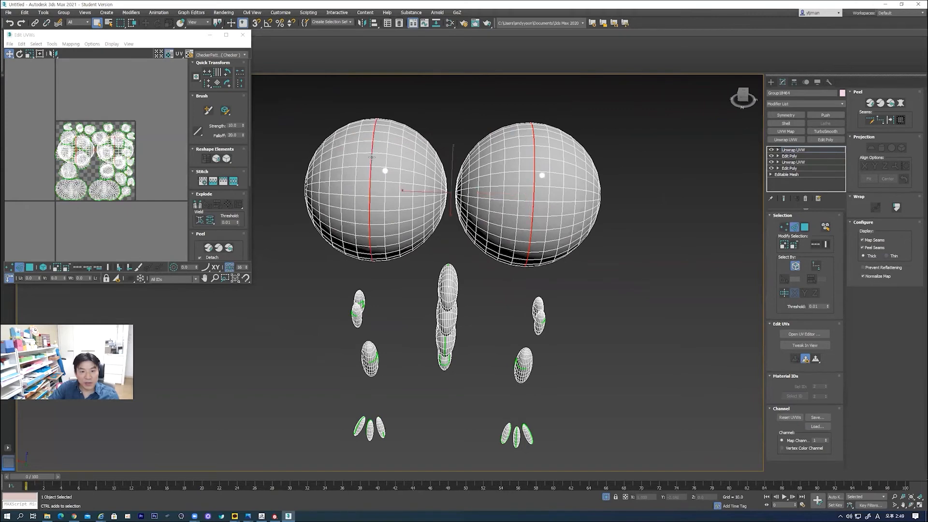
left_click(891, 121)
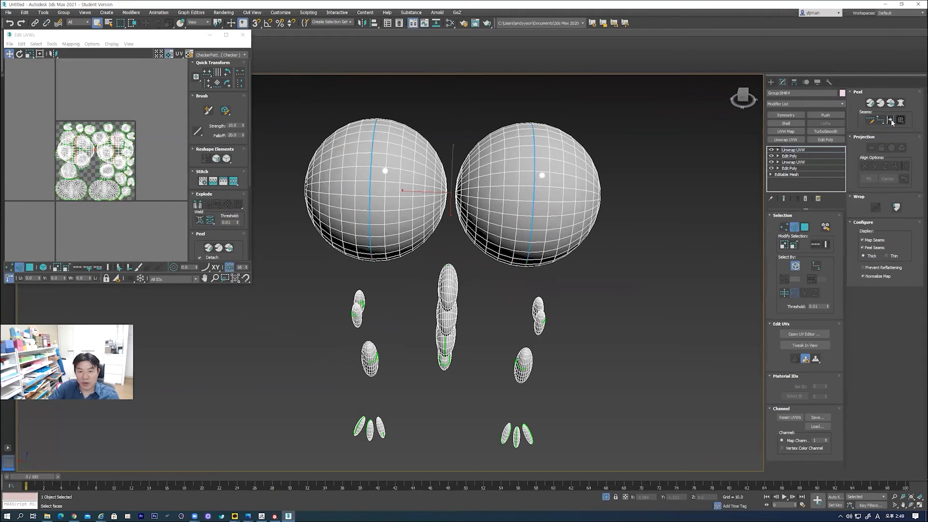
- Return to the eyeball faces, peel them along the new seams with Quick Peel, and move the shells below the UV tile
left_click(795, 227)
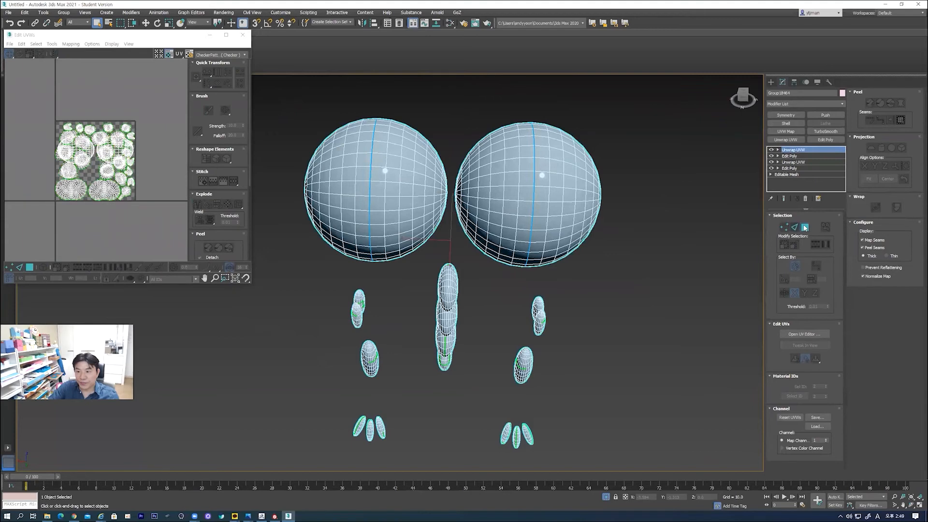
left_click(805, 227)
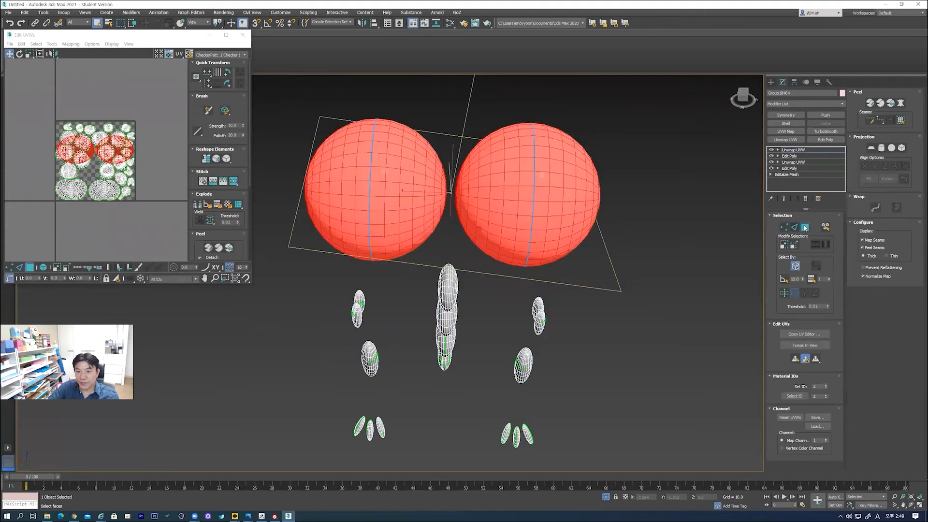
left_click(870, 103)
left_click_drag(110, 165, 111, 221)
- Select all UV shells and arrange them in the tile with Pack Custom
left_click_drag(42, 89, 176, 275)
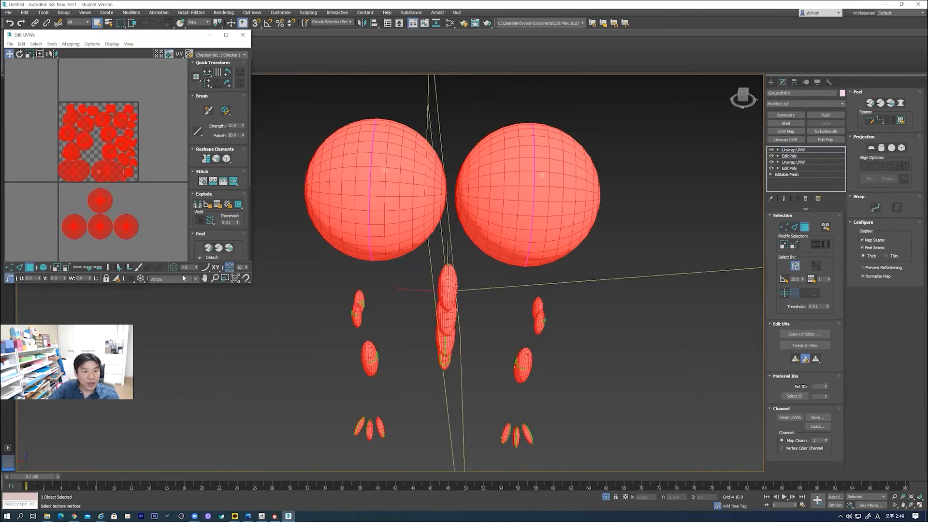
left_click_drag(196, 240, 191, 151)
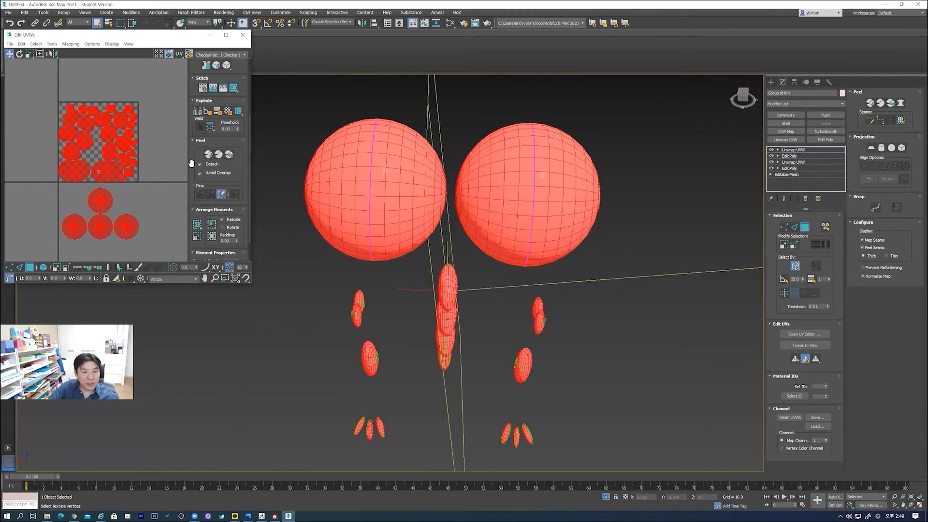
left_click(197, 224)
left_click(140, 188)
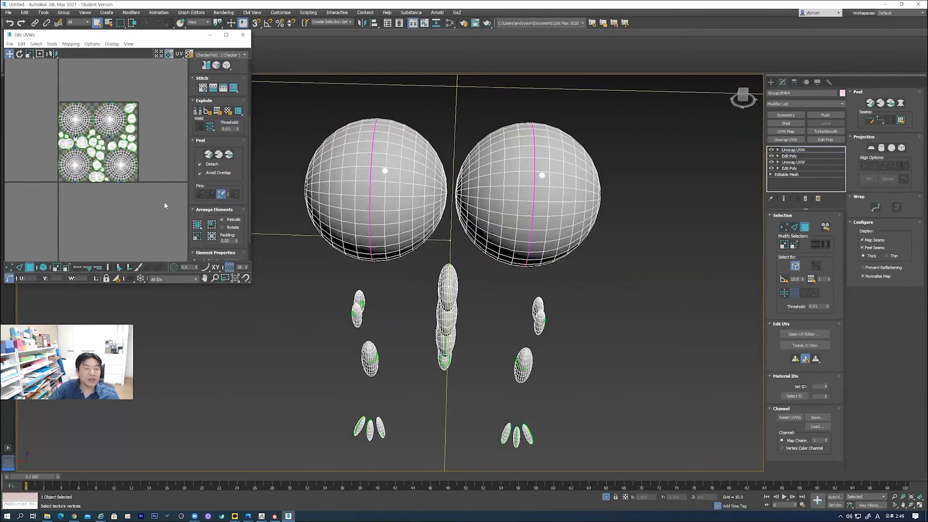
scroll(115, 125, "up", 3)
scroll(114, 126, "down", 2)
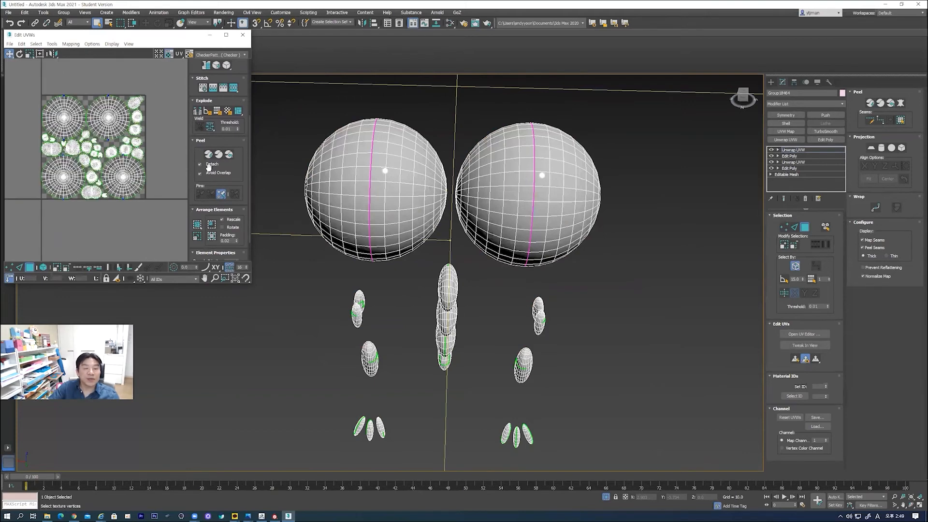
- Select the UV shells of both eyeballs' inner halves and move them out of the UV tile
left_click(404, 191)
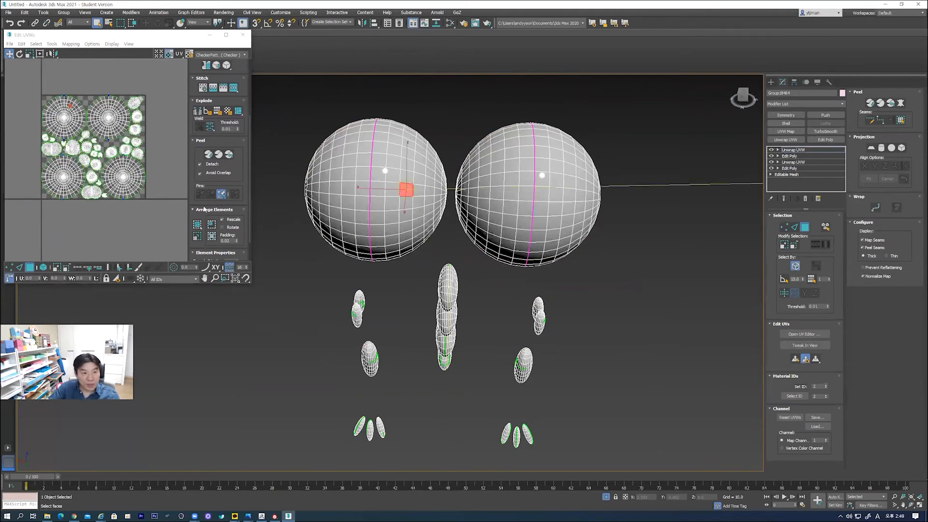
left_click(497, 192, "ctrl")
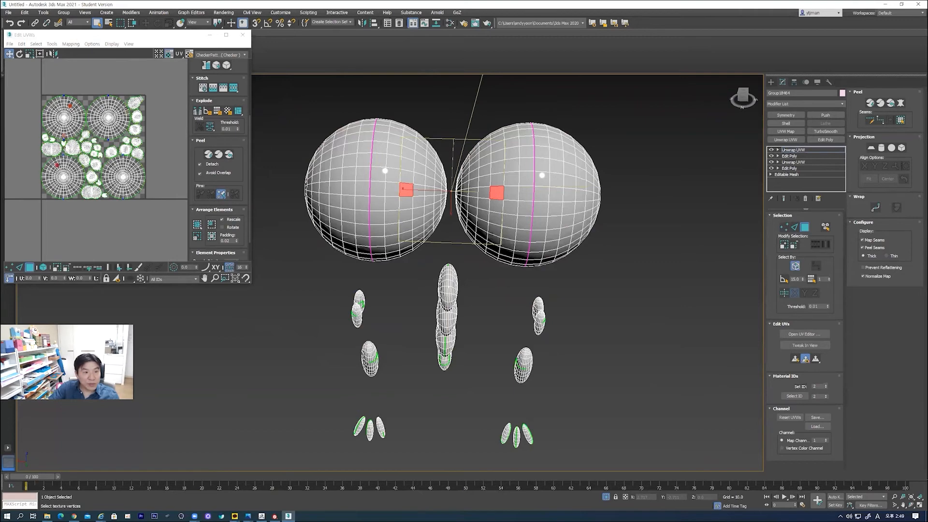
left_click(67, 167)
left_click(42, 266)
left_click(64, 190)
left_click(67, 122, "ctrl")
left_click_drag(67, 122, 15, 125)
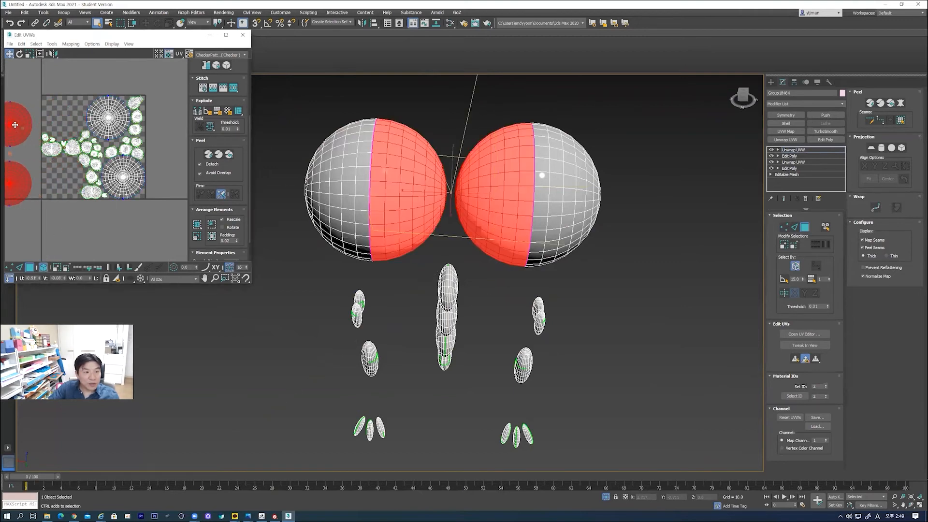
- Invert the selection and repack only the remaining shells in the UV tile
key("ctrl+i")
left_click(201, 226)
scroll(136, 193, "down", 3)
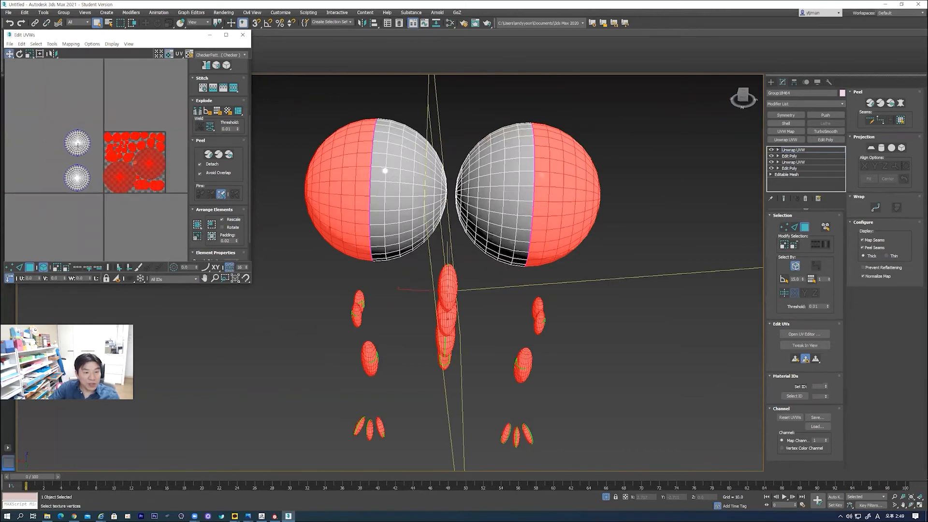
- Move one inner eyeball half's shell below the UV tile and scale it down
scroll(76, 145, "up", 2)
middle_click_drag(97, 212, 62, 183)
left_click_drag(50, 164, 116, 196)
scroll(116, 197, "up", 3)
scroll(116, 198, "down", 2)
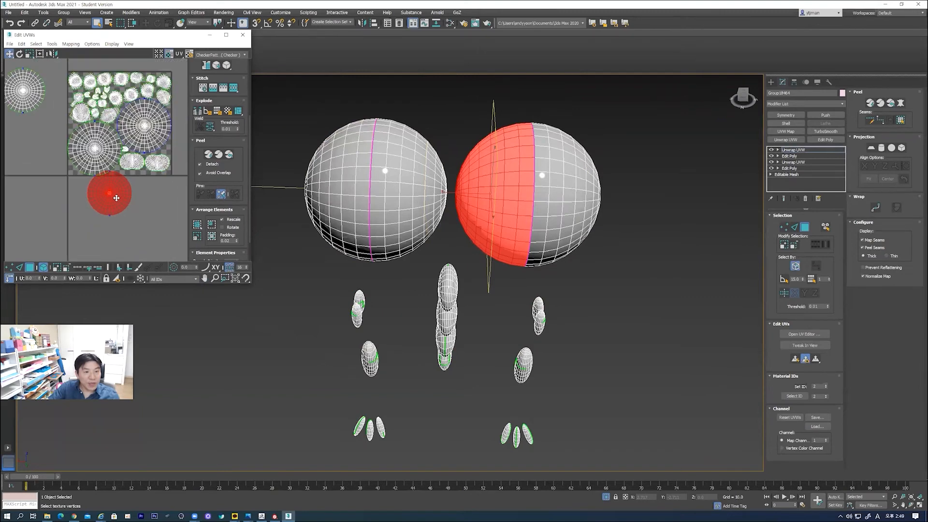
left_click(32, 54)
left_click_drag(120, 192, 126, 223)
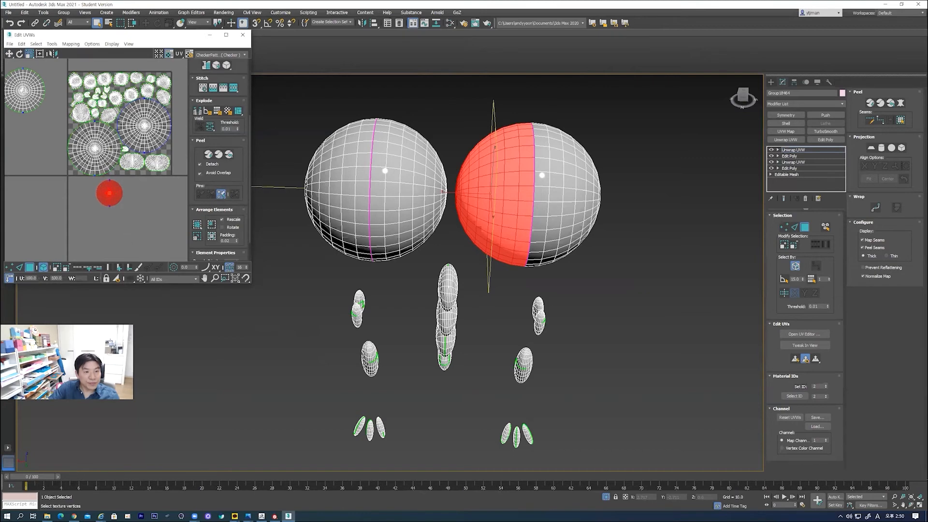
- Place the other inner eyeball half's shell beside the first at a reduced size and select both
left_click(24, 90)
left_click(10, 54)
left_click_drag(23, 91, 110, 202)
left_click(110, 195)
left_click_drag(63, 184, 132, 220)
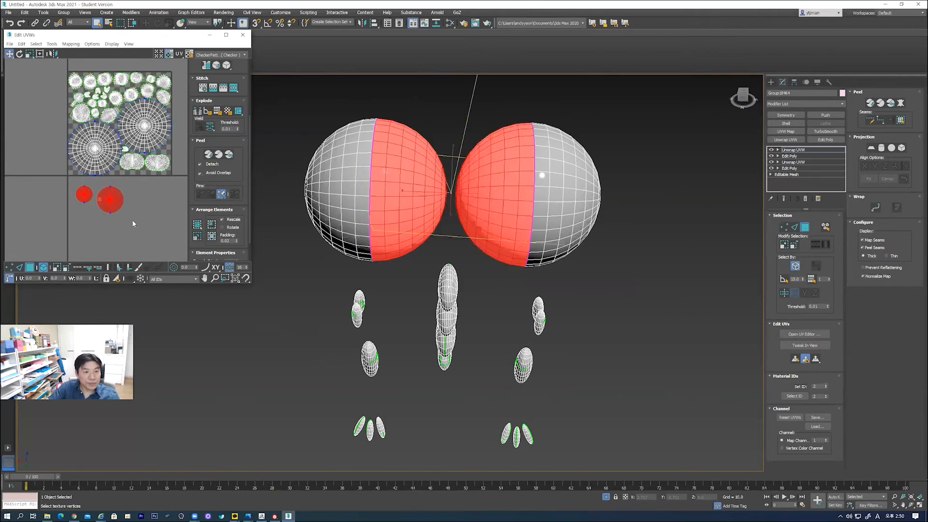
- Select every UV shell, including the two reduced ones, and pack them all back into the tile with Rescale on
scroll(132, 205, "down", 2)
left_click_drag(69, 87, 187, 239)
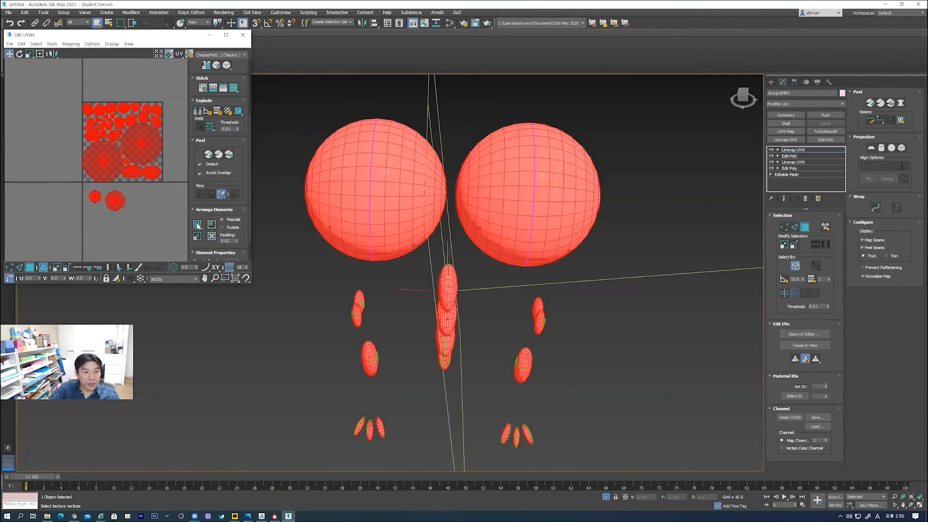
left_click(197, 224)
left_click(140, 221)
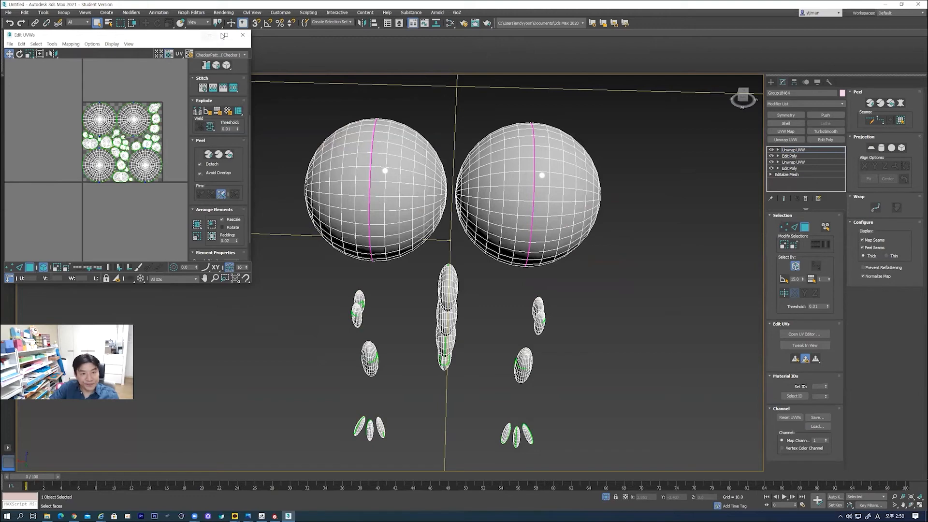
- Close the UV editor and leave face selection on the eyes, claws and spikes object
left_click(242, 35)
middle_click_drag(421, 243, 434, 237, "alt")
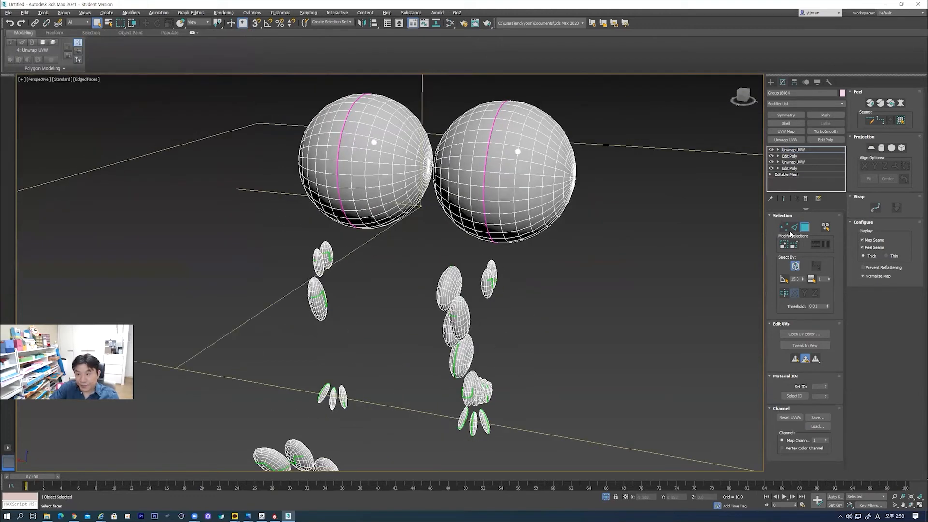
left_click(805, 227)
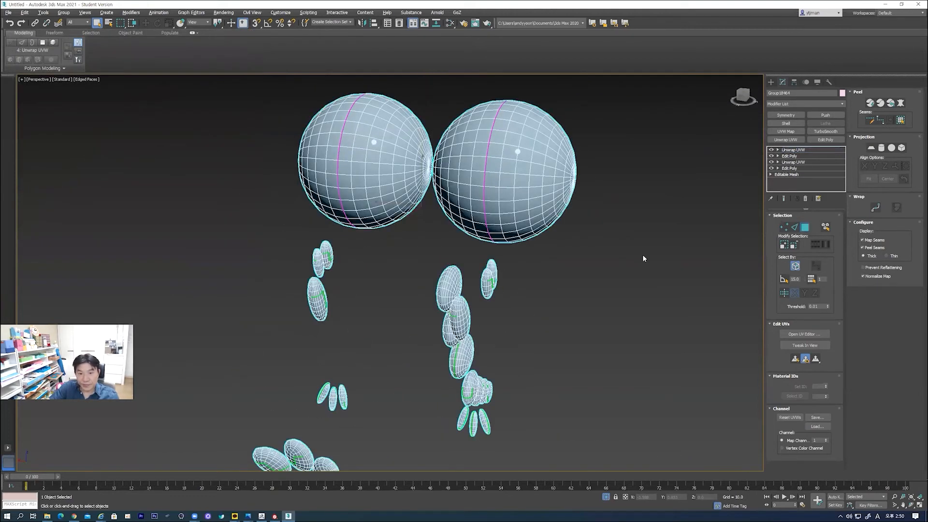
- Deselect the eyes, claws and spikes object and unhide the dinosaur's body
left_click(621, 279)
middle_click_drag(621, 279, 573, 243, "alt")
right_click(573, 242)
left_click(587, 211)
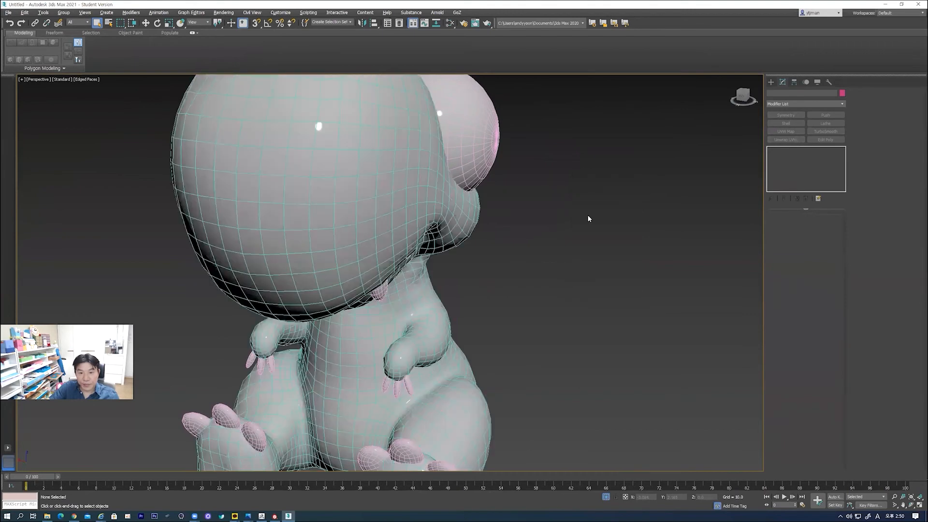
scroll(524, 276, "down", 6)
middle_click_drag(524, 276, 496, 282, "alt")
- Select the body, examine its two-shell layout in the UV editor, and leave the editor with nothing selected
left_click(495, 281)
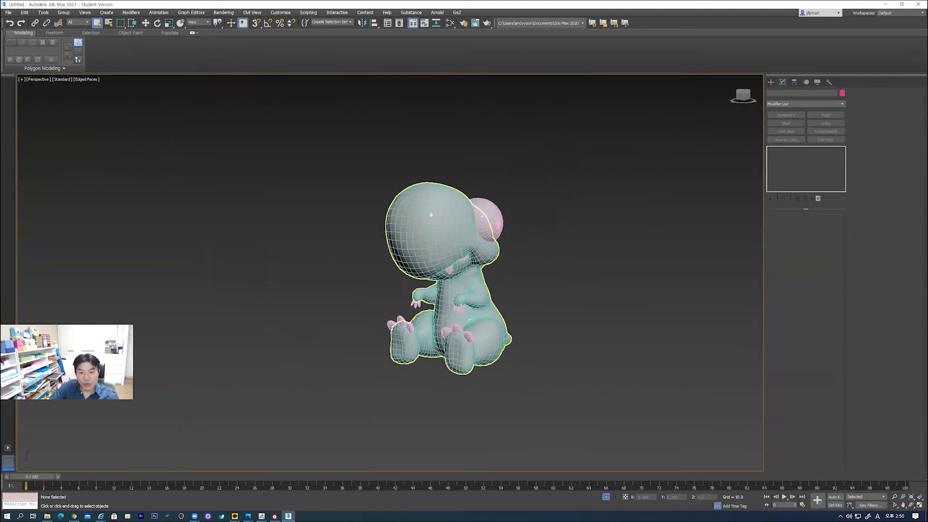
left_click(804, 334)
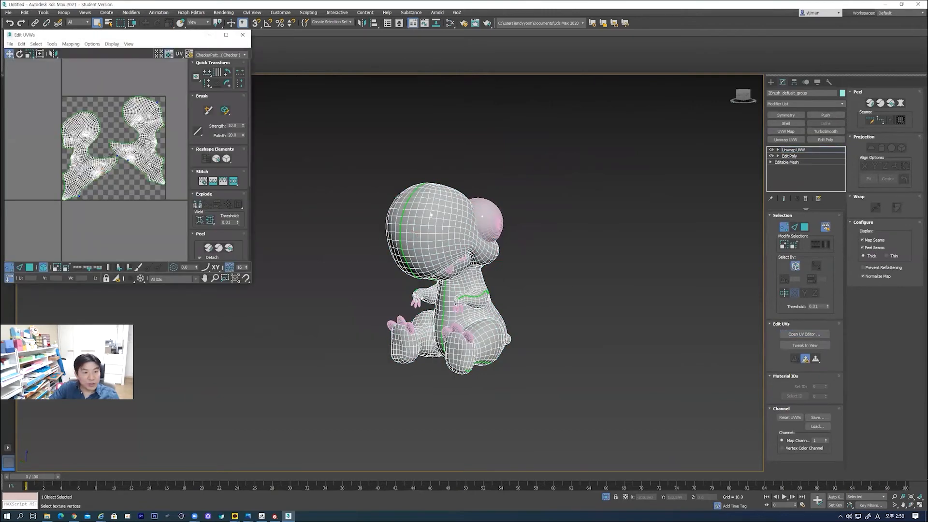
scroll(100, 173, "up", 5)
scroll(97, 174, "down", 6)
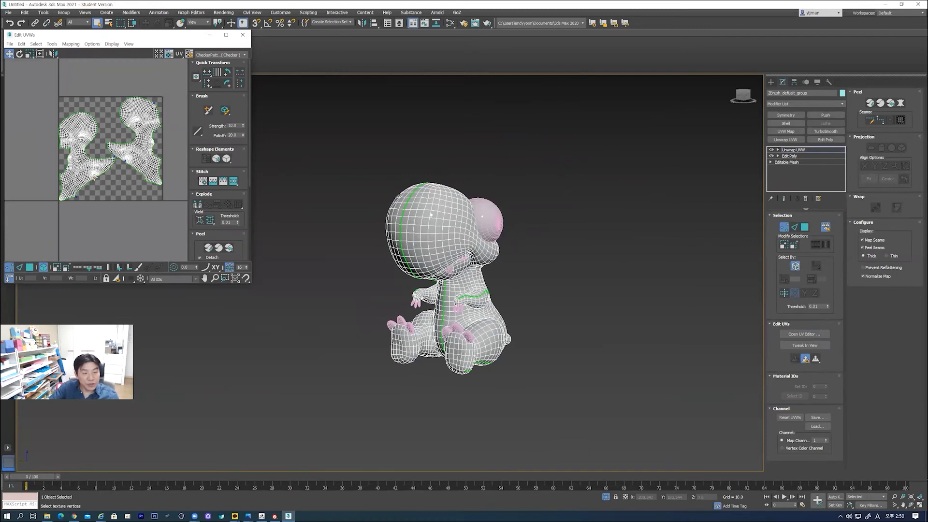
scroll(145, 148, "up", 5)
scroll(144, 149, "down", 5)
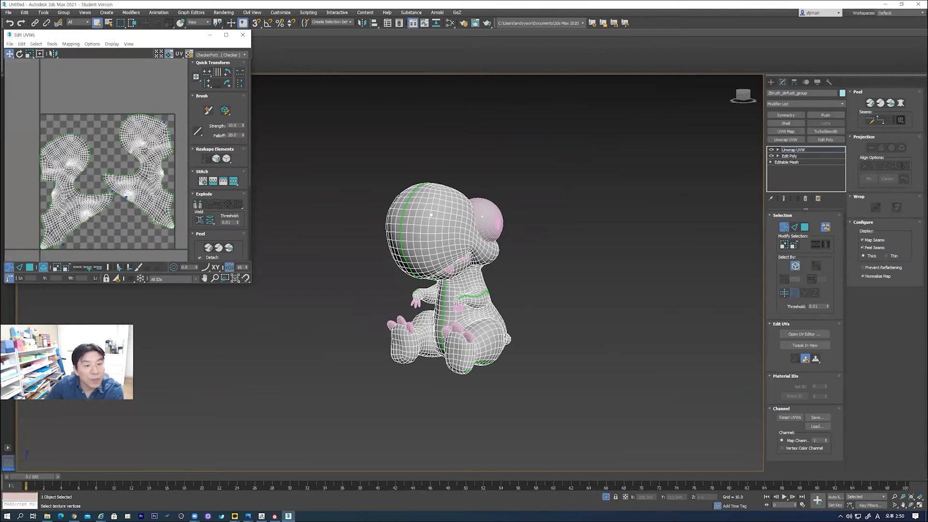
left_click(242, 35)
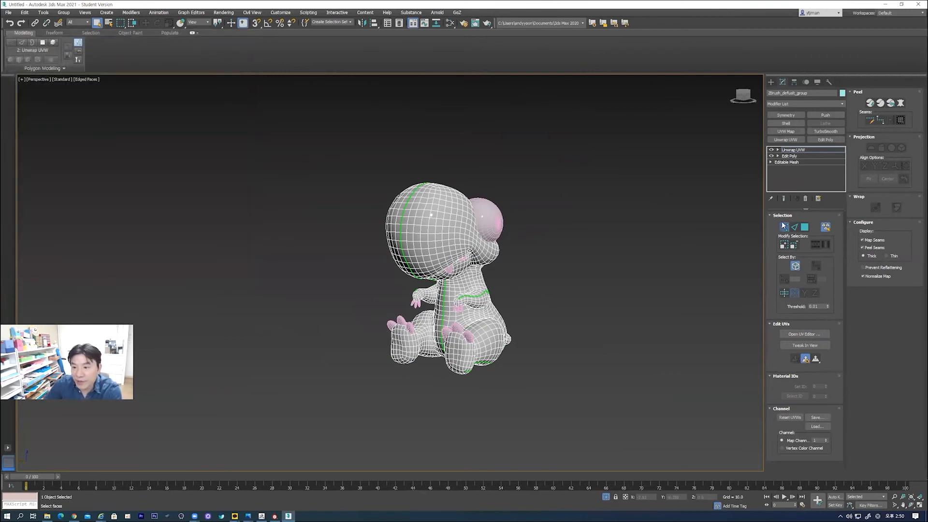
left_click(783, 225)
left_click(633, 260)
- Unhide all objects in the scene with the whole dinosaur in view
mouse_move(515, 288)
middle_mouse_down("alt")
mouse_move(513, 298)
mouse_move(518, 284)
middle_mouse_up("alt")
right_click(530, 259)
left_click(548, 233)
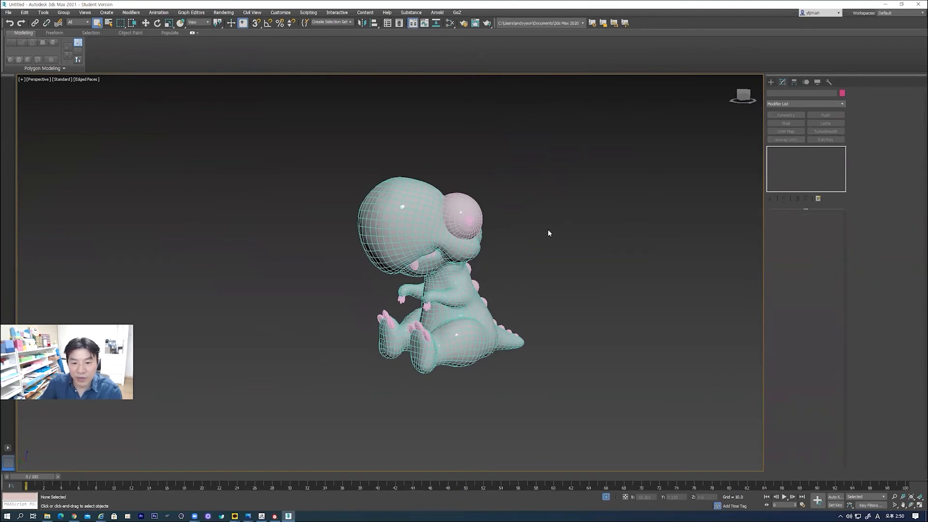
middle_click_drag(478, 323, 509, 320)
scroll(481, 328, "up", 3)
right_click(546, 263)
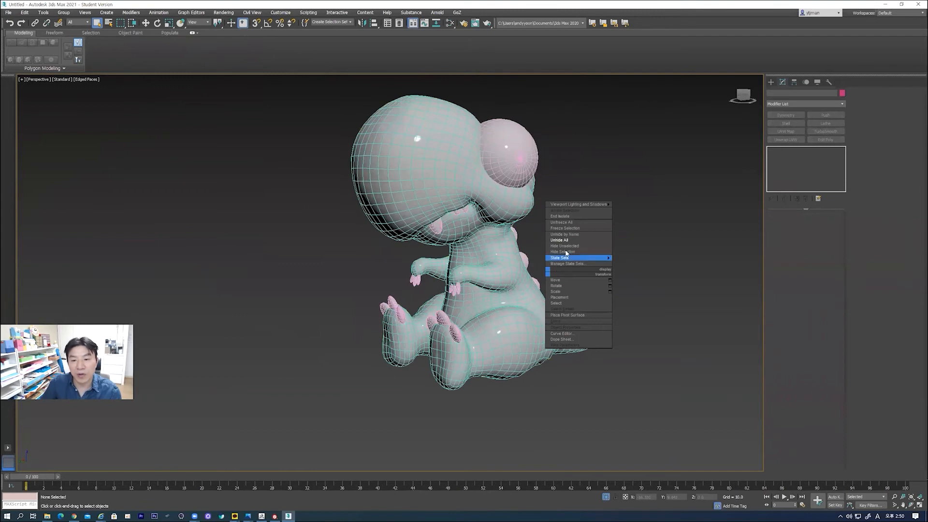
left_click(556, 240)
- Create a Physical Material in the Slate Material Editor and assign it to the dinosaur's body
left_click(513, 315)
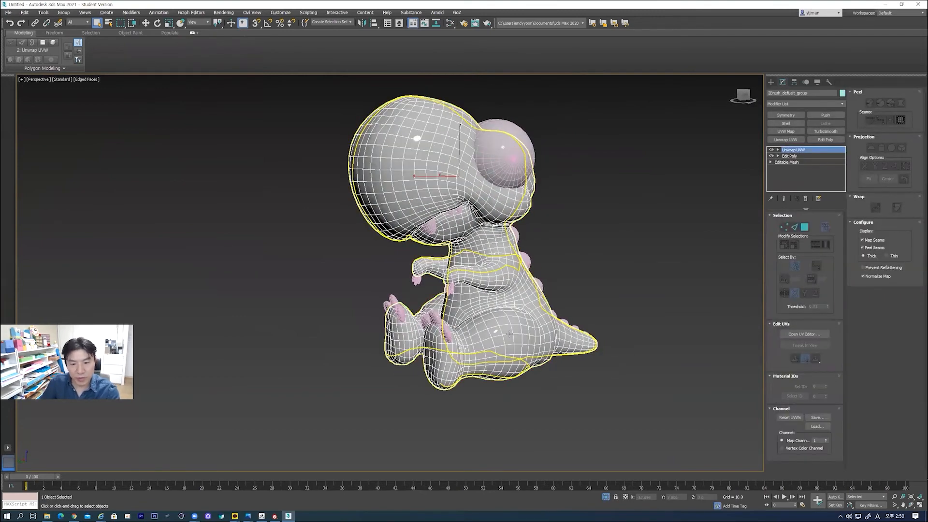
key("m")
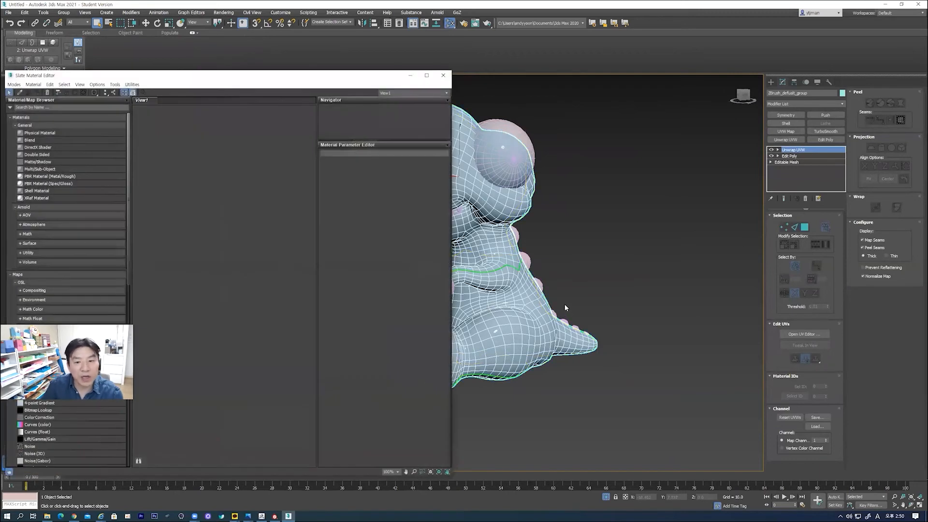
middle_click_drag(512, 291, 592, 284)
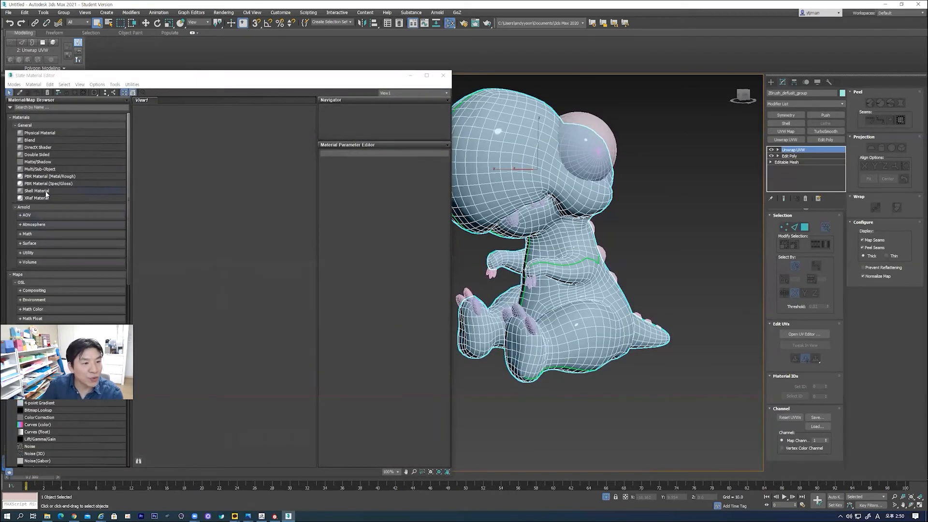
left_click_drag(44, 134, 242, 158)
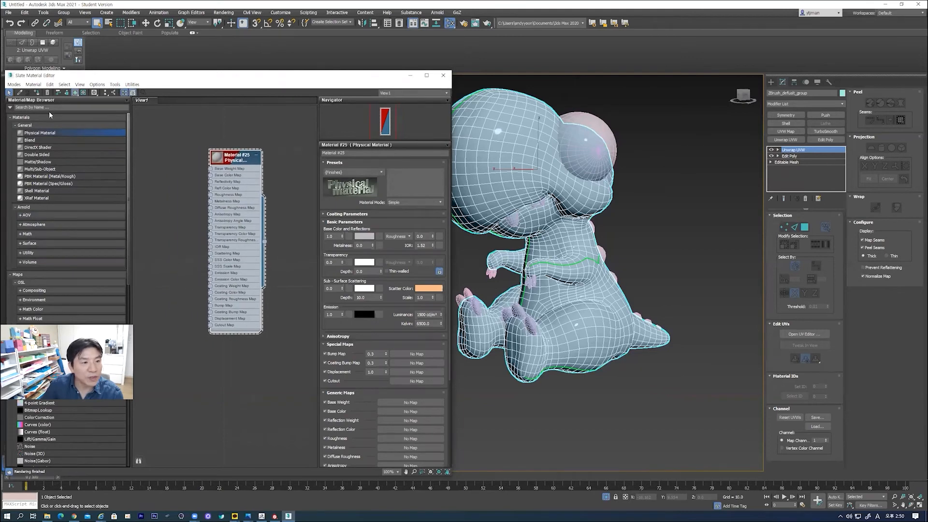
middle_click_drag(201, 188, 197, 171)
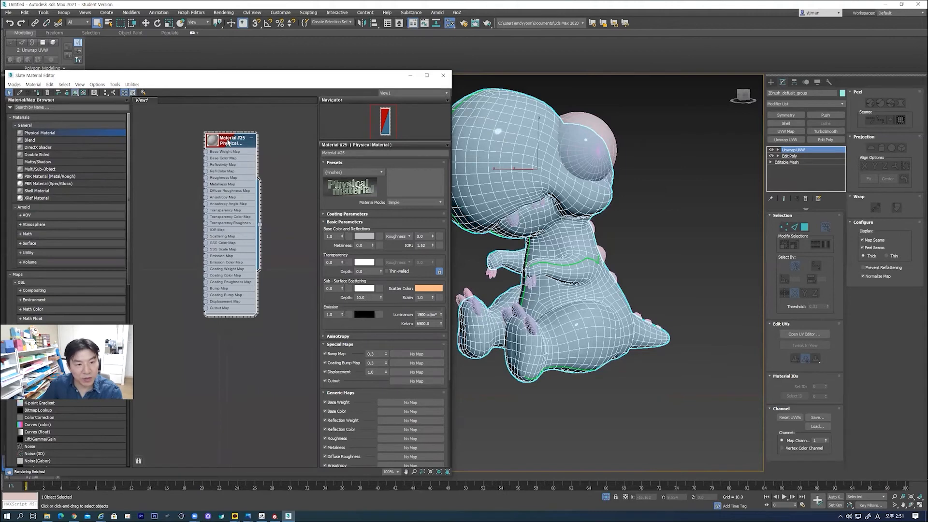
- Duplicate the Physical Material below the original and assign the copy to the eyes, claws and spikes object
left_click_drag(228, 142, 206, 352, "shift")
middle_click_drag(255, 322, 239, 204)
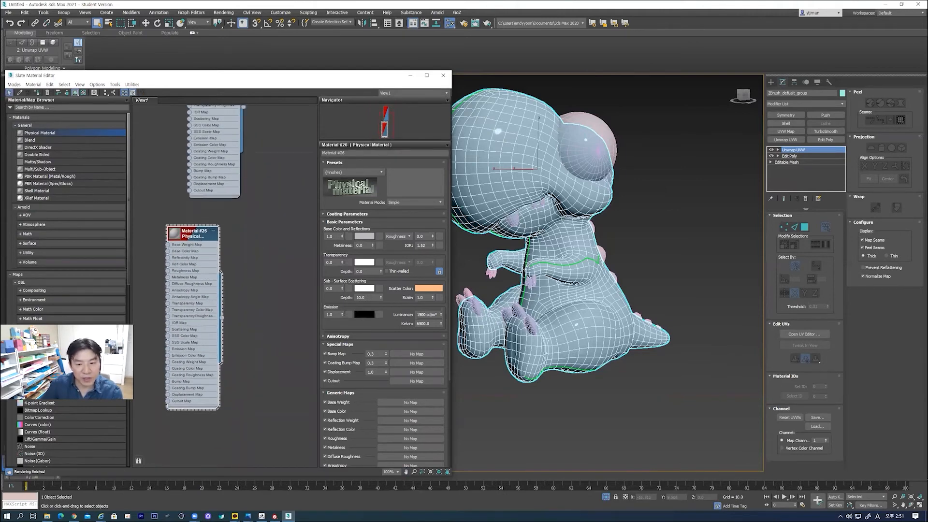
left_click(523, 318)
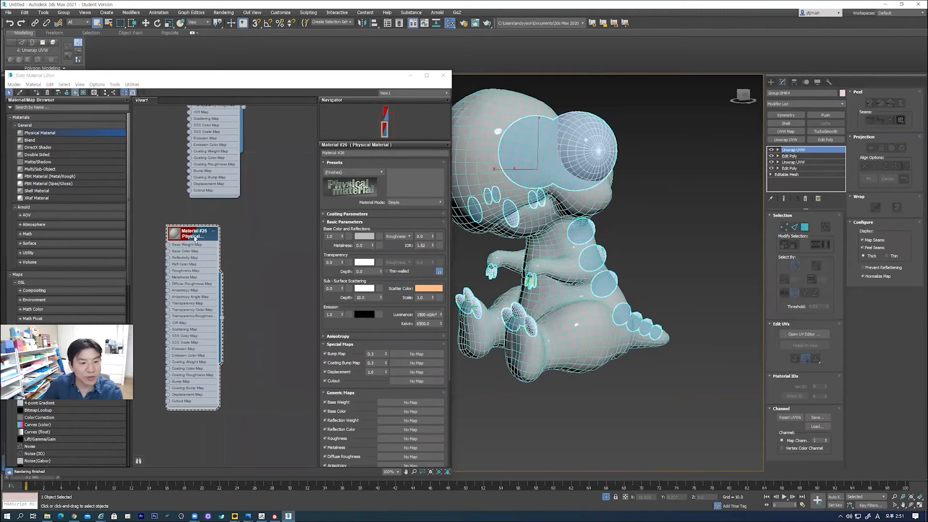
left_click(35, 93)
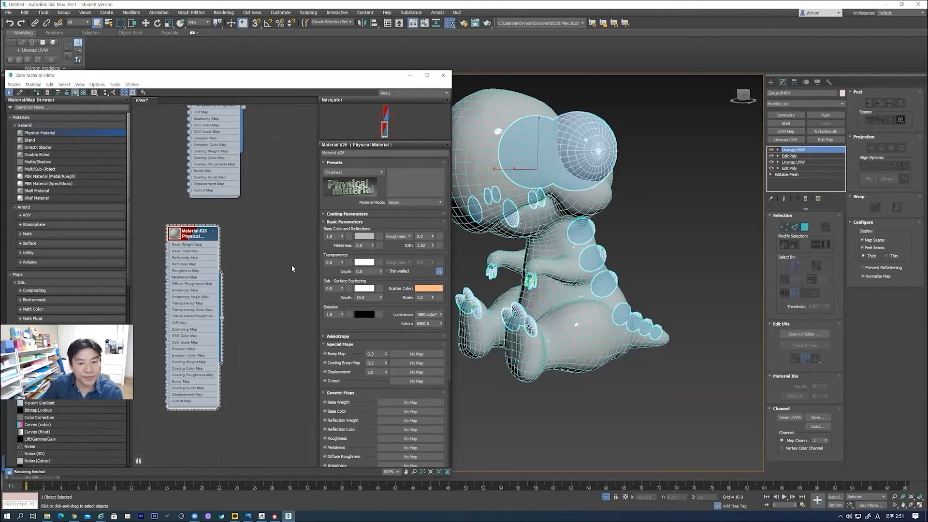
- Set the duplicated material's base color to a saturated pinkish red and close the Material Editor
left_click(366, 237)
left_click(202, 50)
left_click_drag(215, 71, 214, 99)
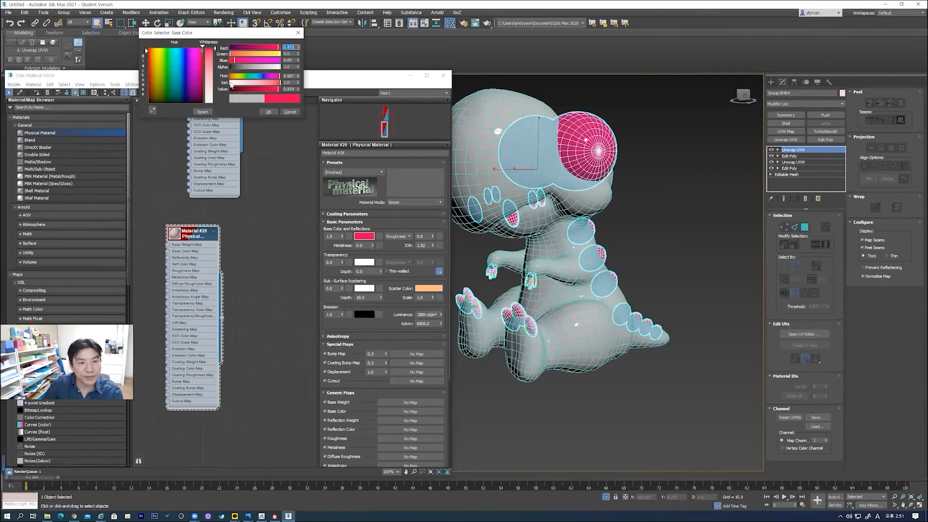
left_click(268, 111)
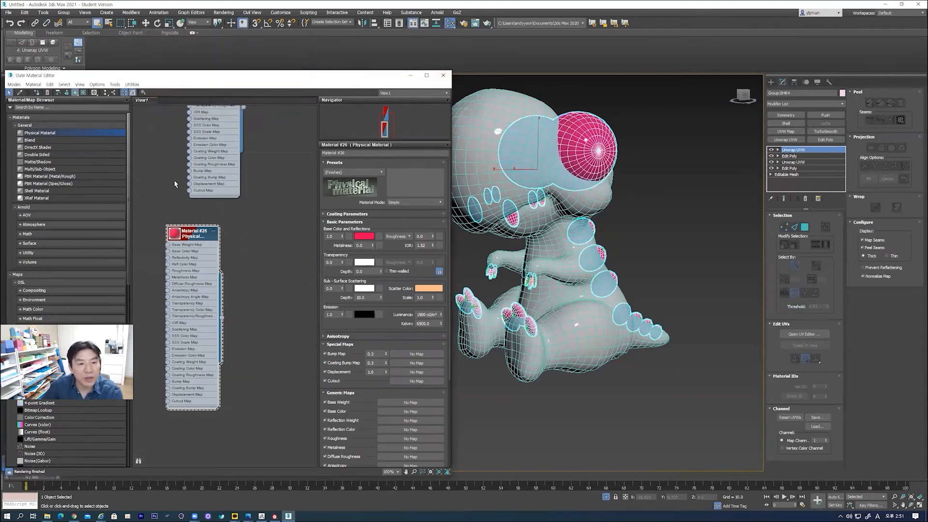
middle_click_drag(235, 206, 242, 296)
scroll(244, 294, "down", 2)
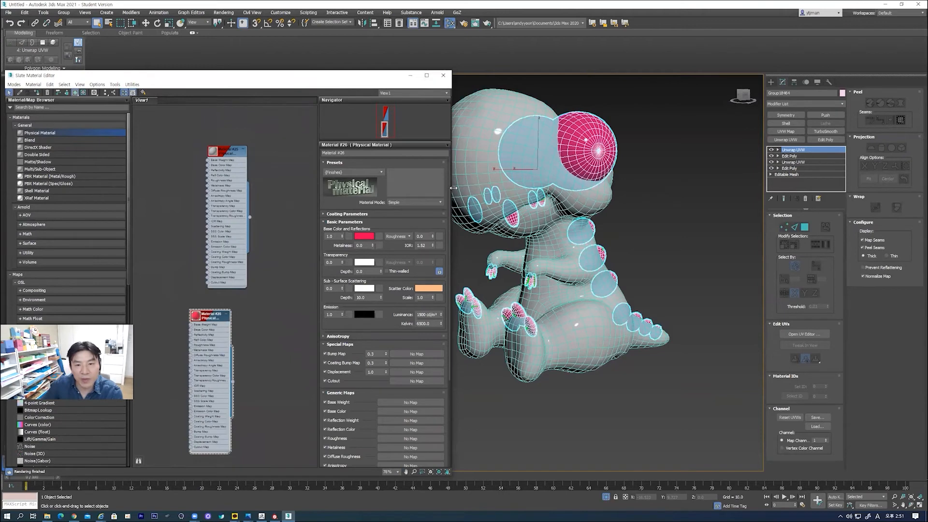
left_click(444, 76)
- Select both the body and the combined eyes, claws and spikes object
left_click(714, 225)
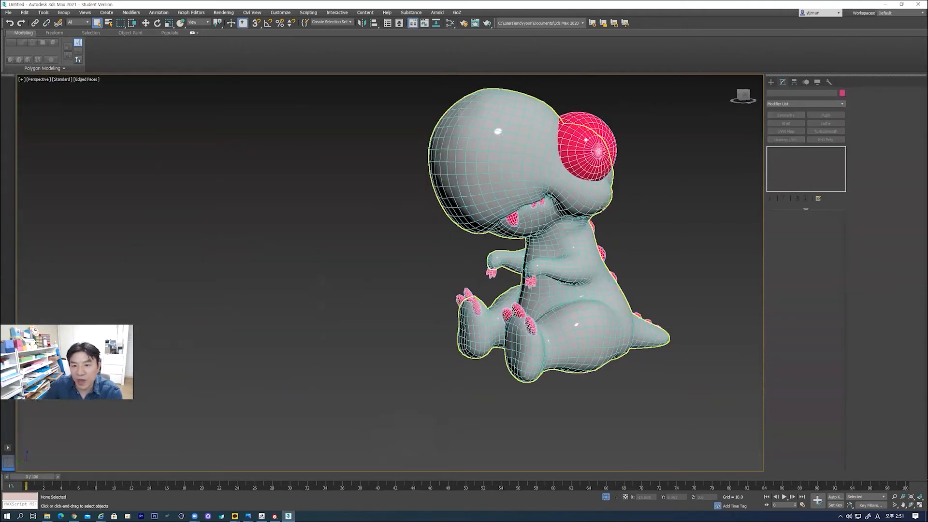
middle_click_drag(630, 192, 527, 215, "alt")
left_click(360, 215)
left_click(273, 113)
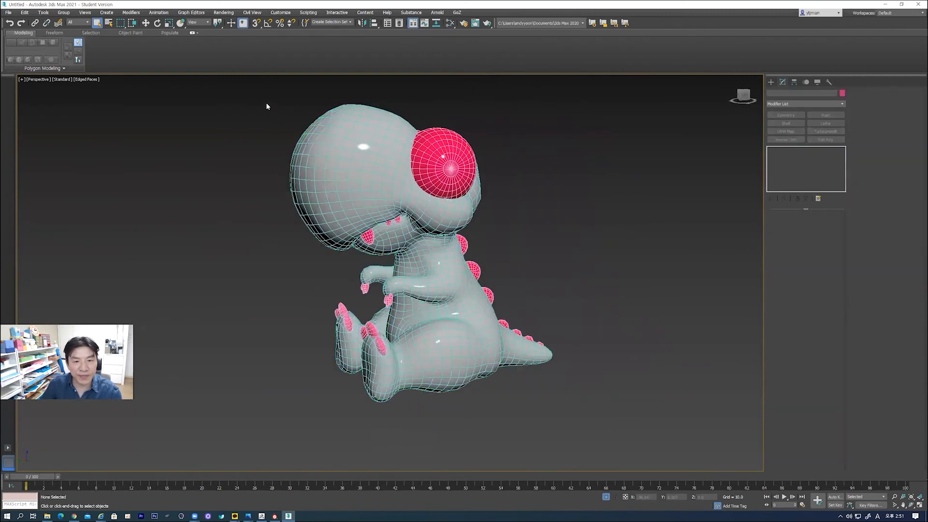
left_click_drag(601, 420, 669, 446)
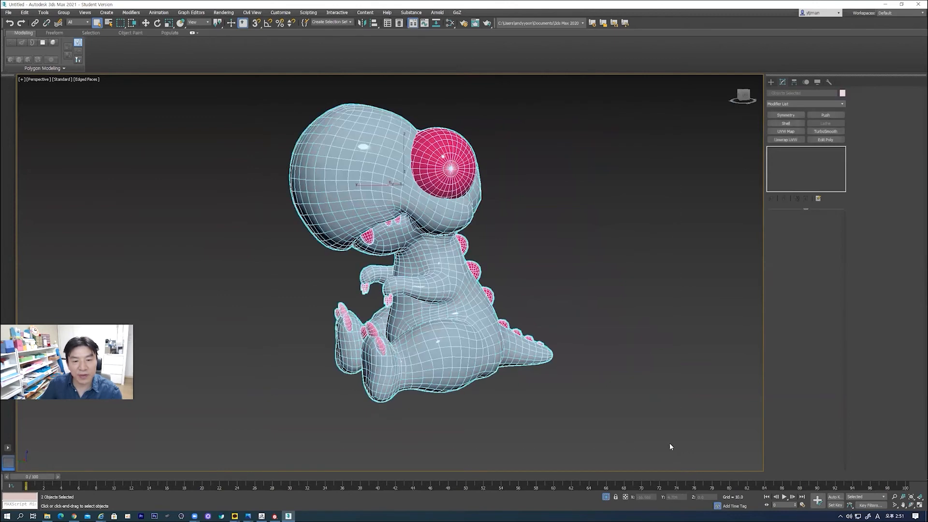
- Start an Export Selected of both objects and set the destination to the 8주차 folder within the desktop course folders
left_click(8, 12)
mouse_move(35, 118)
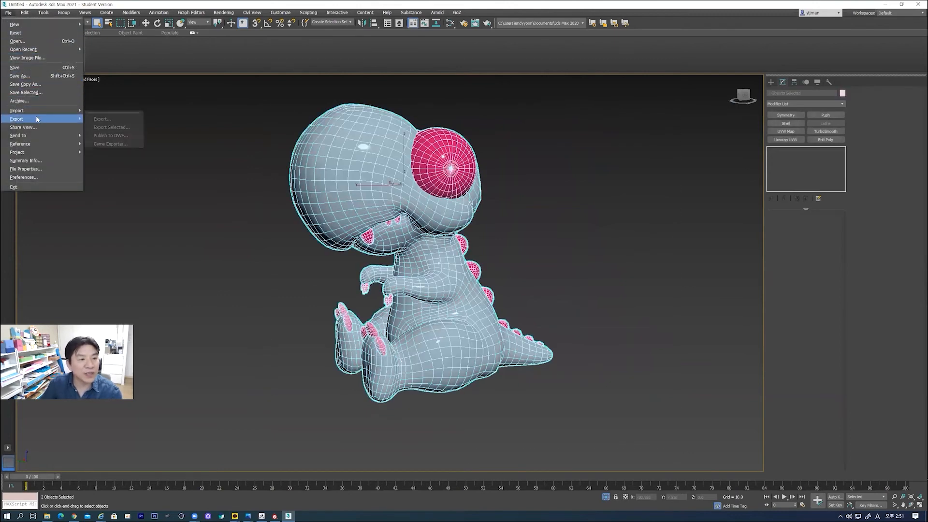
left_click(112, 127)
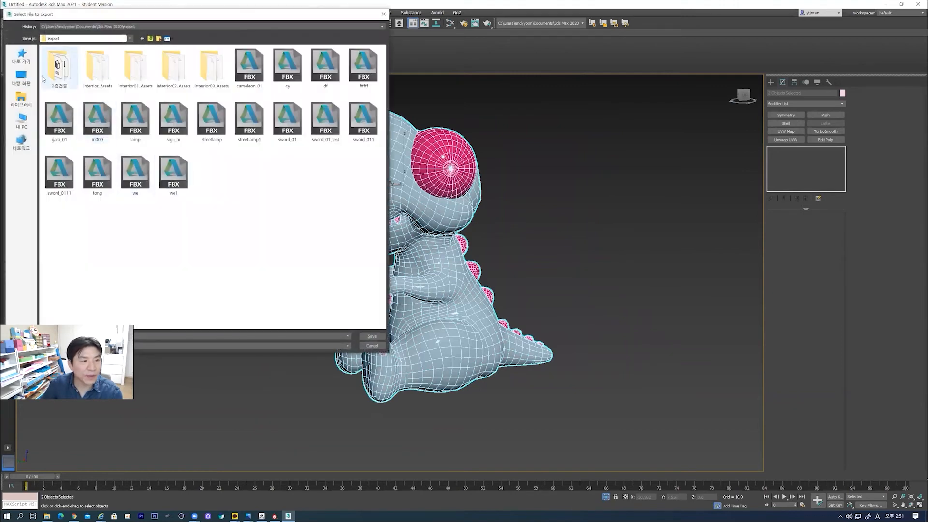
left_click(22, 78)
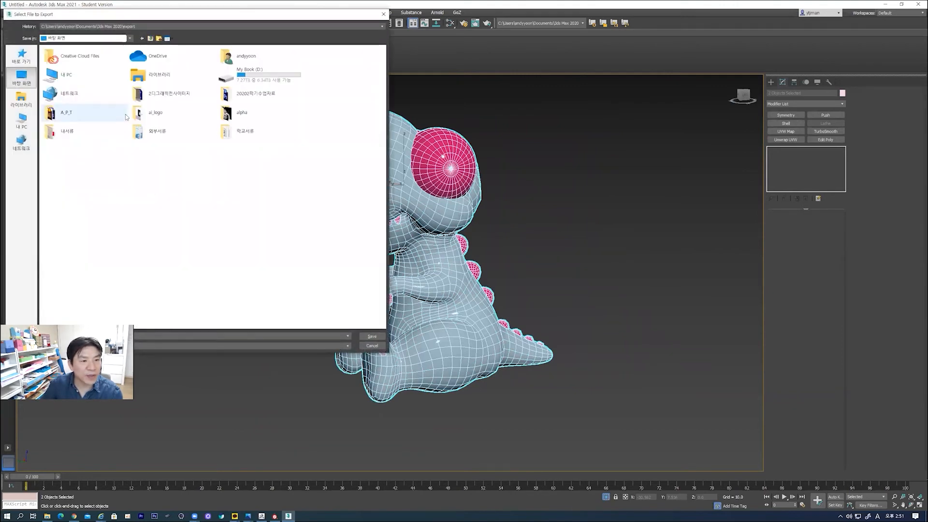
double_click(241, 94)
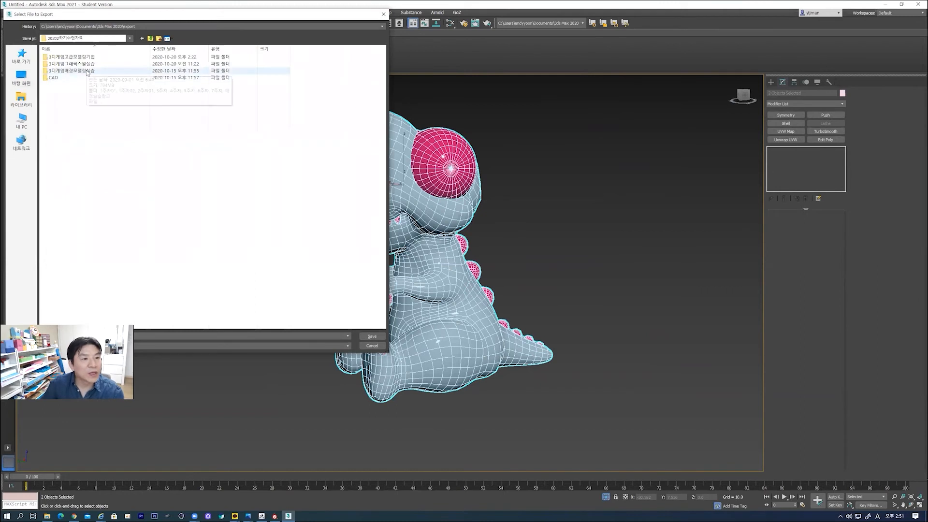
double_click(75, 57)
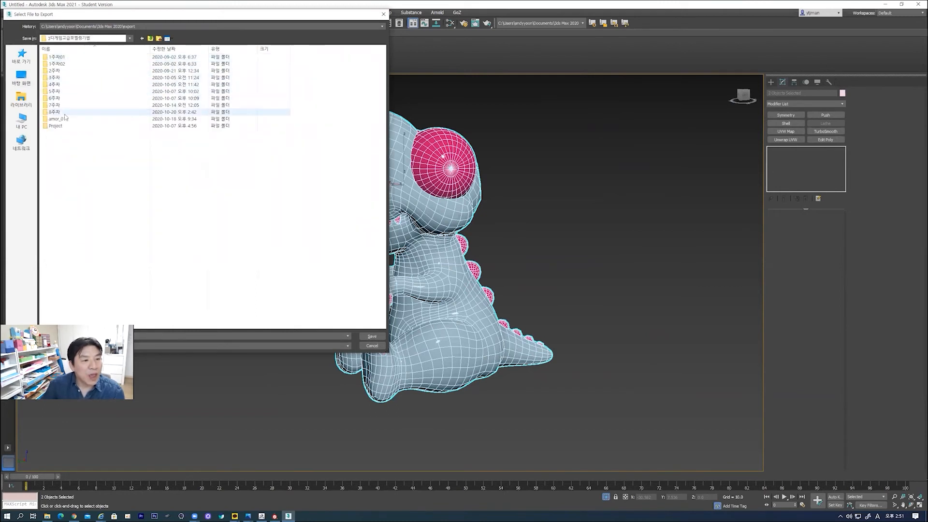
double_click(57, 112)
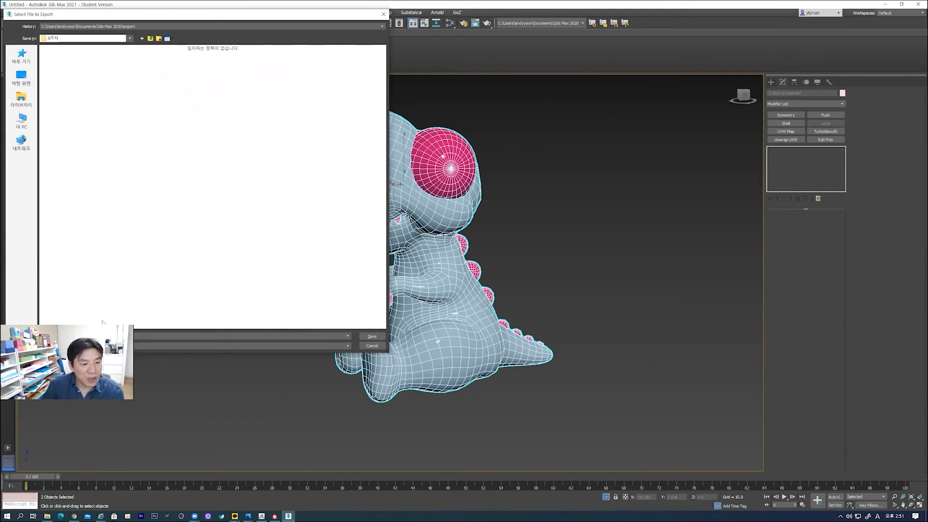
- Name the export file dinosor and export it as FBX with the Autodesk Media & Entertainment preset
left_click(101, 335)
type("d")
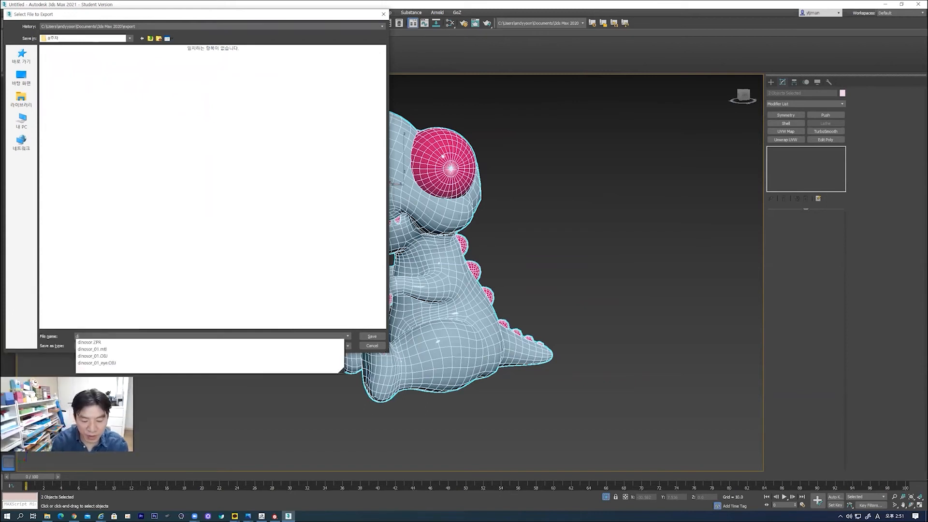
type("inosor")
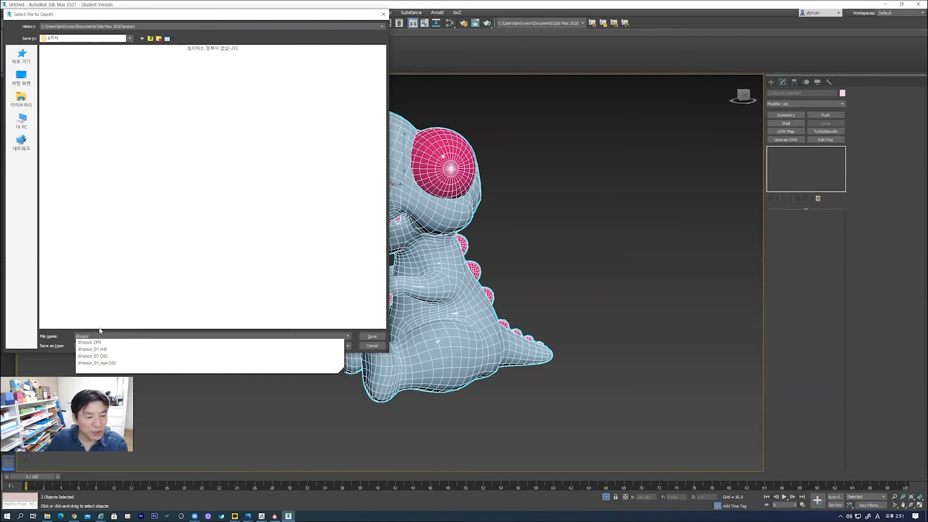
left_click(372, 336)
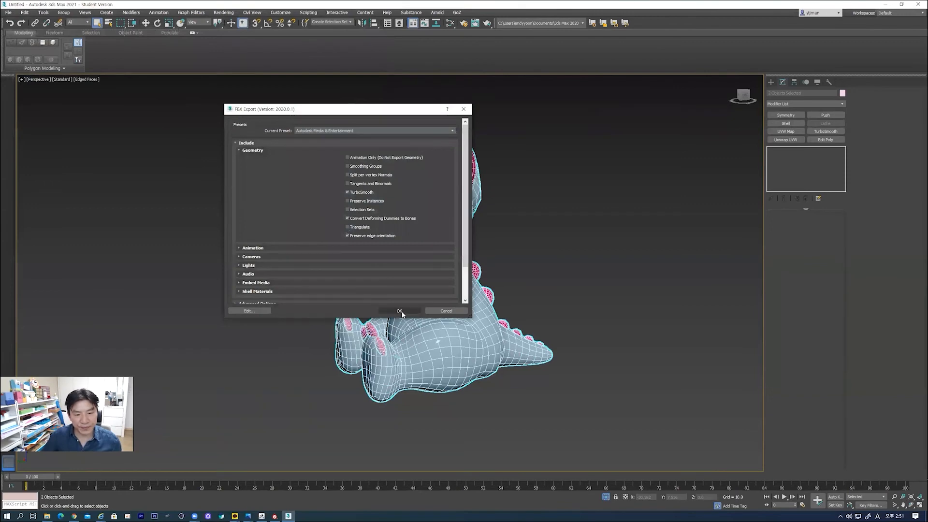
left_click(401, 312)
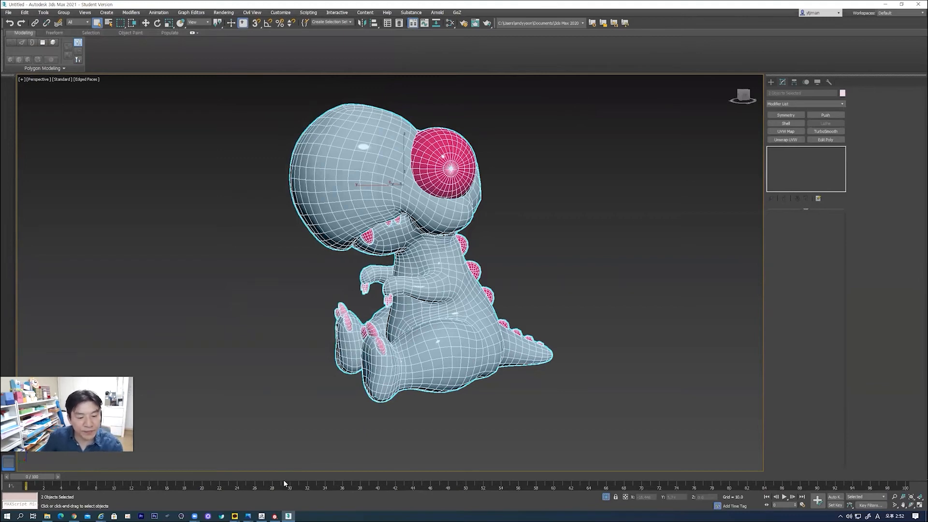
- Switch to ZBrush and open the dinosor project from the 8주차 folder
left_click(274, 516)
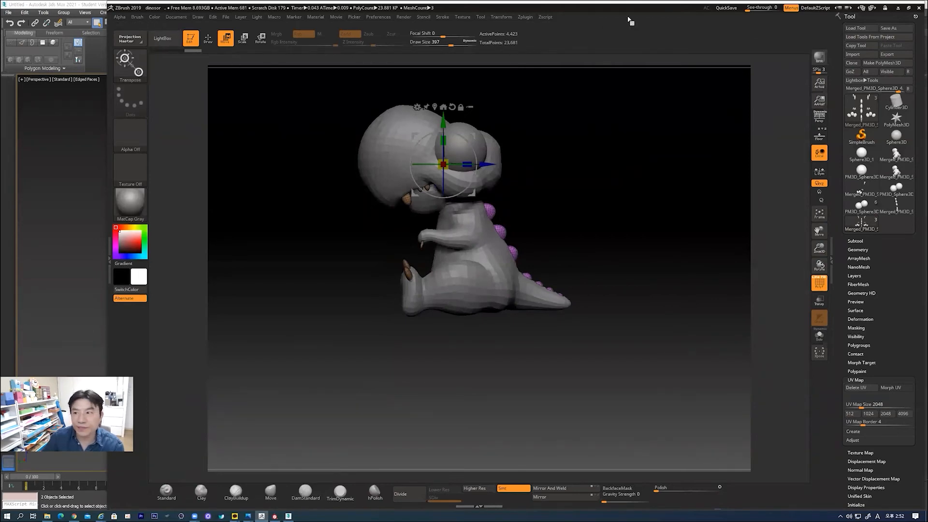
left_click(909, 8)
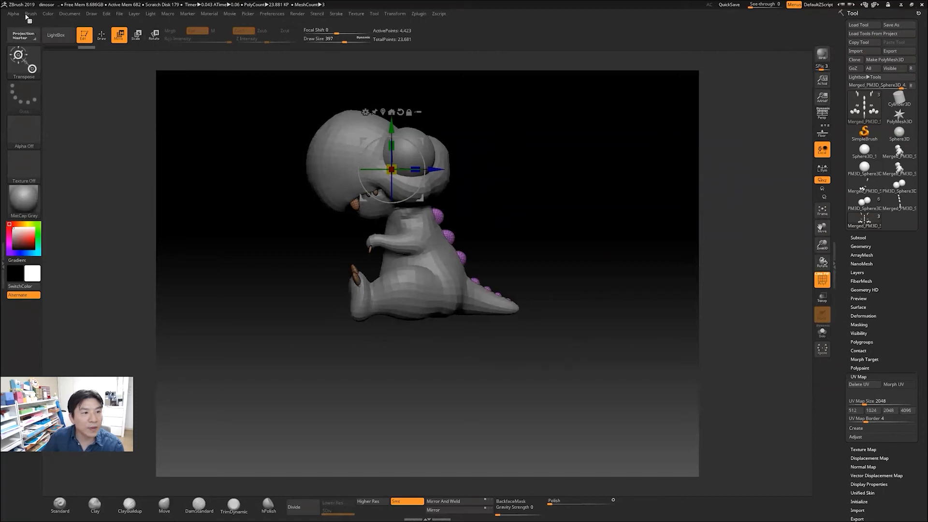
left_click(120, 14)
left_click(147, 28)
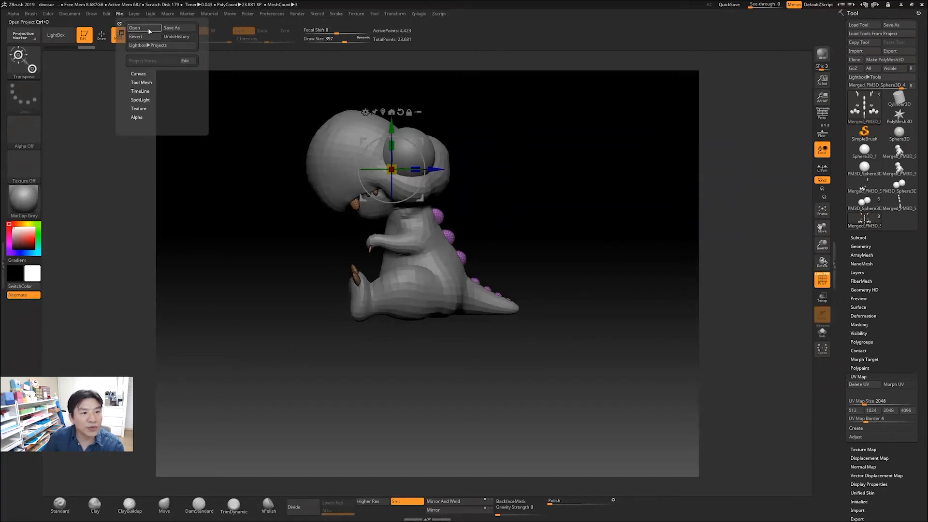
left_click(488, 283)
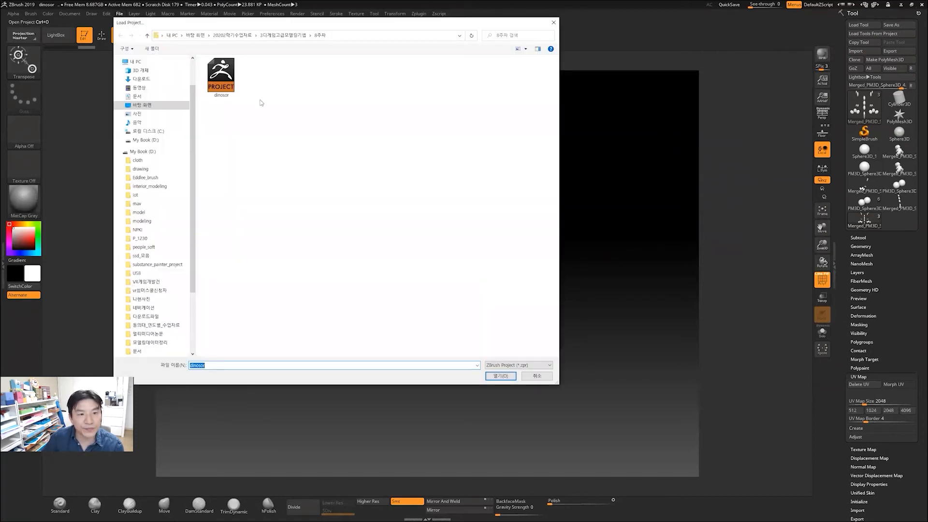
left_click(230, 82)
double_click(231, 82)
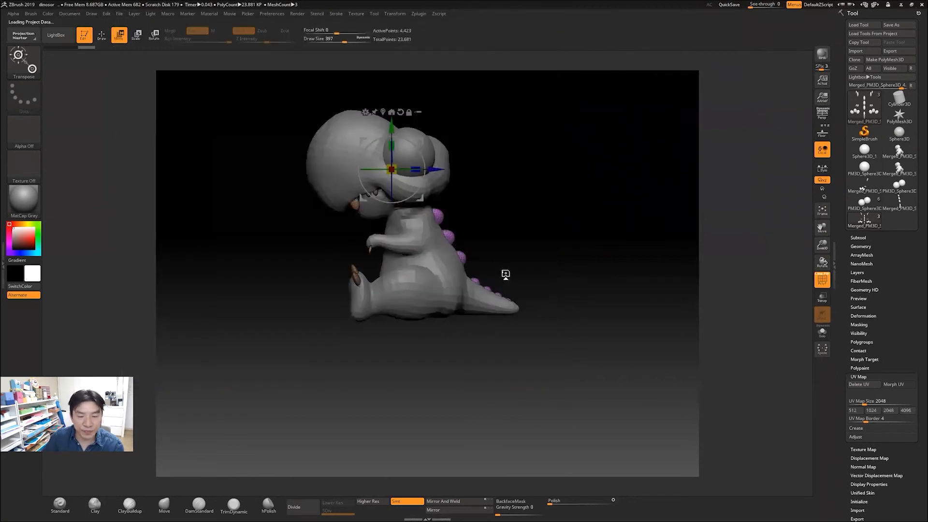
- Turn off the PolyFrame display and show only the body subtool, Merged_PM3D_Sphere3D_8
left_click_drag(491, 298, 806, 286)
left_click(822, 279)
left_click_drag(487, 316, 611, 351, "alt")
left_click_drag(549, 319, 541, 268, "alt")
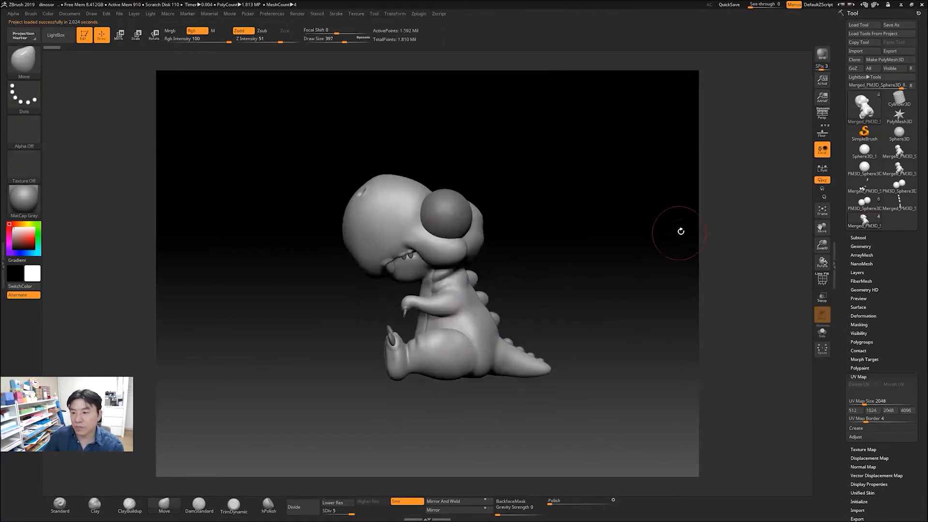
left_click(858, 238)
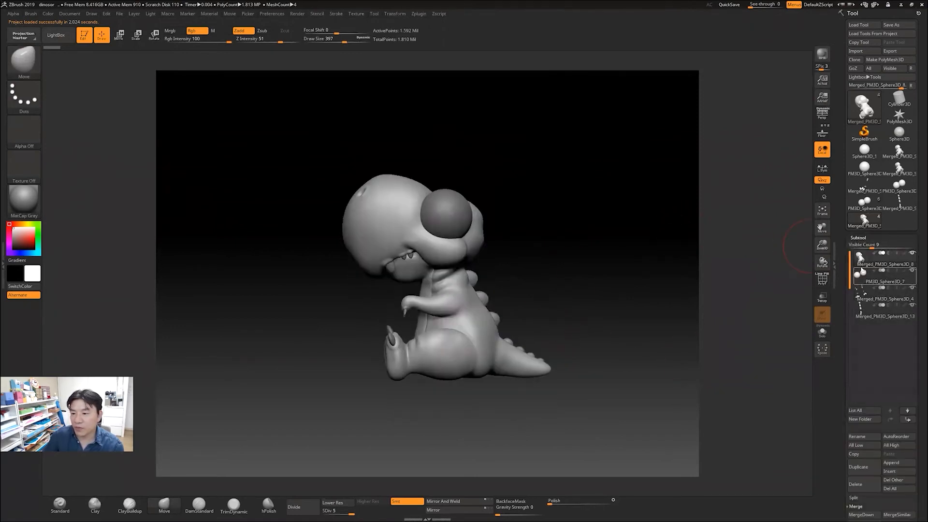
mouse_move(856, 260)
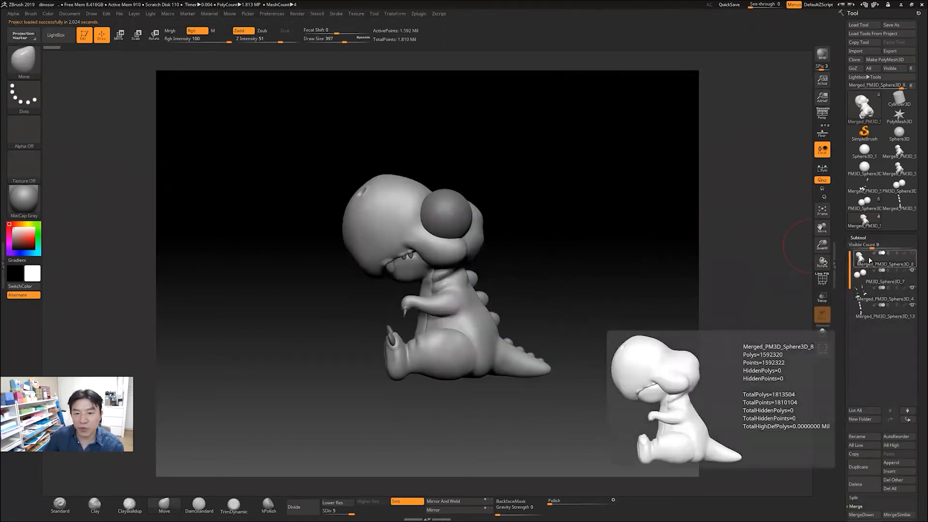
left_click(912, 253)
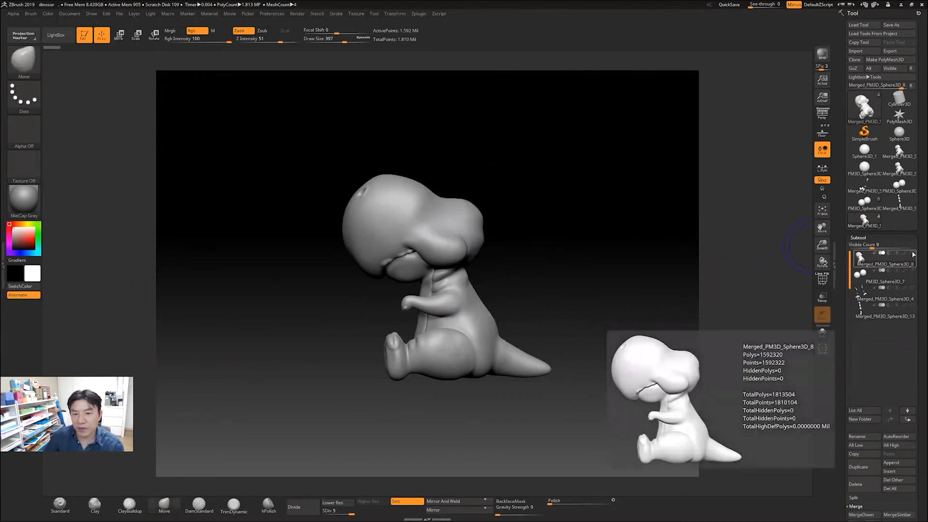
left_click_drag(541, 261, 567, 246, "alt")
- Open Decimation Master and pre-process the current body subtool
mouse_move(864, 117)
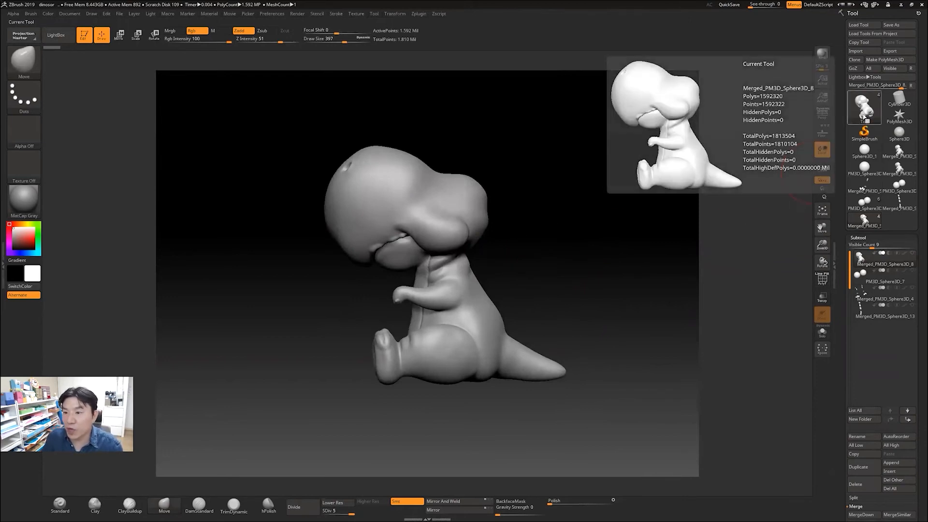
mouse_move(534, 248)
left_mouse_down()
mouse_move(545, 251)
mouse_move(536, 263)
mouse_move(540, 249)
left_mouse_up()
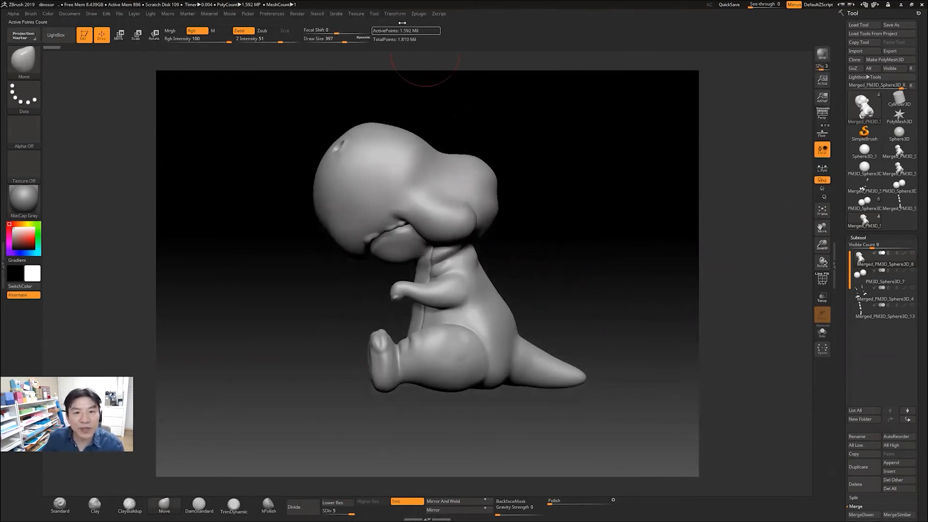
left_click(419, 15)
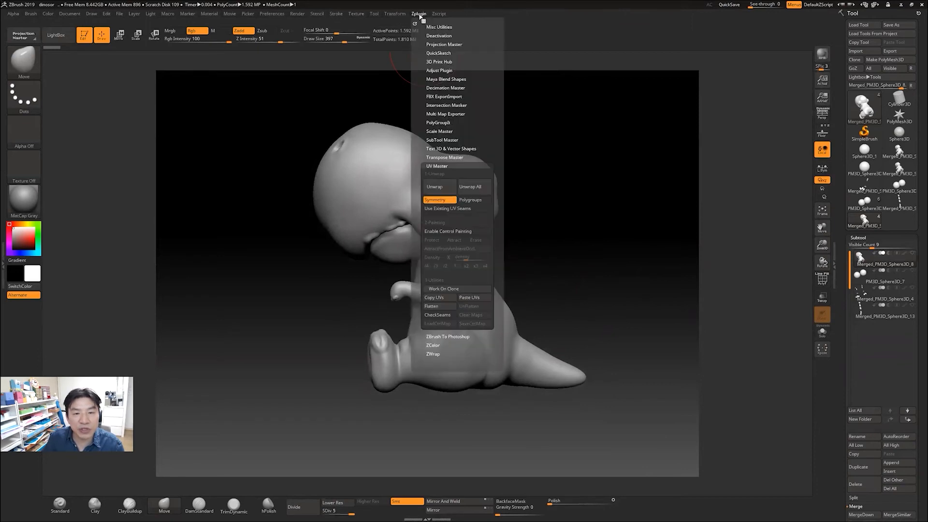
left_click(438, 166)
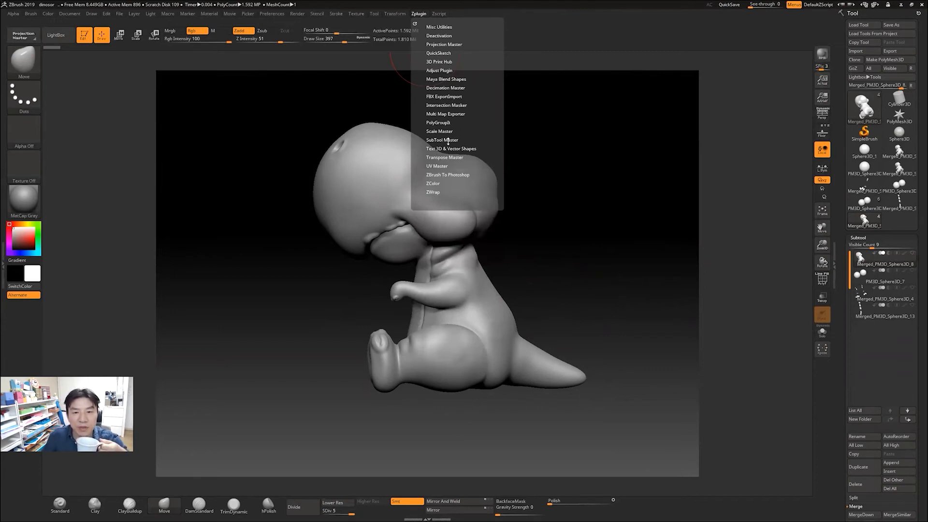
left_click(437, 87)
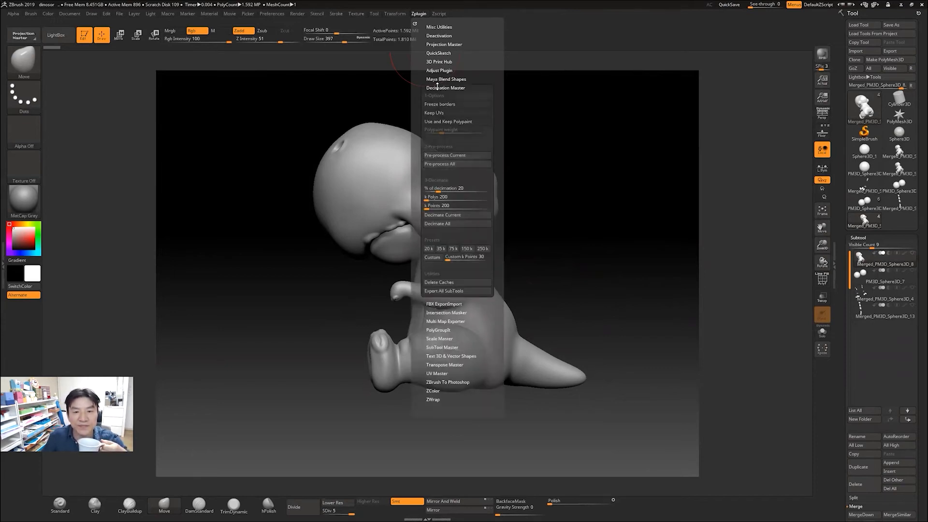
left_click(443, 155)
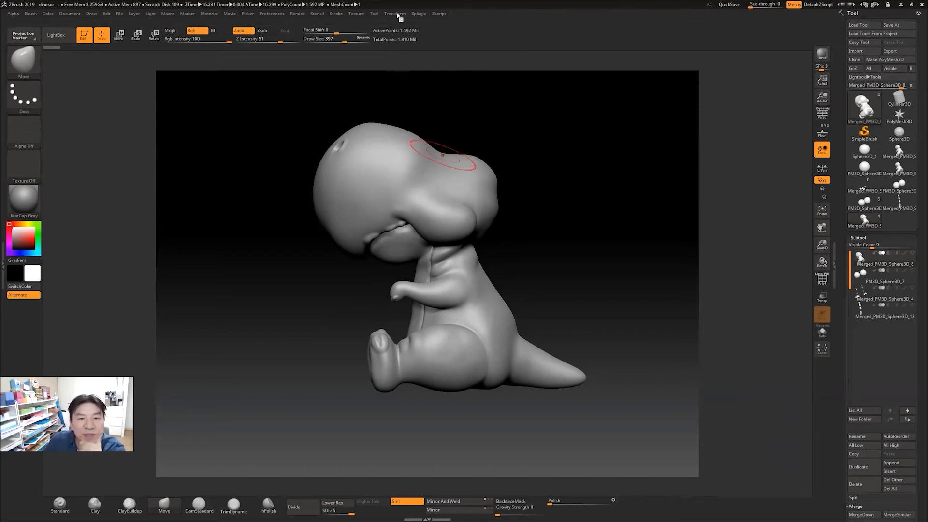
- Set the decimation quality to 600 k Polys and decimate the current body subtool
left_click(395, 13)
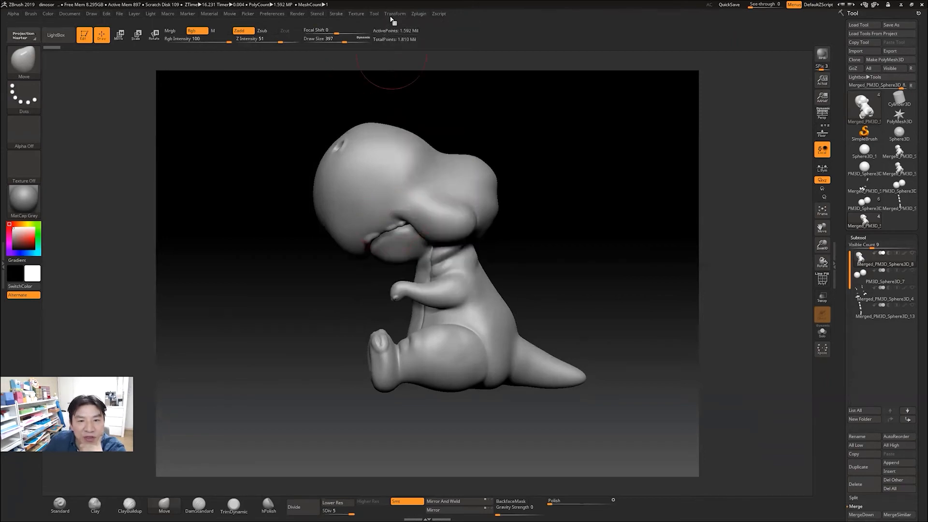
left_click(394, 16)
left_click(418, 14)
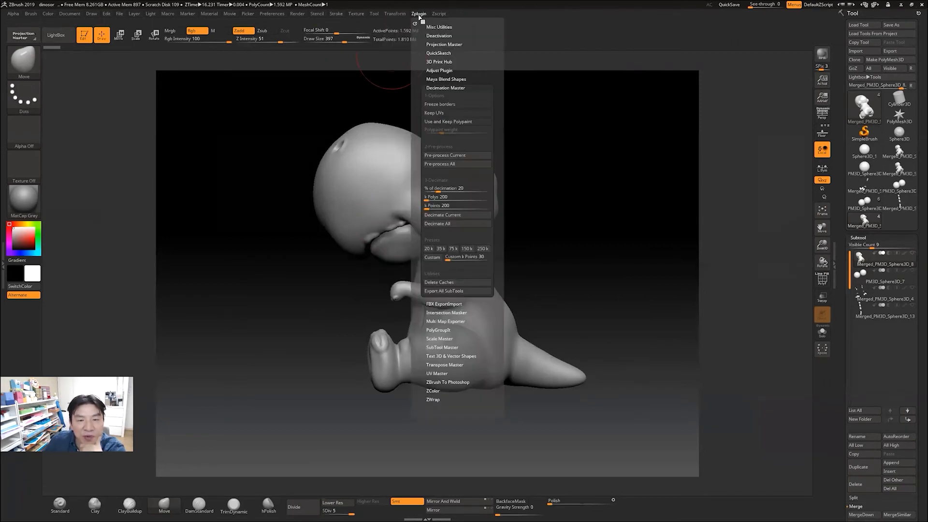
left_click(441, 155)
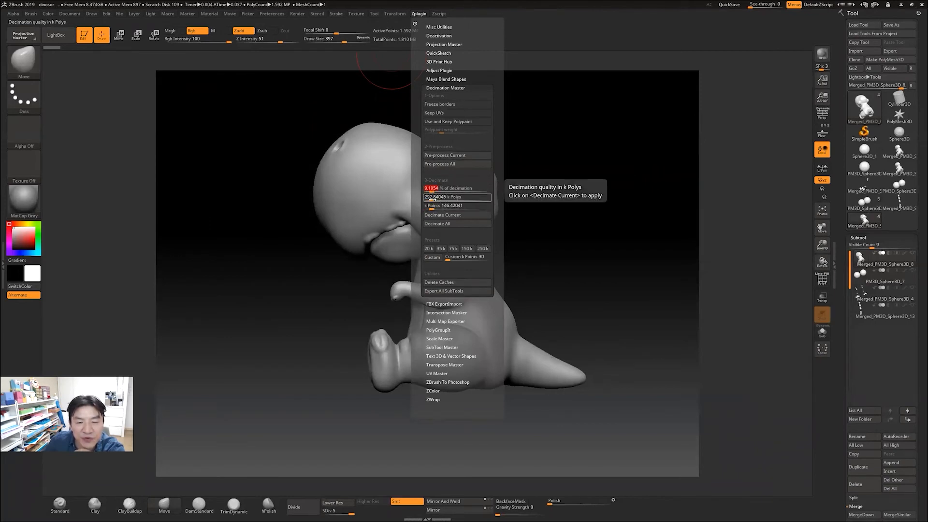
left_click(436, 189)
type("15")
key("Return")
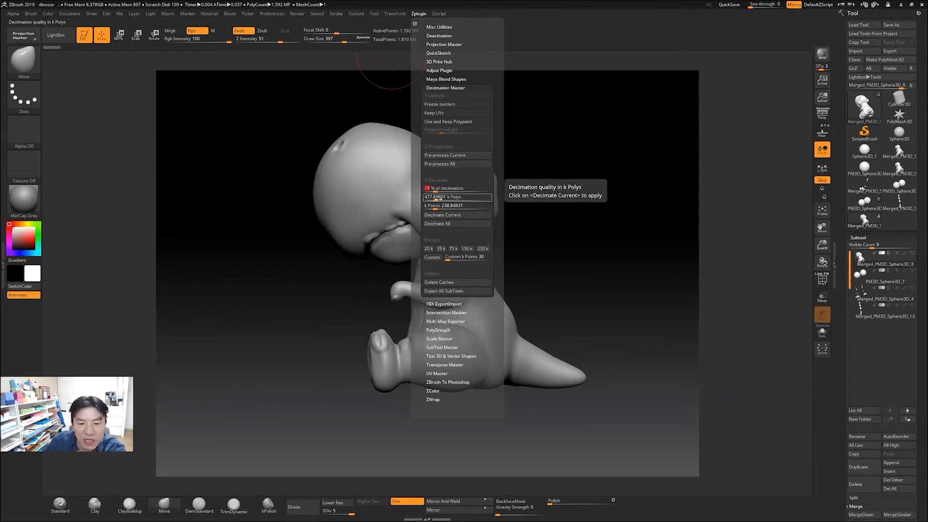
left_click(436, 198)
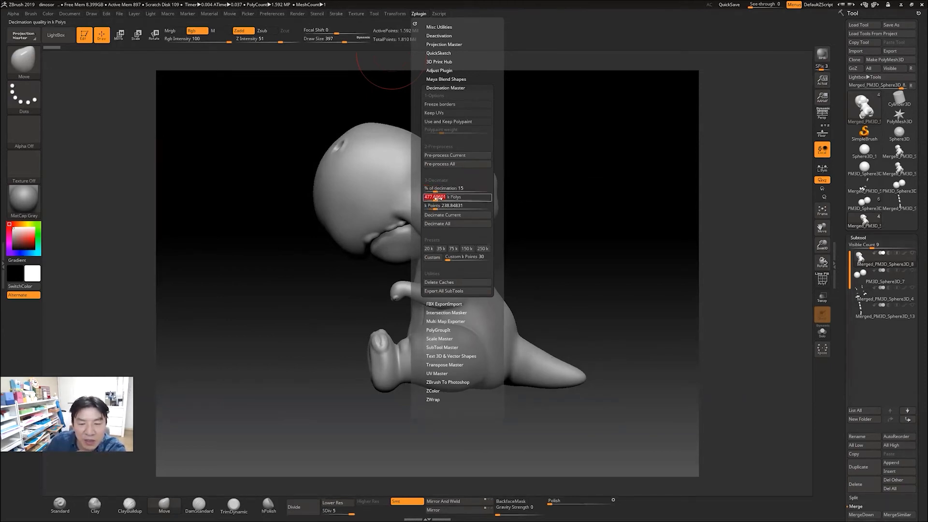
type("600")
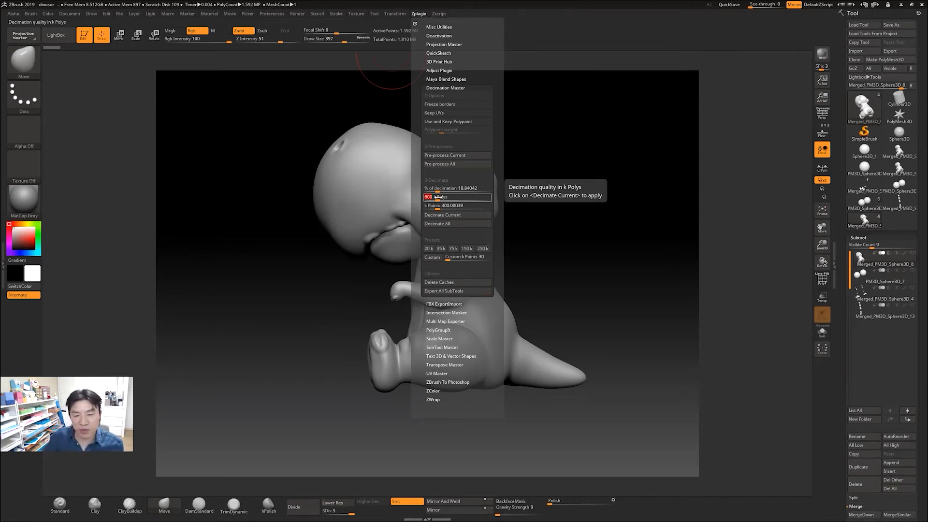
left_click(462, 215)
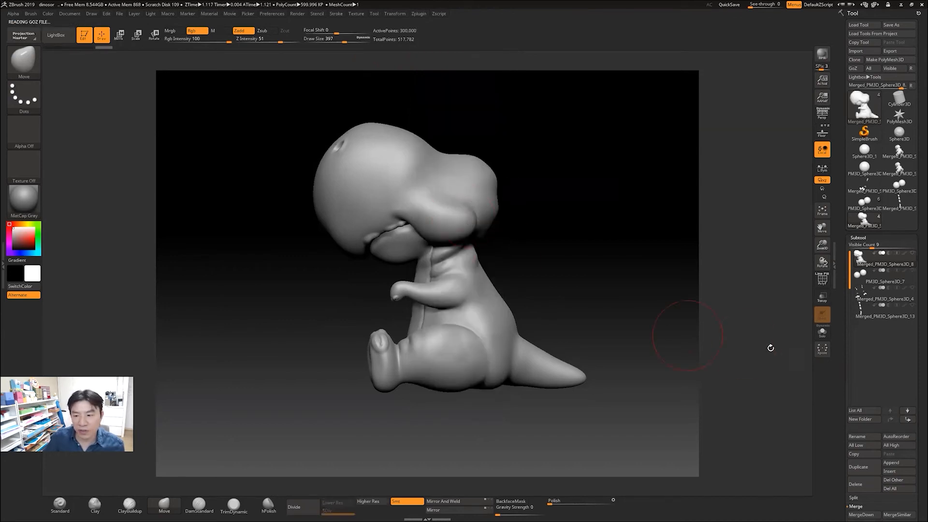
- Inspect the decimated body up close with the PolyFrame wireframe on, and turn the wireframe off again
left_click_drag(552, 280, 613, 294, "alt")
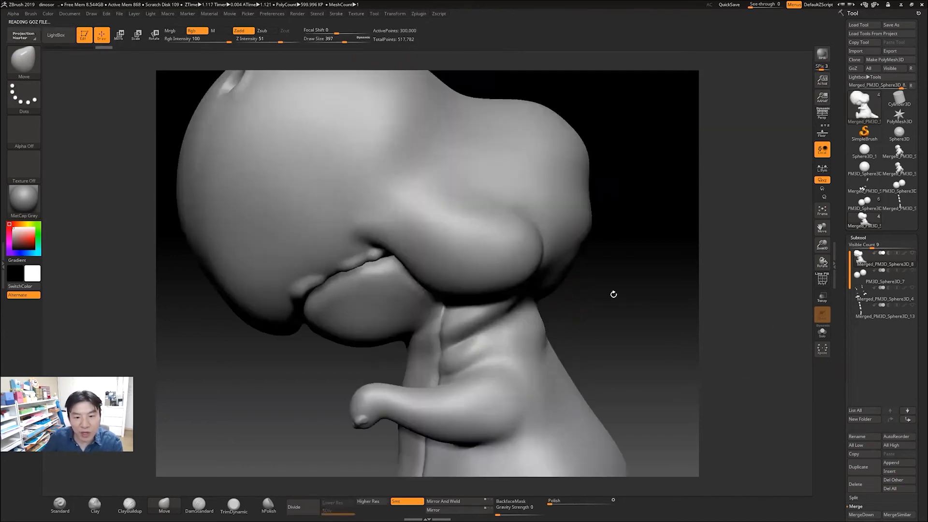
left_click(822, 279)
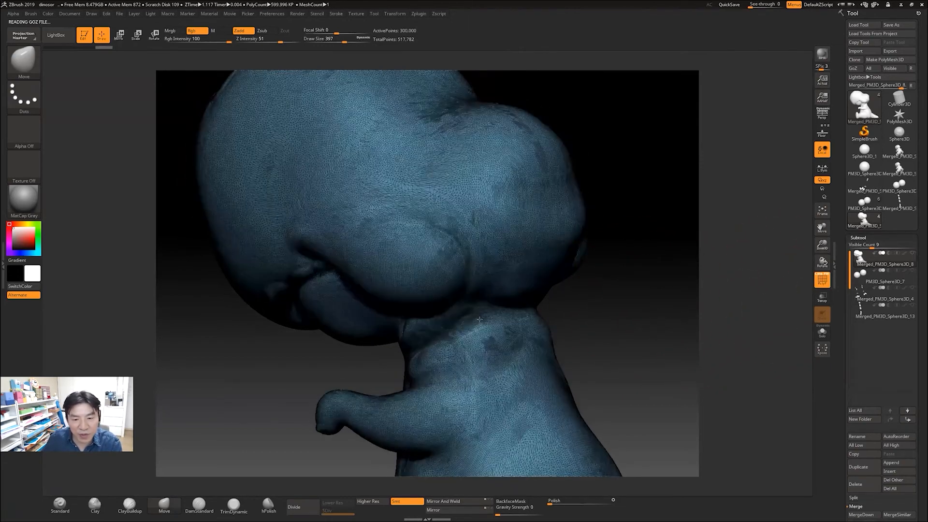
mouse_move(648, 307)
left_mouse_down()
mouse_move(653, 294)
mouse_move(654, 333)
left_mouse_up()
key("f")
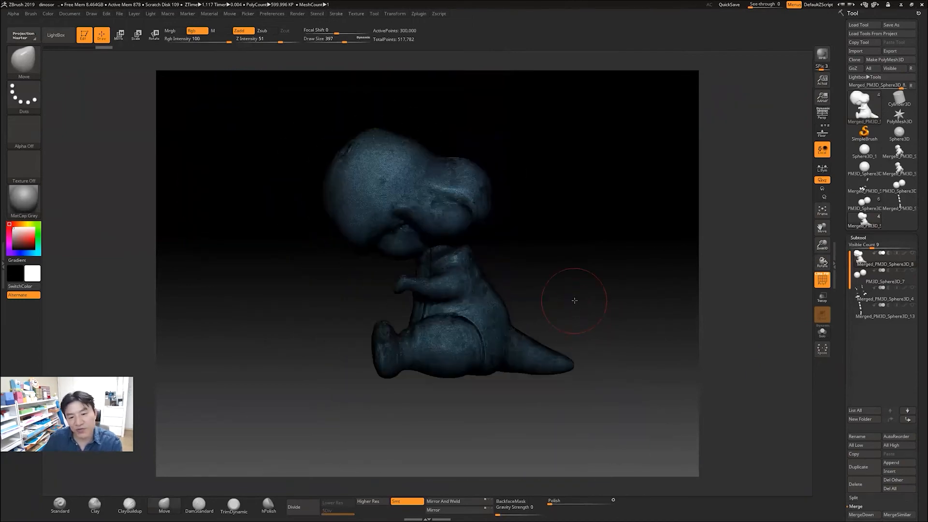
left_click_drag(573, 300, 587, 295)
left_click(823, 282)
mouse_move(670, 281)
left_mouse_down("shift")
mouse_move(587, 276)
mouse_move(621, 287)
mouse_move(610, 290)
left_mouse_up("shift")
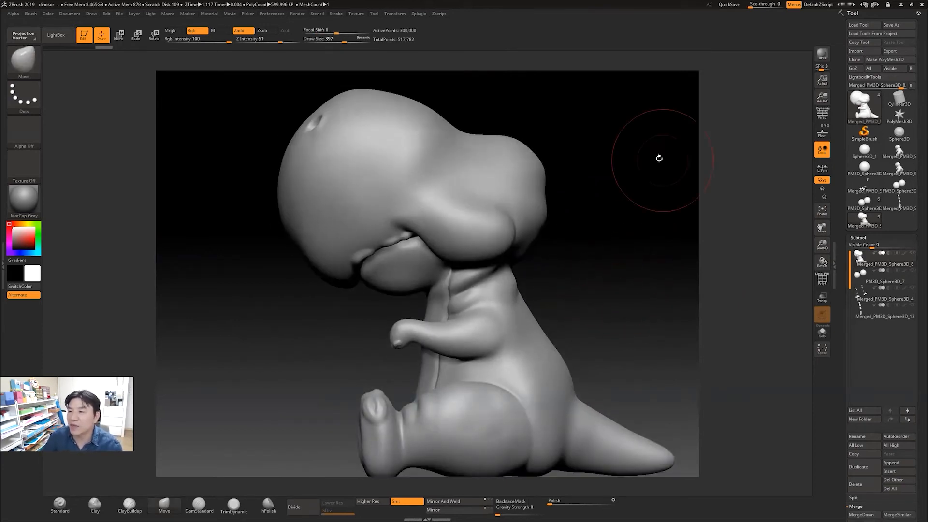
- Export the decimated body to the 8주차 folder in OBJ format with the file name dinosor_hi_res
left_click(896, 52)
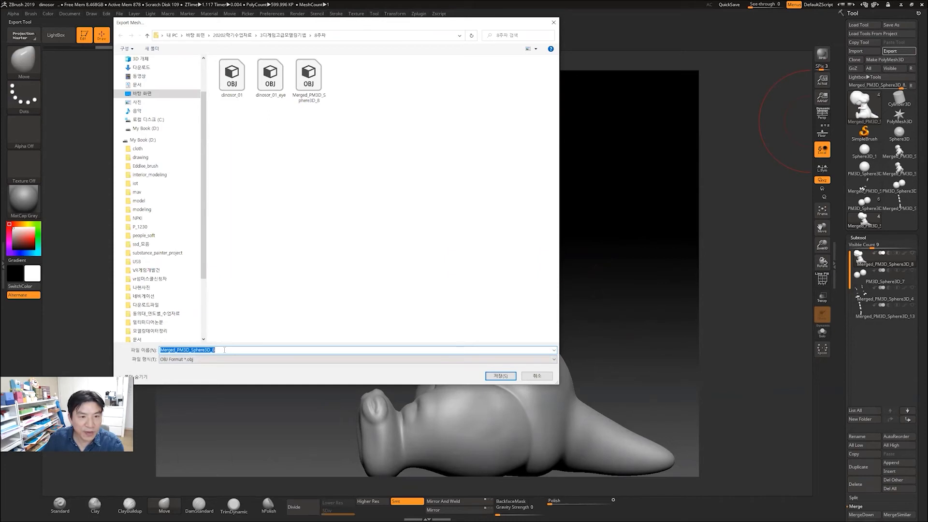
left_click(217, 360)
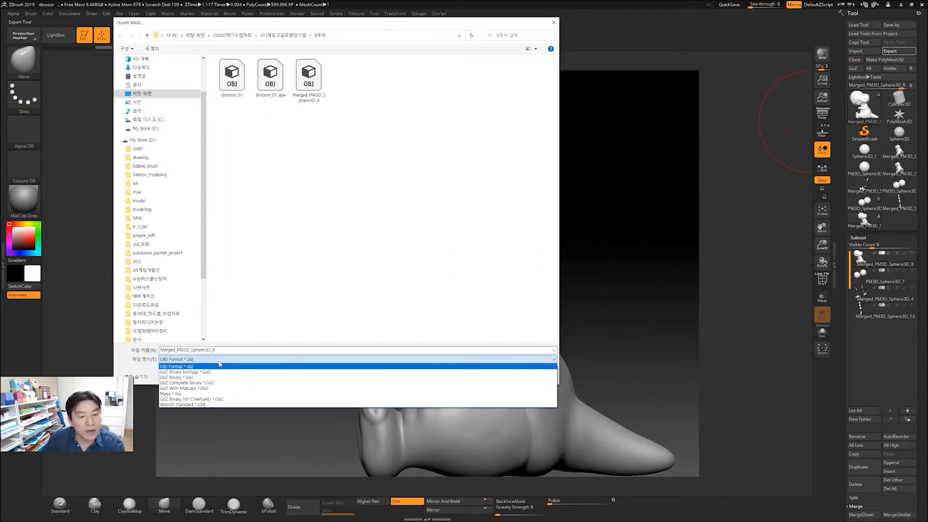
left_click(230, 353)
double_click(234, 349)
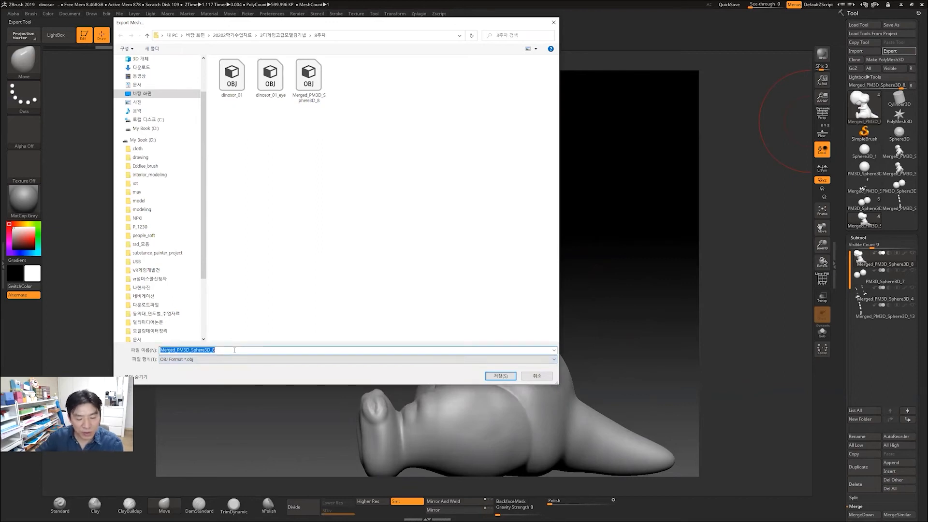
left_click(232, 76)
left_click(188, 350)
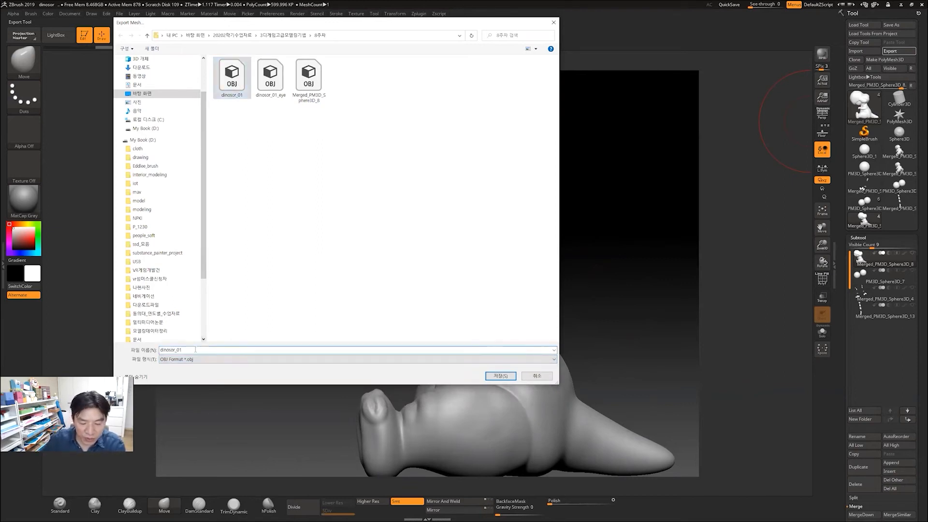
key("BackSpace")
key("BackSpace")
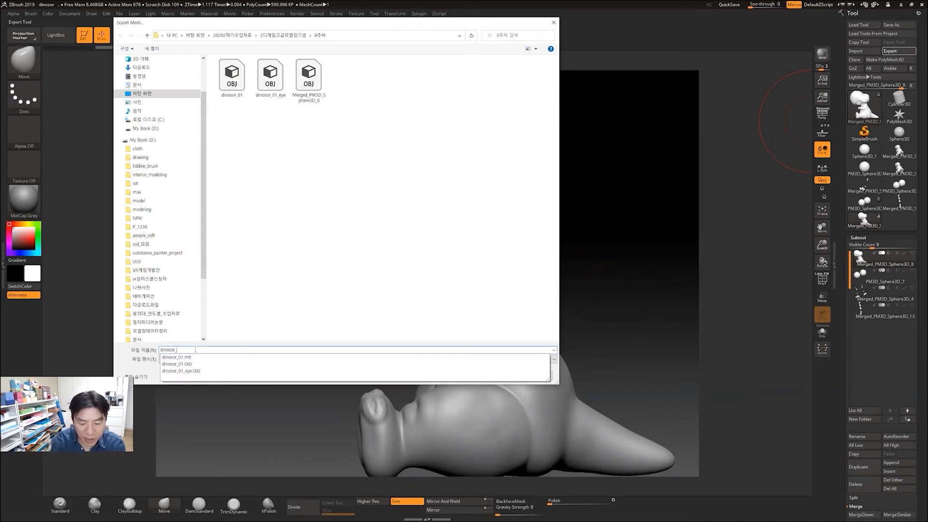
type("hi_res")
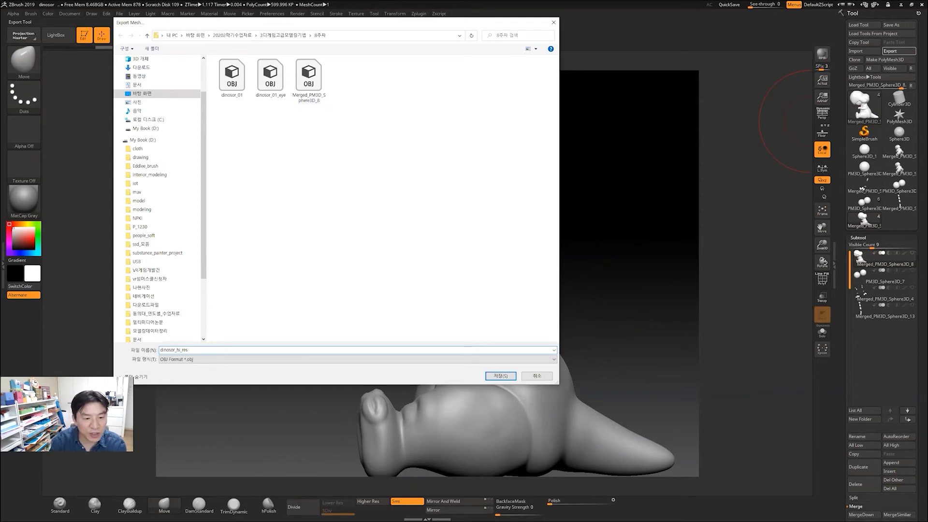
key("Return")
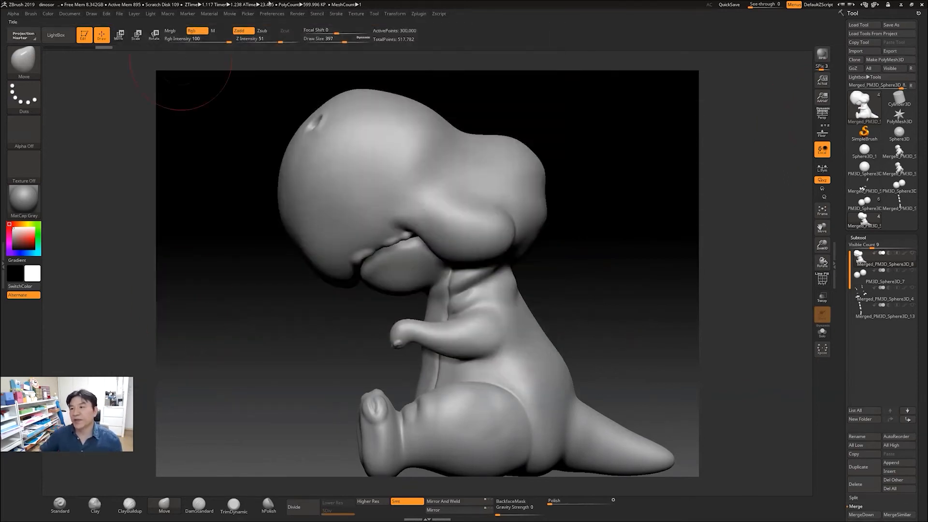
- Switch back to 3ds Max and deselect both dinosaur objects
left_click(901, 5)
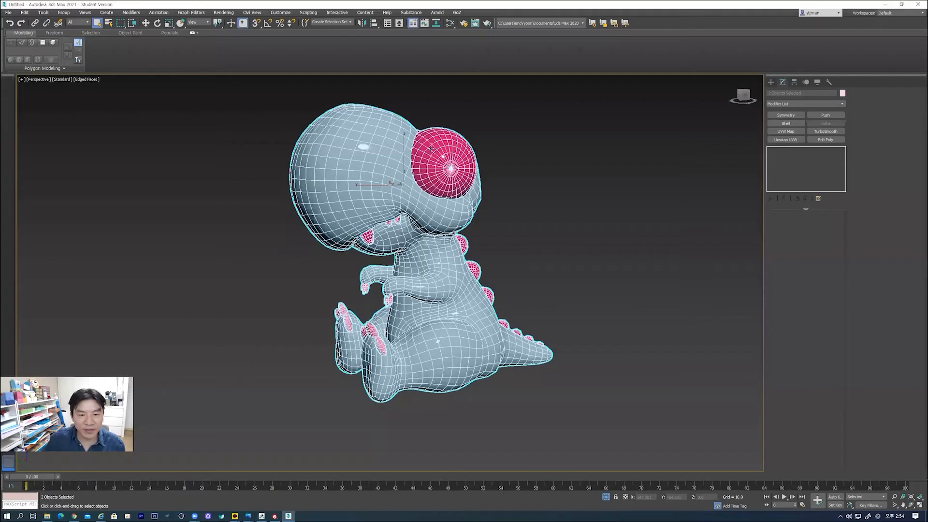
left_click(513, 227)
left_click(274, 515)
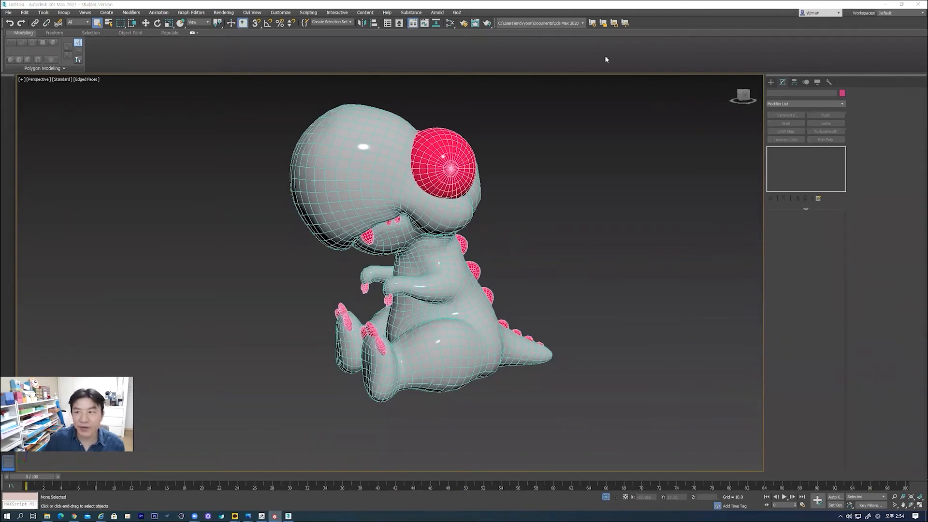
- Minimize 3ds Max, launch Substance Painter from the desktop, and make the shelf slightly taller
left_click(885, 4)
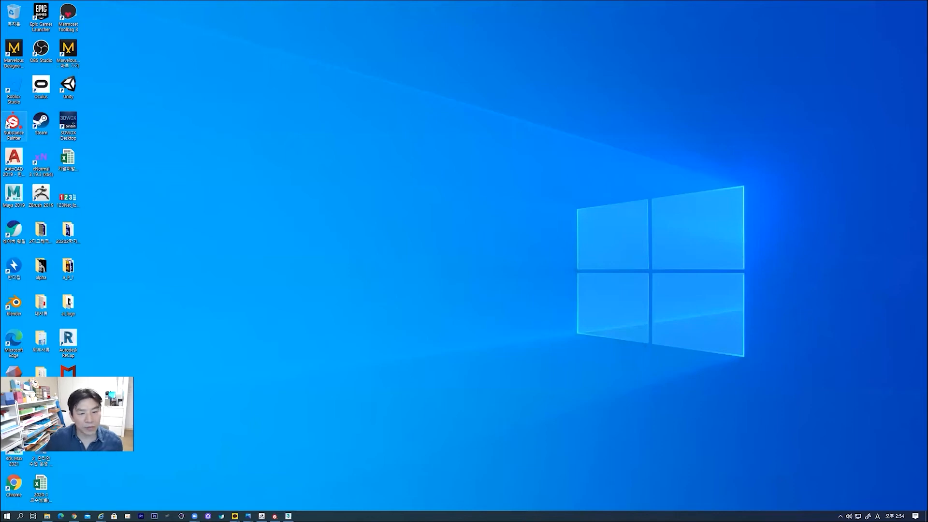
double_click(12, 122)
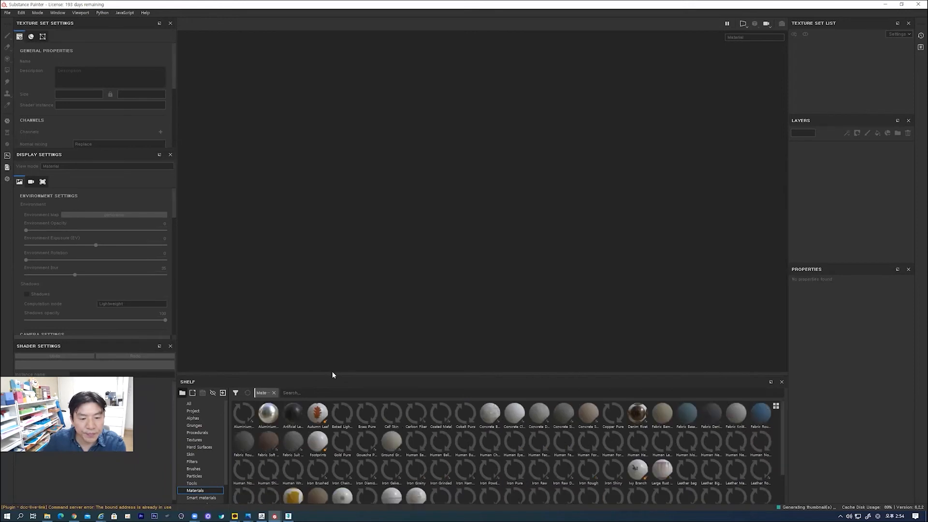
mouse_move(334, 375)
left_mouse_down()
mouse_move(333, 384)
mouse_move(334, 368)
left_mouse_up()
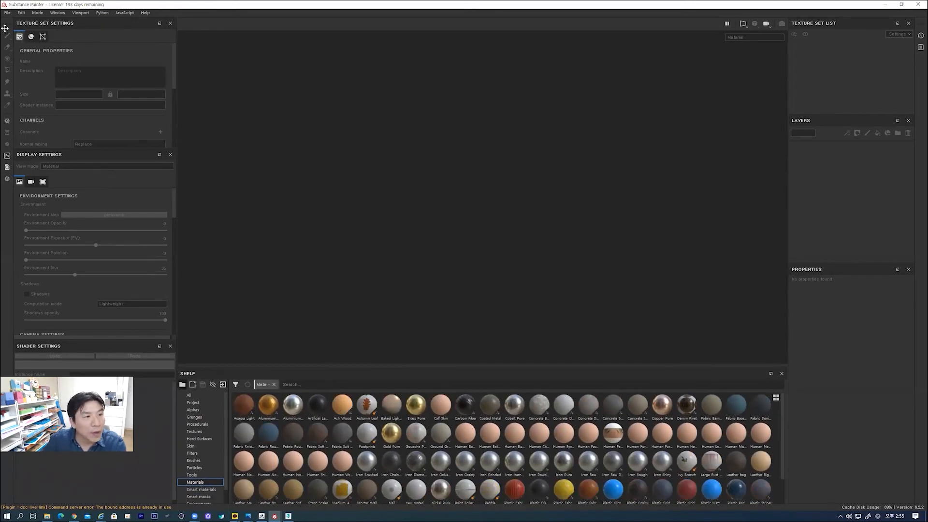
- Create a new PBR - Metallic Roughness project at 1024 resolution from the dinosor FBX mesh in the 8주차 folder
left_click(7, 13)
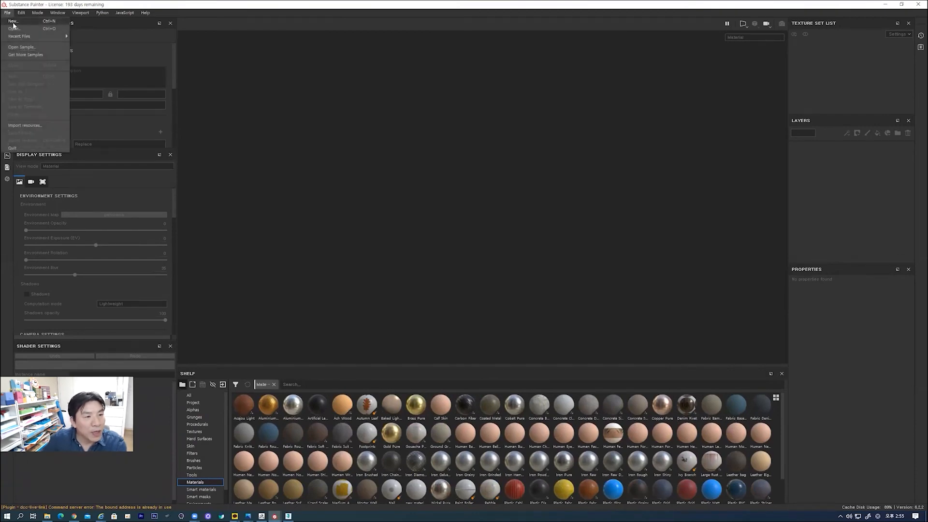
left_click(13, 22)
left_click(533, 157)
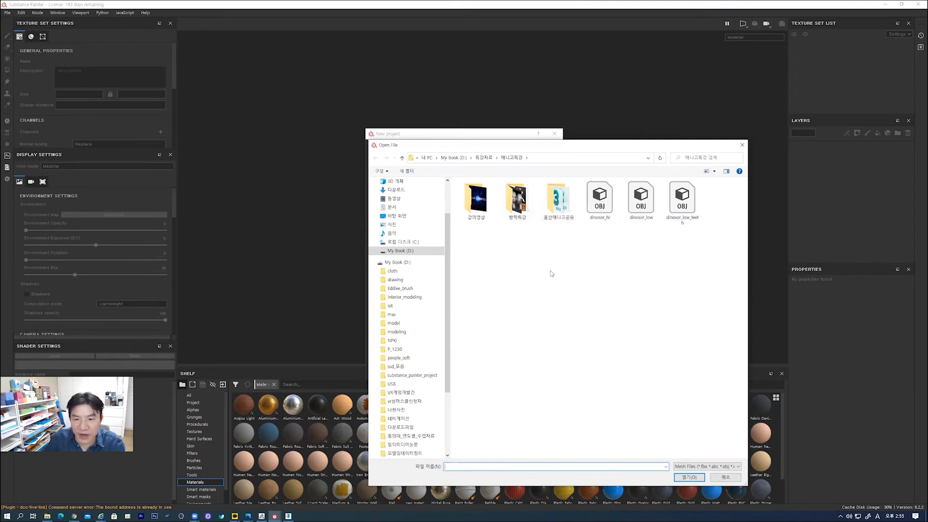
left_click(483, 158)
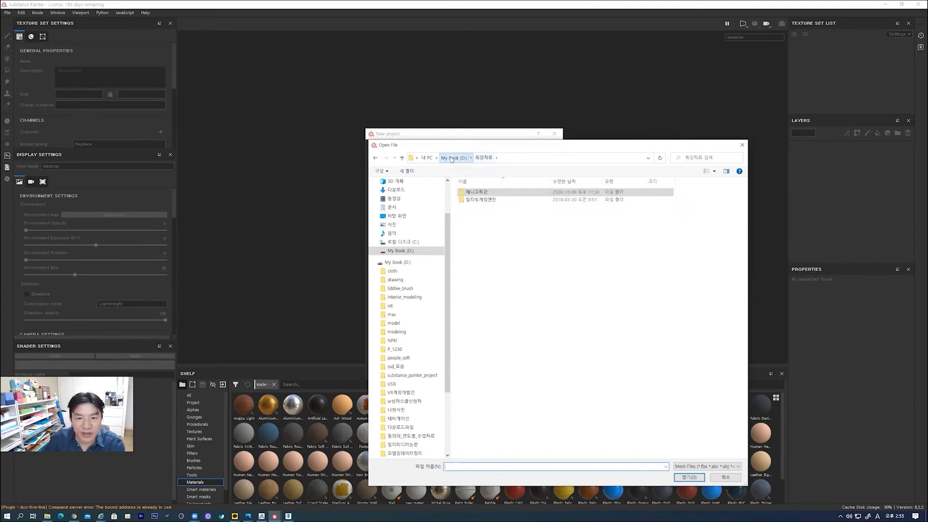
left_click(450, 157)
left_click(397, 216)
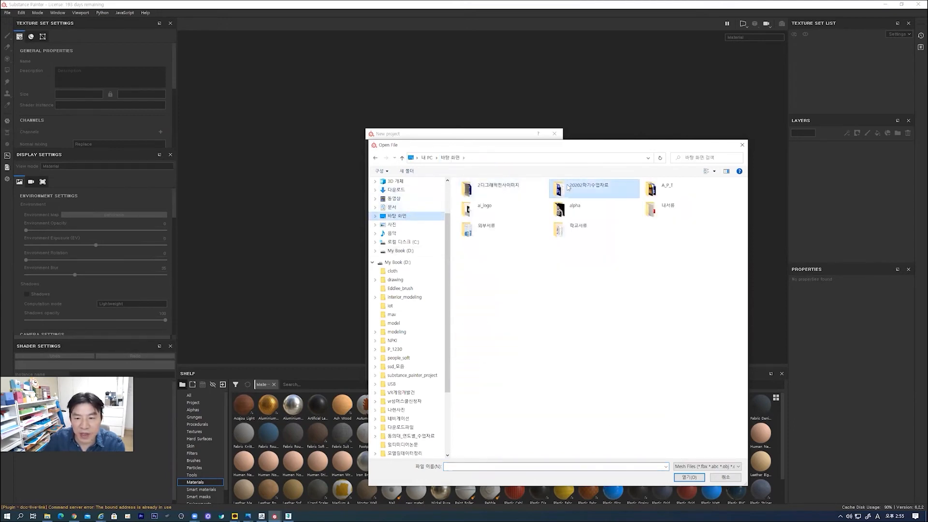
double_click(568, 187)
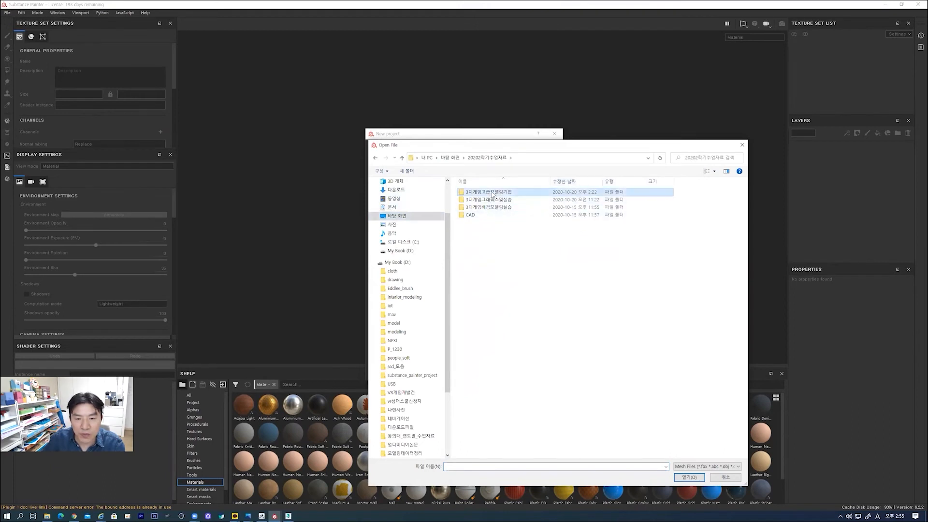
double_click(493, 193)
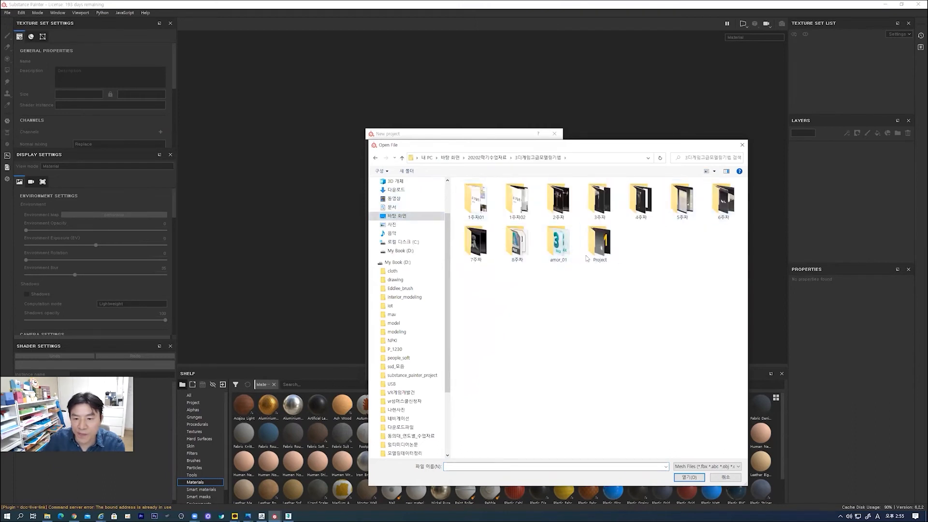
double_click(516, 242)
left_click(476, 200)
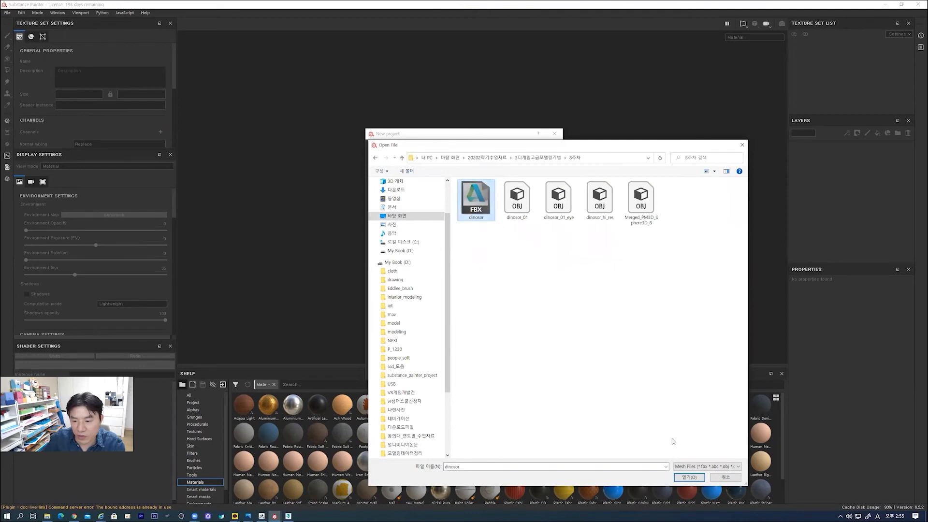
left_click(689, 477)
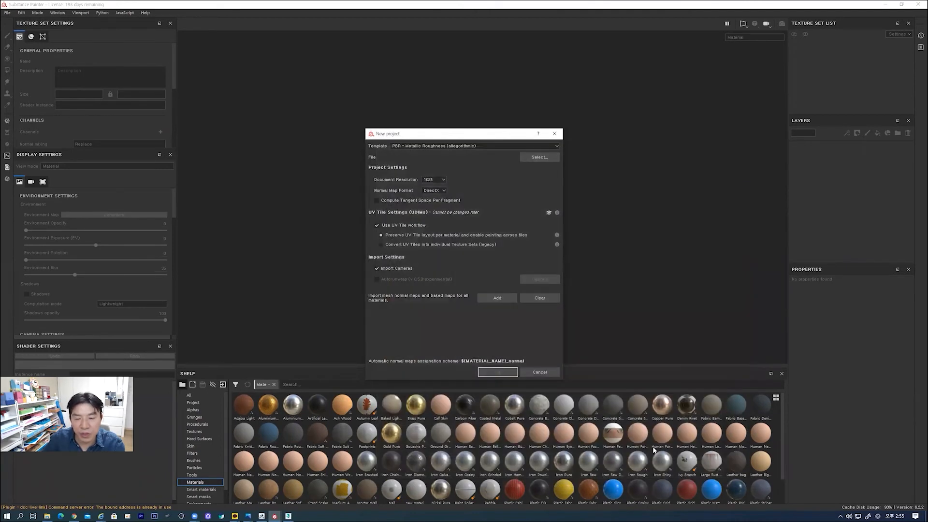
left_click(500, 370)
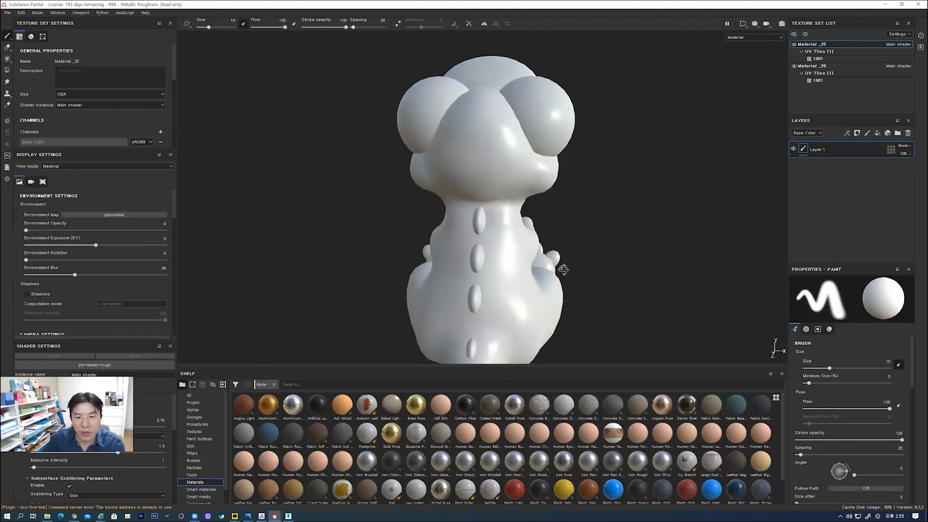
- Set the camera's focal length to 37 mm and frame the whole dinosaur from its side
left_click_drag(575, 265, 325, 245, "alt")
scroll(109, 284, "down", 1)
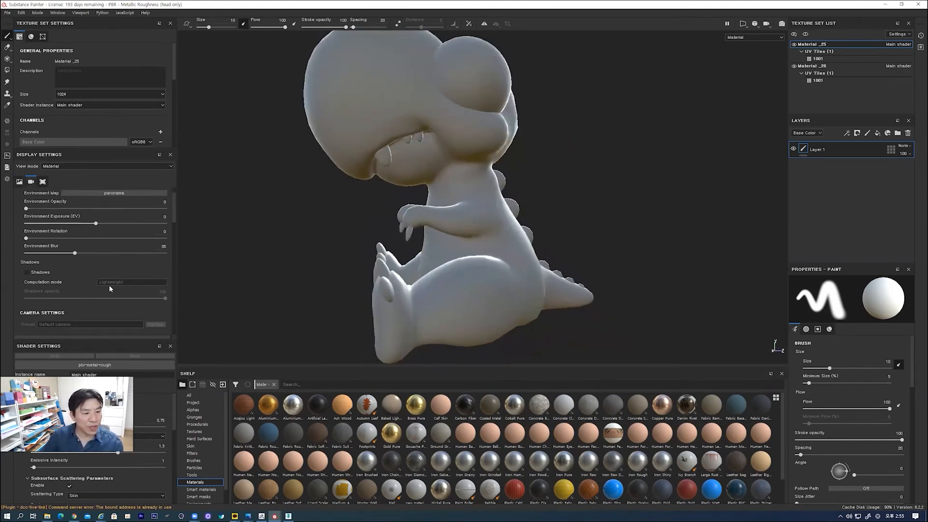
scroll(109, 285, "down", 5)
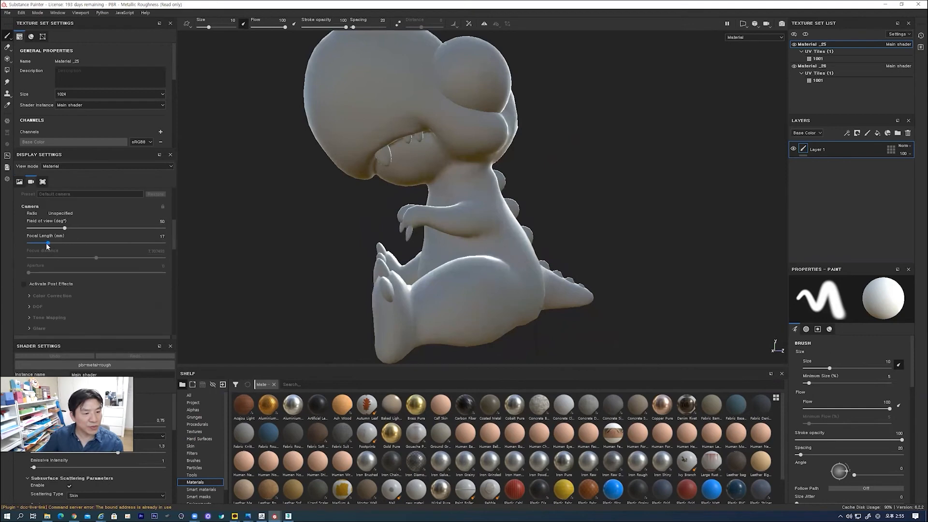
left_click_drag(48, 244, 60, 243)
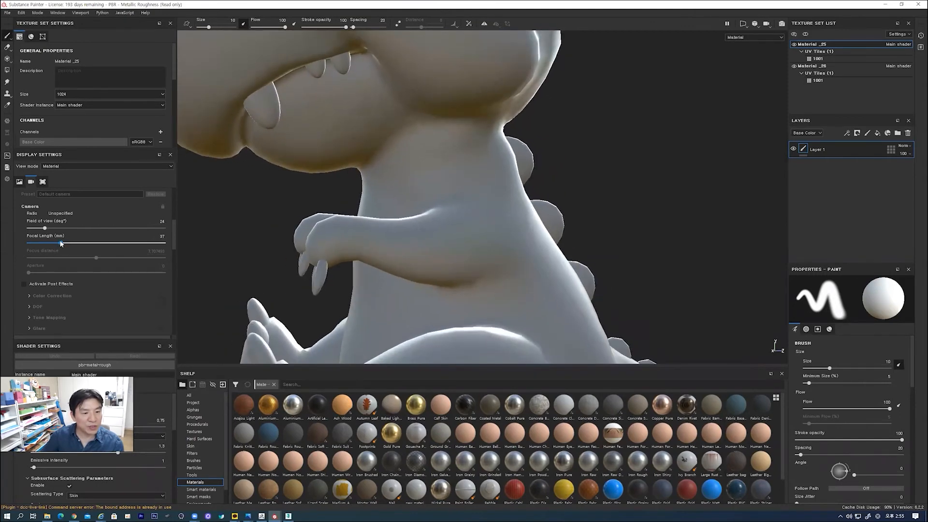
scroll(275, 247, "down", 4)
scroll(295, 175, "down", 4)
left_click_drag(302, 187, 296, 241, "alt")
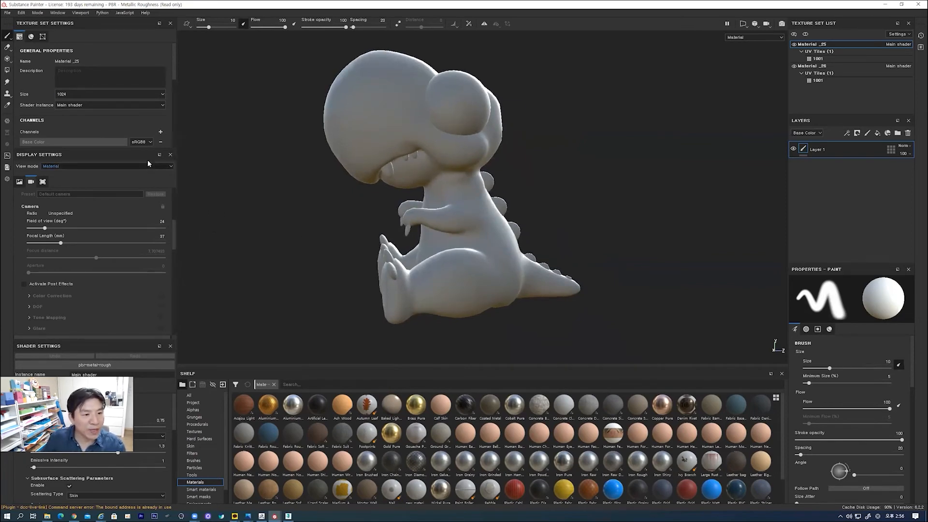
scroll(176, 82, "down", 1)
scroll(178, 97, "down", 5)
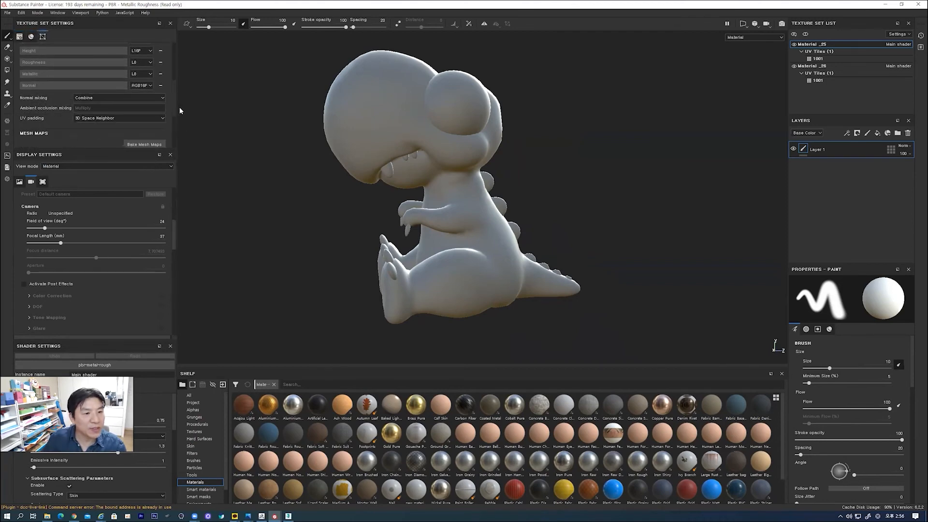
left_click(144, 85)
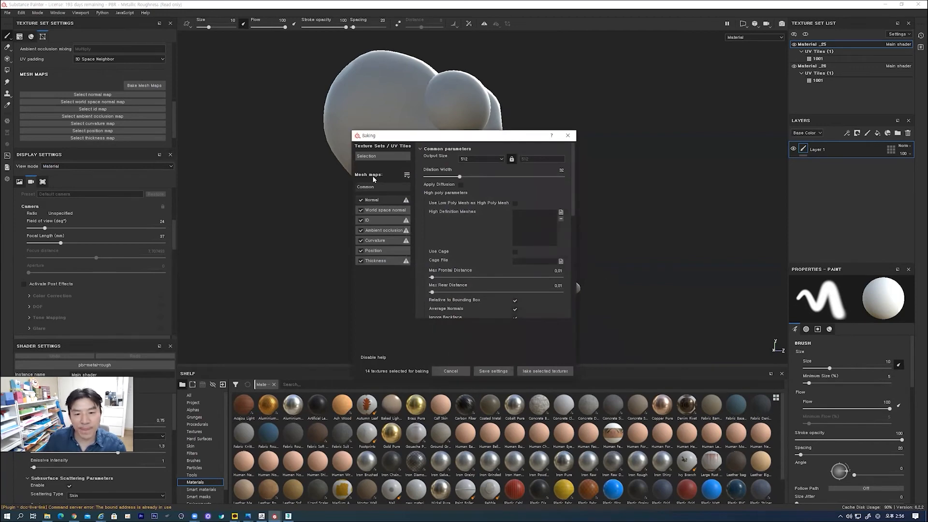
left_click(514, 204)
left_click(491, 158)
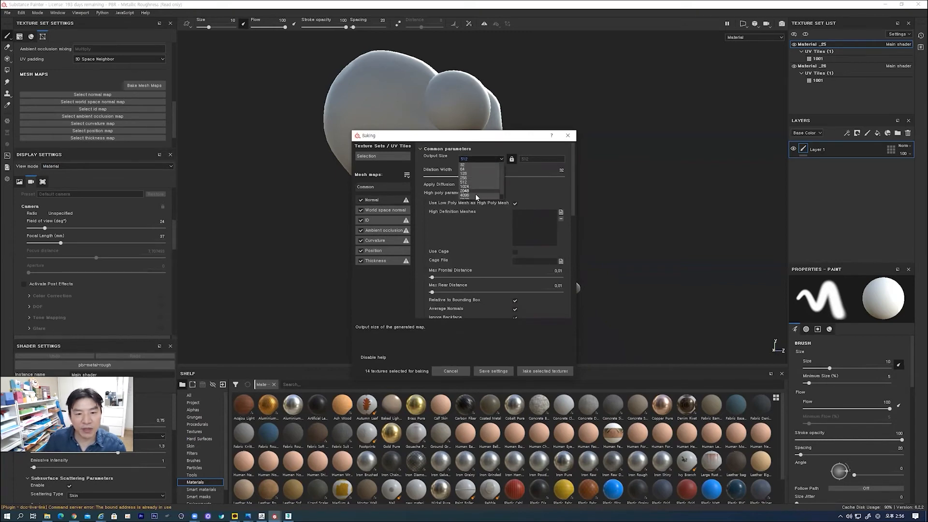
left_click(474, 192)
left_click(381, 156)
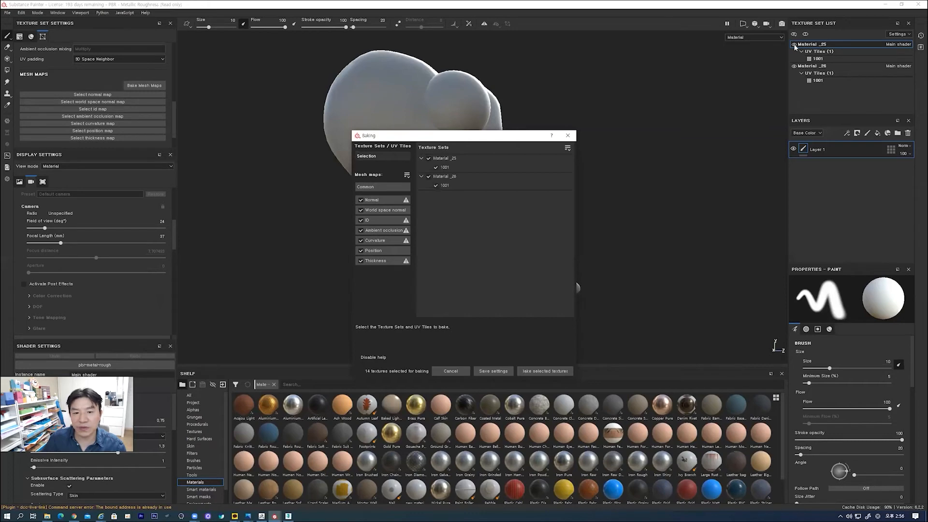
key("Escape")
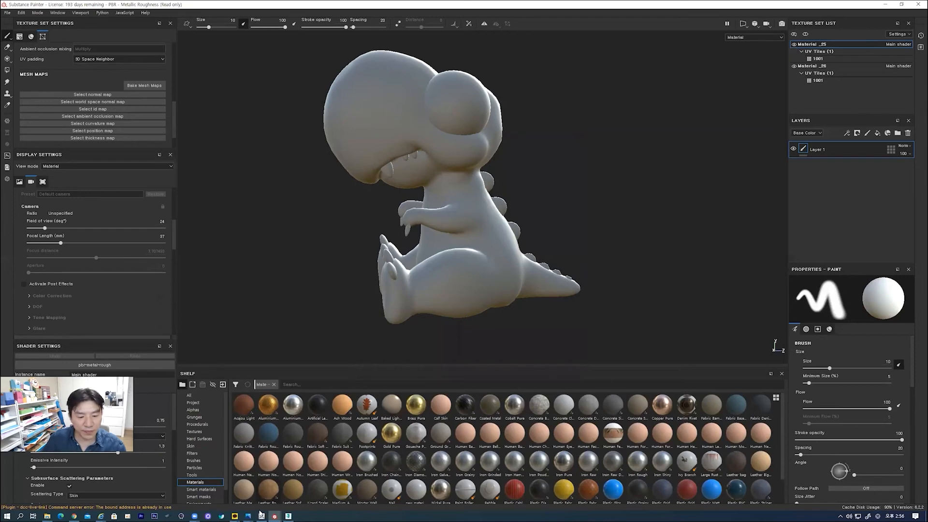
- Switch to 3ds Max and close it without saving the scene changes
mouse_move(279, 513)
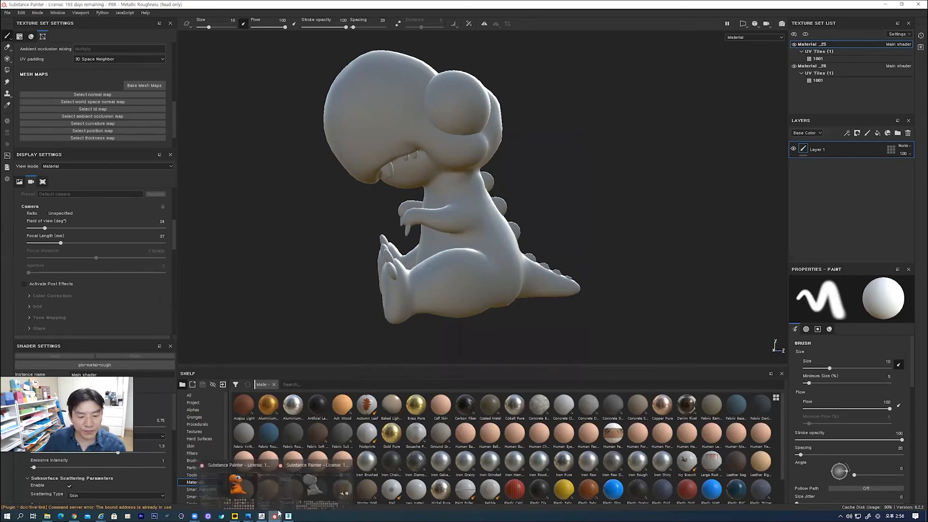
left_click(269, 463)
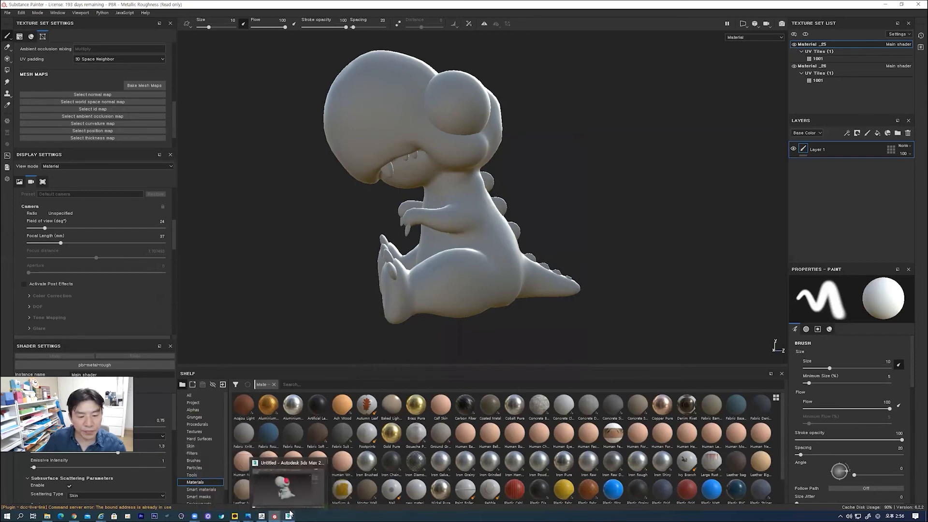
left_click(288, 515)
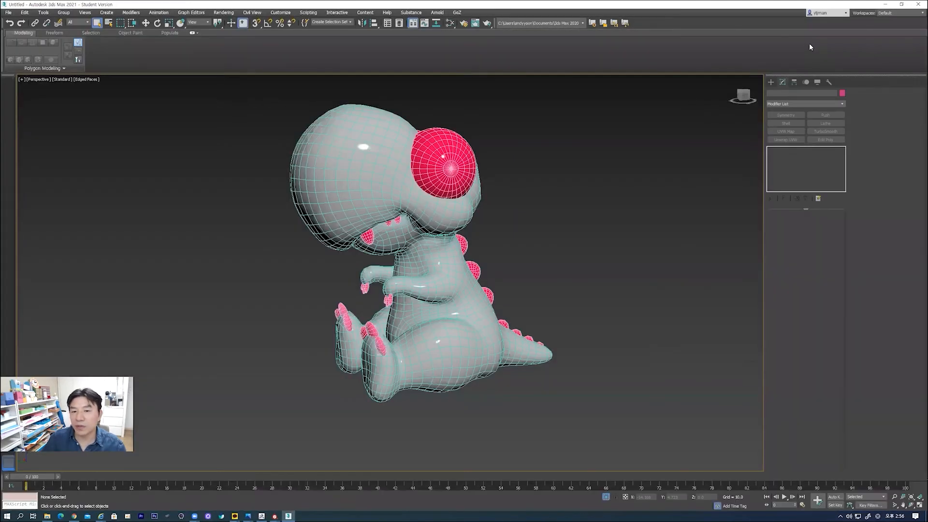
left_click(918, 4)
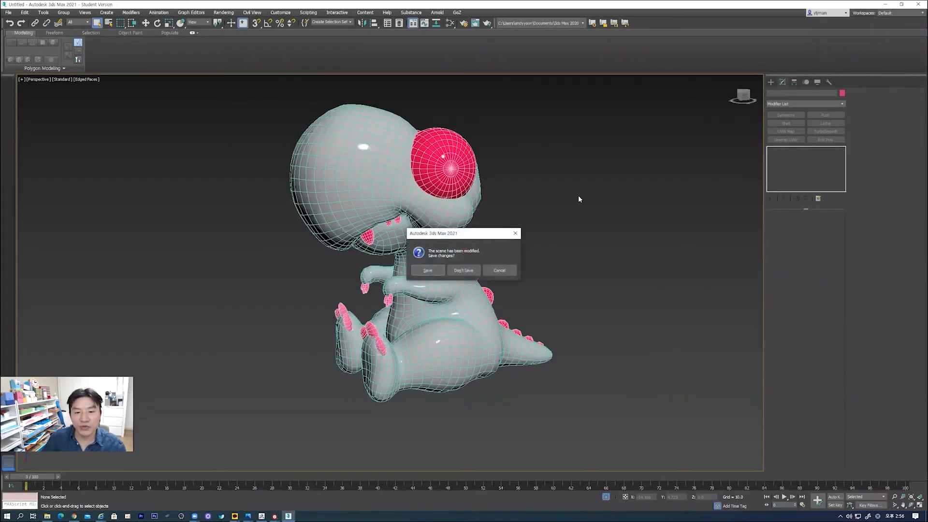
left_click_drag(486, 229, 502, 169)
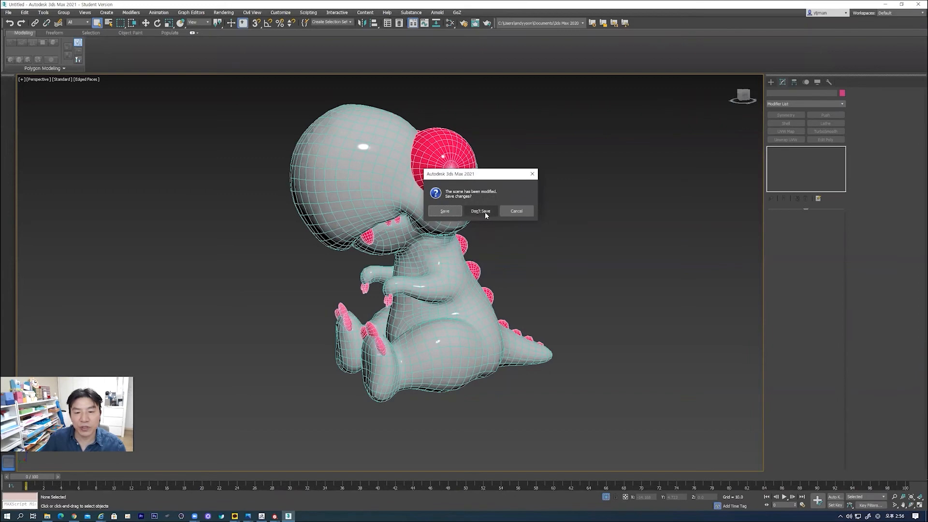
left_click(481, 212)
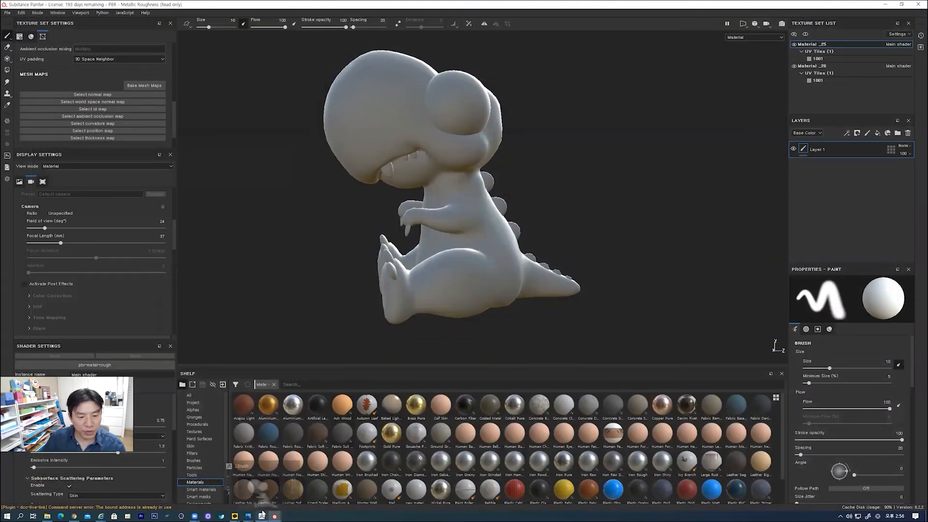
- Switch to ZBrush and quit it to return to Substance Painter
left_click(261, 515)
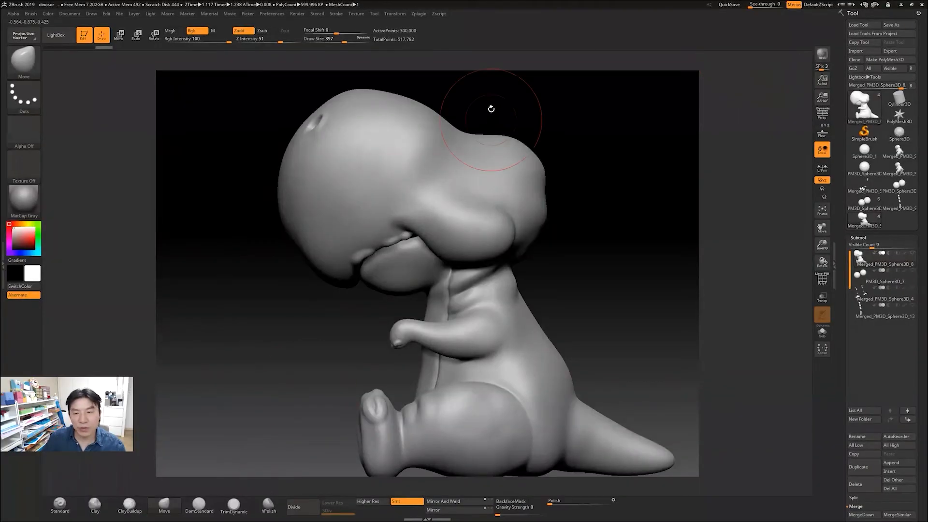
left_click(921, 5)
left_click(476, 284)
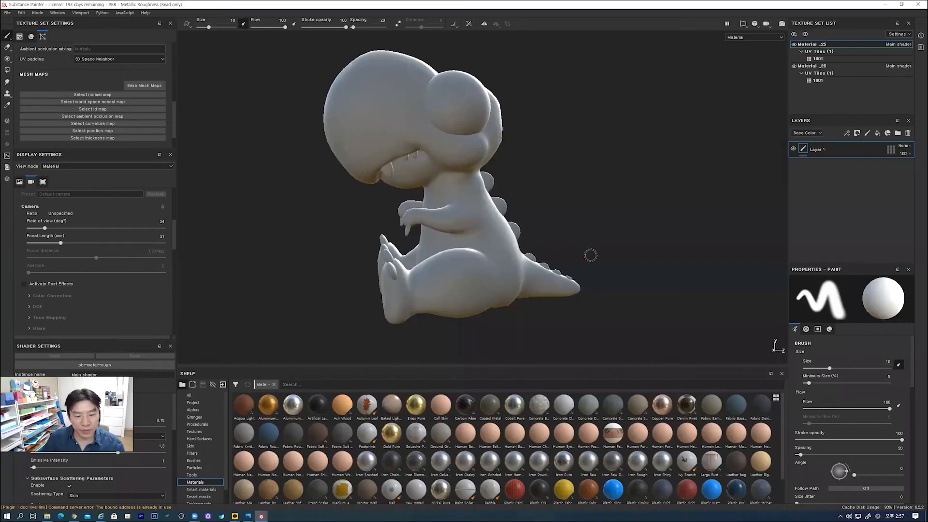
- Hide and show the Material _25 texture set to check which part of the dinosaur it covers
mouse_move(560, 216)
left_mouse_down("alt")
mouse_move(603, 205)
mouse_move(545, 232)
mouse_move(569, 221)
left_mouse_up("alt")
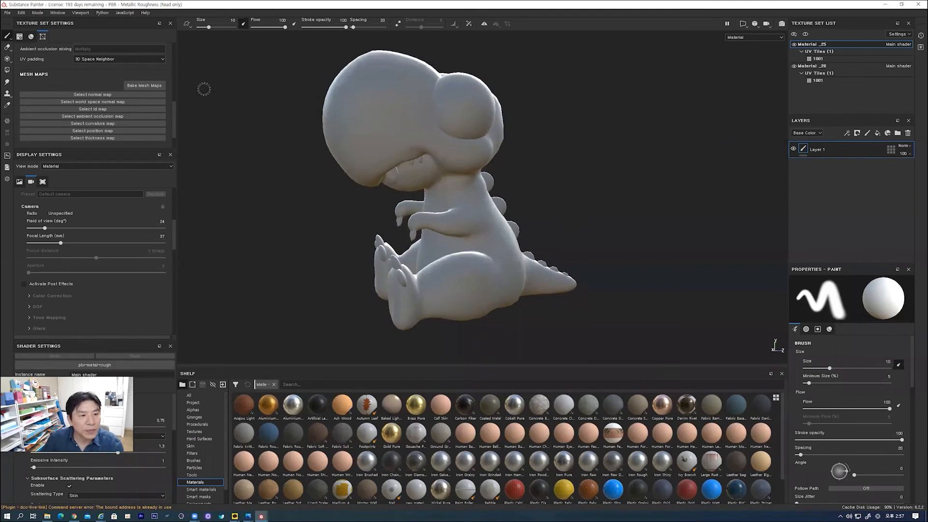
left_click(147, 85)
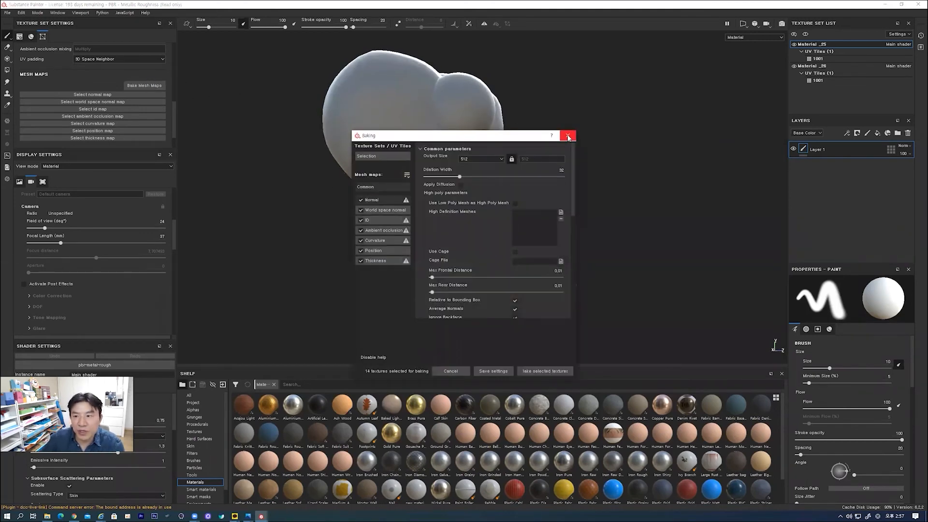
left_click(568, 135)
left_click(793, 45)
left_click(793, 44)
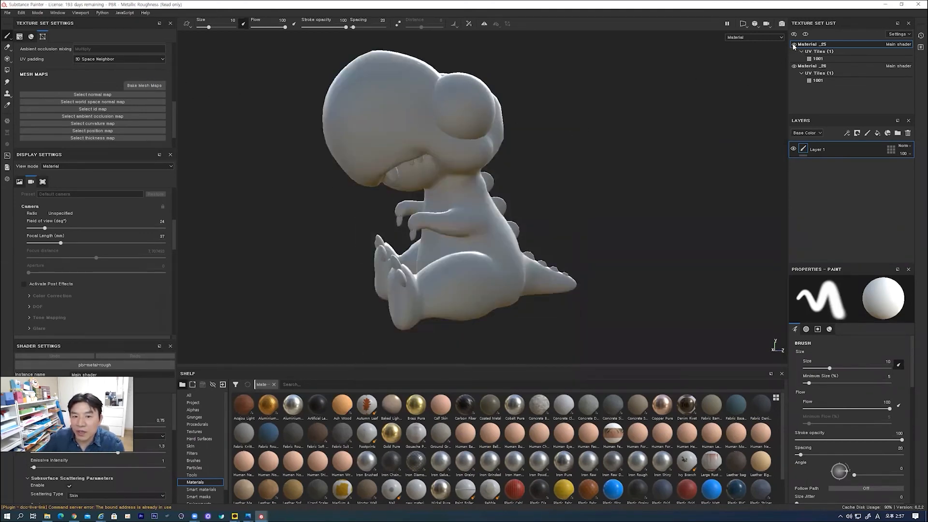
- Rename the first texture set, Material _25, to 공룡몸통
left_click(792, 45)
left_click(792, 45)
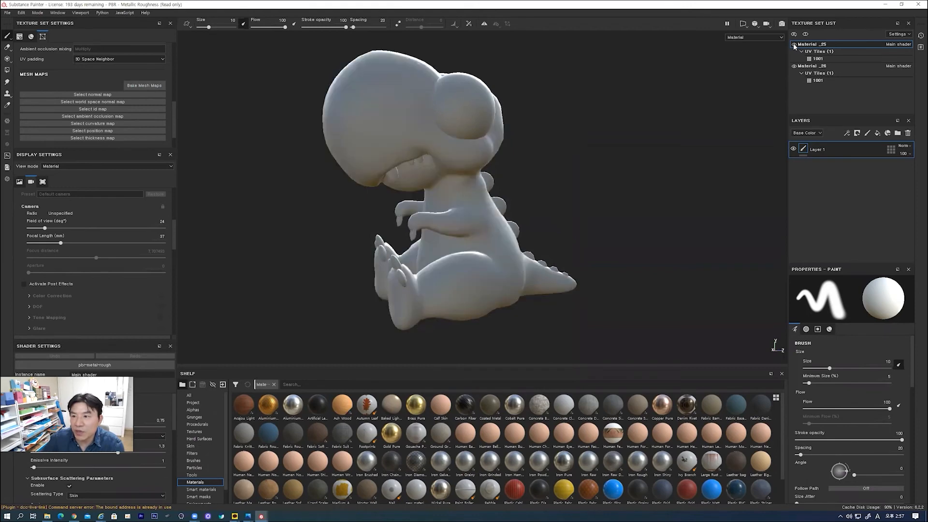
double_click(818, 48)
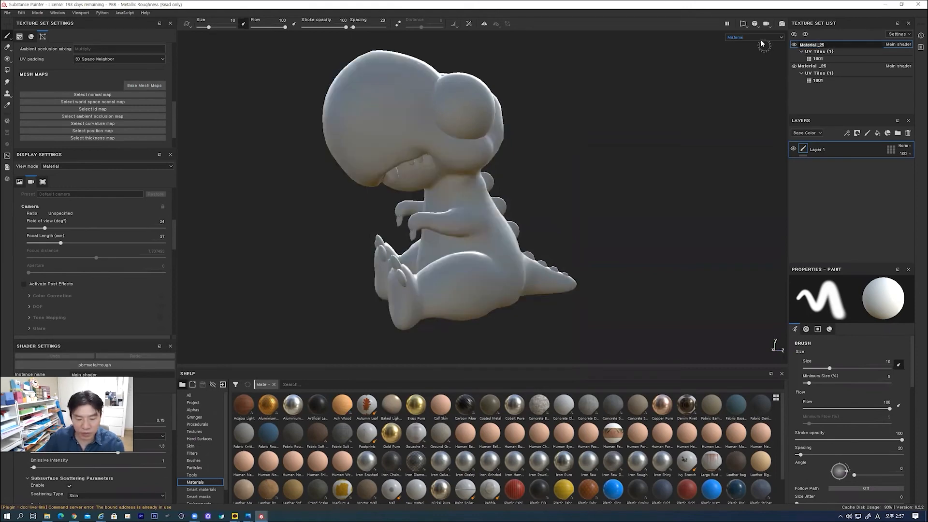
type("d")
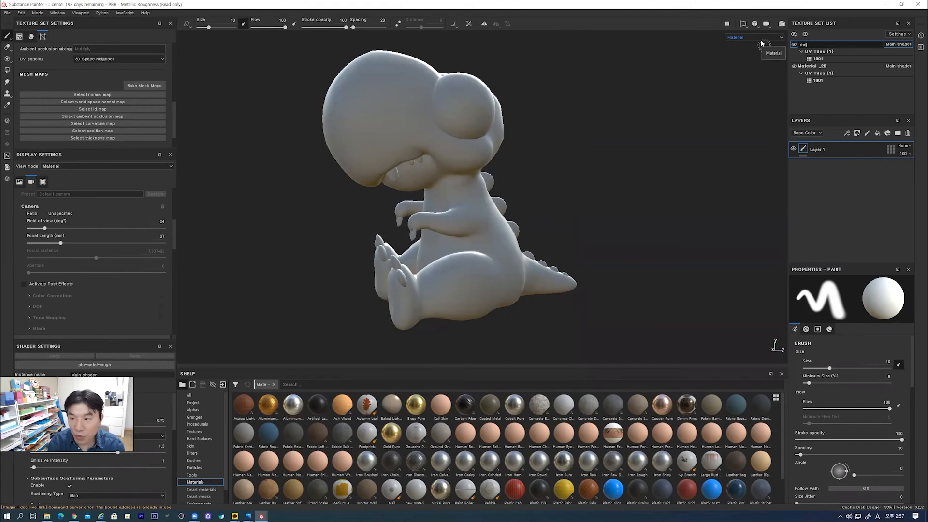
key("BackSpace")
key("BackSpace")
key("BackSpace")
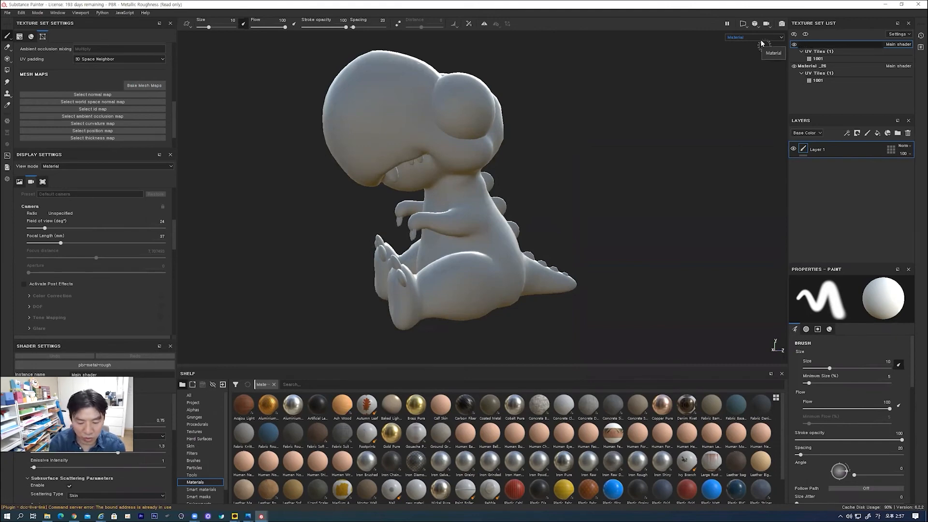
type("공")
type("료")
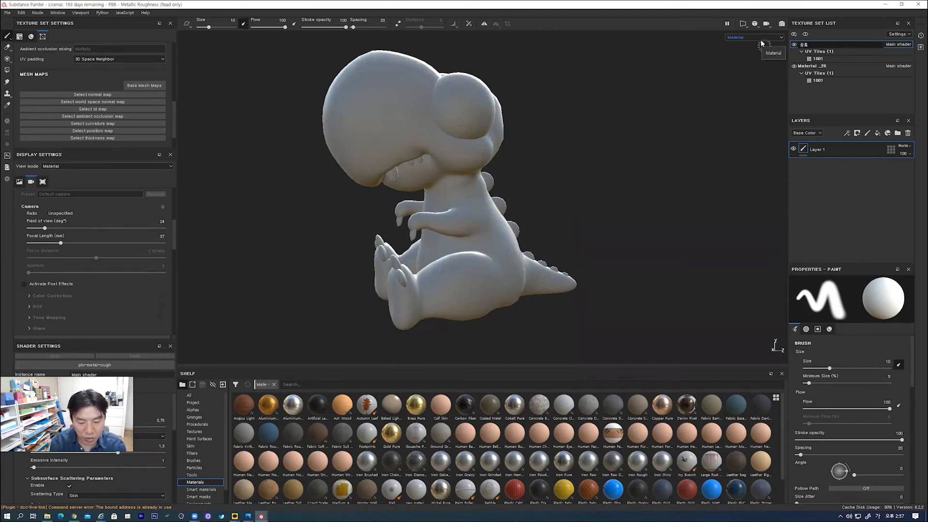
type("룡몸통")
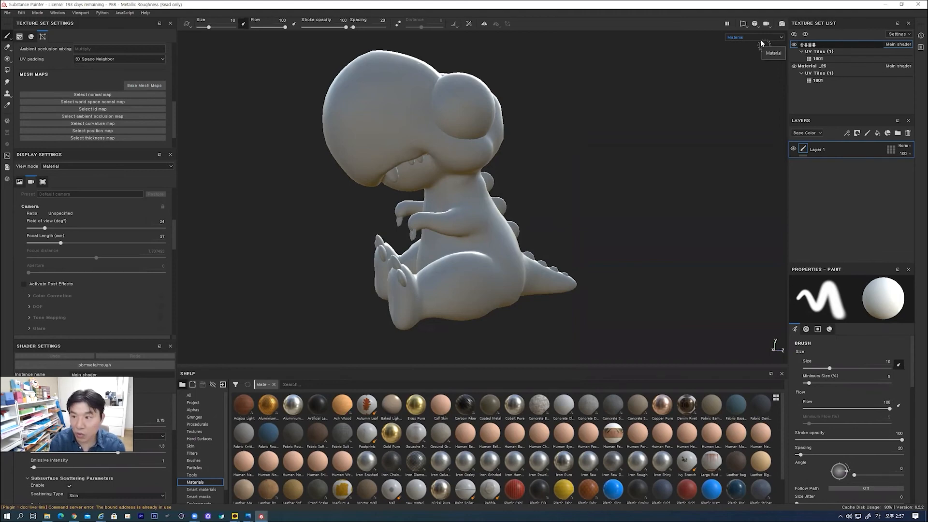
key("Return")
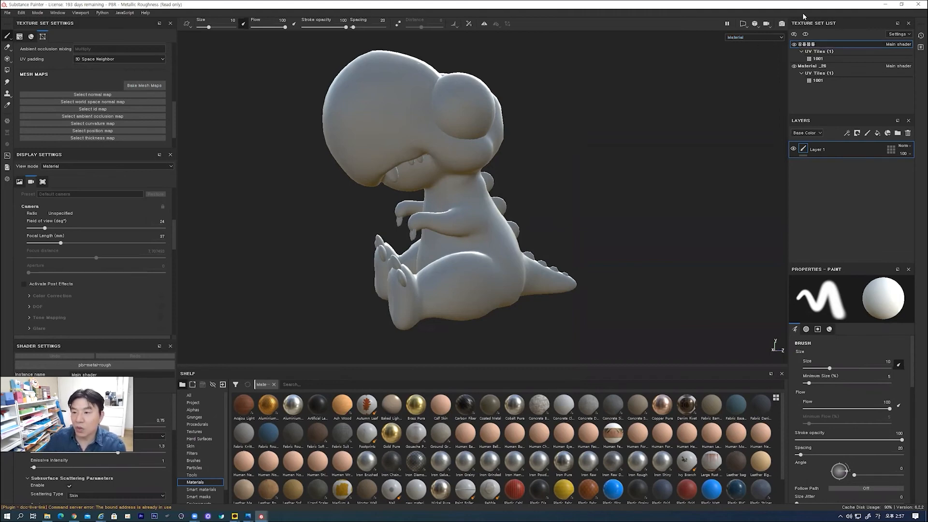
- Rename the second texture set, Material _26, to 이빨눈손톱발톱
double_click(802, 66)
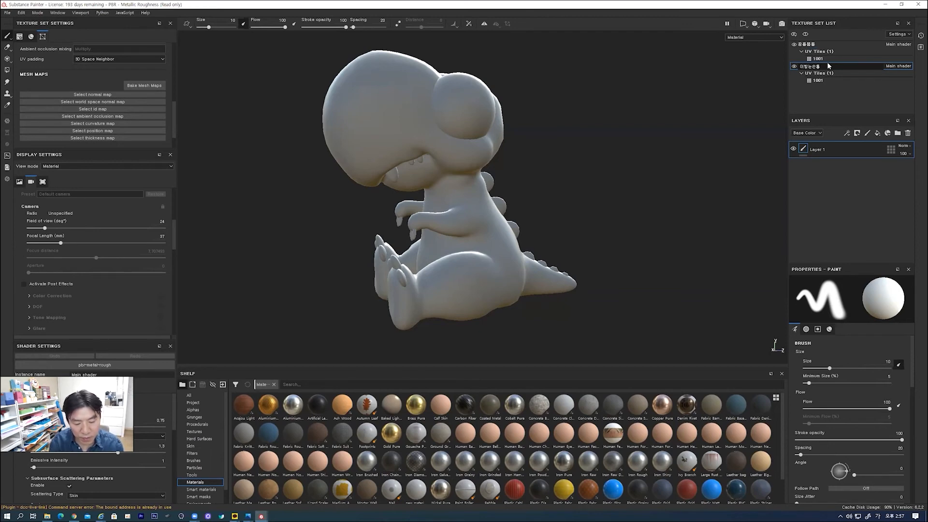
type("톱")
key("Return")
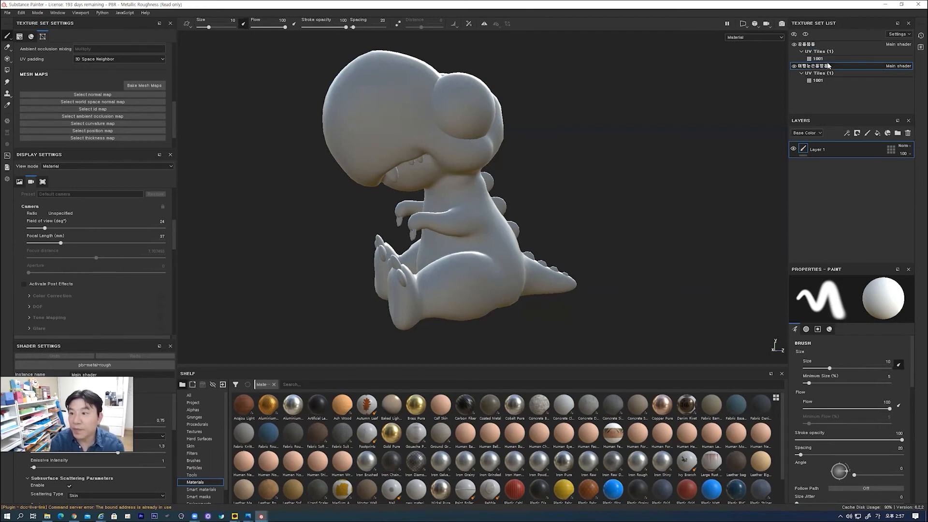
- Set up mesh map baking for only the 이빨눈손톱발톱 texture set, excluding the ID map
left_click(807, 46)
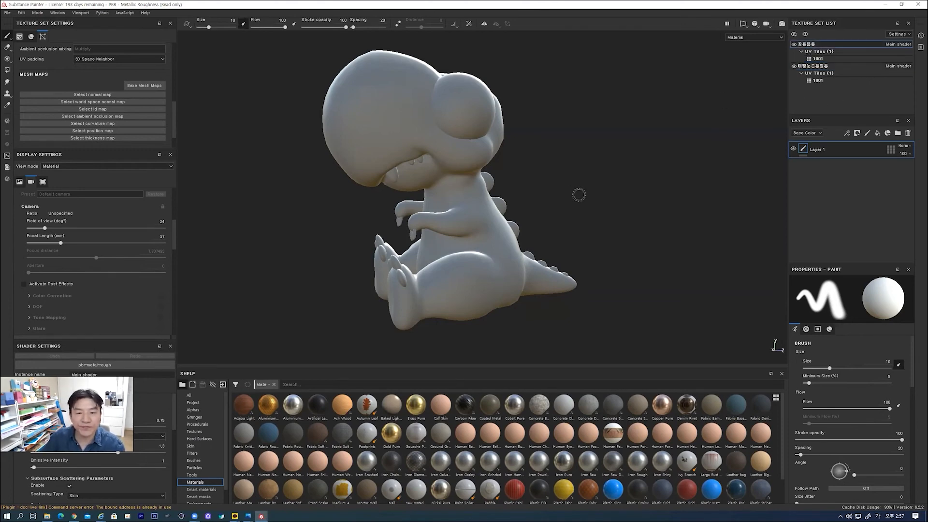
left_click_drag(579, 194, 561, 179, "alt")
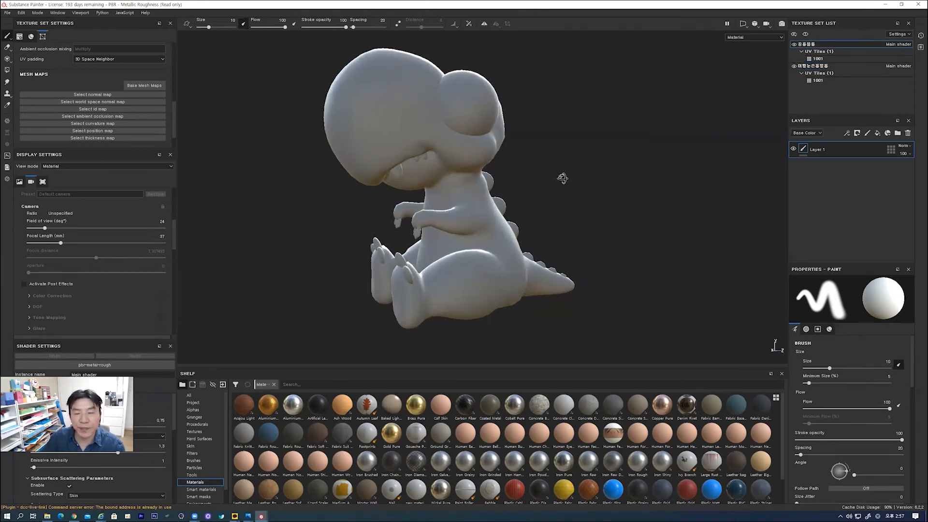
left_click(140, 85)
left_click_drag(471, 139, 431, 140)
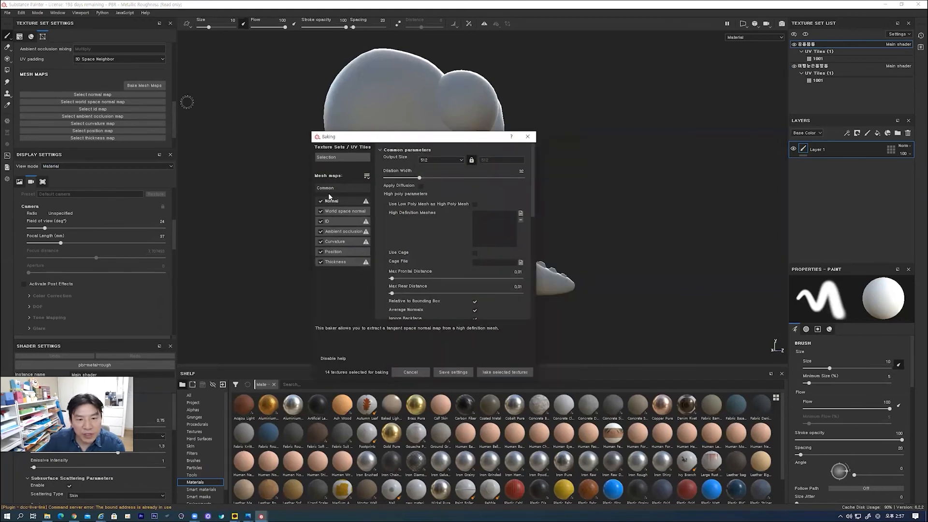
left_click(336, 156)
left_click(389, 160)
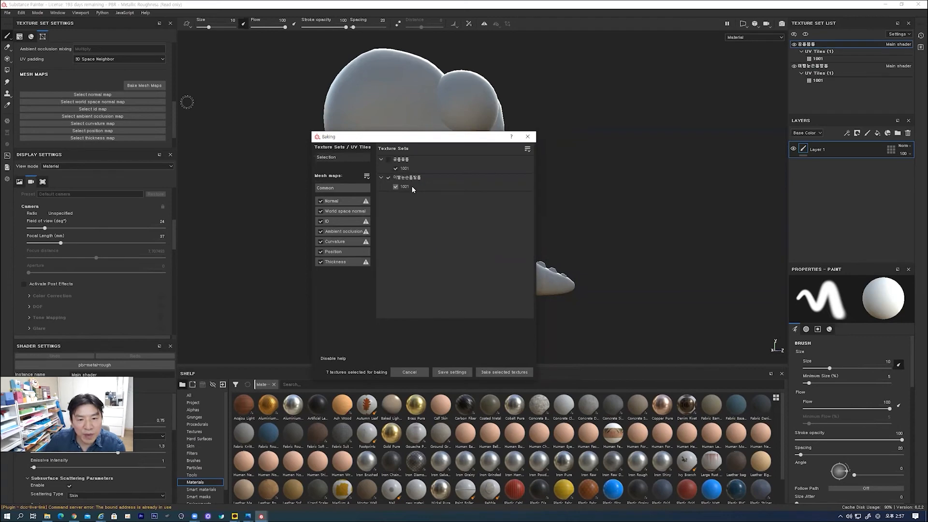
left_click(320, 221)
- Bake the selected mesh maps at 2048 output size, using the low poly mesh as the high poly mesh
left_click(339, 186)
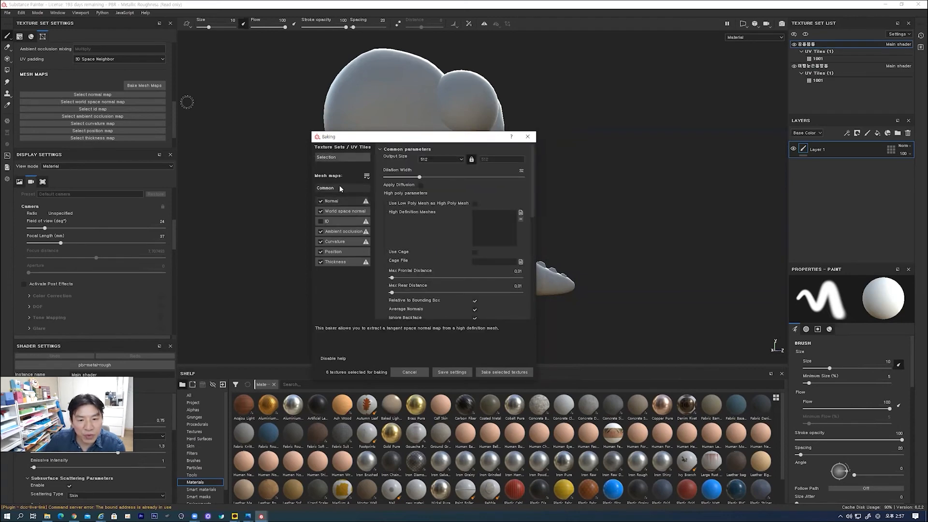
left_click(446, 158)
left_click(437, 190)
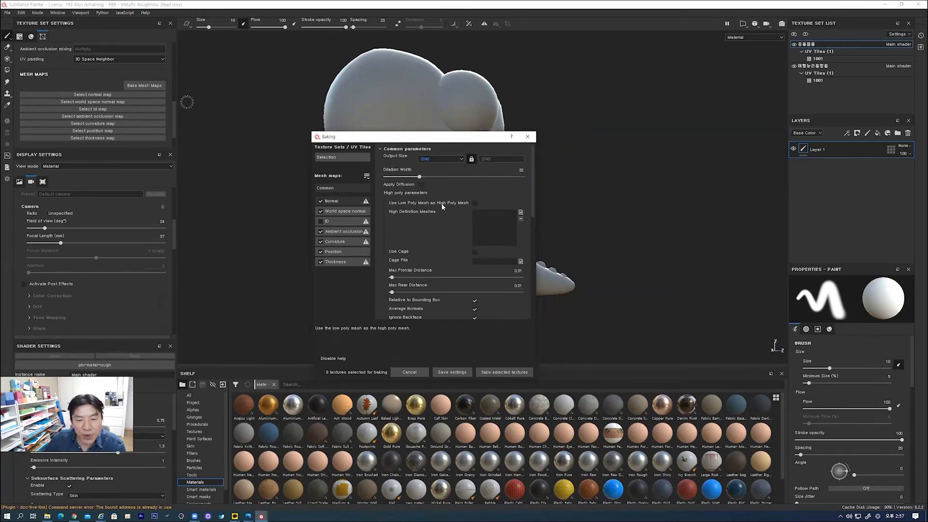
left_click(474, 202)
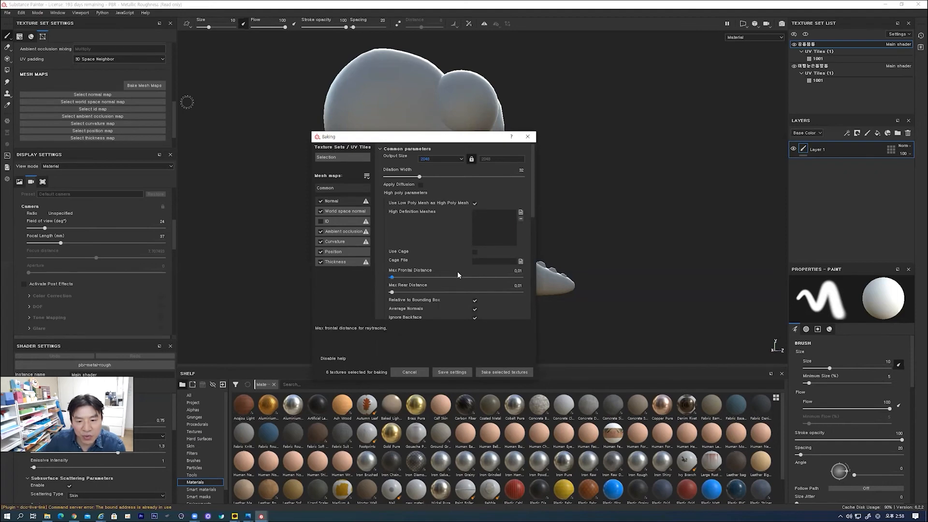
left_click(506, 372)
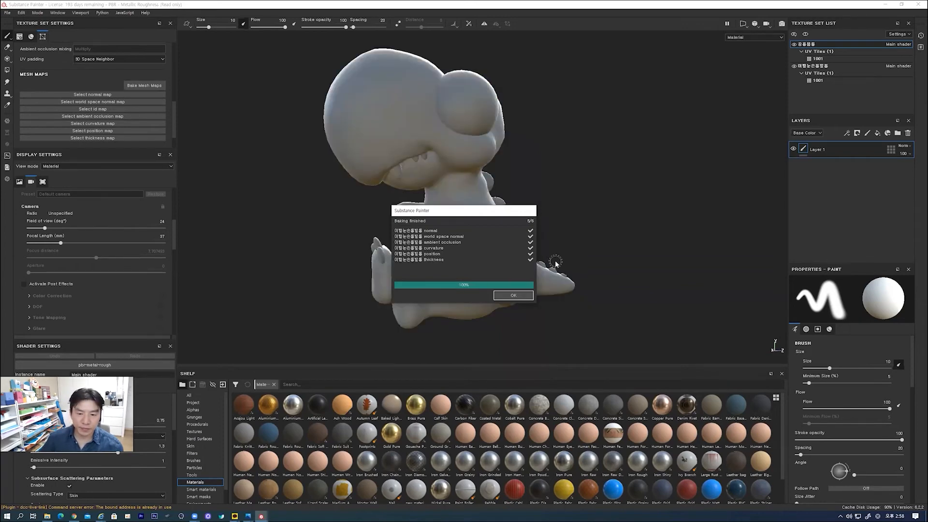
left_click(512, 298)
left_click_drag(546, 223, 559, 215, "alt")
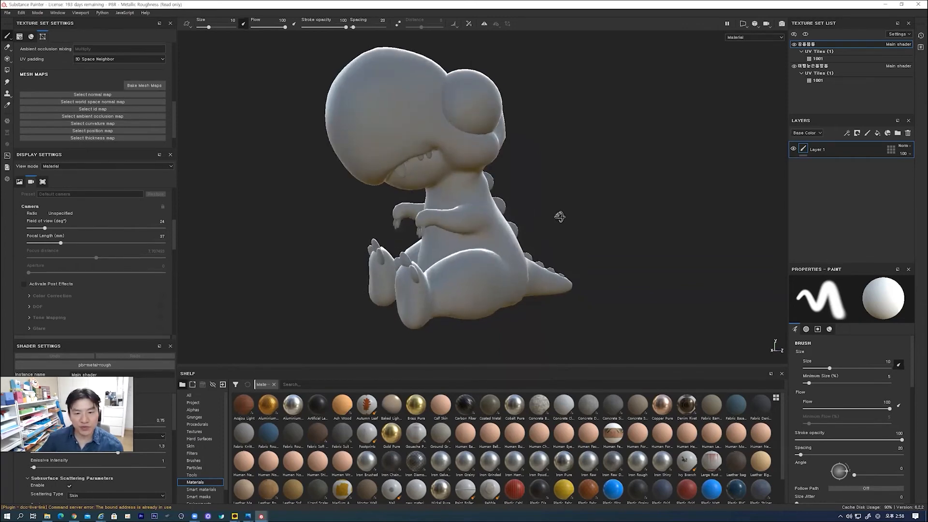
- Reopen the mesh map baking settings and select only the 공룡몸통 texture set for baking
left_click(150, 85)
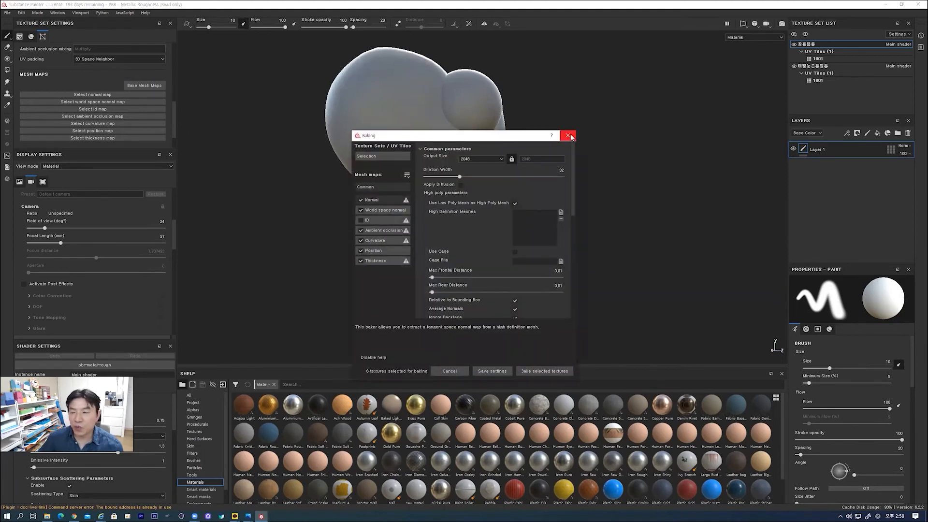
left_click(383, 187)
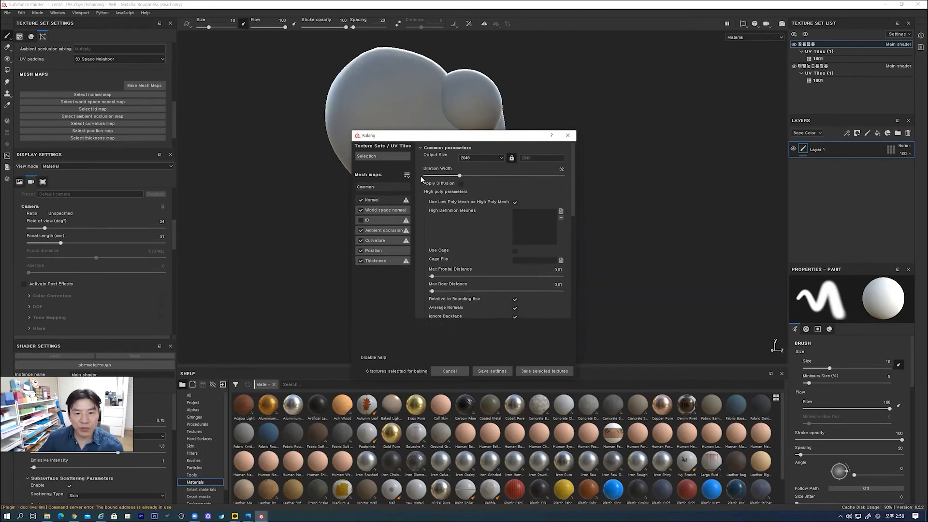
left_click(380, 154)
left_click(429, 158)
left_click(430, 177)
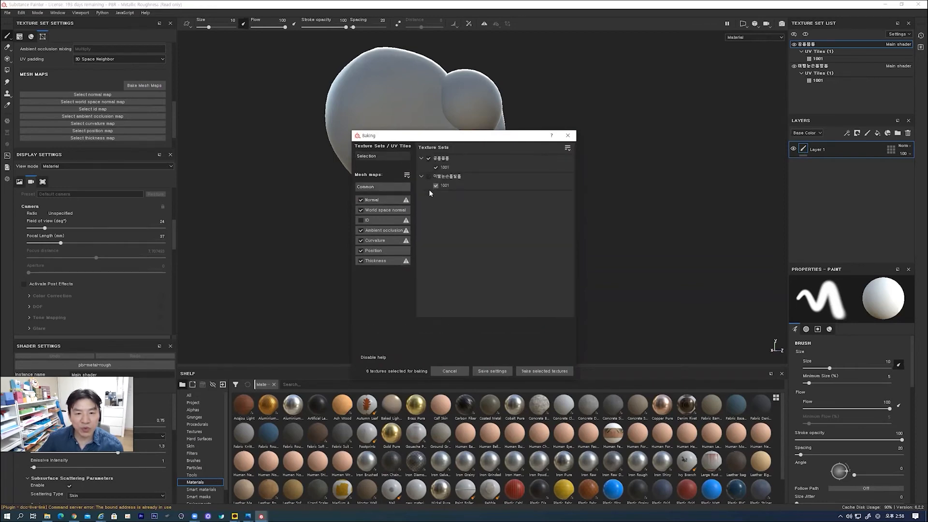
- Turn off using the low poly mesh as high poly and load dinosor_hi_res as the high definition mesh
left_click(384, 188)
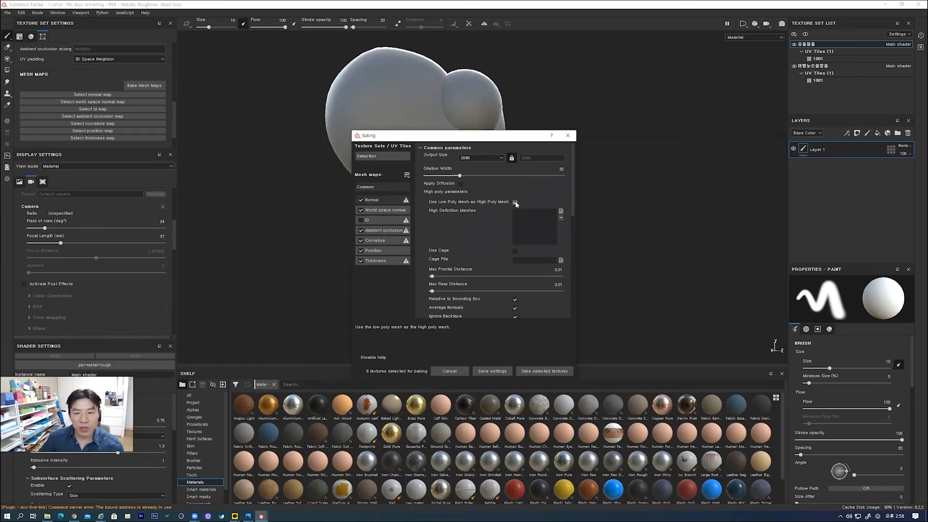
left_click(560, 212)
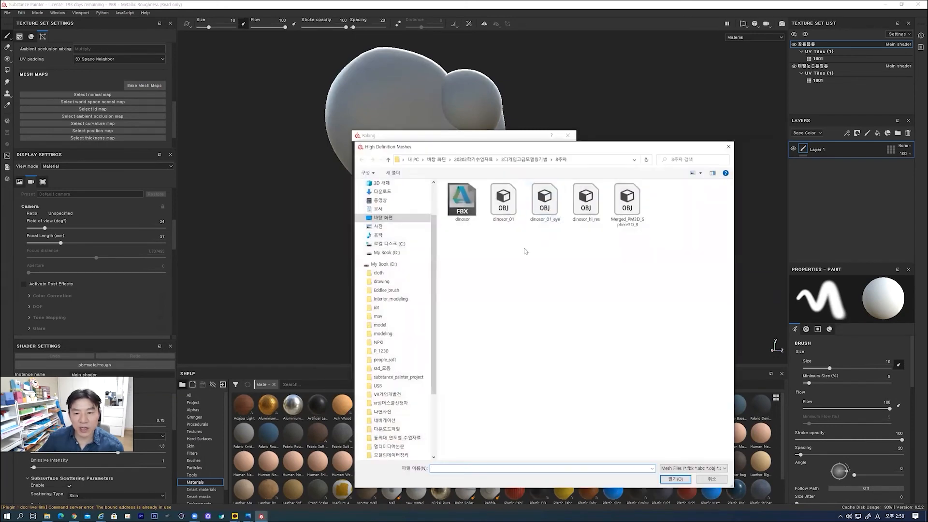
left_click(585, 202)
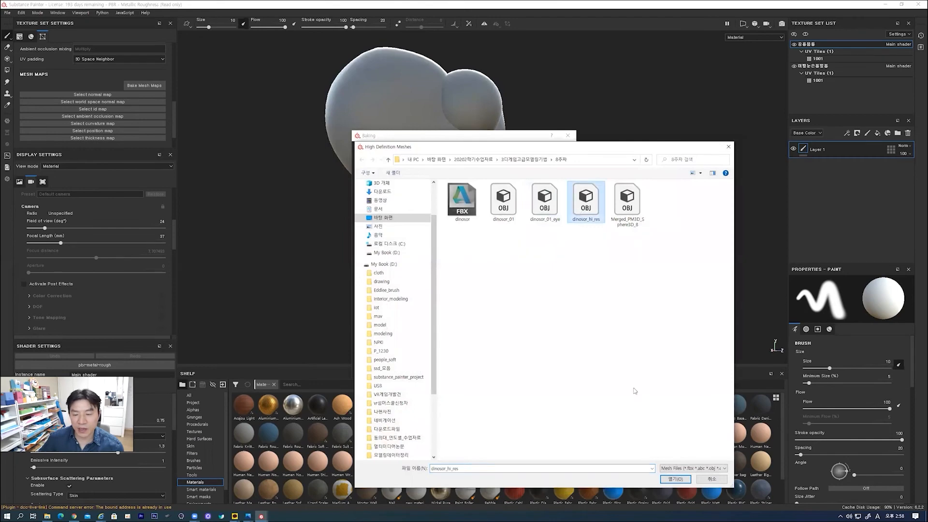
left_click(675, 479)
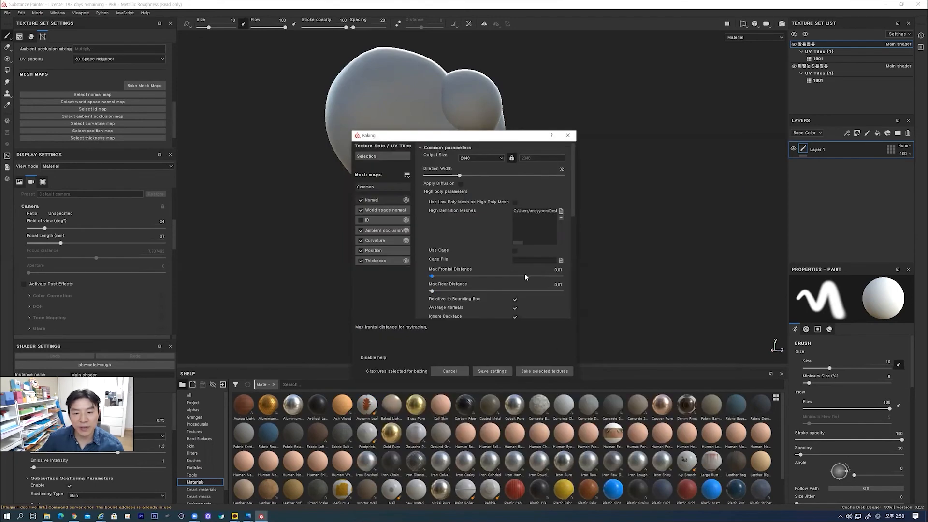
- Set both the max frontal distance and the max rear distance to 0.02
double_click(560, 270)
type("0.02")
double_click(557, 285)
type("0.0")
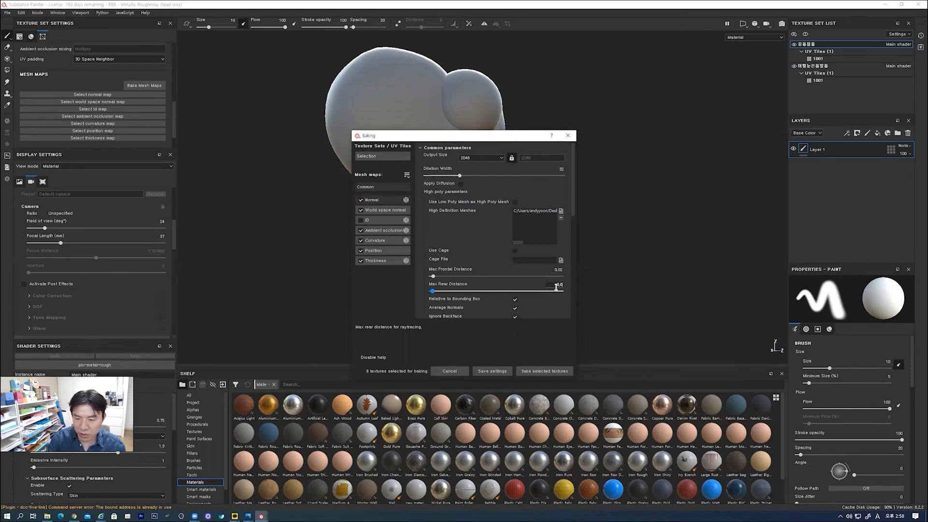
type("2")
key("Return")
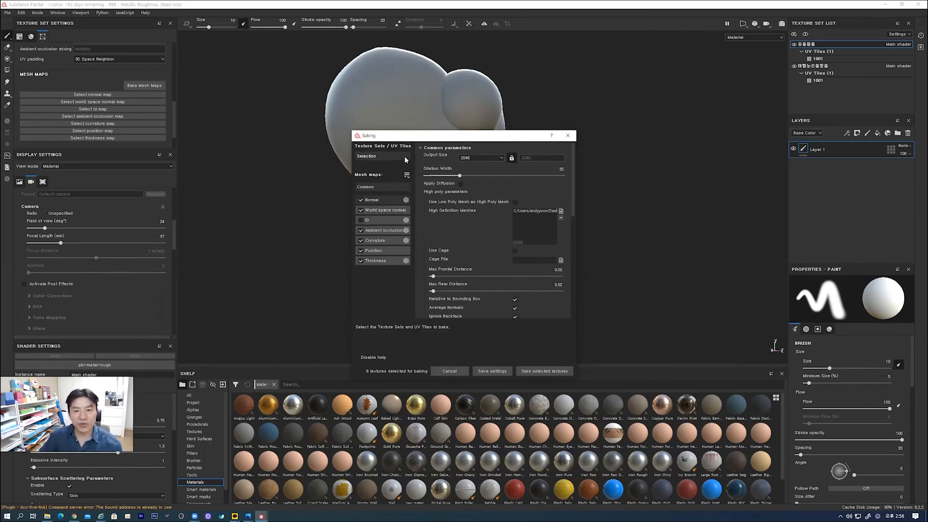
- Set the output size to 4096 and bake the mesh maps for the body texture set
left_click(480, 157)
left_click(471, 193)
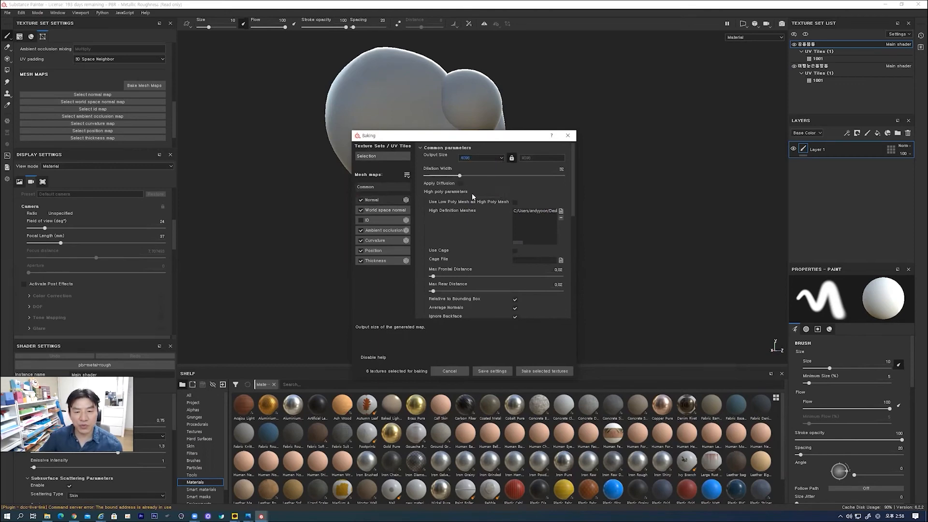
left_click(535, 370)
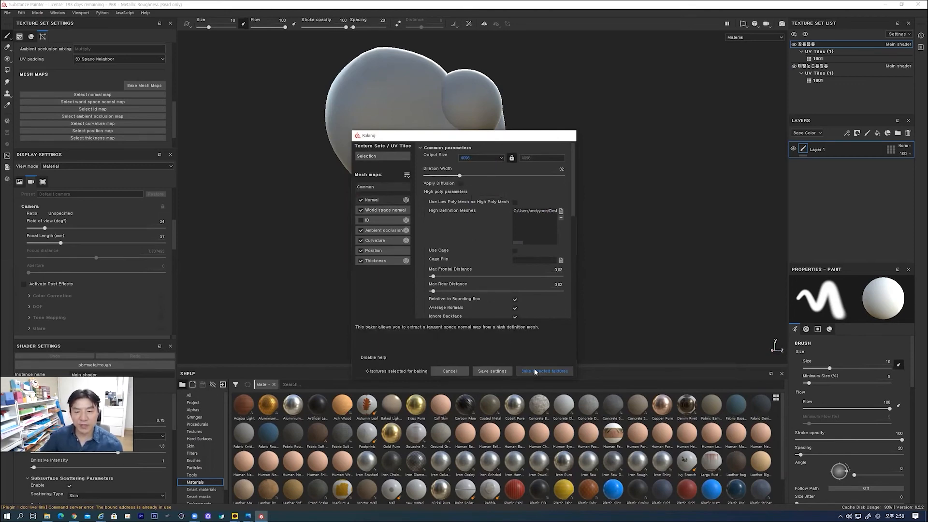
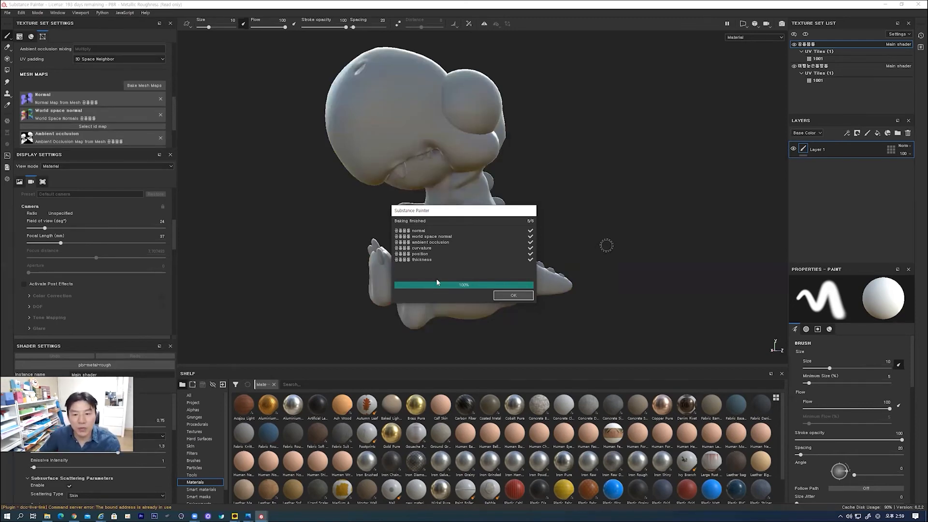
left_click(512, 296)
- Examine the baked body detail on the dinosaur from several angles under different environment lighting directions
left_click_drag(483, 194, 503, 186, "alt")
mouse_move(502, 181)
right_mouse_down("shift")
mouse_move(466, 173)
mouse_move(515, 174)
mouse_move(437, 175)
mouse_move(522, 178)
mouse_move(491, 178)
mouse_move(501, 177)
right_mouse_up("shift")
left_click_drag(501, 176, 415, 193, "alt")
right_click_drag(367, 188, 360, 217, "alt")
left_click_drag(360, 218, 406, 261, "alt")
mouse_move(406, 261)
right_mouse_down("shift")
mouse_move(442, 258)
mouse_move(392, 258)
mouse_move(435, 257)
mouse_move(421, 257)
right_mouse_up("shift")
mouse_move(421, 257)
left_mouse_down("alt")
mouse_move(411, 256)
mouse_move(426, 242)
mouse_move(404, 254)
mouse_move(424, 251)
left_mouse_up("alt")
middle_click_drag(382, 188, 434, 220, "alt")
mouse_move(416, 205)
right_mouse_down("shift")
mouse_move(389, 204)
mouse_move(420, 206)
right_mouse_up("shift")
left_click_drag(420, 207, 422, 213, "alt")
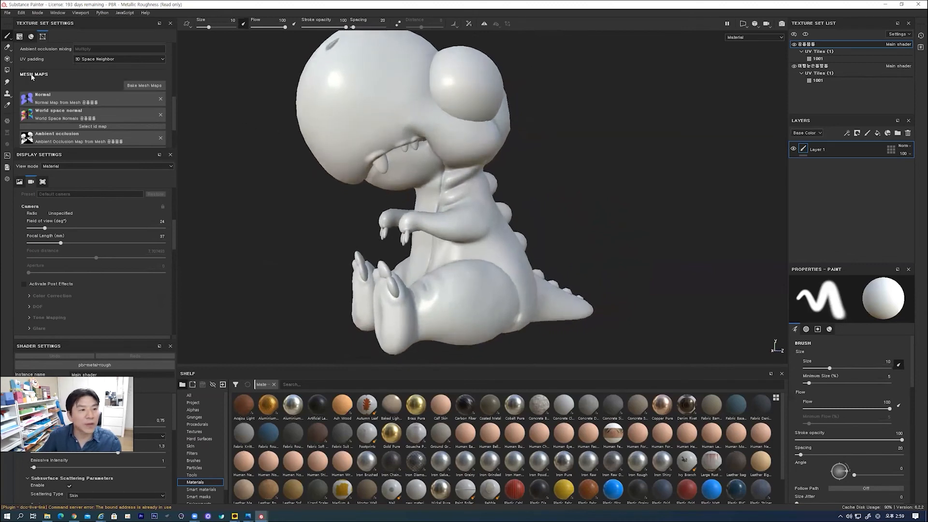
mouse_move(343, 201)
right_mouse_down("alt")
mouse_move(334, 227)
mouse_move(325, 197)
right_mouse_up("alt")
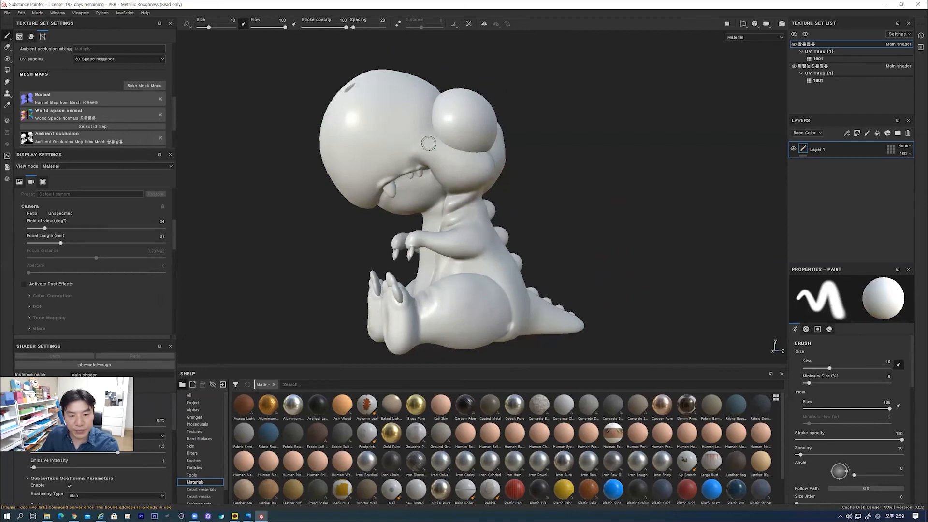
- Show the 3D and 2D views side by side, and undo the stray paint dab at the end of the thigh crease
key("F1")
scroll(629, 224, "up", 4)
middle_click_drag(629, 224, 617, 246)
middle_click_drag(661, 208, 552, 224, "alt")
middle_click_drag(689, 227, 587, 229, "alt")
scroll(637, 242, "up", 6)
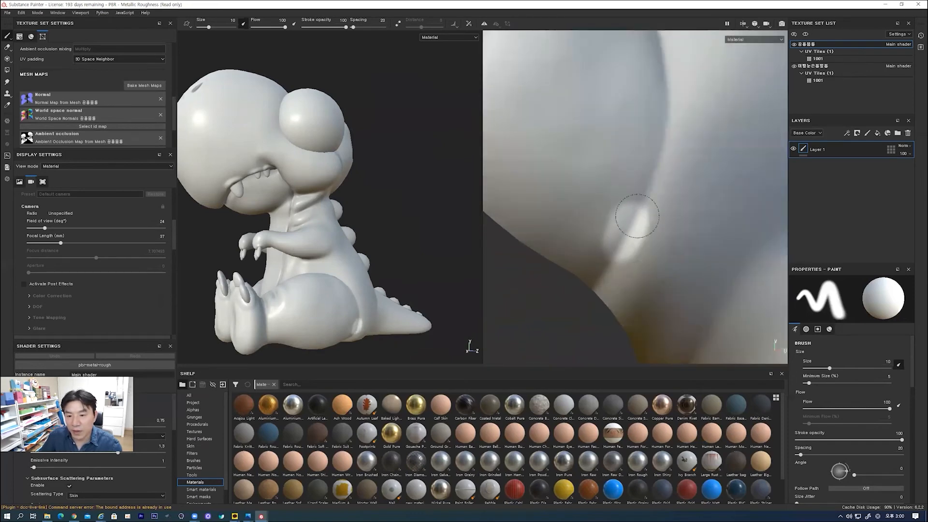
key("ctrl+z")
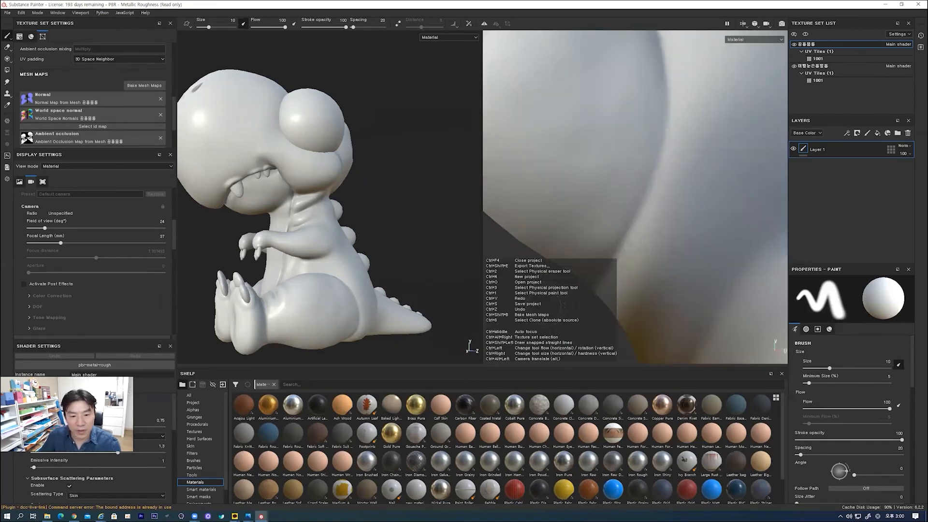
scroll(624, 260, "down", 6)
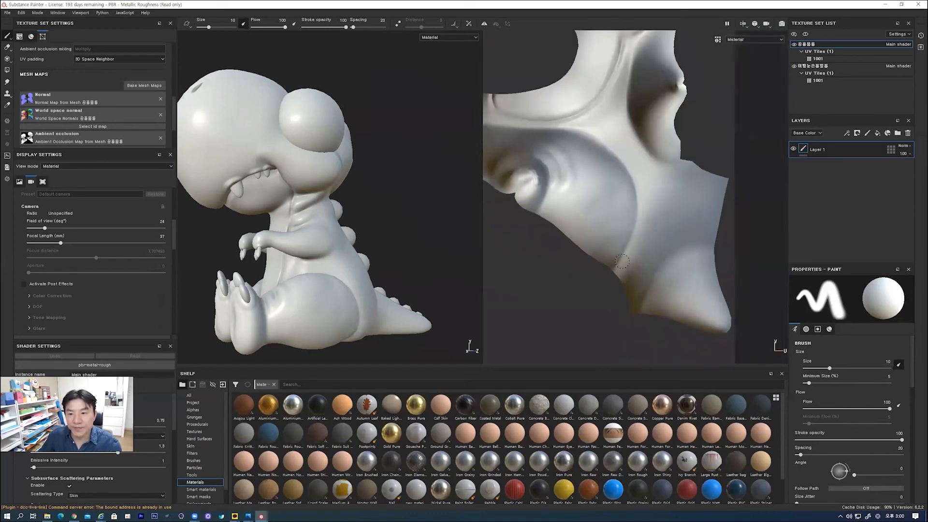
- Redo the undone curvature, position and thickness mesh map updates for the body texture set
middle_click_drag(561, 251, 675, 240, "alt")
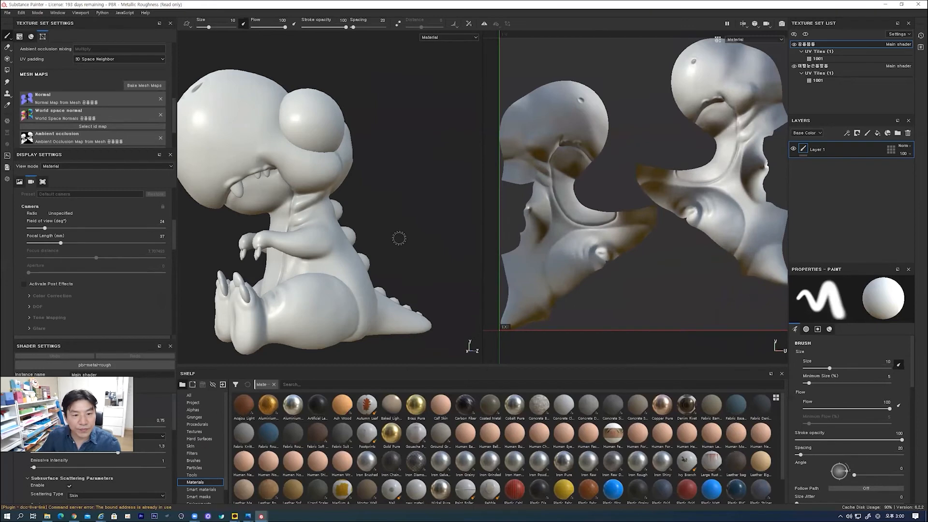
left_click_drag(393, 222, 600, 222, "alt")
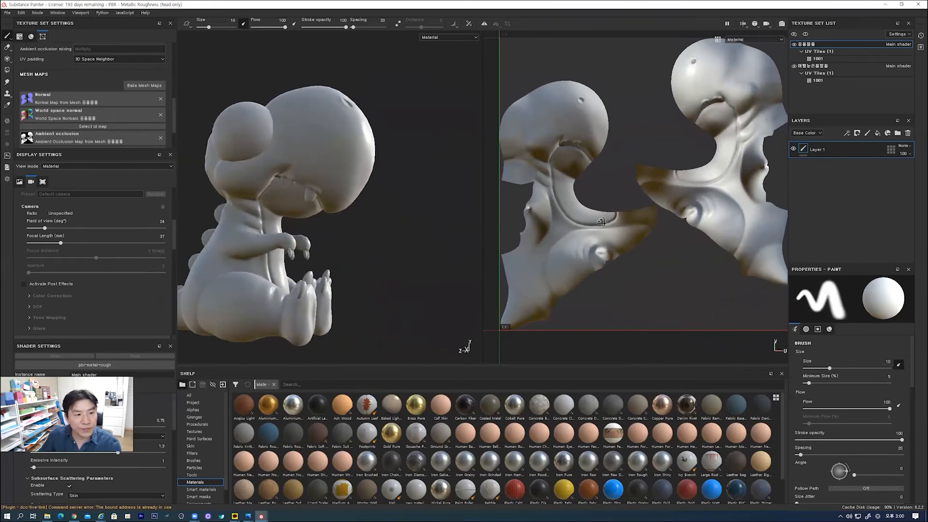
left_click_drag(392, 222, 462, 215, "alt")
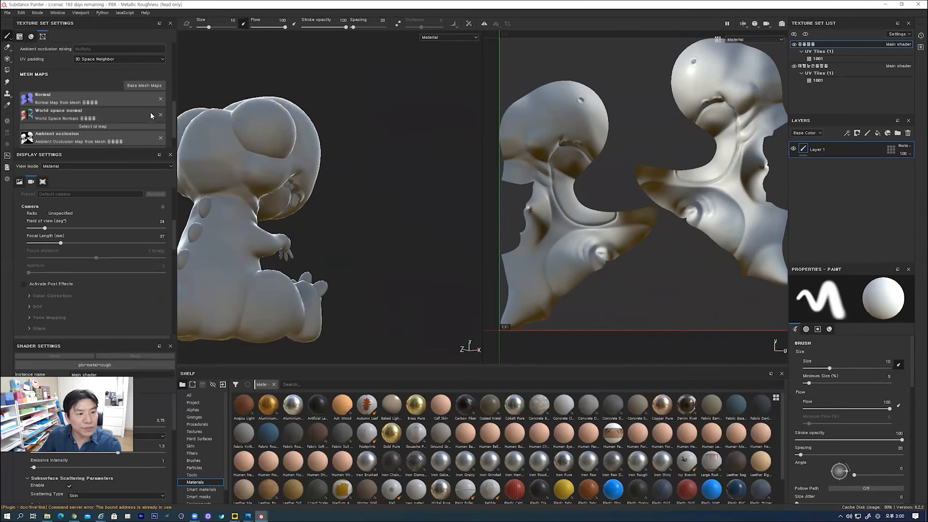
left_click_drag(174, 110, 174, 141)
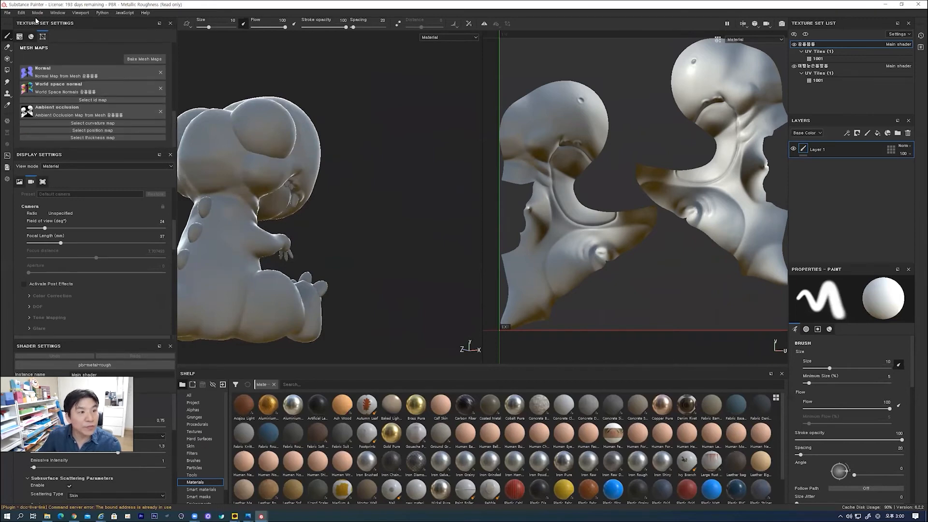
left_click(22, 13)
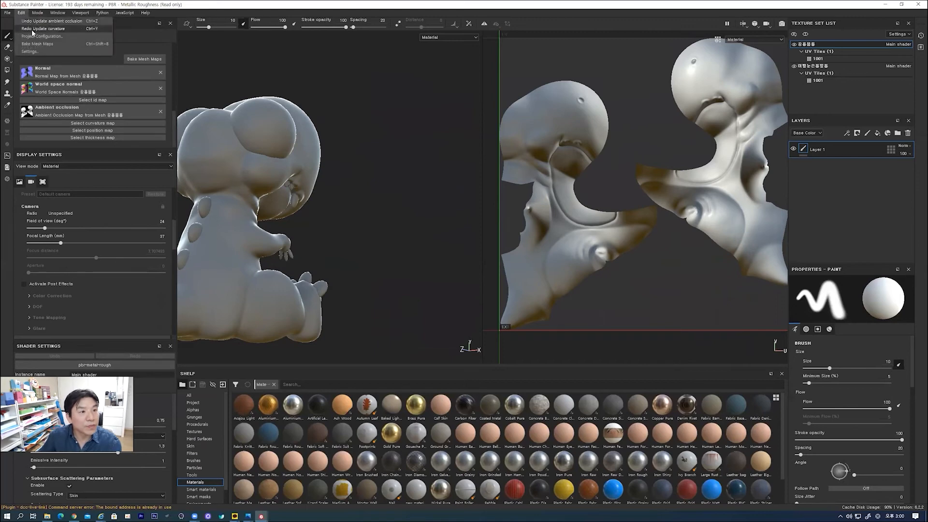
left_click(32, 29)
left_click(22, 12)
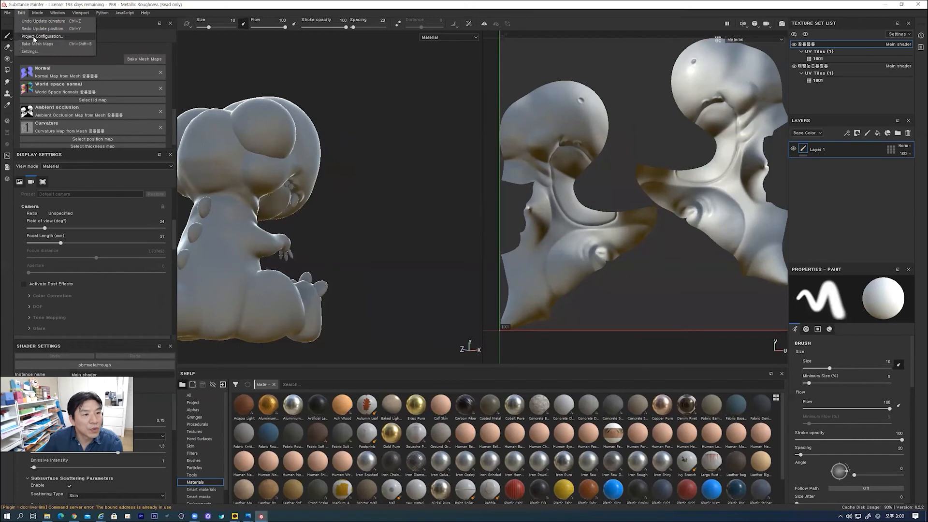
left_click(37, 29)
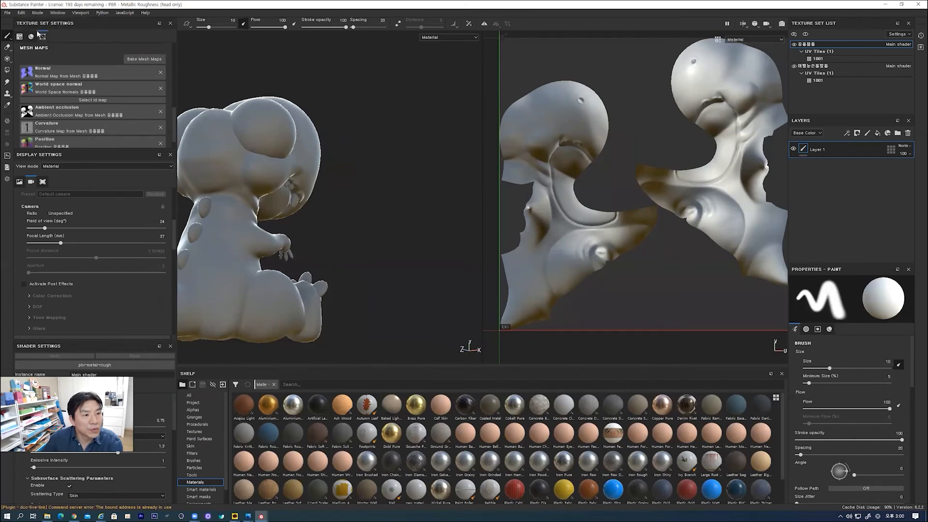
left_click(21, 12)
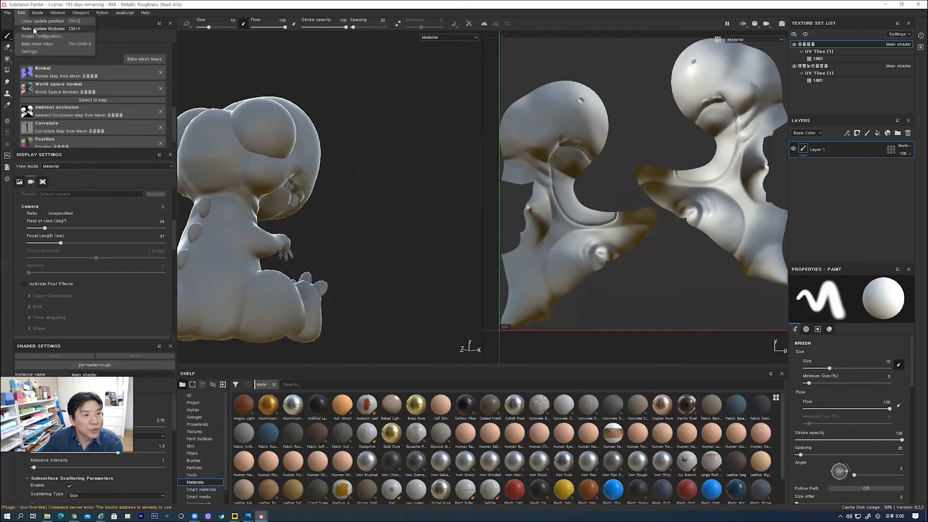
left_click(33, 28)
- Show only the 3D view and frame the dinosaur closer from its front three-quarter side
left_click_drag(322, 220, 414, 203, "alt")
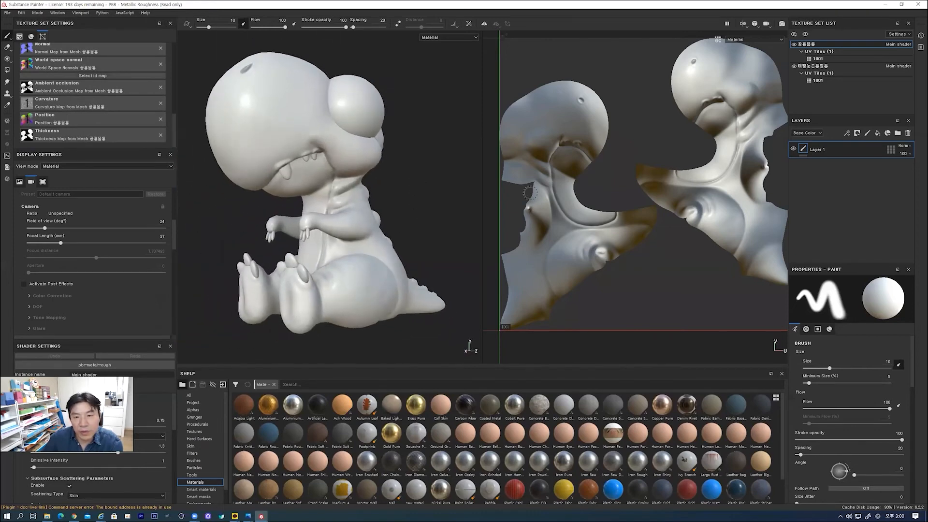
key("F2")
left_click_drag(459, 128, 594, 193, "alt")
scroll(577, 212, "up", 2)
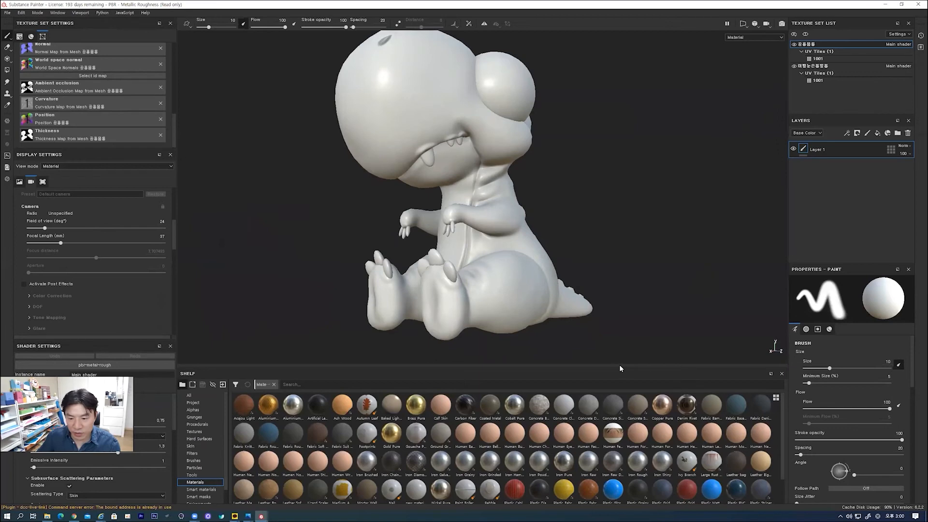
- Enlarge the shelf, list the smart materials and add Skin Face to the body texture set's layer stack
left_click_drag(621, 369, 621, 343)
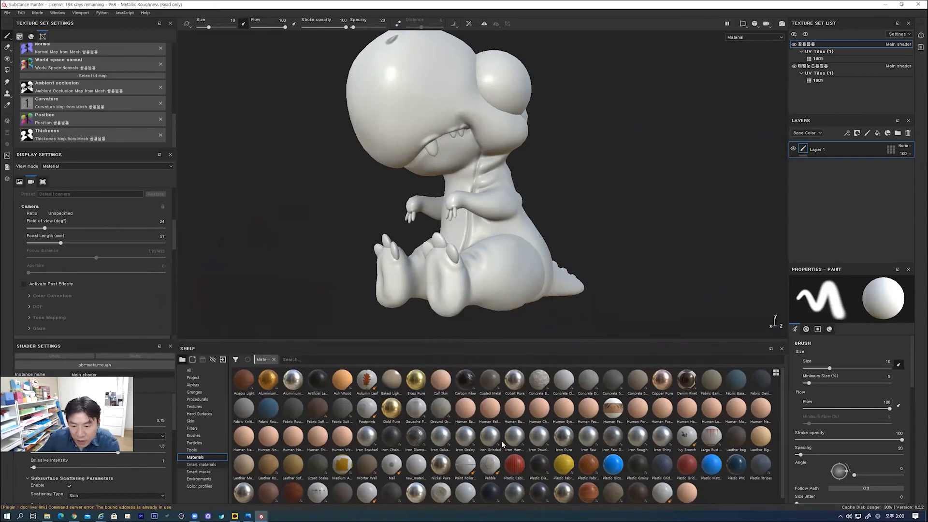
left_click(201, 464)
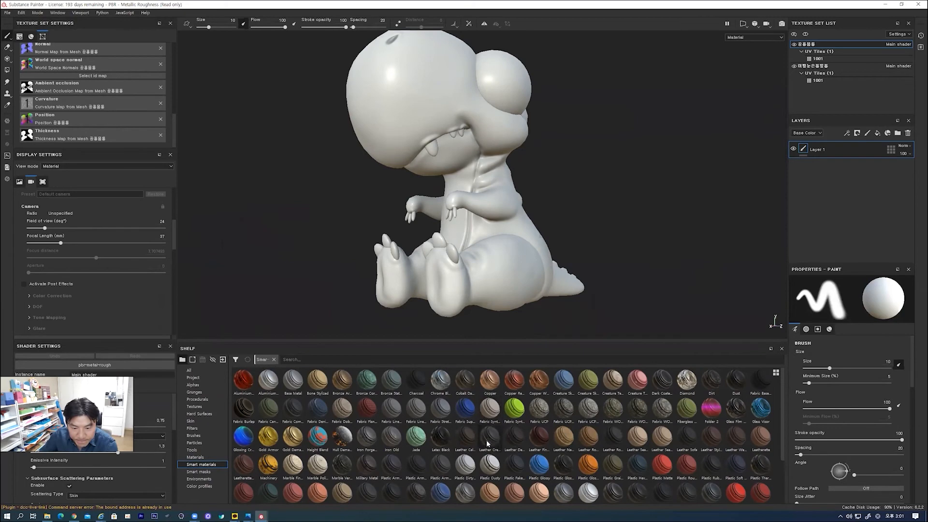
scroll(509, 477, "down", 2)
left_click_drag(500, 447, 836, 209)
left_click_drag(573, 204, 531, 104, "alt")
right_click_drag(531, 103, 599, 222, "alt")
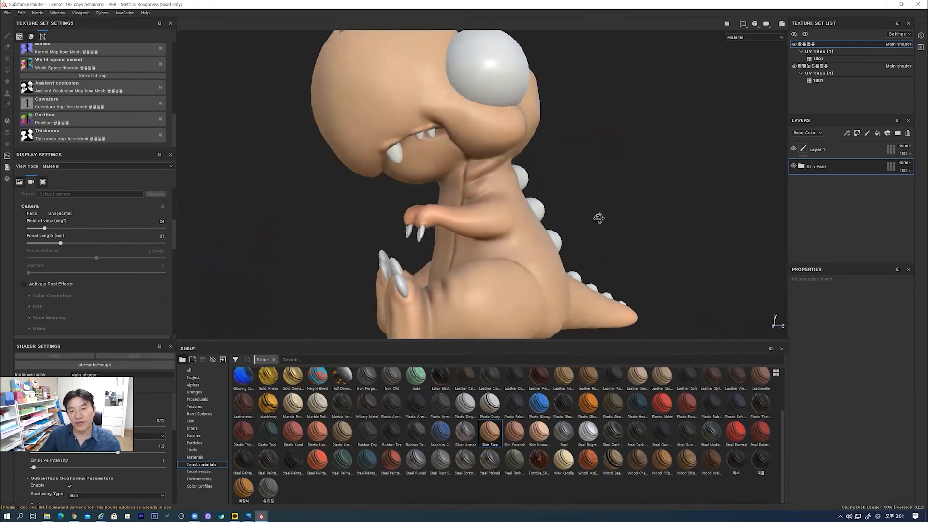
- Expand the Skin Face folder and select its Base Skin layer
left_click(804, 167)
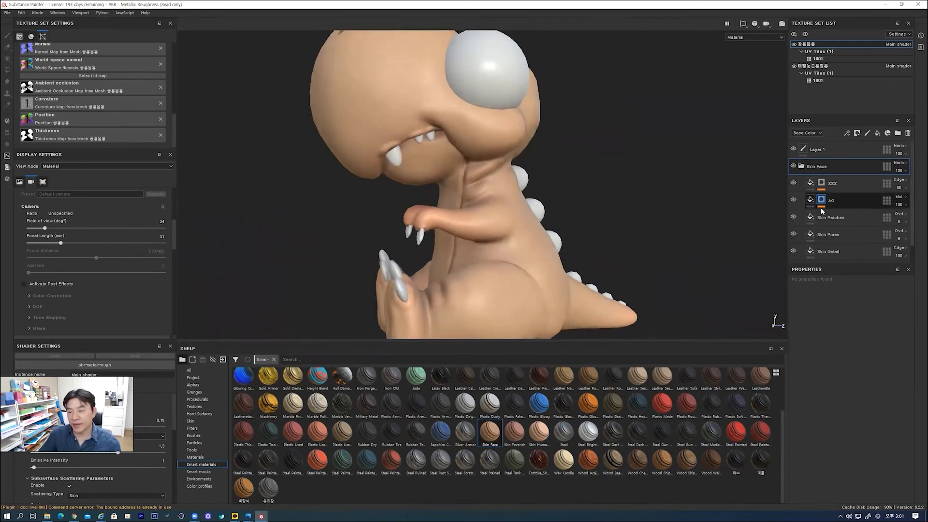
scroll(822, 211, "down", 1)
left_click(811, 250)
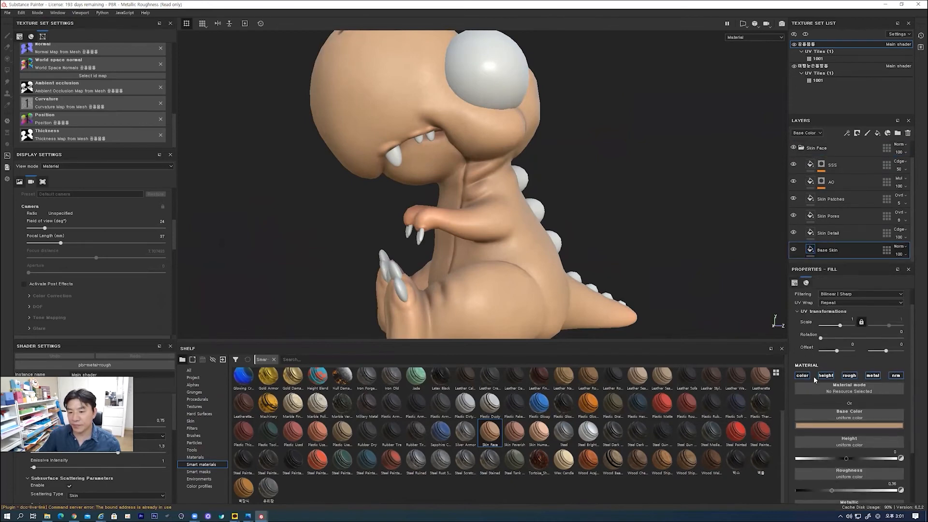
- Try a bright orange base color on the Base Skin layer, and undo the color changes
left_click(857, 425)
left_click_drag(860, 446, 868, 450)
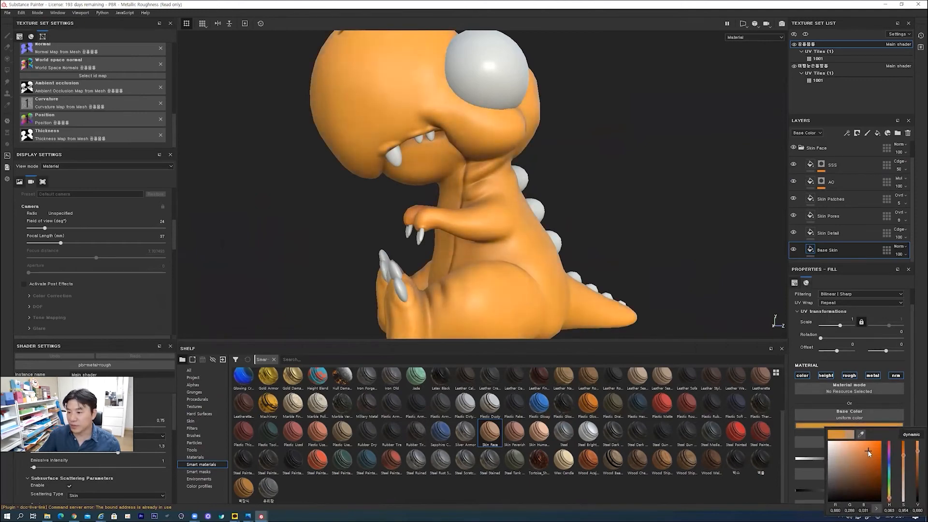
left_click(860, 434)
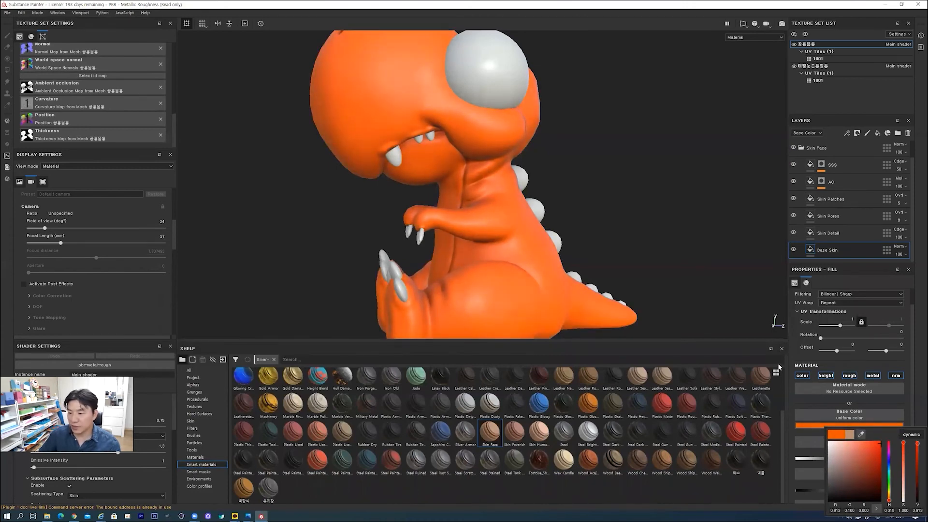
mouse_move(889, 503)
left_mouse_down()
mouse_move(889, 494)
mouse_move(889, 502)
left_mouse_up()
mouse_move(551, 217)
left_mouse_down("alt")
mouse_move(531, 249)
mouse_move(535, 208)
mouse_move(541, 220)
left_mouse_up("alt")
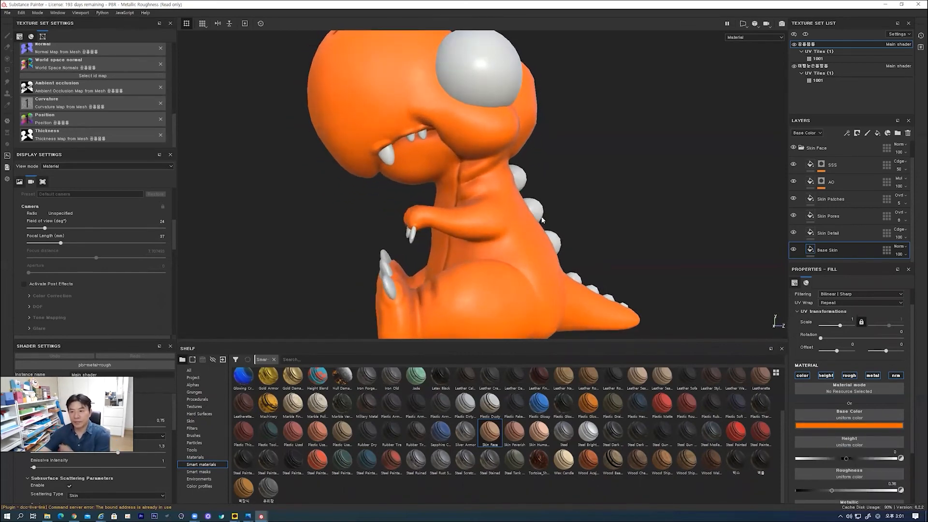
left_click_drag(563, 184, 567, 191, "alt")
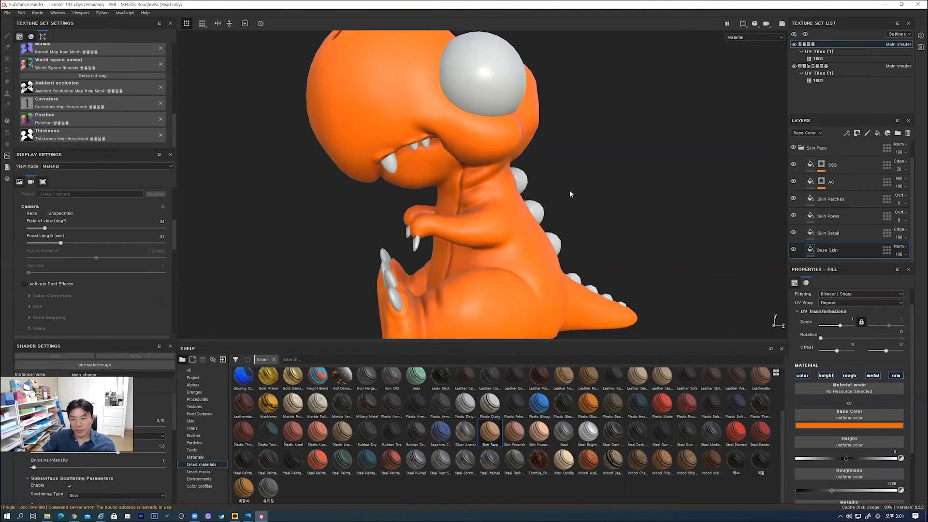
left_click(851, 425)
left_click_drag(888, 493, 889, 498)
left_click_drag(628, 242, 744, 235, "alt")
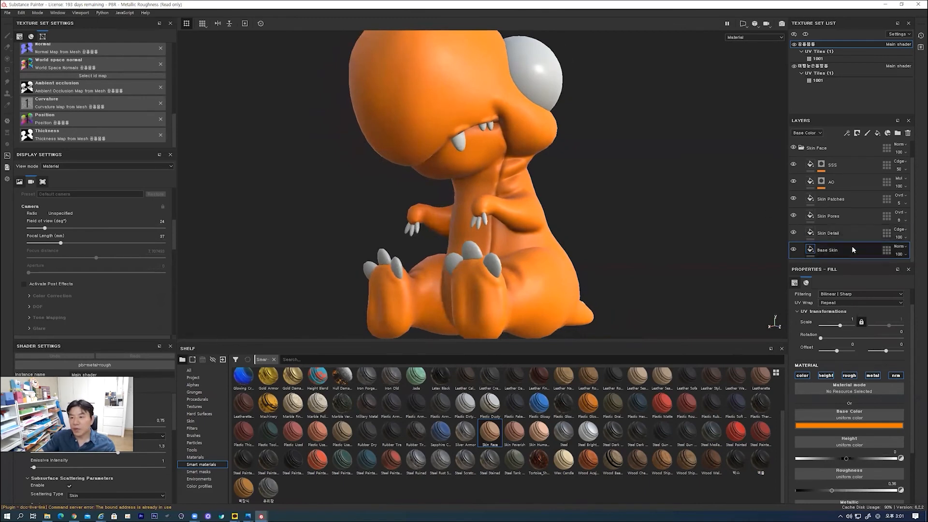
key("ctrl+z")
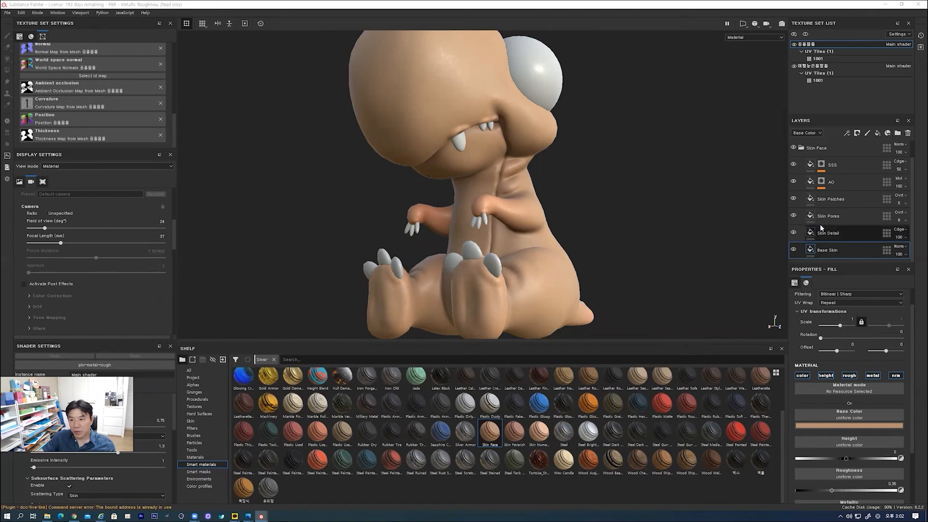
- Add a fill layer directly above Base Skin and give it a saturated red-orange base color
left_click(877, 133)
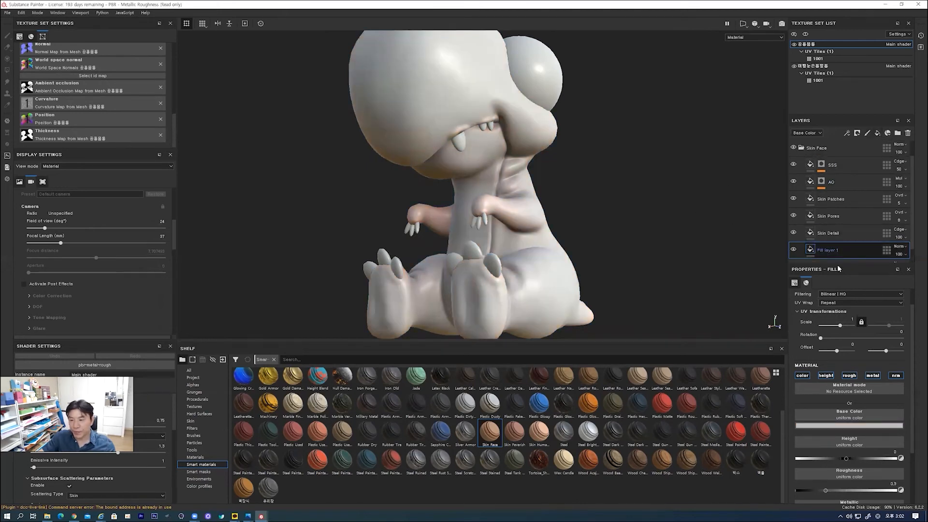
left_click(844, 428)
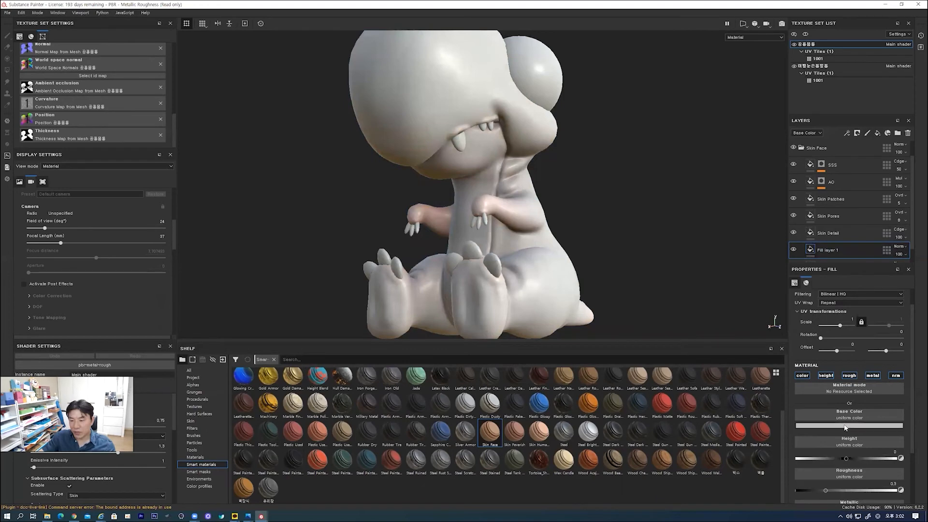
left_click_drag(865, 431, 927, 334)
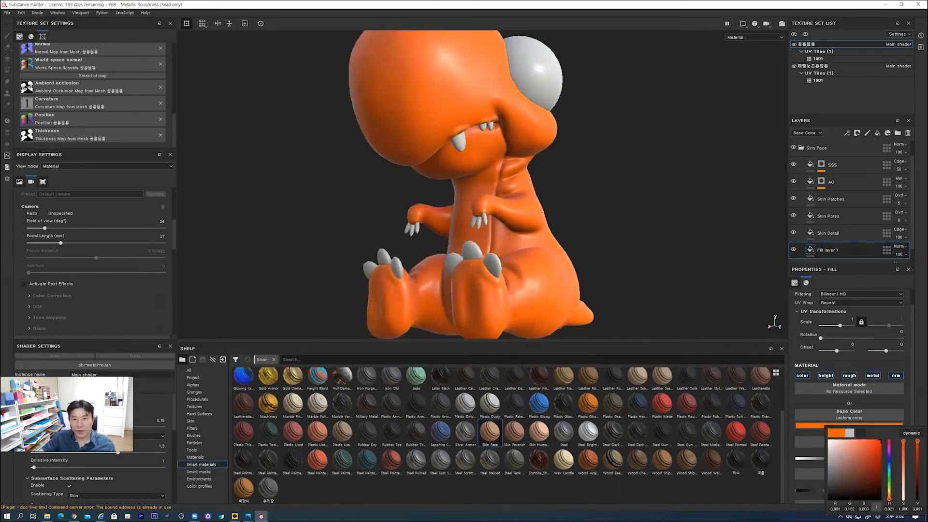
left_click_drag(650, 211, 530, 214, "alt")
middle_click_drag(573, 226, 572, 228, "alt")
right_click_drag(572, 228, 579, 173, "alt")
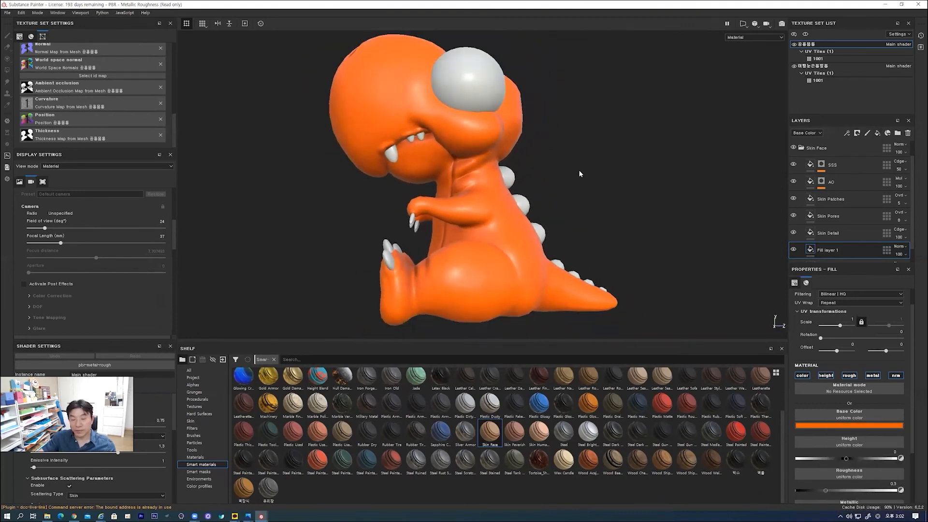
- Shift the hue of the new fill layer's base color slightly towards yellow for a purer orange
left_click(865, 426)
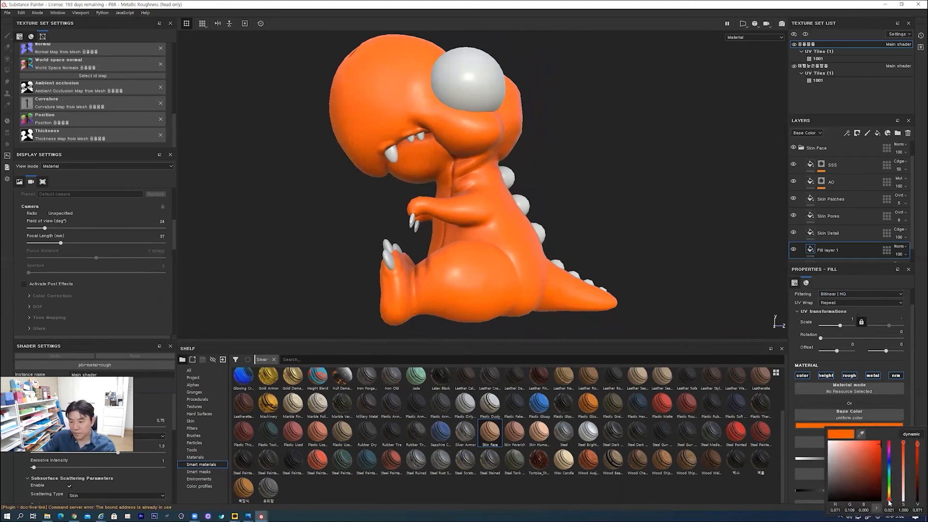
left_click_drag(888, 503, 888, 502)
mouse_move(638, 239)
left_mouse_down("alt")
mouse_move(739, 242)
mouse_move(635, 243)
mouse_move(629, 255)
left_mouse_up("alt")
mouse_move(553, 170)
right_mouse_down("shift")
mouse_move(585, 180)
mouse_move(556, 185)
right_mouse_up("shift")
left_click_drag(557, 184, 610, 194, "alt")
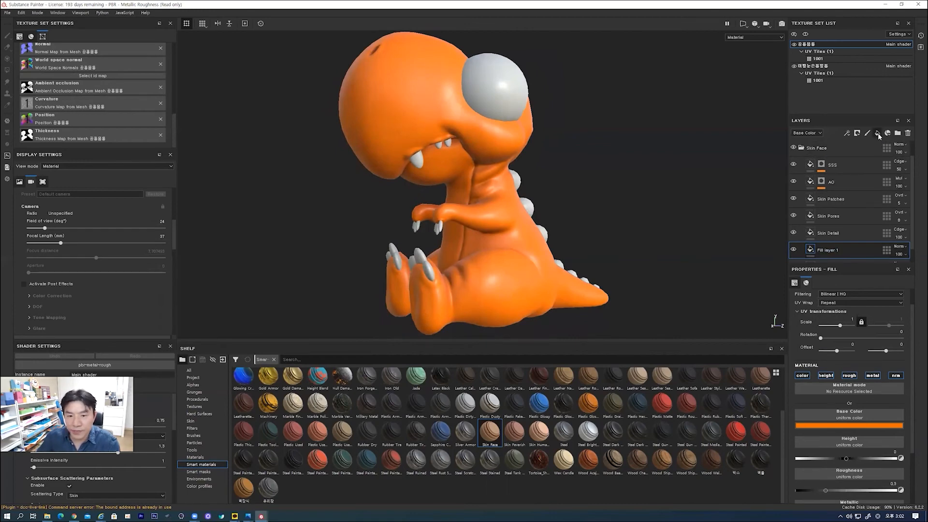
- Add a second fill layer above the orange one and set its base color to a near-white
left_click(877, 134)
left_click_drag(631, 197, 666, 184, "alt")
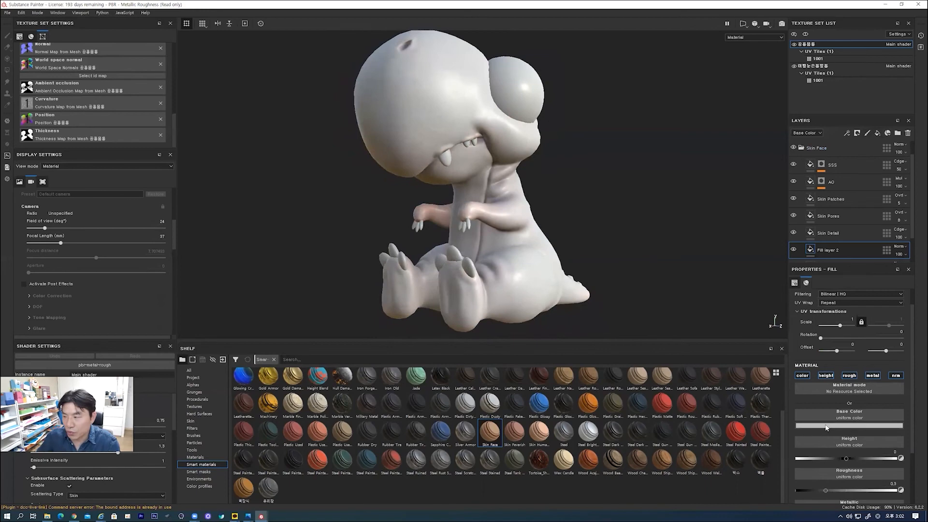
left_click(826, 426)
left_click_drag(833, 450, 818, 428)
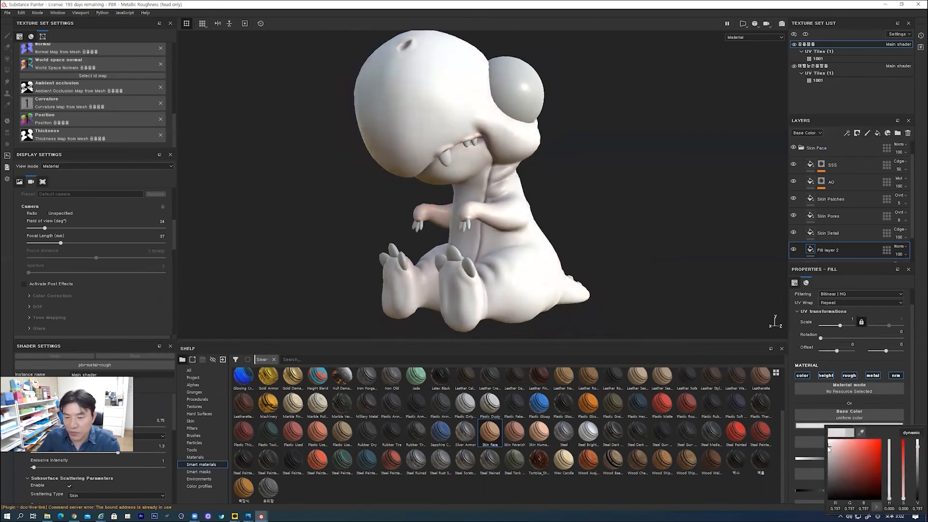
left_click_drag(649, 221, 662, 213, "alt")
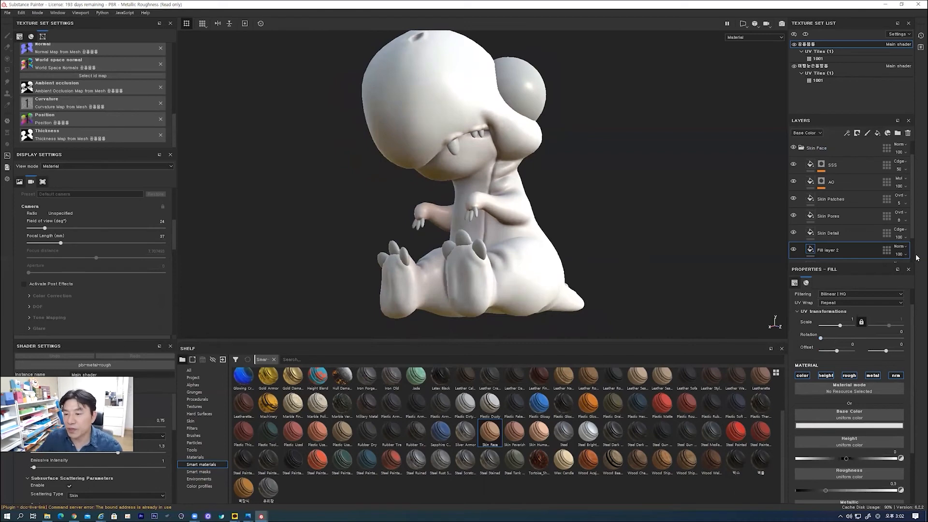
- Add a black mask to the near-white fill layer and add a paint effect to that mask
scroll(849, 189, "down", 2)
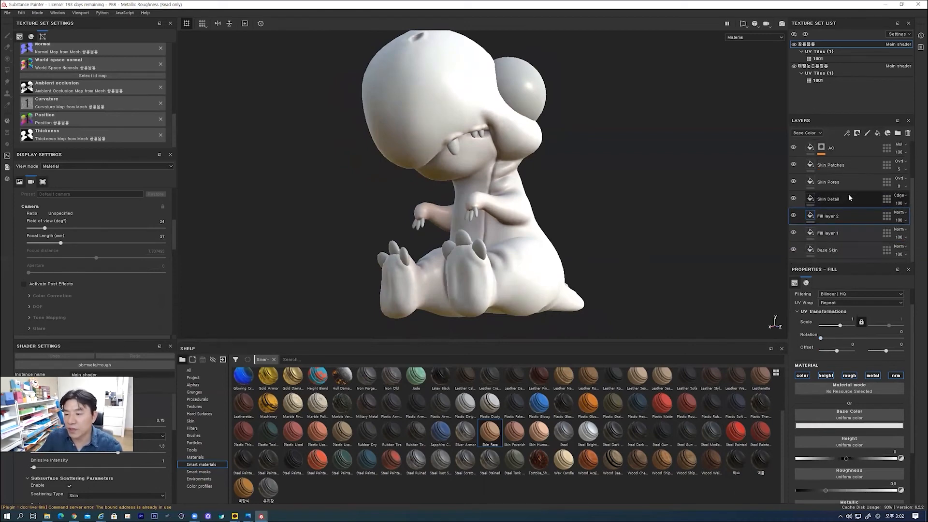
right_click(812, 216)
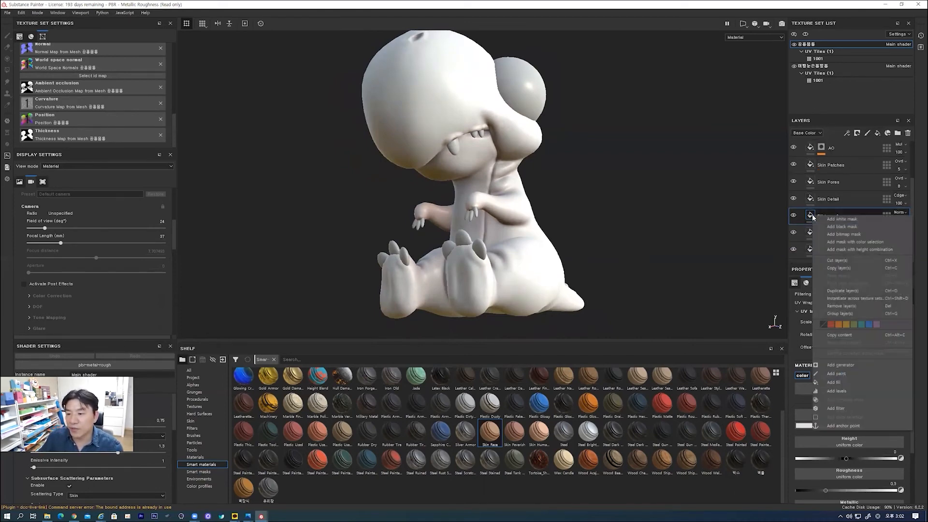
left_click(834, 227)
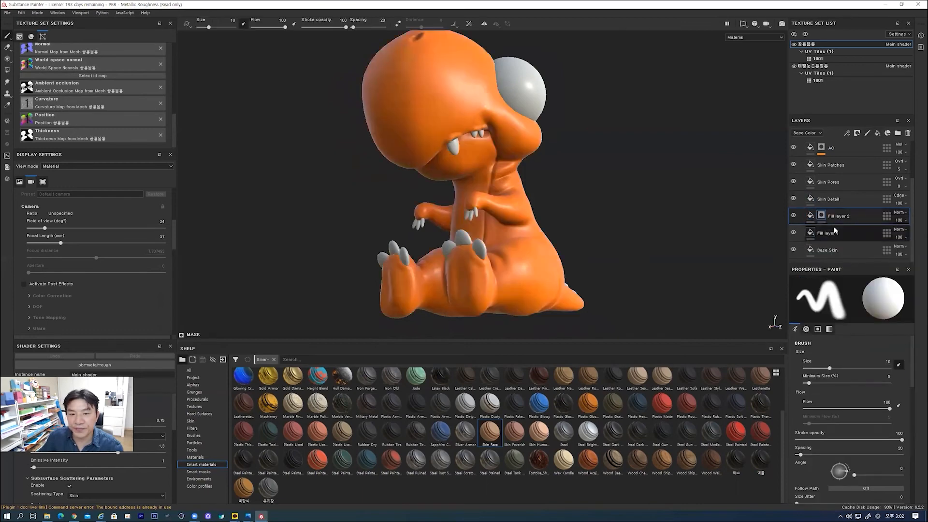
right_click(822, 214)
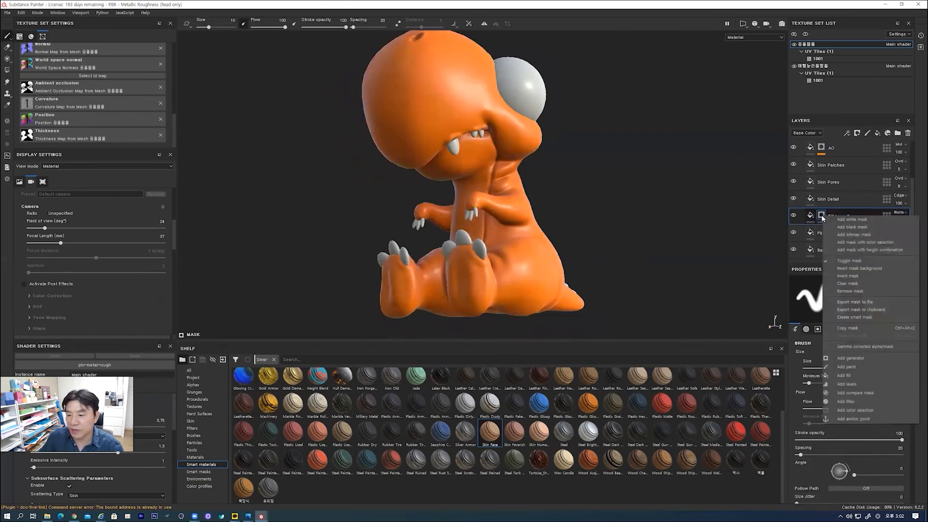
left_click(857, 367)
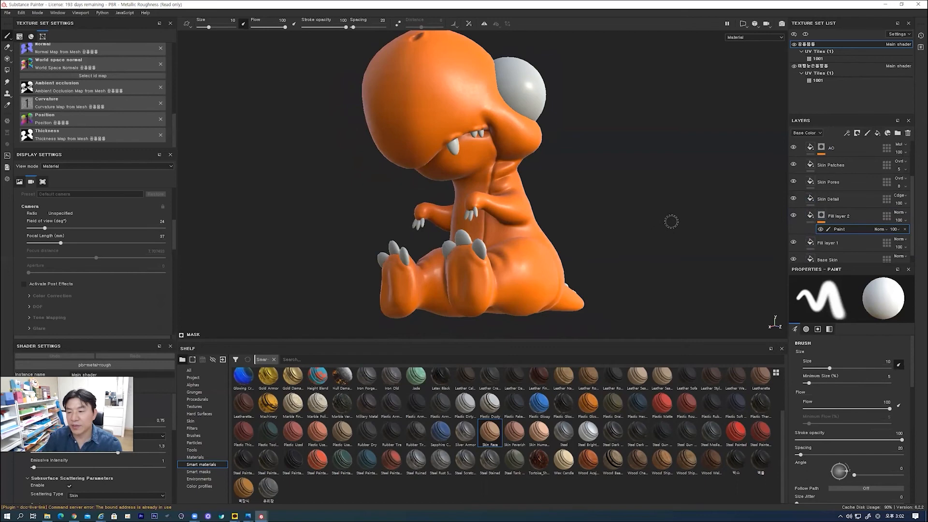
left_click_drag(652, 227, 517, 246, "alt")
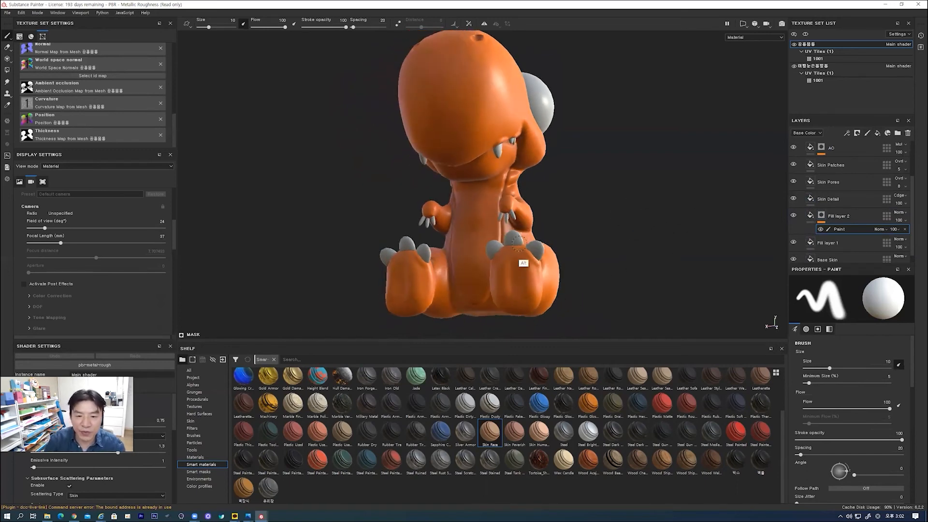
mouse_move(481, 216)
left_mouse_down()
mouse_move(477, 246)
mouse_move(485, 221)
left_mouse_up()
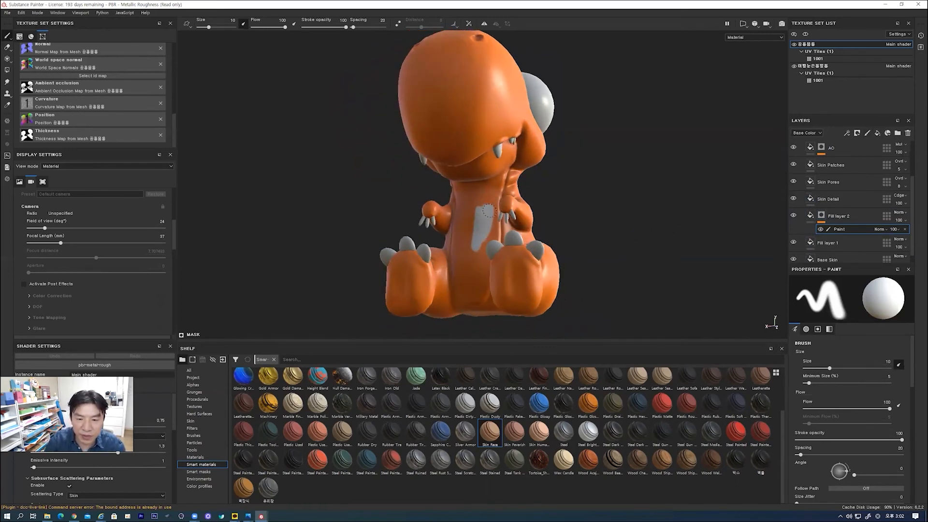
key("ctrl+z")
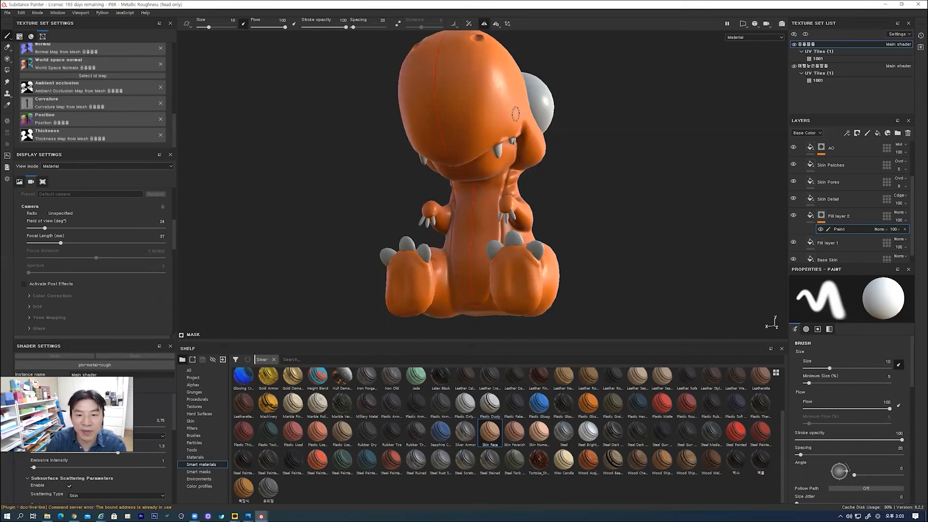
- Paint the near-white layer's mask symmetrically in a wide band down the dinosaur's chest and belly
mouse_move(613, 214)
left_mouse_down("alt")
mouse_move(653, 211)
mouse_move(616, 210)
left_mouse_up("alt")
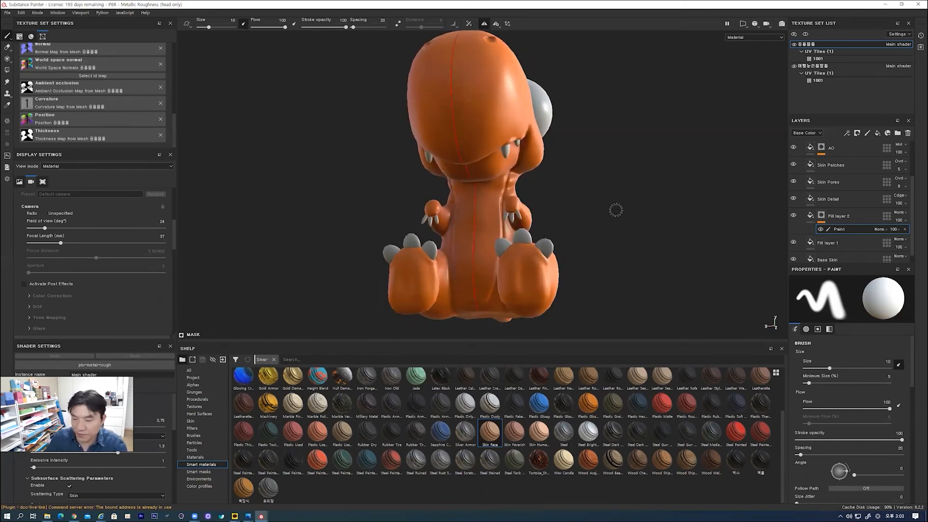
mouse_move(581, 176)
right_mouse_down("alt")
mouse_move(700, 224)
mouse_move(678, 207)
mouse_move(741, 199)
right_mouse_up("alt")
mouse_move(522, 183)
left_mouse_down()
mouse_move(502, 227)
mouse_move(488, 169)
mouse_move(531, 242)
mouse_move(528, 223)
mouse_move(527, 299)
mouse_move(507, 238)
left_mouse_up()
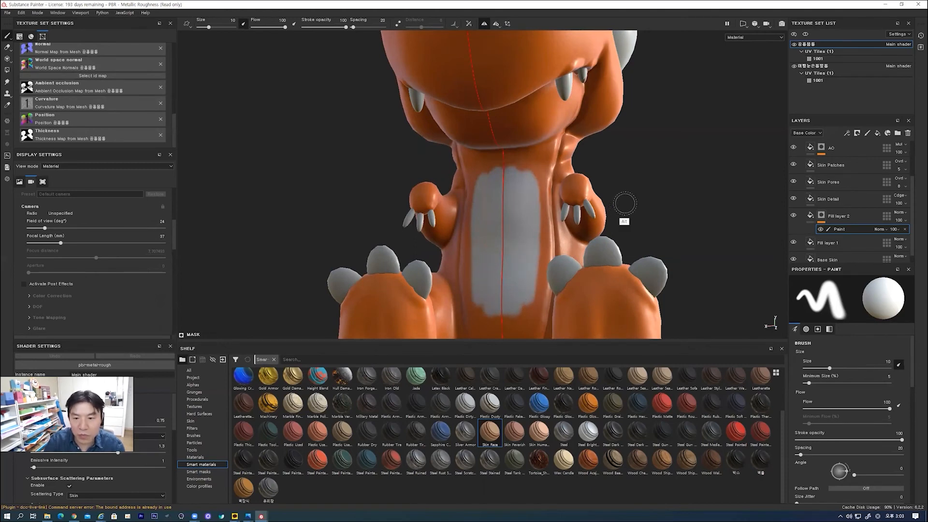
- Hide the eyes-and-teeth texture set and extend the near-white mask over the lower jaw's underside, neck and lower belly
mouse_move(658, 200)
left_mouse_down("alt")
mouse_move(658, 149)
mouse_move(617, 150)
left_mouse_up("alt")
mouse_move(525, 87)
left_mouse_down()
mouse_move(485, 96)
mouse_move(488, 130)
mouse_move(523, 169)
mouse_move(529, 97)
mouse_move(512, 92)
mouse_move(550, 115)
mouse_move(544, 96)
left_mouse_up()
left_click(795, 67)
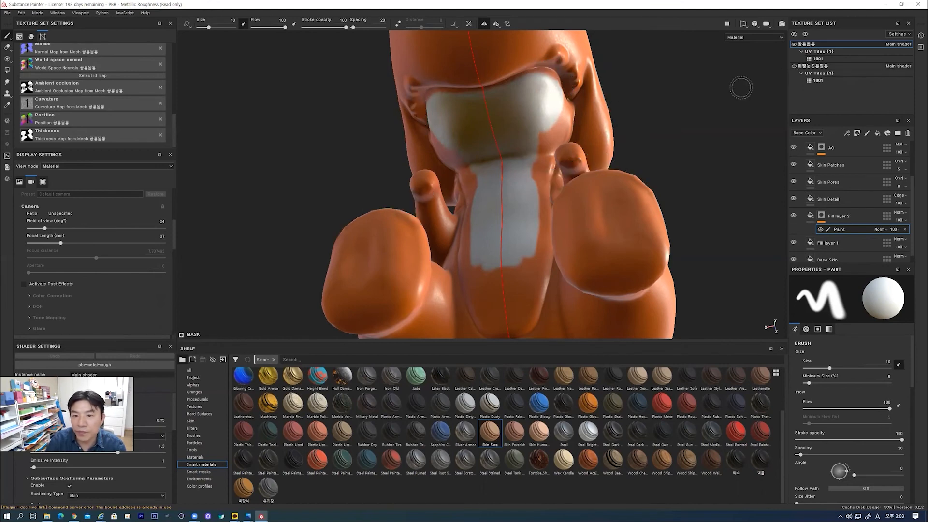
mouse_move(558, 85)
left_mouse_down()
mouse_move(560, 128)
mouse_move(530, 183)
left_mouse_up()
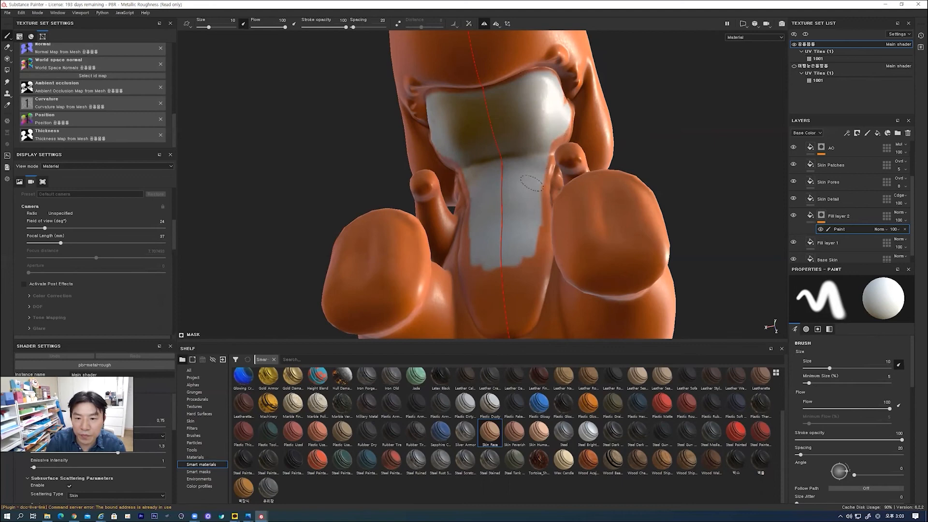
mouse_move(531, 231)
left_mouse_down()
mouse_move(536, 290)
mouse_move(522, 319)
mouse_move(503, 316)
mouse_move(515, 246)
left_mouse_up()
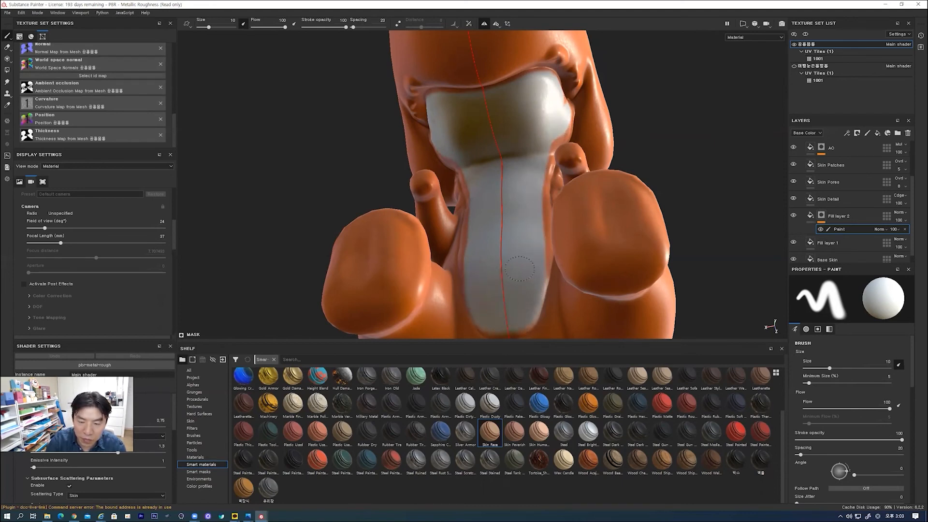
- Reduce the brush size to 6.57 and paint the near-white mask on the side of the lower jaw
mouse_move(693, 112)
left_mouse_down("alt")
mouse_move(669, 155)
mouse_move(634, 176)
mouse_move(606, 154)
left_mouse_up("alt")
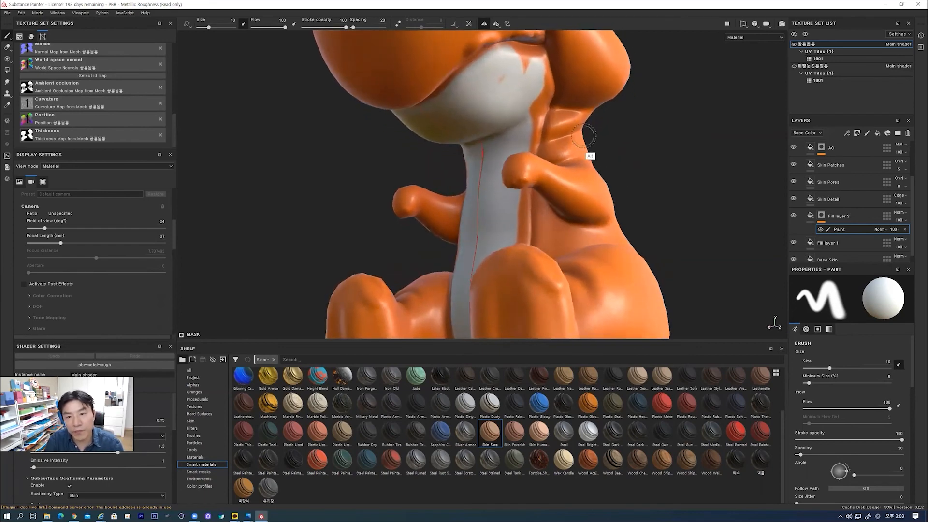
key("bracketleft")
key("bracketleft")
key("bracketleft")
mouse_move(524, 63)
left_mouse_down()
mouse_move(514, 50)
mouse_move(528, 57)
mouse_move(512, 80)
mouse_move(519, 60)
left_mouse_up()
mouse_move(634, 88)
left_mouse_down("alt")
mouse_move(638, 100)
mouse_move(507, 68)
left_mouse_up("alt")
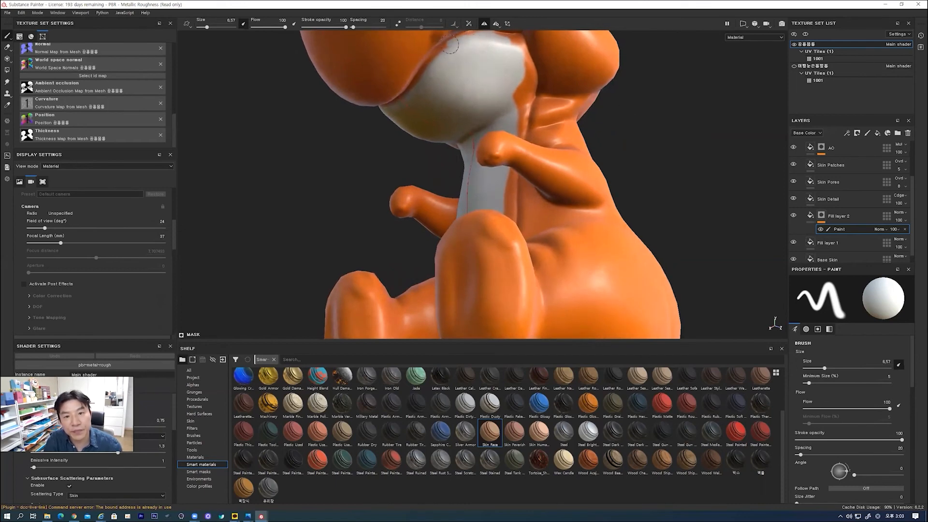
- Fill the remaining orange gaps on the lower jaw along the mouth line and below the cheek
mouse_move(672, 93)
left_mouse_down("alt")
mouse_move(677, 114)
mouse_move(667, 80)
left_mouse_up("alt")
mouse_move(511, 57)
left_mouse_down()
mouse_move(526, 71)
mouse_move(526, 94)
mouse_move(527, 84)
mouse_move(519, 101)
mouse_move(509, 94)
left_mouse_up()
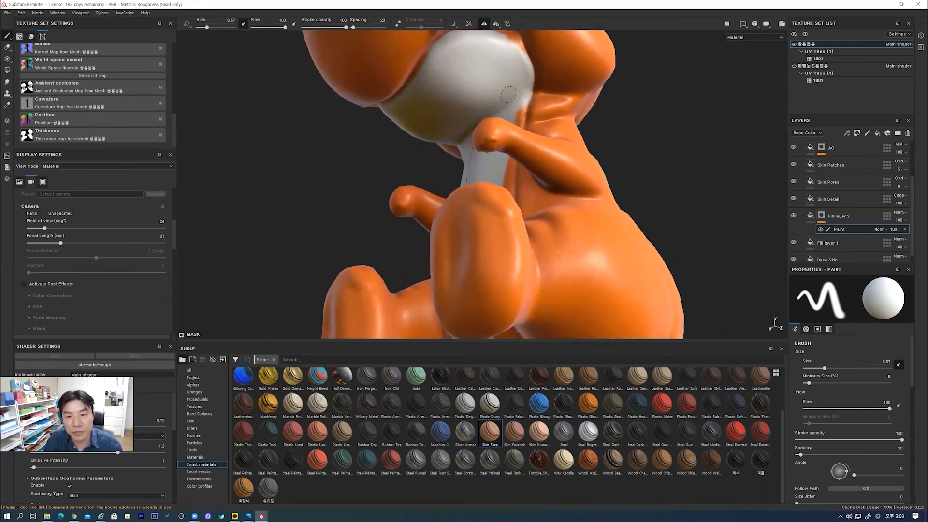
middle_click_drag(633, 96, 641, 191)
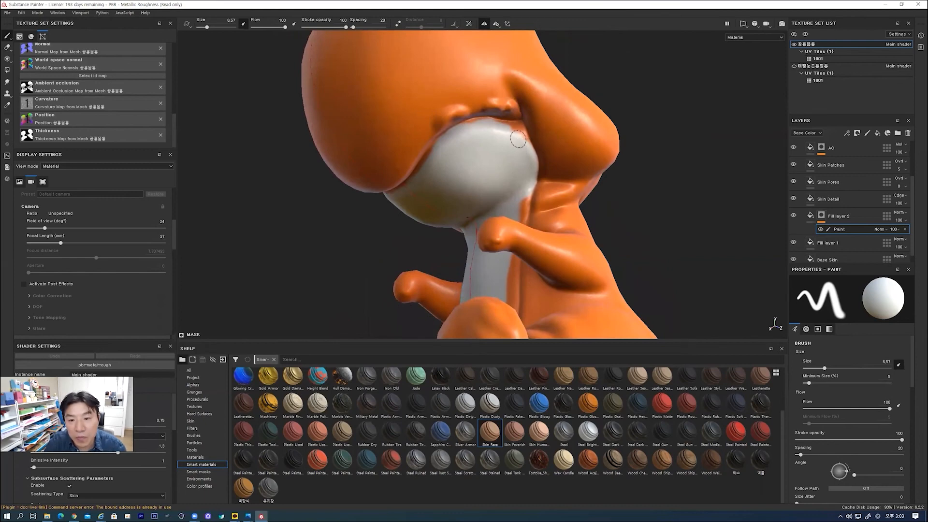
mouse_move(516, 124)
left_mouse_down()
mouse_move(461, 131)
mouse_move(516, 132)
left_mouse_up()
mouse_move(529, 190)
left_mouse_down()
mouse_move(521, 209)
mouse_move(507, 149)
left_mouse_up()
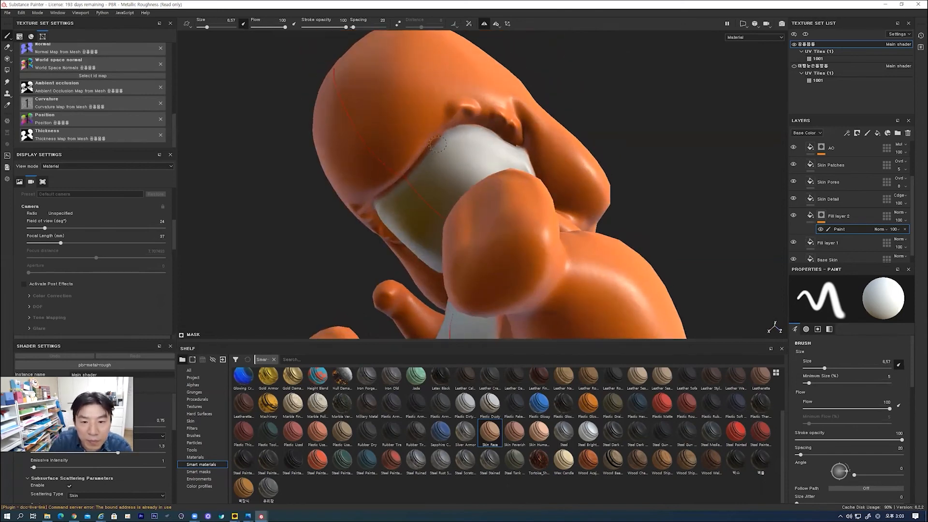
left_click_drag(443, 136, 437, 142)
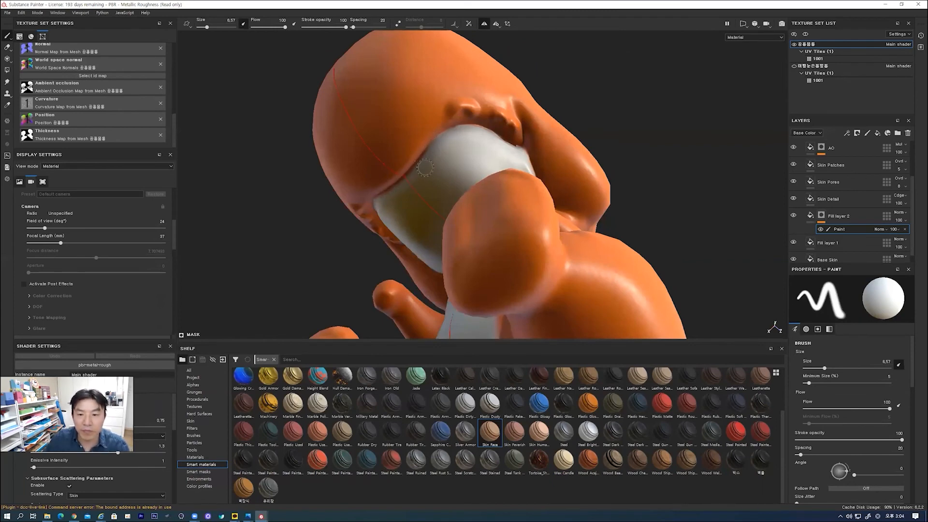
- Widen the near-white area along the sides of the neck, chest and belly
left_click_drag(425, 170, 641, 207, "alt")
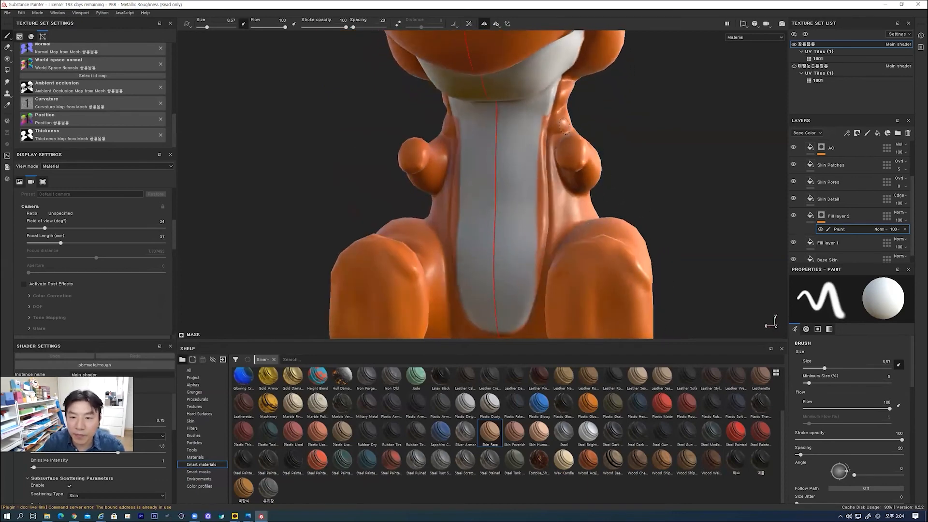
left_click_drag(542, 107, 534, 245)
mouse_move(538, 211)
left_mouse_down()
mouse_move(544, 194)
mouse_move(535, 274)
left_mouse_up()
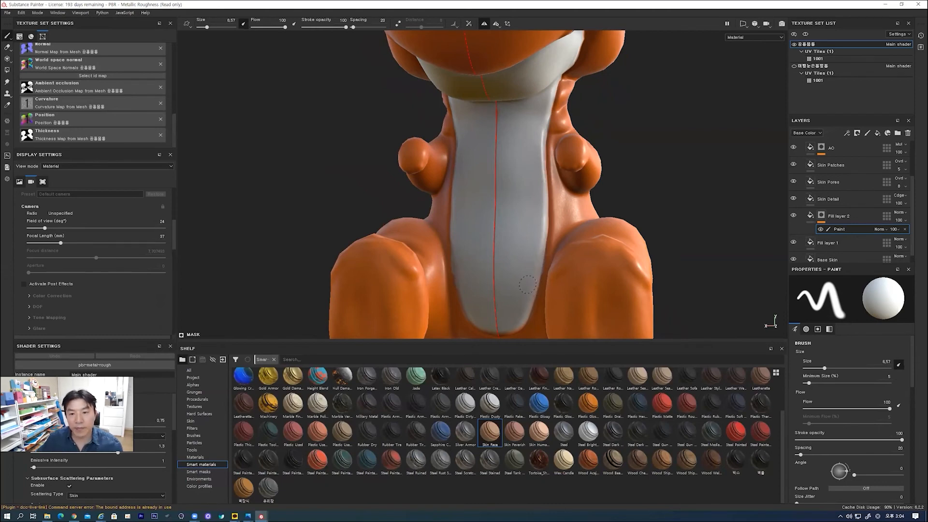
middle_click_drag(539, 177, 555, 41, "alt")
mouse_move(534, 197)
right_mouse_down("alt")
mouse_move(530, 286)
mouse_move(544, 269)
mouse_move(543, 199)
right_mouse_up("alt")
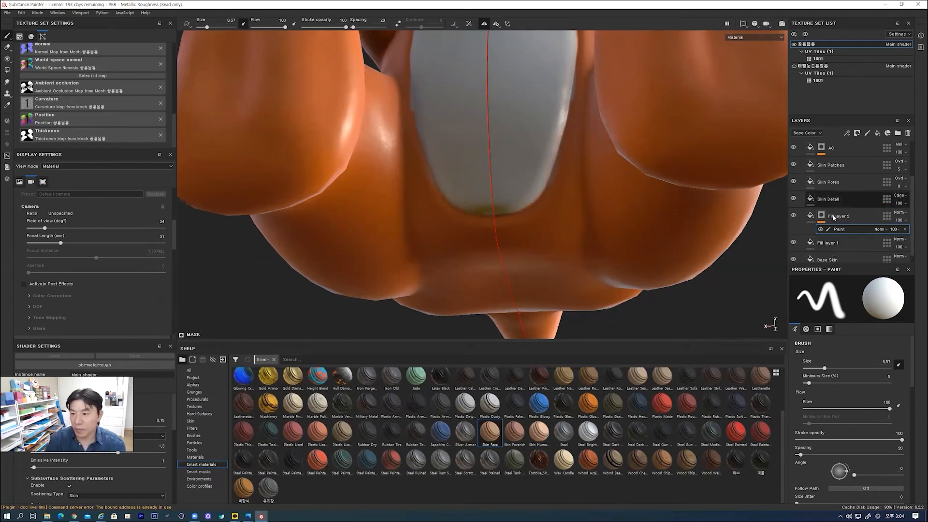
left_click(8, 47)
key("bracketleft")
key("bracketleft")
key("bracketleft")
key("bracketleft")
key("bracketleft")
key("bracketleft")
key("bracketleft")
key("bracketleft")
key("bracketleft")
key("bracketleft")
key("bracketleft")
key("bracketright")
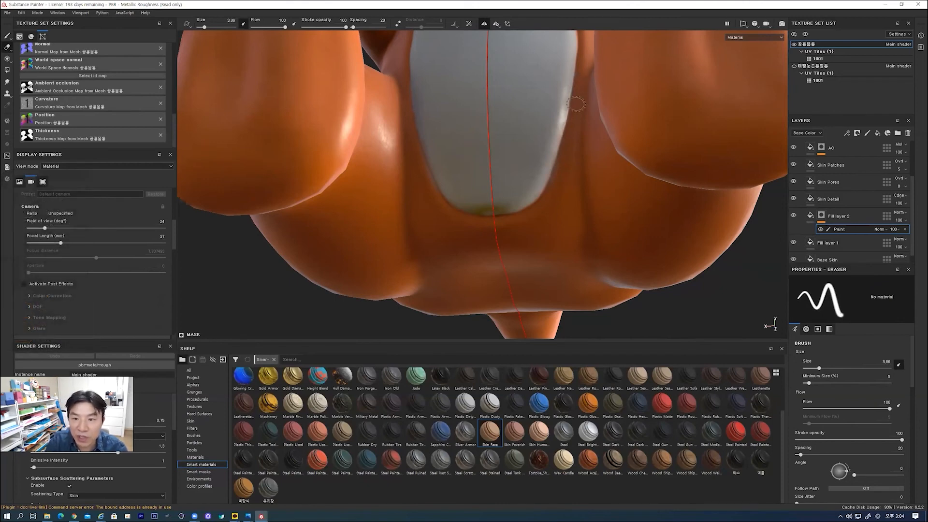
left_click(7, 37)
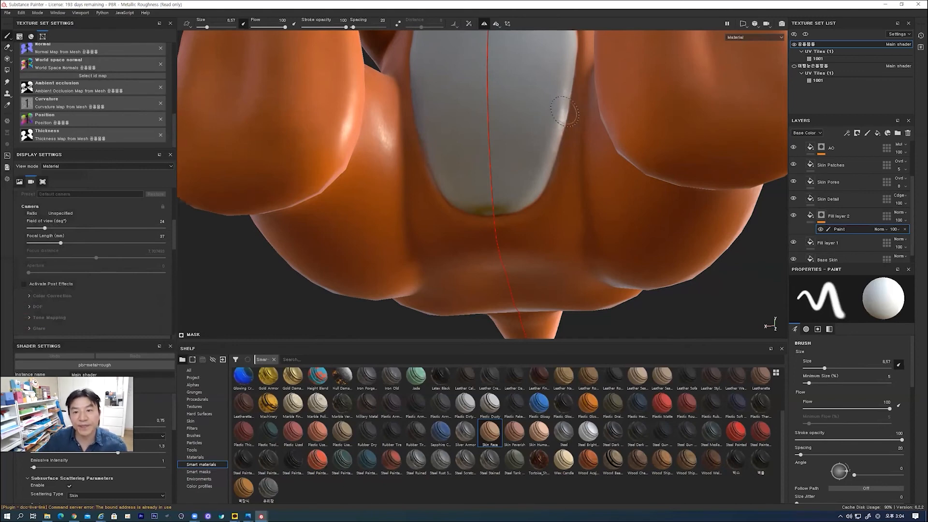
- Reduce the brush size to about 1.9 and refine the near-white edge on the chest beside the arm
left_click_drag(562, 114, 520, 170, "alt")
middle_click_drag(517, 213, 507, 319, "alt")
middle_click_drag(575, 131, 553, 288, "alt")
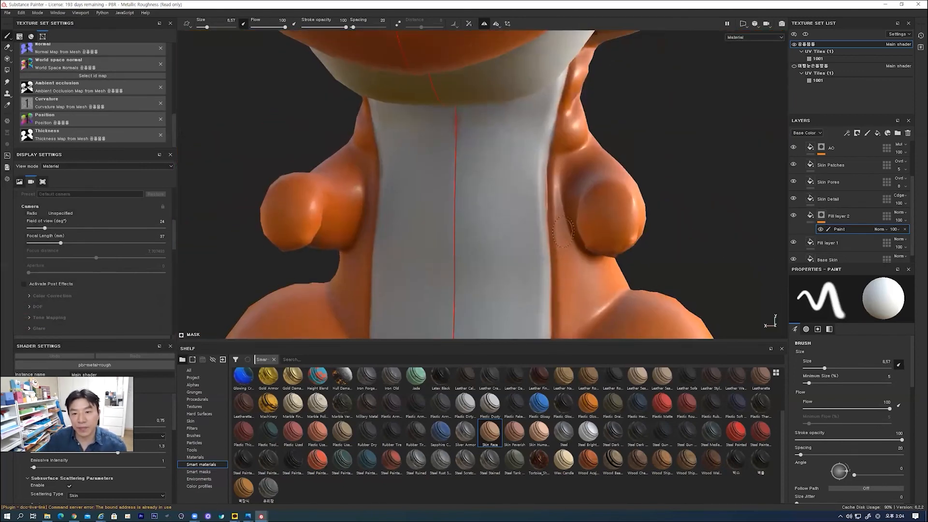
scroll(563, 231, "up", 5)
left_click_drag(564, 231, 538, 255, "alt")
key("bracketleft")
key("bracketleft")
key("bracketleft")
key("bracketleft")
key("bracketleft")
key("bracketleft")
key("bracketleft")
key("bracketleft")
key("bracketleft")
key("bracketleft")
key("bracketleft")
key("bracketleft")
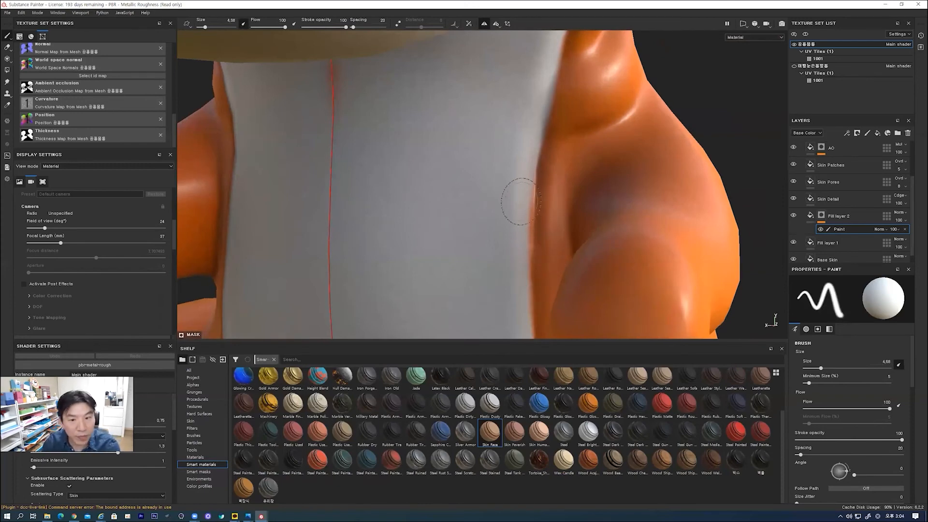
left_click_drag(530, 169, 527, 250)
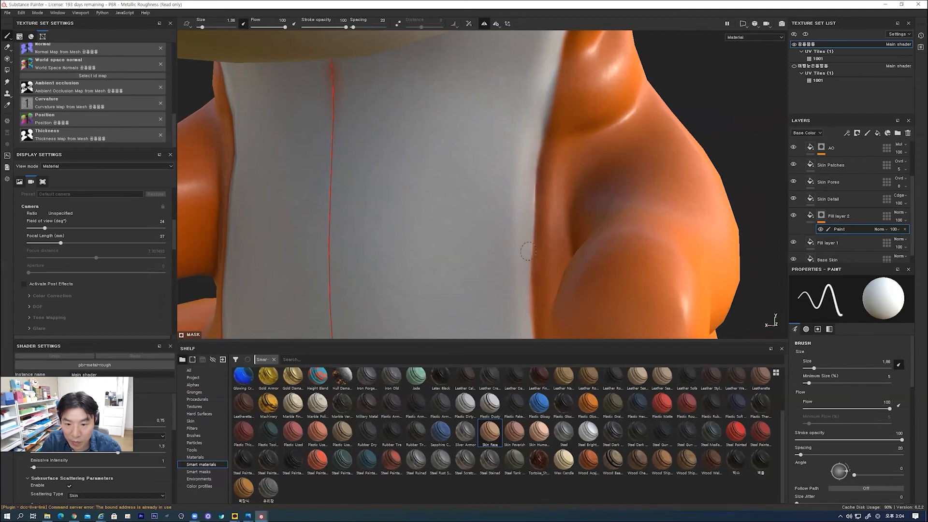
left_click_drag(527, 293, 525, 298)
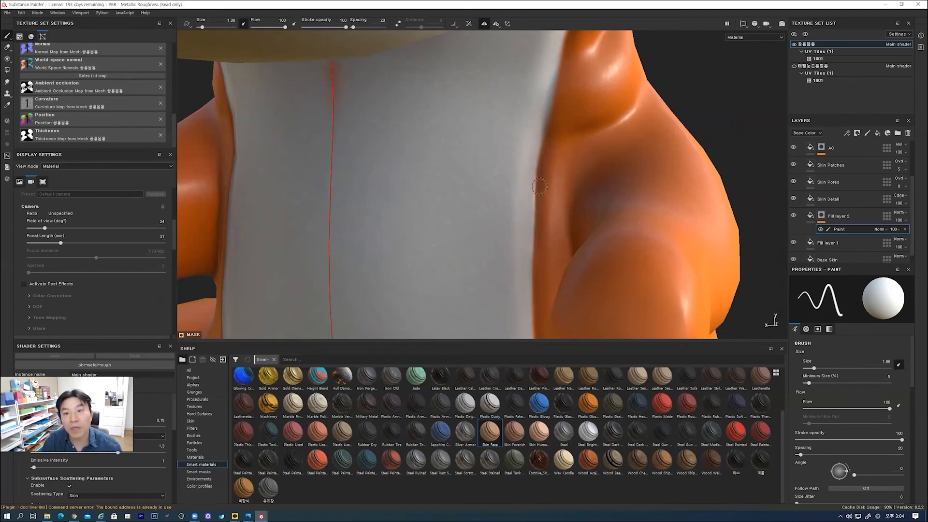
- Make the eyes-and-teeth texture set visible again and check the whole dinosaur
right_click_drag(657, 193, 621, 28, "alt")
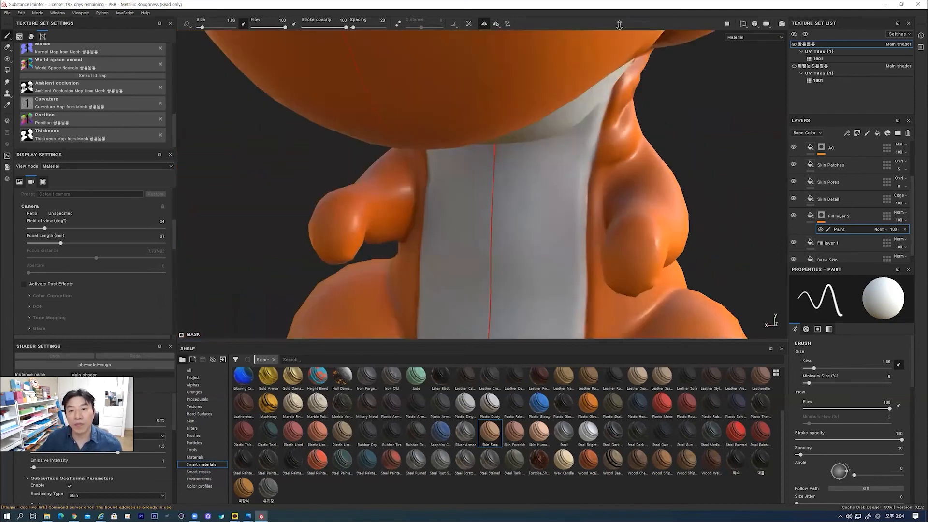
middle_click_drag(556, 104, 626, 148, "alt")
left_click_drag(625, 149, 472, 166, "alt")
right_click_drag(472, 165, 511, 103, "alt")
left_click_drag(525, 131, 515, 99, "alt")
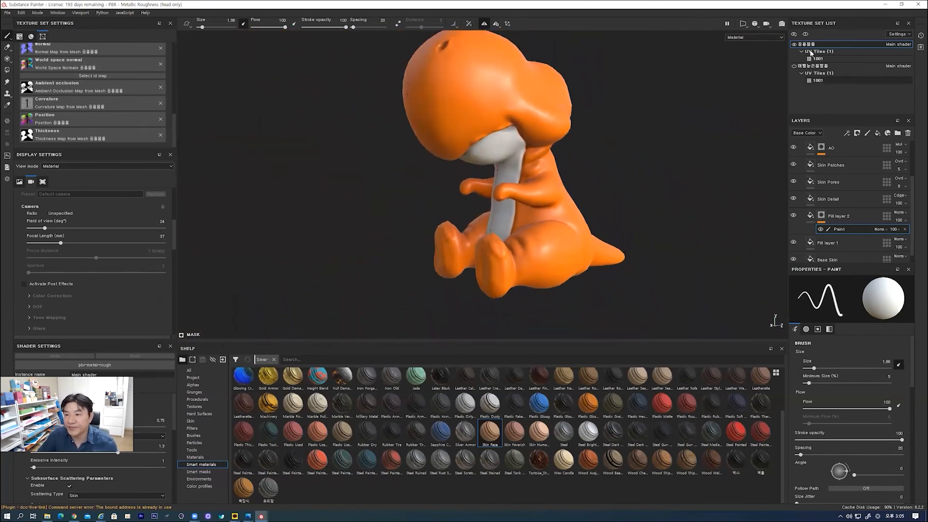
left_click(794, 66)
left_click_drag(607, 172, 629, 205, "alt")
middle_click_drag(631, 174, 628, 199, "alt")
right_click_drag(628, 199, 628, 217, "alt")
left_click_drag(628, 213, 595, 214, "alt")
scroll(804, 232, "down", 1)
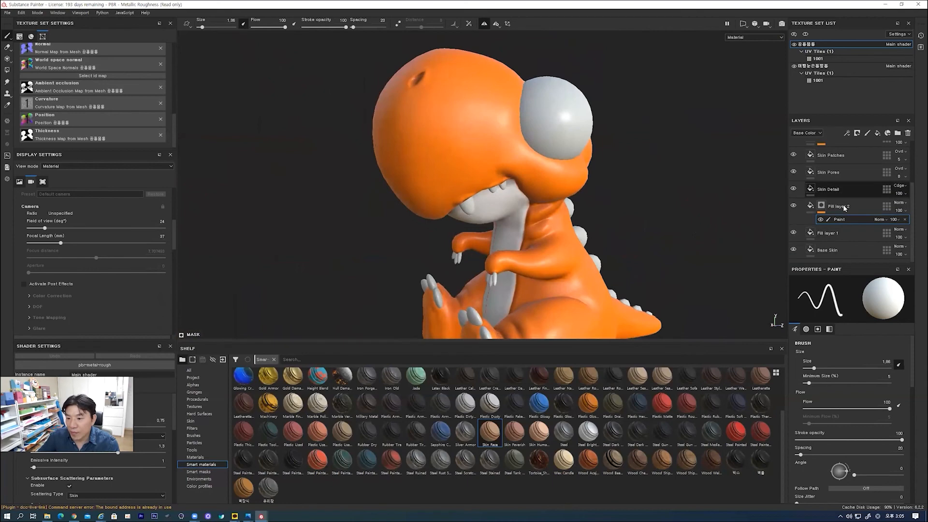
- Add a white mask to the orange fill layer and add a paint effect to that mask
left_click(793, 234)
left_click(793, 234)
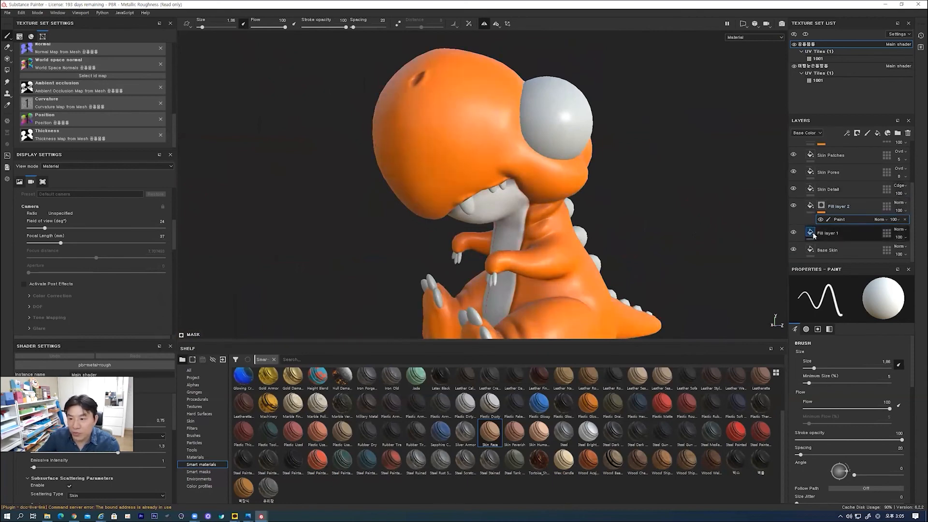
right_click(810, 234)
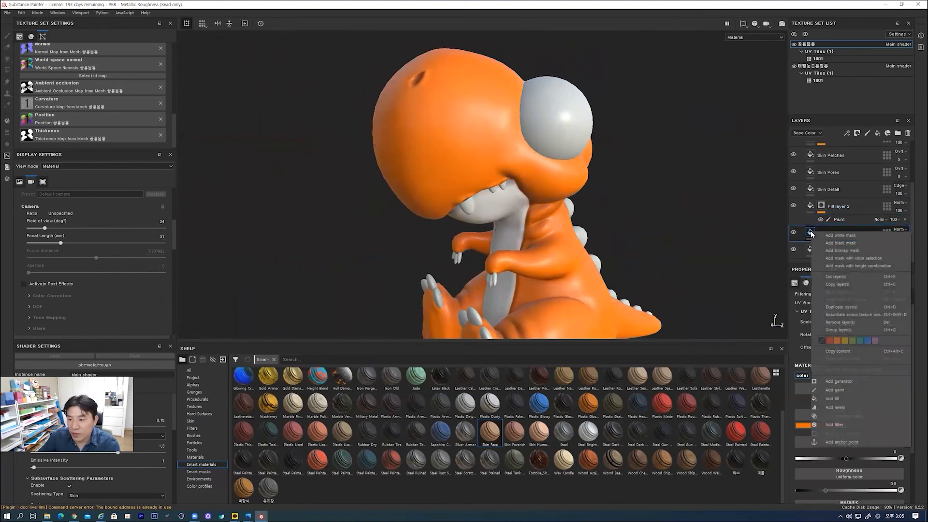
left_click(820, 243)
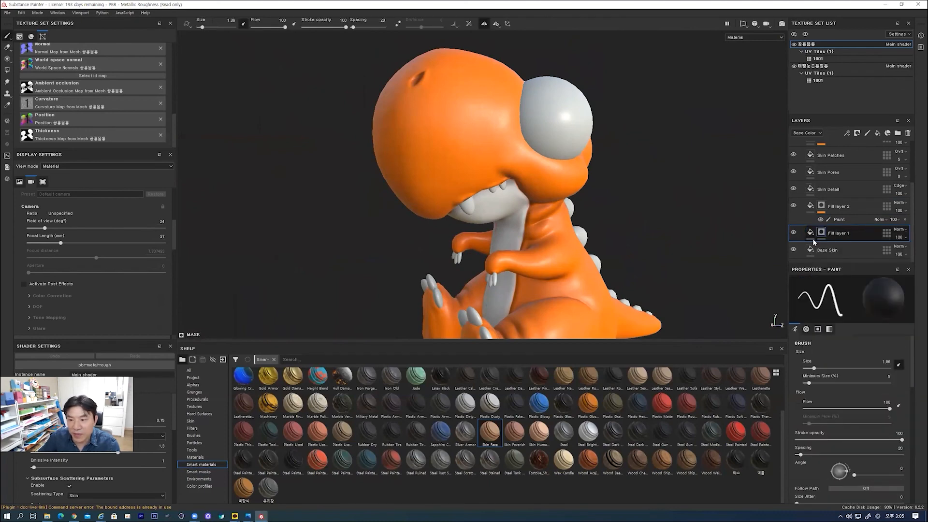
right_click(821, 236)
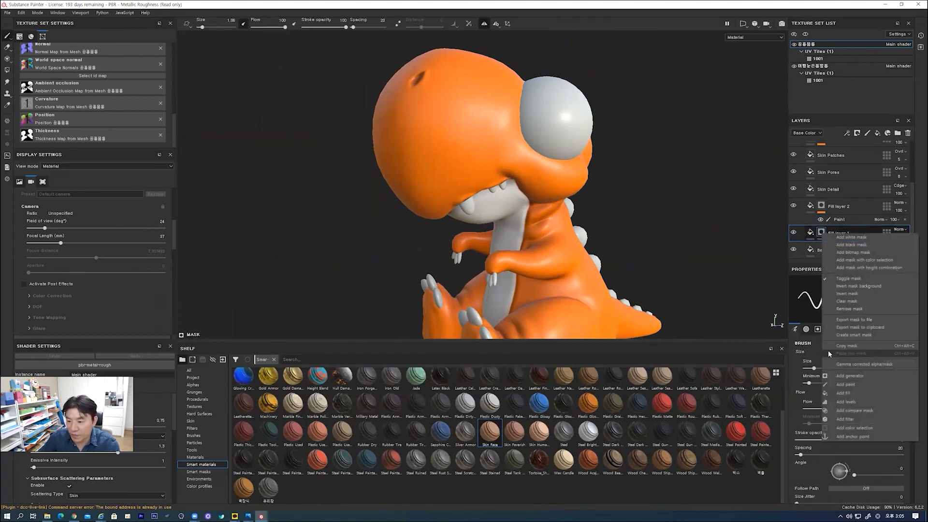
left_click(845, 385)
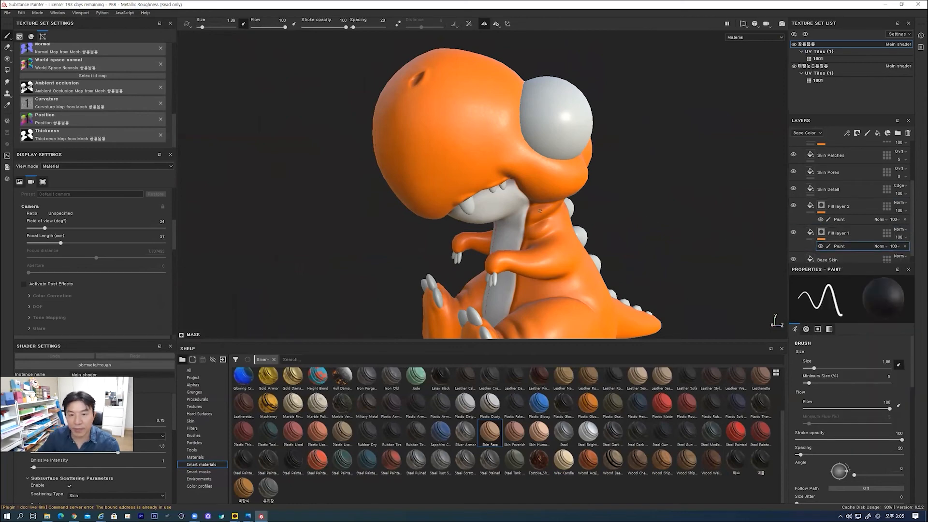
- Increase the mask paint brush size to 28.86
key("bracketright")
key("bracketright")
key("bracketright")
key("bracketright")
key("bracketright")
key("bracketright")
key("bracketright")
key("bracketright")
key("bracketright")
key("bracketright")
key("bracketright")
key("bracketright")
key("bracketright")
key("bracketright")
key("bracketright")
key("bracketright")
key("bracketright")
key("bracketright")
key("bracketright")
key("bracketright")
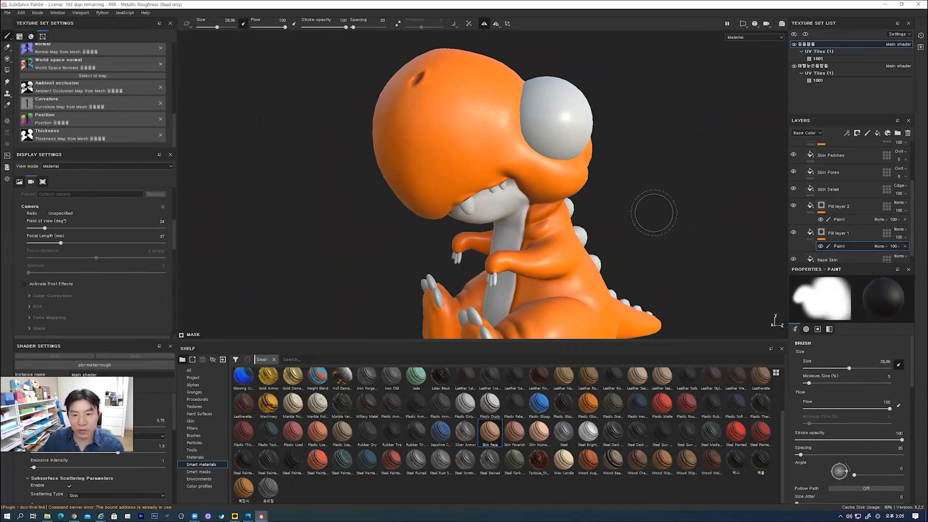
mouse_move(696, 181)
right_mouse_down("alt")
mouse_move(673, 180)
mouse_move(676, 218)
mouse_move(694, 170)
right_mouse_up("alt")
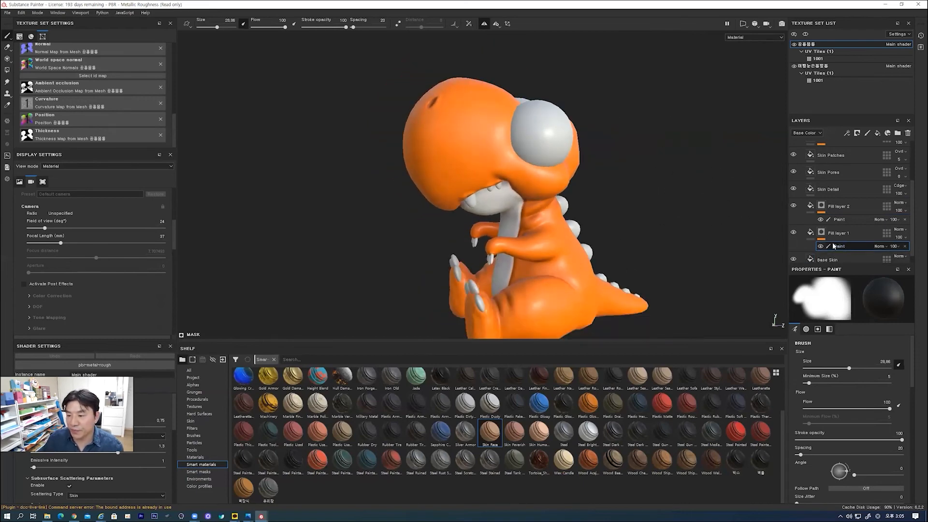
- Add a new fill layer directly above the orange fill layer
left_click(853, 231)
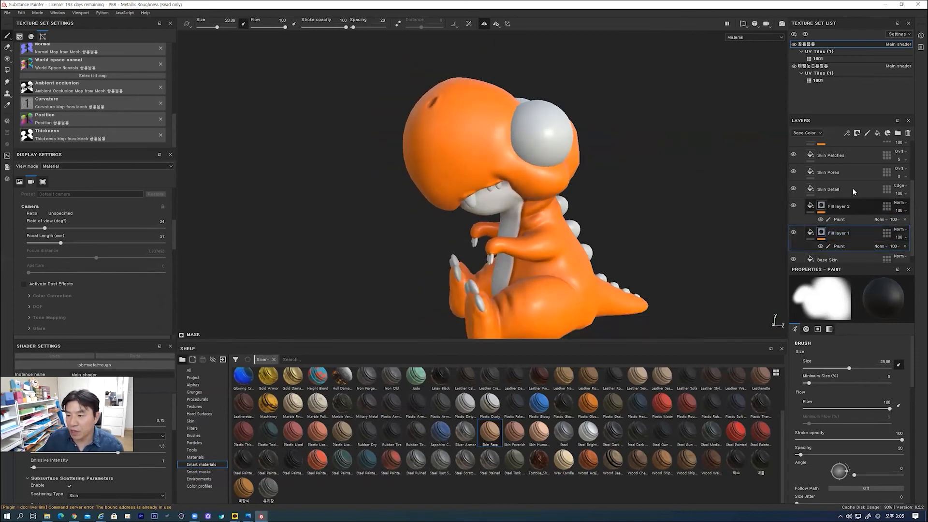
left_click(877, 134)
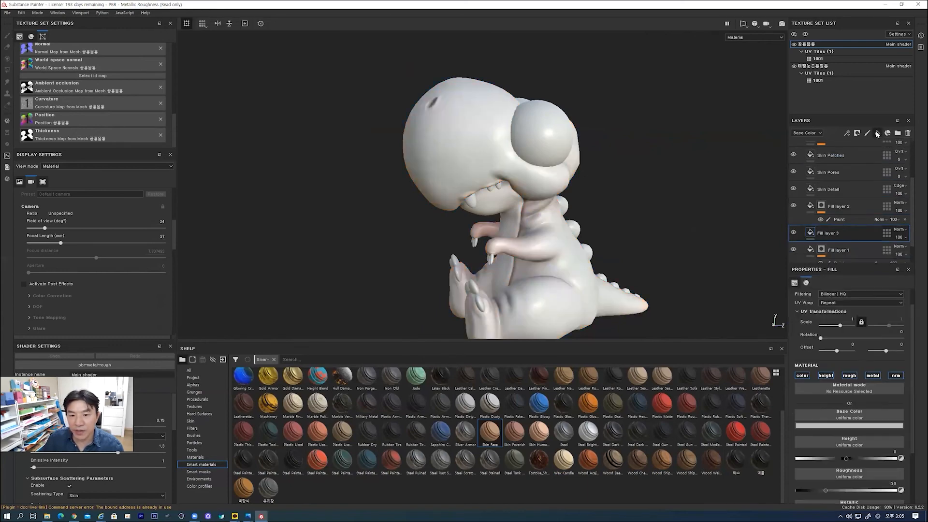
- Give the new fill layer a muted red base color (R 0.222, G 0.044, B 0.044) and a black mask with a paint effect
left_click(845, 425)
mouse_move(856, 467)
left_mouse_down()
mouse_move(845, 463)
mouse_move(854, 468)
left_mouse_up()
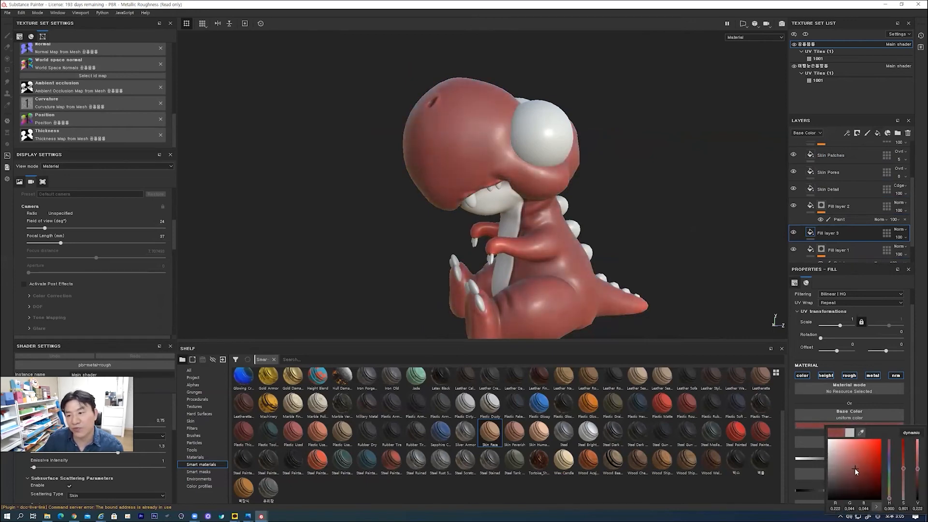
left_click(813, 235)
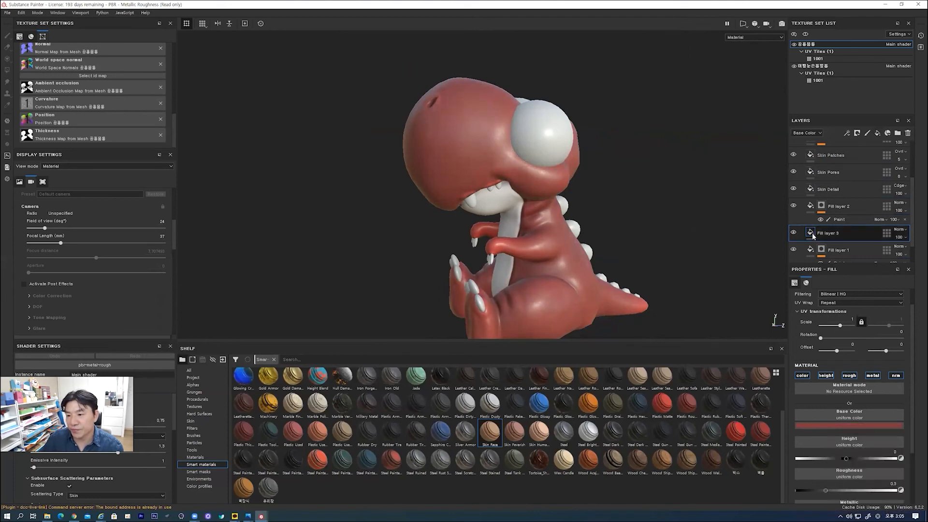
right_click(812, 234)
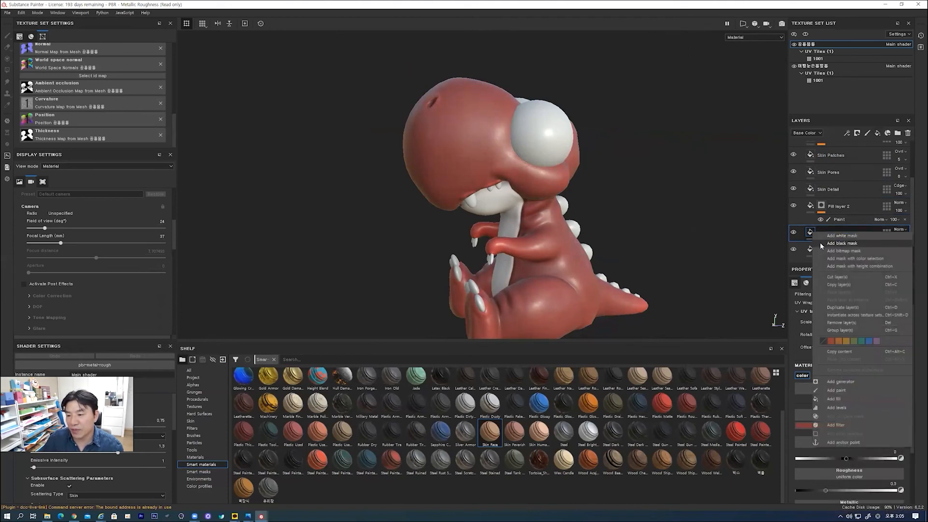
left_click(820, 243)
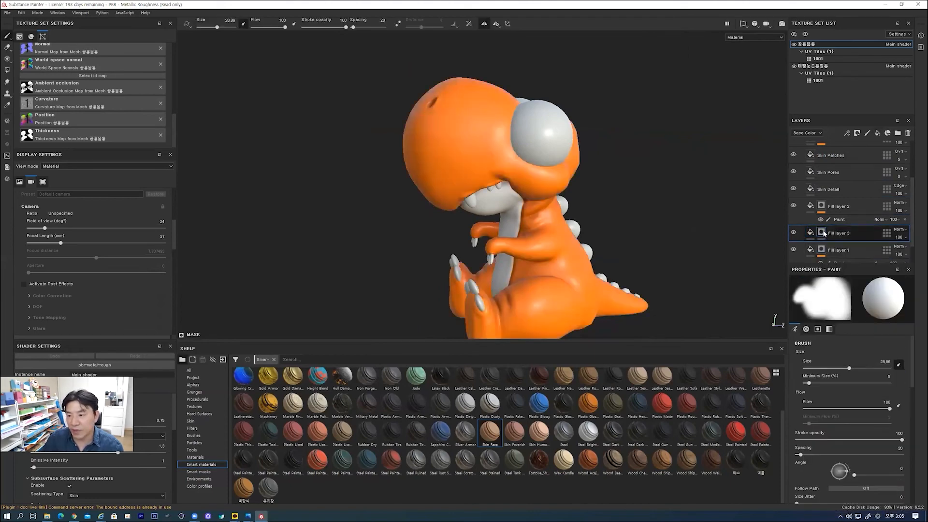
right_click(823, 233)
left_click(843, 383)
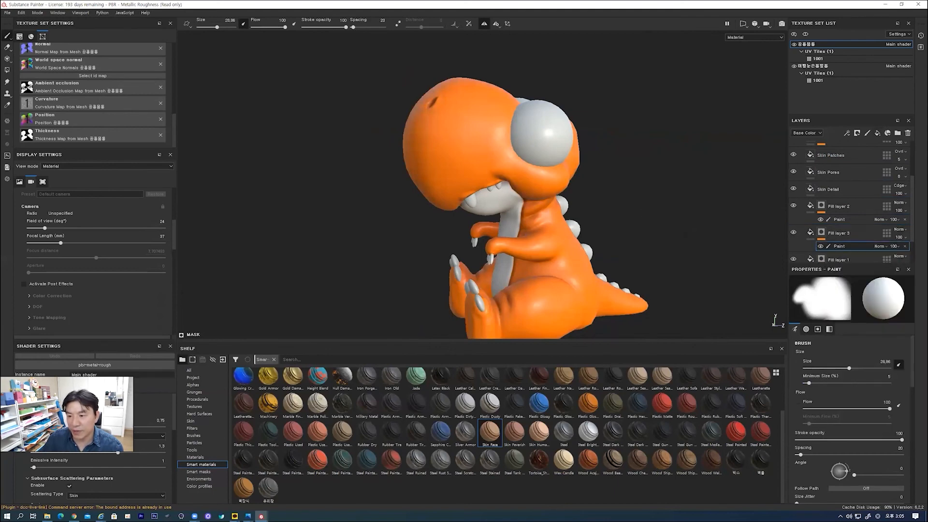
- Paint a patch on the side of the snout and recolor the layer to a darker shade of the sampled skin orange (R 0.558, G 0.118, B 0.001)
left_click_drag(438, 167, 480, 165)
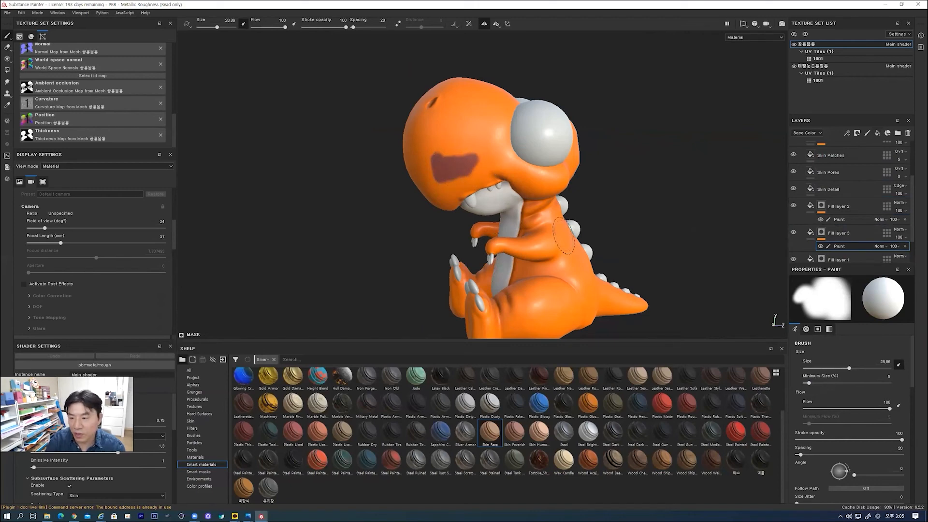
left_click(810, 234)
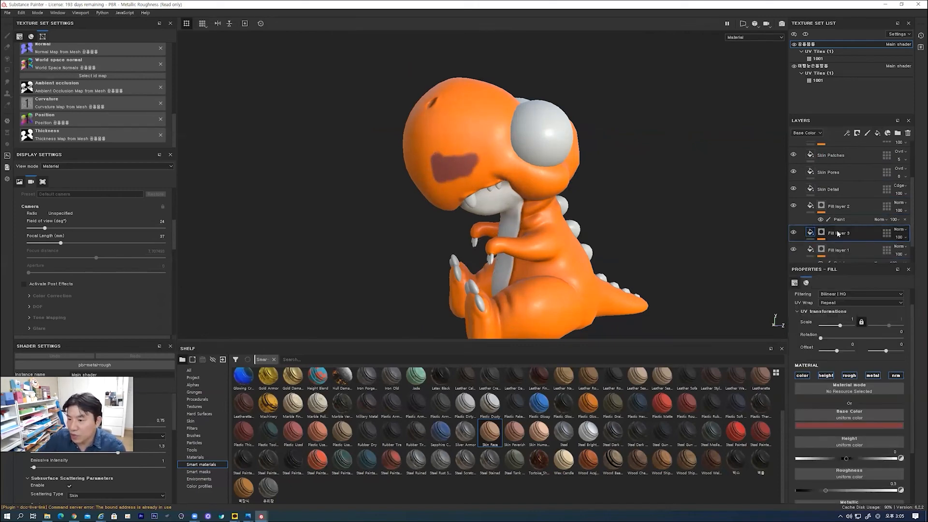
left_click(863, 426)
left_click(655, 240)
left_click(504, 161)
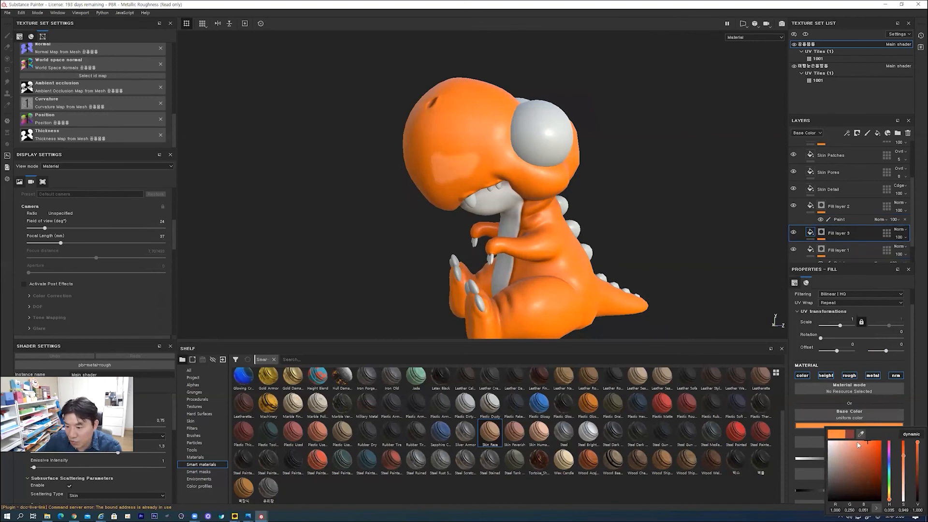
mouse_move(868, 442)
left_mouse_down()
mouse_move(874, 460)
mouse_move(879, 455)
left_mouse_up()
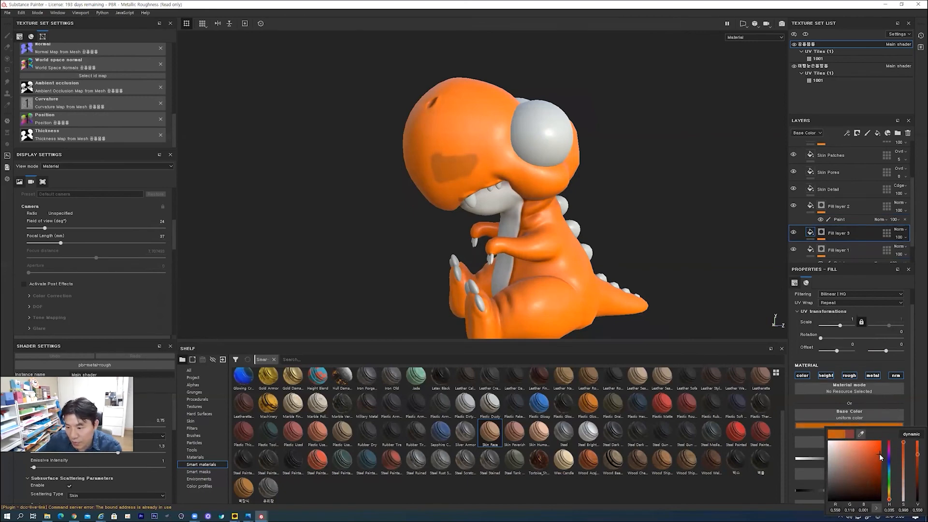
- Extend the mask painting across the lower half of the snout, back to the corner of the mouth
mouse_move(632, 184)
left_mouse_down("alt")
mouse_move(646, 190)
mouse_move(592, 218)
left_mouse_up("alt")
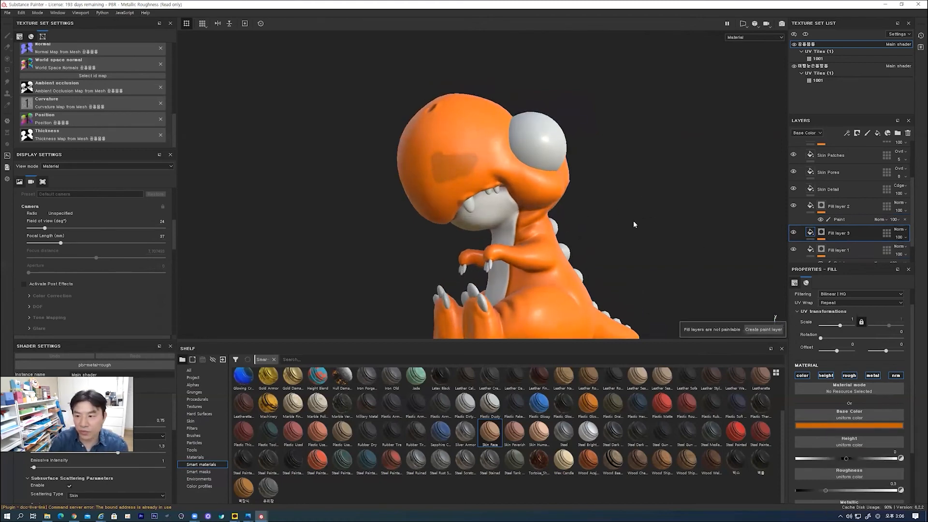
left_click(822, 239)
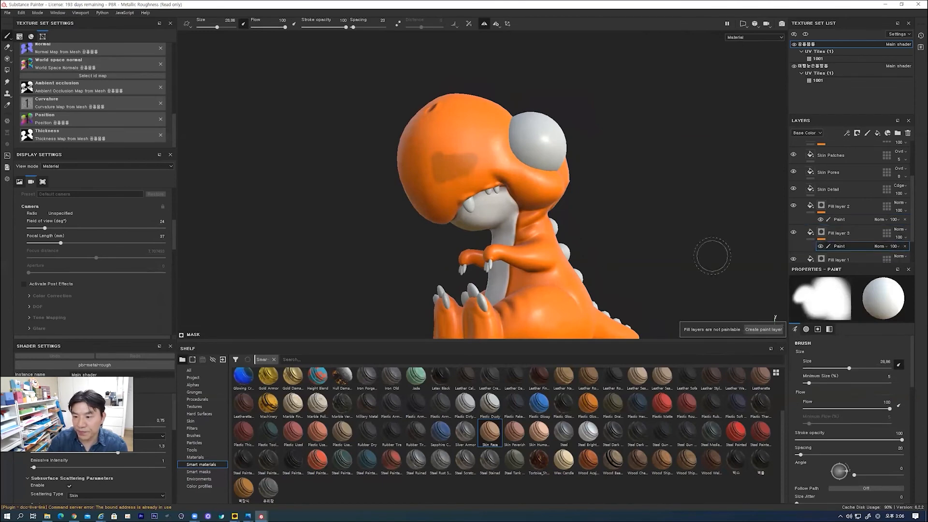
mouse_move(439, 170)
left_mouse_down()
mouse_move(464, 177)
mouse_move(451, 191)
mouse_move(488, 157)
mouse_move(493, 165)
left_mouse_up()
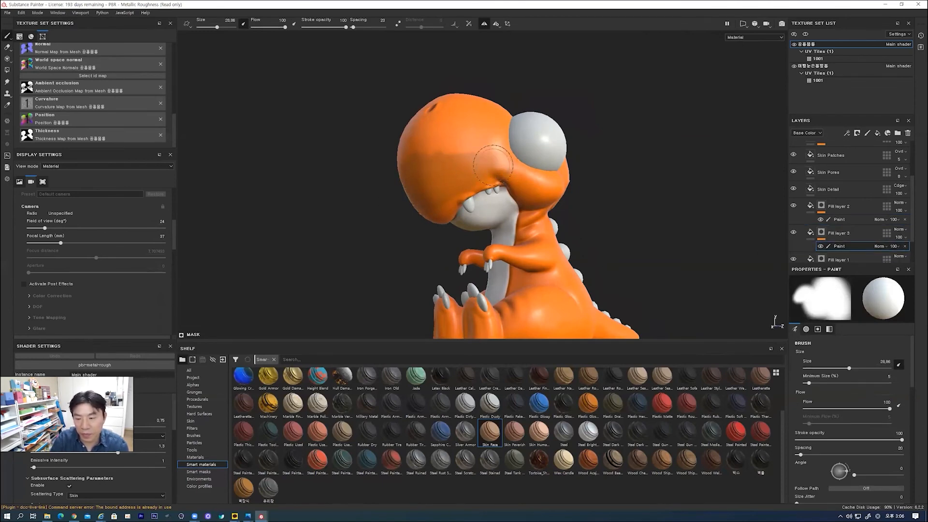
- Darken the masked fill layer's base color to brown (R 0.222, G 0.047, B 0.001)
left_click(821, 238)
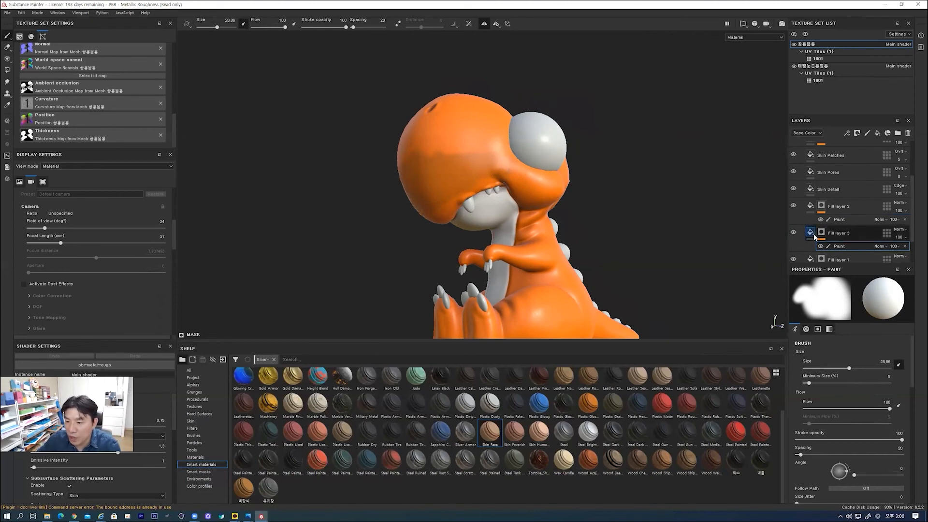
left_click(857, 425)
left_click_drag(877, 450, 877, 472)
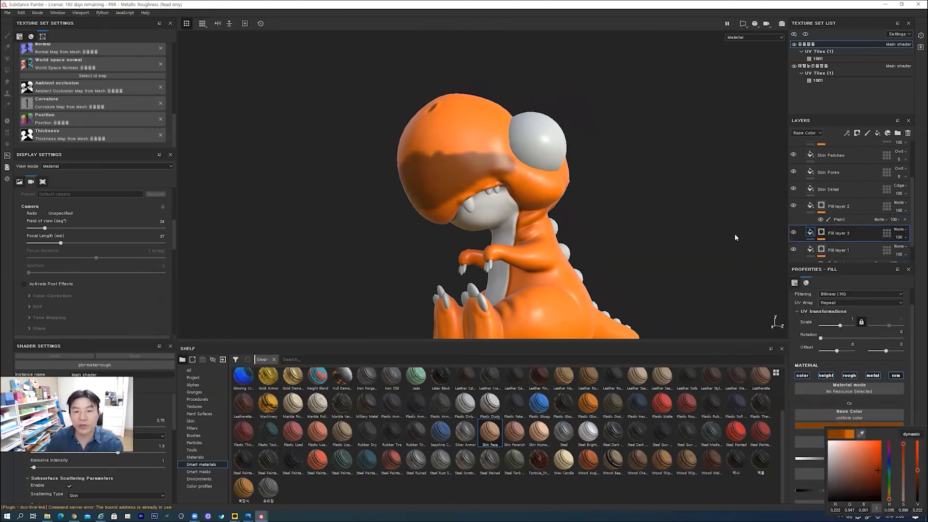
left_click(619, 191)
left_click_drag(619, 191, 614, 203, "alt")
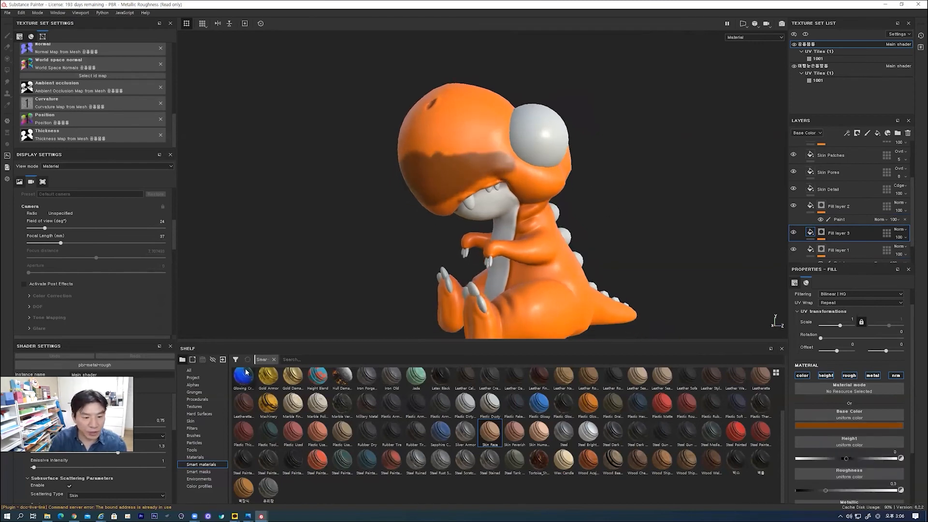
- Paint the layer's mask along the upper lip and cheek with an artistic brush enlarged to size 21.84
left_click(208, 435)
left_click(269, 382)
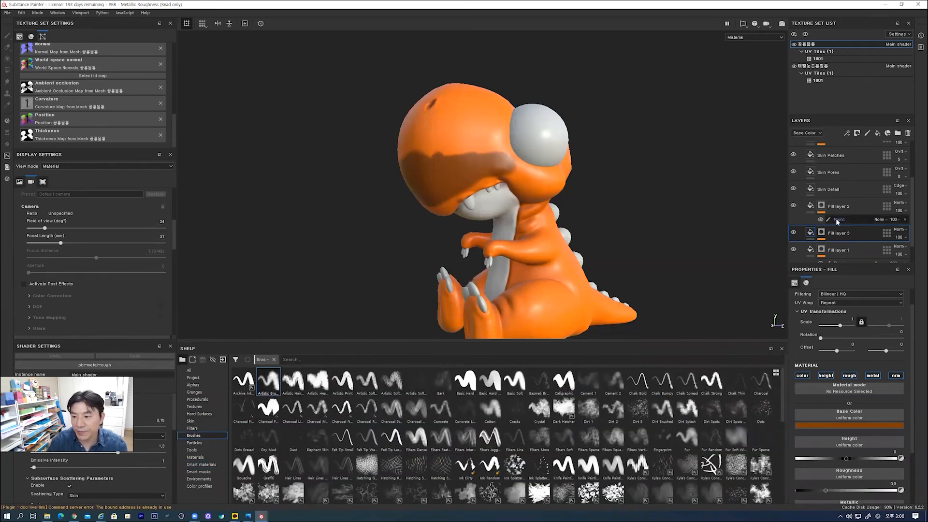
left_click(822, 233)
left_click(833, 246)
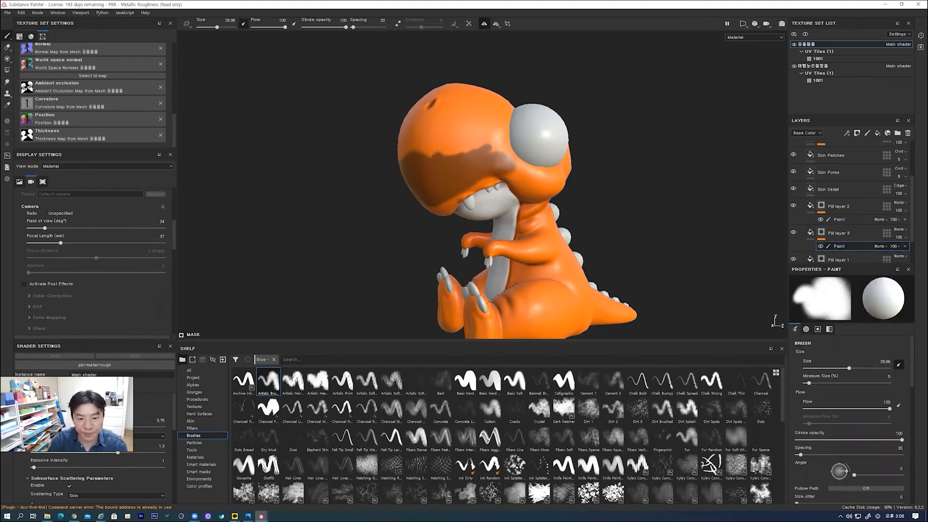
left_click(271, 384)
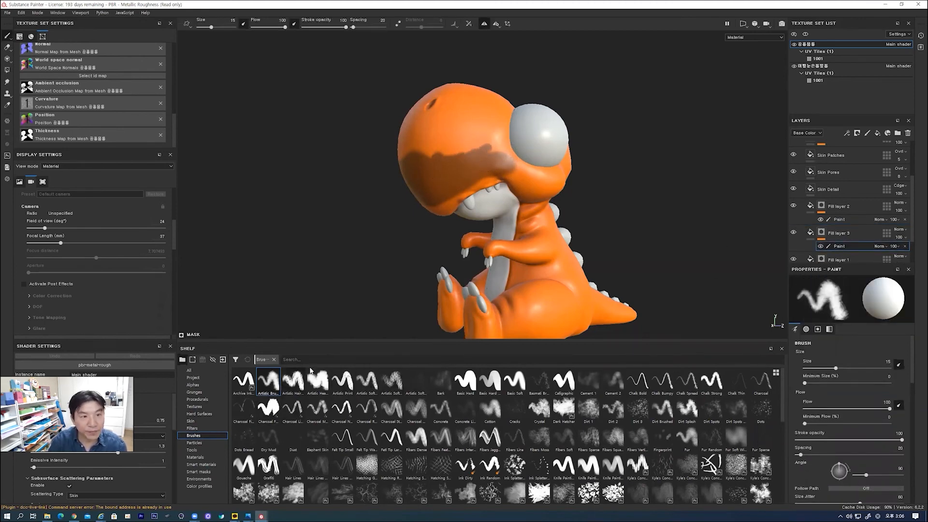
mouse_move(487, 168)
left_mouse_down()
mouse_move(498, 146)
mouse_move(524, 174)
mouse_move(554, 184)
left_mouse_up()
right_click_drag(544, 184, 551, 184, "ctrl")
mouse_move(518, 177)
left_mouse_down()
mouse_move(476, 186)
mouse_move(495, 177)
mouse_move(475, 184)
mouse_move(486, 181)
left_mouse_up()
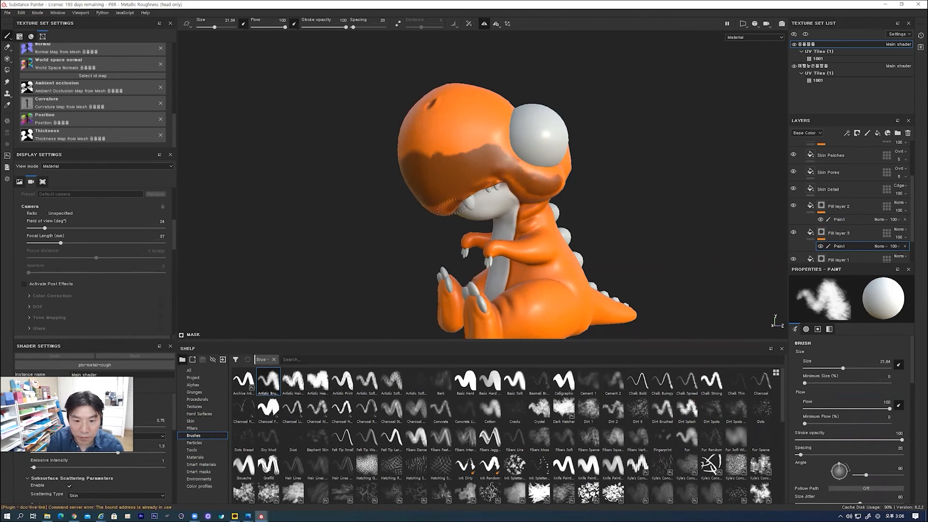
- Paint dark patches around the nostrils on top of the snout with the same artistic brush
mouse_move(404, 242)
left_mouse_down("alt")
mouse_move(471, 198)
mouse_move(407, 213)
left_mouse_up("alt")
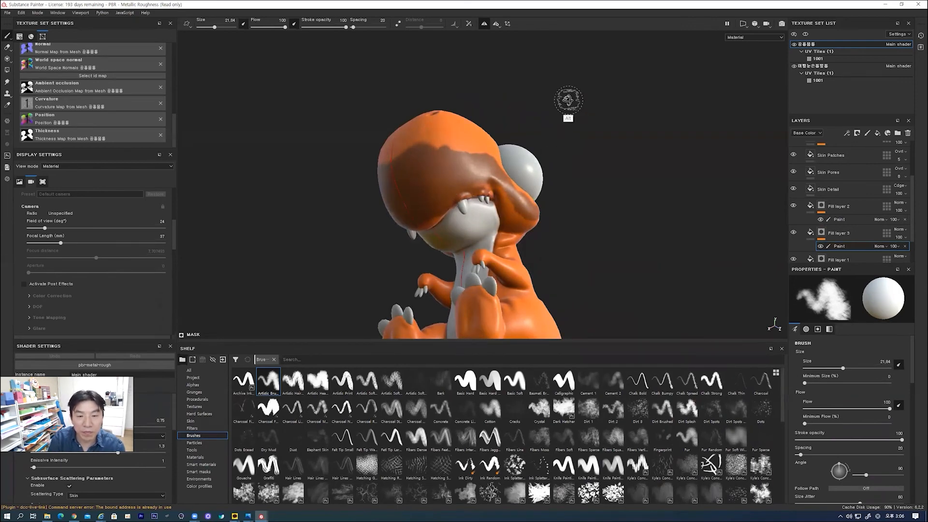
left_click_drag(569, 99, 483, 159, "alt")
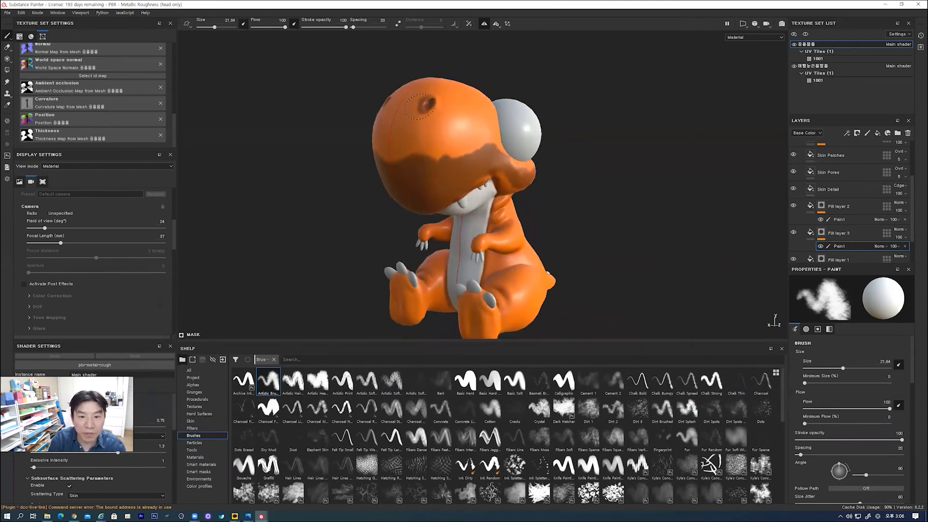
mouse_move(414, 102)
left_mouse_down()
mouse_move(409, 129)
mouse_move(441, 117)
mouse_move(425, 122)
mouse_move(395, 108)
mouse_move(410, 125)
left_mouse_up()
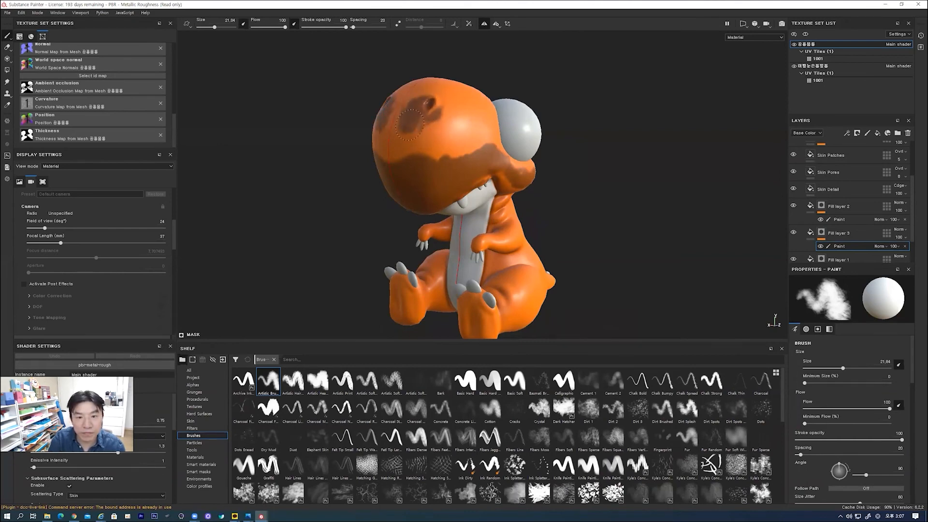
- Roughen the upper edge of the dark snout area with the Bark brush at flow 36
left_click(440, 382)
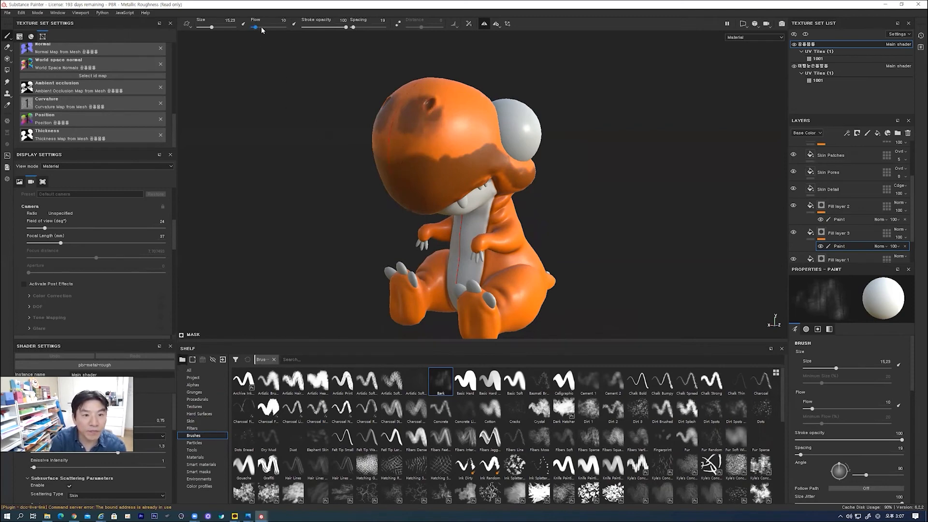
left_click_drag(260, 30, 264, 28)
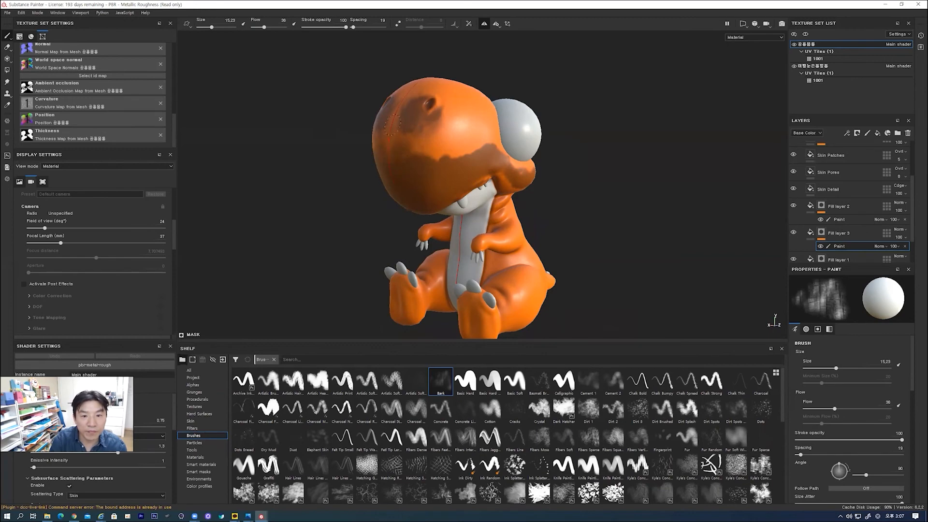
left_click_drag(438, 161, 482, 148)
left_click_drag(612, 199, 551, 184, "alt")
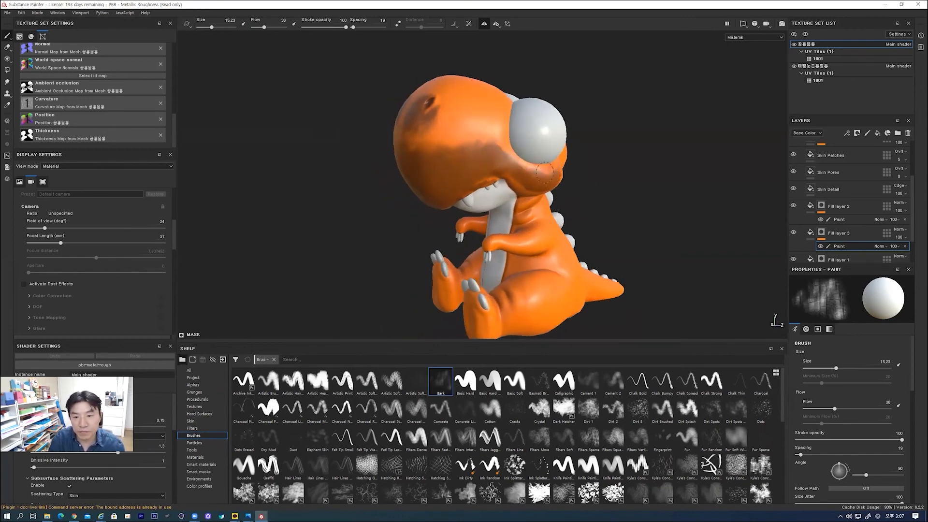
- Paint bark-textured dark patches onto the neck, thigh and feet in the layer's mask
left_click_drag(617, 180, 572, 164, "alt")
mouse_move(524, 184)
left_mouse_down()
mouse_move(548, 227)
mouse_move(537, 230)
mouse_move(544, 271)
mouse_move(534, 275)
left_mouse_up()
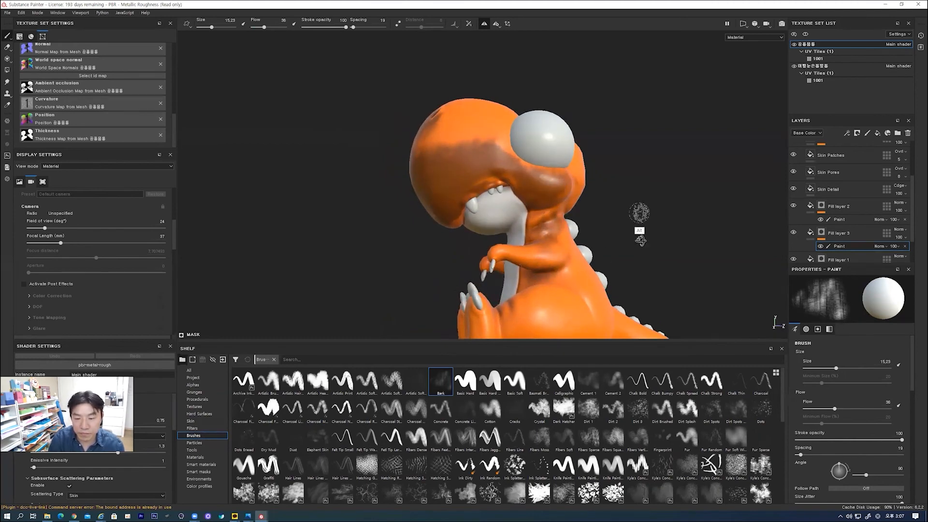
left_click_drag(639, 212, 634, 244, "alt")
mouse_move(522, 299)
left_mouse_down()
mouse_move(566, 283)
mouse_move(580, 293)
mouse_move(569, 321)
left_mouse_up()
mouse_move(675, 257)
left_mouse_down("alt")
mouse_move(671, 213)
mouse_move(657, 257)
left_mouse_up("alt")
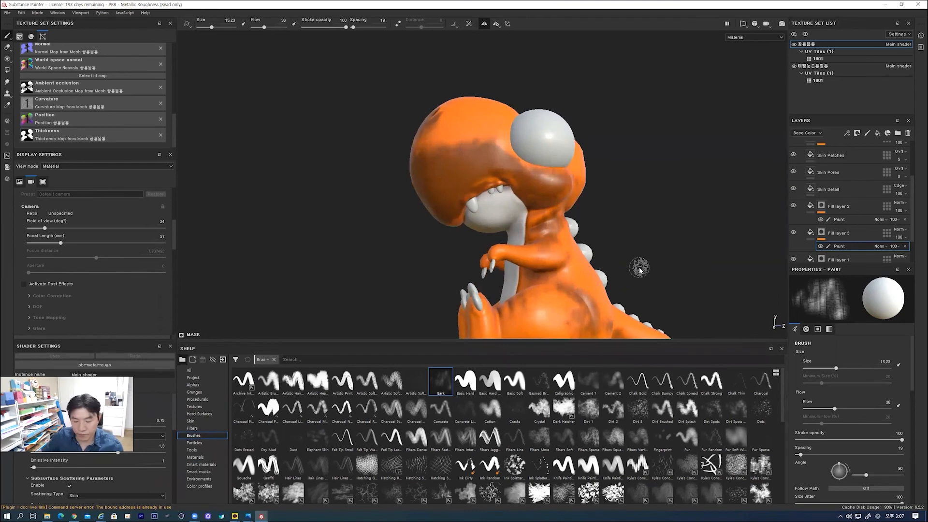
middle_click_drag(607, 251, 562, 182, "alt")
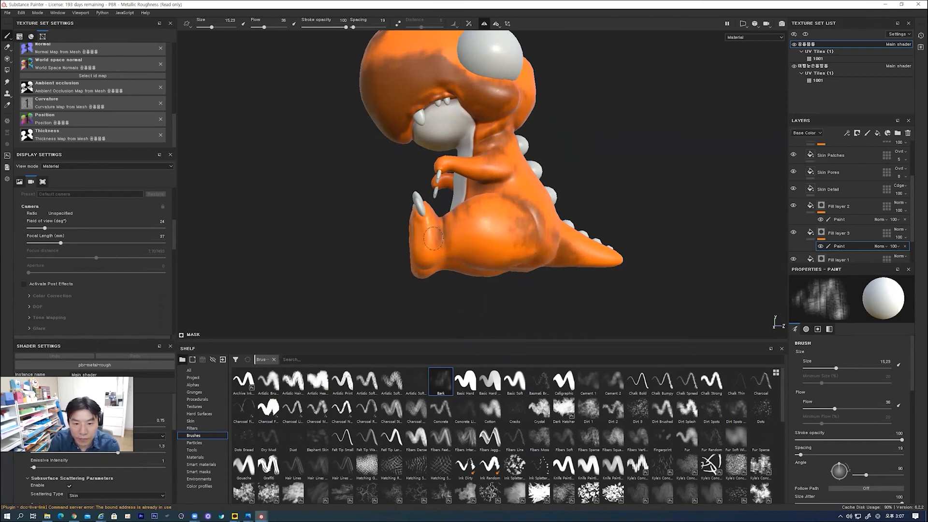
mouse_move(611, 201)
left_mouse_down("alt")
mouse_move(677, 190)
mouse_move(495, 231)
left_mouse_up("alt")
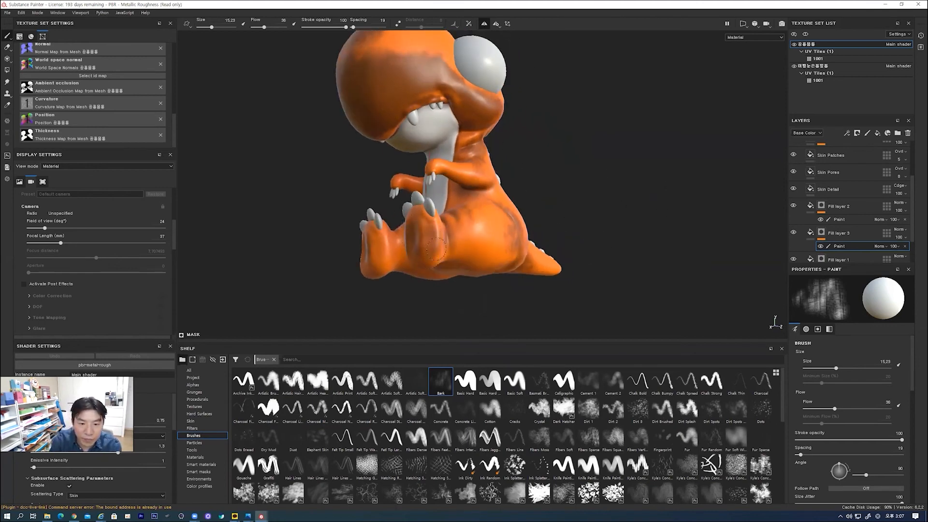
left_click_drag(658, 202, 614, 212, "alt")
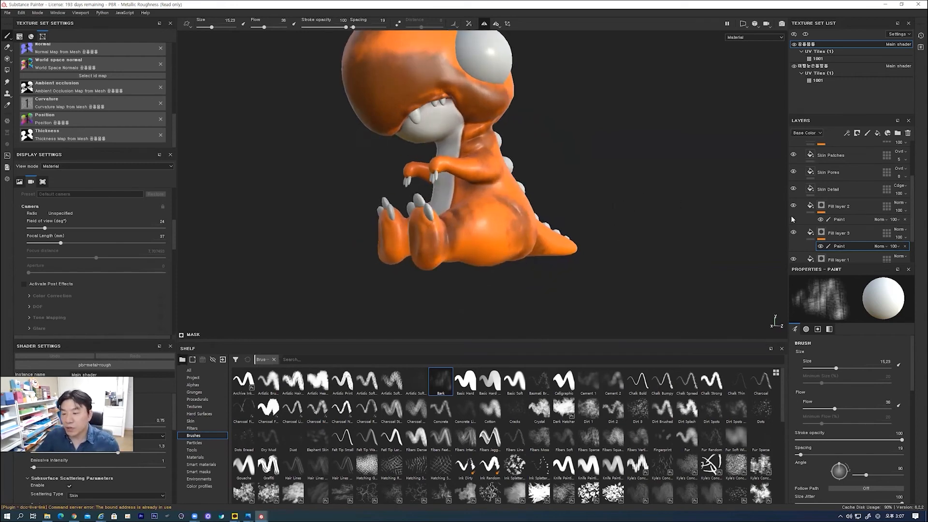
- Change the masked fill layer's base color to deep red (R 0.258, G 0.009, B 0.009)
left_click(810, 235)
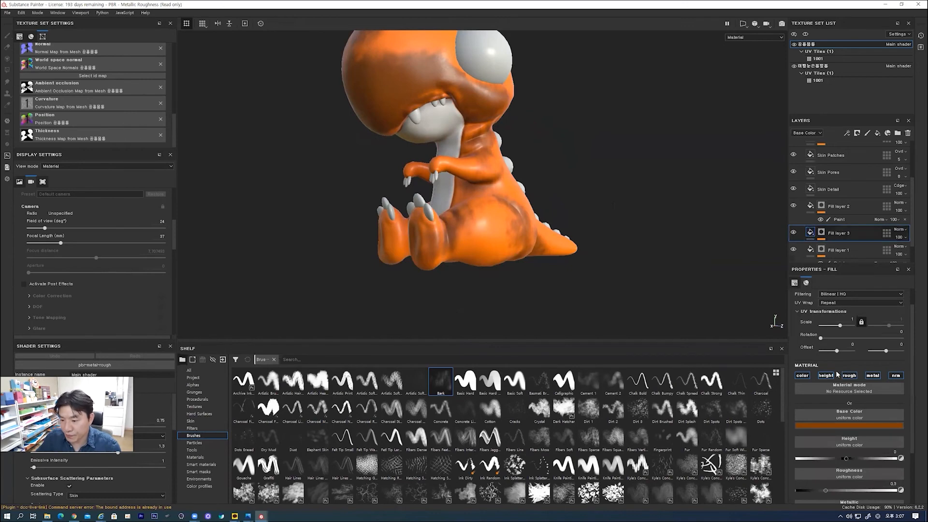
left_click(851, 425)
mouse_move(876, 473)
left_mouse_down()
mouse_move(891, 501)
mouse_move(870, 470)
left_mouse_up()
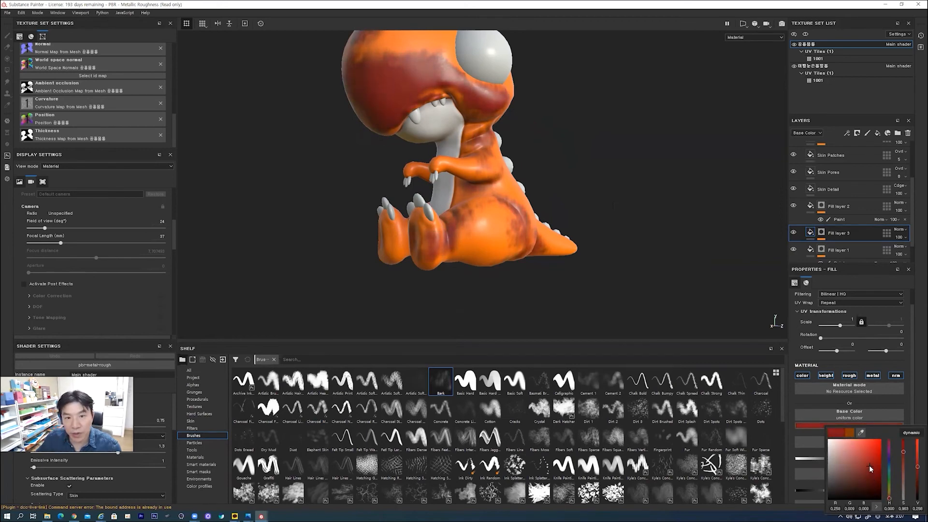
- Paint red mottling over the side of the head, neck, back and hip in the layer's mask with the Cracks brush at size 40.4
left_click_drag(630, 267, 576, 205, "alt")
middle_click_drag(577, 160, 555, 215, "alt")
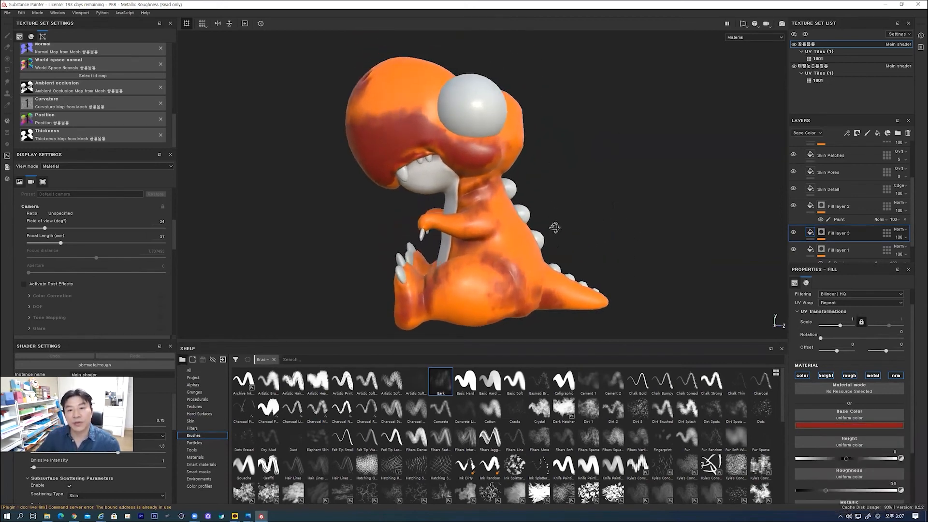
left_click_drag(555, 215, 506, 215, "alt")
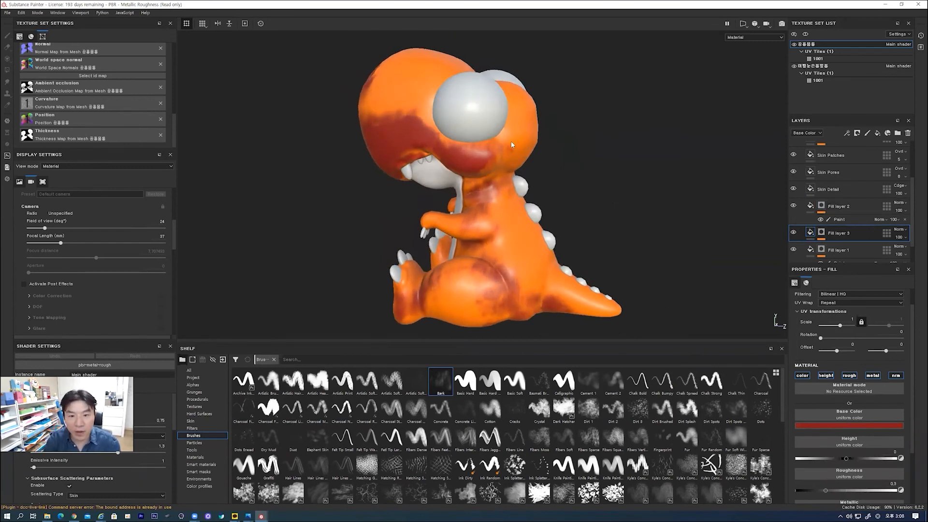
left_click(823, 240)
left_click(830, 247)
mouse_move(567, 146)
left_mouse_down("alt")
mouse_move(529, 162)
mouse_move(512, 123)
mouse_move(528, 121)
mouse_move(517, 133)
mouse_move(499, 106)
mouse_move(485, 134)
mouse_move(426, 139)
mouse_move(419, 108)
mouse_move(429, 83)
mouse_move(414, 100)
mouse_move(437, 73)
mouse_move(418, 141)
left_mouse_up("alt")
left_click(515, 410)
mouse_move(489, 206)
left_mouse_down()
mouse_move(513, 270)
mouse_move(498, 255)
left_mouse_up()
right_click_drag(499, 255, 481, 255, "ctrl")
left_click_drag(498, 270, 500, 273)
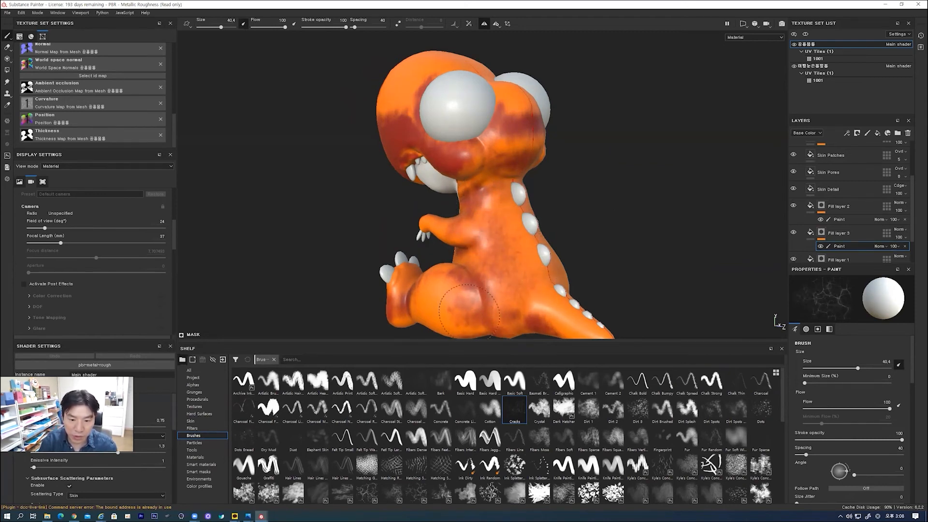
- Add finer mottling to the head, body and thigh in the red layer's mask with the Bark brush at size 15.23, flow 11
left_click(439, 385)
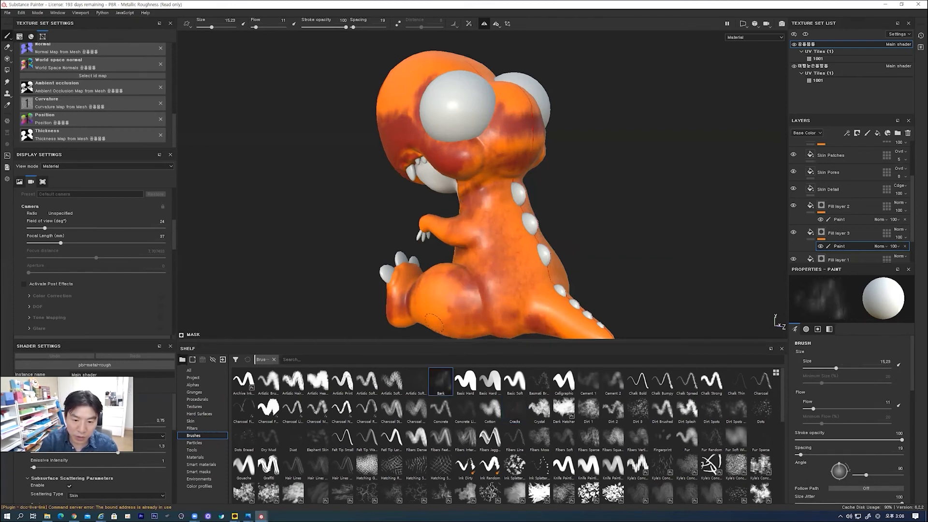
left_click_drag(525, 271, 524, 291)
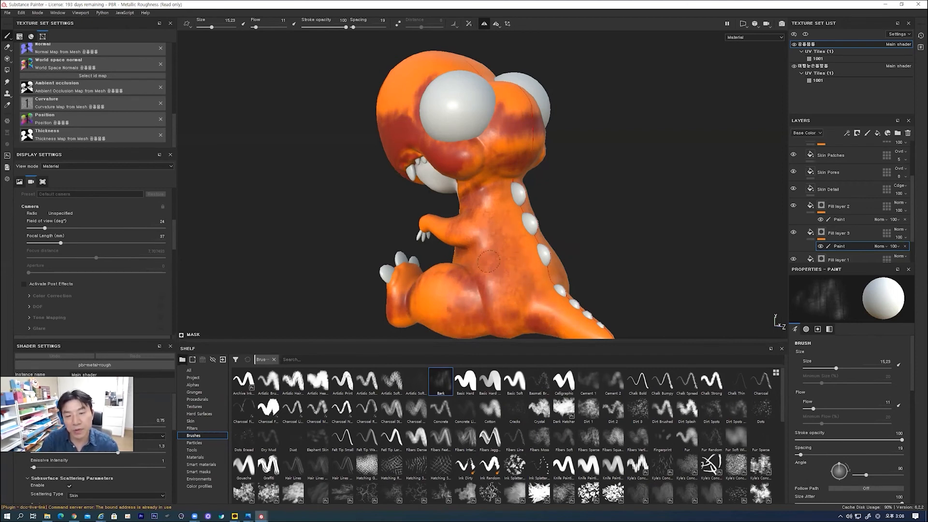
mouse_move(525, 133)
left_mouse_down()
mouse_move(497, 144)
mouse_move(496, 164)
left_mouse_up()
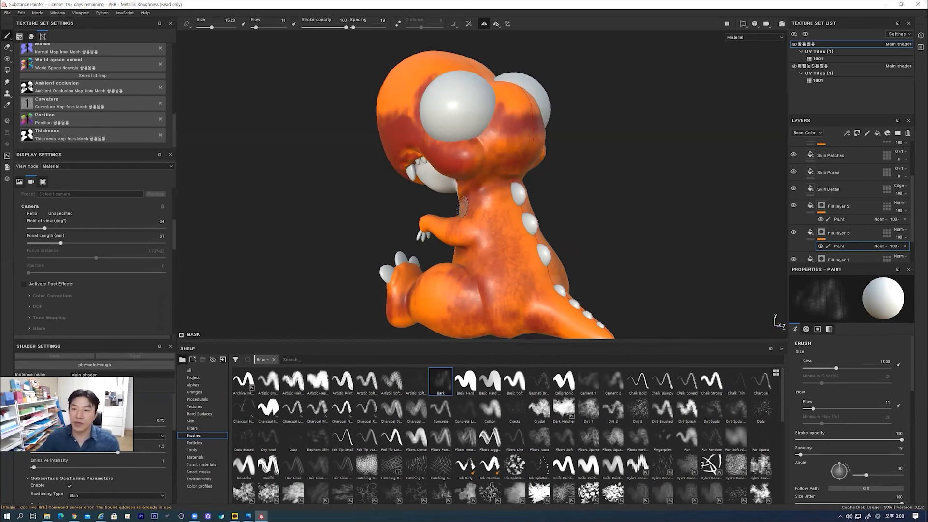
- Add a Blur filter above the paint effect in the mask of Fill layer 3
right_click(845, 245)
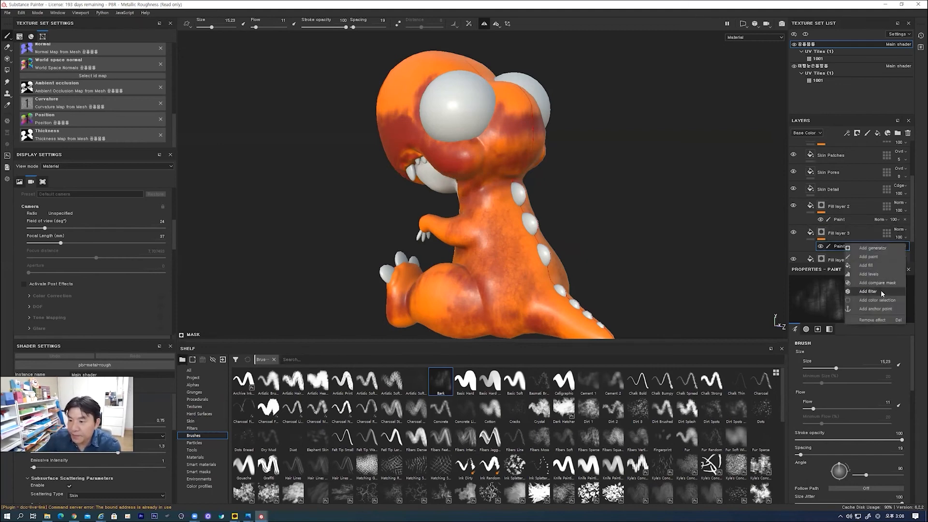
left_click(869, 291)
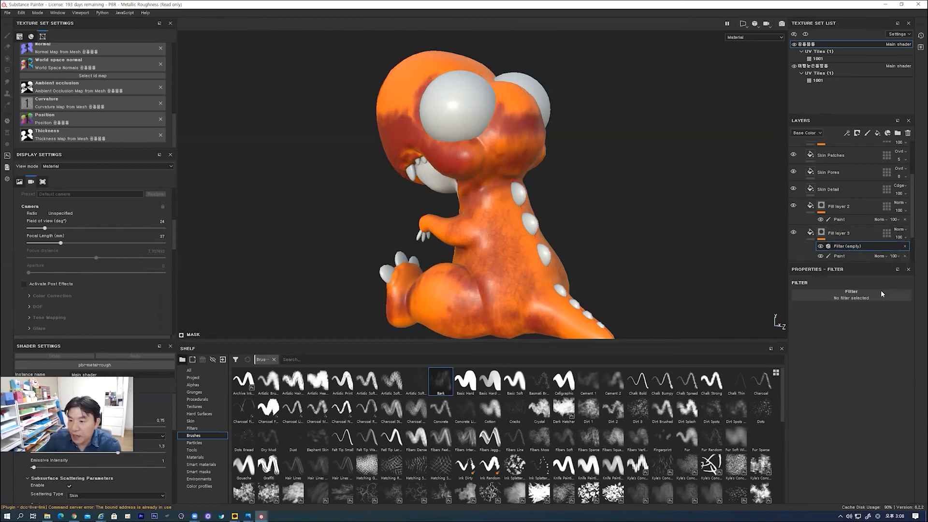
left_click(849, 294)
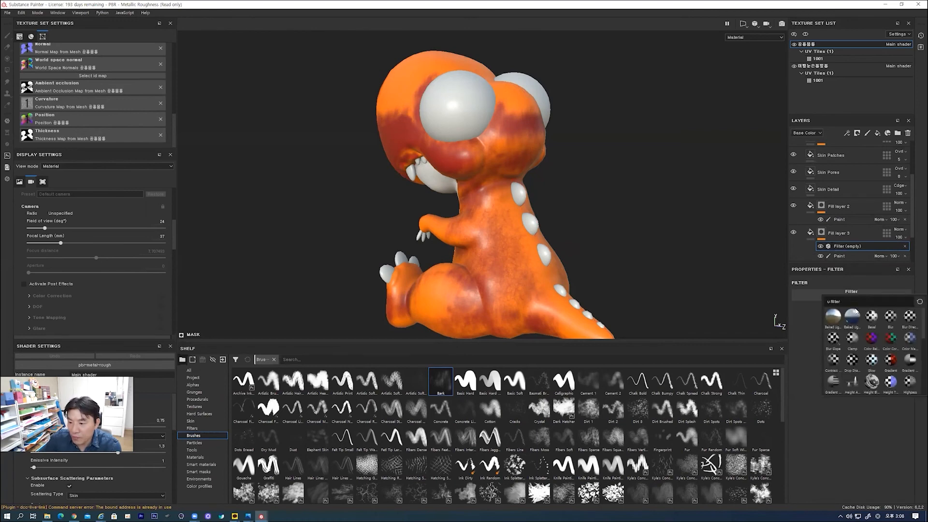
left_click(890, 317)
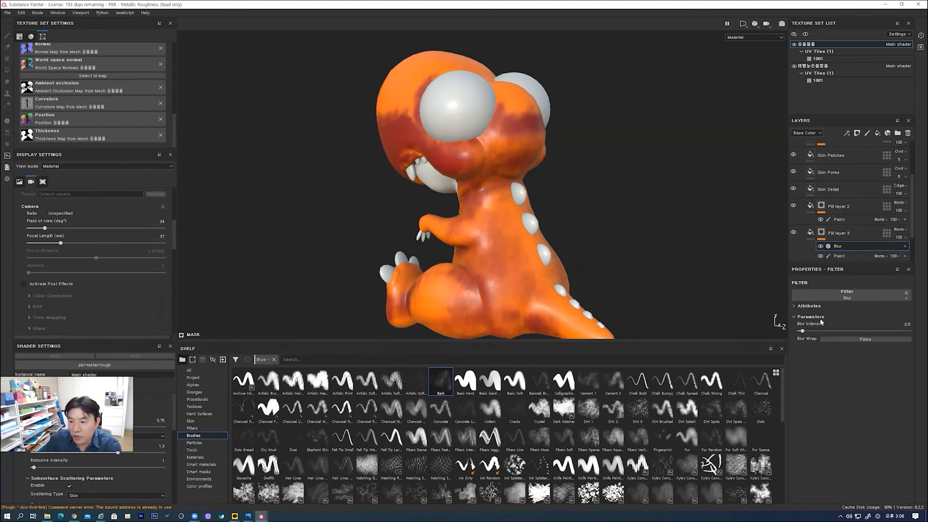
- Raise the blur intensity of Fill layer 3's mask filter to about 8.9 to soften the red patches
mouse_move(802, 331)
left_mouse_down()
mouse_move(855, 335)
mouse_move(843, 336)
left_mouse_up()
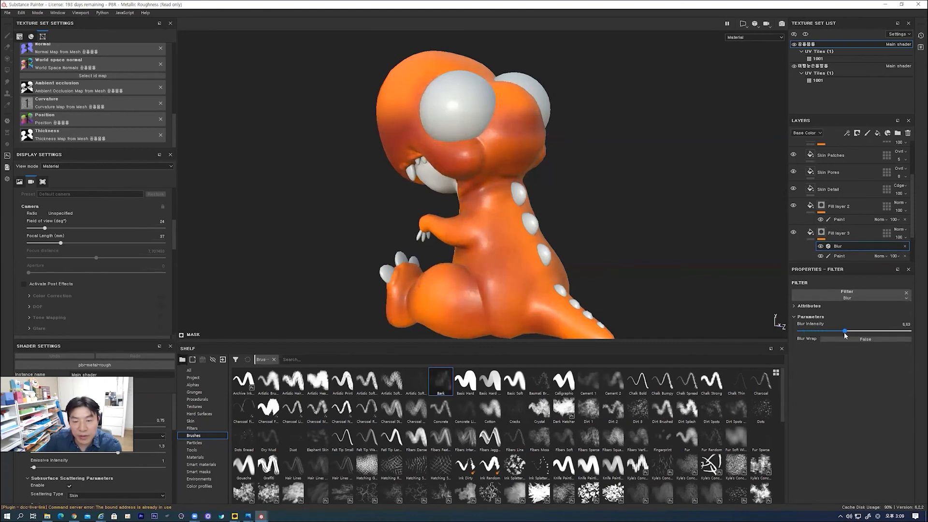
left_click_drag(838, 333, 840, 333)
left_click_drag(621, 168, 743, 156, "alt")
left_click_drag(839, 332, 844, 331)
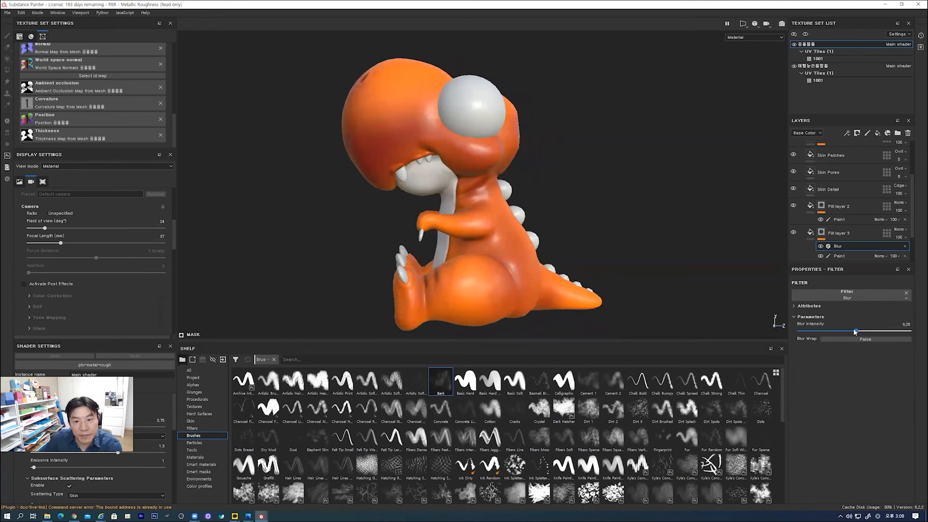
left_click_drag(602, 145, 681, 145, "alt")
left_click_drag(857, 332, 858, 331)
left_click_drag(636, 164, 561, 171, "alt")
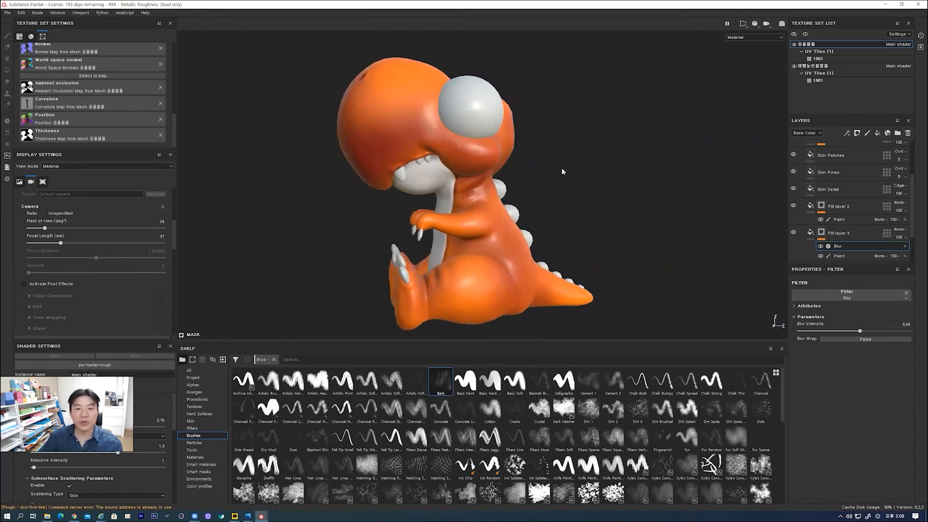
middle_click_drag(561, 172, 570, 214, "alt")
left_click_drag(524, 242, 576, 246, "alt")
middle_click_drag(576, 246, 590, 236, "alt")
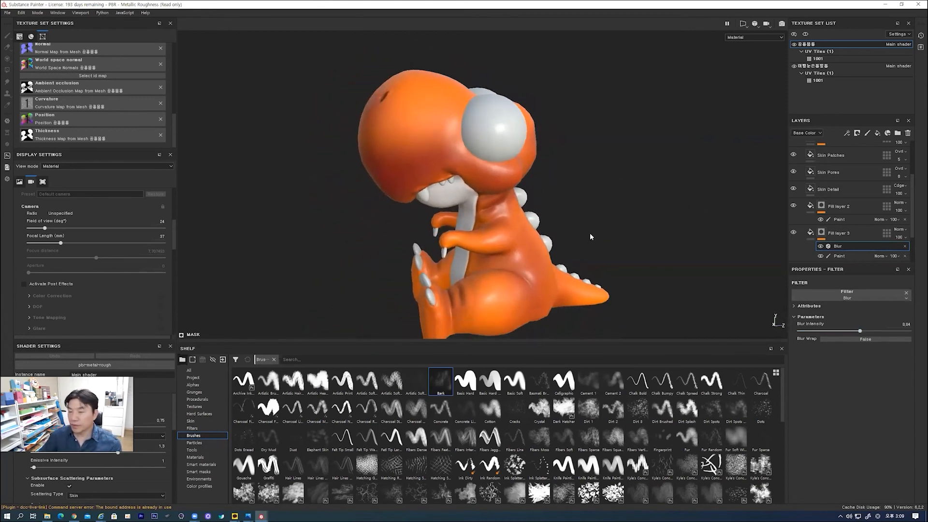
- Create a fill layer above Fill layer 3 with a black mask and add a paint effect to that mask
left_click(865, 233)
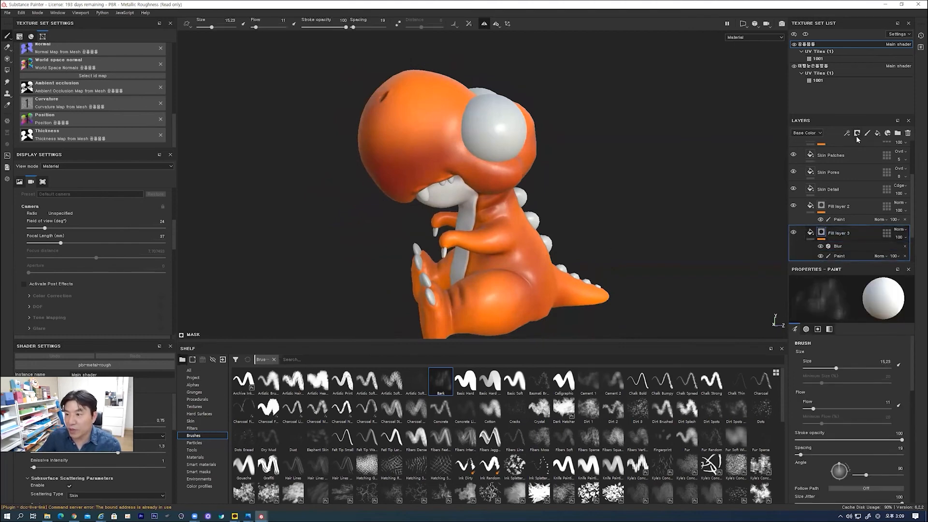
left_click(876, 135)
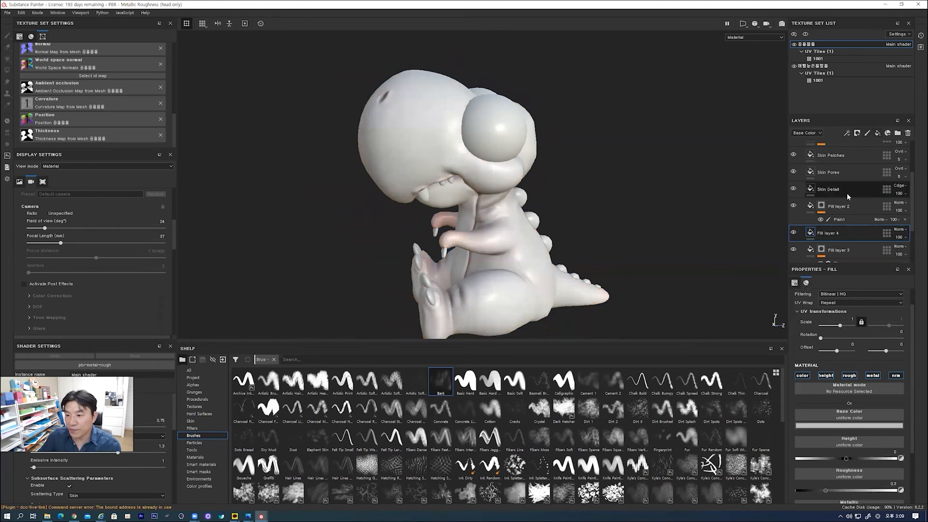
right_click(811, 233)
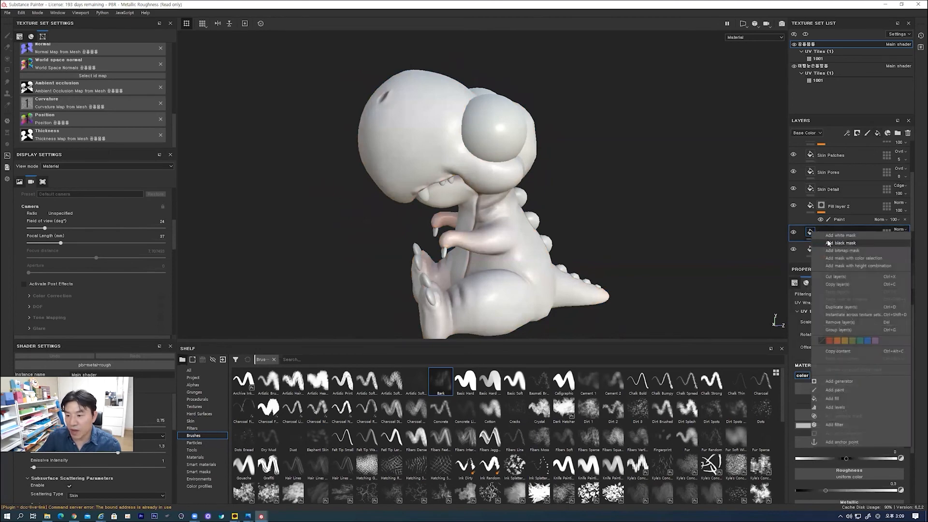
left_click(827, 241)
right_click(821, 234)
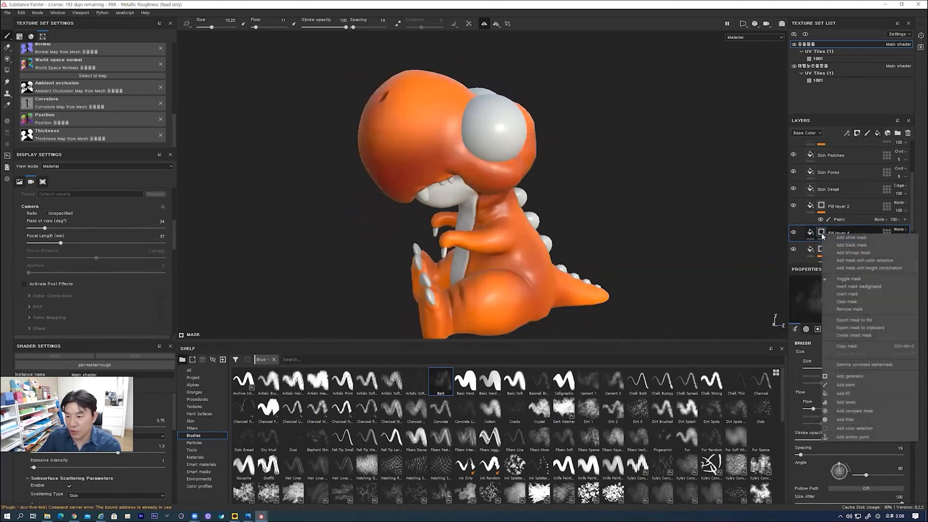
left_click(853, 384)
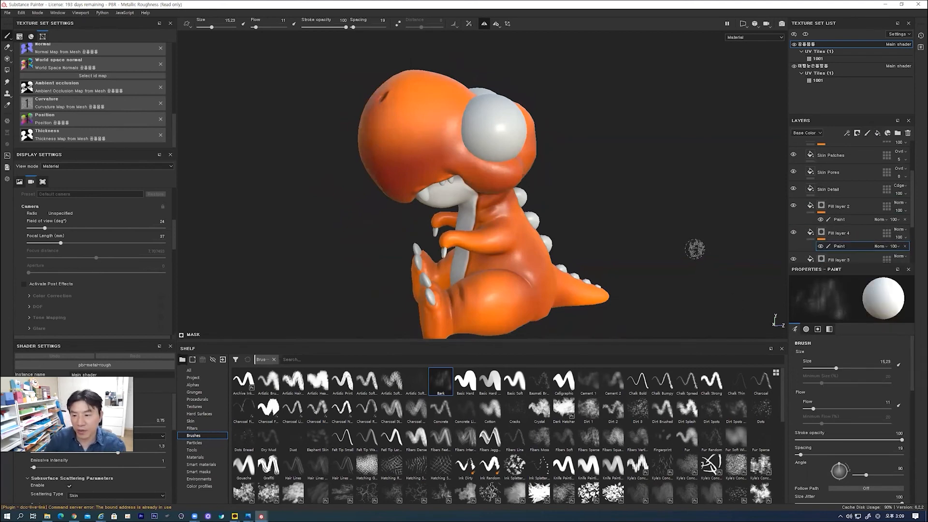
- Paint pale patches over the top of the snout, head, thigh and back in Fill layer 4's mask with the Bark brush at size 28.11
key("bracketright")
key("bracketright")
key("bracketright")
key("bracketright")
key("bracketright")
key("bracketright")
mouse_move(423, 77)
left_mouse_down()
mouse_move(410, 89)
mouse_move(431, 90)
mouse_move(391, 83)
mouse_move(382, 104)
mouse_move(437, 87)
left_mouse_up()
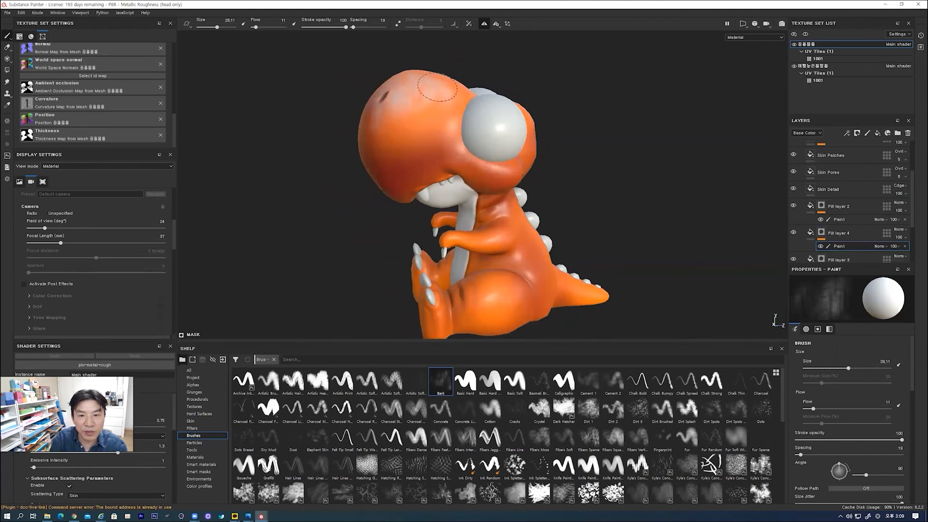
mouse_move(610, 135)
left_mouse_down("alt")
mouse_move(569, 141)
mouse_move(550, 126)
left_mouse_up("alt")
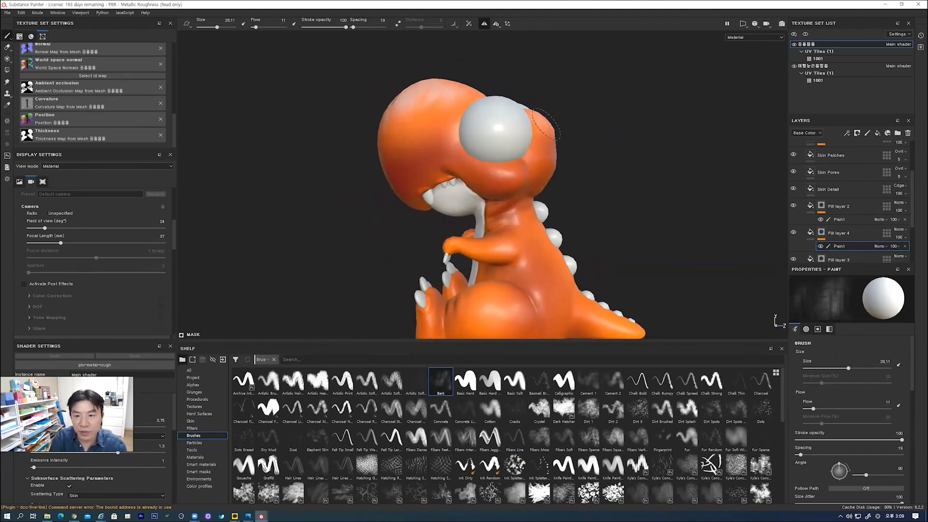
left_click_drag(604, 224, 535, 269, "alt")
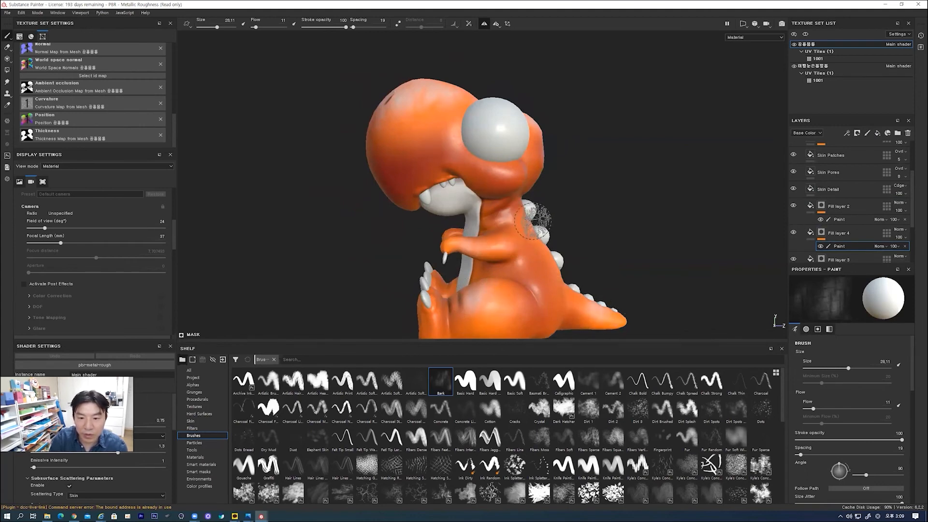
left_click_drag(613, 248, 573, 263, "alt")
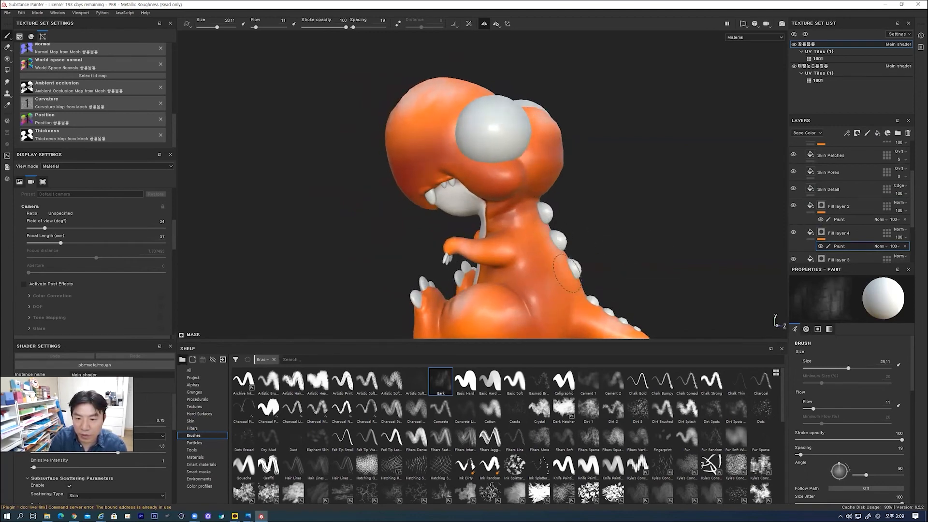
left_click_drag(452, 84, 389, 115)
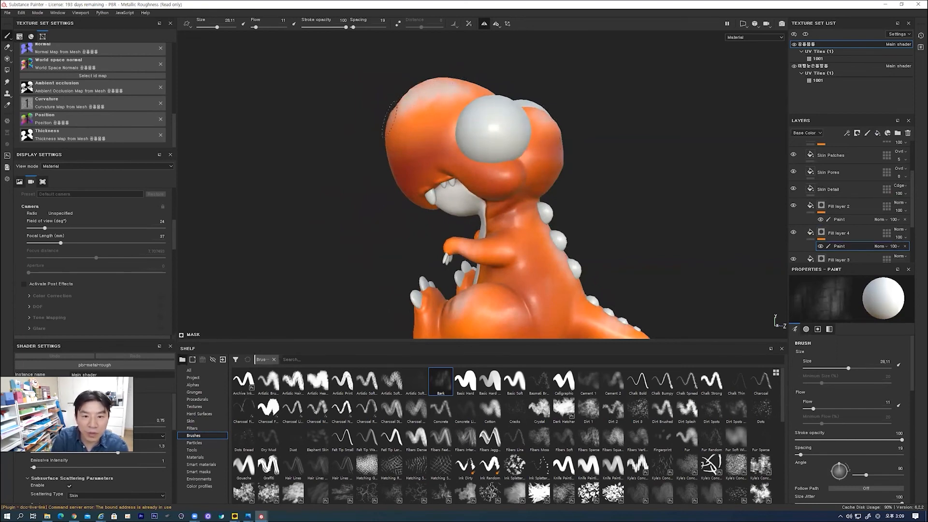
left_click_drag(373, 237, 441, 213, "alt")
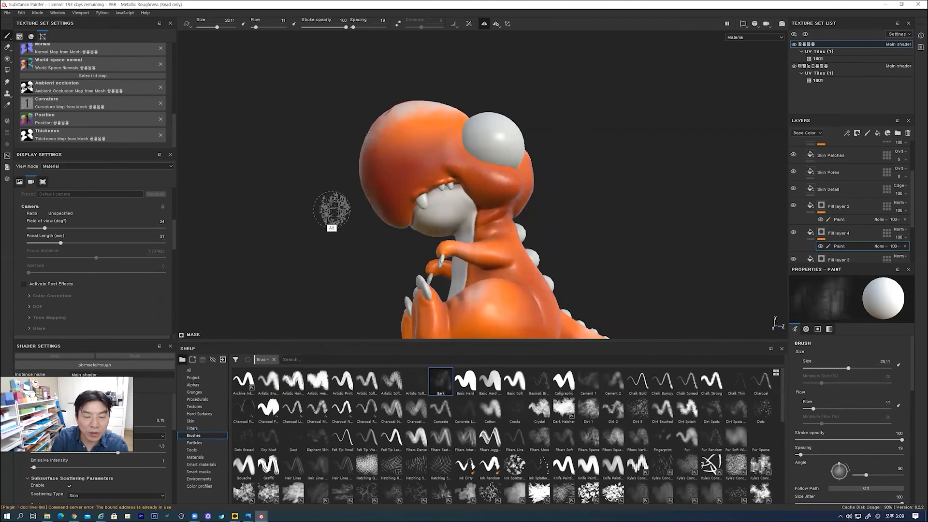
left_click_drag(331, 208, 373, 139, "alt")
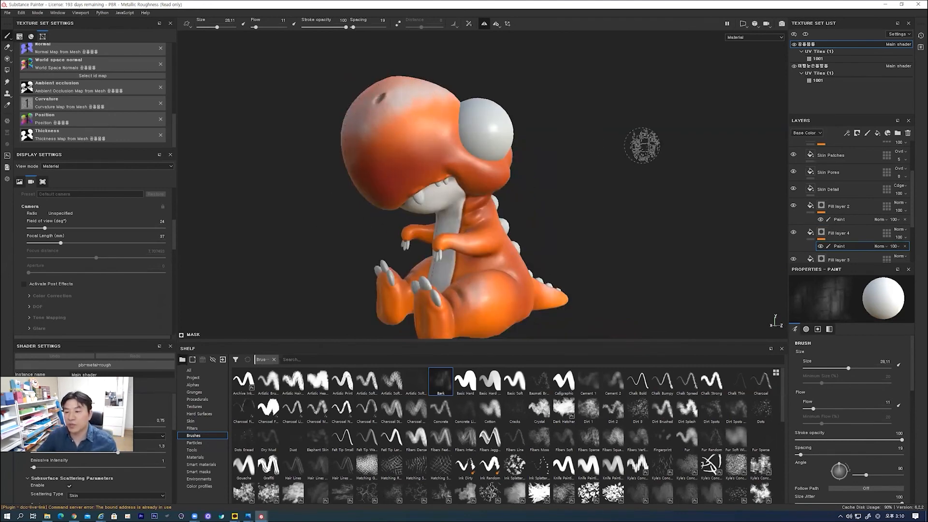
- Add a Blur filter to Fill layer 4's mask and set its blur intensity to about 10.37
right_click(842, 245)
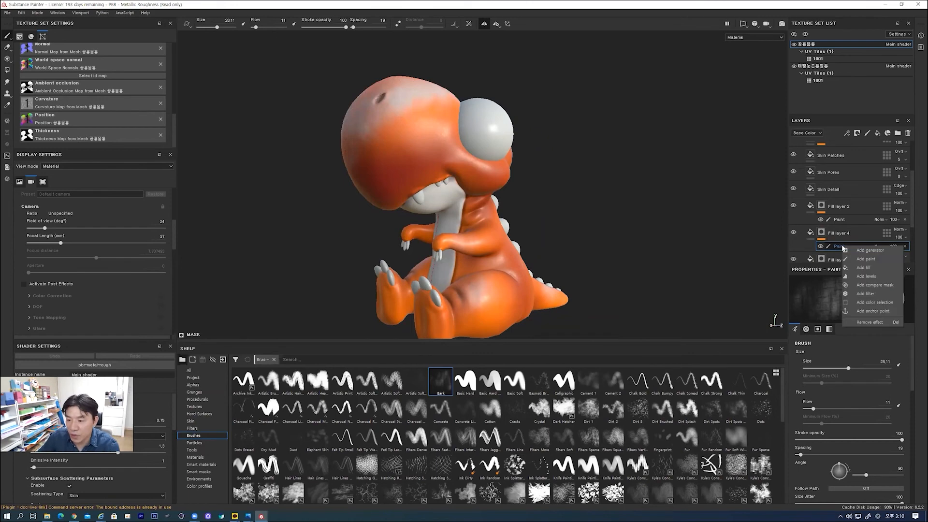
left_click(863, 293)
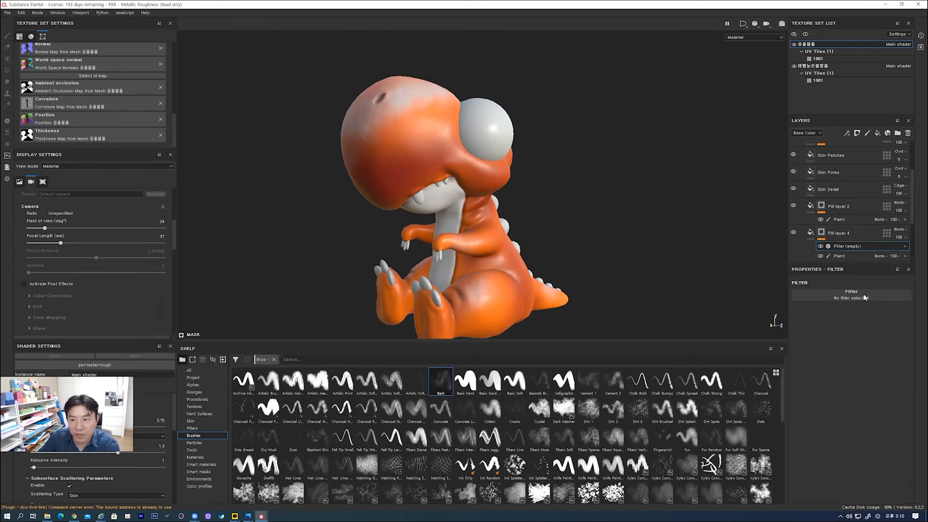
left_click(836, 297)
left_click(890, 318)
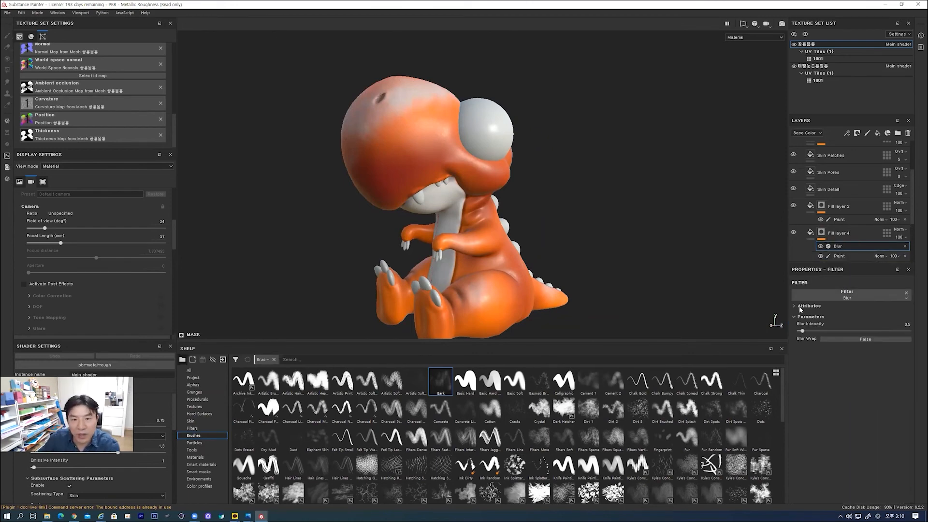
left_click_drag(806, 333, 809, 334)
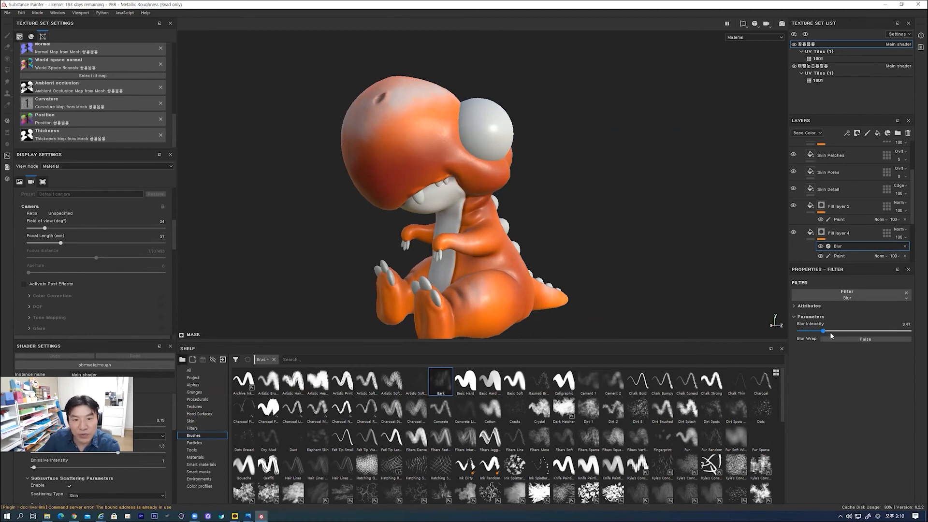
mouse_move(878, 337)
left_mouse_down()
mouse_move(886, 338)
mouse_move(838, 335)
mouse_move(878, 335)
left_mouse_up()
left_click_drag(602, 222, 478, 242, "alt")
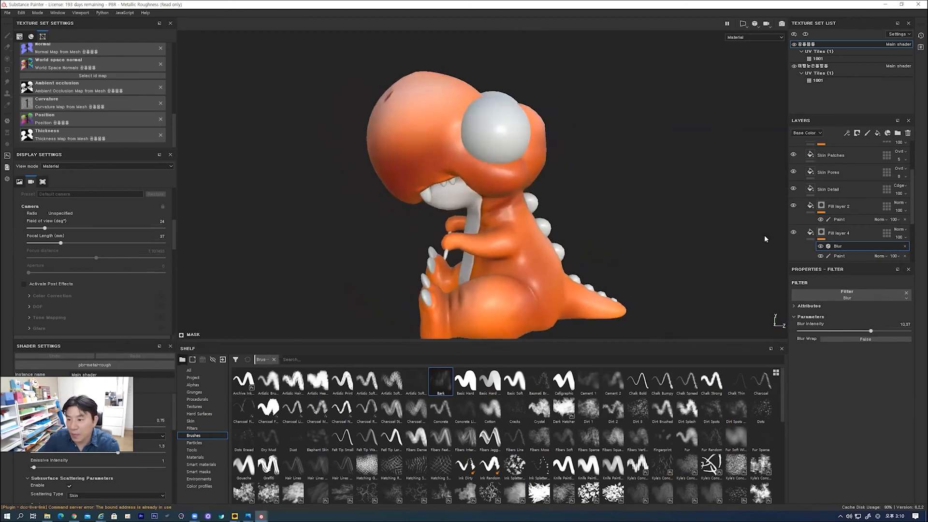
- Lower the opacity of Fill layer 4 to about 39 and check the pale patches on the model
left_click(853, 233)
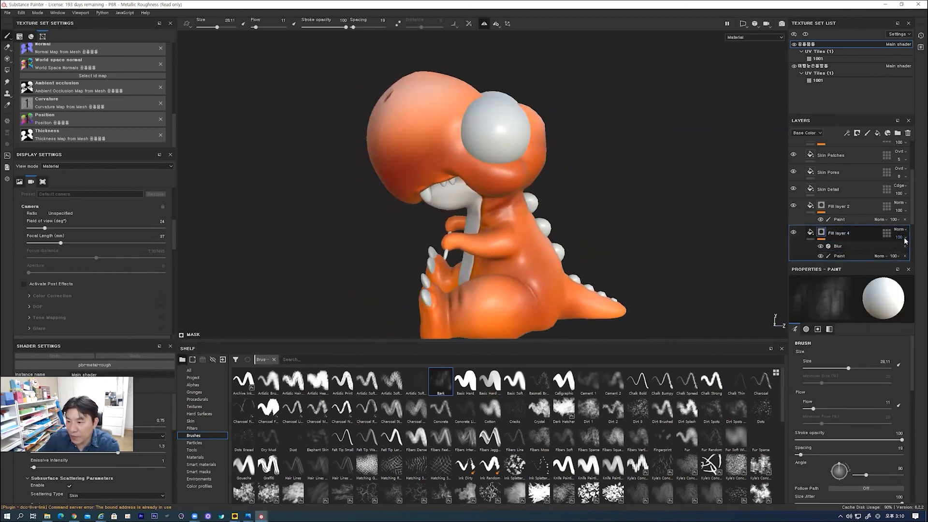
left_click(905, 240)
mouse_move(918, 251)
left_mouse_down()
mouse_move(875, 253)
mouse_move(906, 258)
left_mouse_up()
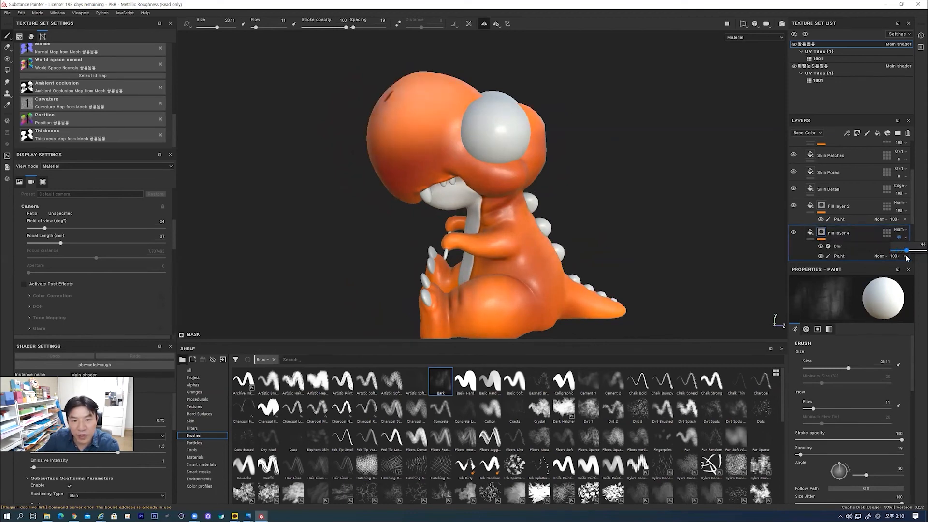
mouse_move(546, 171)
left_mouse_down("alt")
mouse_move(578, 192)
mouse_move(592, 222)
mouse_move(622, 209)
mouse_move(676, 215)
mouse_move(671, 185)
mouse_move(671, 216)
mouse_move(388, 202)
mouse_move(488, 208)
left_mouse_up("alt")
middle_click_drag(518, 188, 474, 179, "alt")
right_click_drag(473, 179, 470, 209, "alt")
mouse_move(475, 208)
left_mouse_down("alt")
mouse_move(499, 199)
mouse_move(484, 200)
left_mouse_up("alt")
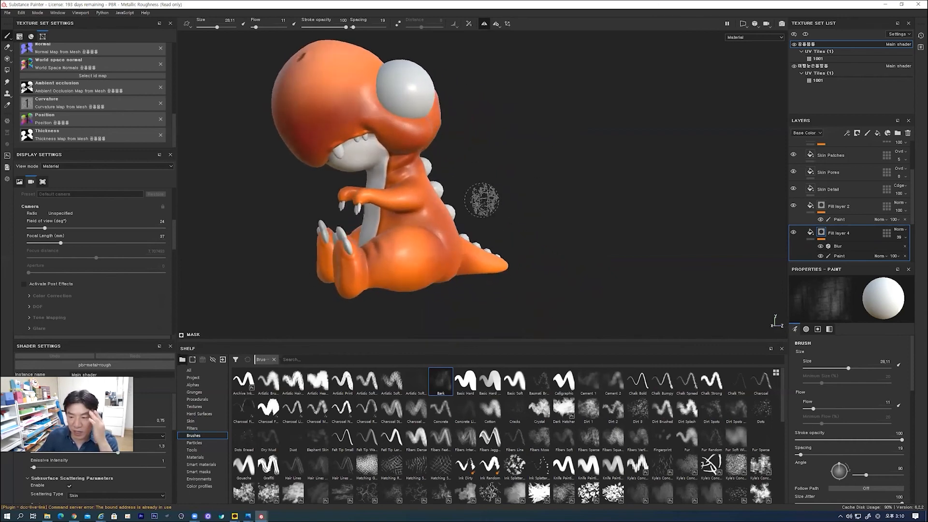
left_click_drag(500, 191, 497, 196, "alt")
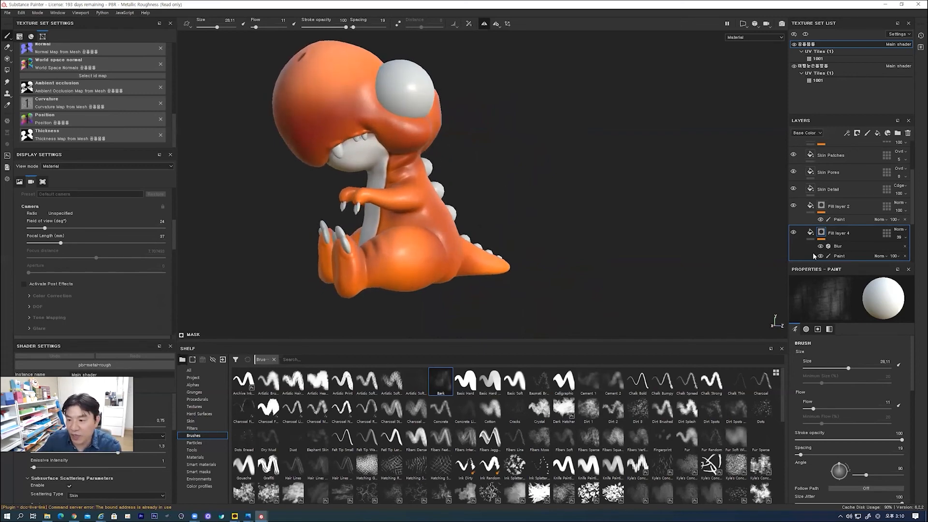
- Collapse the Skin Face layer folder and switch to the second texture set, which holds the eyes, teeth and claws
scroll(804, 182, "up", 3)
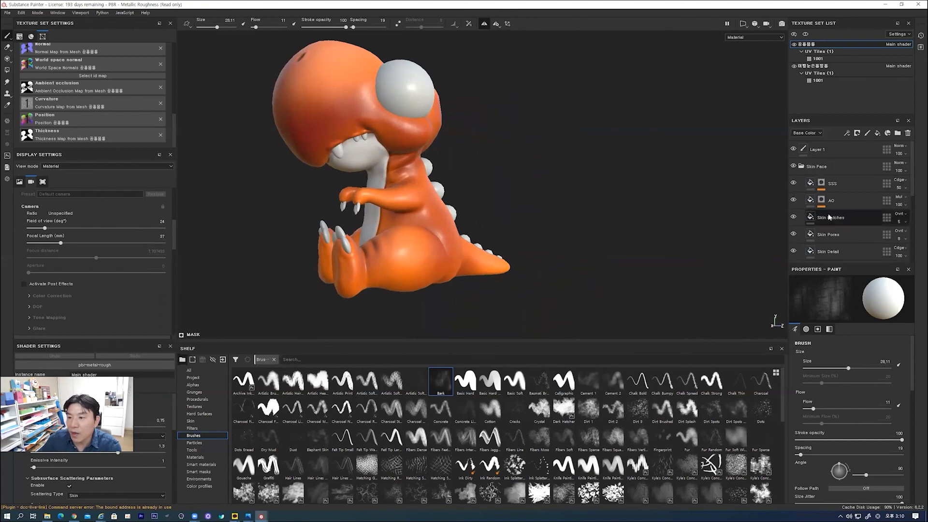
left_click(807, 168)
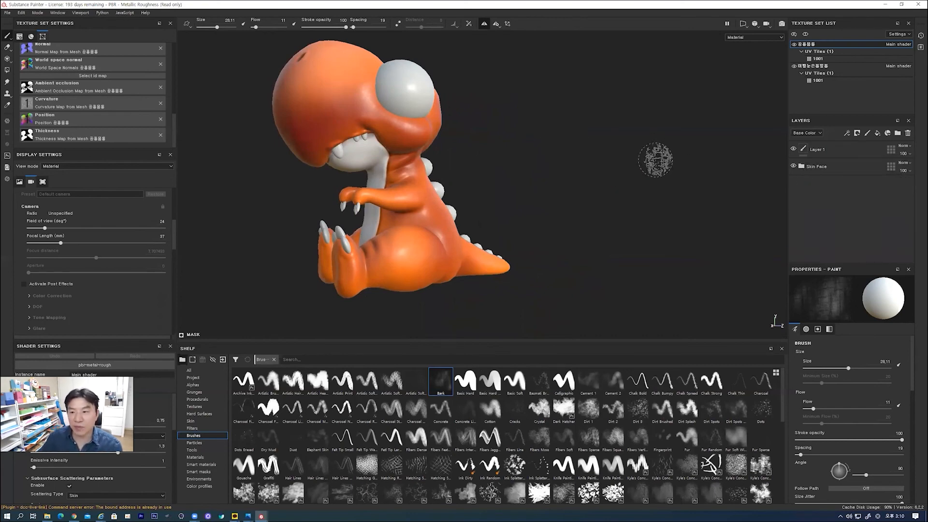
left_click(833, 67)
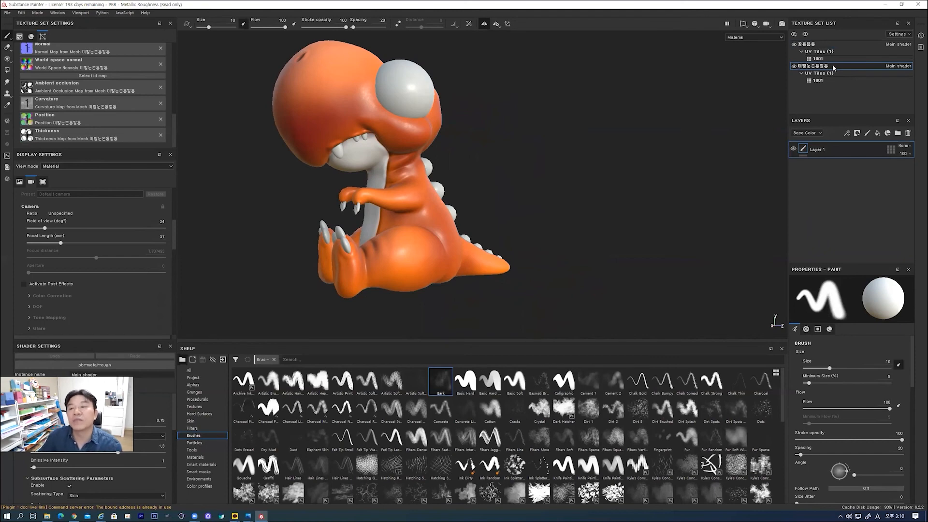
- Apply the Plastic Dirty Scratched smart material beneath Layer 1 in the second texture set and check it on the model
left_click(201, 464)
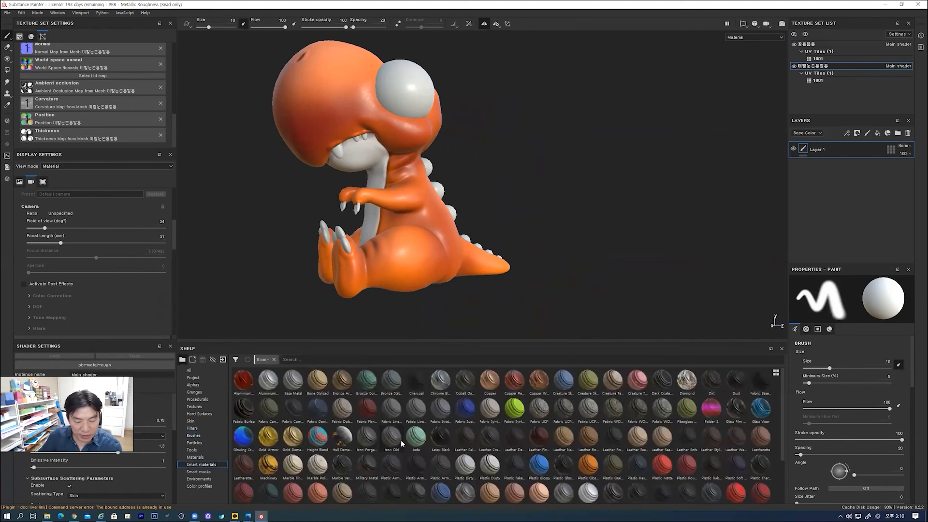
scroll(401, 439, "down", 2)
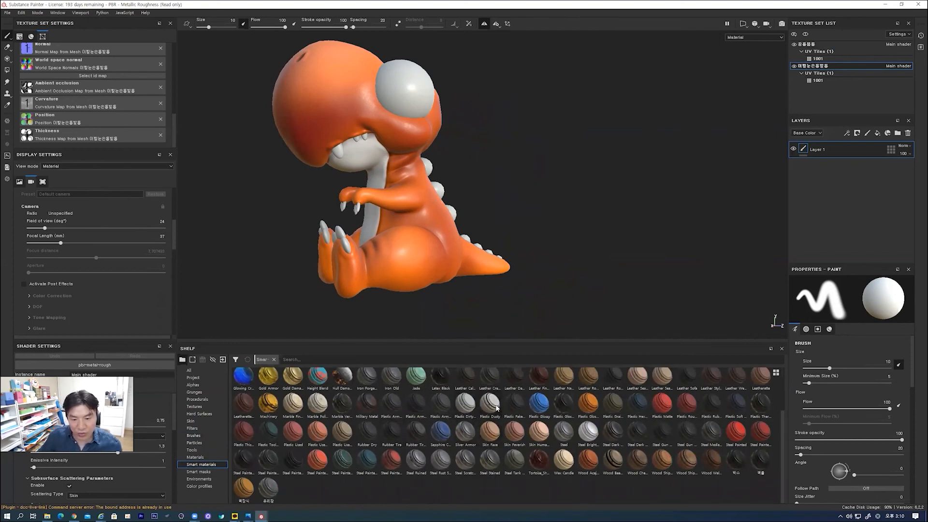
left_click_drag(473, 405, 834, 194)
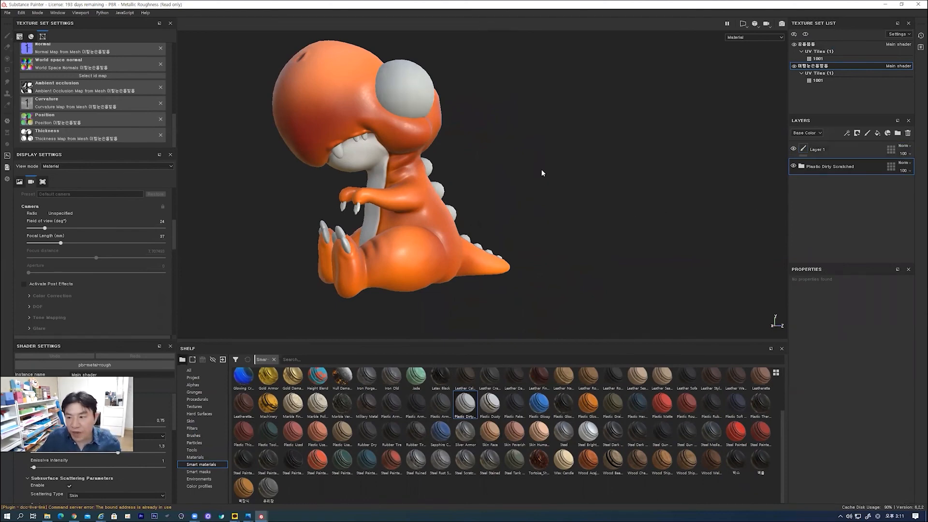
left_click_drag(648, 185, 457, 170, "alt")
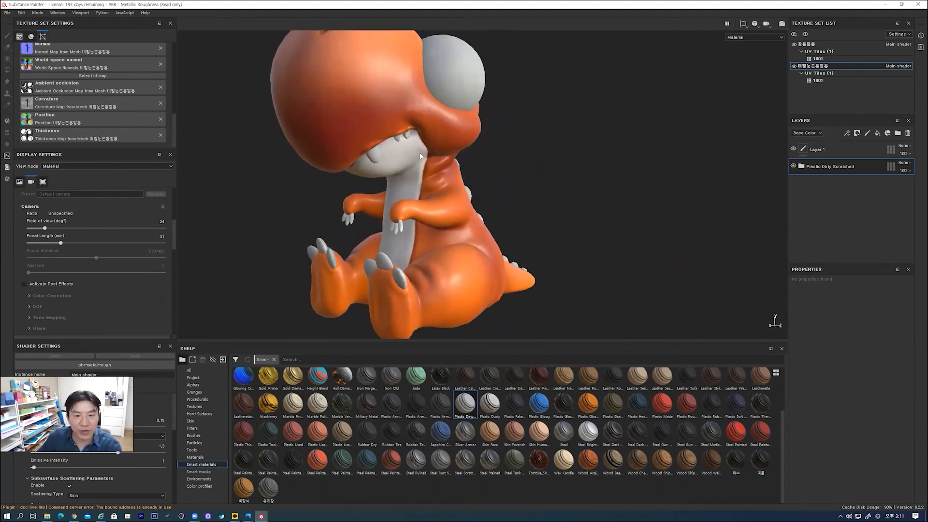
left_click_drag(385, 130, 492, 192, "alt")
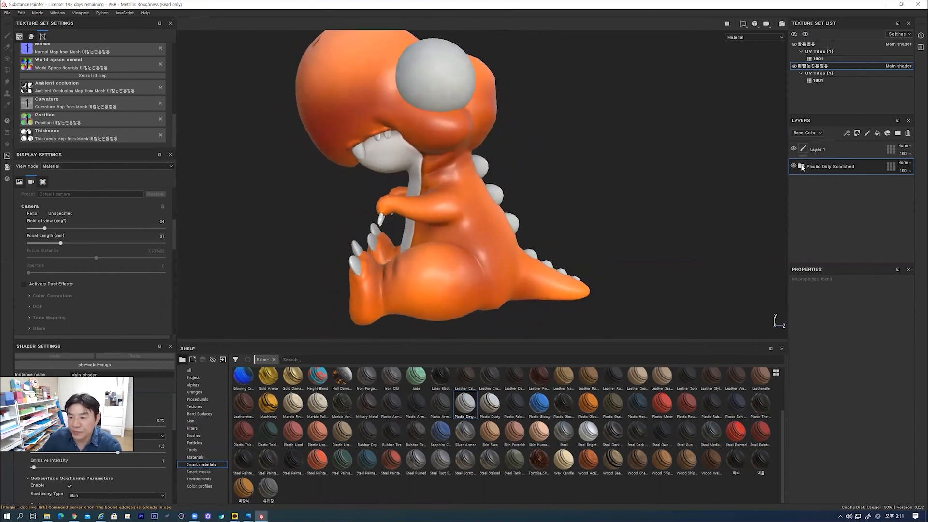
- Add a fill layer above Base Plastic inside the Plastic Dirty Scratched folder and set its base color to dark red
left_click(801, 166)
left_click(794, 234)
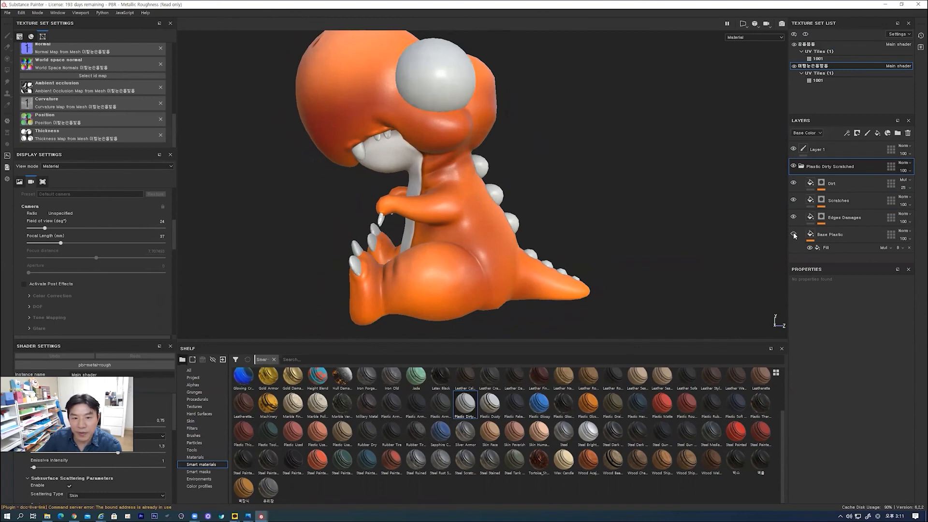
left_click(864, 235)
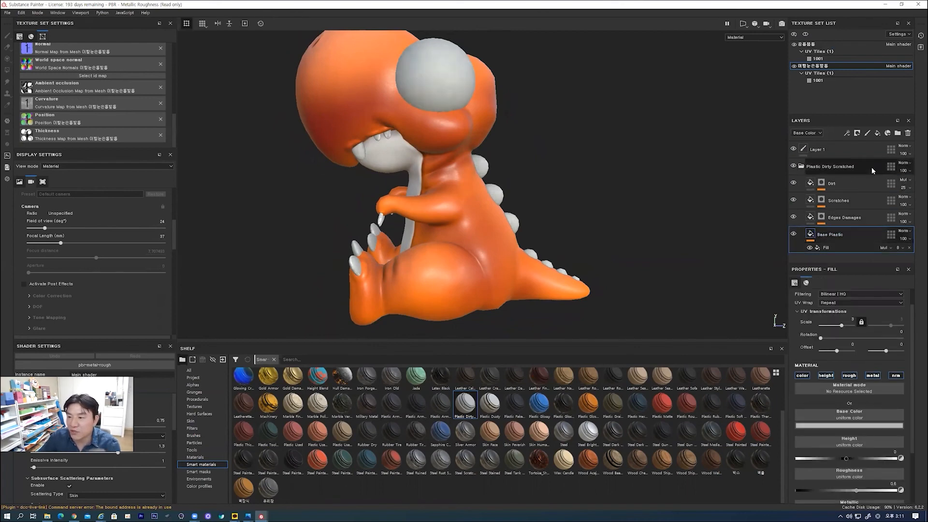
left_click(877, 133)
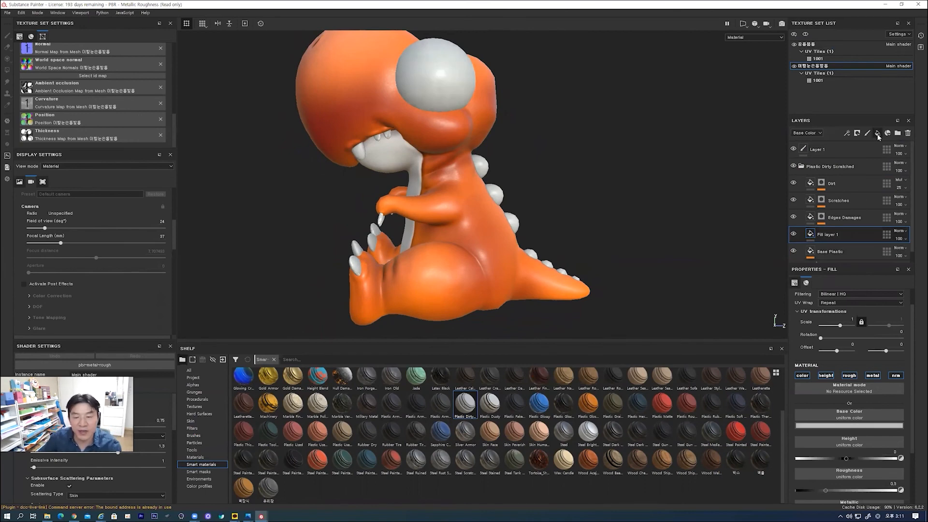
left_click(862, 426)
left_click_drag(865, 446, 871, 477)
left_click_drag(652, 168, 737, 157, "alt")
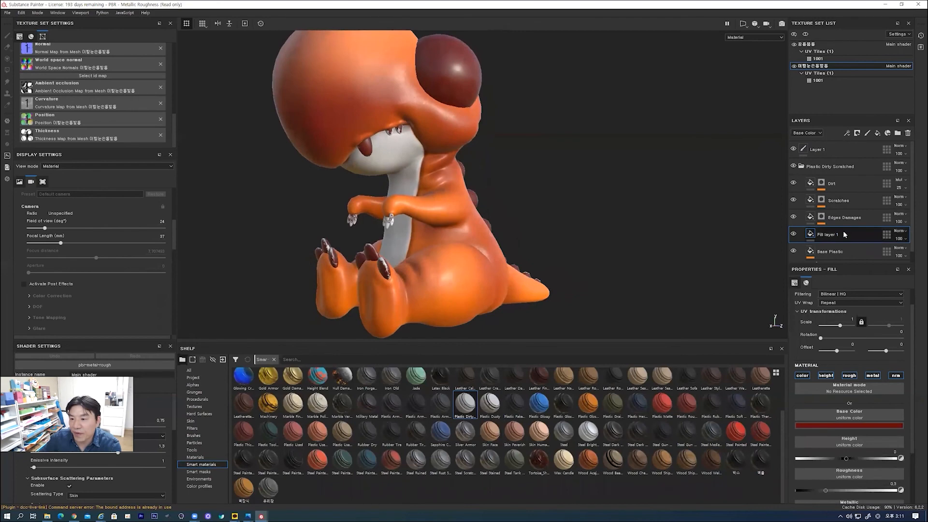
- Add a black mask to Fill layer 1 and reveal the back spikes in it with Polygon Fill in mesh fill mode
right_click(810, 233)
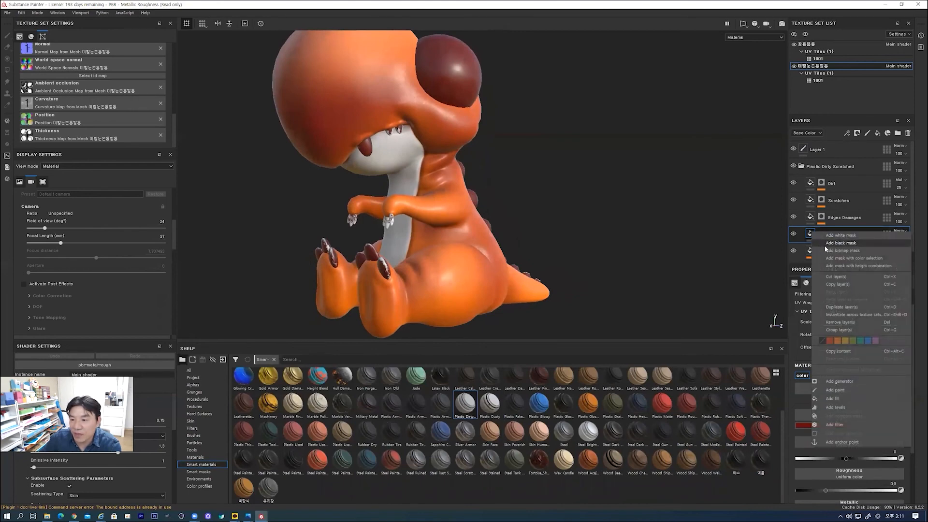
left_click(824, 244)
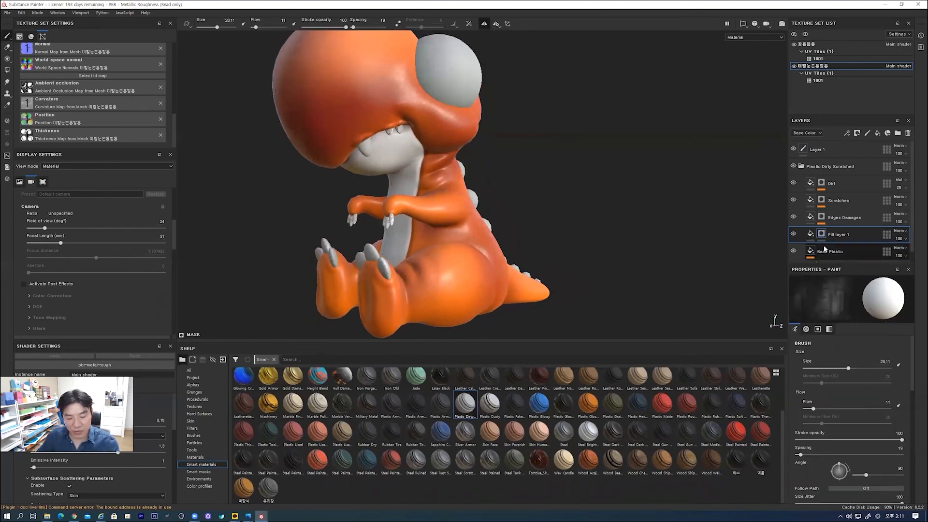
key("4")
left_click_drag(491, 209, 399, 208, "alt")
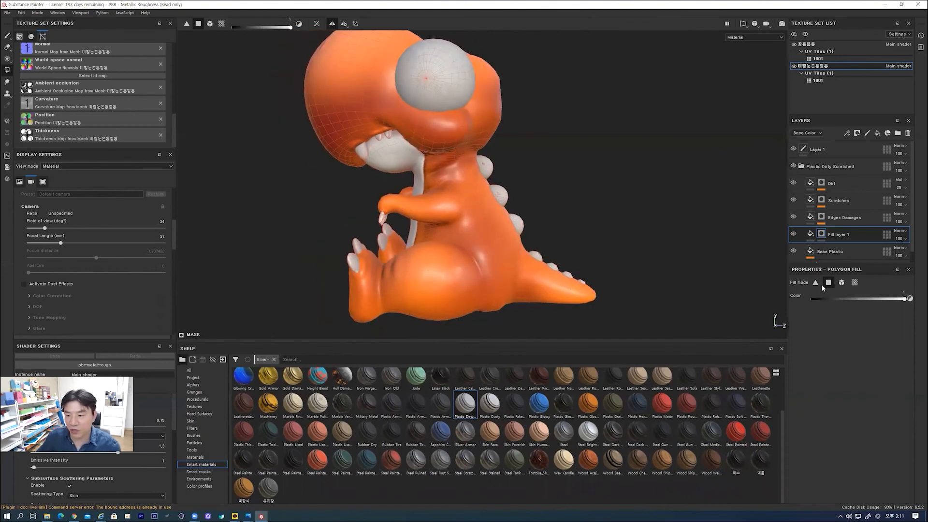
left_click(841, 282)
left_click(488, 169)
left_click(498, 189)
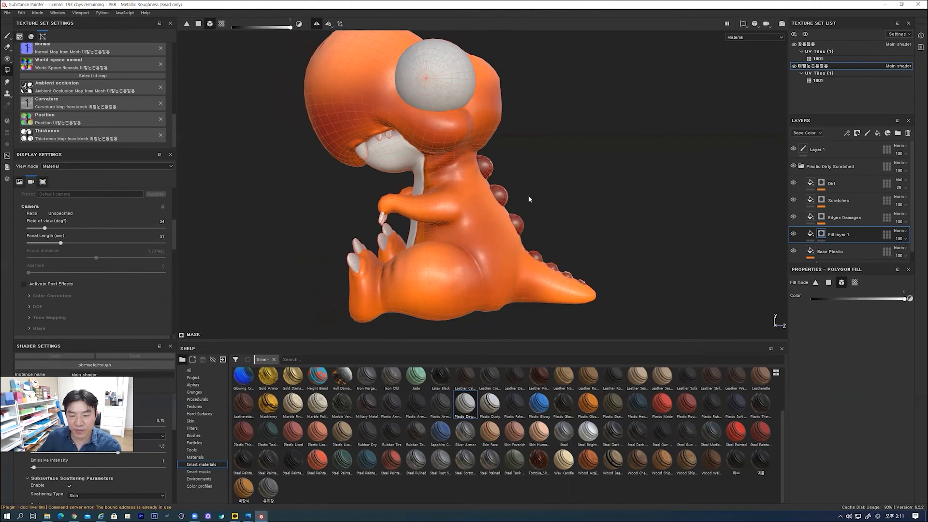
- Reveal the dark red fill on the hand claws and toe claws by mesh-filling them in Fill layer 1's mask
left_click_drag(560, 234, 500, 201, "alt")
left_click_drag(366, 222, 493, 170, "alt")
left_click(475, 171)
left_click(468, 207)
left_click(453, 215)
left_click(487, 223)
left_click_drag(488, 225, 452, 210, "alt")
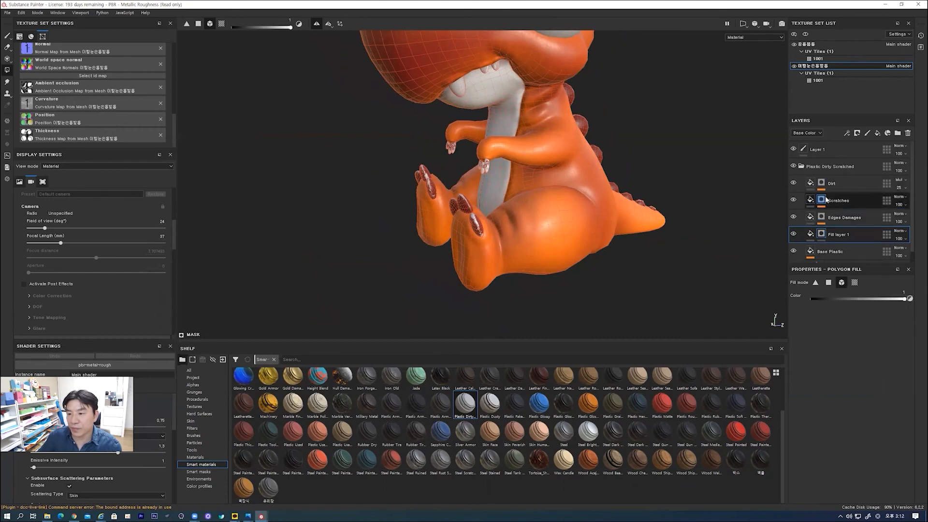
- In the Dirt mask set Fractal Sum 1's histogram position to 0.39, and in the Scratches mask set Grunge Dirt Dried's balance to about 0.28 and contrast to 0.25
left_click(821, 184)
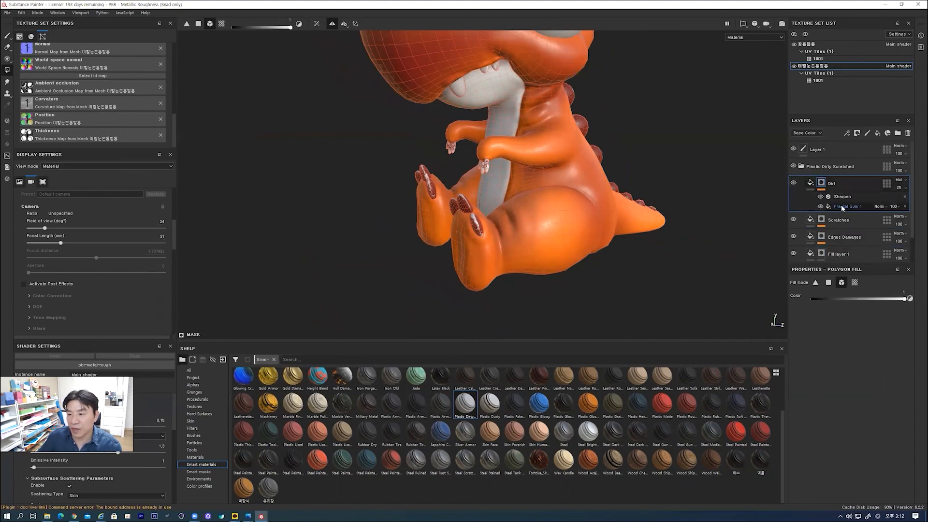
left_click(841, 206)
left_click_drag(844, 443, 841, 443)
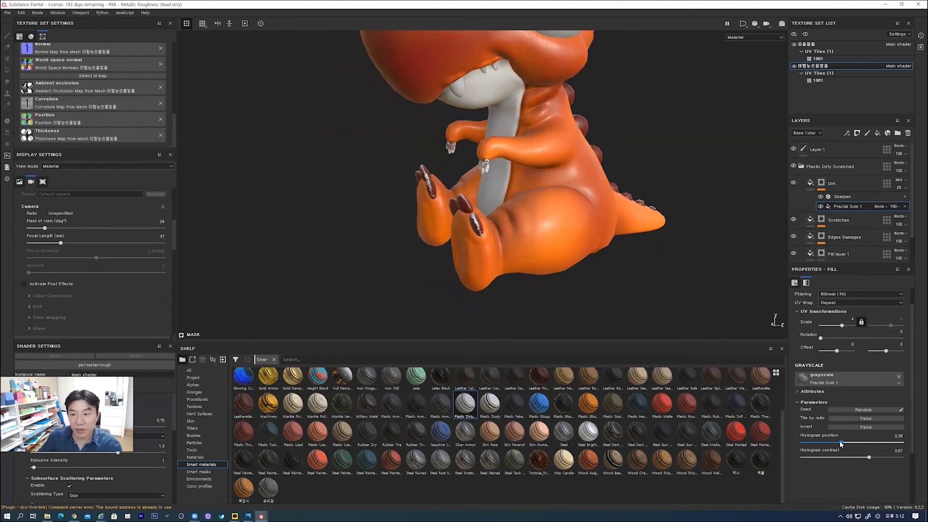
left_click(822, 220)
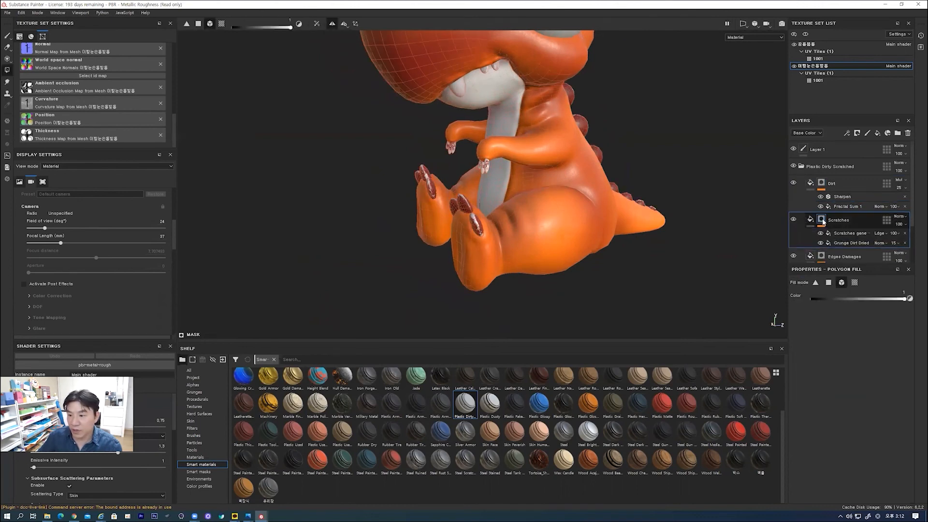
left_click(840, 242)
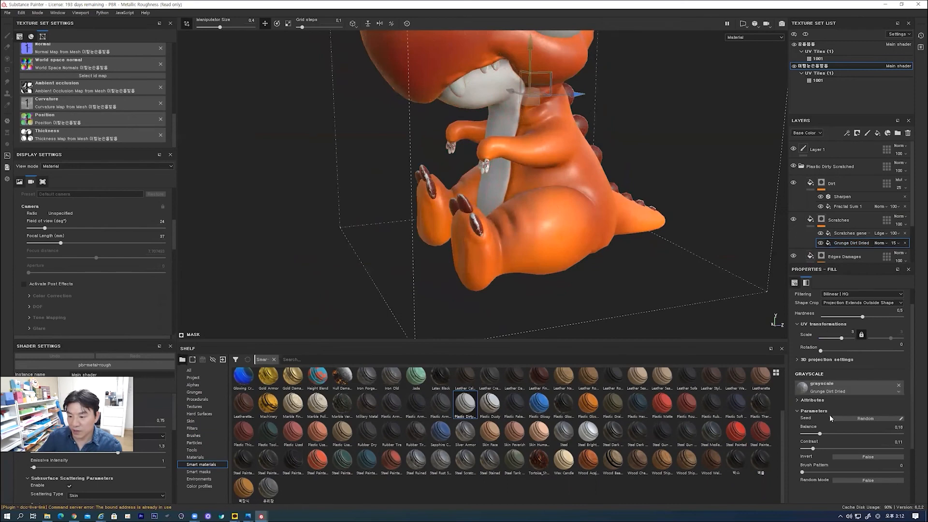
mouse_move(819, 435)
left_mouse_down()
mouse_move(828, 434)
mouse_move(827, 450)
left_mouse_up()
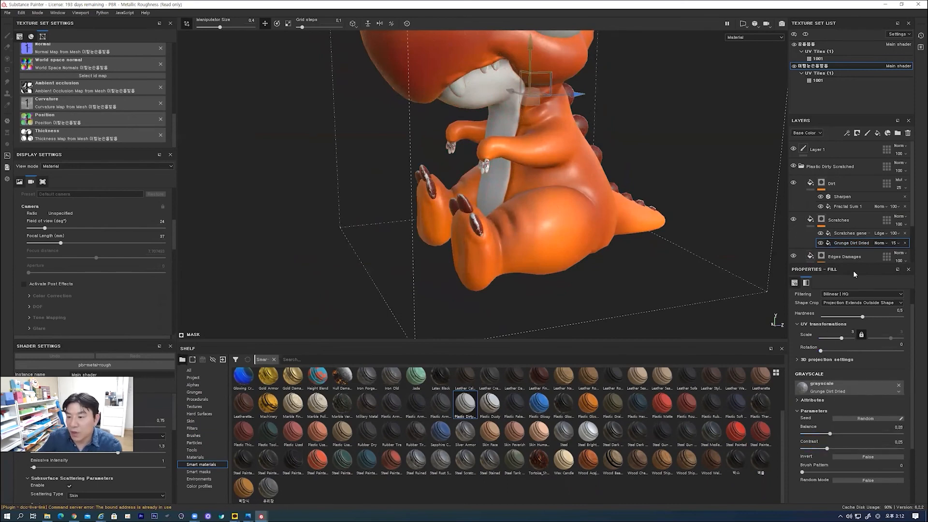
- Lower the Global Balance of the Mask Editor in the Edges Damages mask to 0.26
scroll(860, 217, "down", 2)
left_click(822, 207)
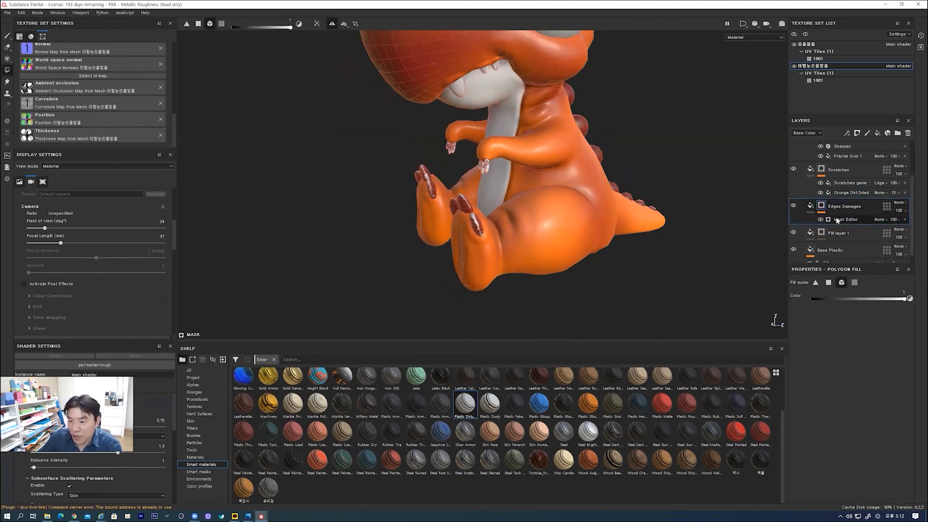
left_click(841, 219)
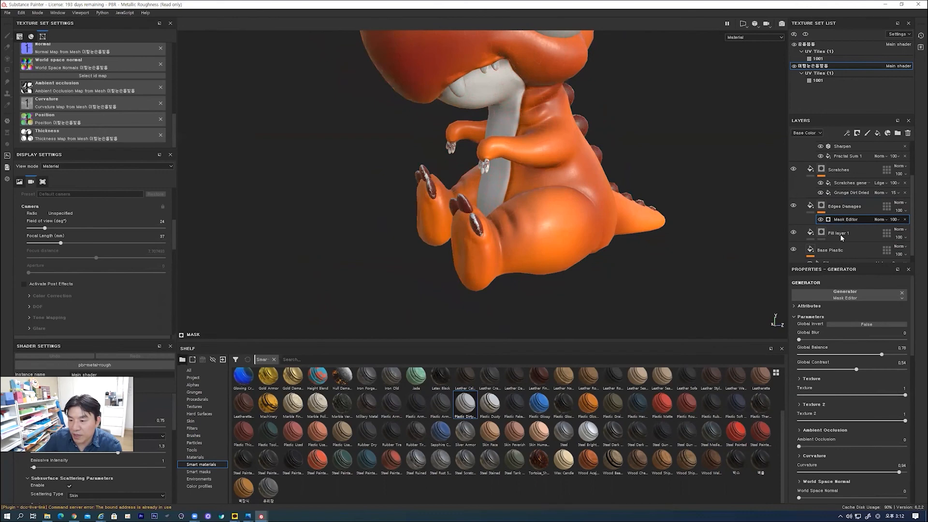
left_click_drag(880, 356, 827, 360)
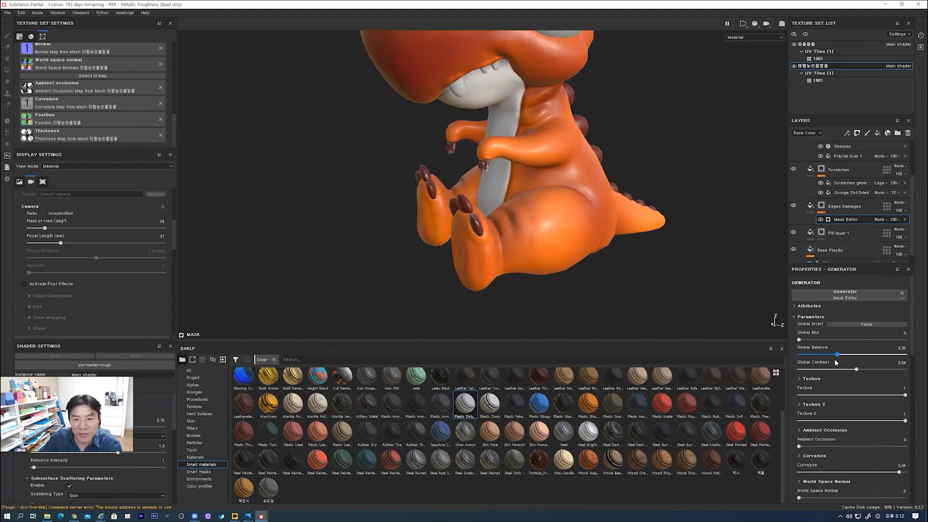
left_click_drag(645, 279, 666, 241, "alt")
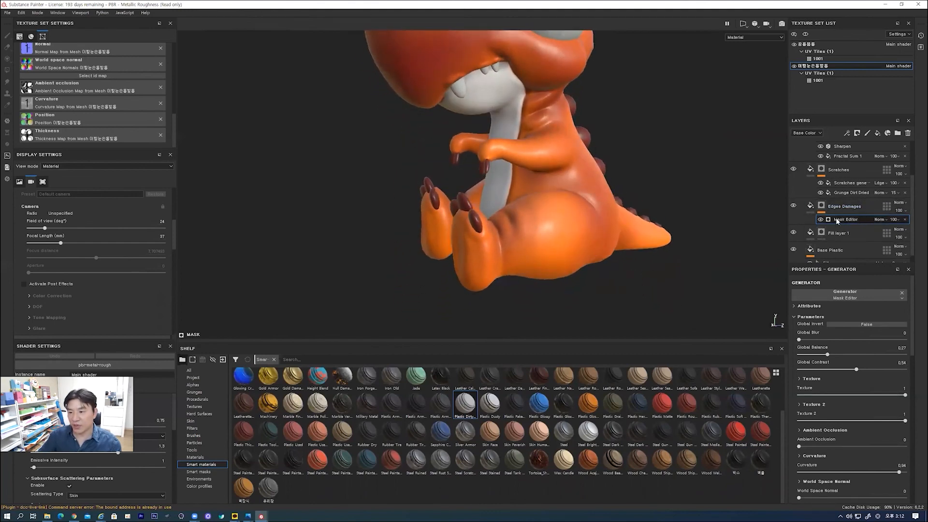
left_click_drag(828, 354, 849, 360)
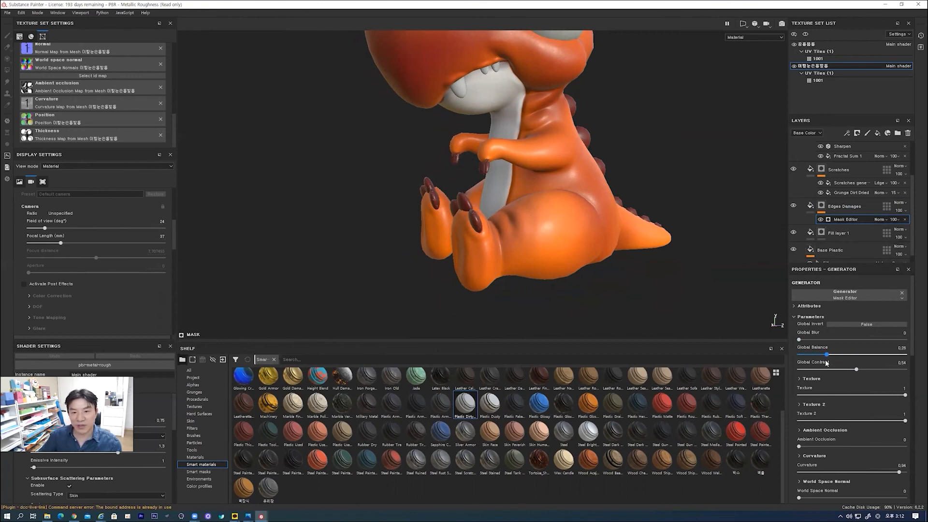
- Examine the dark red claws and back spikes together with the whole dinosaur from several angles
left_click_drag(667, 235, 671, 209, "alt")
middle_click_drag(627, 162, 607, 186, "alt")
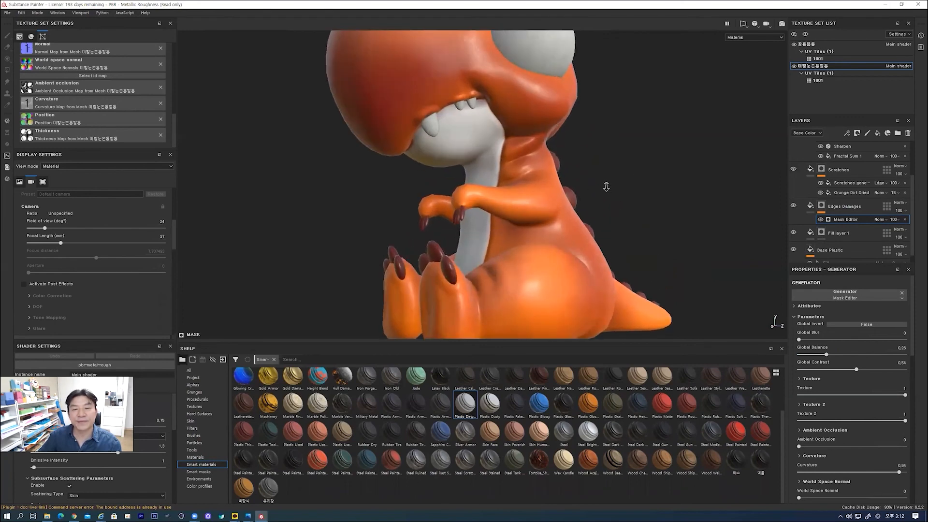
right_click_drag(607, 187, 590, 205, "alt")
mouse_move(590, 205)
left_mouse_down("alt")
mouse_move(546, 194)
mouse_move(622, 204)
mouse_move(654, 190)
mouse_move(651, 201)
mouse_move(589, 205)
mouse_move(601, 204)
left_mouse_up("alt")
middle_click_drag(611, 211, 576, 227, "alt")
left_click_drag(569, 177, 554, 181, "alt")
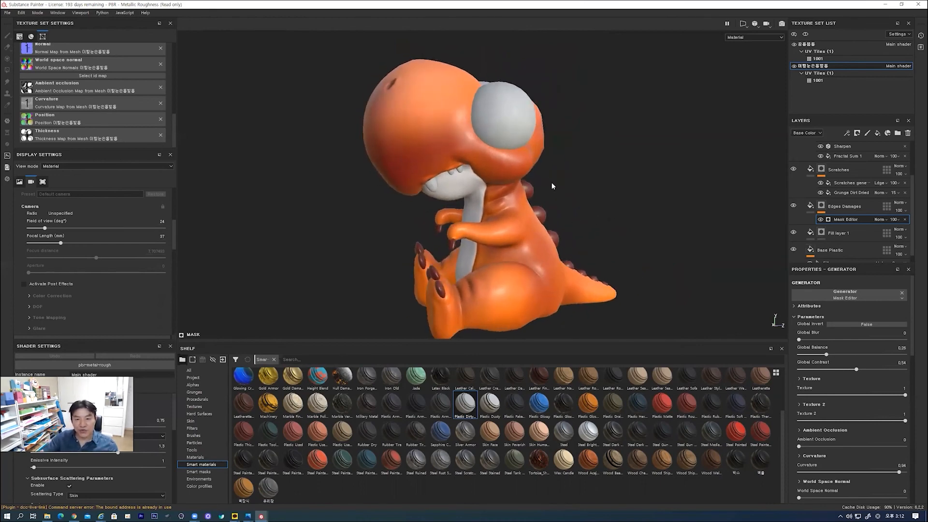
middle_click_drag(608, 233, 589, 218, "alt")
left_click_drag(600, 218, 549, 201, "alt")
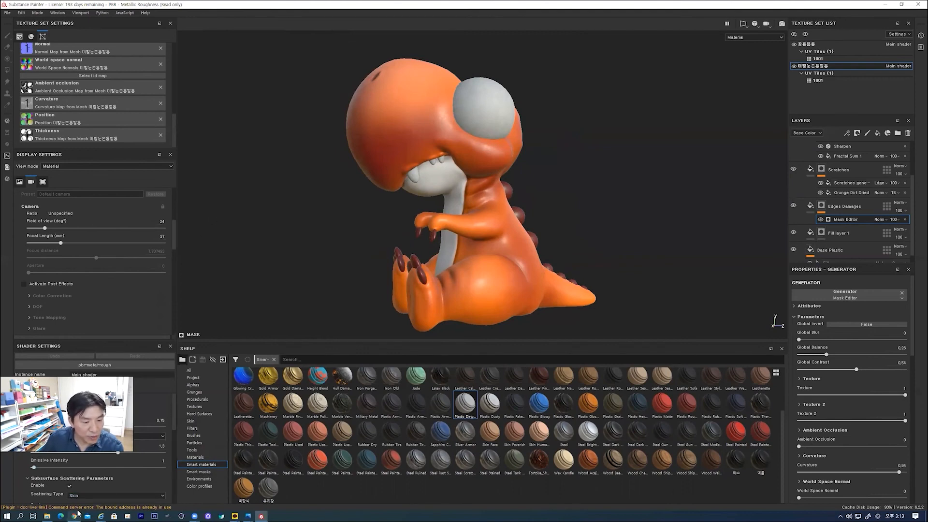
- Switch to Chrome, search Google for "substance painter" in a new tab and open the official product page translated into Korean
mouse_move(78, 511)
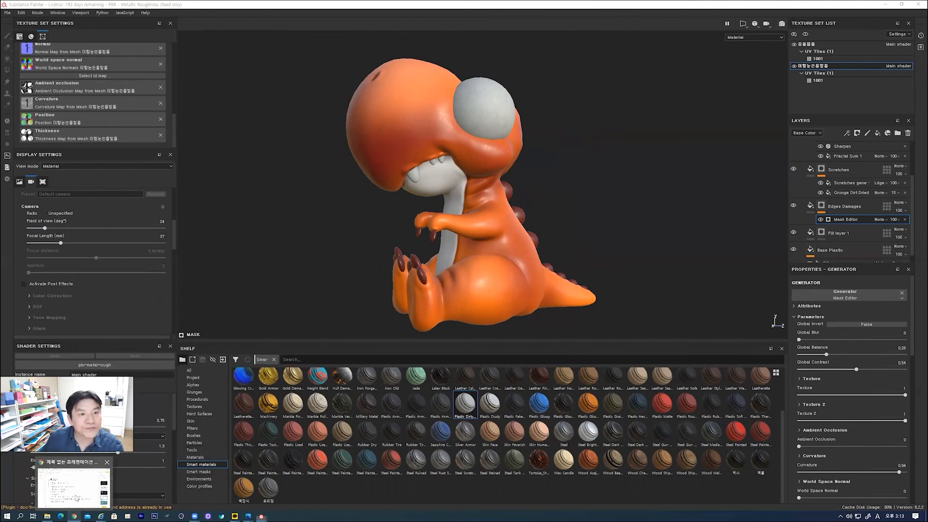
left_click(77, 497)
key("ctrl+t")
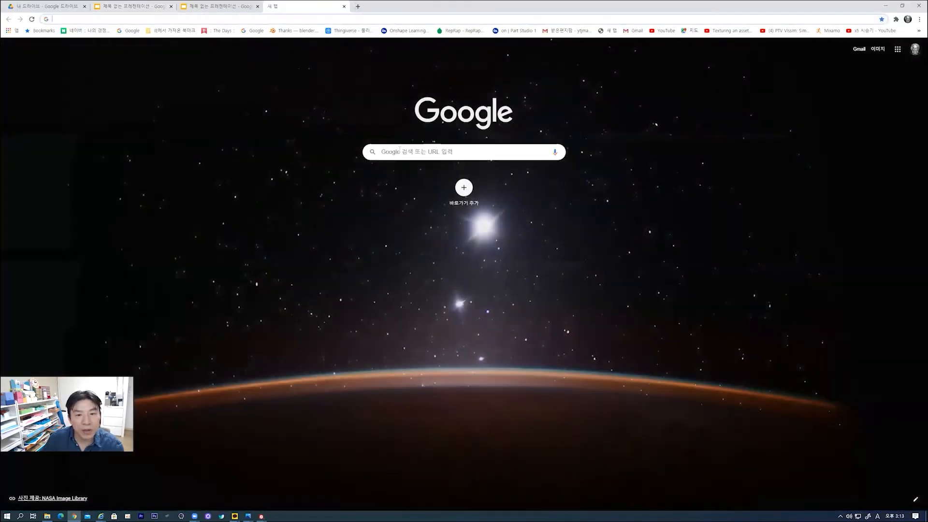
left_click(399, 151)
left_click(408, 167)
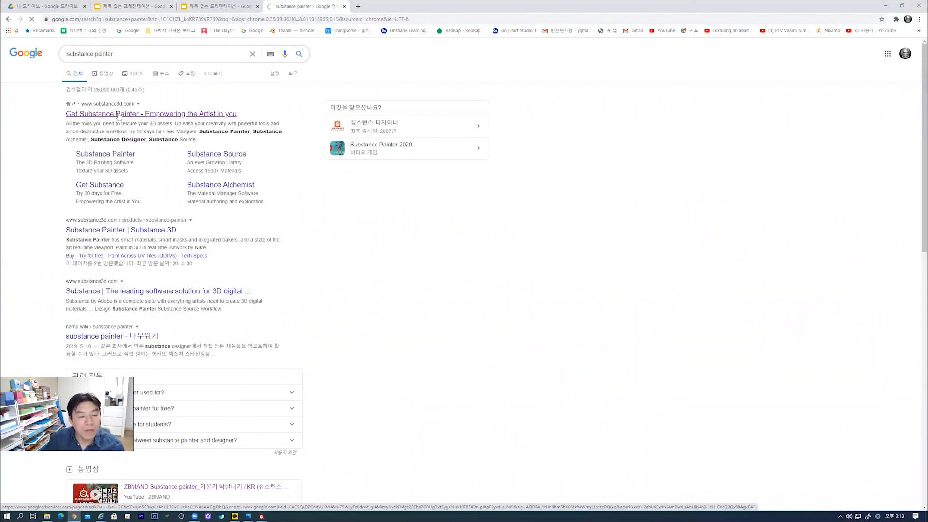
left_click(119, 114)
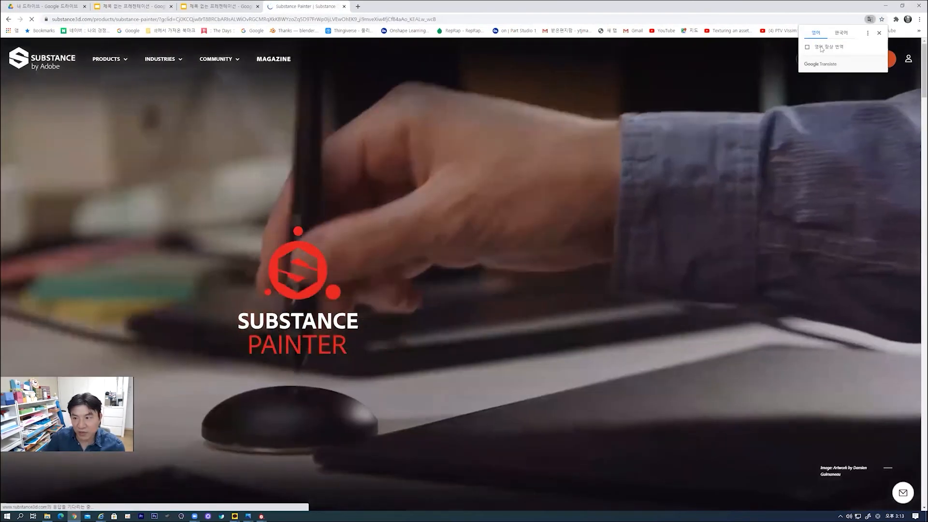
left_click(841, 34)
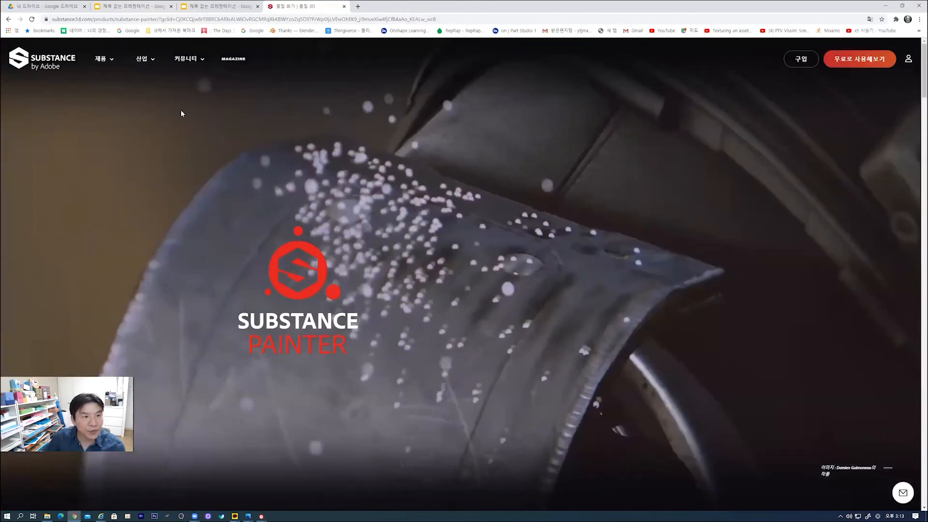
- Open the Substance Source product page and go to the account login page
left_click(102, 59)
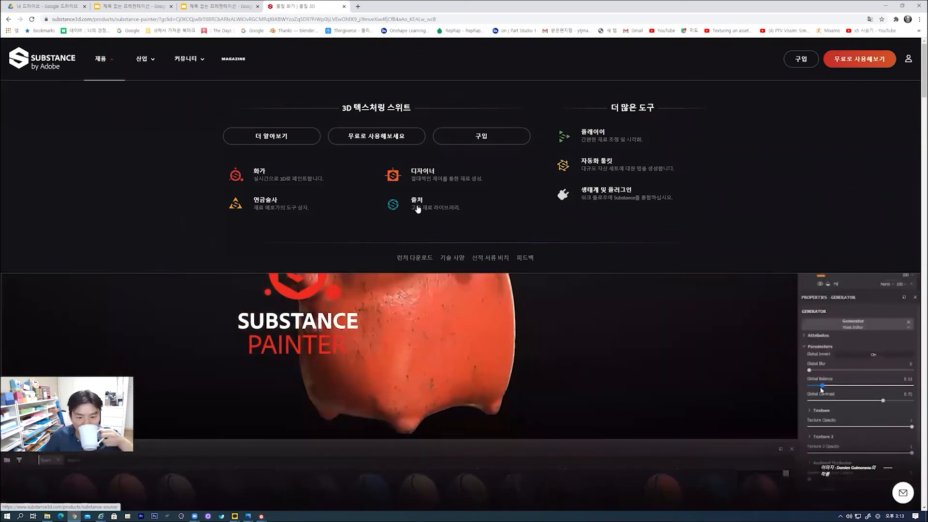
left_click(418, 208)
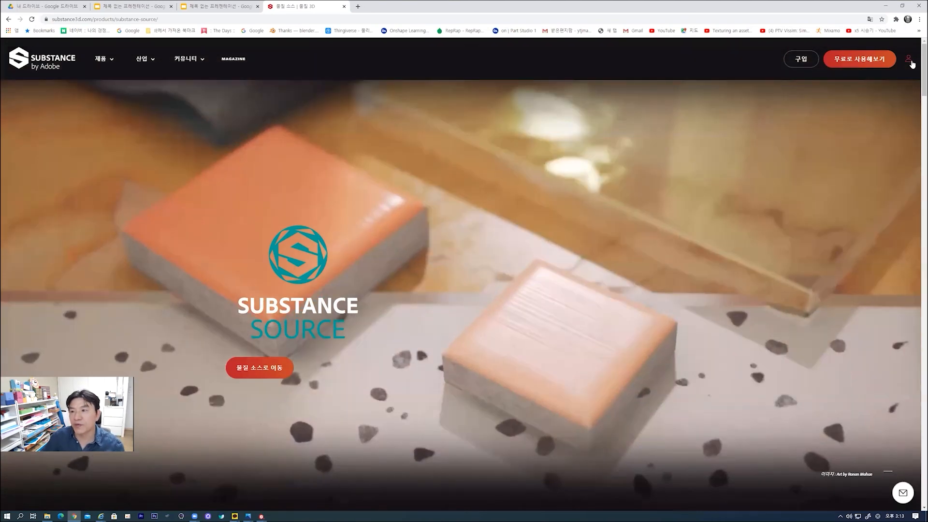
left_click(911, 63)
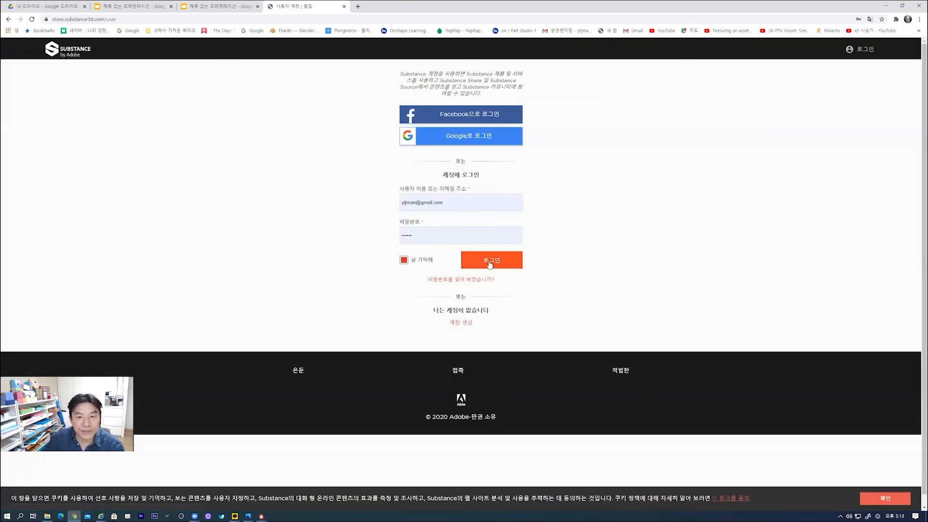
- Log in to the Substance account with the saved credentials and open the Substance Source library translated into Korean
left_click(489, 261)
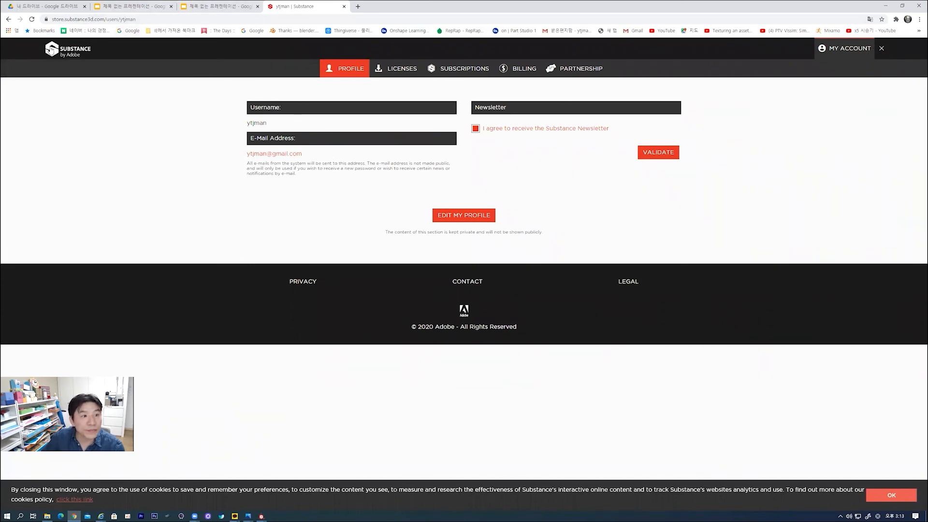
left_click(51, 49)
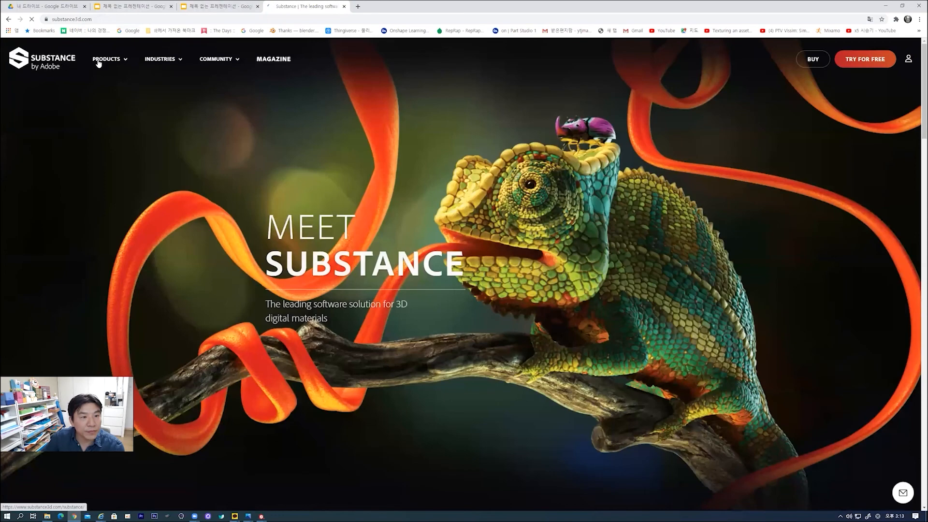
mouse_move(103, 63)
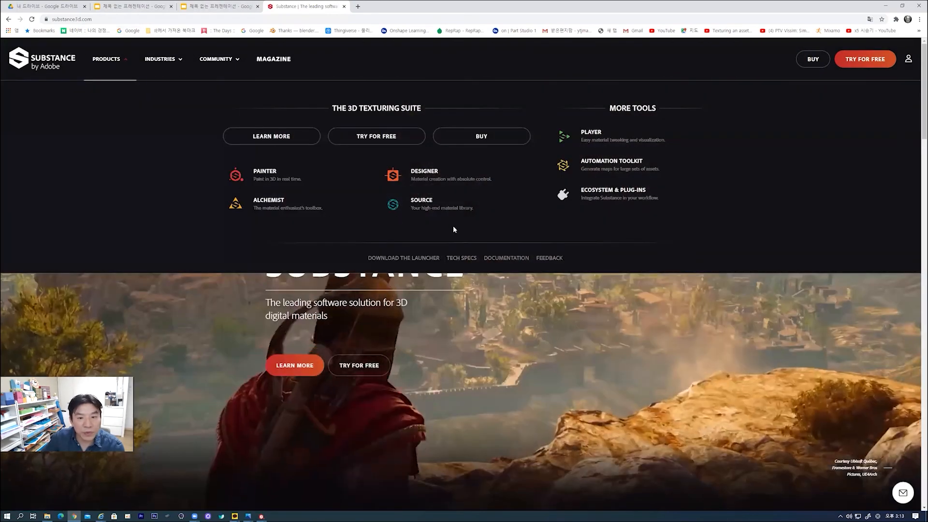
left_click(416, 199)
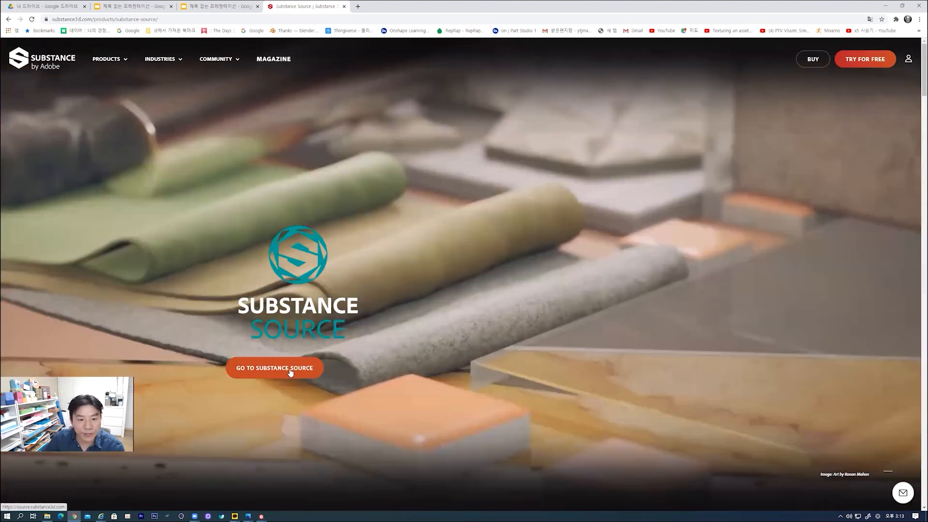
left_click(290, 370)
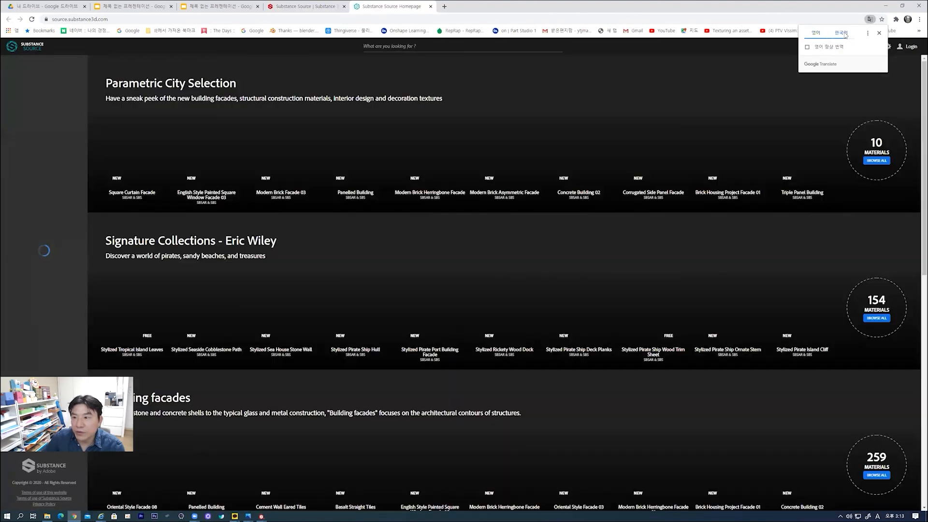
left_click(846, 32)
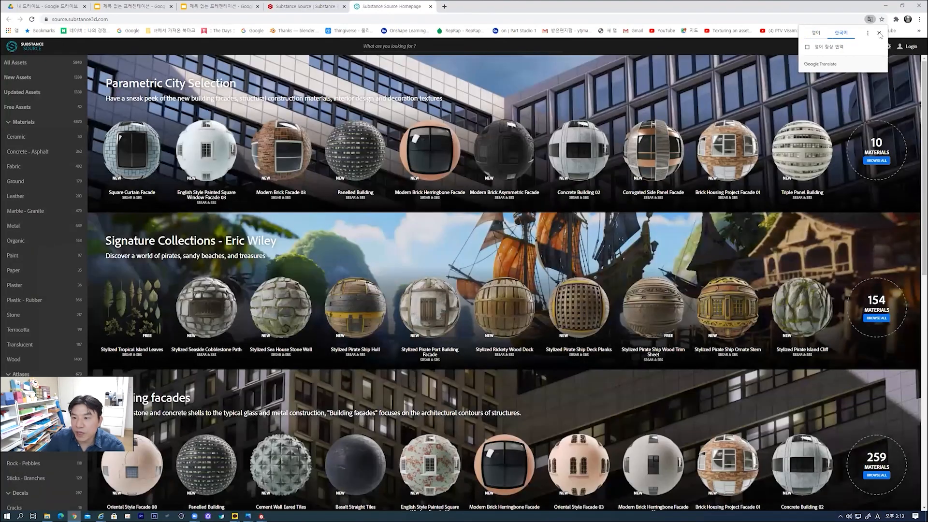
left_click(879, 33)
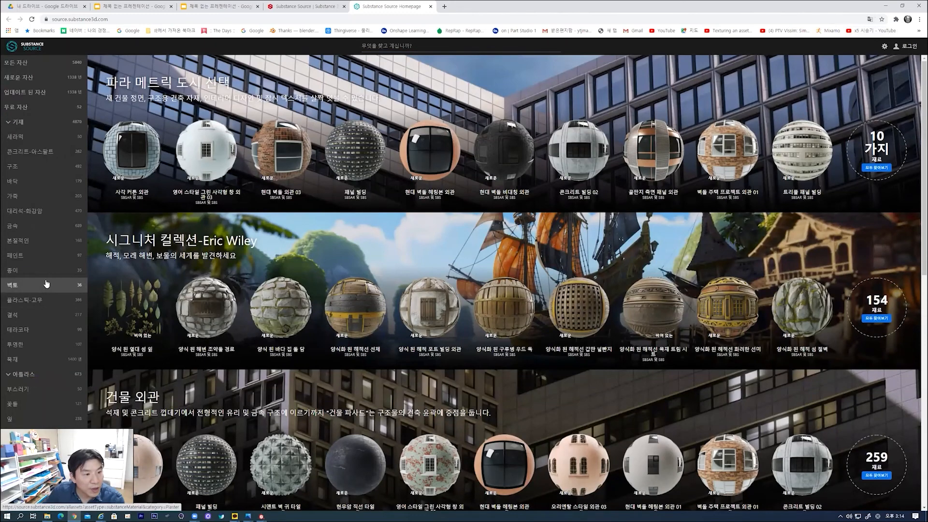
- Download the blue eyeball material from the Organic materials category, logging in with the saved account when asked
left_click(34, 241)
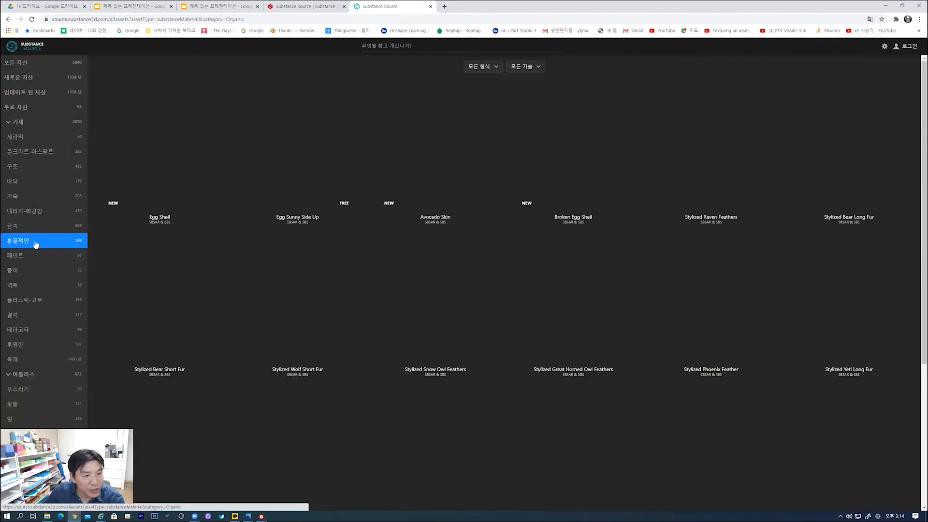
scroll(611, 347, "down", 1)
scroll(611, 347, "down", 15)
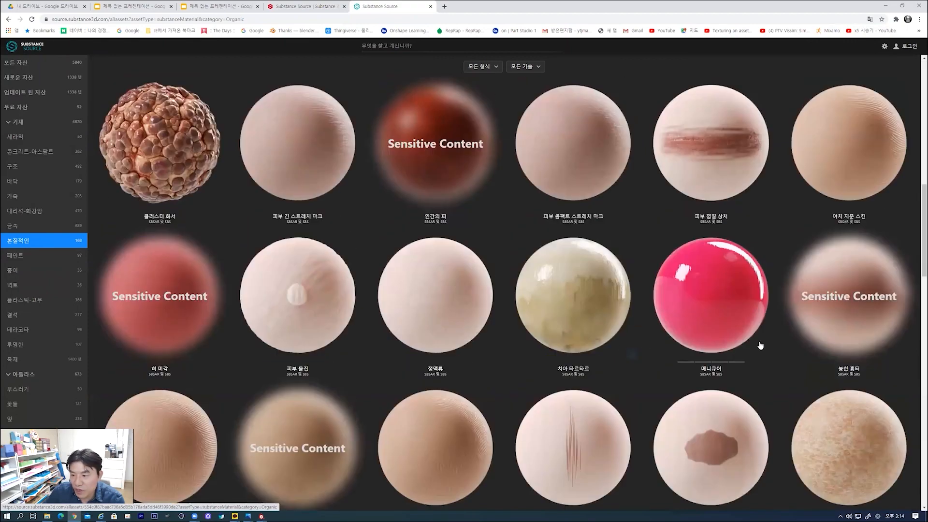
scroll(671, 309, "down", 10)
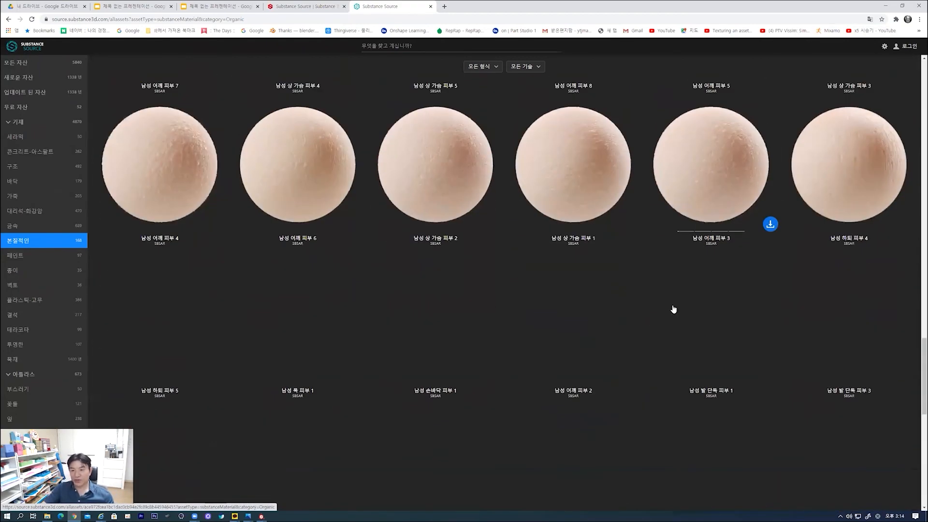
scroll(669, 310, "down", 5)
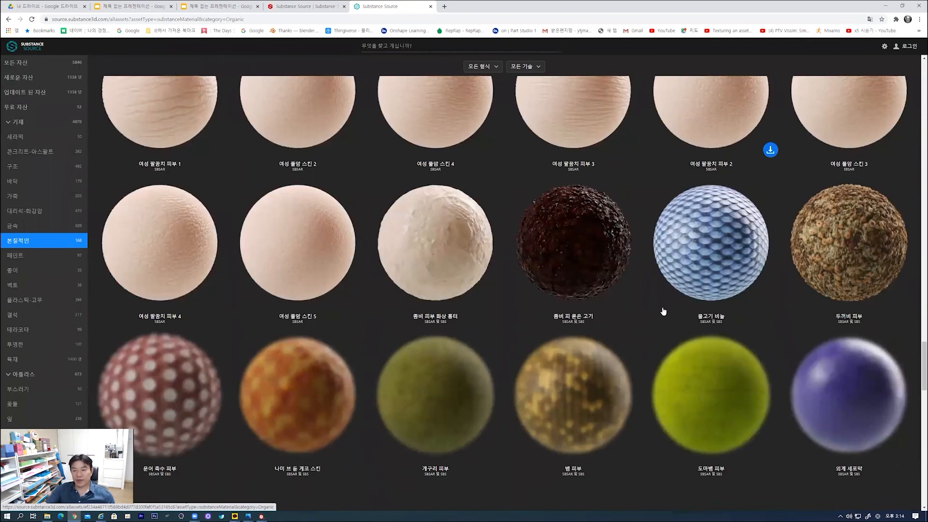
scroll(657, 311, "down", 6)
scroll(654, 319, "down", 16)
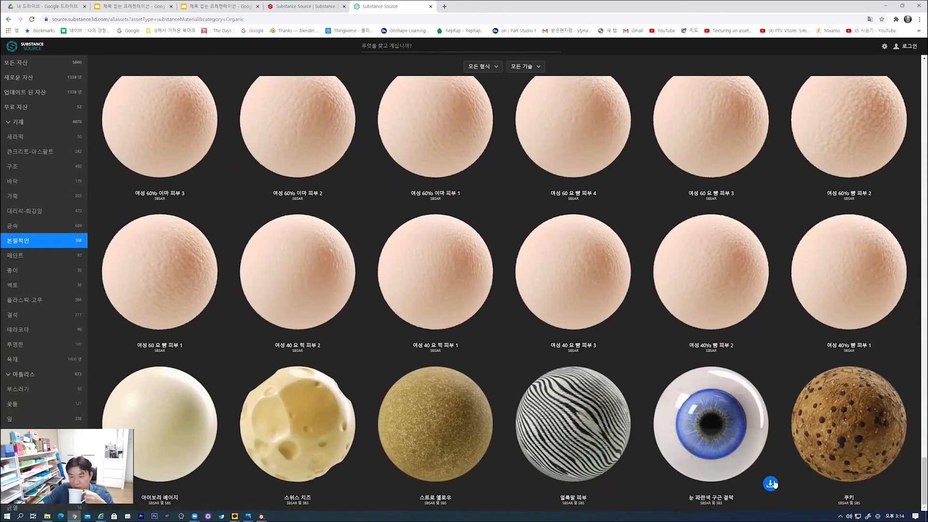
left_click(772, 483)
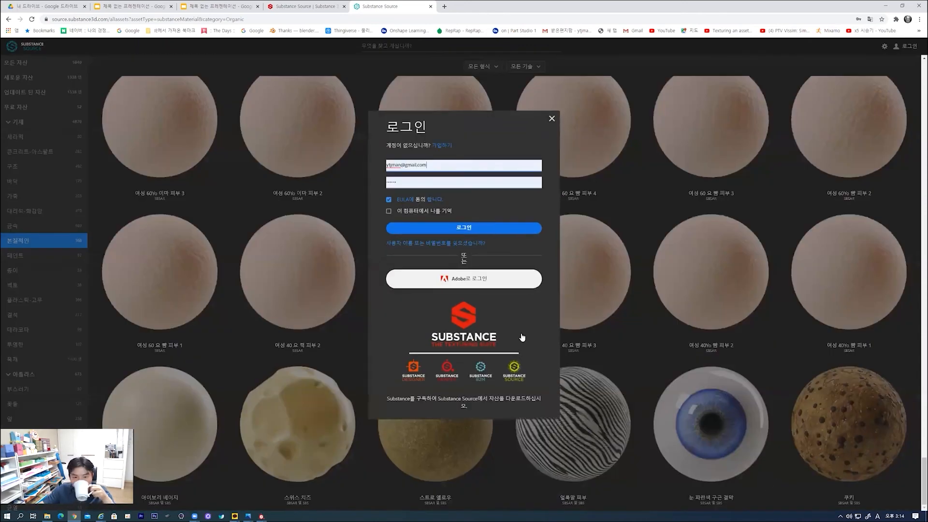
left_click(476, 228)
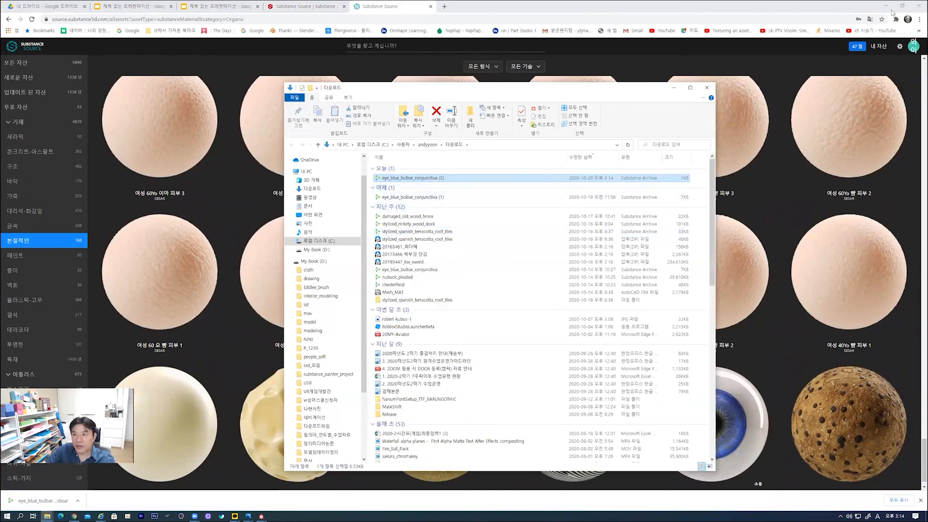
- Switch to Substance Painter and bring the downloaded eye_blue_bulbar_conjunctiva (2) file into the shelf for import
left_click(888, 7)
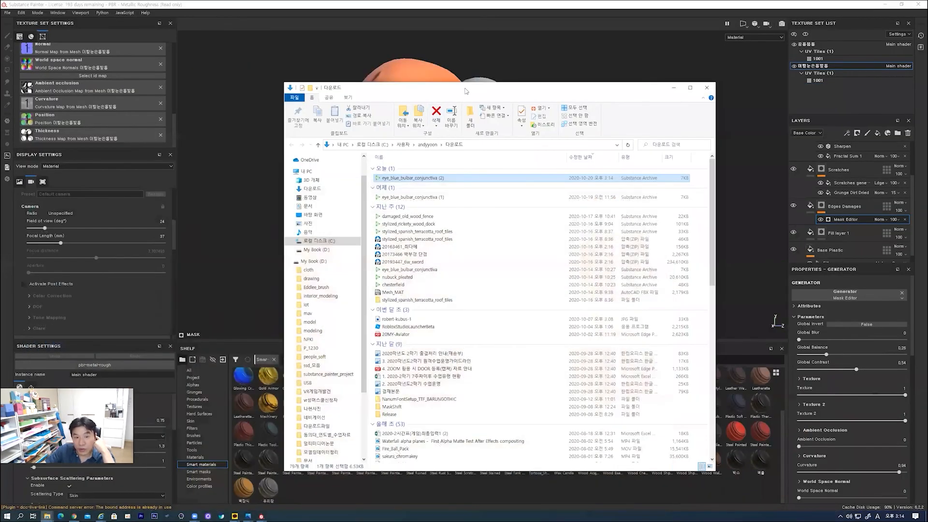
left_click_drag(464, 92, 650, 74)
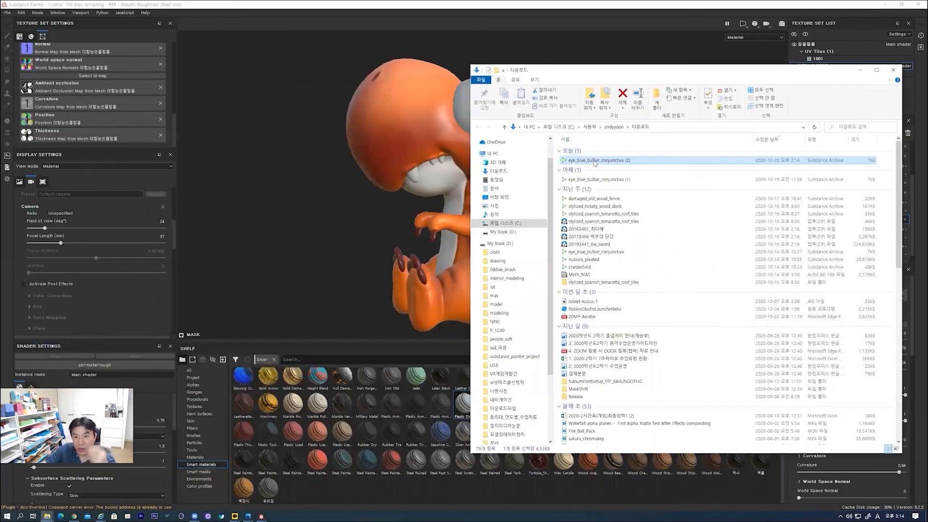
mouse_move(594, 162)
left_mouse_down()
mouse_move(505, 289)
mouse_move(394, 480)
mouse_move(399, 491)
left_mouse_up()
left_click(404, 278)
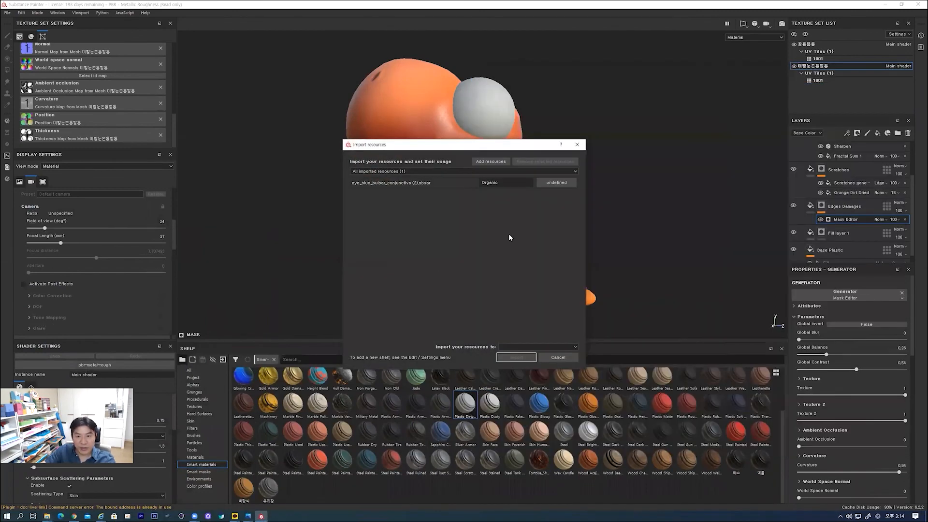
- Import the eye resource as a basematerial into the current project, PBR - Metallic Roughness
left_click(552, 182)
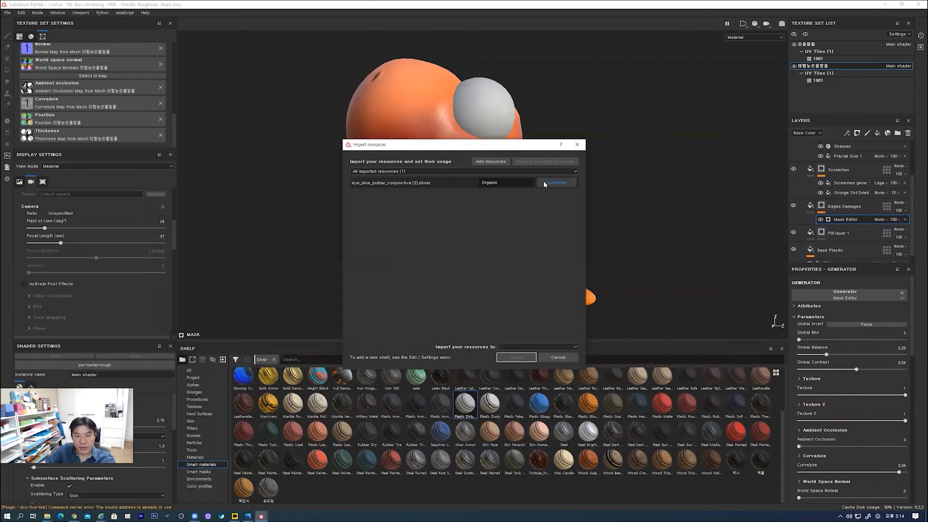
left_click(553, 183)
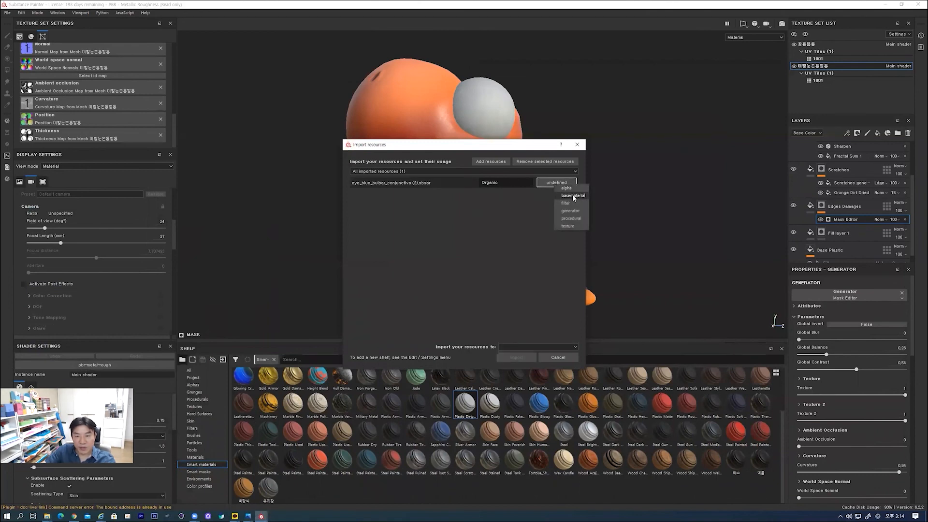
left_click(573, 196)
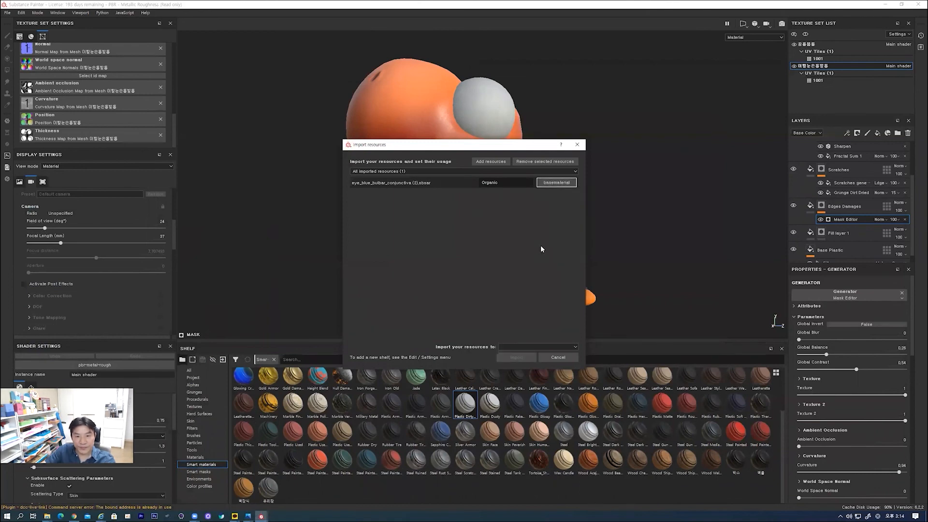
left_click(527, 348)
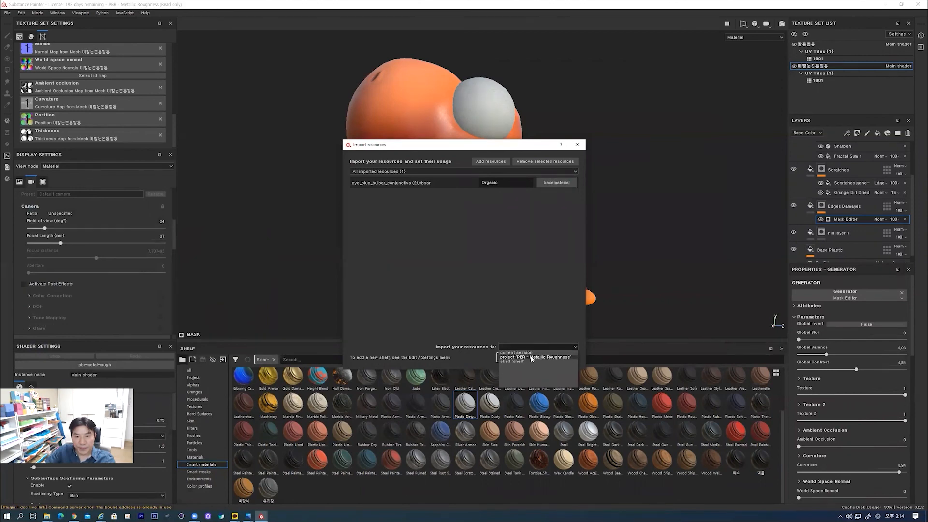
left_click(531, 358)
left_click(534, 348)
left_click(532, 357)
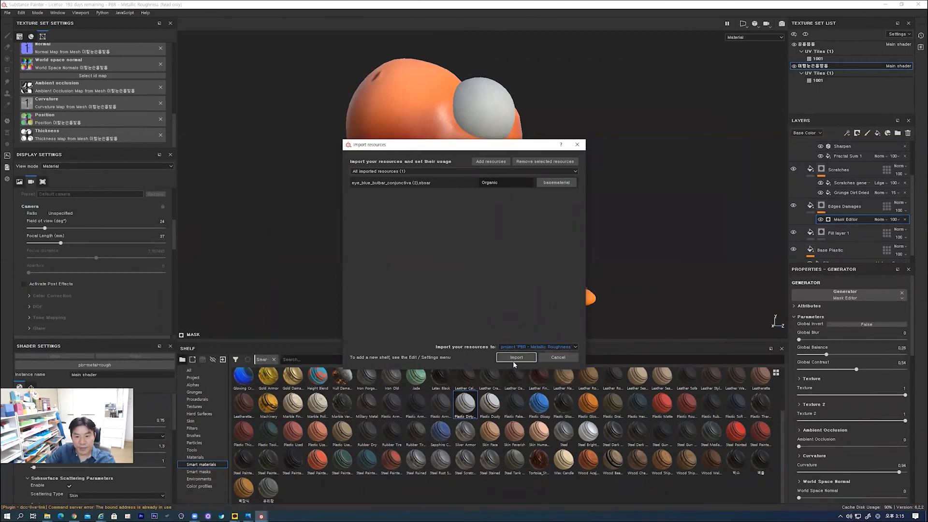
left_click(529, 347)
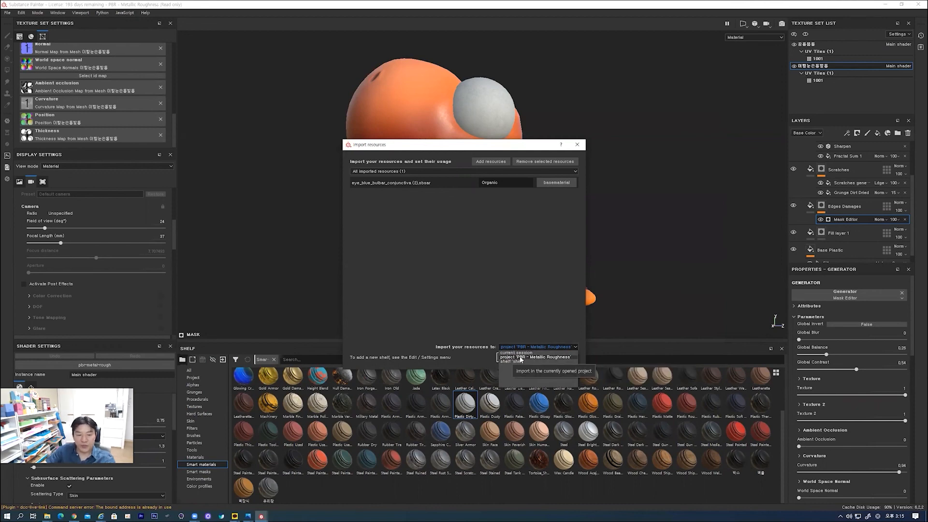
left_click(525, 357)
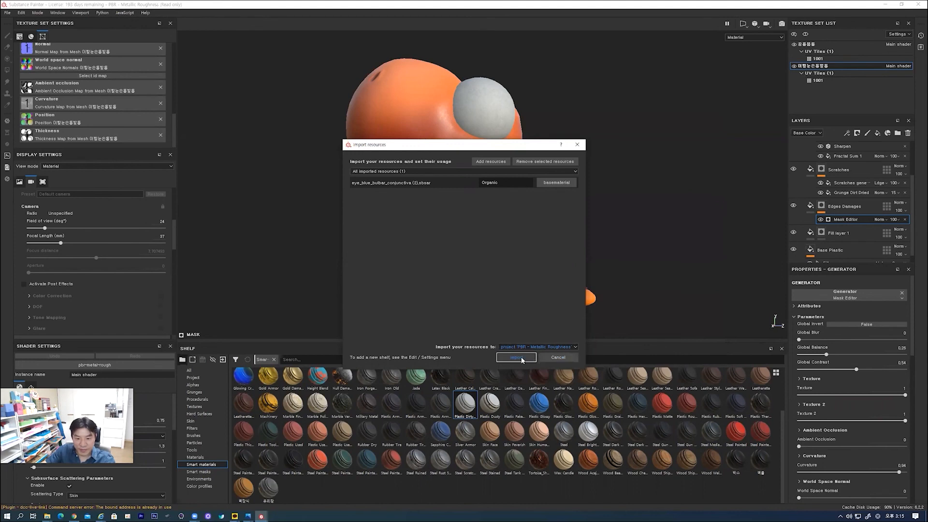
left_click(516, 358)
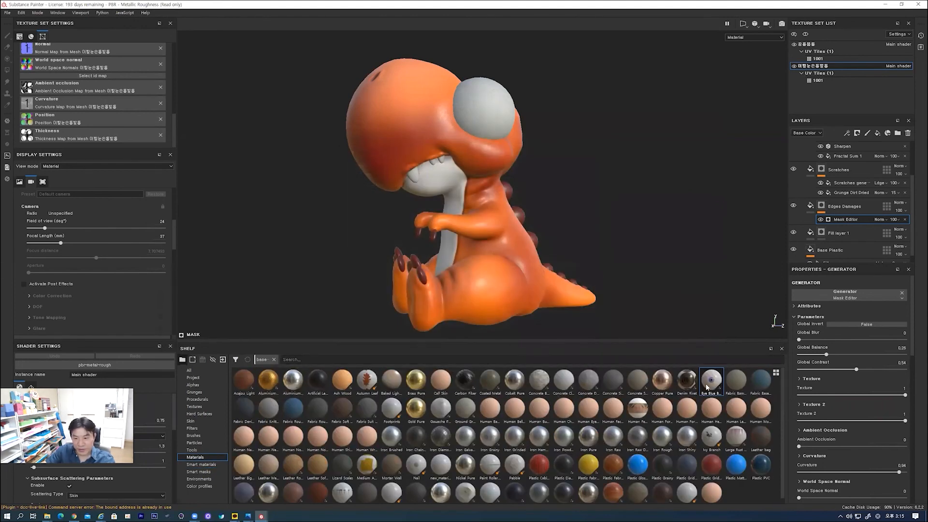
- Collapse the Plastic Dirty Scratched folder in the layer stack and delete Layer 1 above it
mouse_move(709, 385)
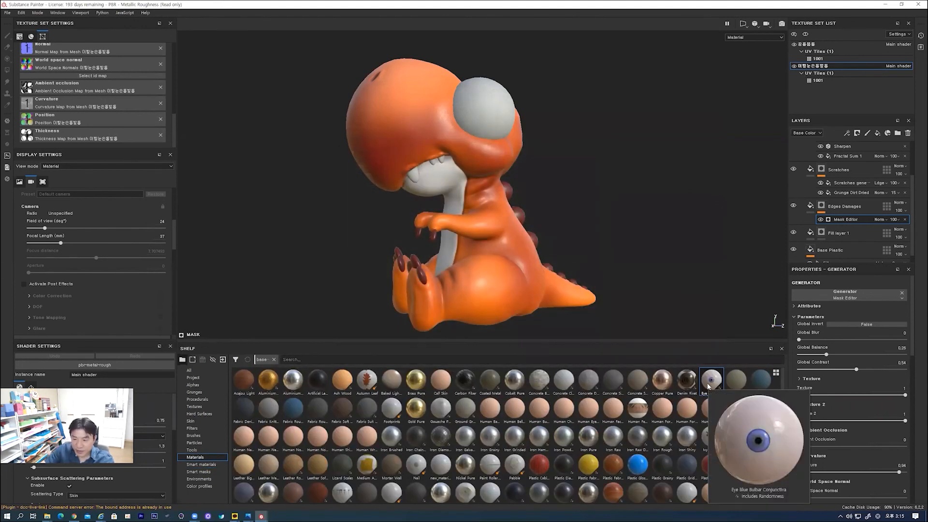
left_click_drag(574, 157, 578, 171, "alt")
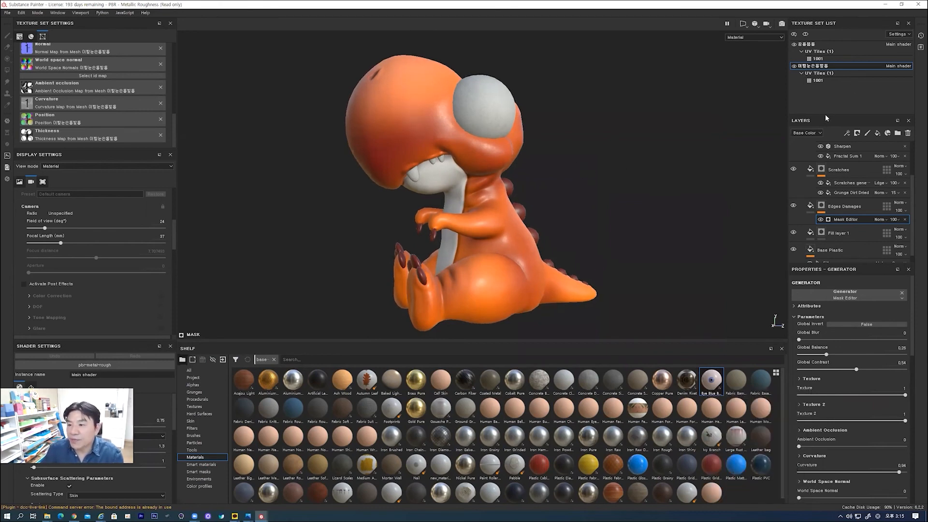
left_click_drag(825, 114, 825, 103)
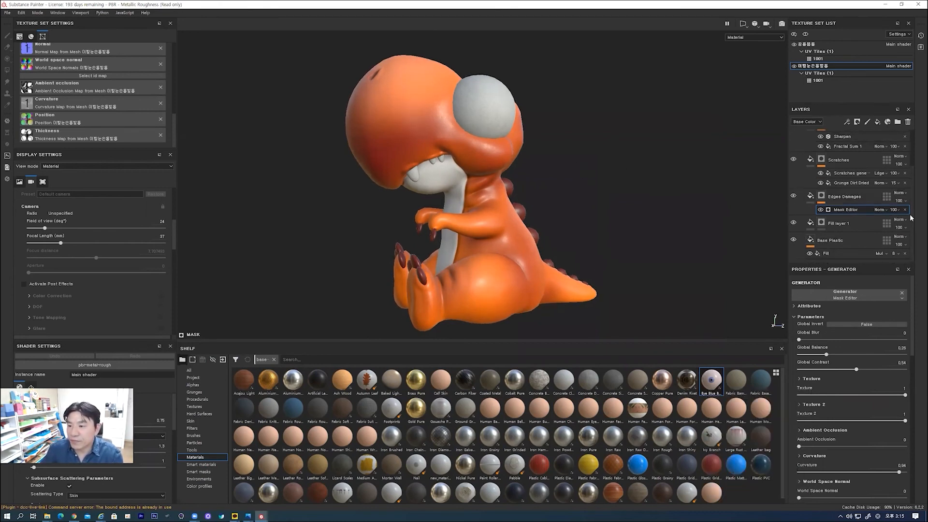
left_click_drag(911, 209, 862, 159)
left_click(802, 155)
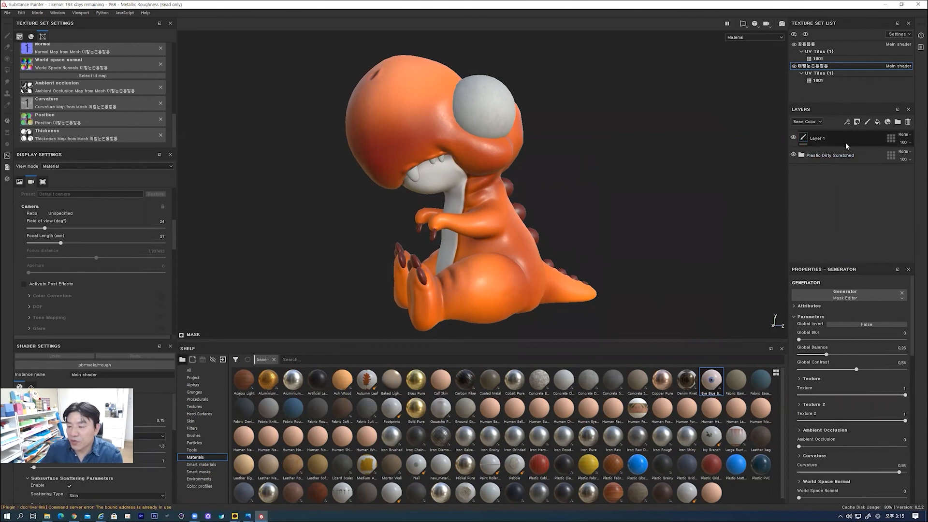
left_click(815, 139)
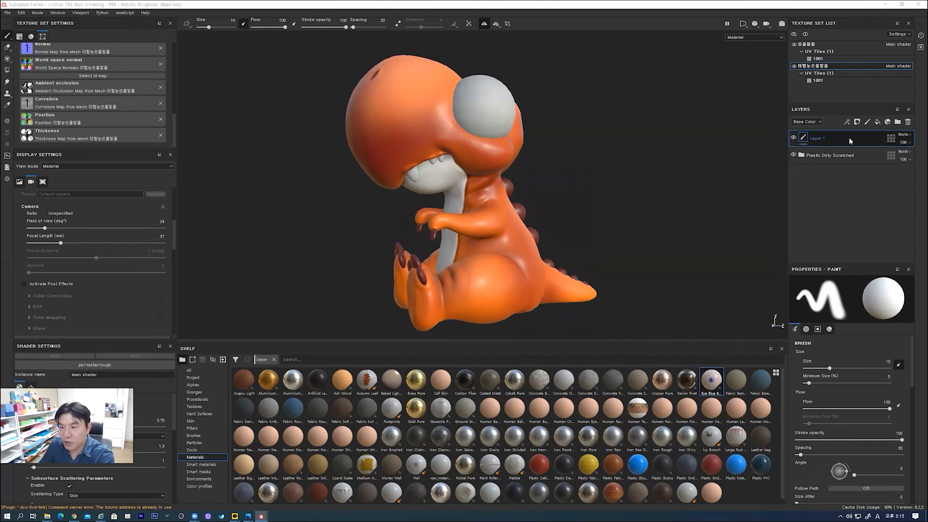
left_click(908, 121)
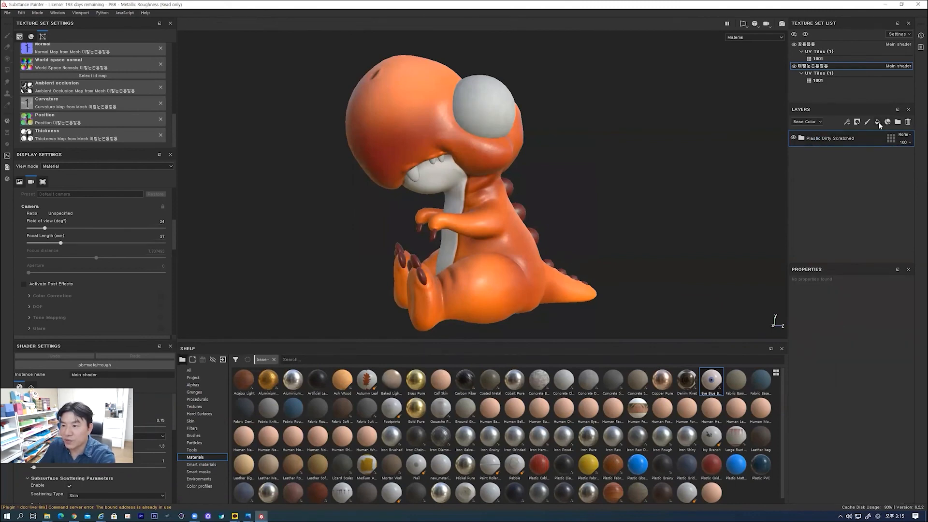
- Add the Eye Blue Bulbar Conjunctiva material as a fill layer above the Plastic Dirty Scratched folder and check it on the dinosaur
left_click(878, 123)
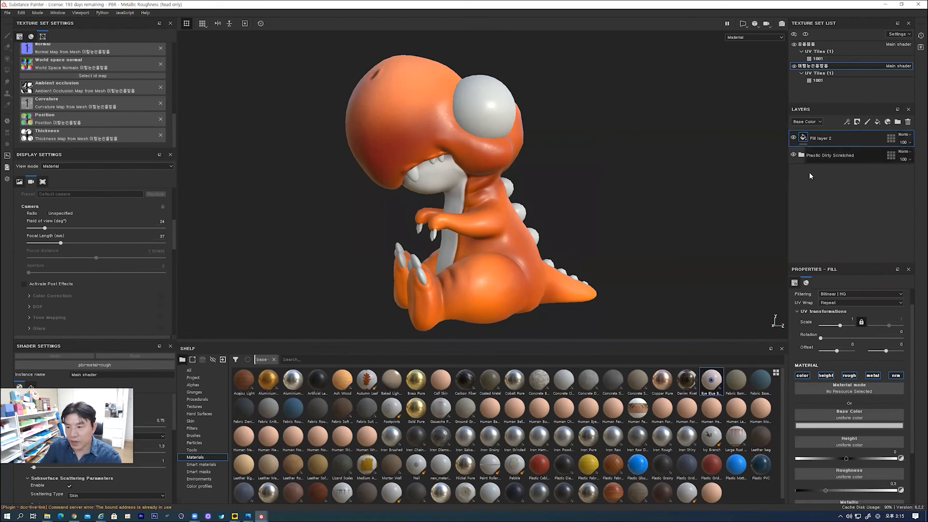
key("Delete")
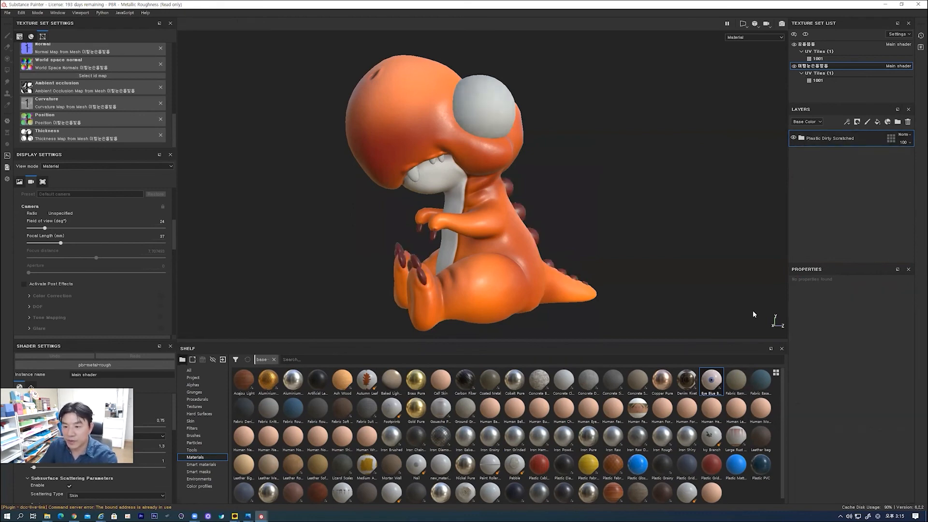
left_click_drag(717, 383, 820, 131)
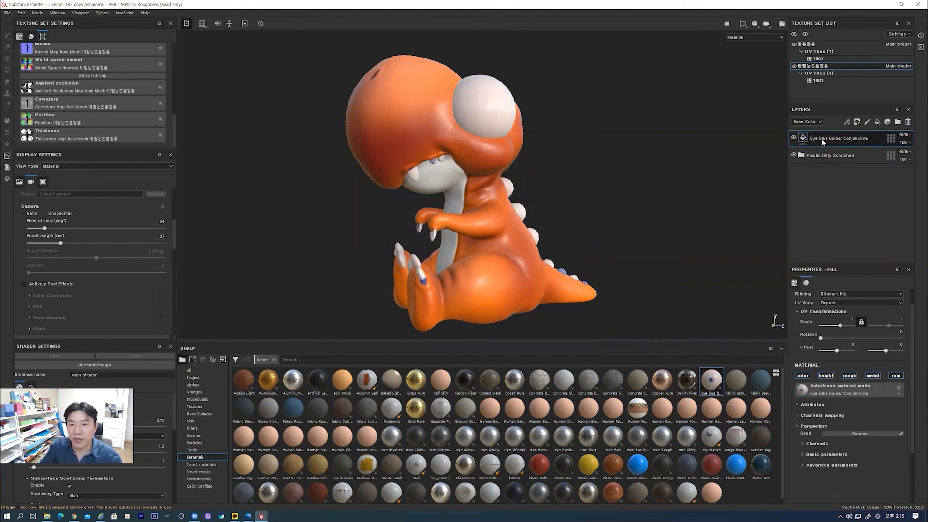
left_click_drag(597, 213, 364, 215, "alt")
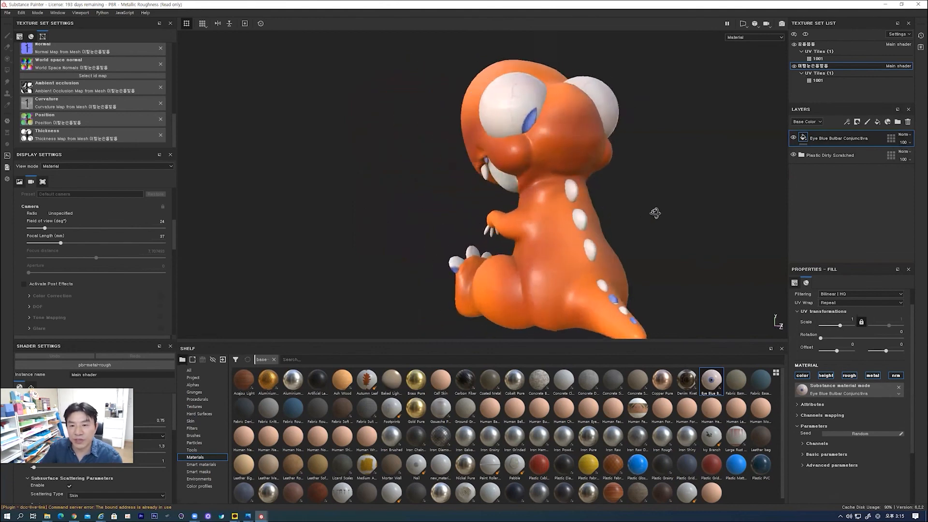
- Show the 3D and UV views side by side and shrink the eye fill's projection to about 2.2 scale over the large eye islands
left_click_drag(655, 213, 773, 217, "alt")
key("F1")
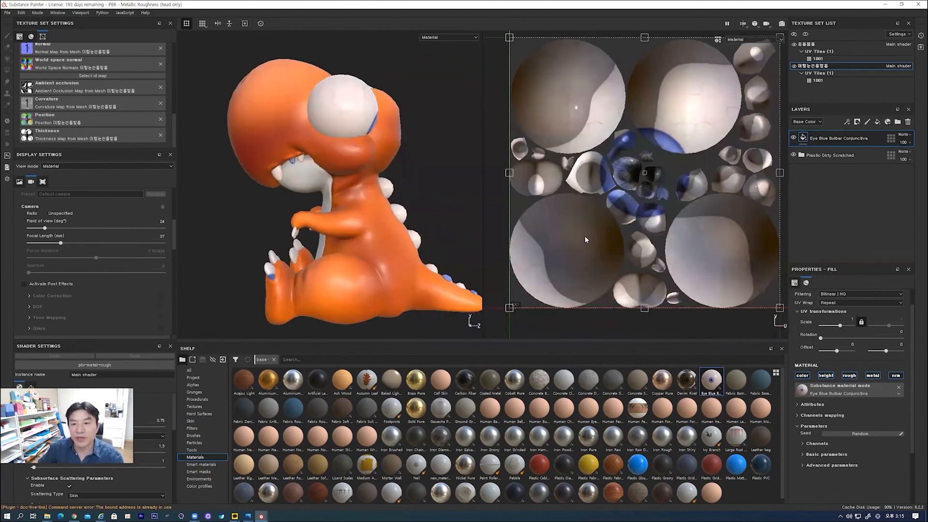
scroll(641, 223, "down", 2)
left_click_drag(748, 80, 582, 225)
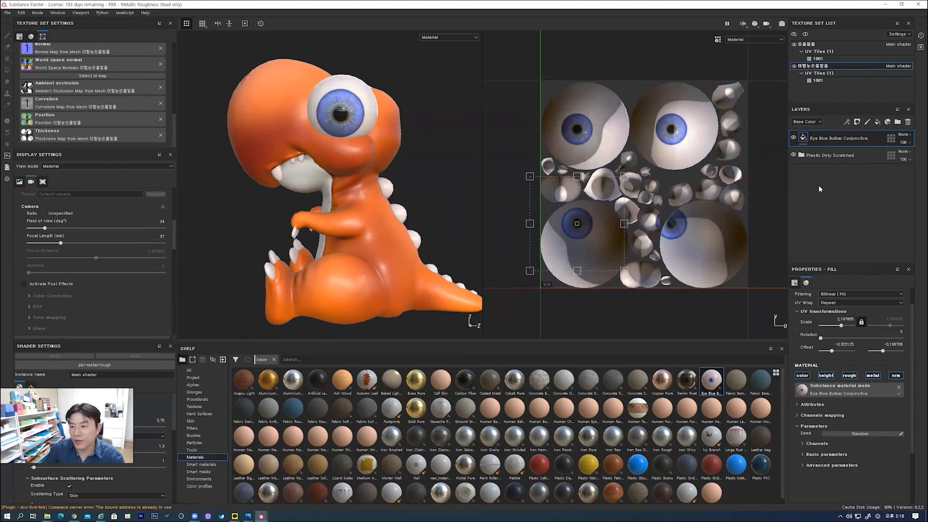
- Set the eye fill's UV Wrap to None and fit its projection at about 3.13 scale onto the front-facing eyeball's UV island
left_click(838, 302)
left_click(835, 308)
left_click_drag(603, 222, 698, 135)
left_click_drag(727, 183, 694, 140)
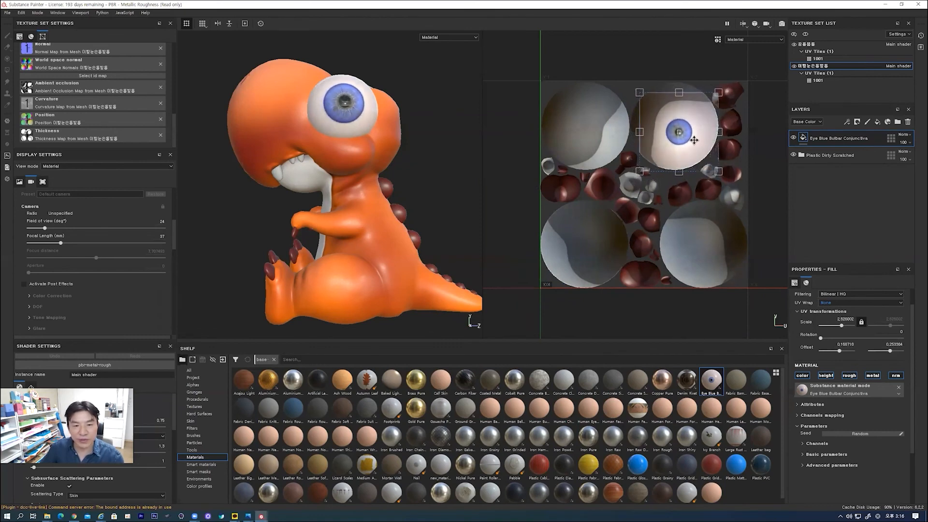
left_click_drag(719, 173, 694, 133)
left_click_drag(498, 159, 409, 168, "alt")
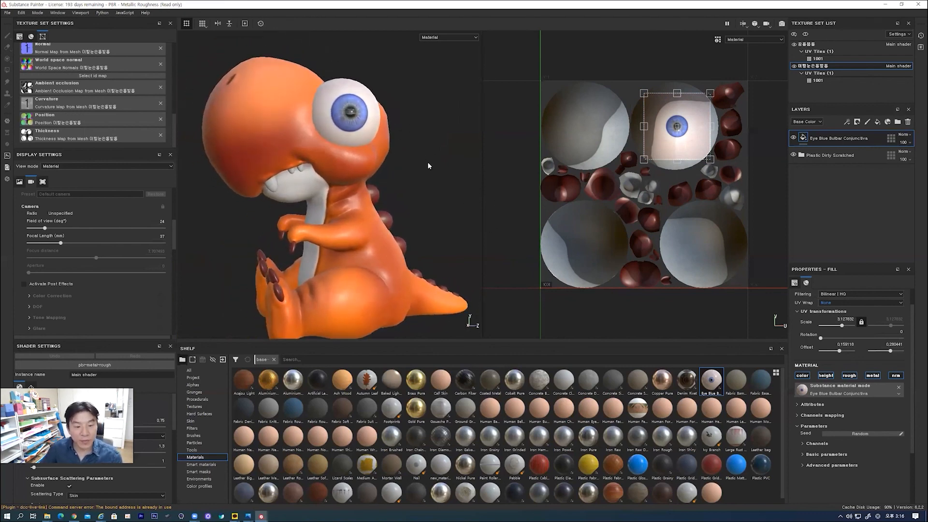
- Return to the 3D view alone and set the eye material's Border Color to a deep blue in its advanced parameters
key("F2")
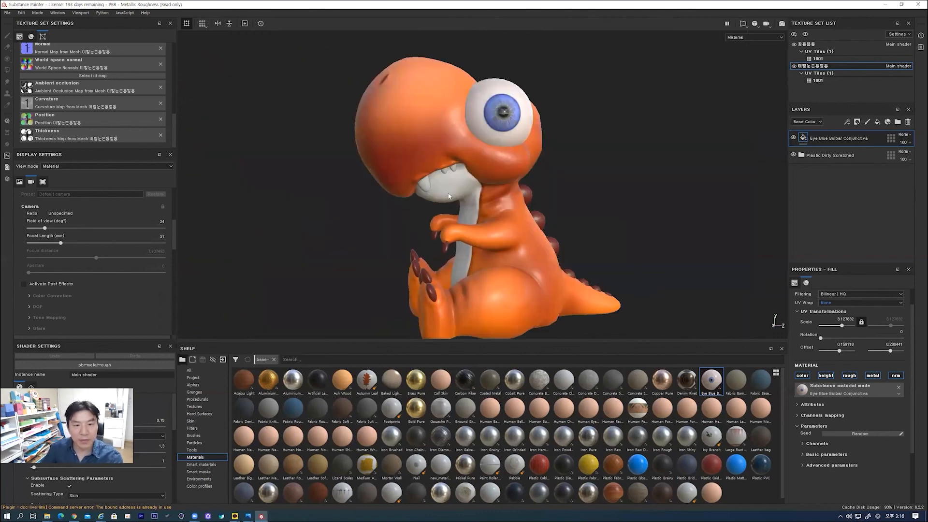
scroll(543, 189, "up", 5)
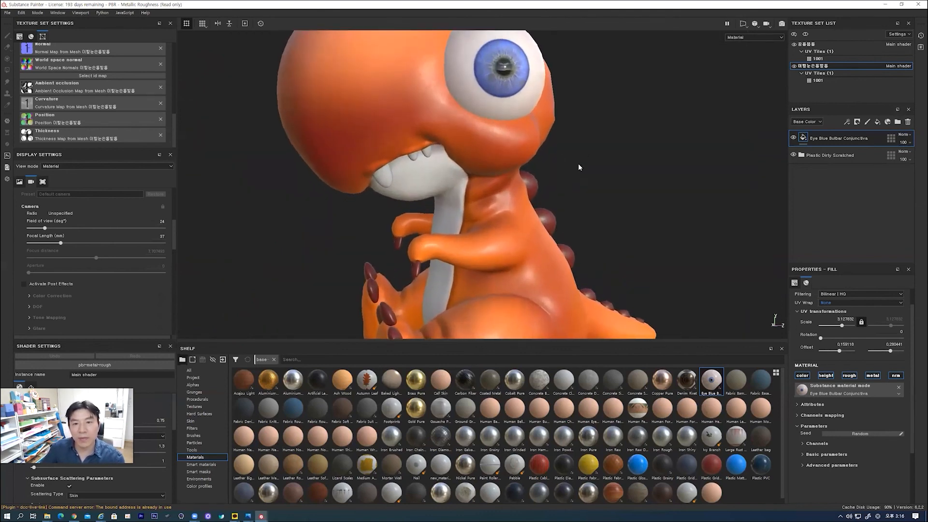
middle_click_drag(578, 165, 577, 208, "alt")
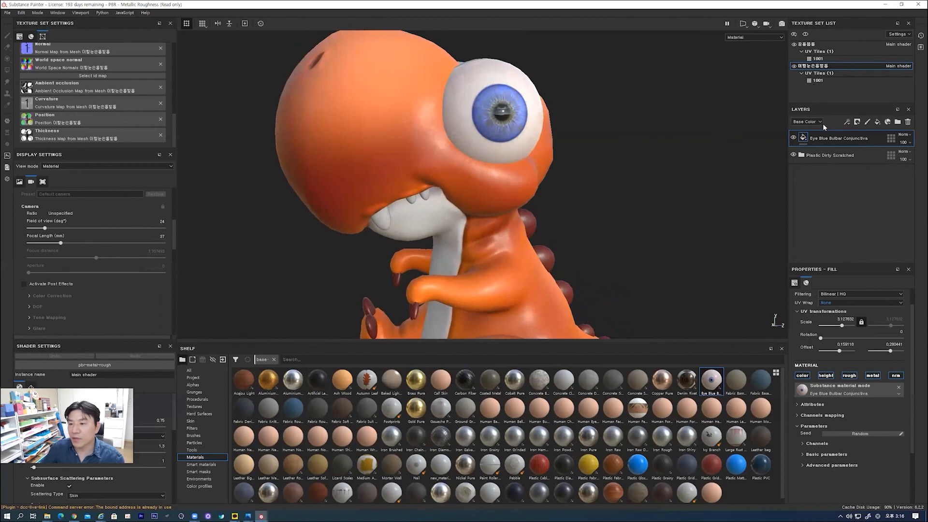
left_click_drag(580, 143, 572, 146, "alt")
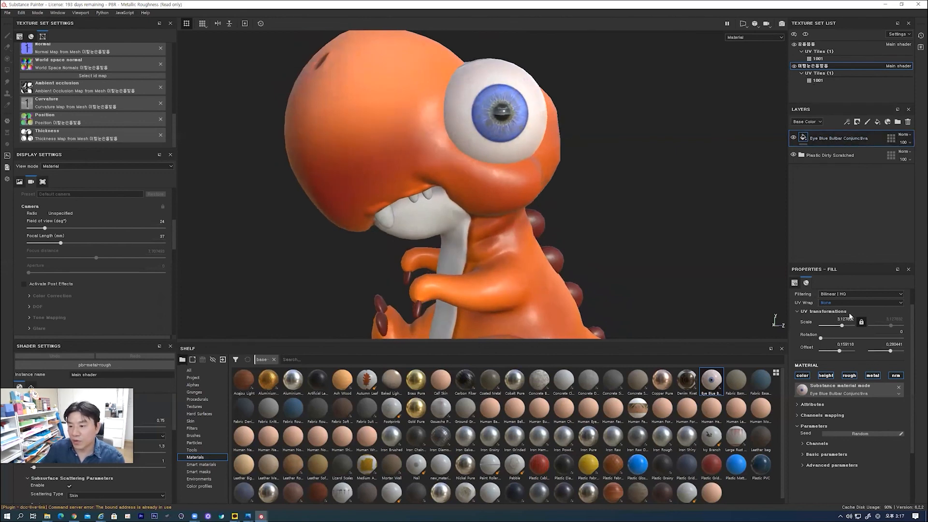
left_click(801, 465)
scroll(802, 465, "down", 3)
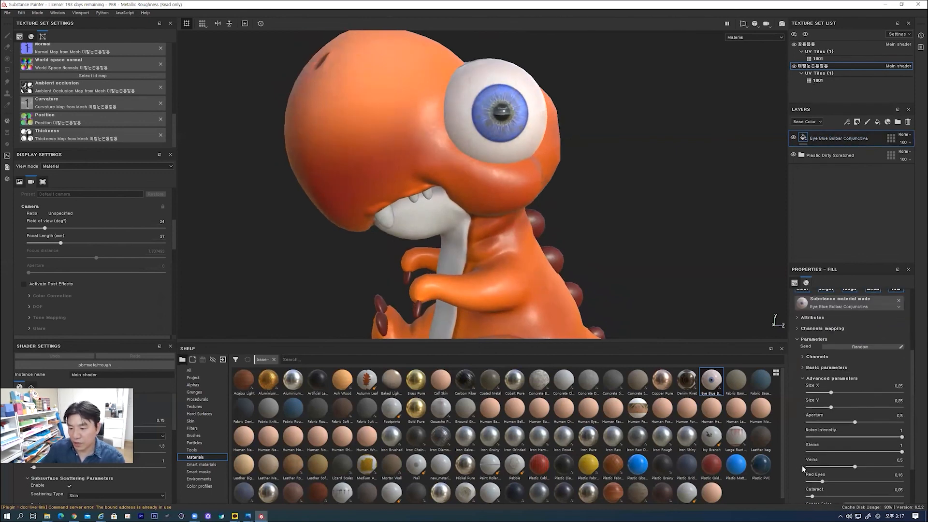
left_click(865, 470)
left_click_drag(859, 402, 871, 419)
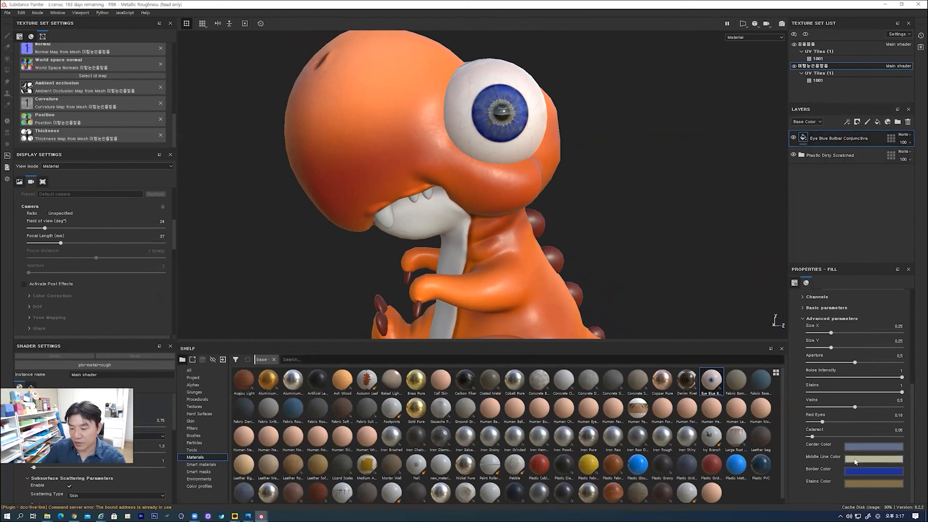
- Set the eye material's Center Color to a more saturated blue, about 0.608 hue, 0.729 saturation and 0.749 value
left_click(855, 445)
left_click(857, 405)
left_click_drag(858, 406, 865, 384)
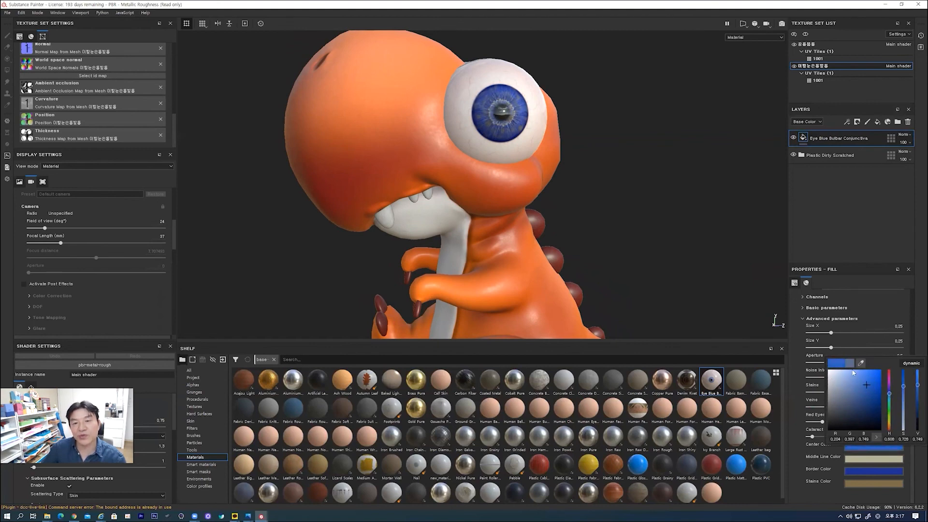
- Add a fill layer above the eye material layer and set its base color to pure white
left_click_drag(644, 209, 647, 211, "alt")
left_click_drag(582, 111, 582, 149, "alt")
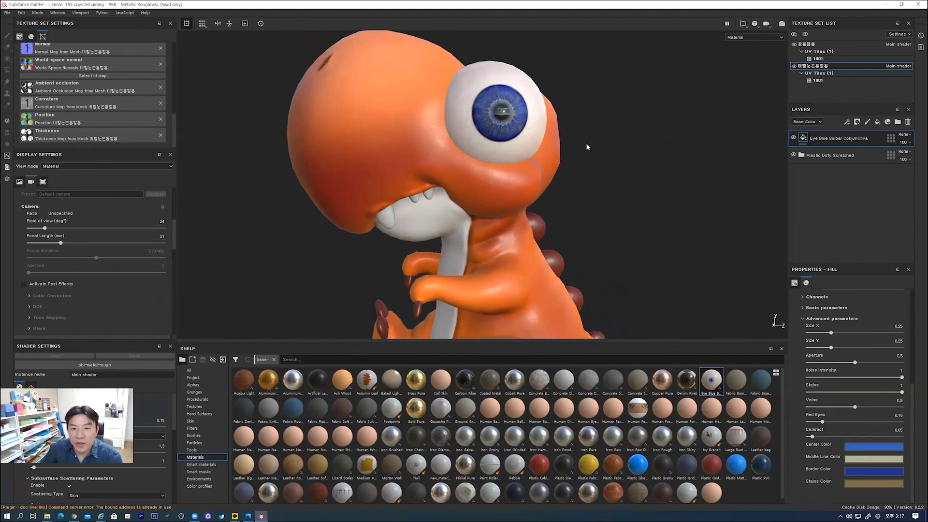
right_click_drag(599, 112, 605, 143, "alt")
middle_click_drag(605, 143, 609, 163, "alt")
right_click_drag(608, 163, 612, 179, "alt")
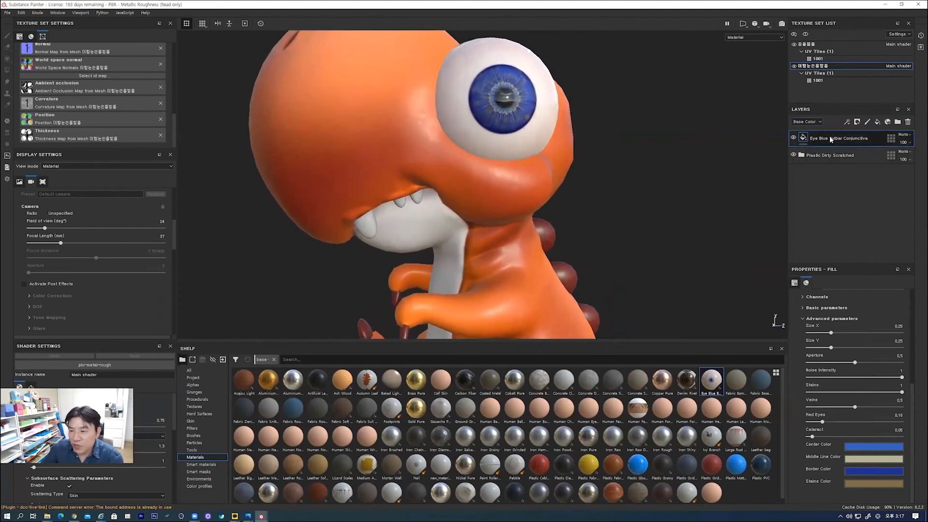
left_click(877, 122)
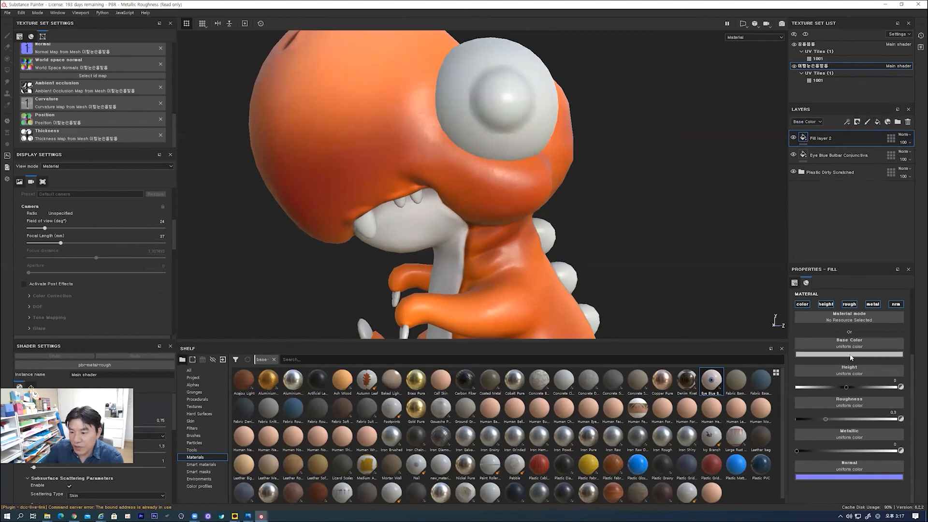
left_click(850, 355)
left_click_drag(856, 386, 815, 368)
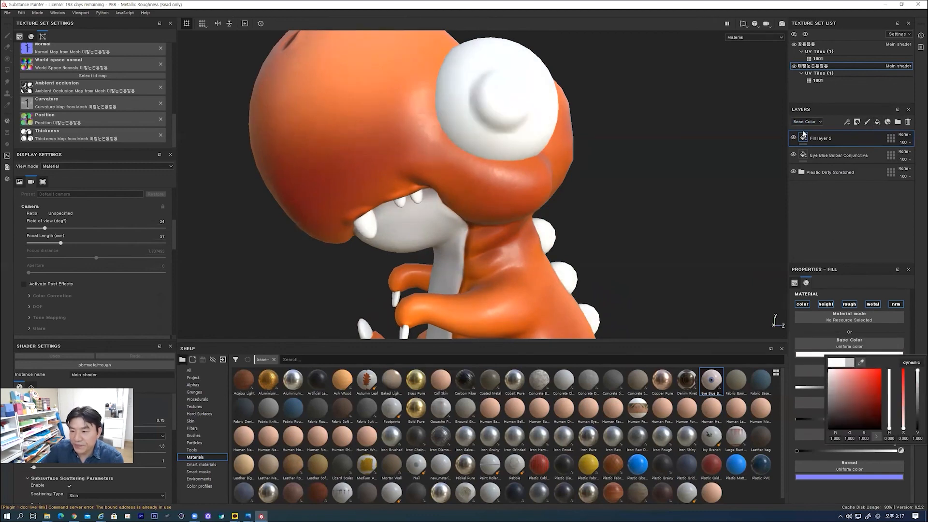
- Add a black mask to the white fill layer and put a paint effect on that mask
right_click(804, 137)
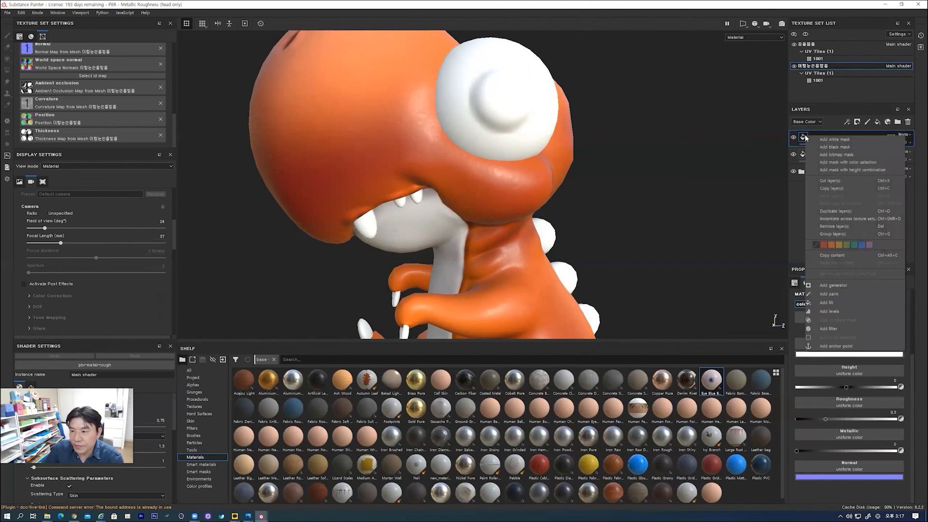
left_click(821, 147)
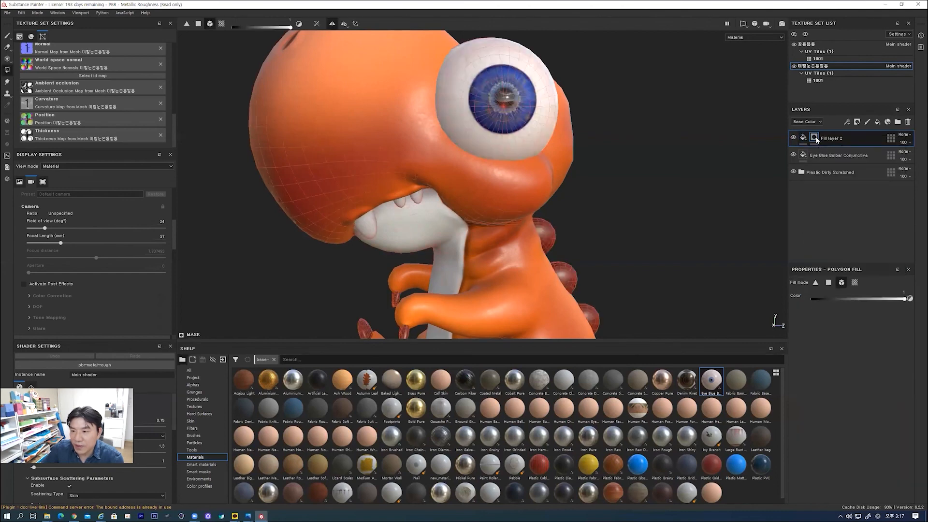
right_click(815, 139)
left_click(836, 286)
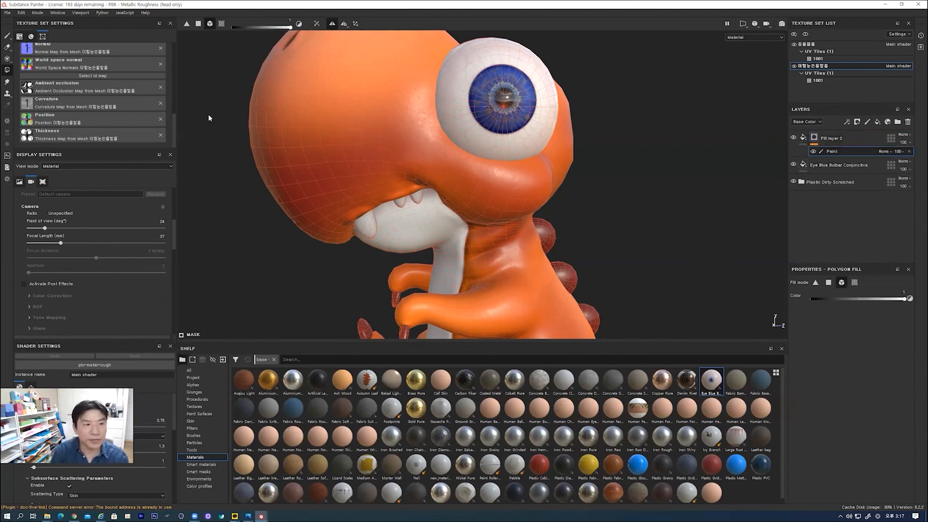
- Paint two small white highlight dots on the iris in the mask with the Archive Inker brush, size about 2.21
left_click(7, 36)
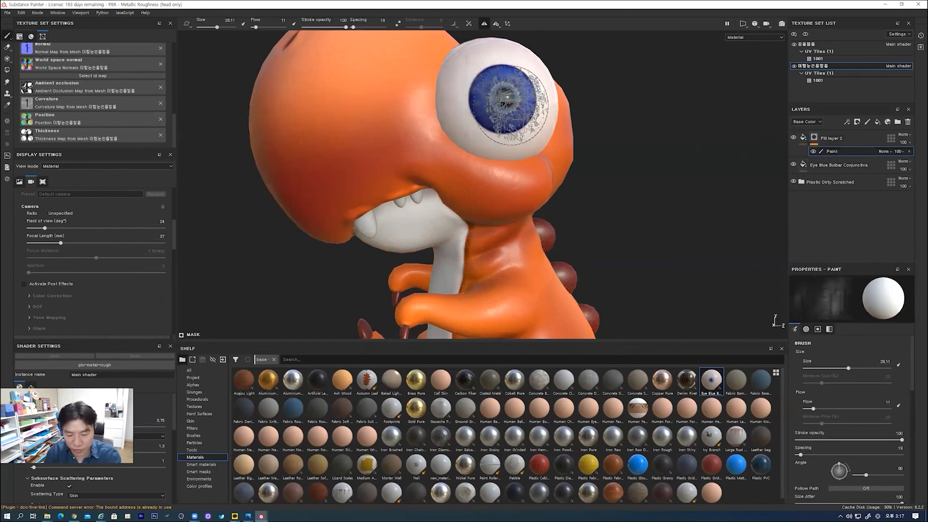
left_click(196, 435)
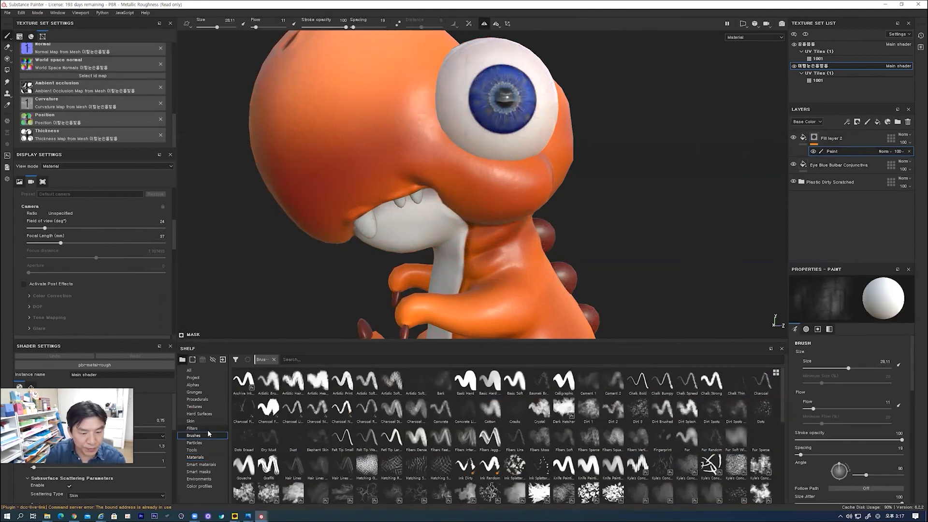
left_click(243, 381)
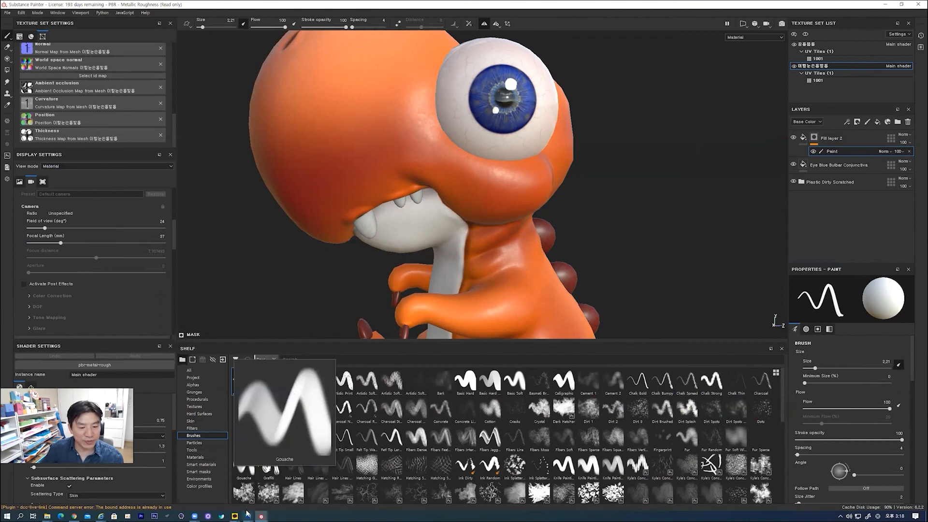
- Compare the model with the dinosaur reference image, close the picture windows and switch back to the Substance Painter project
mouse_move(247, 513)
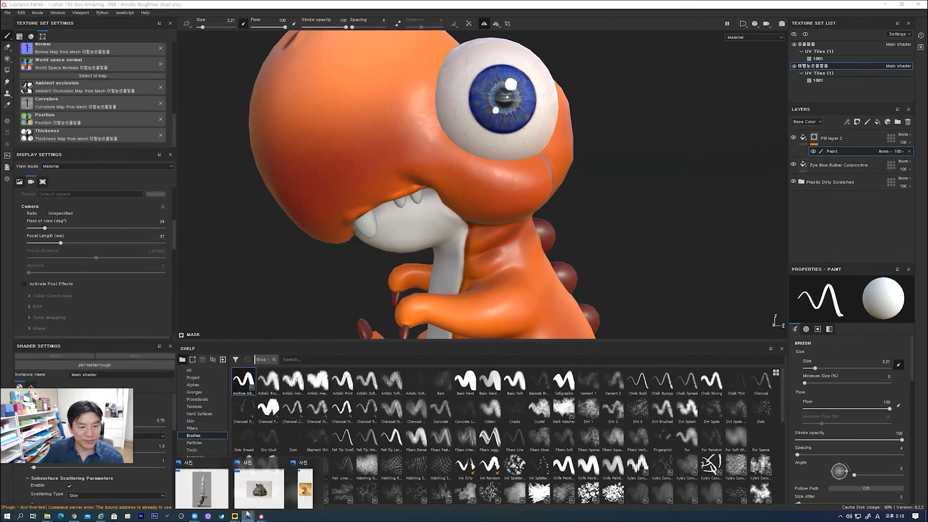
left_click(305, 488)
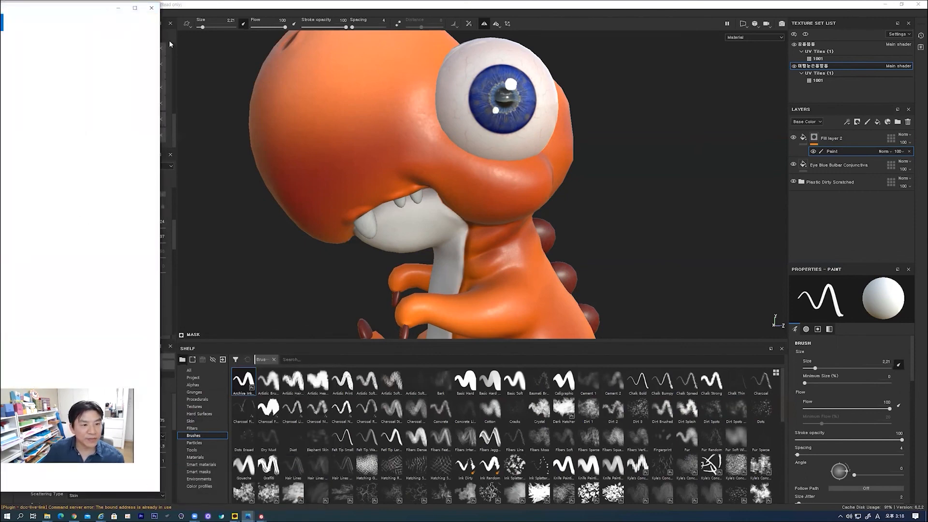
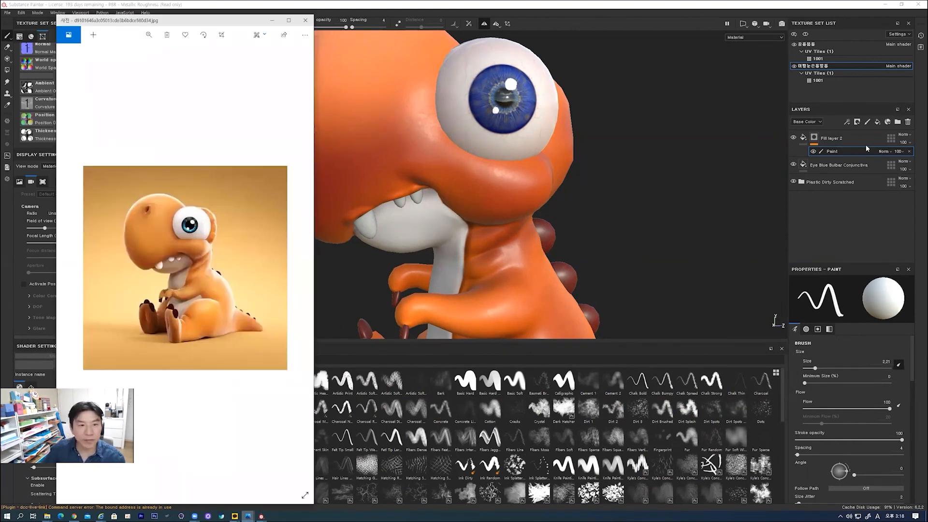
left_click(243, 262)
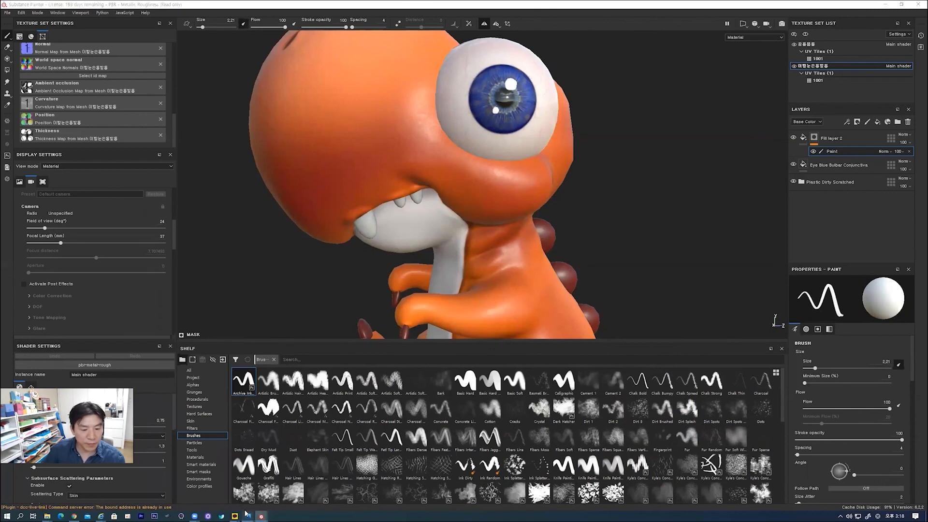
mouse_move(246, 515)
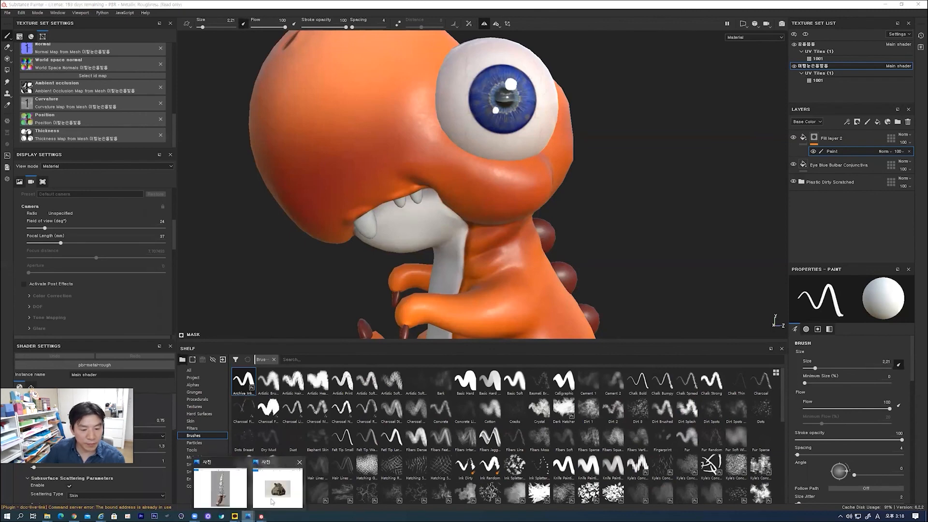
left_click(300, 462)
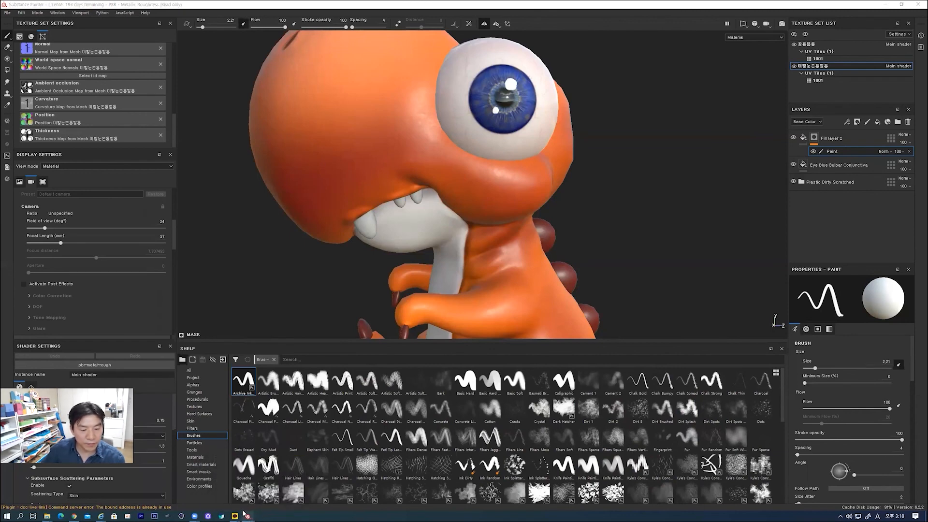
mouse_move(248, 515)
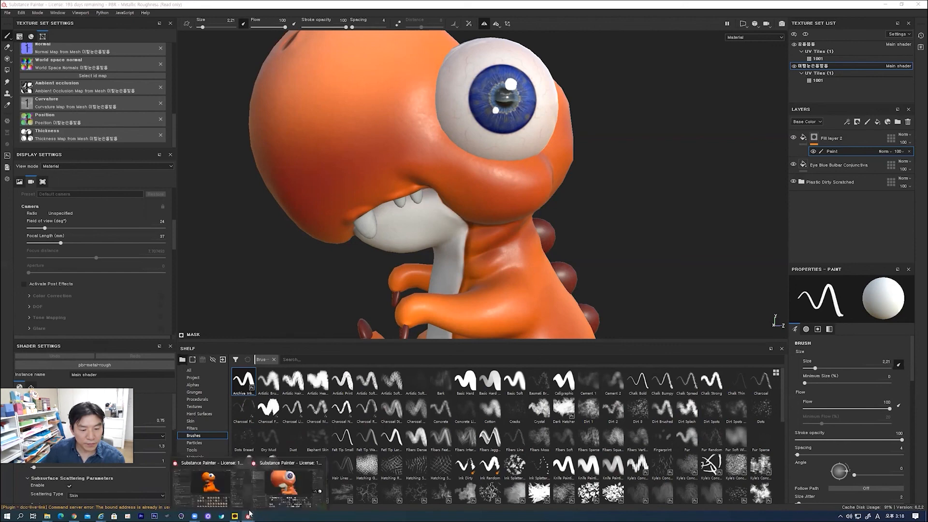
left_click(274, 497)
- Frame the whole dinosaur and change the environment map in the display settings to Mondarrain 3
left_click_drag(582, 238, 628, 238, "alt")
right_click_drag(548, 54, 532, 323, "alt")
middle_click_drag(532, 322, 550, 213, "alt")
left_click_drag(549, 213, 565, 206, "alt")
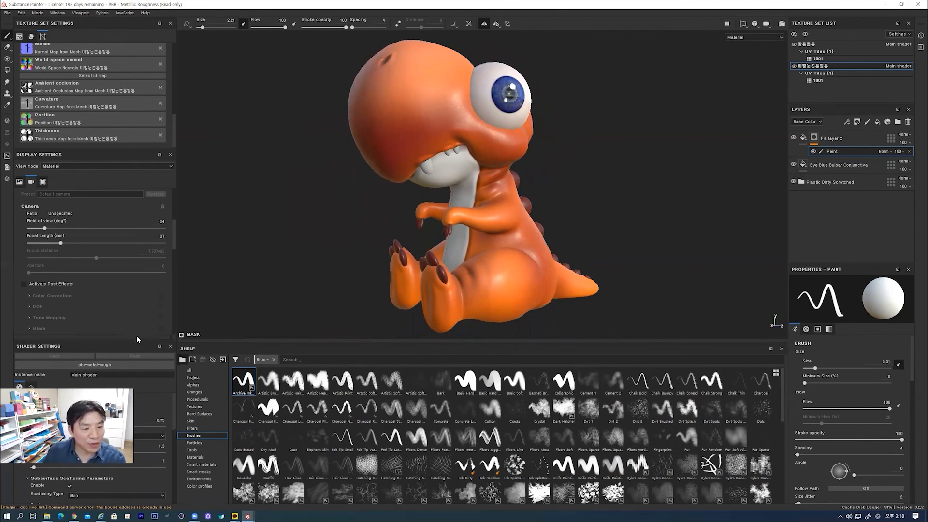
left_click_drag(137, 342, 136, 379)
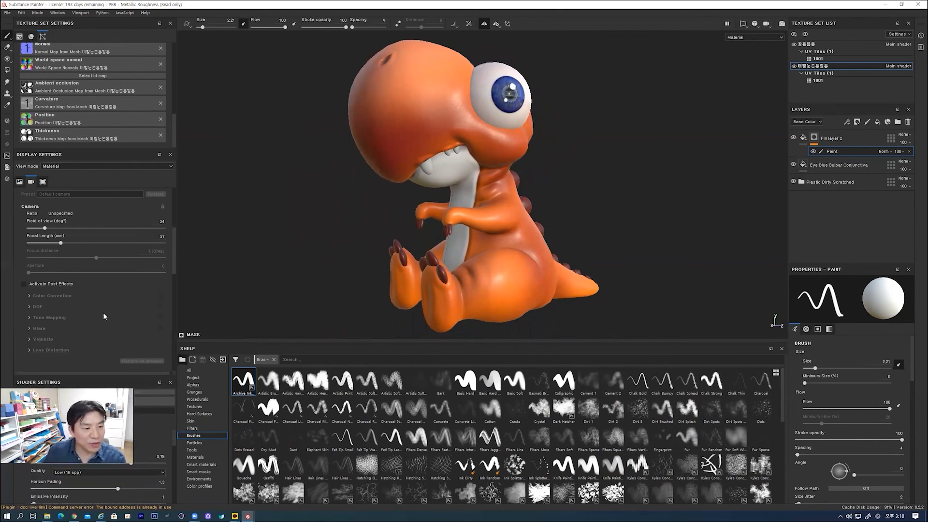
scroll(63, 297, "down", 1)
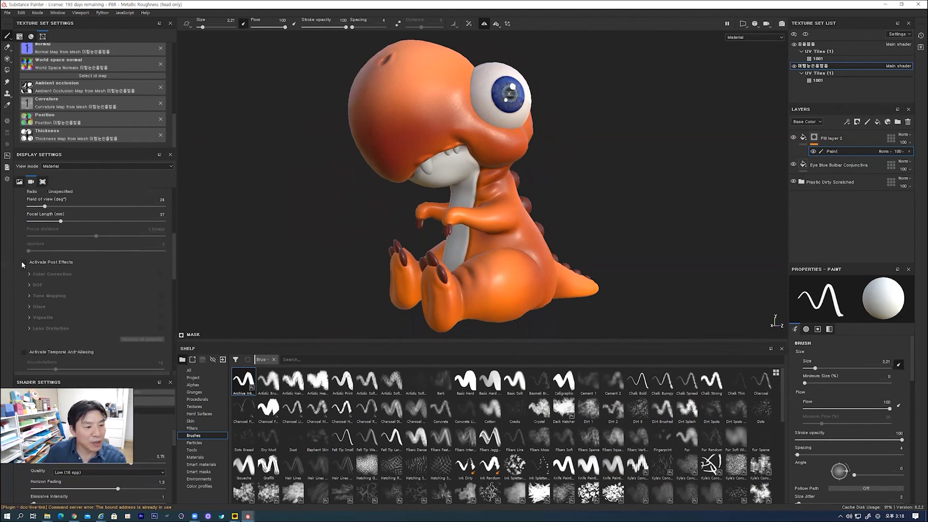
scroll(114, 282, "up", 8)
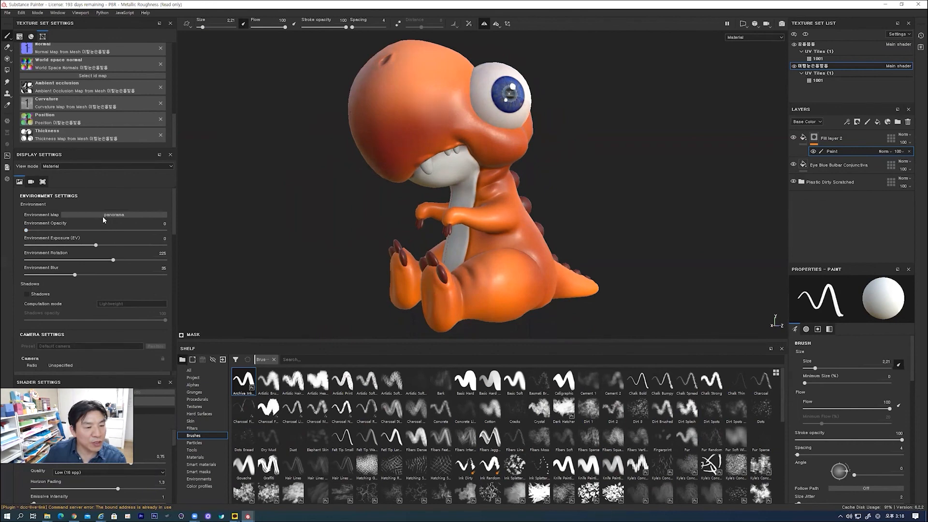
left_click(105, 216)
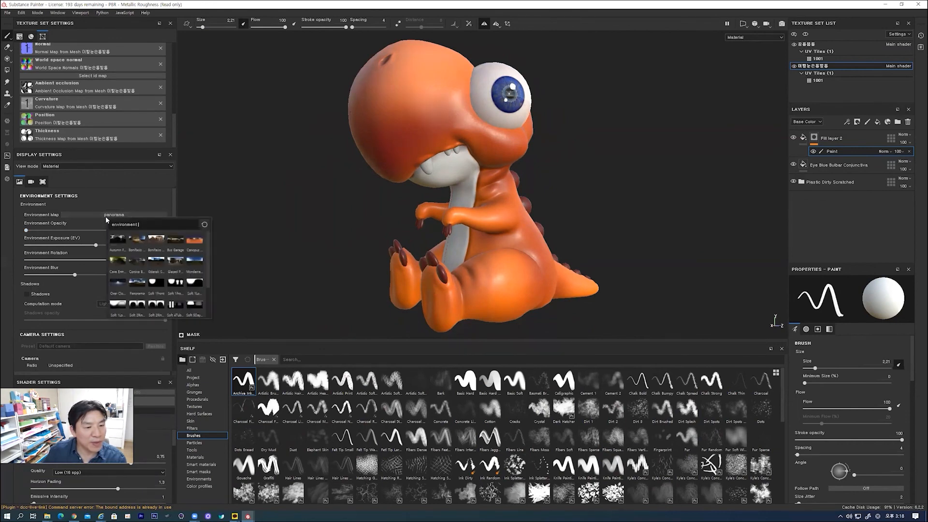
mouse_move(161, 284)
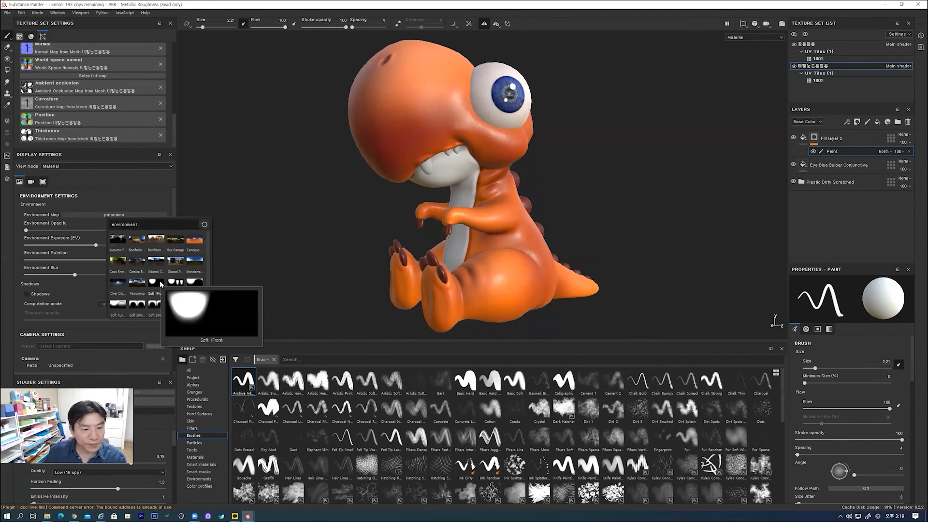
left_click(191, 265)
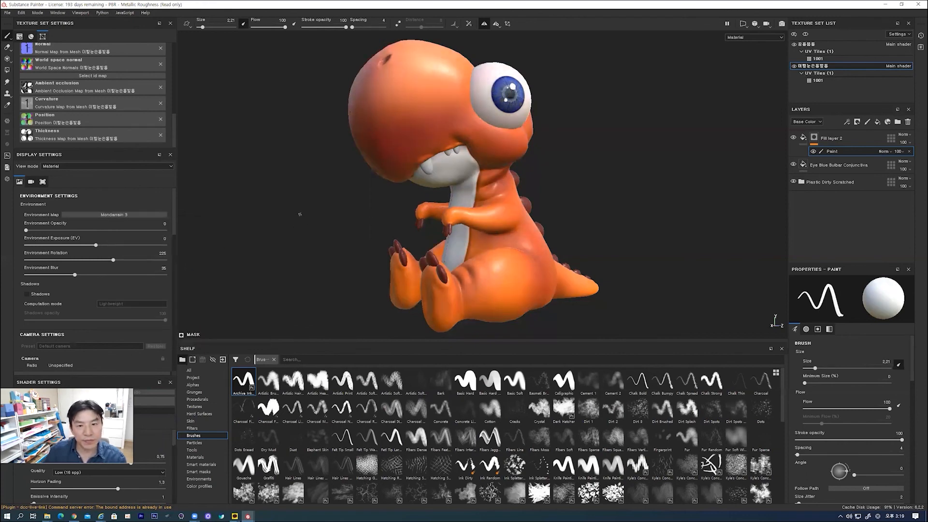
- Select the dinosaur body texture set and rotate the environment lighting to 254
right_click_drag(358, 209, 333, 209, "shift")
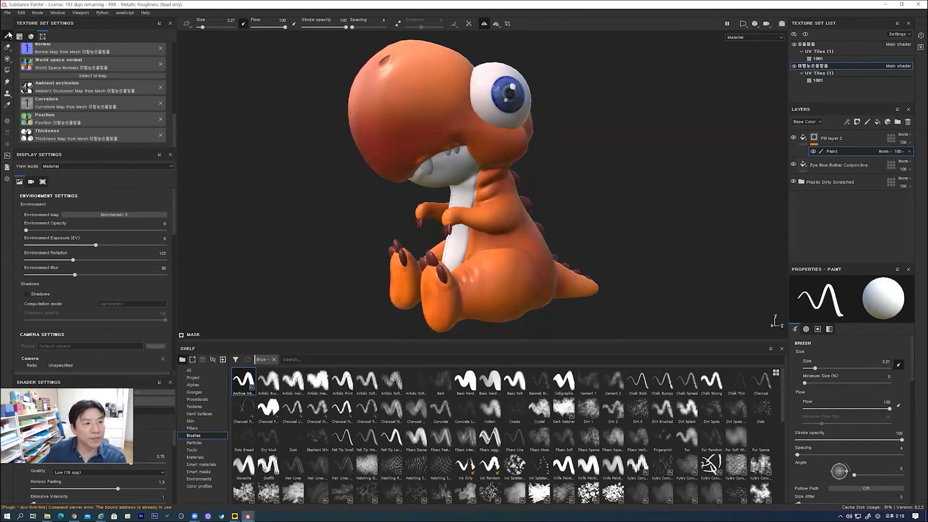
left_click(821, 44)
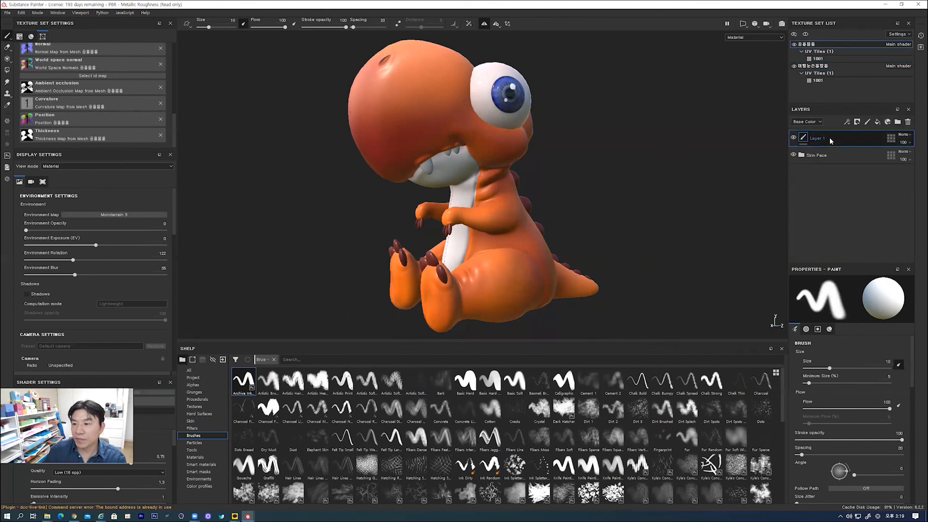
mouse_move(584, 172)
right_mouse_down("shift")
mouse_move(603, 172)
mouse_move(574, 174)
right_mouse_up("shift")
mouse_move(580, 230)
right_mouse_down("shift")
mouse_move(584, 216)
mouse_move(552, 217)
mouse_move(574, 209)
mouse_move(543, 217)
right_mouse_up("shift")
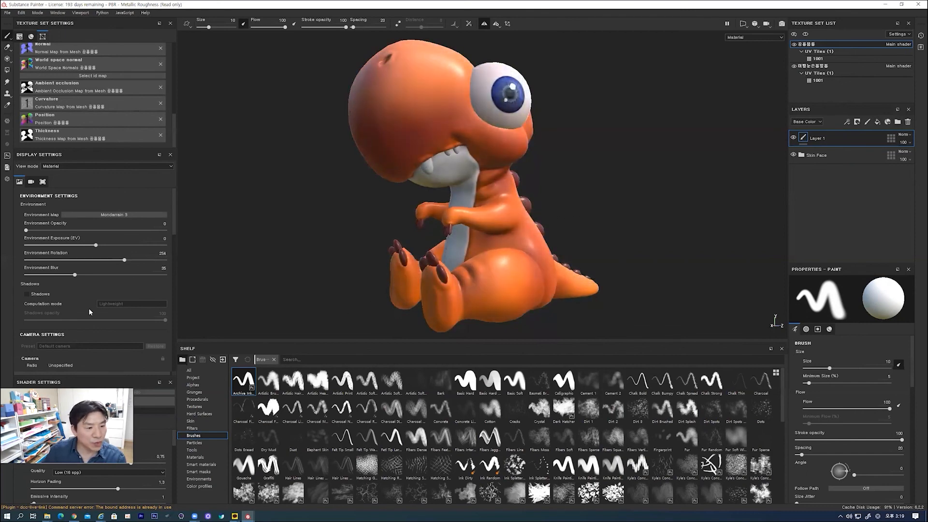
- Enable environment shadows, rotate the lighting to 175 and slightly lower the shadow opacity
left_click(27, 294)
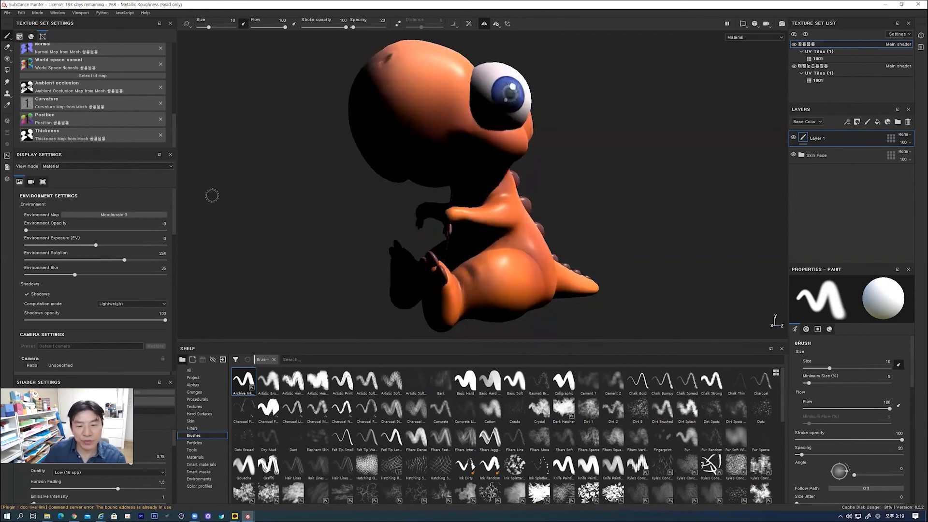
right_click_drag(302, 186, 358, 201, "shift")
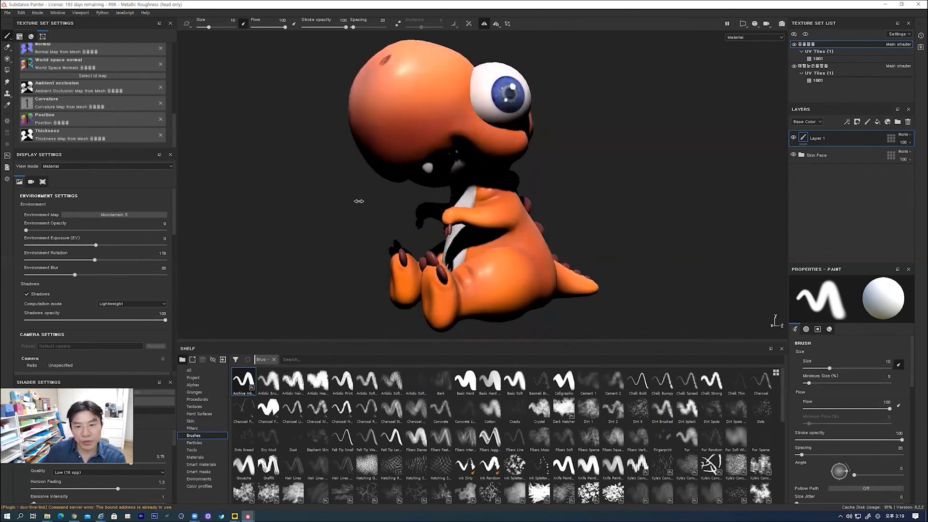
left_click_drag(634, 192, 592, 192, "alt")
right_click_drag(593, 193, 589, 193, "shift")
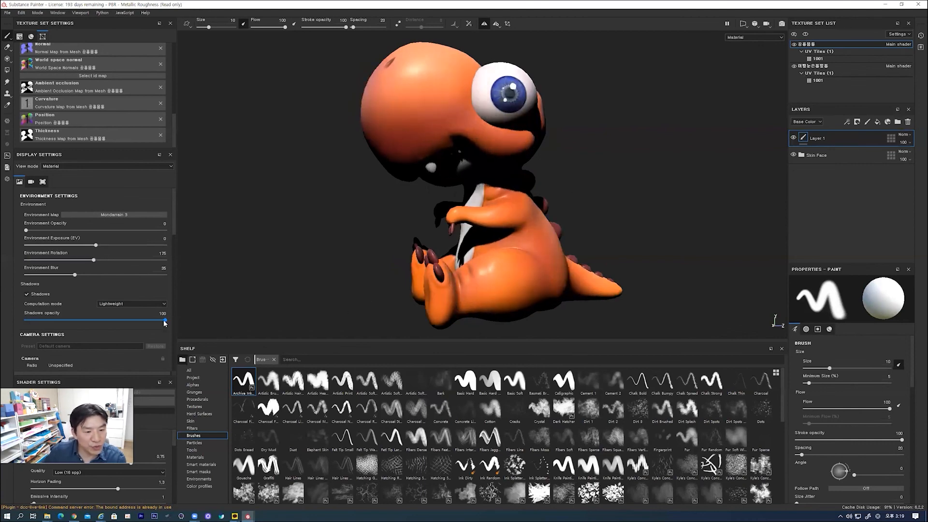
mouse_move(165, 320)
left_mouse_down()
mouse_move(124, 322)
mouse_move(148, 324)
left_mouse_up()
mouse_move(278, 201)
left_mouse_down("alt")
mouse_move(268, 205)
mouse_move(281, 201)
left_mouse_up("alt")
- Activate the camera post effects and set the Color Correction saturation to 1.21
scroll(73, 343, "down", 6)
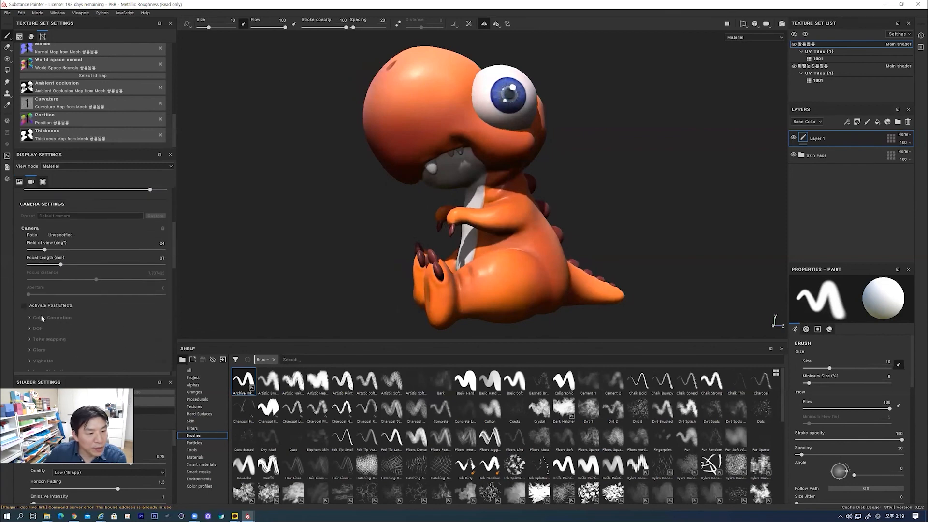
left_click(23, 305)
scroll(24, 325, "down", 2)
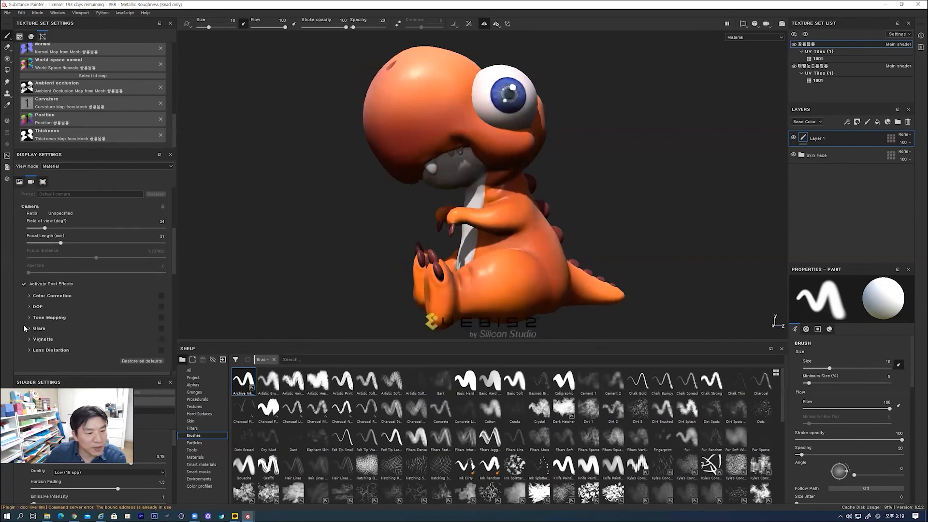
left_click(28, 275)
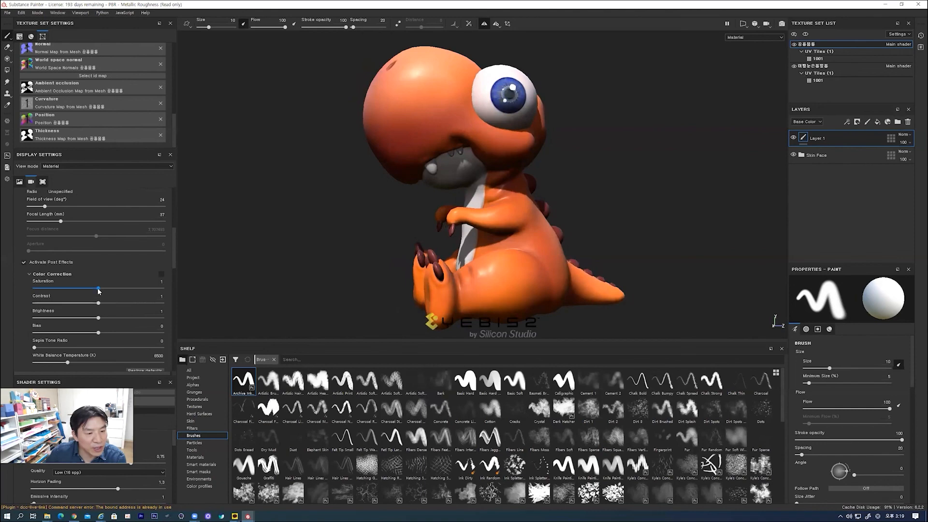
mouse_move(98, 289)
left_mouse_down()
mouse_move(124, 290)
mouse_move(101, 290)
mouse_move(124, 289)
mouse_move(111, 289)
left_mouse_up()
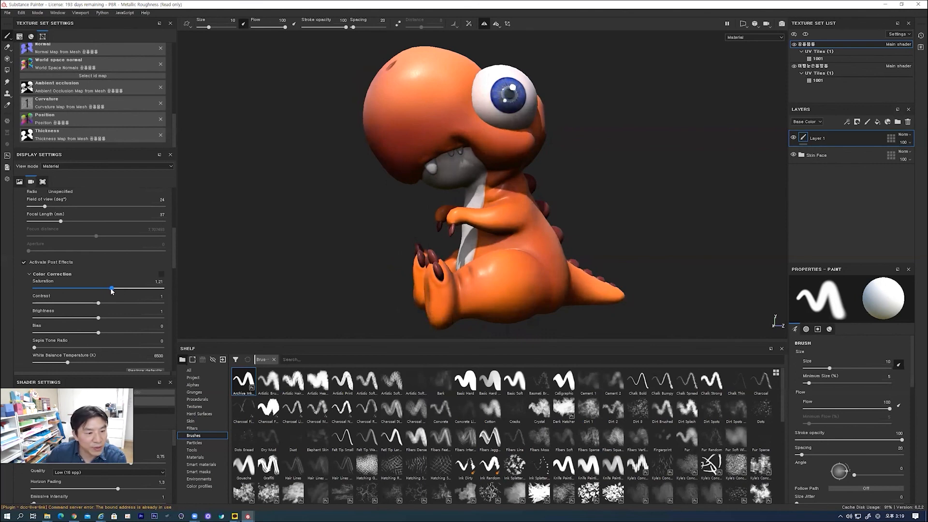
- Enable the Glare effect with the Bloom shape and set its luminance to 5.71
scroll(78, 333, "down", 3)
left_click(29, 339)
scroll(125, 314, "down", 2)
left_click(161, 295)
left_click(134, 348)
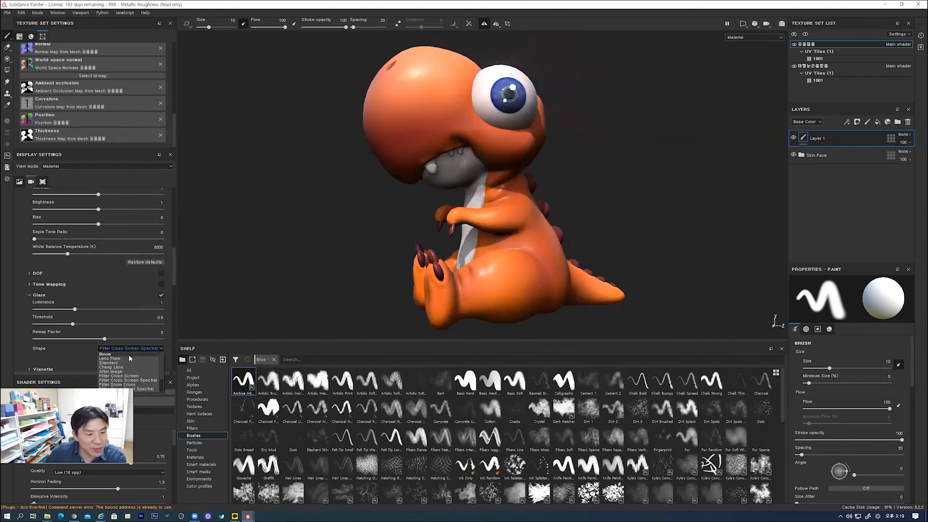
left_click(128, 354)
left_click_drag(77, 310, 131, 310)
left_click_drag(354, 243, 329, 238, "alt")
- Change the glare shape to Standard and set its remap factor to 0.45
left_click(112, 347)
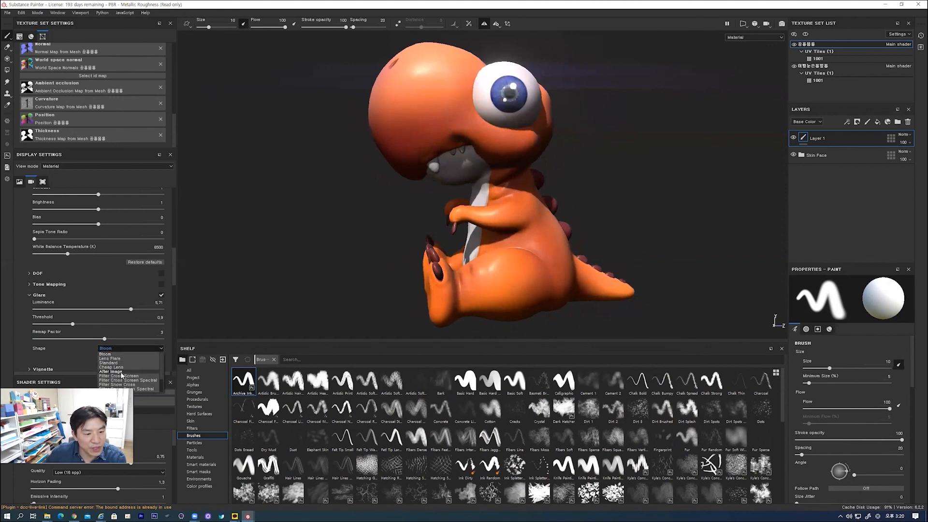
left_click(109, 362)
left_click_drag(333, 220, 299, 236, "alt")
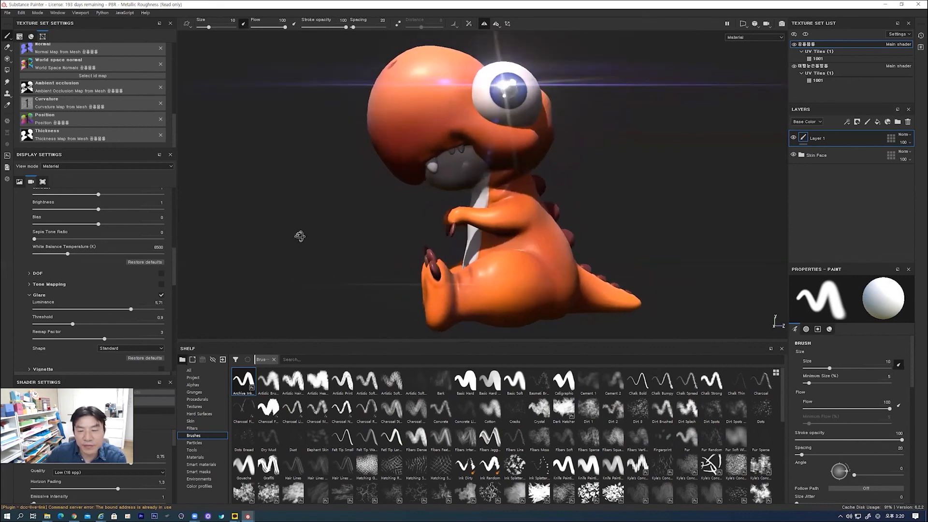
left_click_drag(104, 338, 61, 340)
left_click_drag(275, 245, 342, 209, "alt")
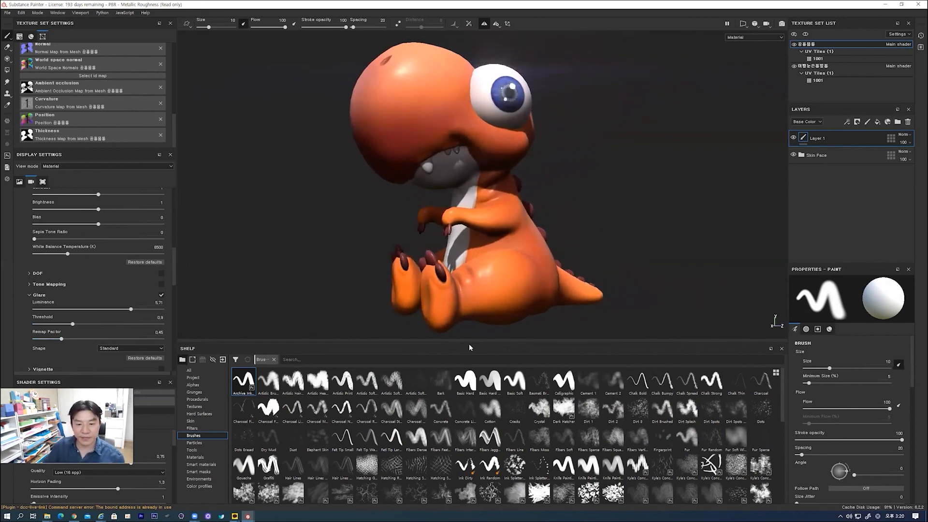
- Shrink the shelf to enlarge the viewport and turn the dinosaur to a front view
left_click_drag(468, 342, 467, 452)
mouse_move(339, 341)
left_mouse_down("alt")
mouse_move(347, 344)
mouse_move(365, 290)
mouse_move(351, 304)
mouse_move(364, 306)
left_mouse_up("alt")
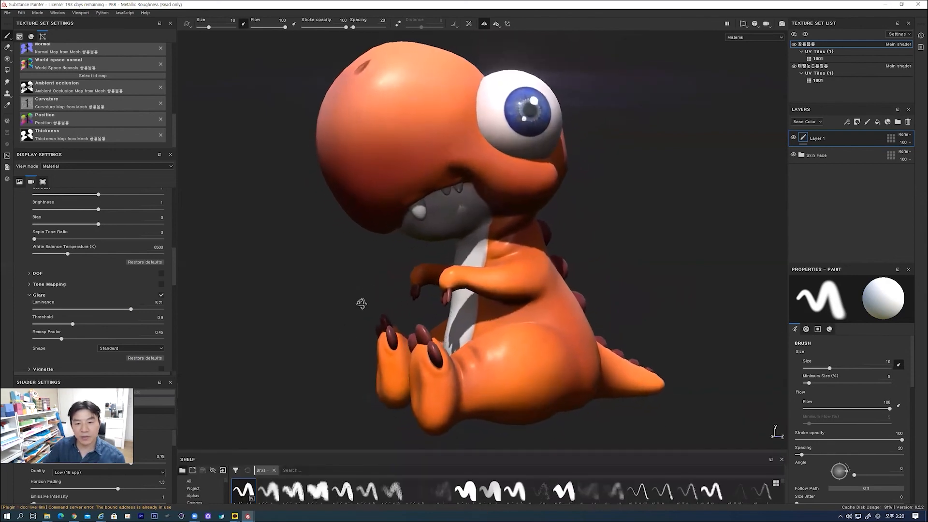
left_click_drag(594, 263, 720, 242, "alt")
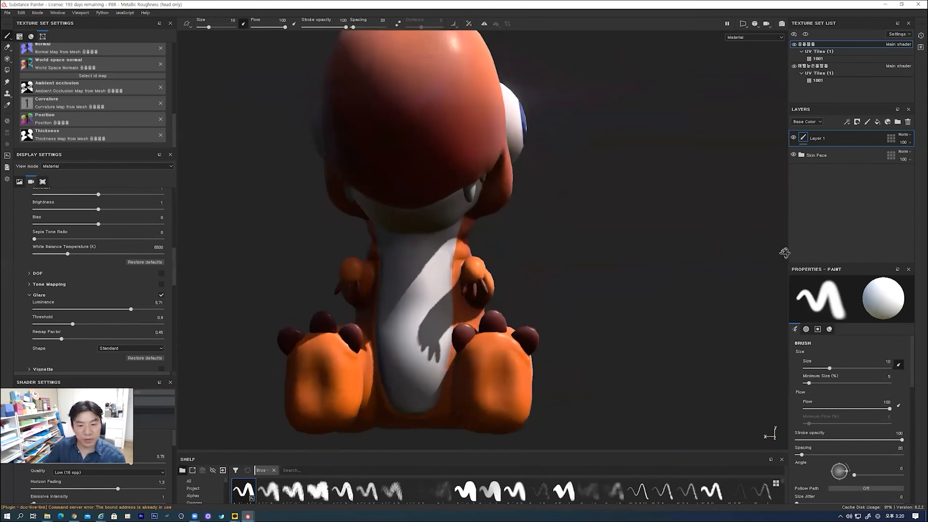
- Examine what Fill layers 1, 3, 4 and 2 of the body contribute by hiding and showing each one
left_click(812, 67)
left_click(810, 45)
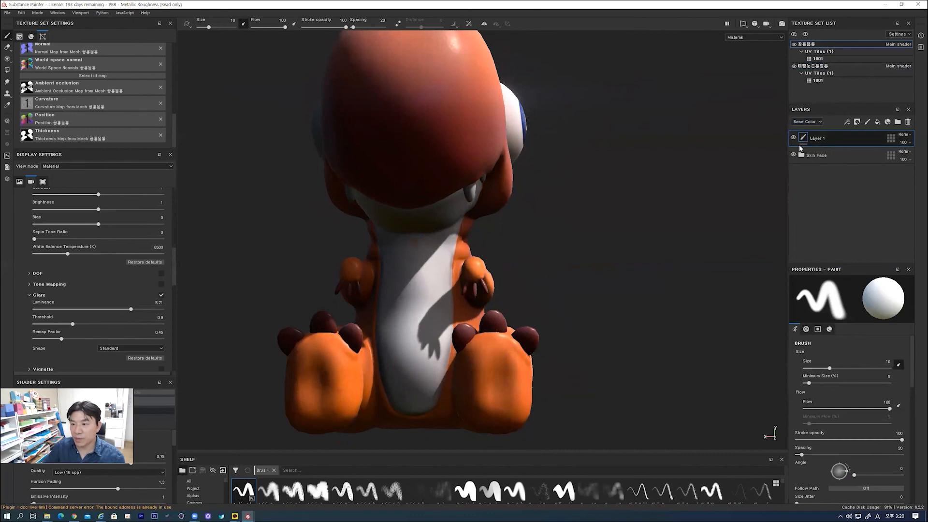
scroll(823, 253, "down", 4)
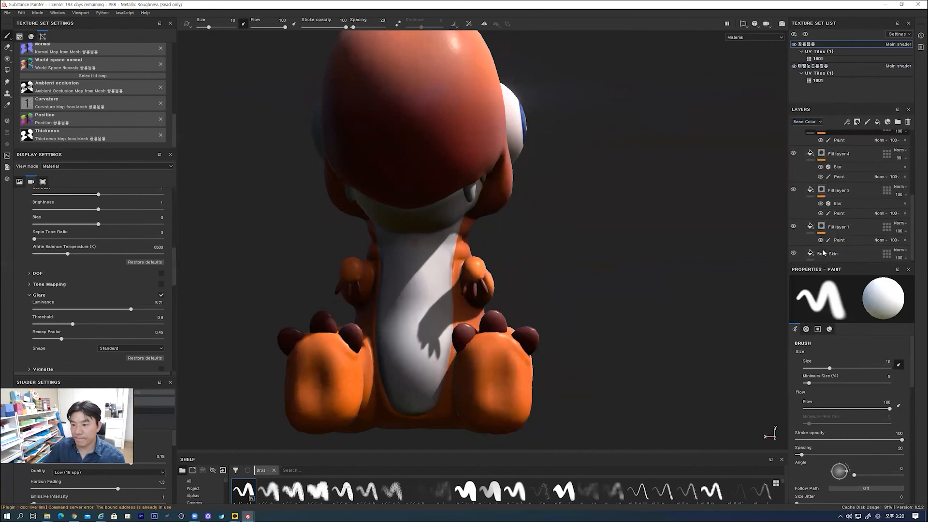
left_click(793, 223)
left_click(793, 223)
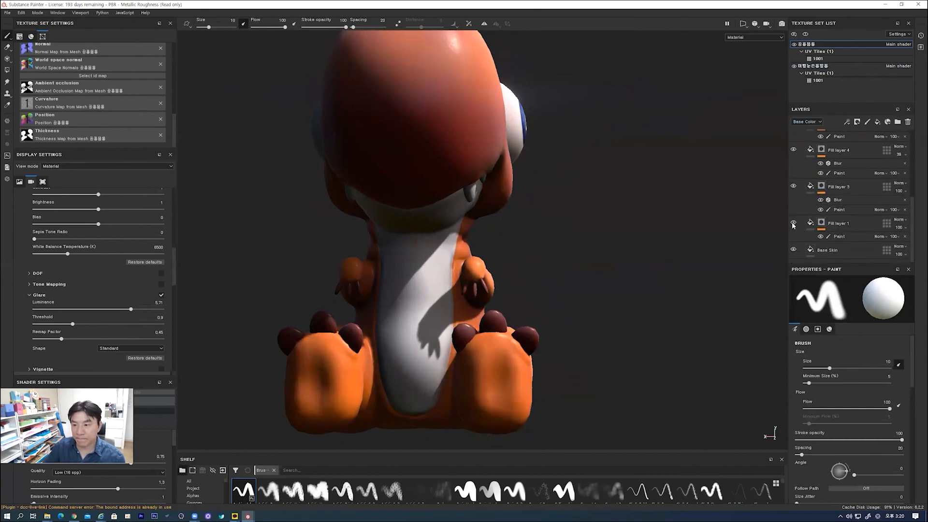
left_click(793, 187)
left_click(792, 187)
left_click(793, 150)
left_click(794, 151)
scroll(804, 188, "up", 2)
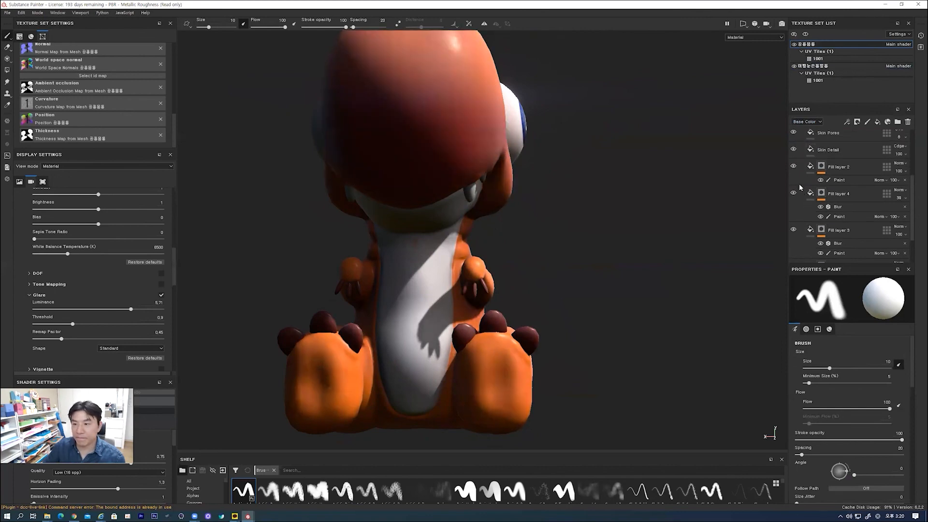
left_click(793, 166)
left_click(794, 167)
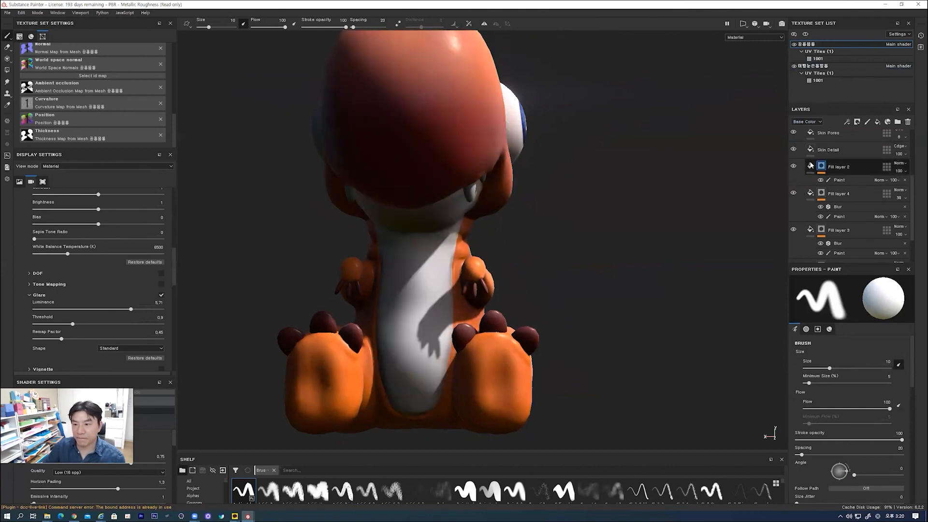
left_click(794, 167)
left_click(793, 167)
left_click(839, 180)
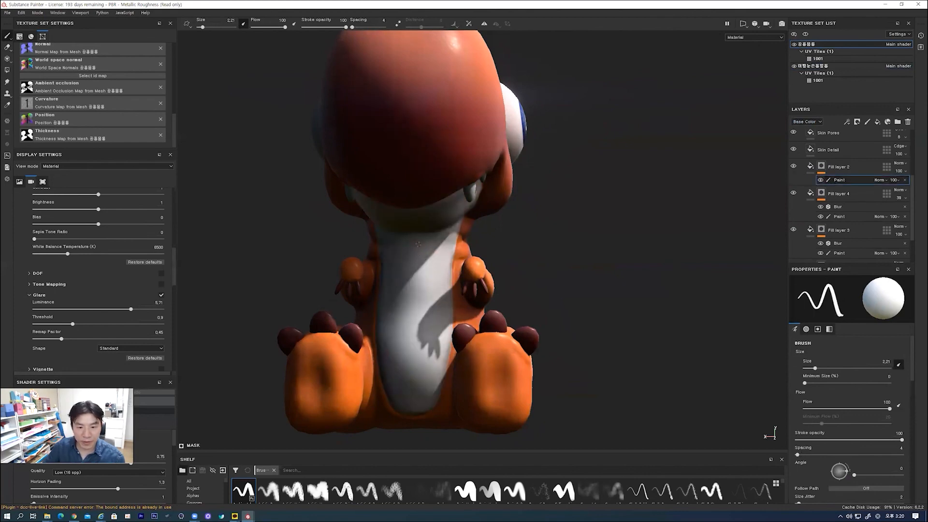
- Turn the dinosaur to a three-quarter view and start an Iray render
left_click_drag(512, 273, 617, 230, "alt")
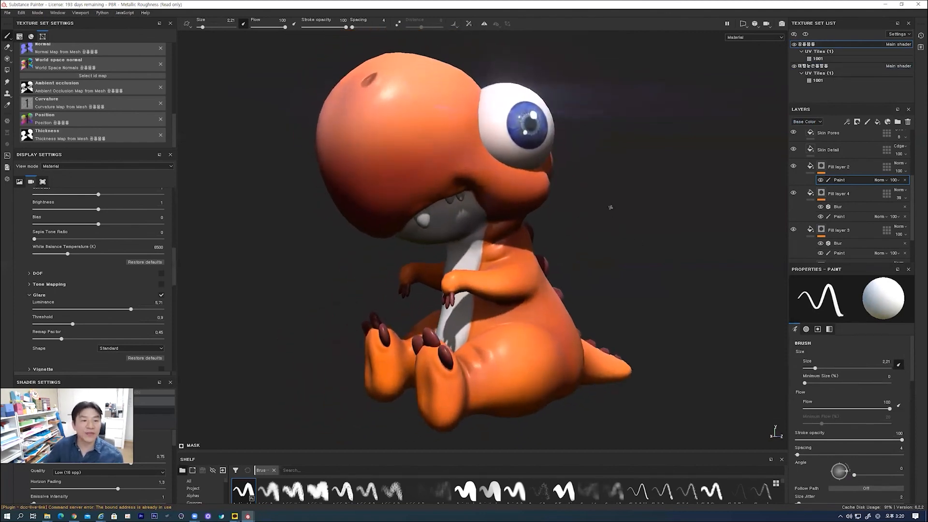
left_click_drag(676, 257, 665, 257, "alt")
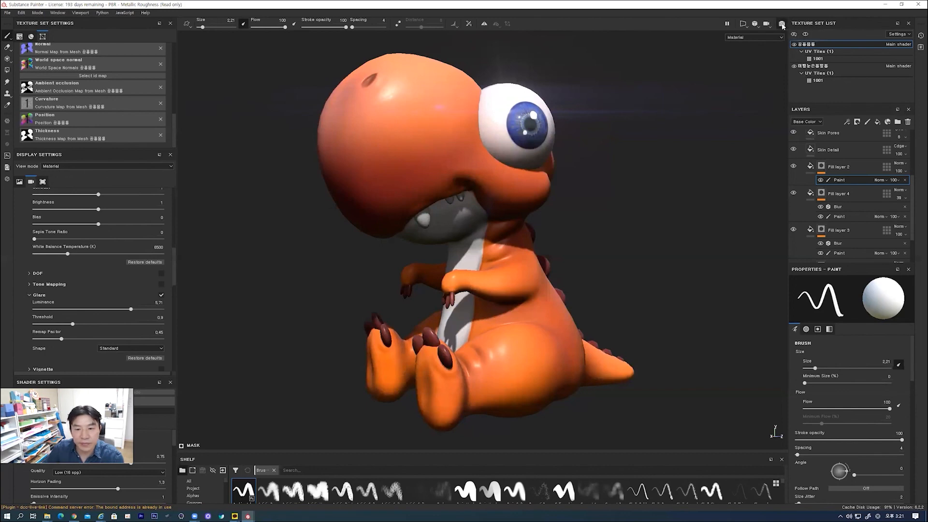
left_click(781, 24)
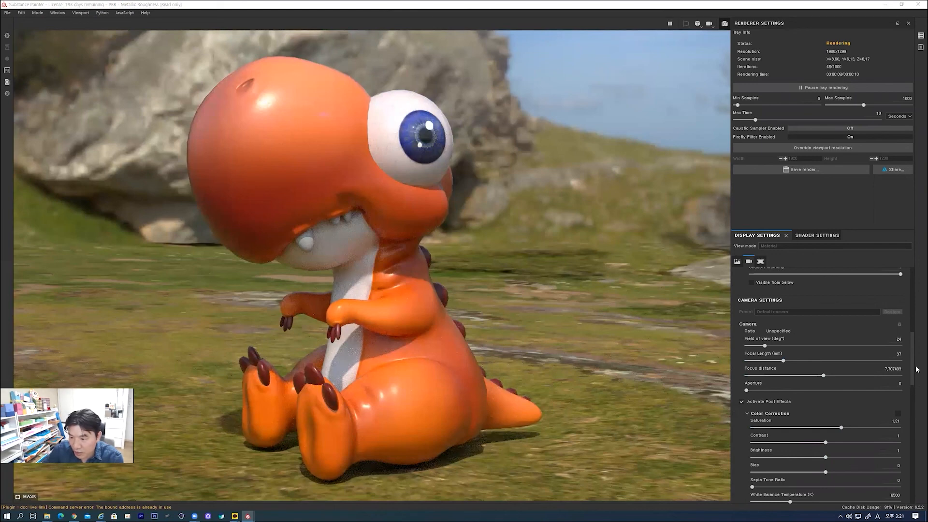
- Set the dome's ground Y position to -3 for the render
scroll(871, 410, "down", 10)
scroll(872, 410, "up", 10)
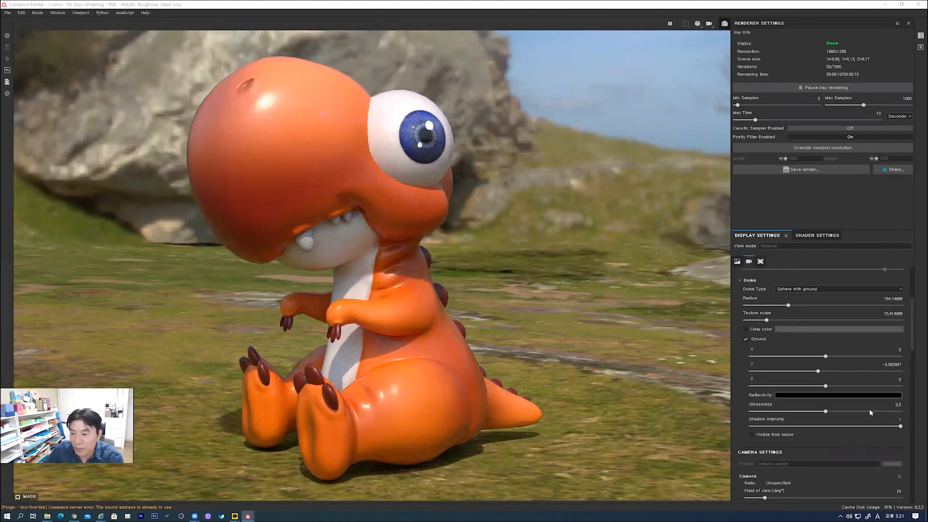
left_click_drag(818, 370, 817, 371)
left_click(890, 364)
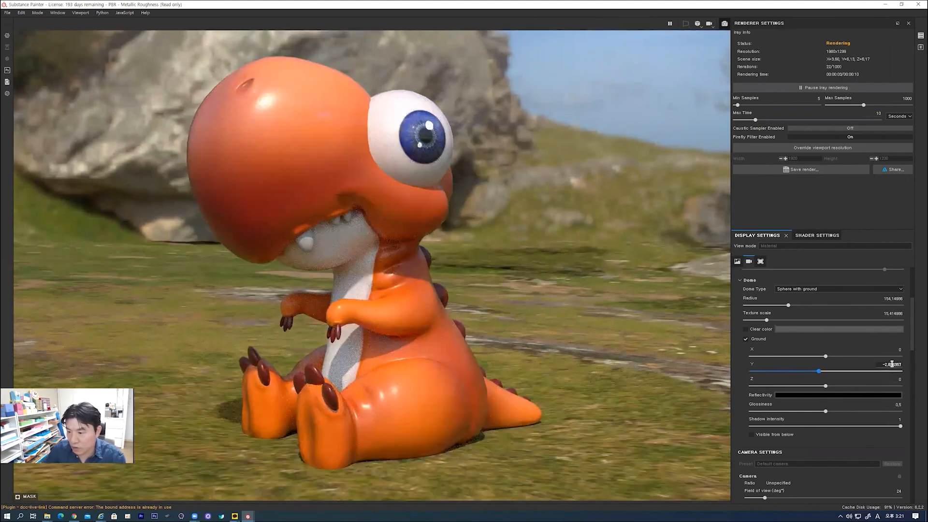
type("-3")
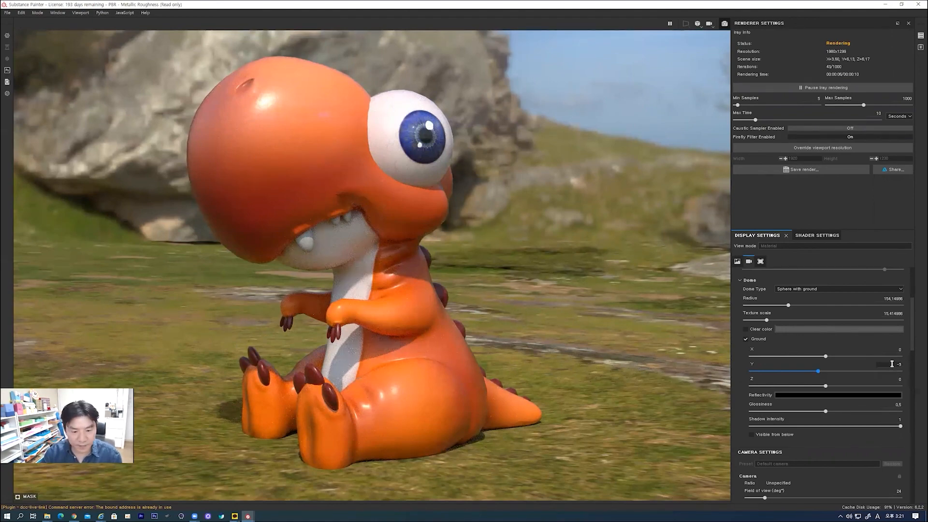
key("Return")
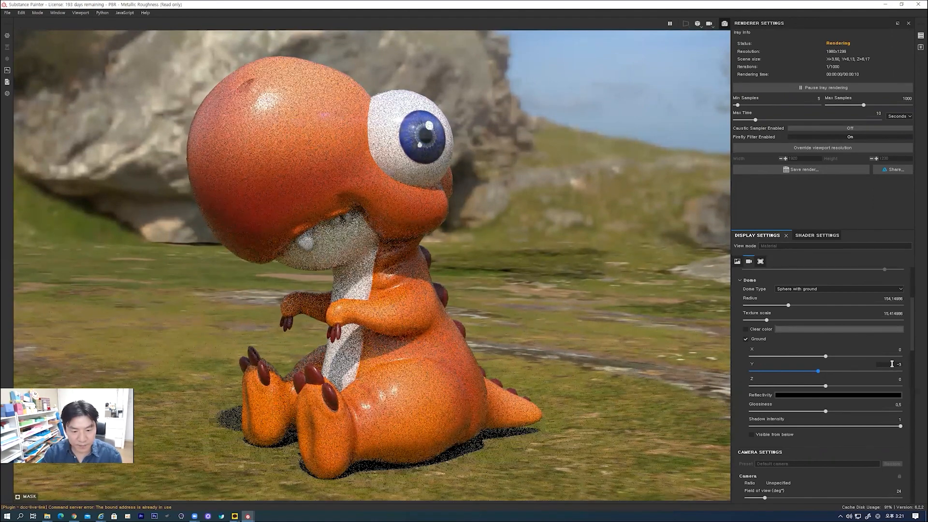
- Frame the dinosaur slightly smaller and replace the render's landscape background with the dome's clear color
left_click_drag(459, 366, 493, 363, "alt")
right_click_drag(485, 326, 484, 314, "alt")
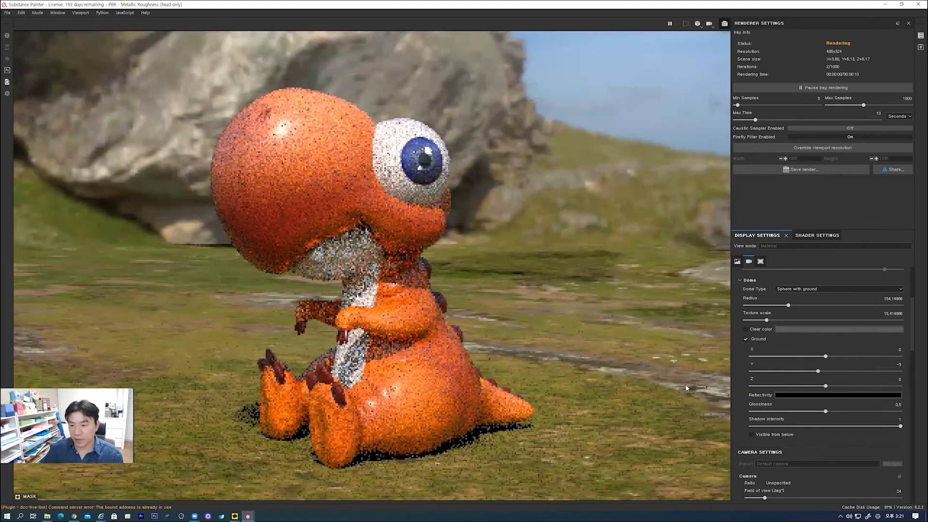
left_click(745, 329)
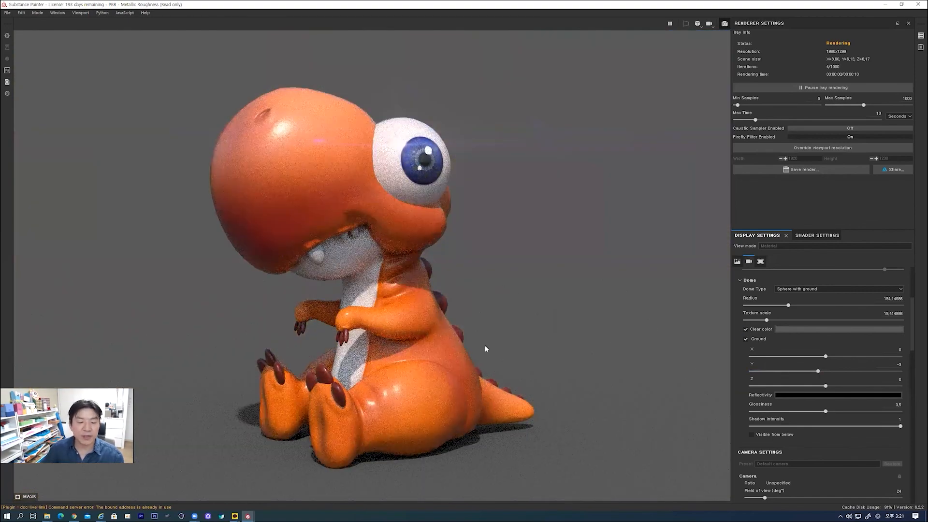
left_click_drag(464, 350, 464, 349, "alt")
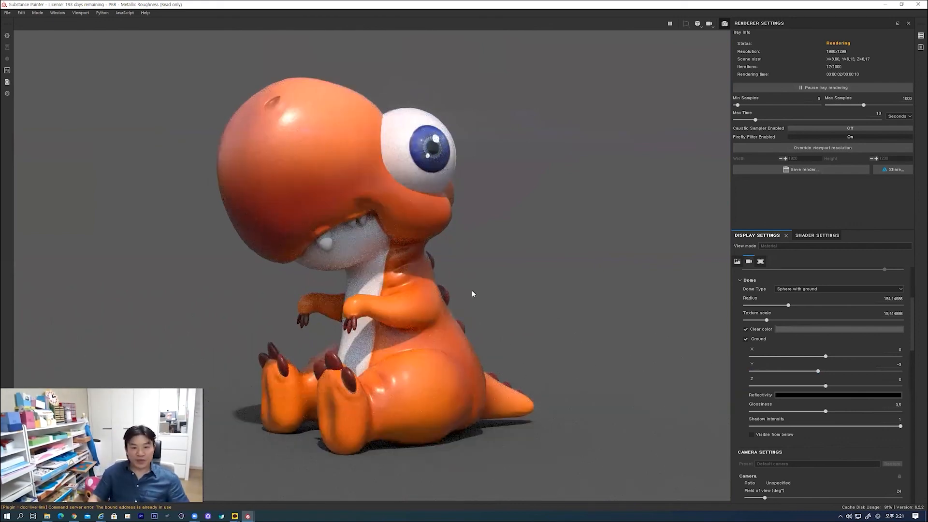
- Frame the dinosaur slightly larger in three-quarter view and save the finished Iray render as the JPEG dinosor05
left_click_drag(461, 303, 485, 327, "alt")
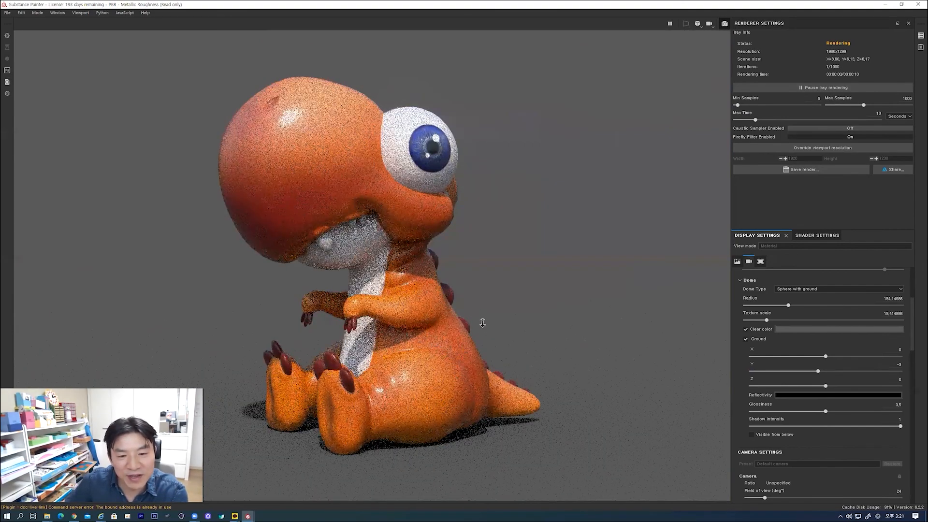
right_click_drag(481, 336, 451, 335, "alt")
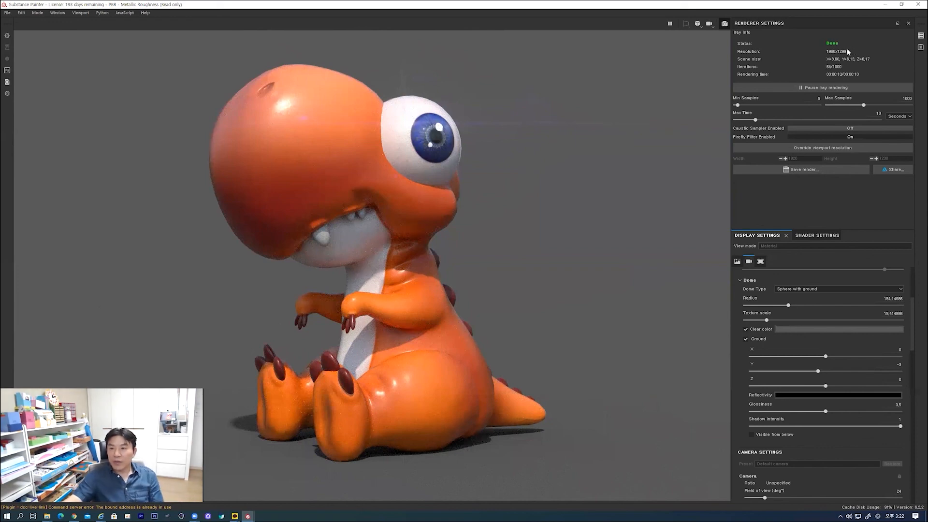
left_click(811, 169)
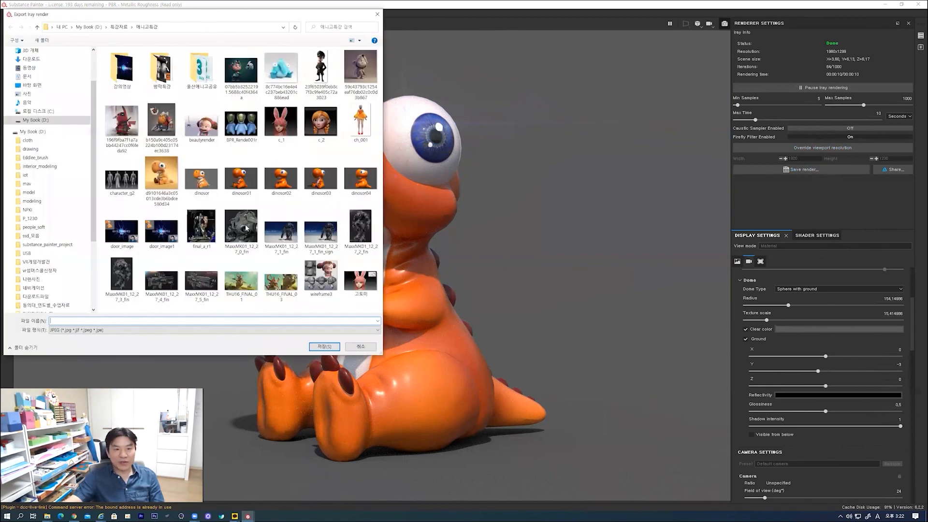
left_click(229, 190)
left_click(69, 320)
left_click(69, 321)
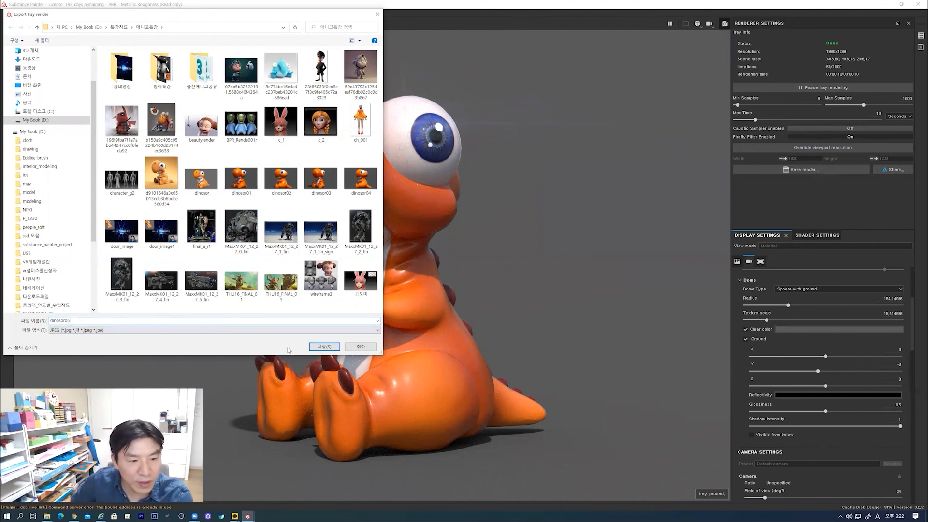
left_click(324, 346)
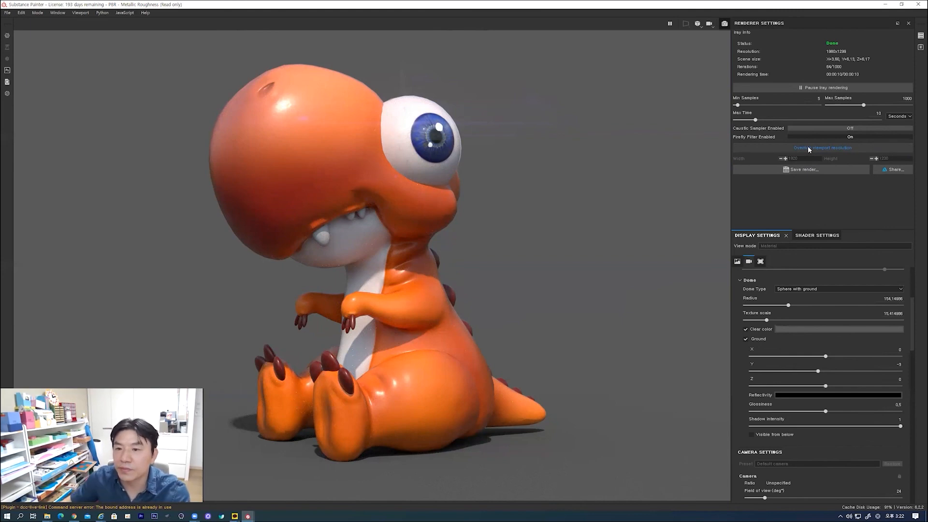
- Turn the dinosaur to a side view, then leave Iray and set the Base Skin layer's roughness to about 0.49
left_click_drag(513, 265, 344, 256, "alt")
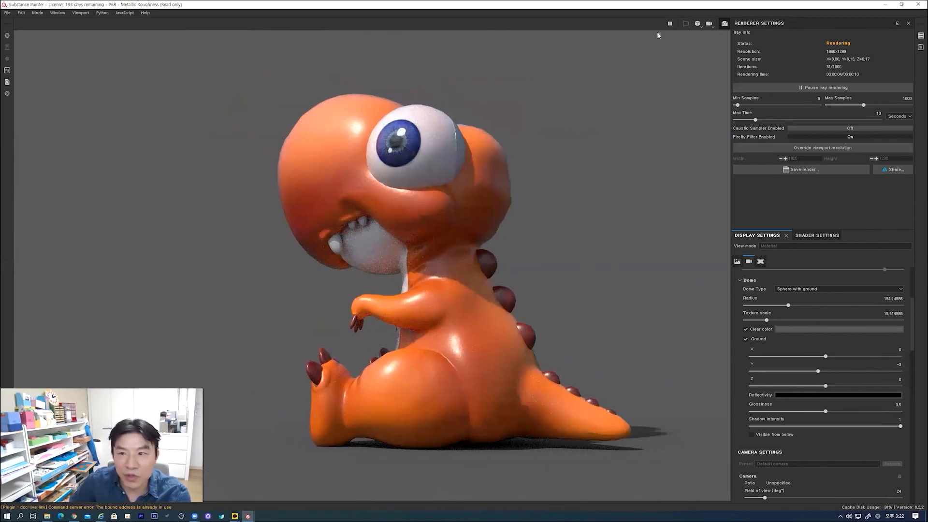
left_click(725, 24)
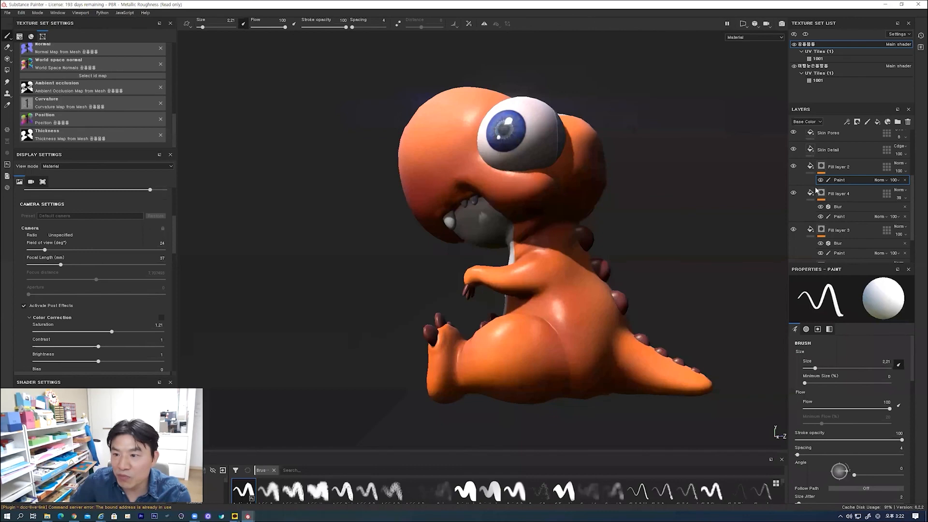
left_click(807, 46)
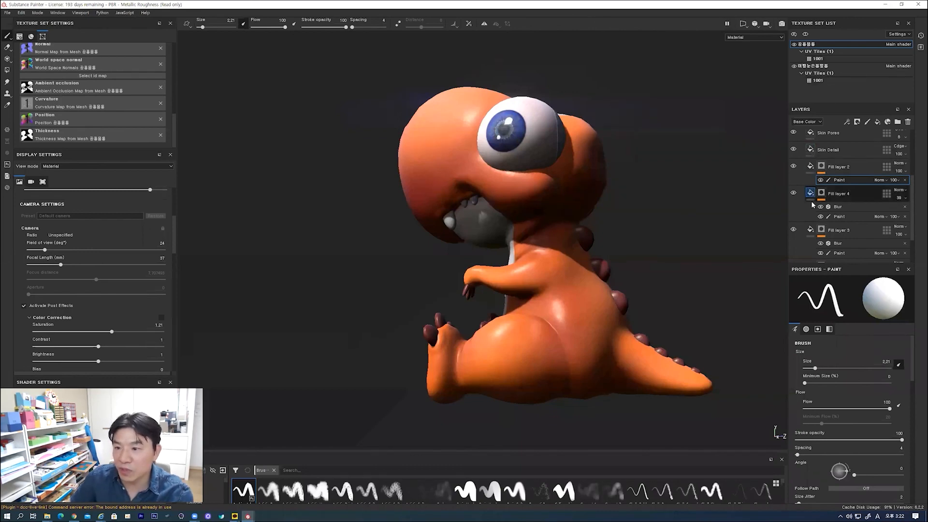
scroll(812, 208, "down", 2)
left_click(811, 251)
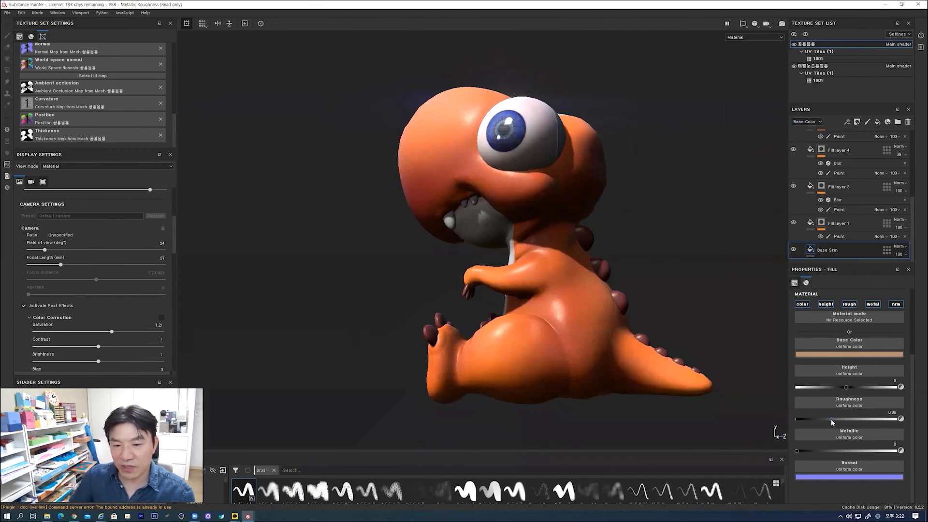
mouse_move(831, 418)
left_mouse_down()
mouse_move(879, 419)
mouse_move(843, 419)
left_mouse_up()
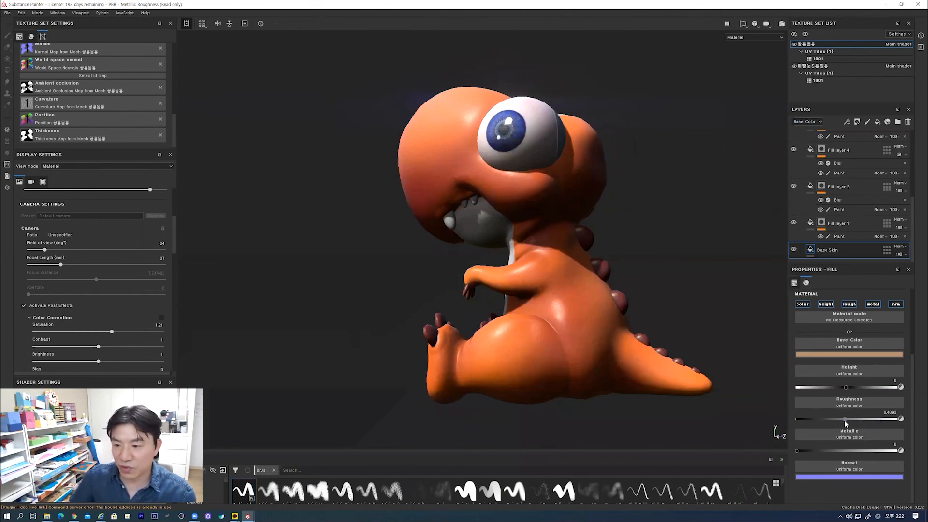
- Examine what Fill layers 3, 4 and 1 contribute to the body by hiding and showing each one
left_click(794, 187)
left_click(795, 186)
left_click(794, 186)
left_click(794, 186)
left_click(794, 150)
left_click(794, 151)
scroll(795, 193, "up", 2)
left_click(793, 193)
left_click(794, 195)
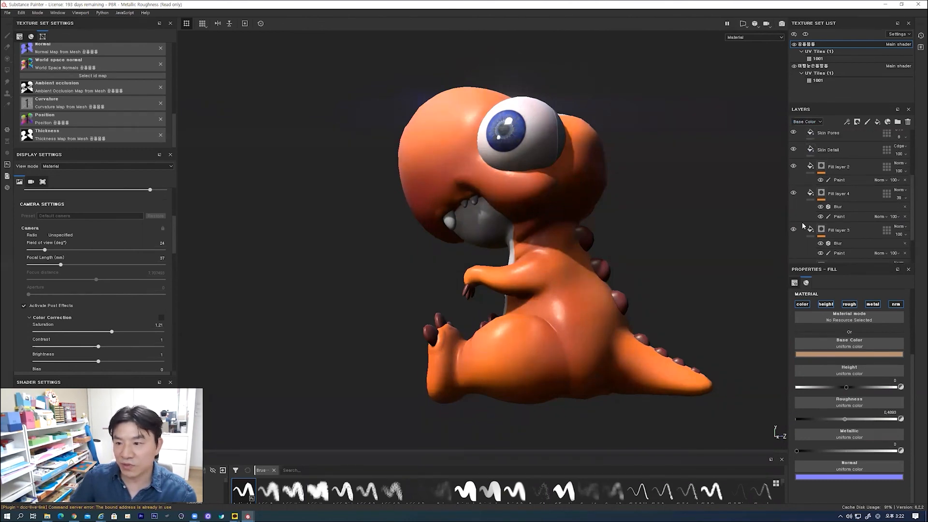
scroll(795, 220, "down", 2)
left_click(793, 223)
left_click(793, 223)
left_click(793, 224)
left_click(793, 223)
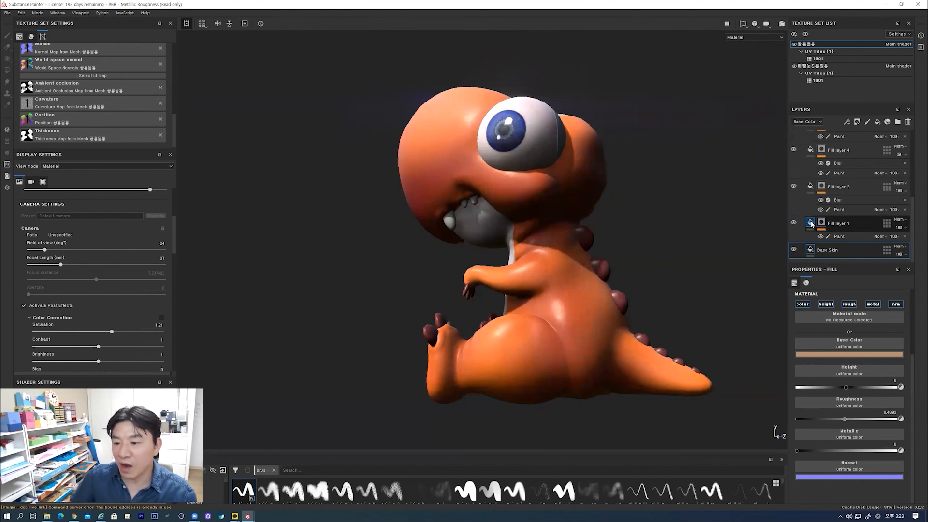
- Raise the roughness of Fill layer 1 for a less glossy orange skin and render the dinosaur in Iray again
left_click(811, 224)
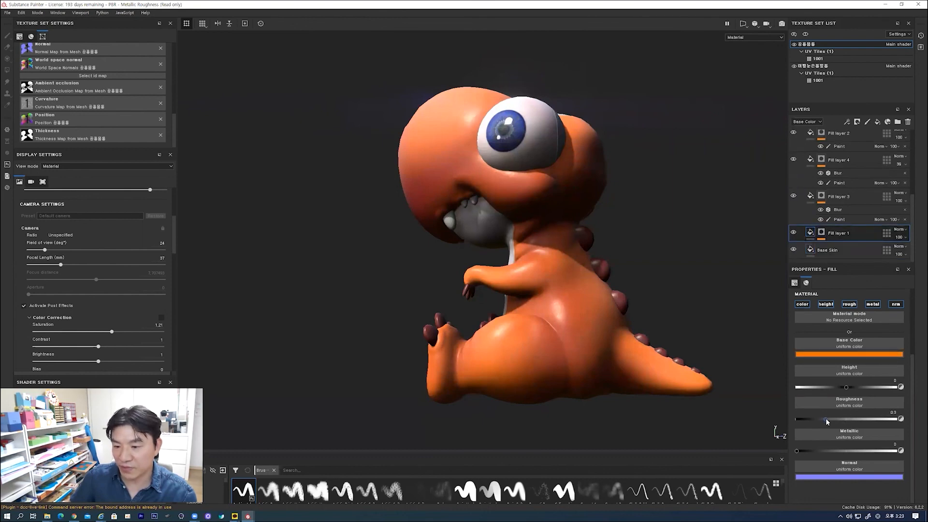
left_click_drag(825, 418, 843, 424)
mouse_move(631, 271)
left_mouse_down("alt")
mouse_move(650, 275)
mouse_move(639, 271)
left_mouse_up("alt")
left_click(782, 24)
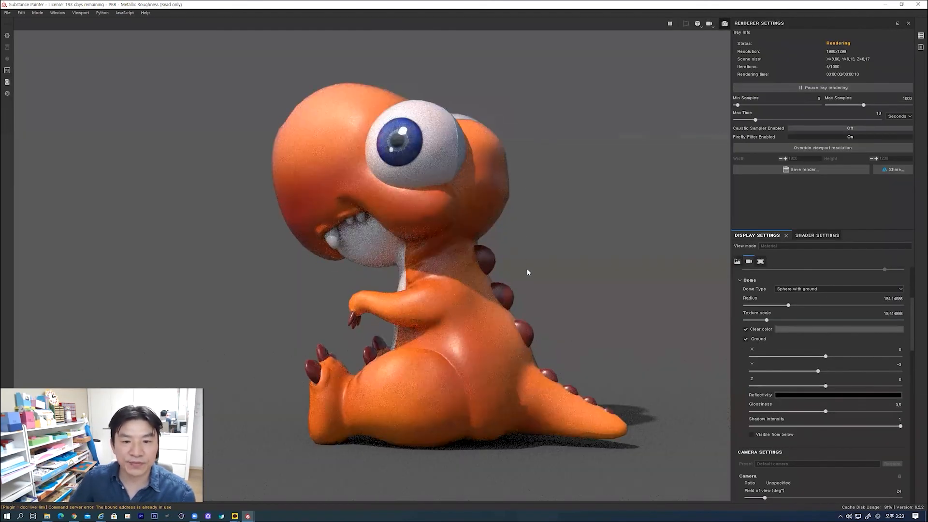
- Recenter the dinosaur's side view and save the finished render as a JPEG, changing the last digit of the dinosor05 file name
left_click_drag(526, 264, 521, 291, "alt")
middle_click_drag(521, 291, 509, 296, "alt")
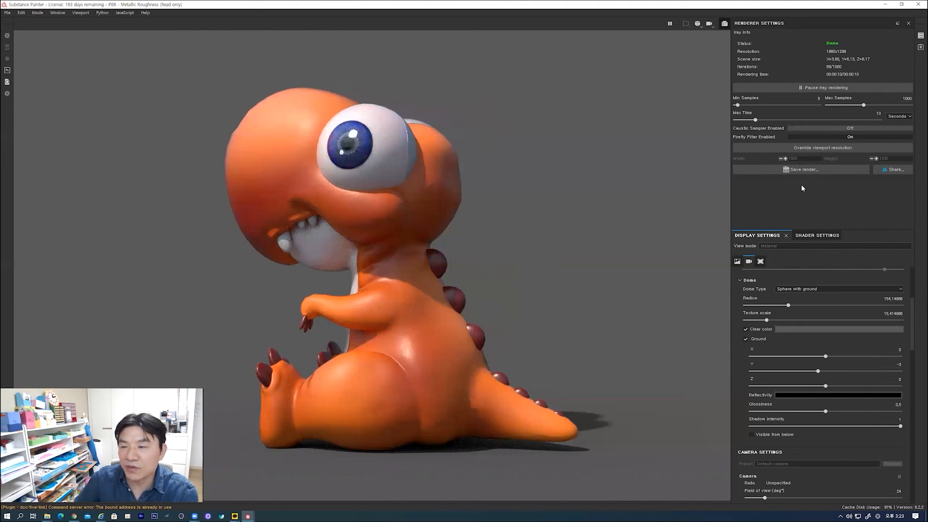
left_click(810, 170)
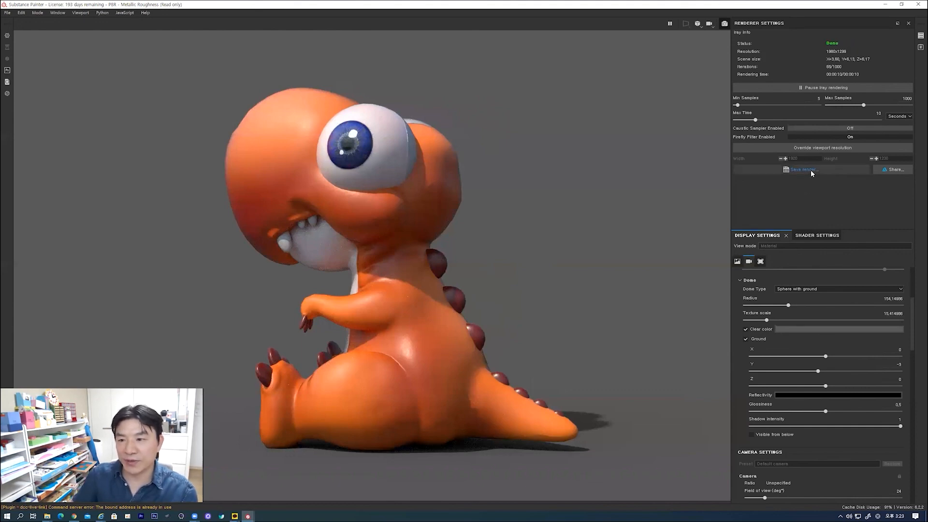
left_click(116, 232)
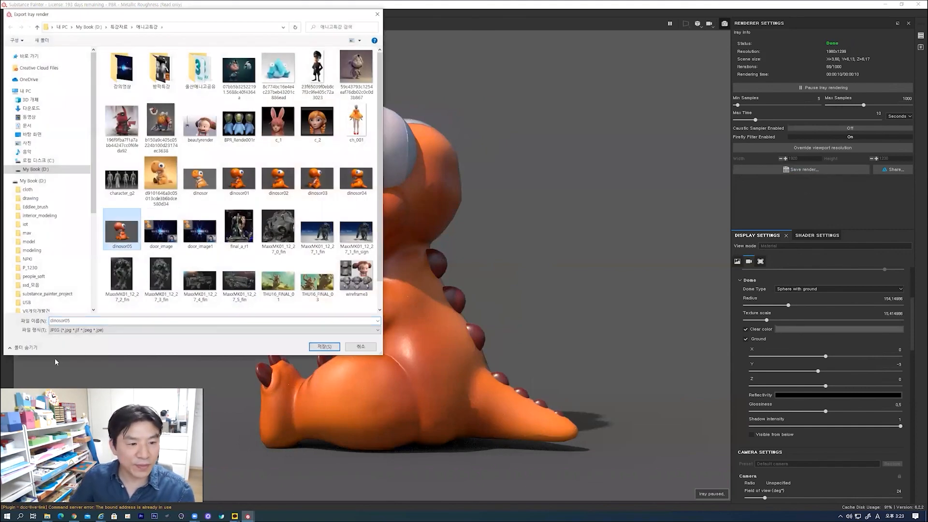
left_click(69, 321)
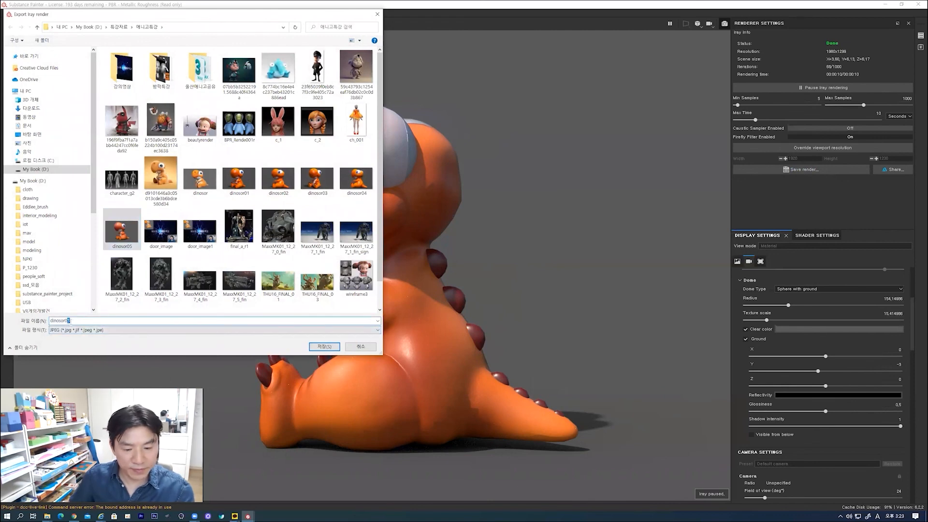
left_click(325, 346)
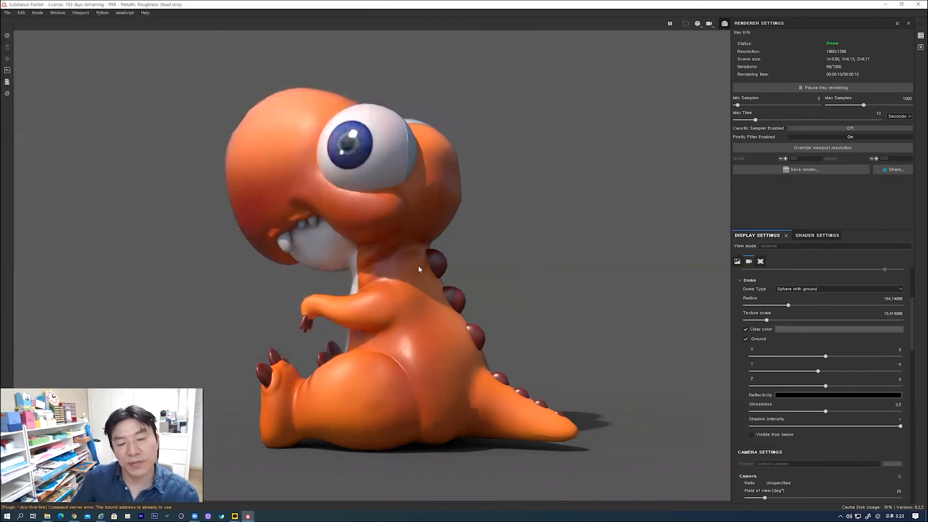
- Turn the dinosaur back to a three-quarter view and center it in the frame for another Iray render
left_click_drag(245, 294, 384, 303, "alt")
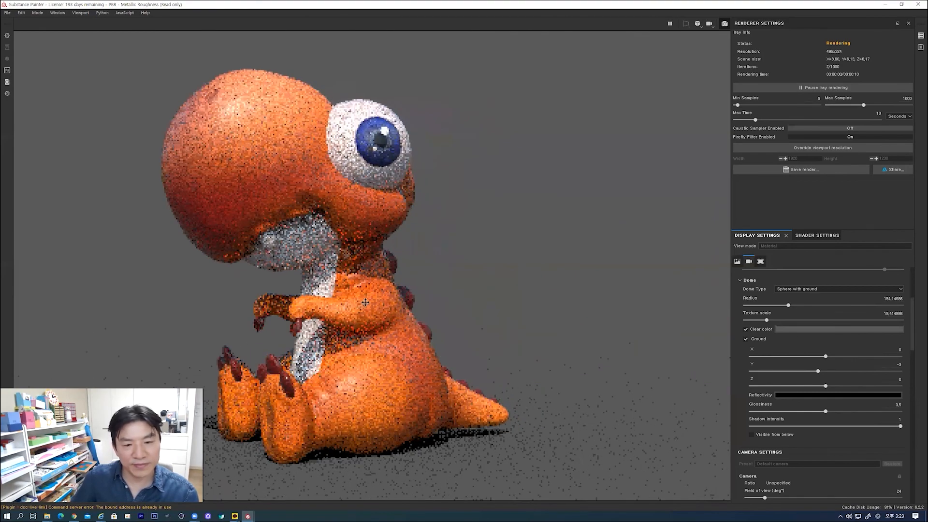
middle_click_drag(429, 302, 560, 217, "alt")
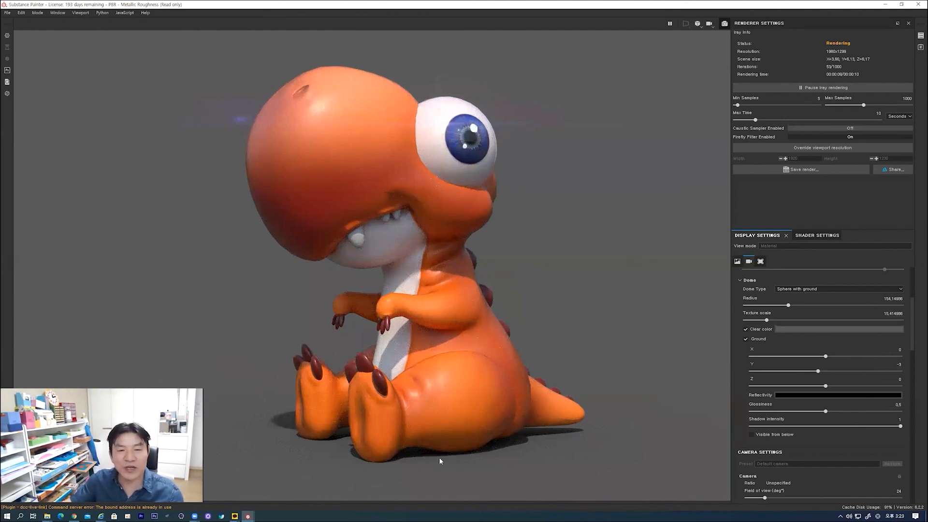
middle_click_drag(439, 460, 434, 459, "alt")
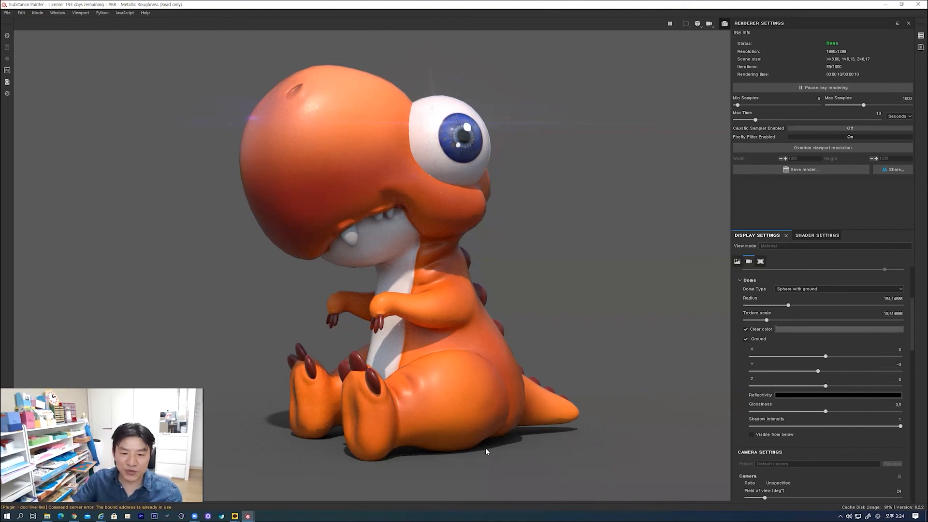
left_click_drag(494, 460, 518, 455, "alt")
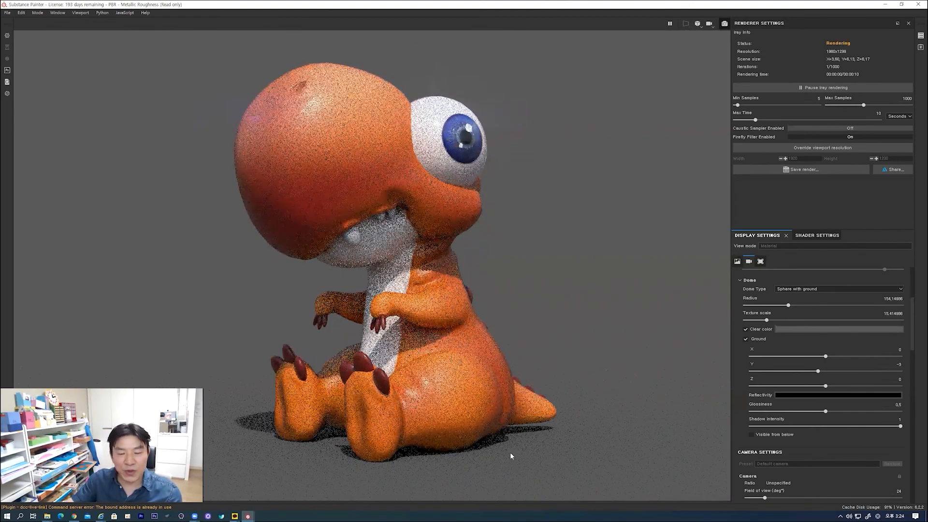